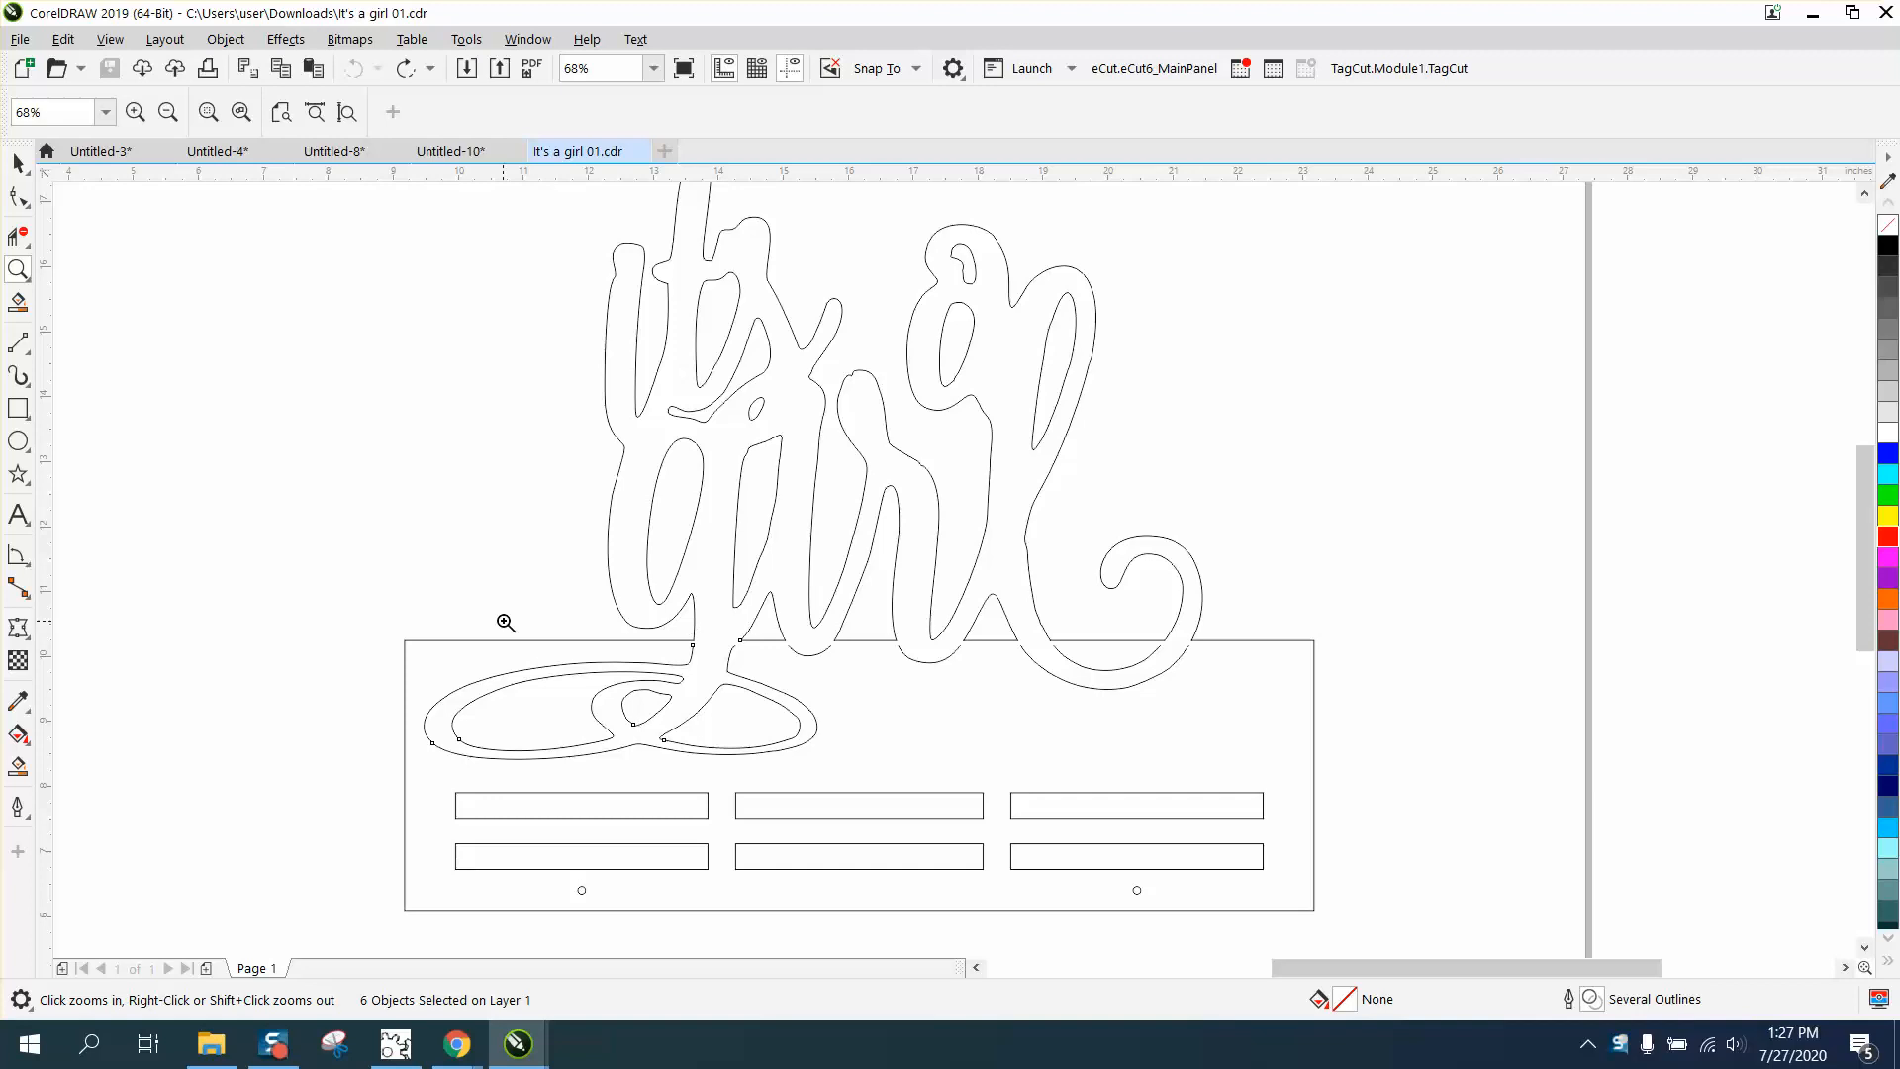
- Try squashing the lower flourish of the g upward to a height of about 1.115 in
{"action": "left_click_drag", "start_coordinate": [583, 629], "coordinate": [1295, 732]}
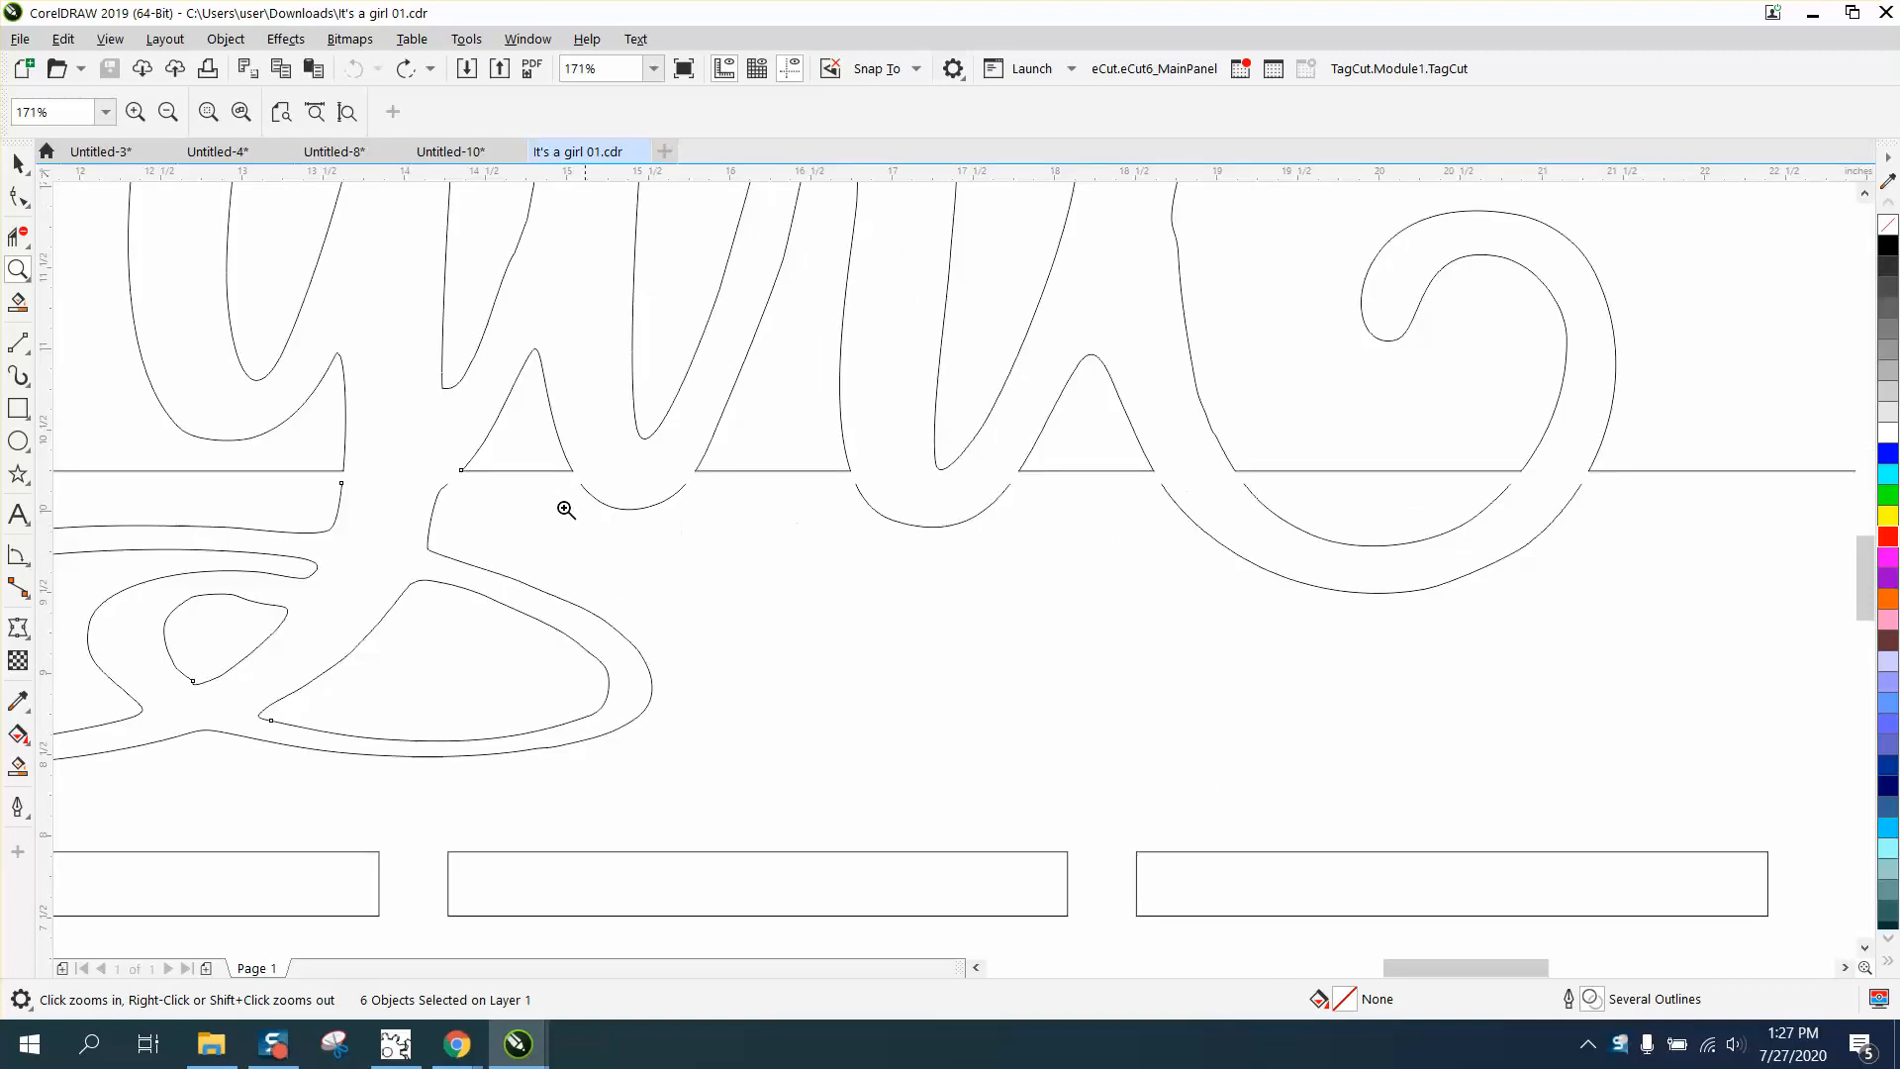
{"action": "scroll", "coordinate": [554, 475], "scroll_direction": "down", "scroll_amount": 2}
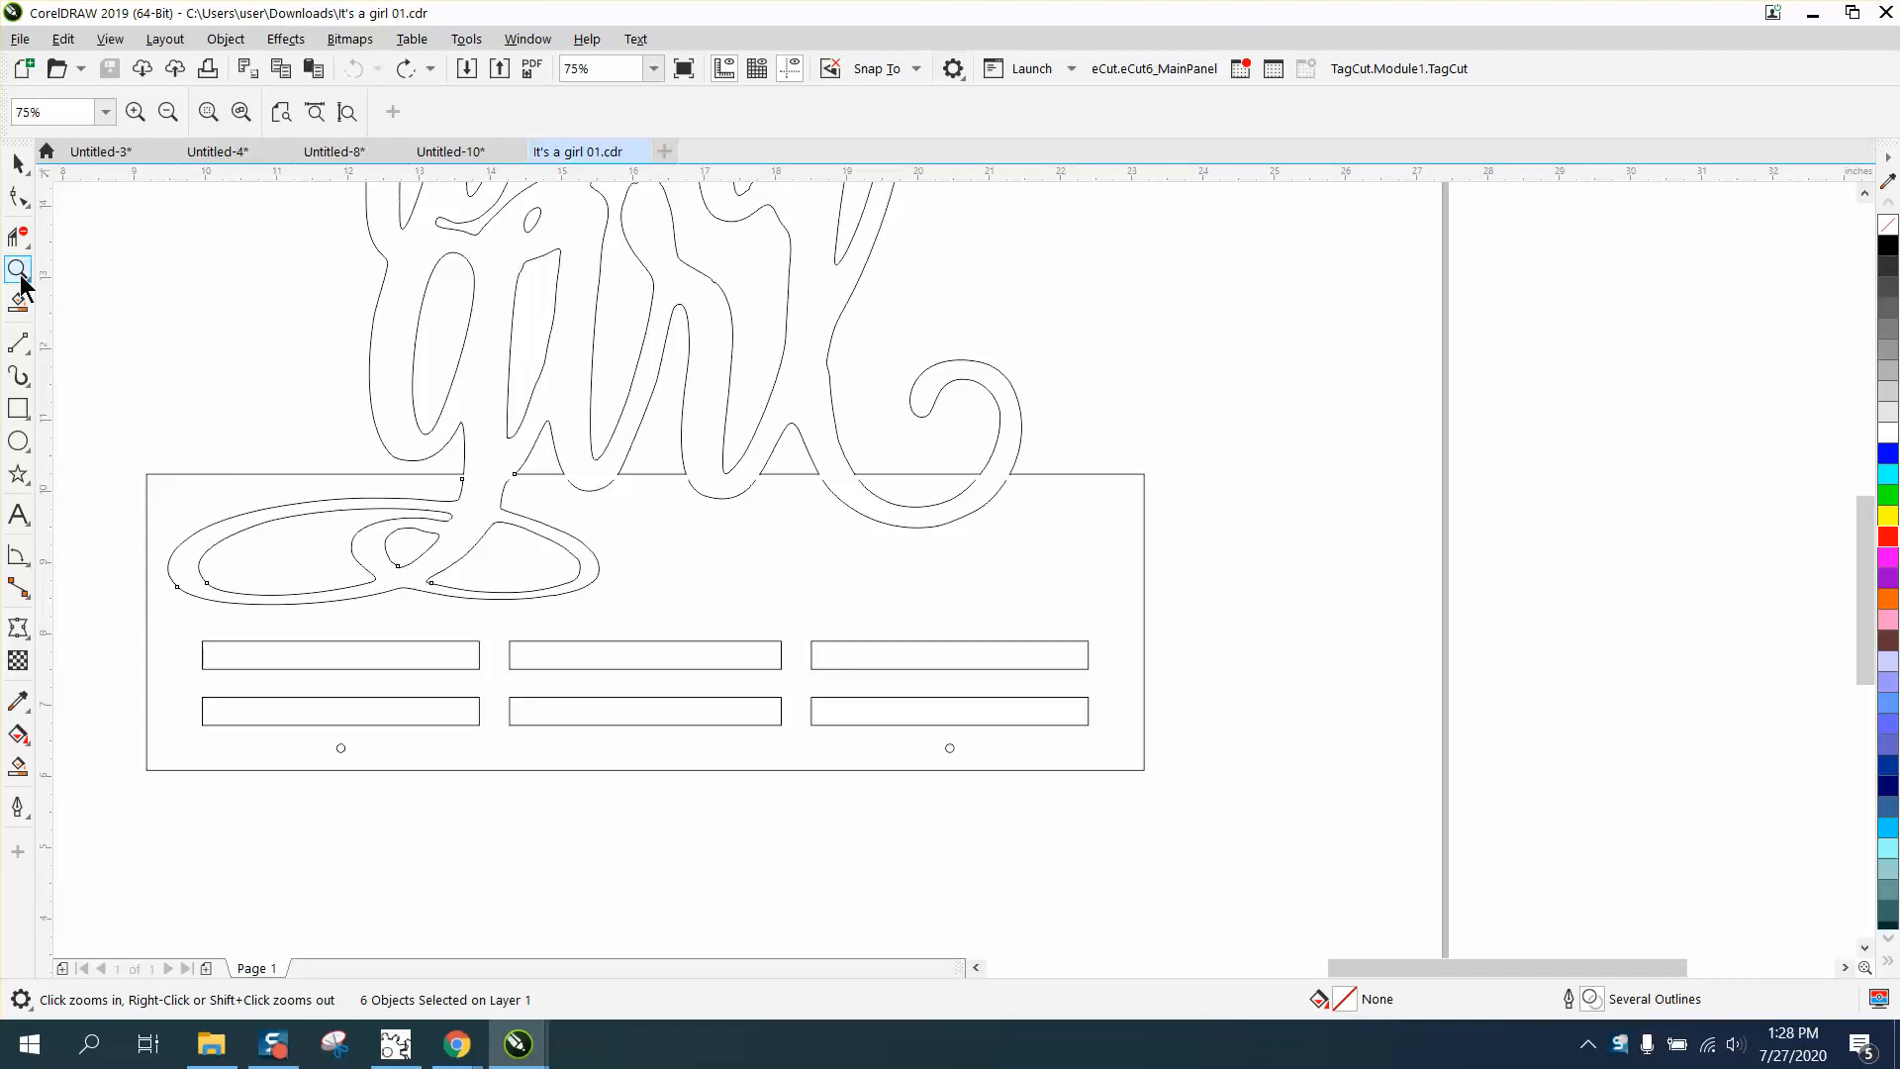
{"action": "left_click_drag", "start_coordinate": [156, 410], "coordinate": [777, 730]}
{"action": "left_click", "coordinate": [18, 164]}
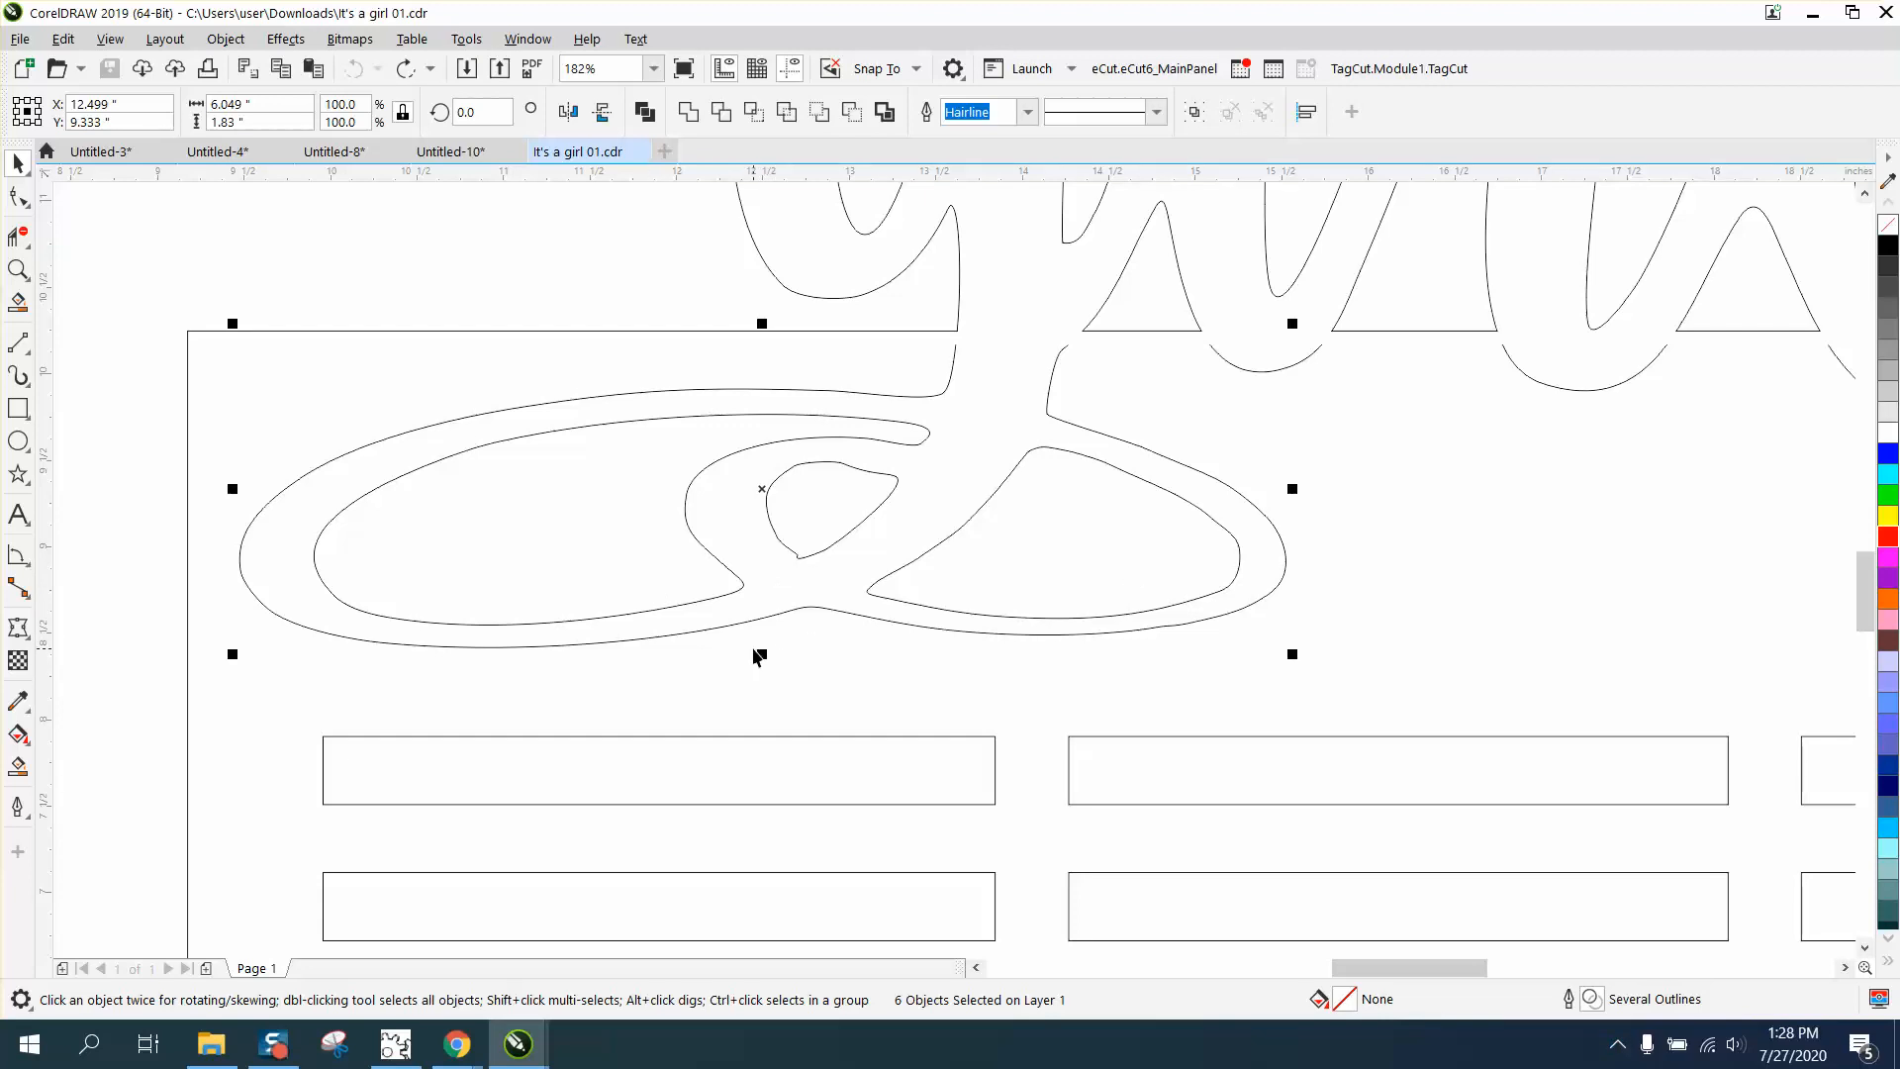
{"action": "left_click_drag", "start_coordinate": [761, 655], "coordinate": [770, 543]}
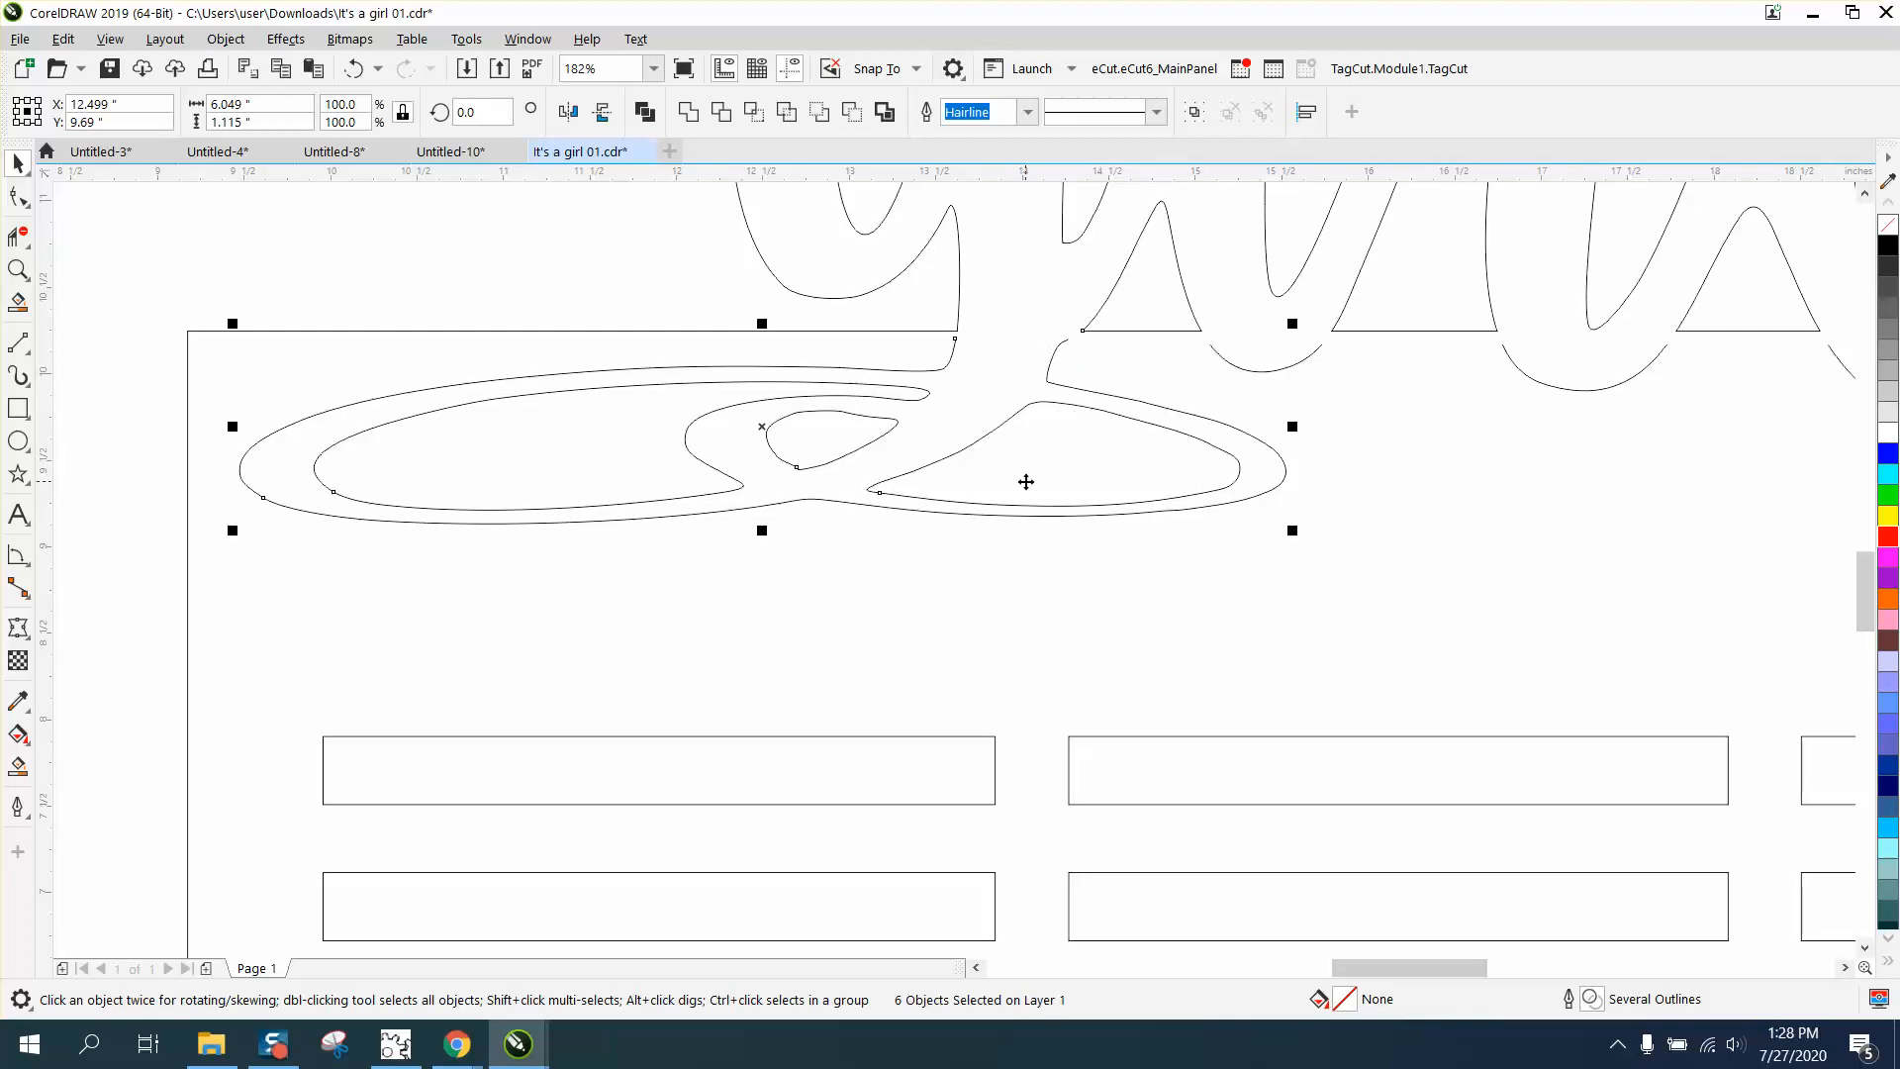
{"action": "scroll", "coordinate": [1020, 485], "scroll_direction": "down", "scroll_amount": 2}
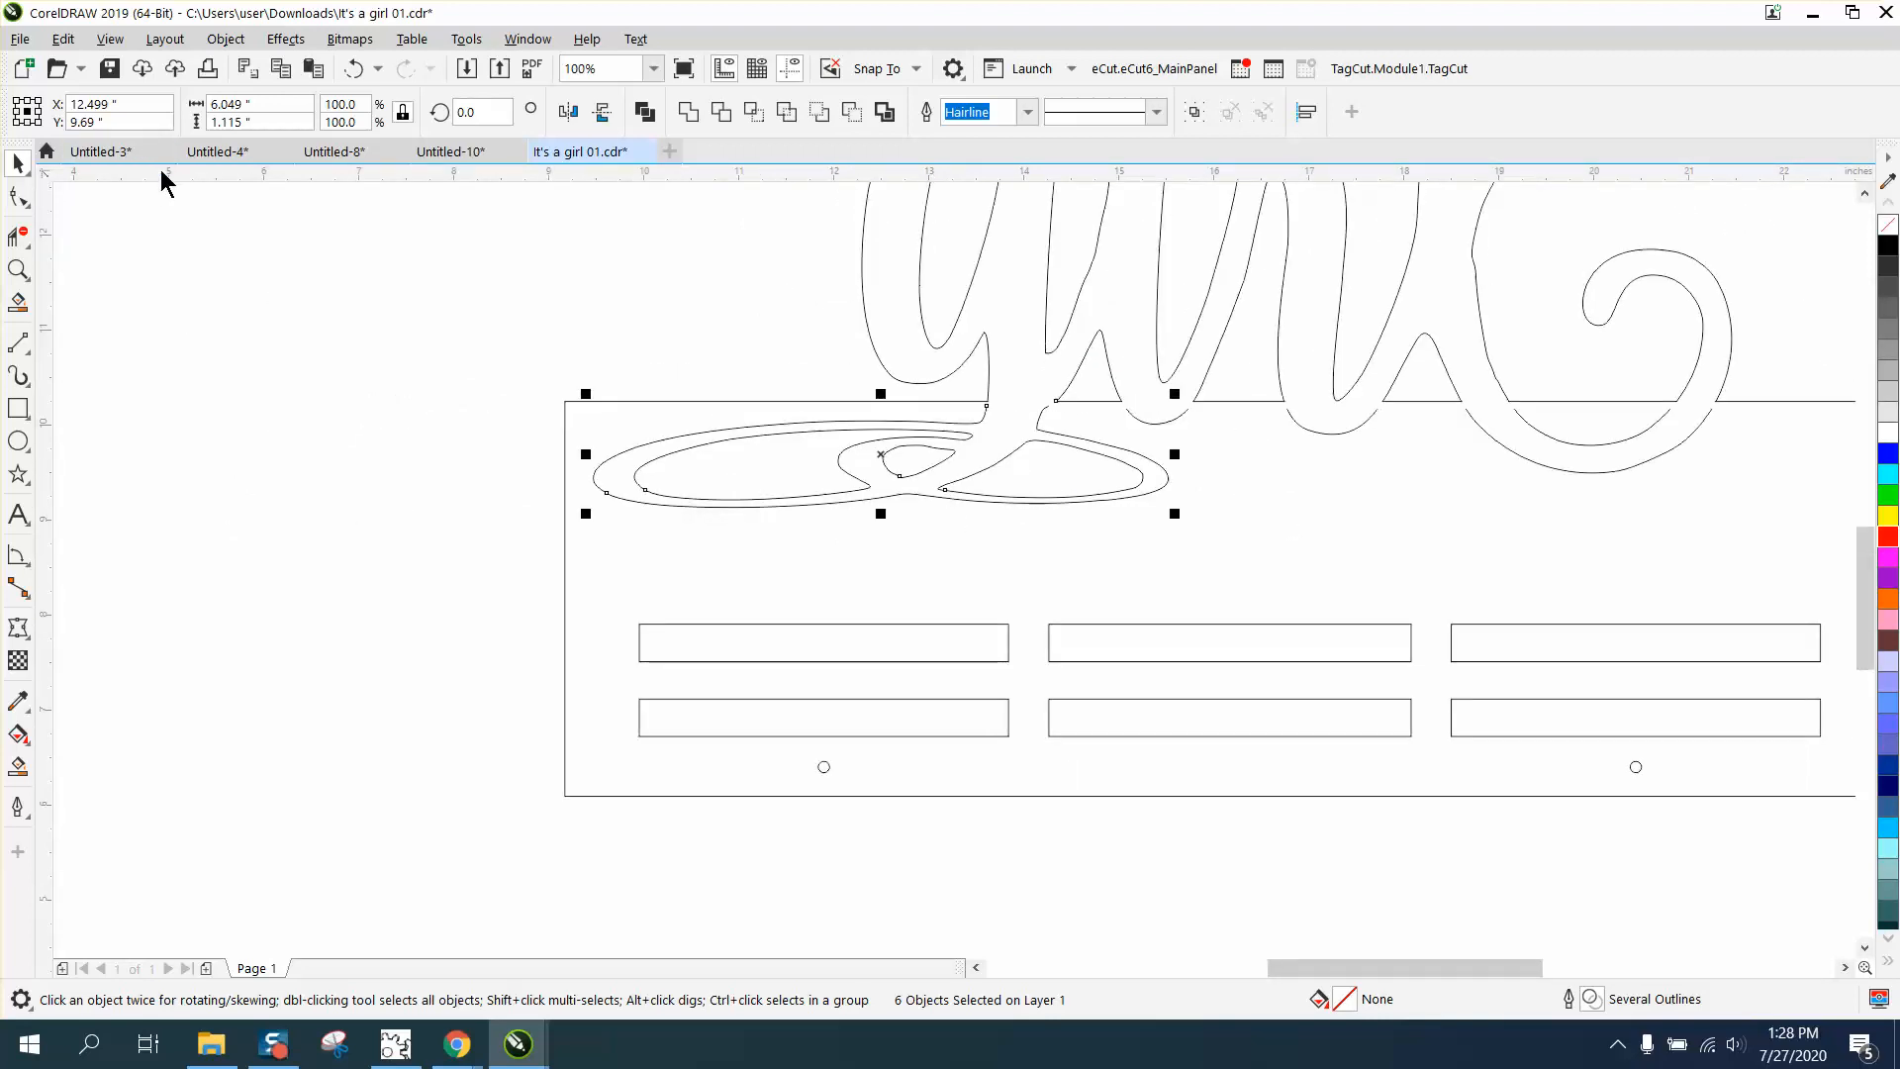
{"action": "left_click", "coordinate": [353, 69]}
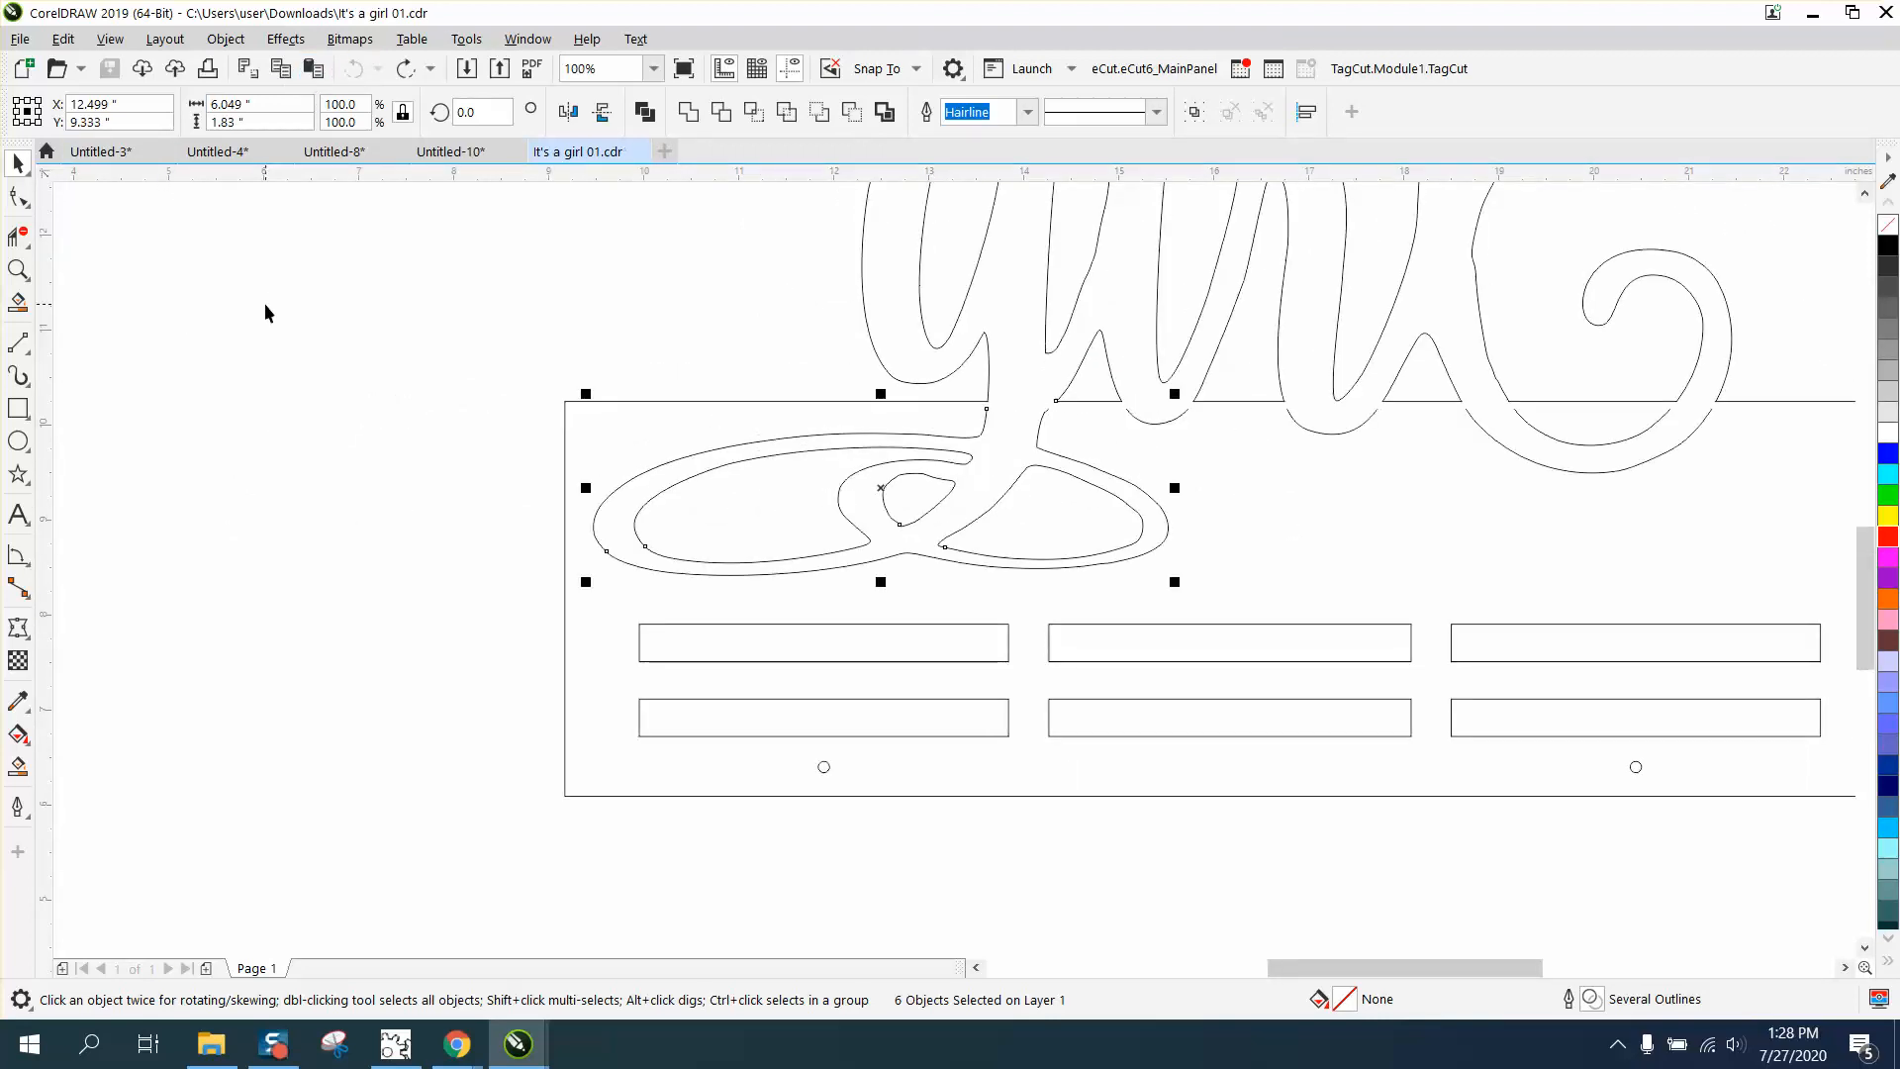
- Try bridging the gap on the left side of the g's stem with a two-point line in the default outline
{"action": "scroll", "coordinate": [366, 337], "scroll_direction": "down", "scroll_amount": 2}
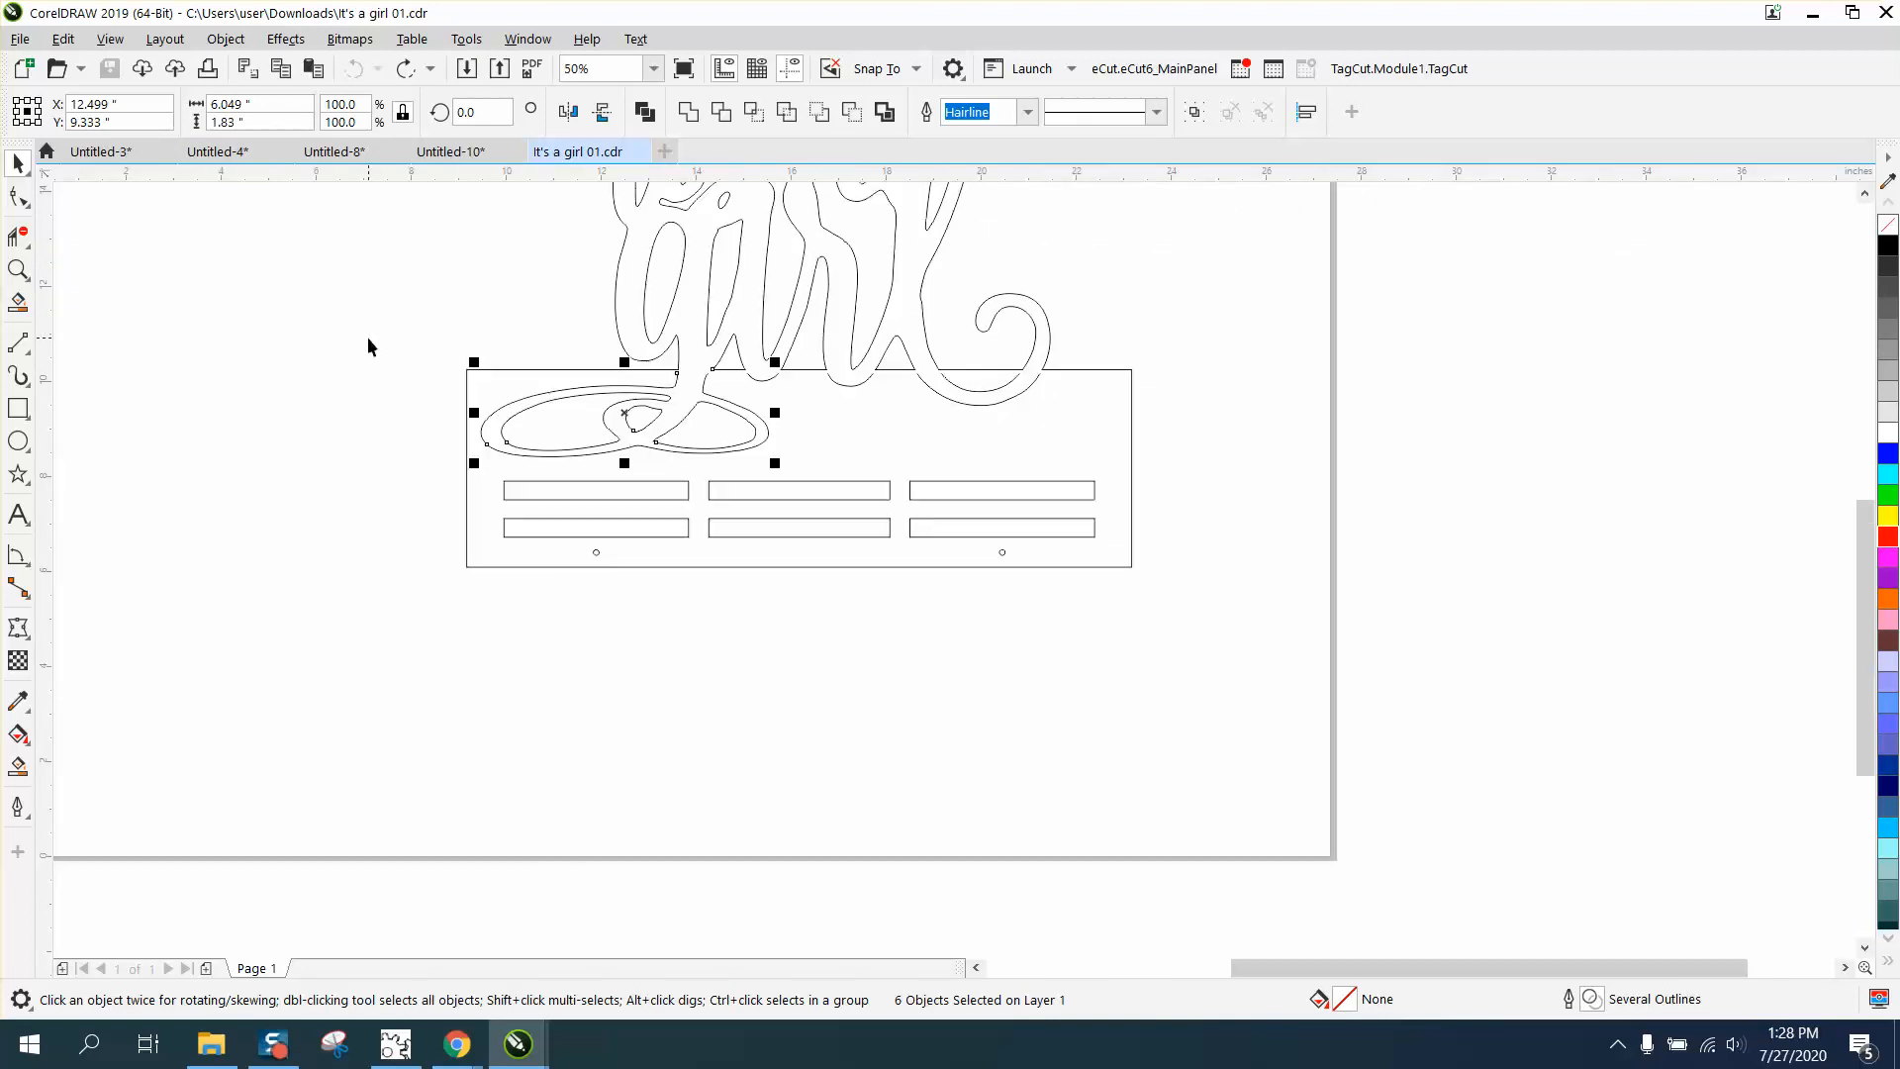
{"action": "left_click", "coordinate": [18, 270]}
{"action": "left_click_drag", "start_coordinate": [226, 270], "coordinate": [1253, 574]}
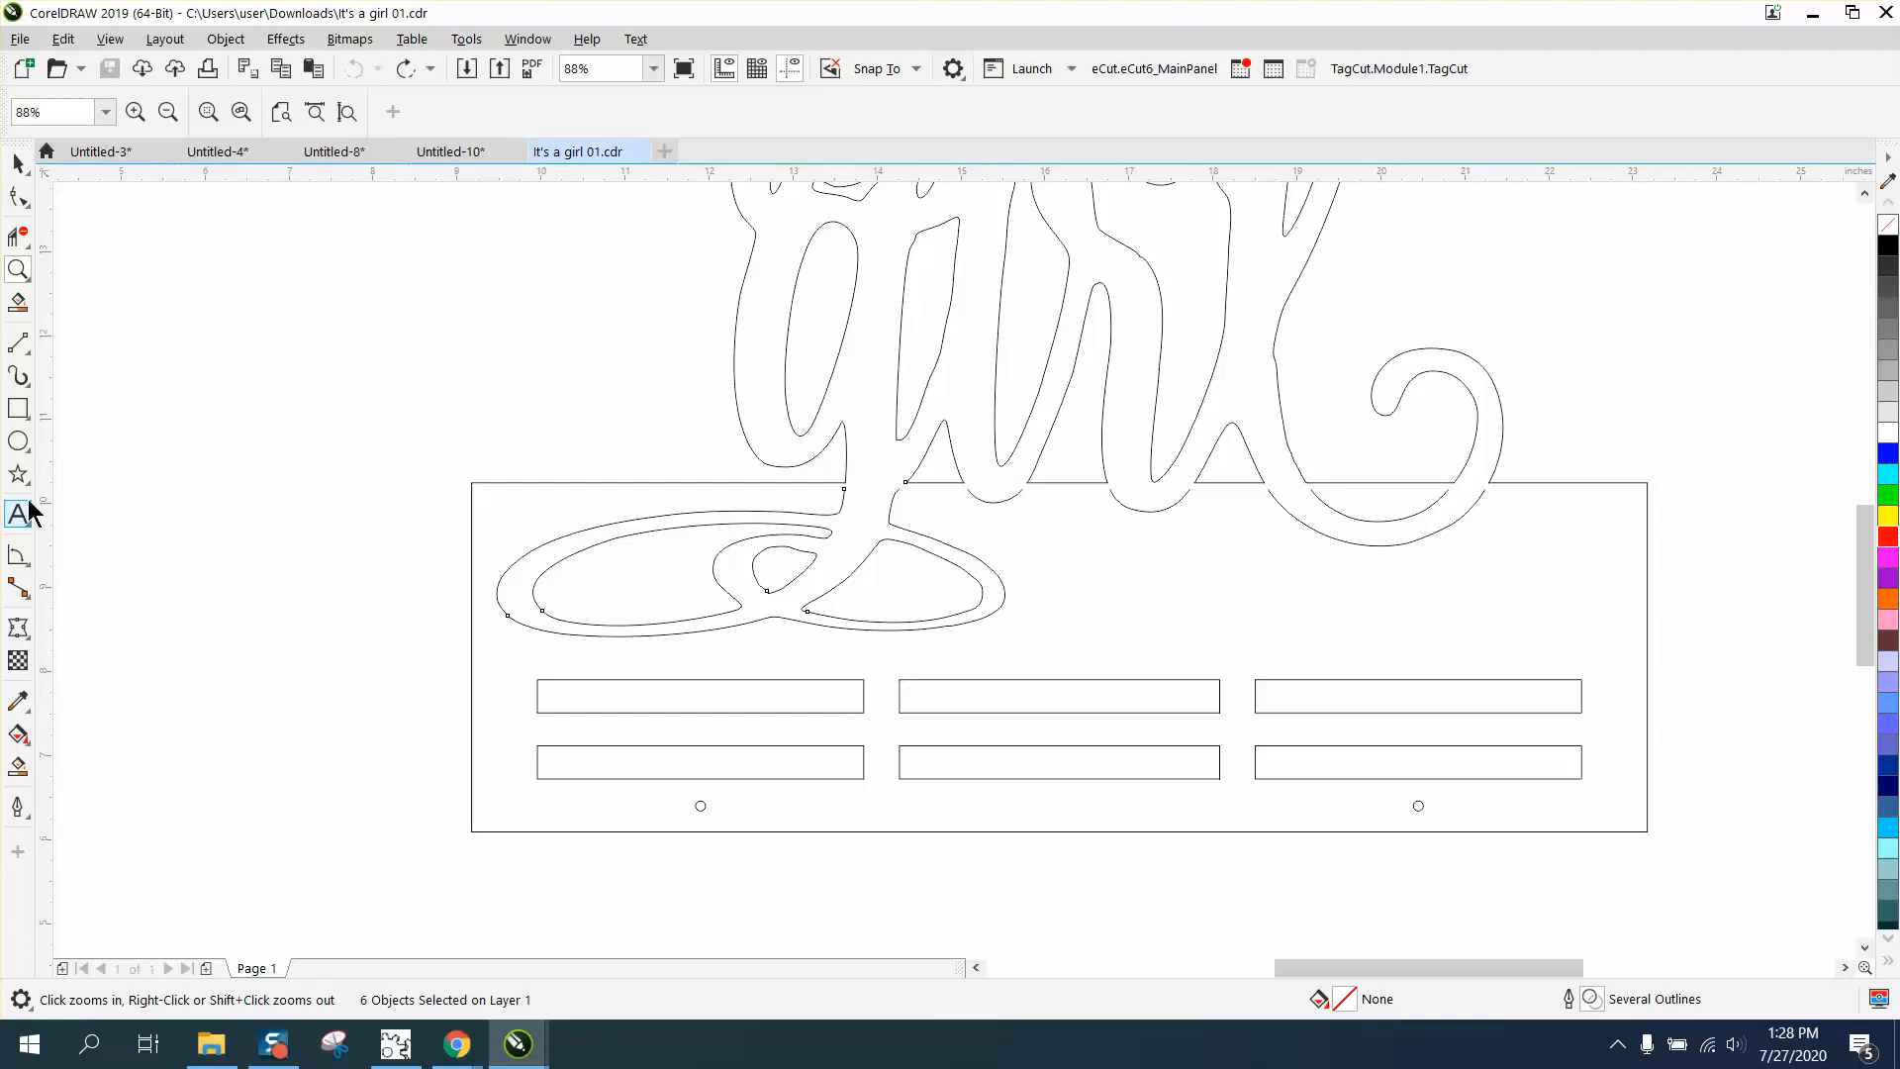
{"action": "left_click", "coordinate": [22, 344]}
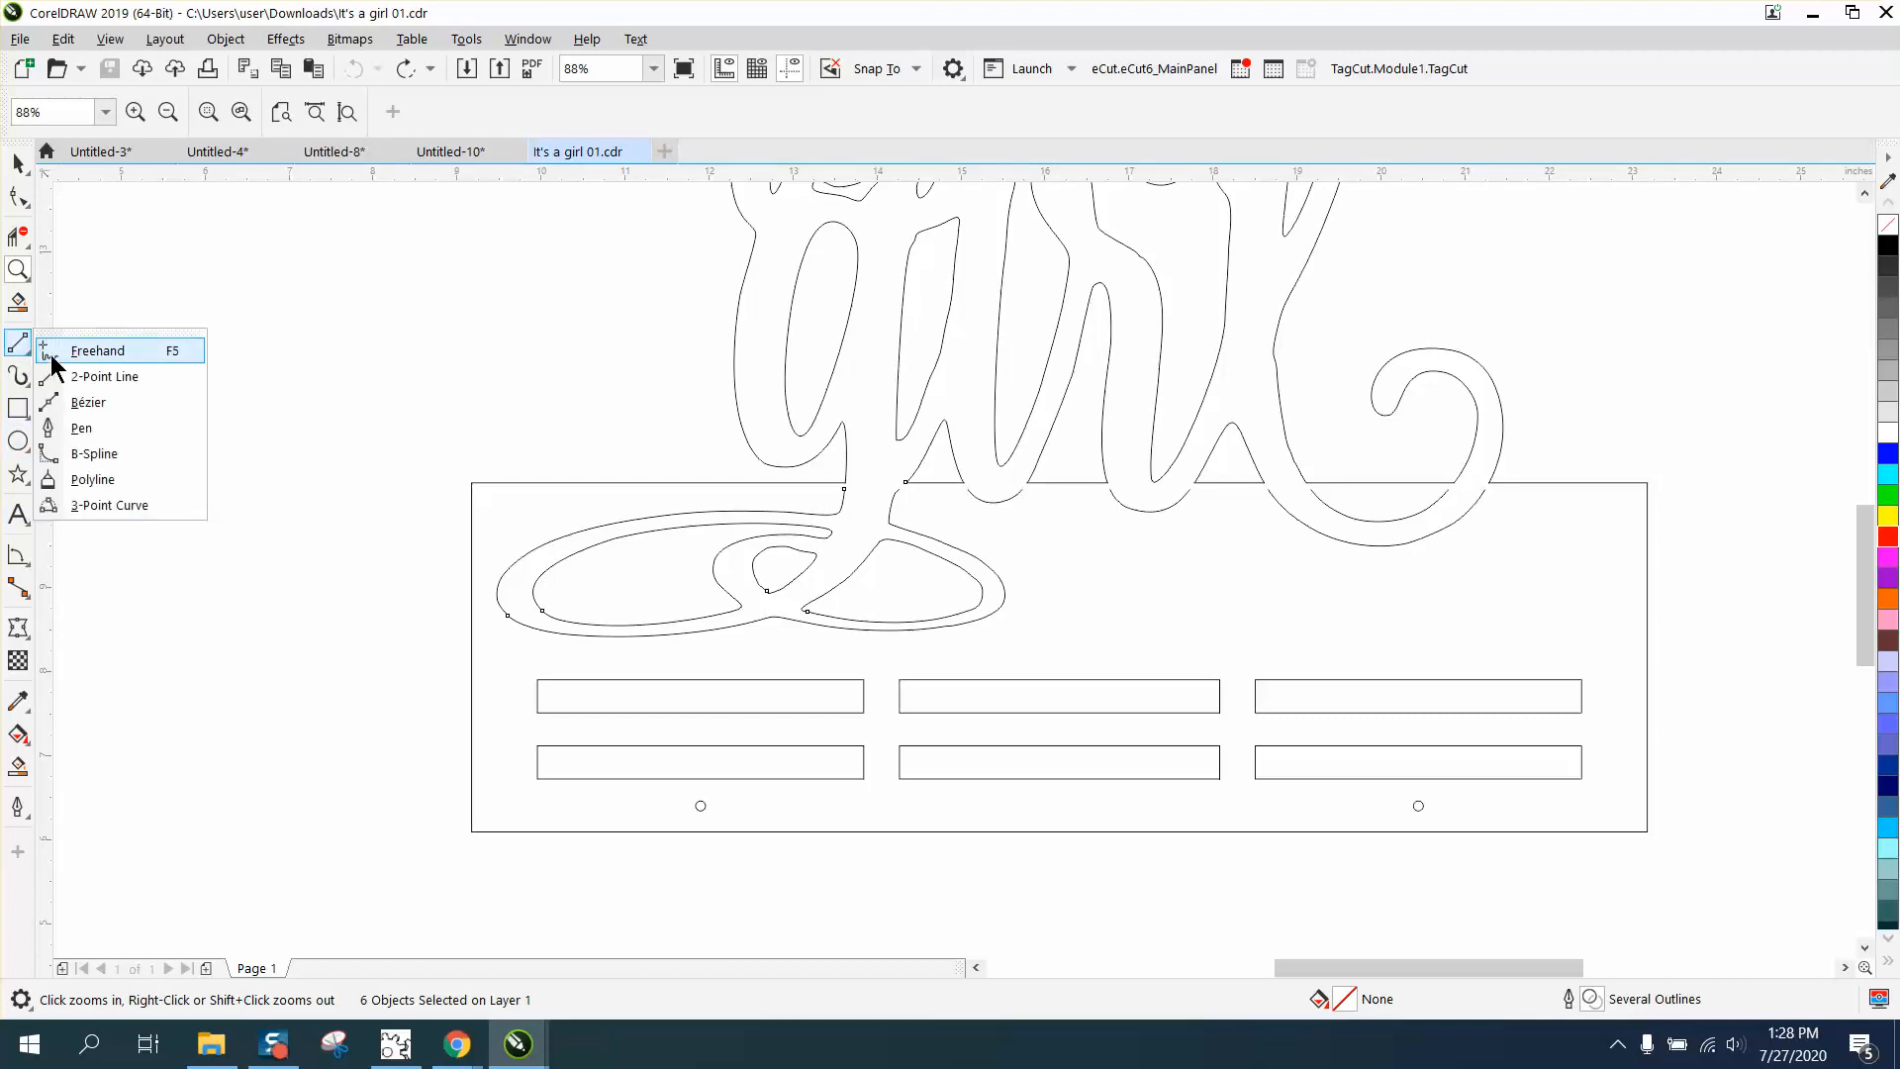
{"action": "left_click", "coordinate": [117, 377]}
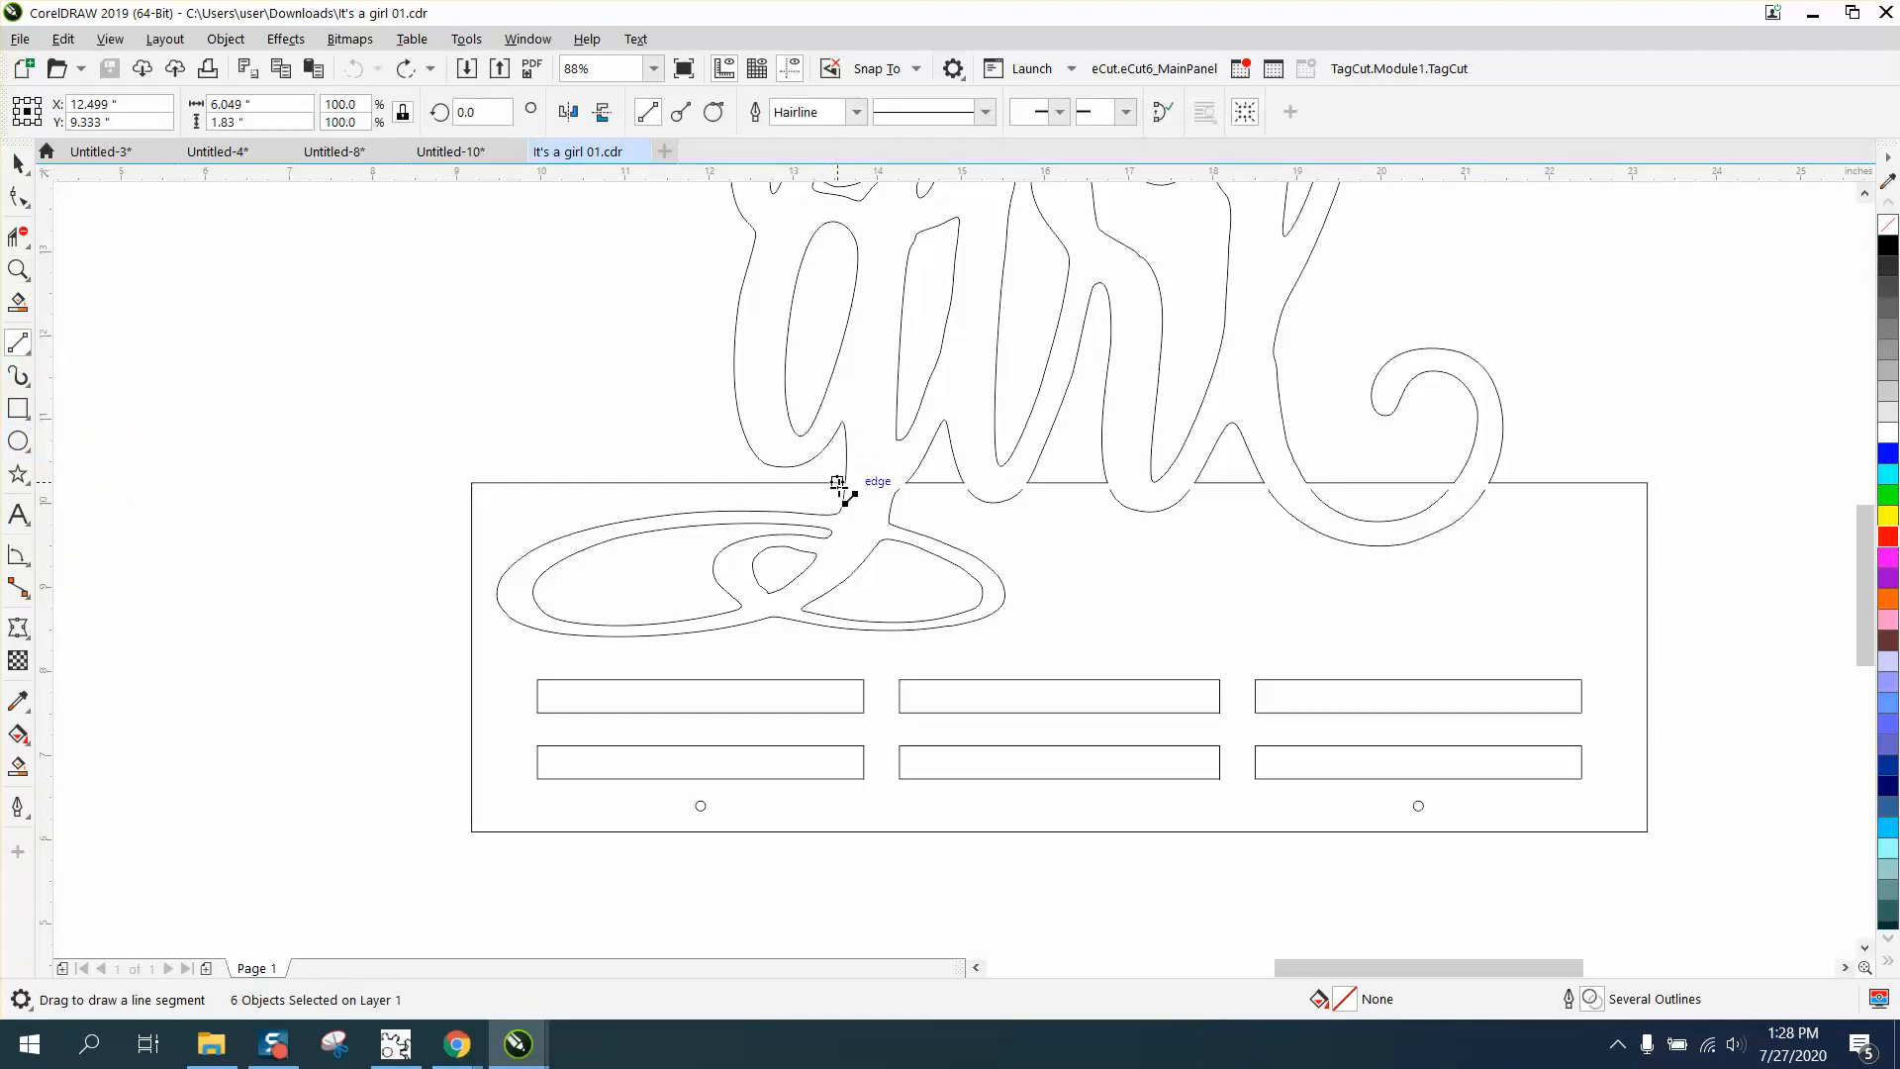
{"action": "left_click_drag", "start_coordinate": [844, 490], "coordinate": [863, 488]}
{"action": "left_click", "coordinate": [19, 271]}
{"action": "left_click", "coordinate": [863, 488]}
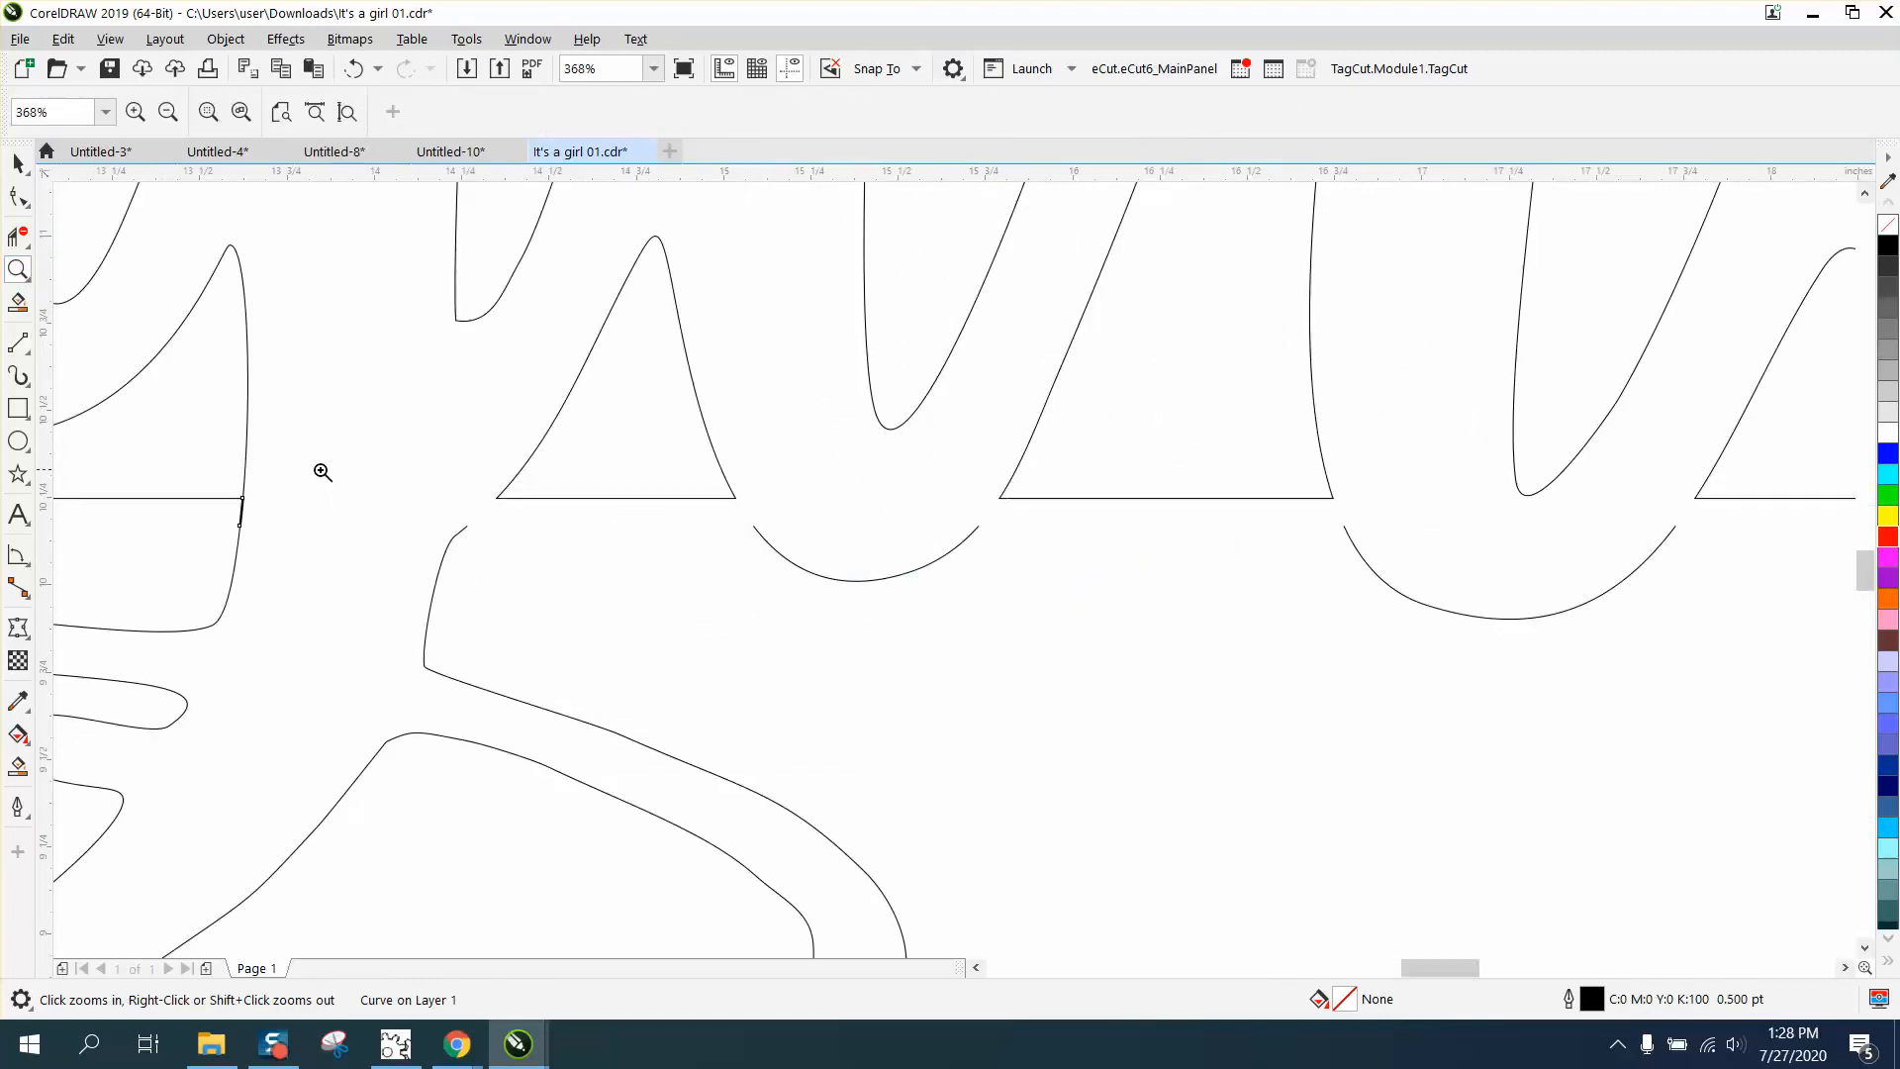
{"action": "left_click", "coordinate": [19, 197]}
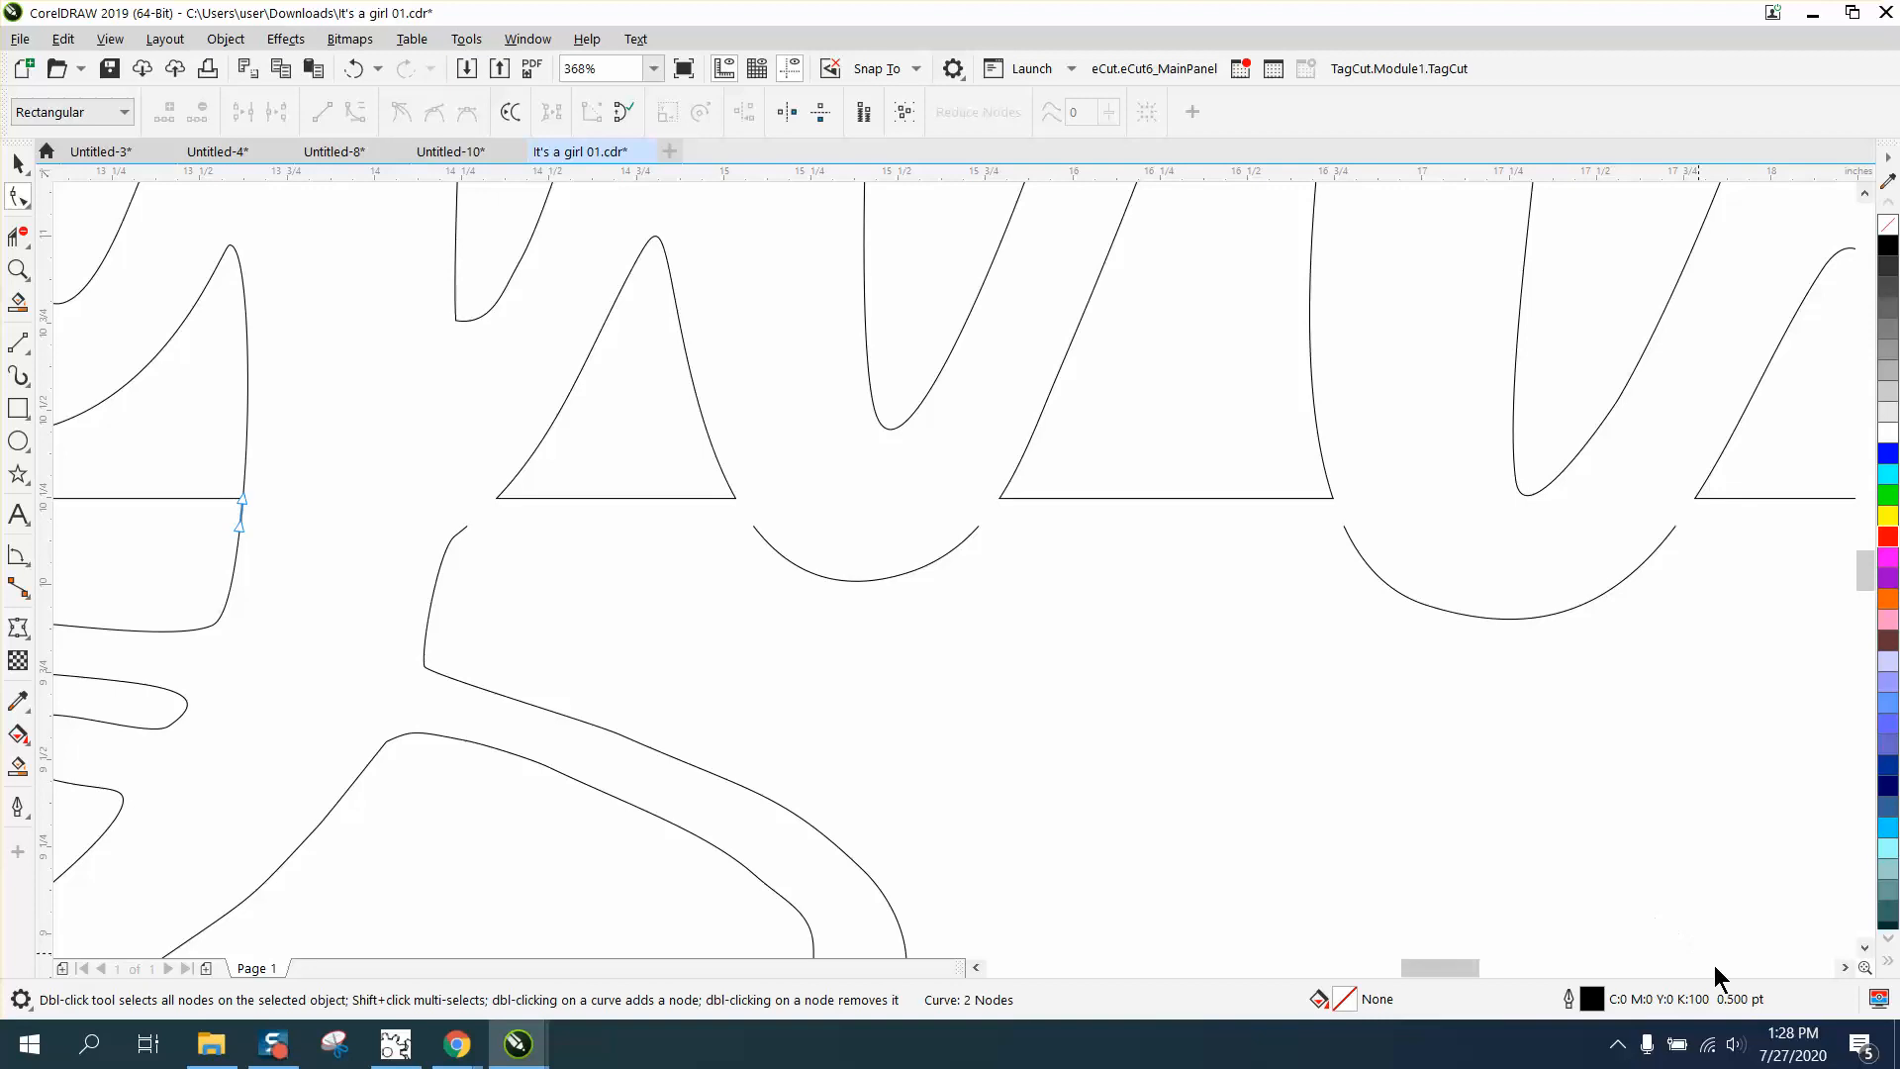
{"action": "left_click", "coordinate": [18, 164]}
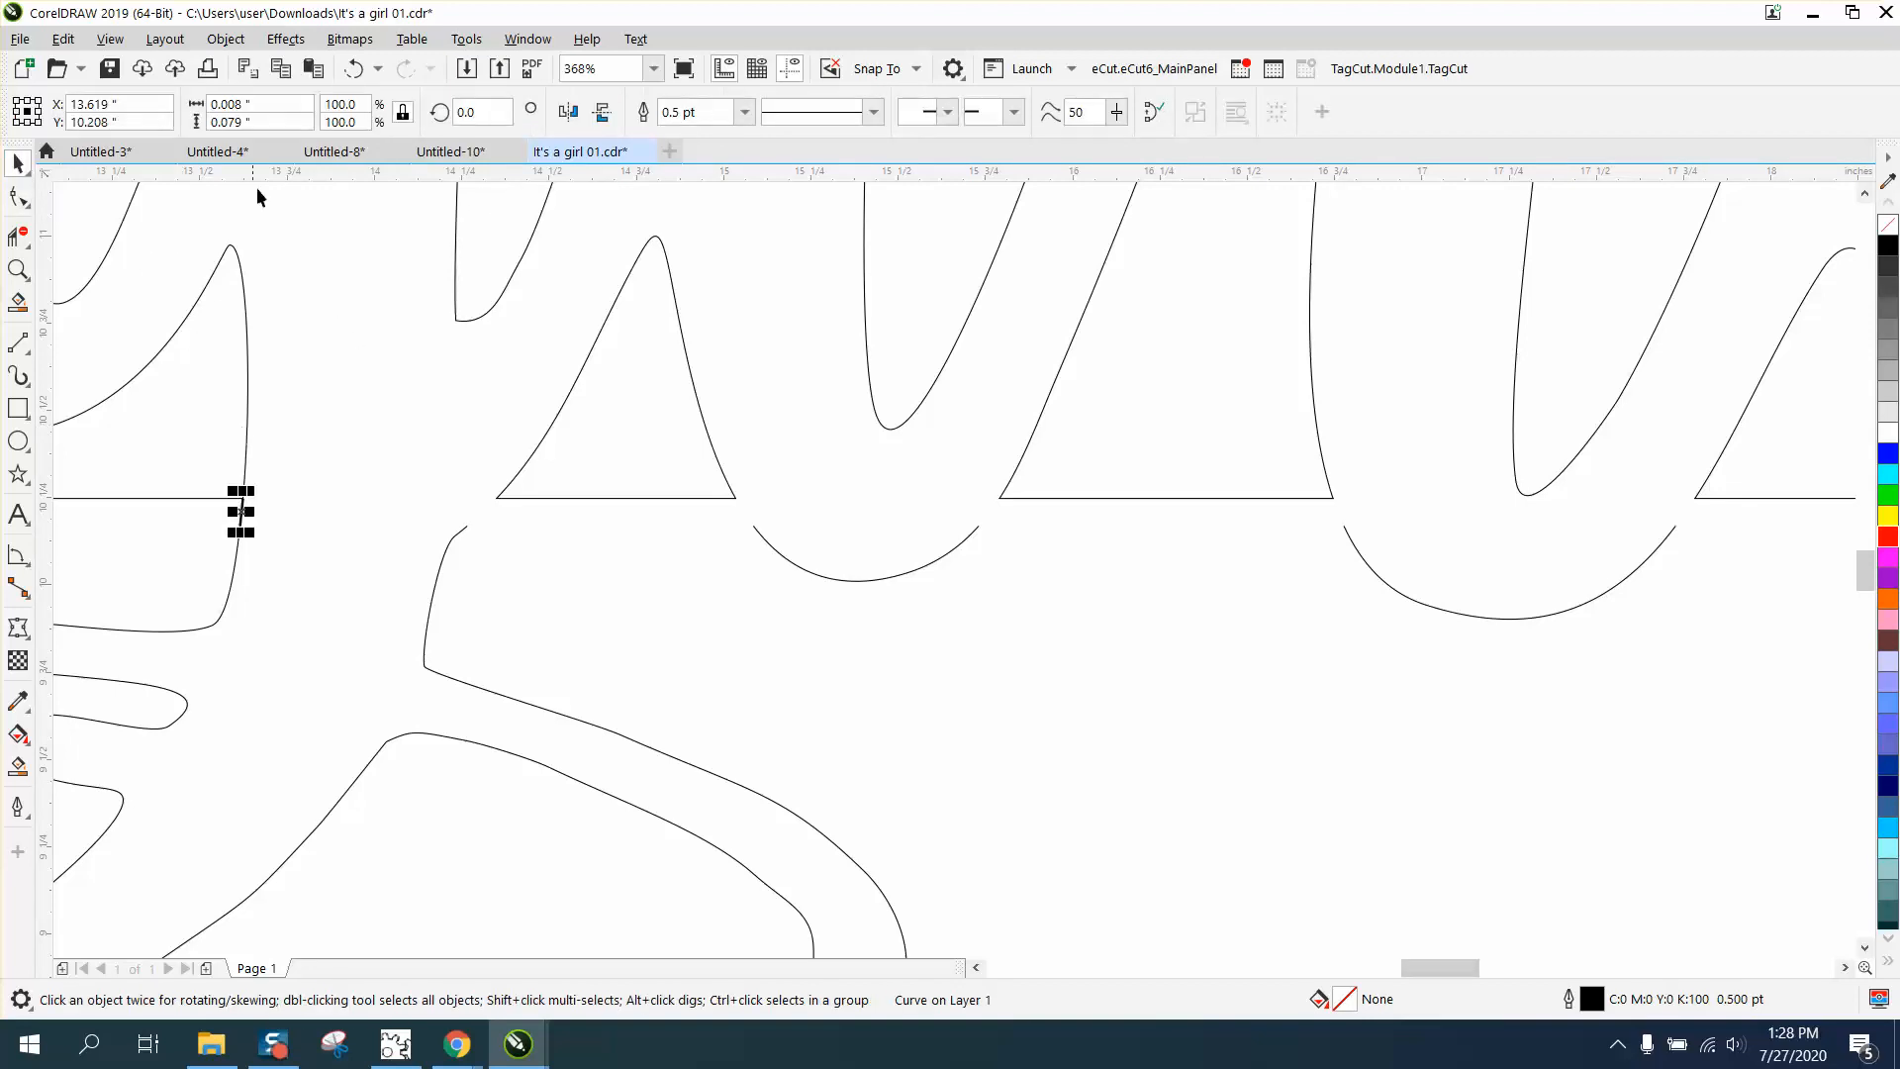
{"action": "left_click", "coordinate": [352, 68]}
- With nothing selected, open the default outline settings for graphic objects and set the width to Hairline
{"action": "left_click", "coordinate": [948, 656]}
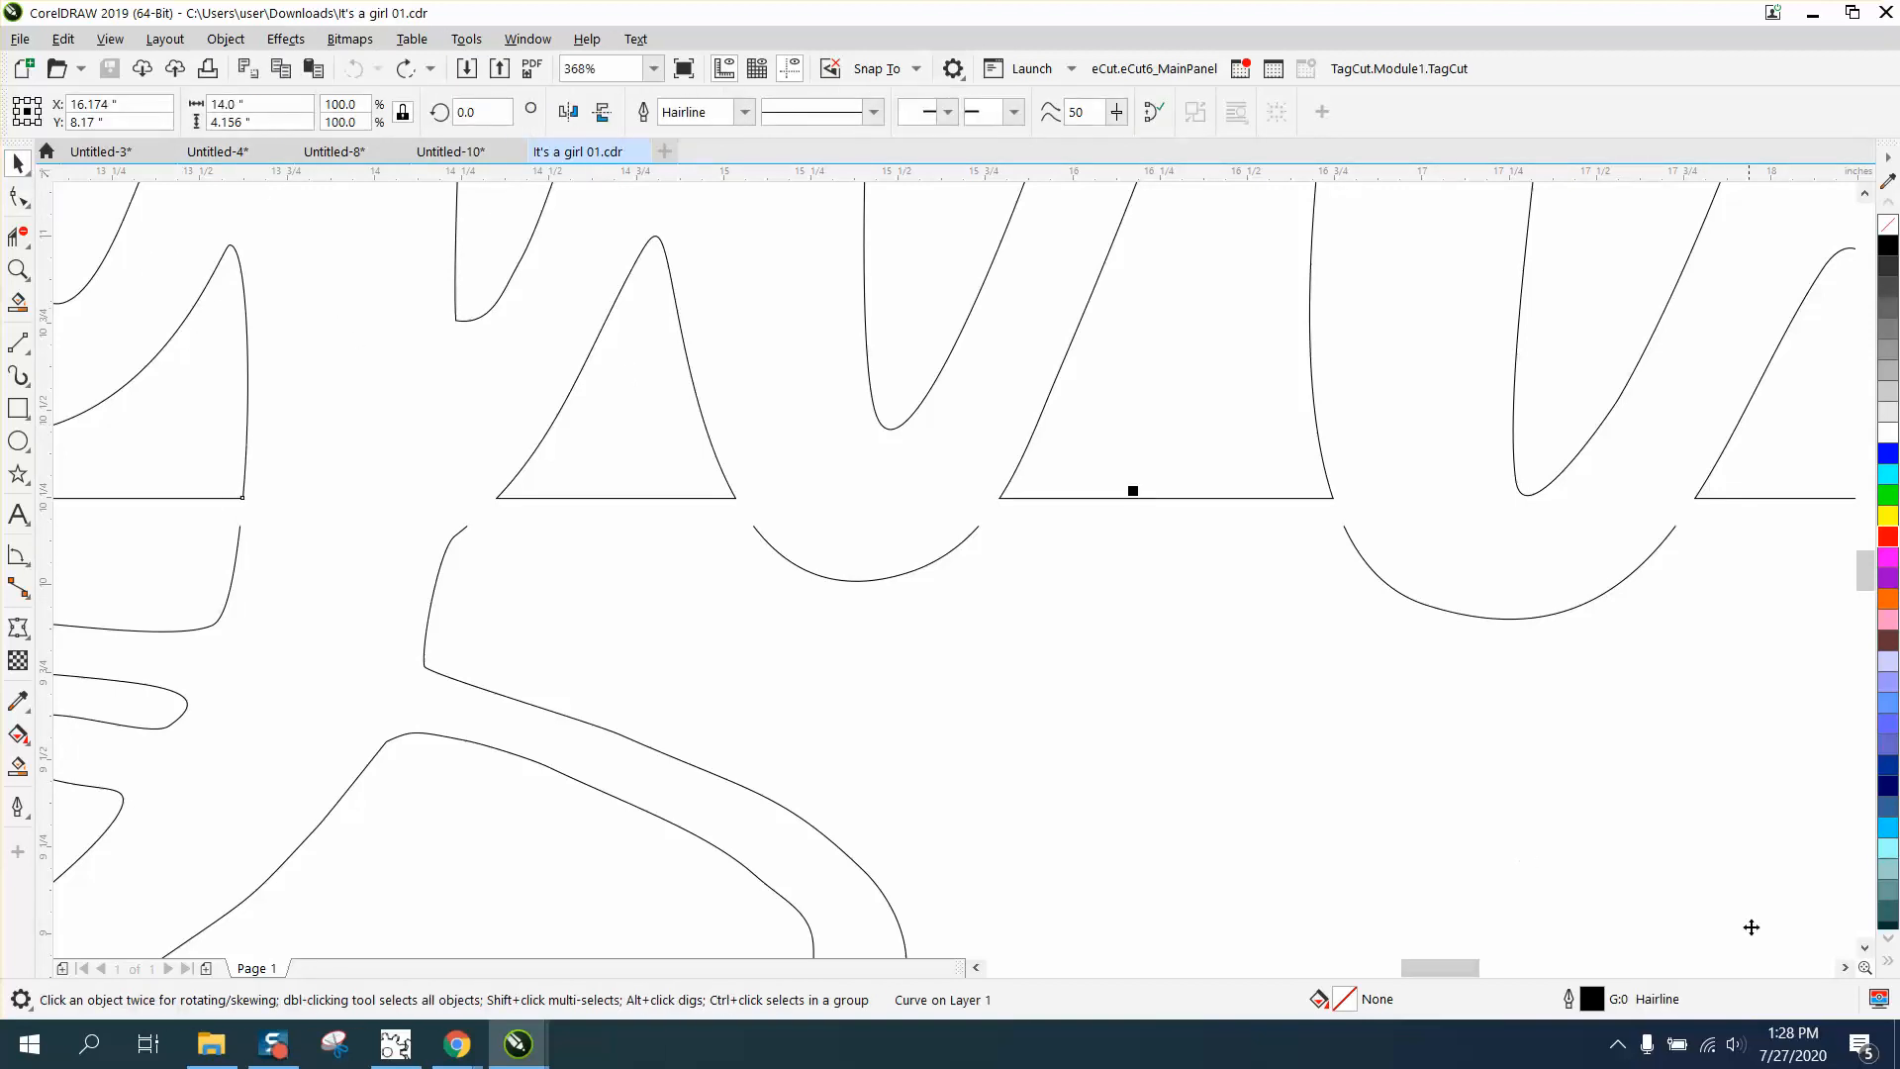
{"action": "scroll", "coordinate": [1374, 690], "scroll_direction": "down", "scroll_amount": 2}
{"action": "left_click", "coordinate": [1696, 414]}
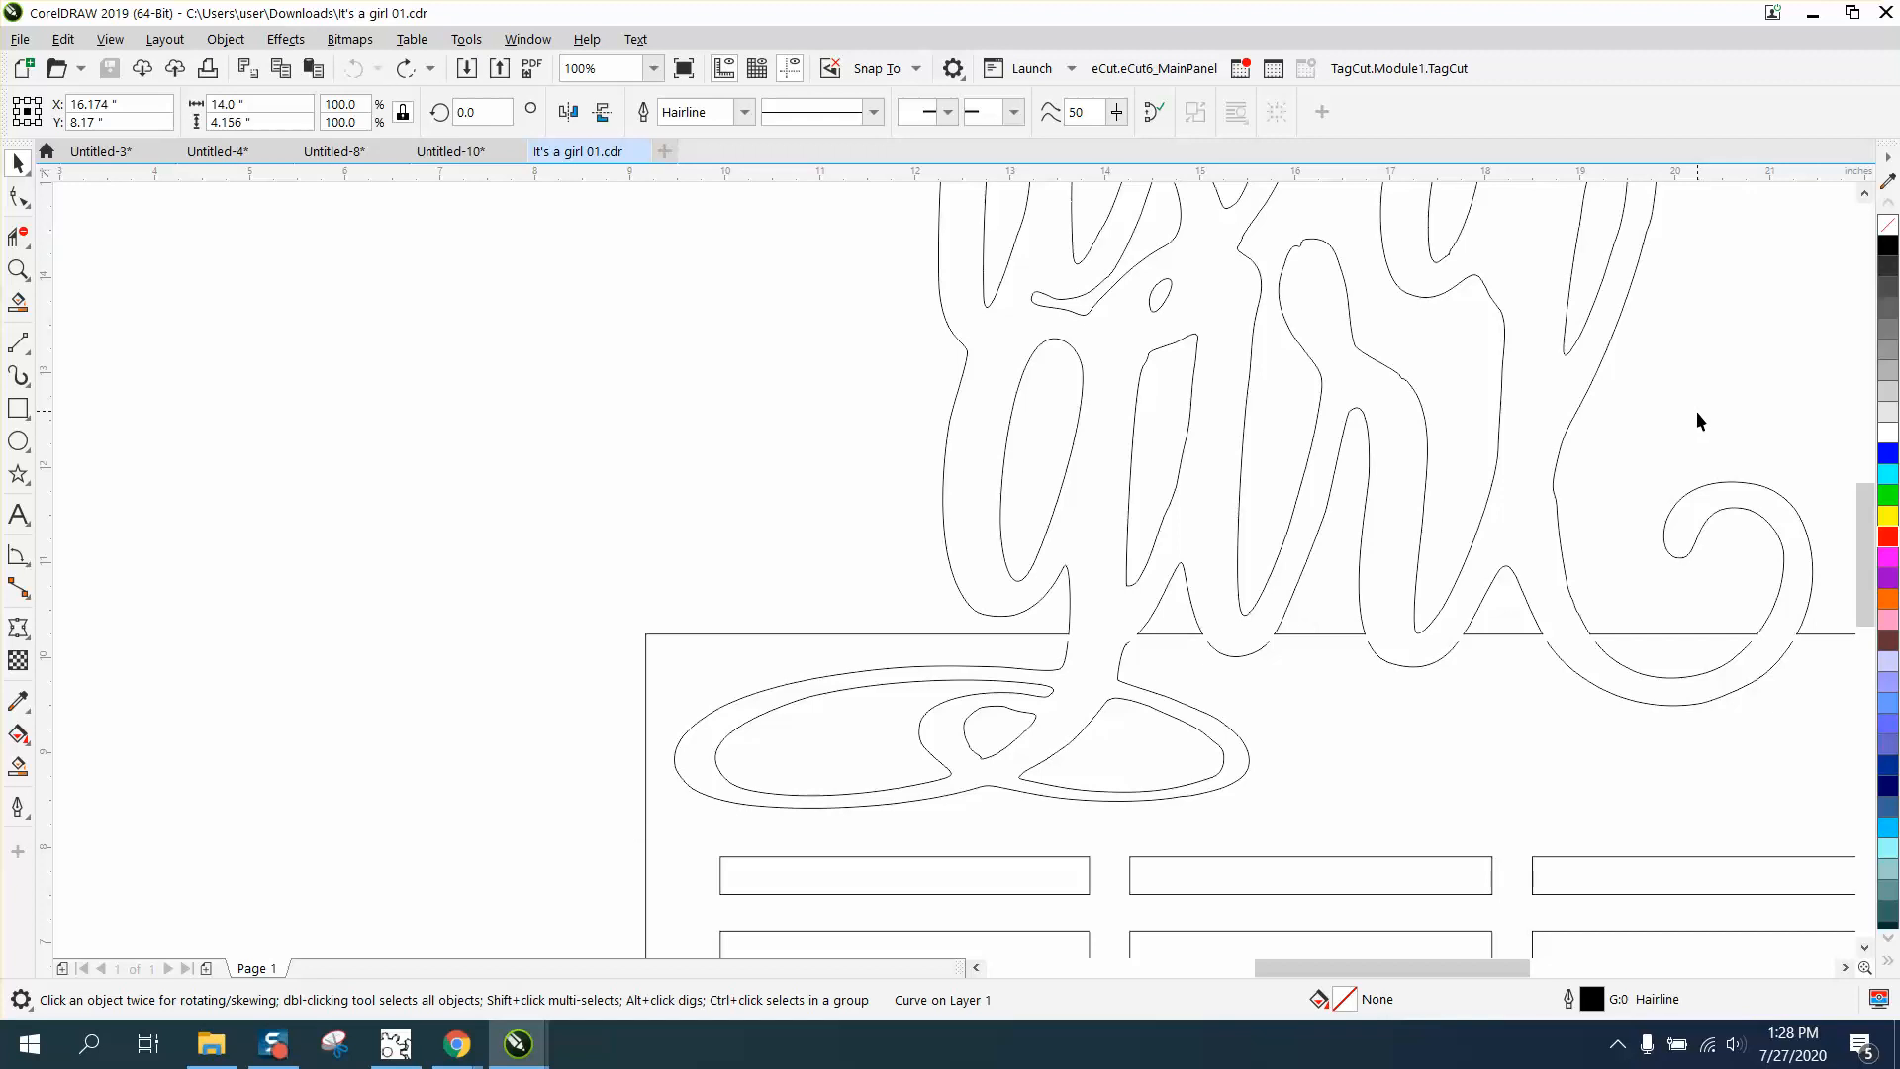
{"action": "double_click", "coordinate": [1593, 997]}
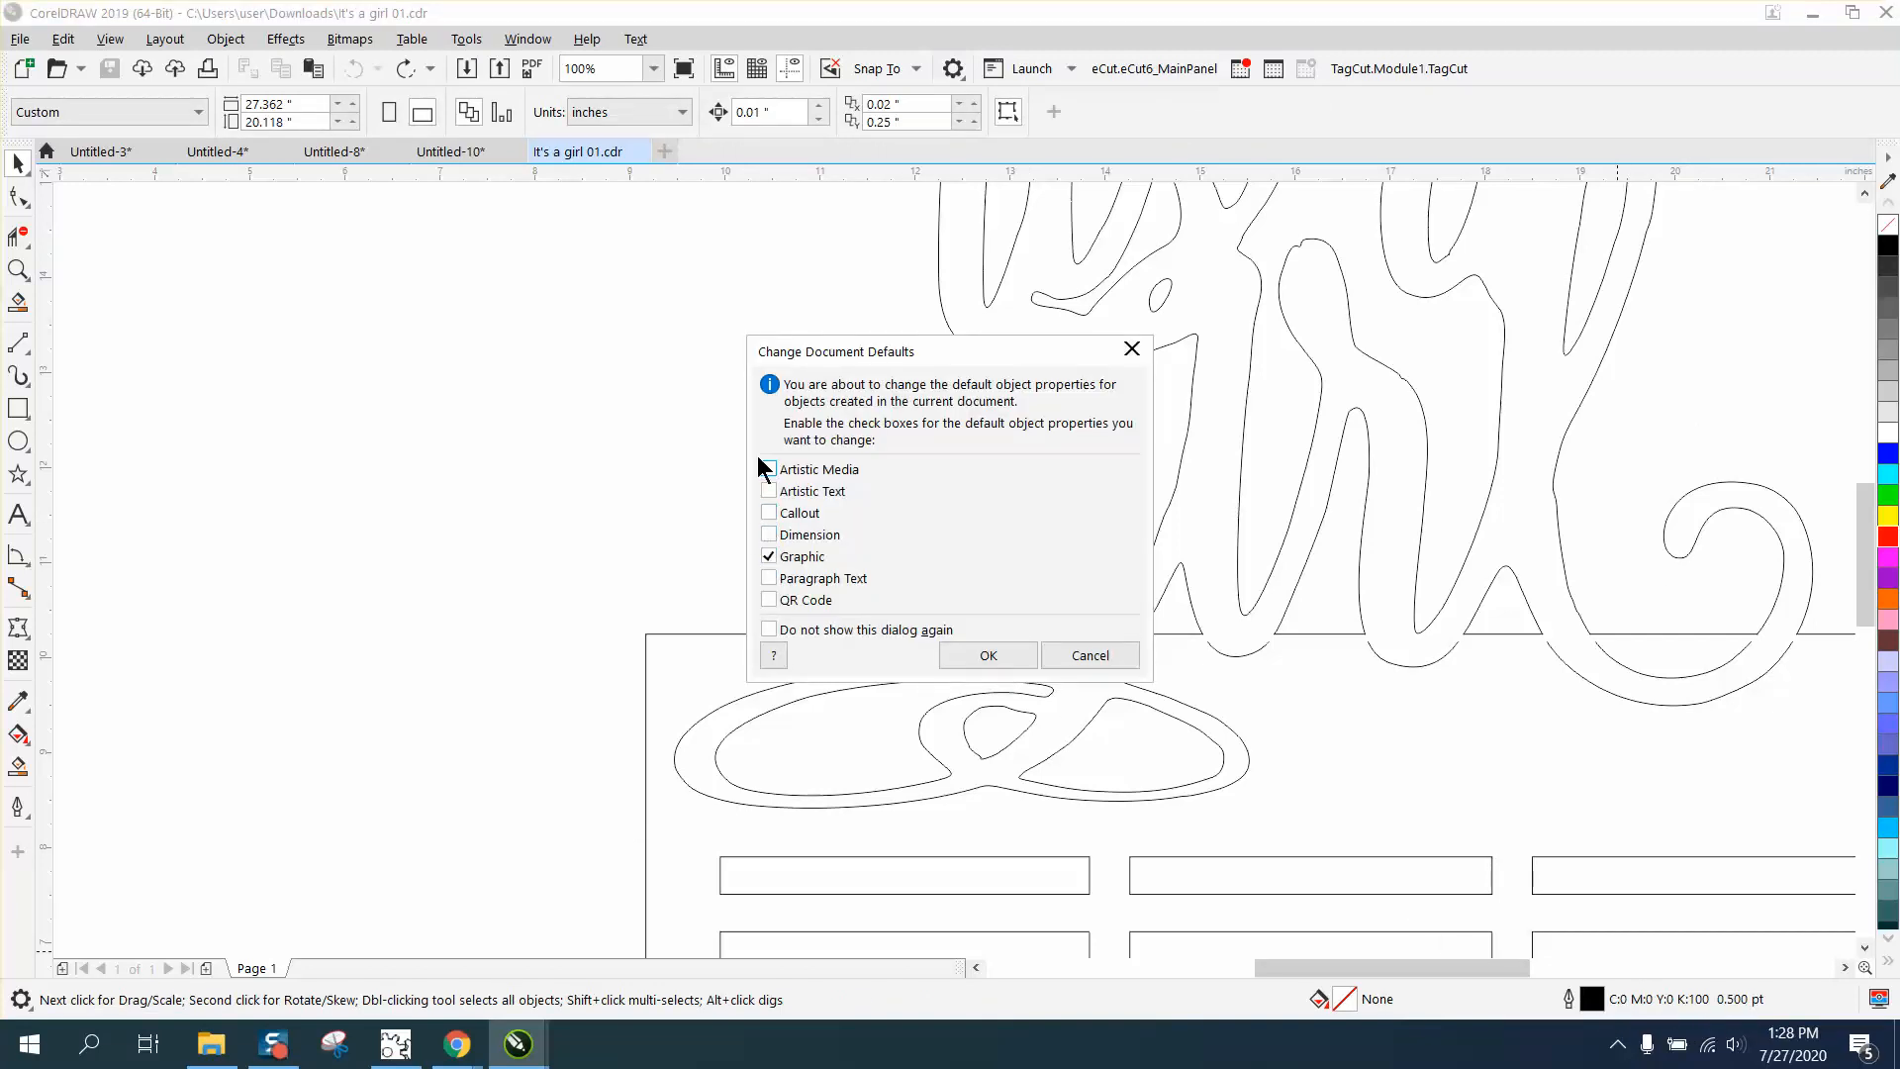
{"action": "left_click", "coordinate": [988, 655]}
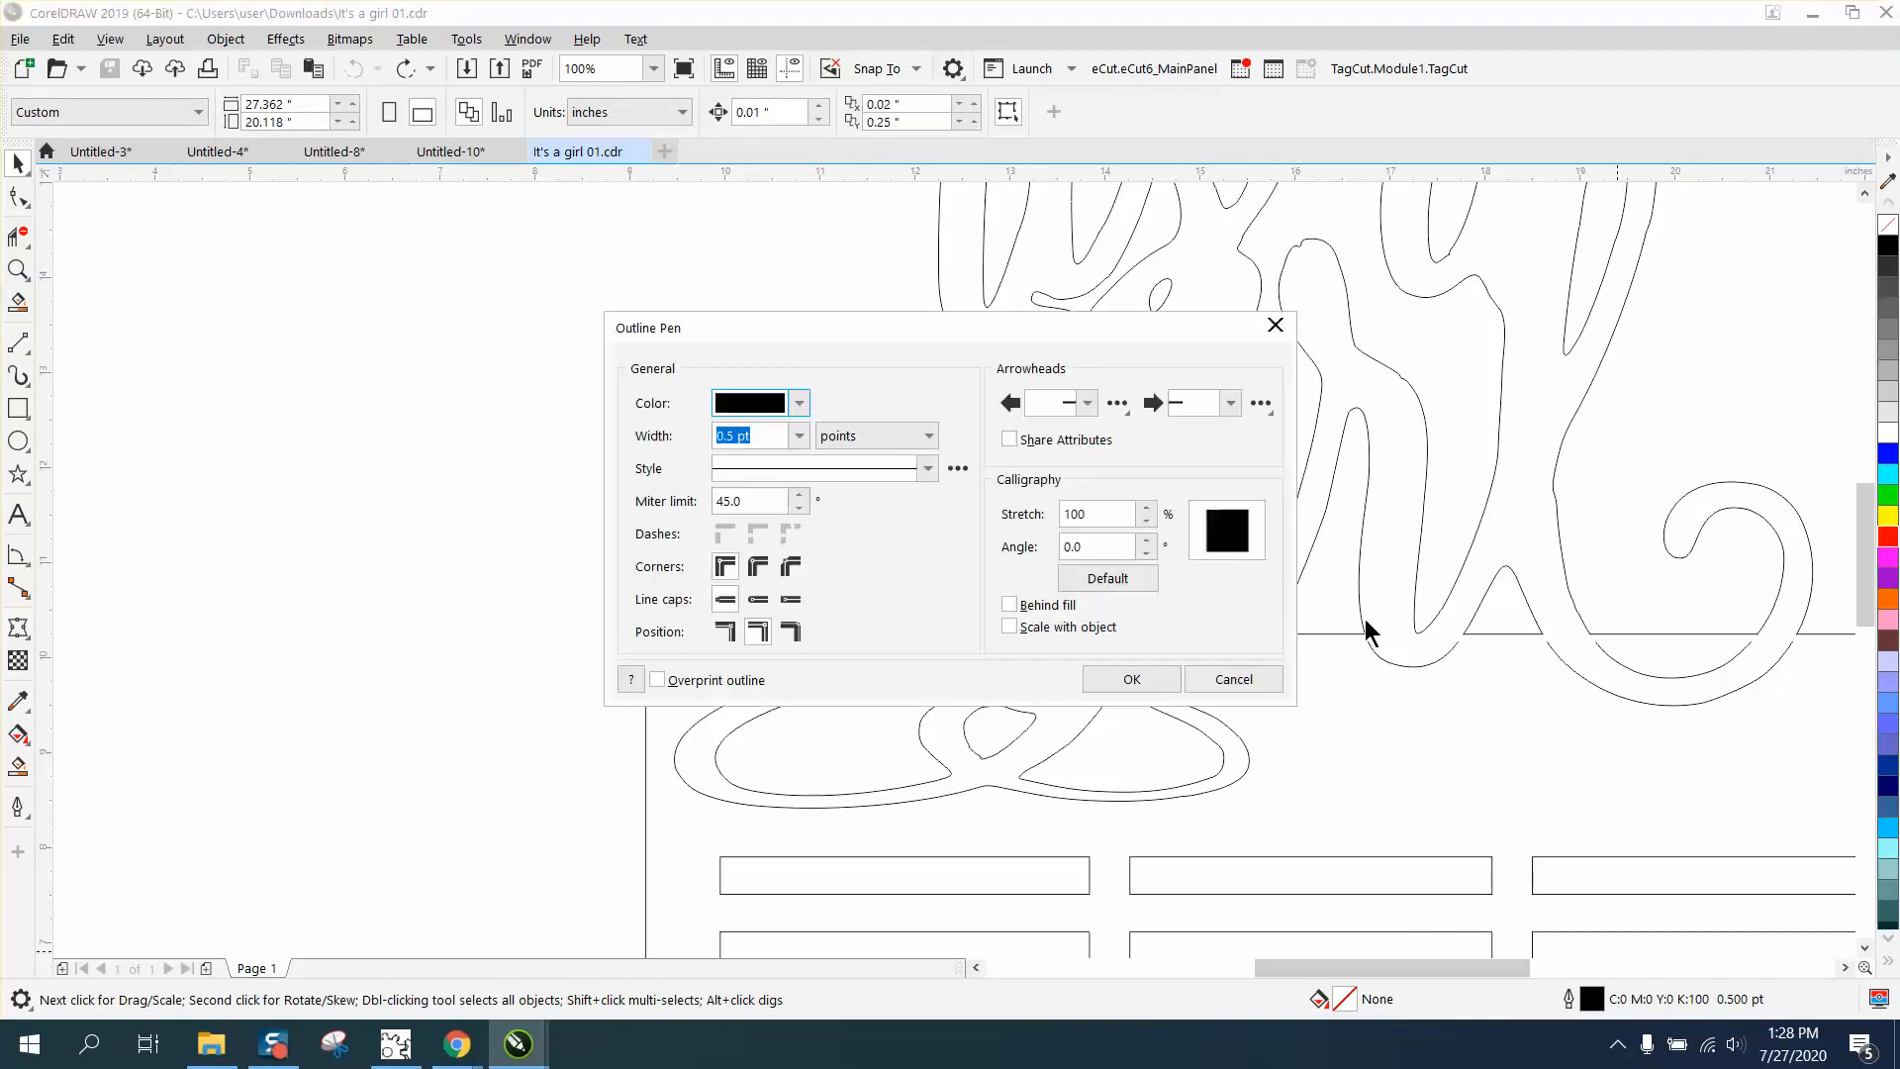
{"action": "left_click", "coordinate": [800, 436]}
{"action": "scroll", "coordinate": [758, 473], "scroll_direction": "up", "scroll_amount": 3}
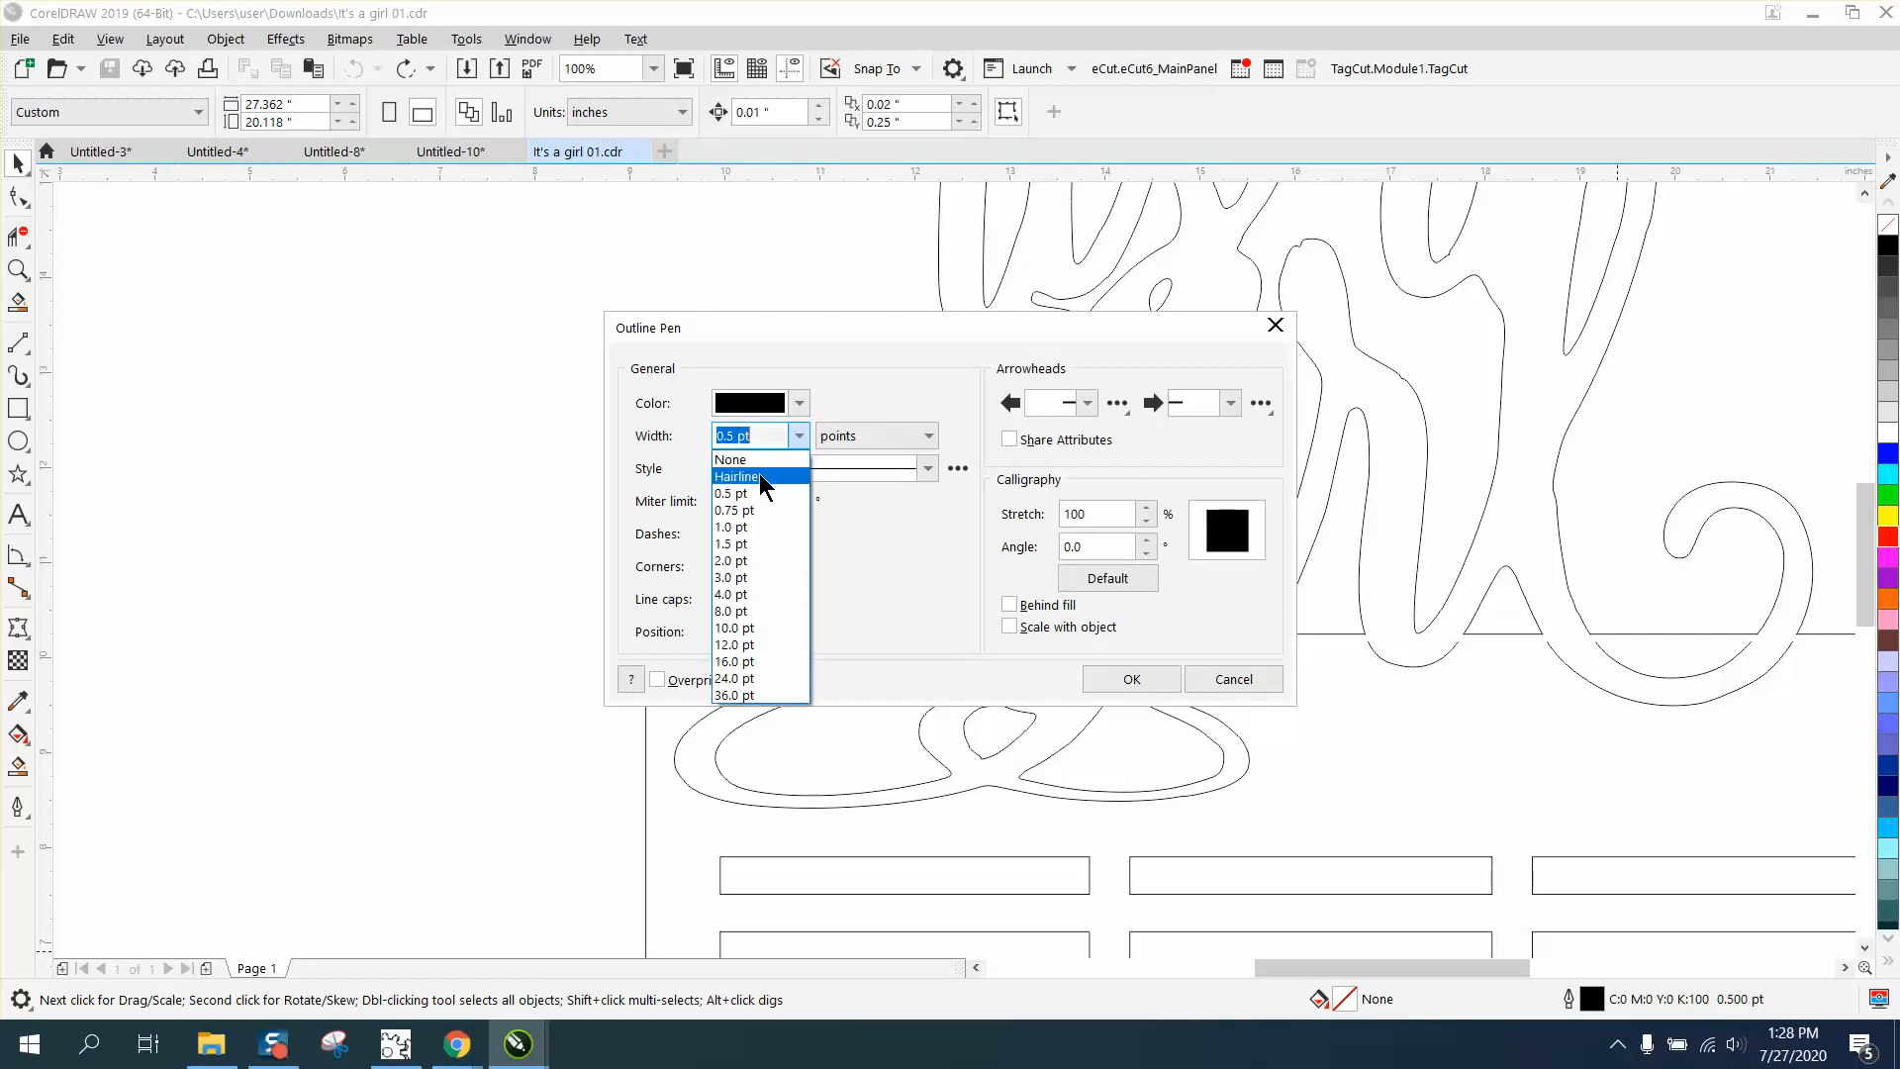
{"action": "left_click", "coordinate": [758, 473]}
- Set the default outline color to red from the RGB palette and apply the outline defaults
{"action": "left_click", "coordinate": [800, 406]}
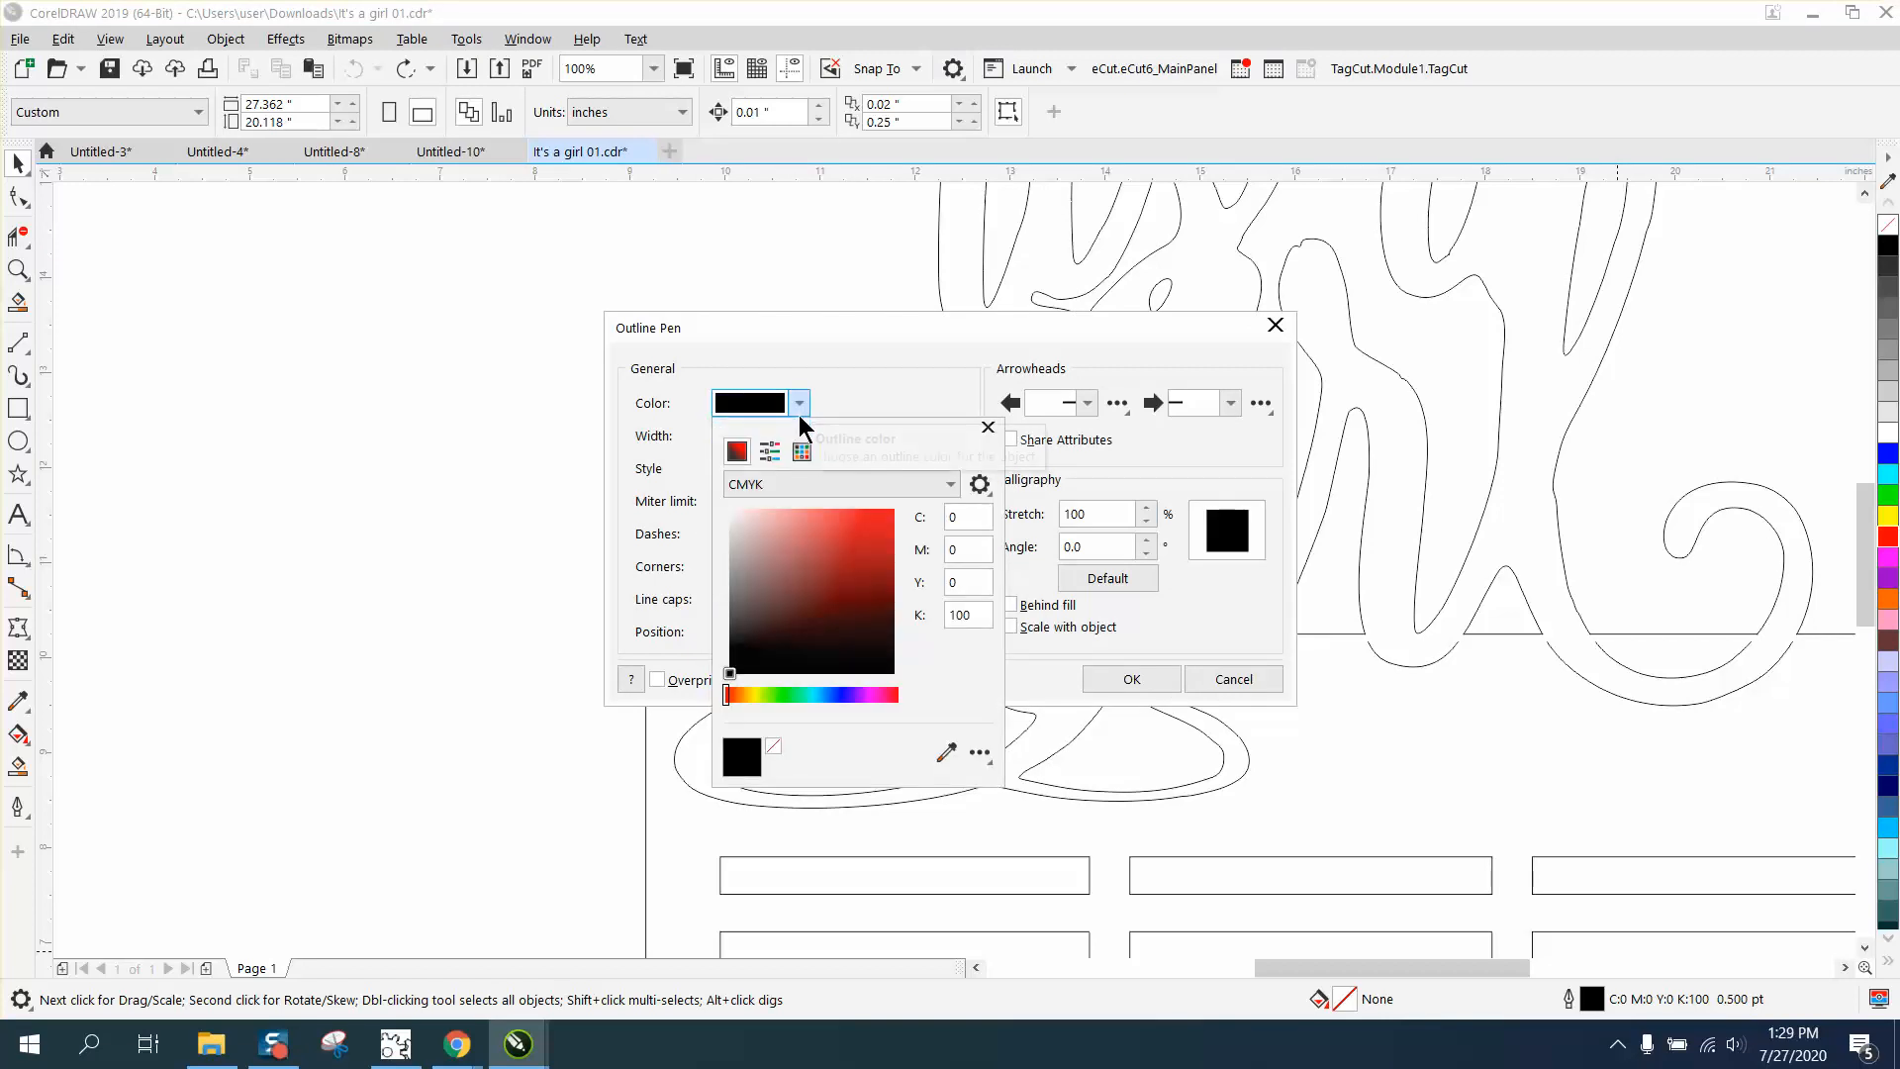
{"action": "left_click", "coordinate": [952, 485]}
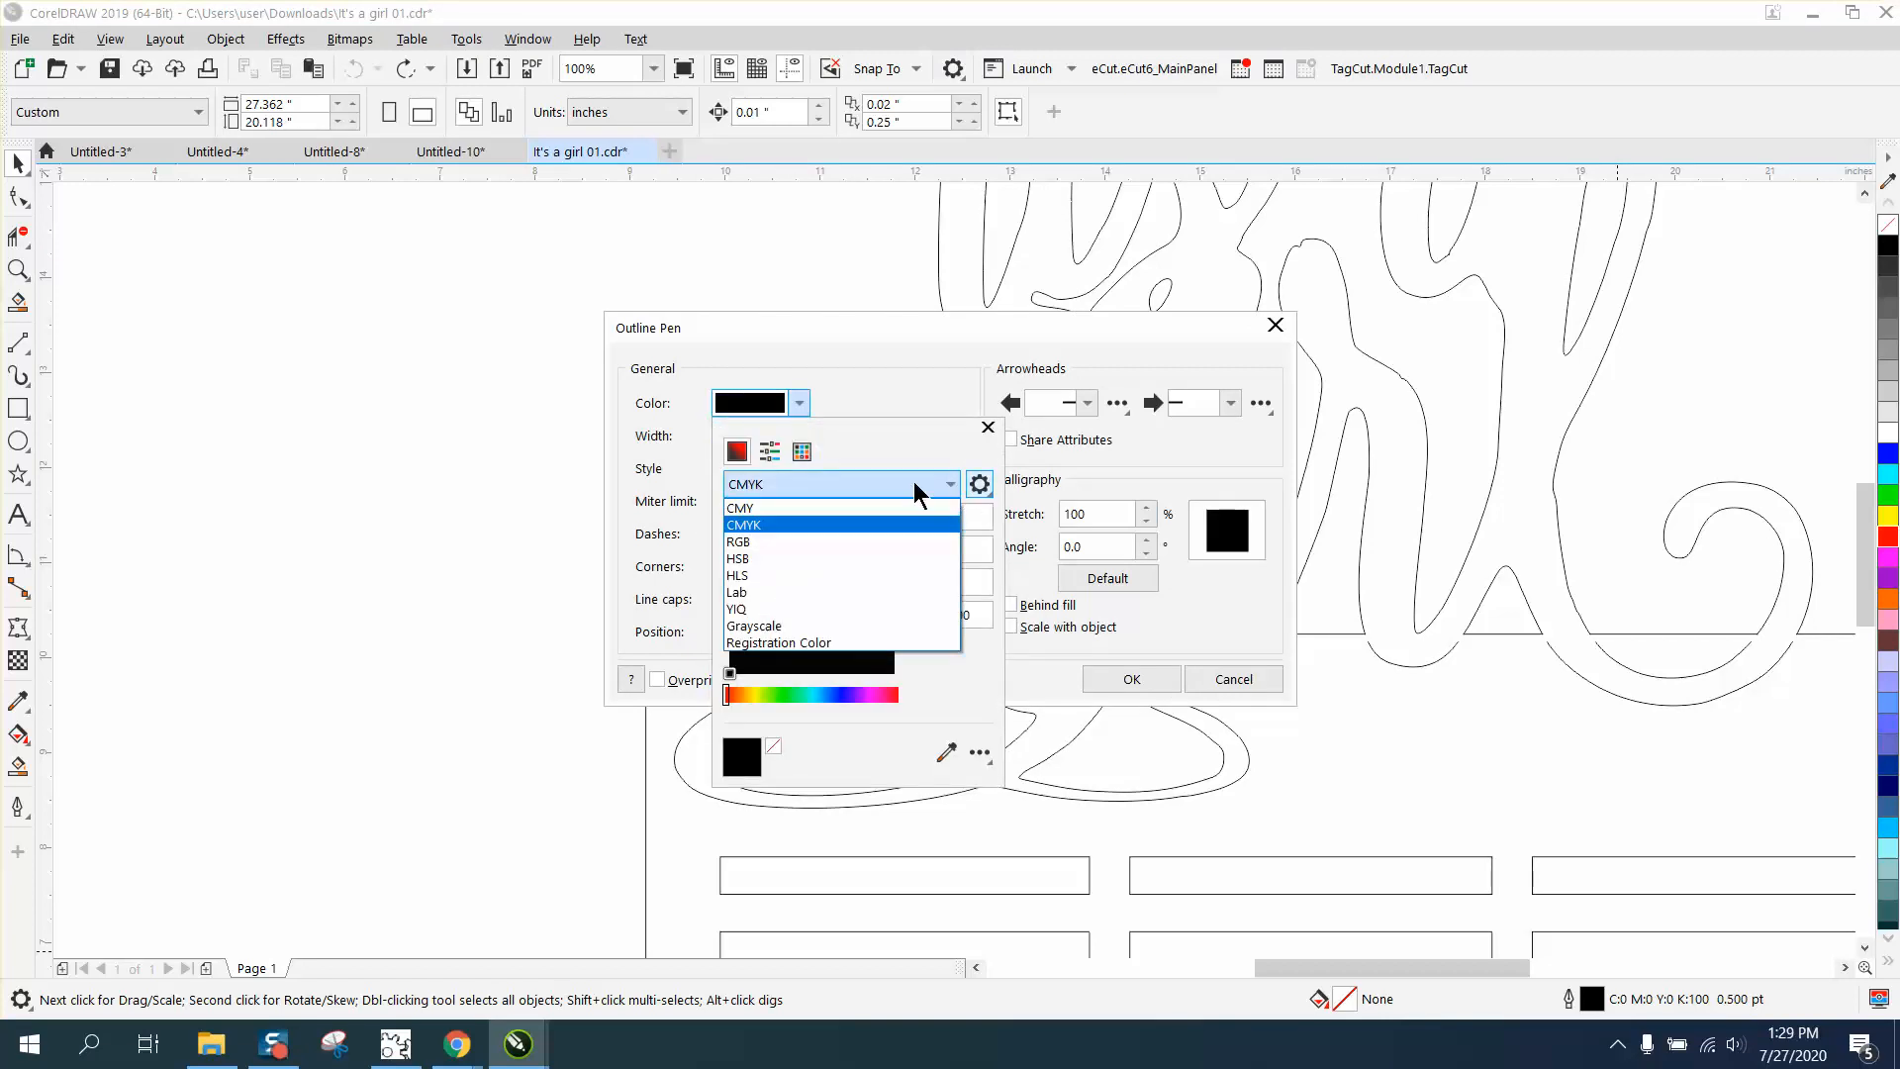
{"action": "left_click", "coordinate": [751, 542]}
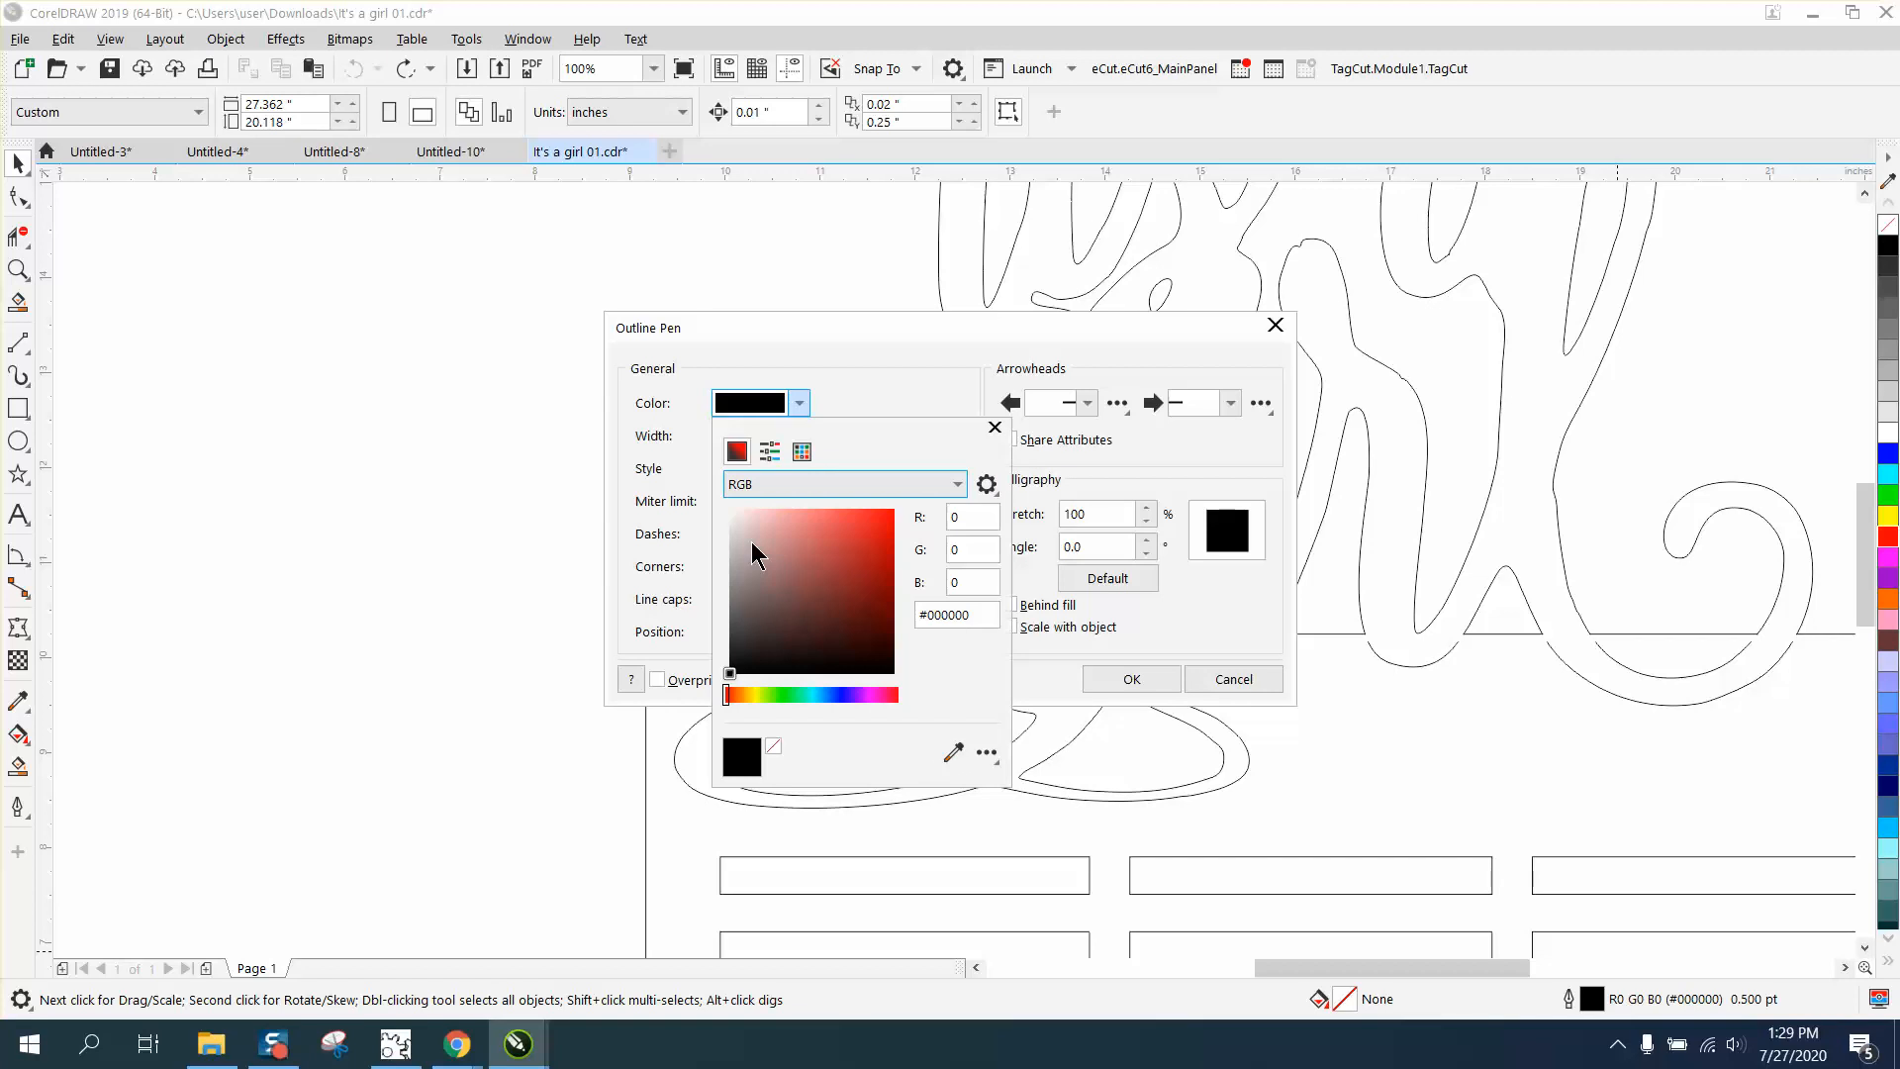
{"action": "left_click", "coordinate": [802, 451]}
{"action": "left_click", "coordinate": [919, 547]}
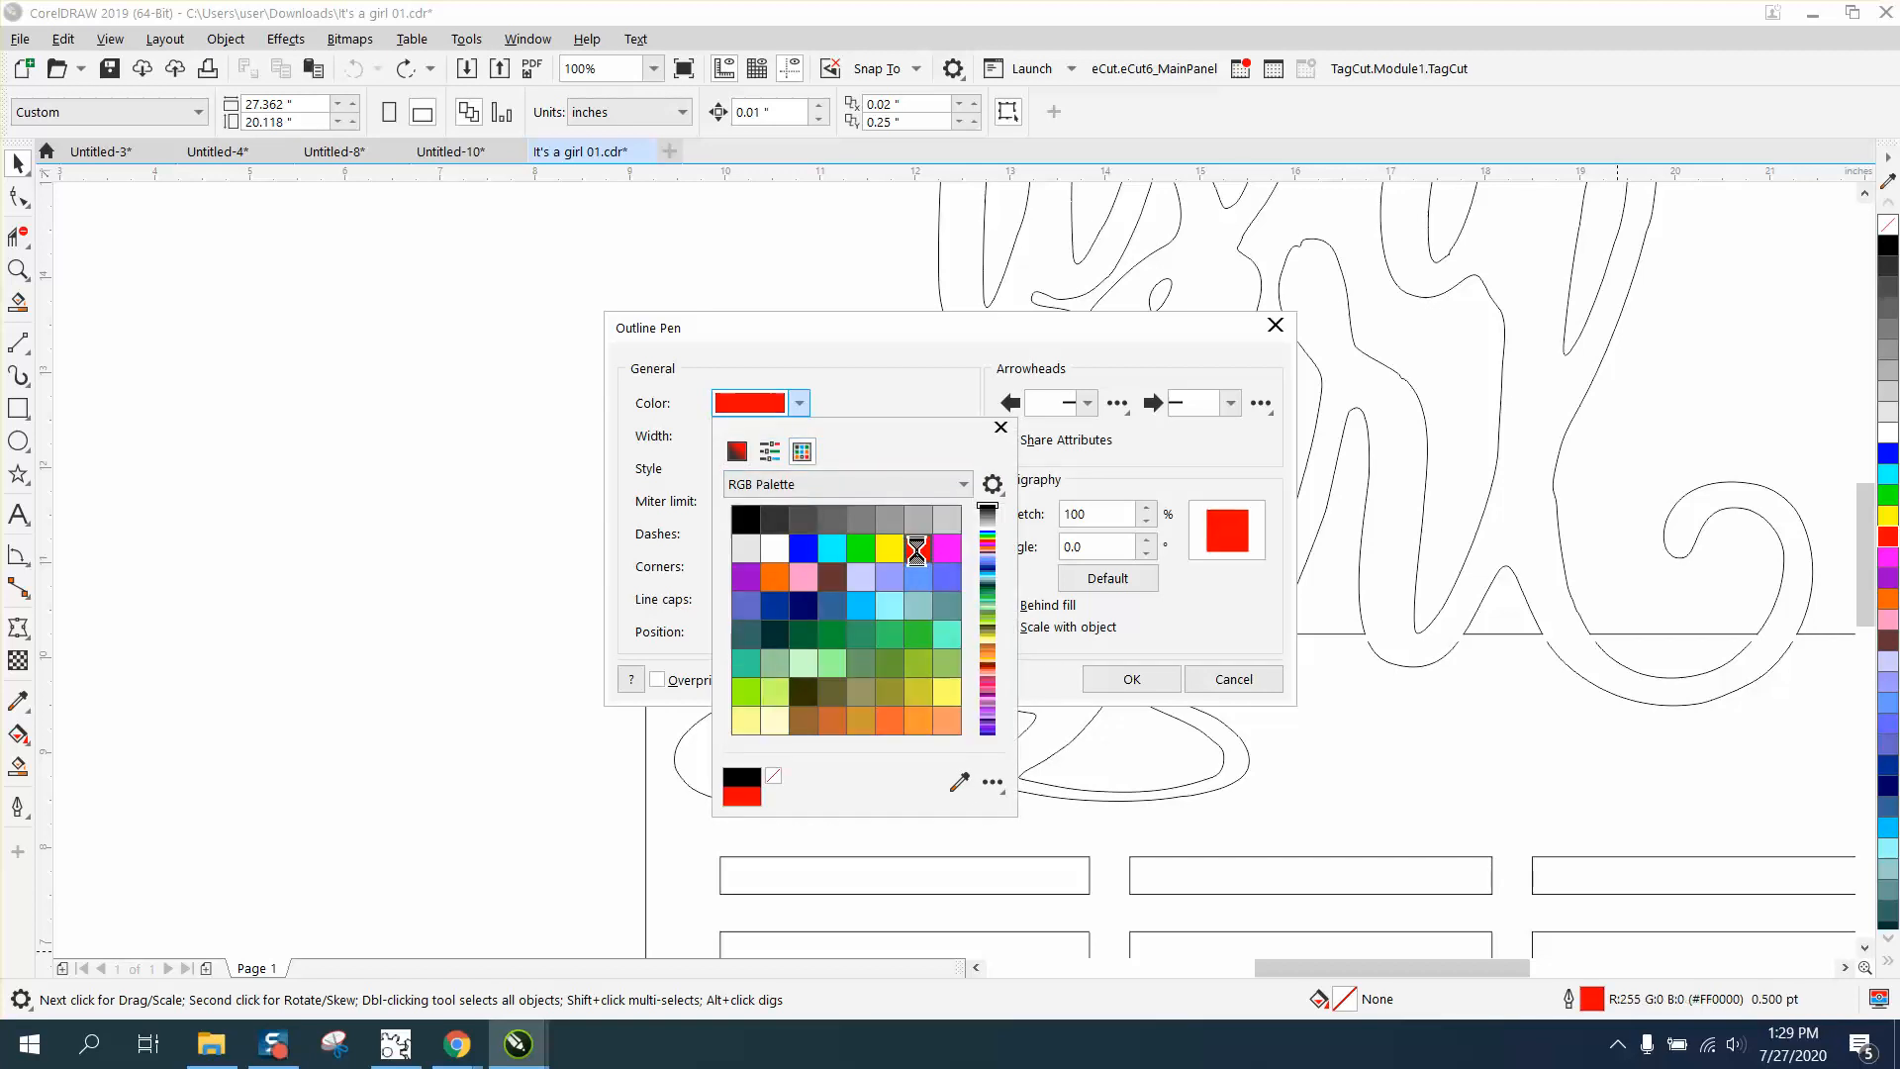
{"action": "left_click", "coordinate": [1131, 685]}
{"action": "left_click", "coordinate": [1093, 678]}
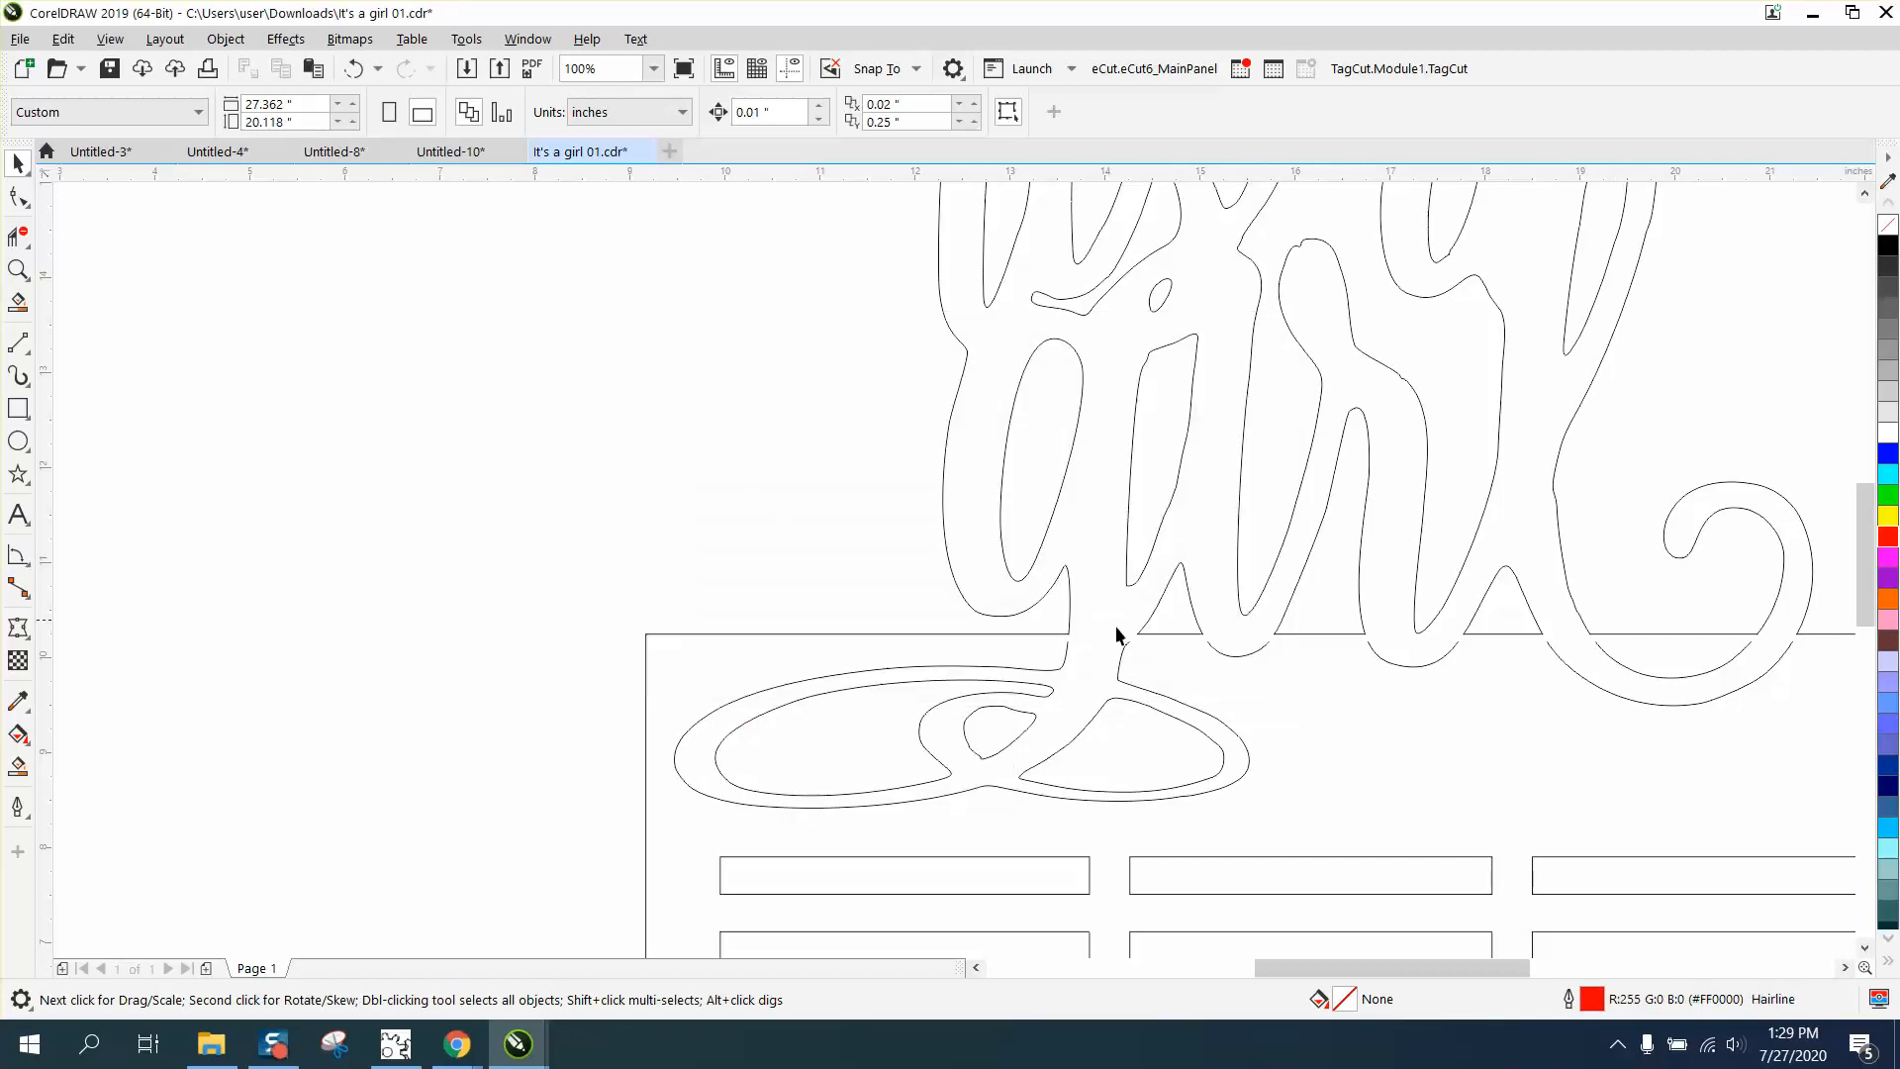
- Draw two-point lines between nodes to close the gaps on both sides of the g's stem and at the adjacent letter curve
{"action": "left_click", "coordinate": [16, 269]}
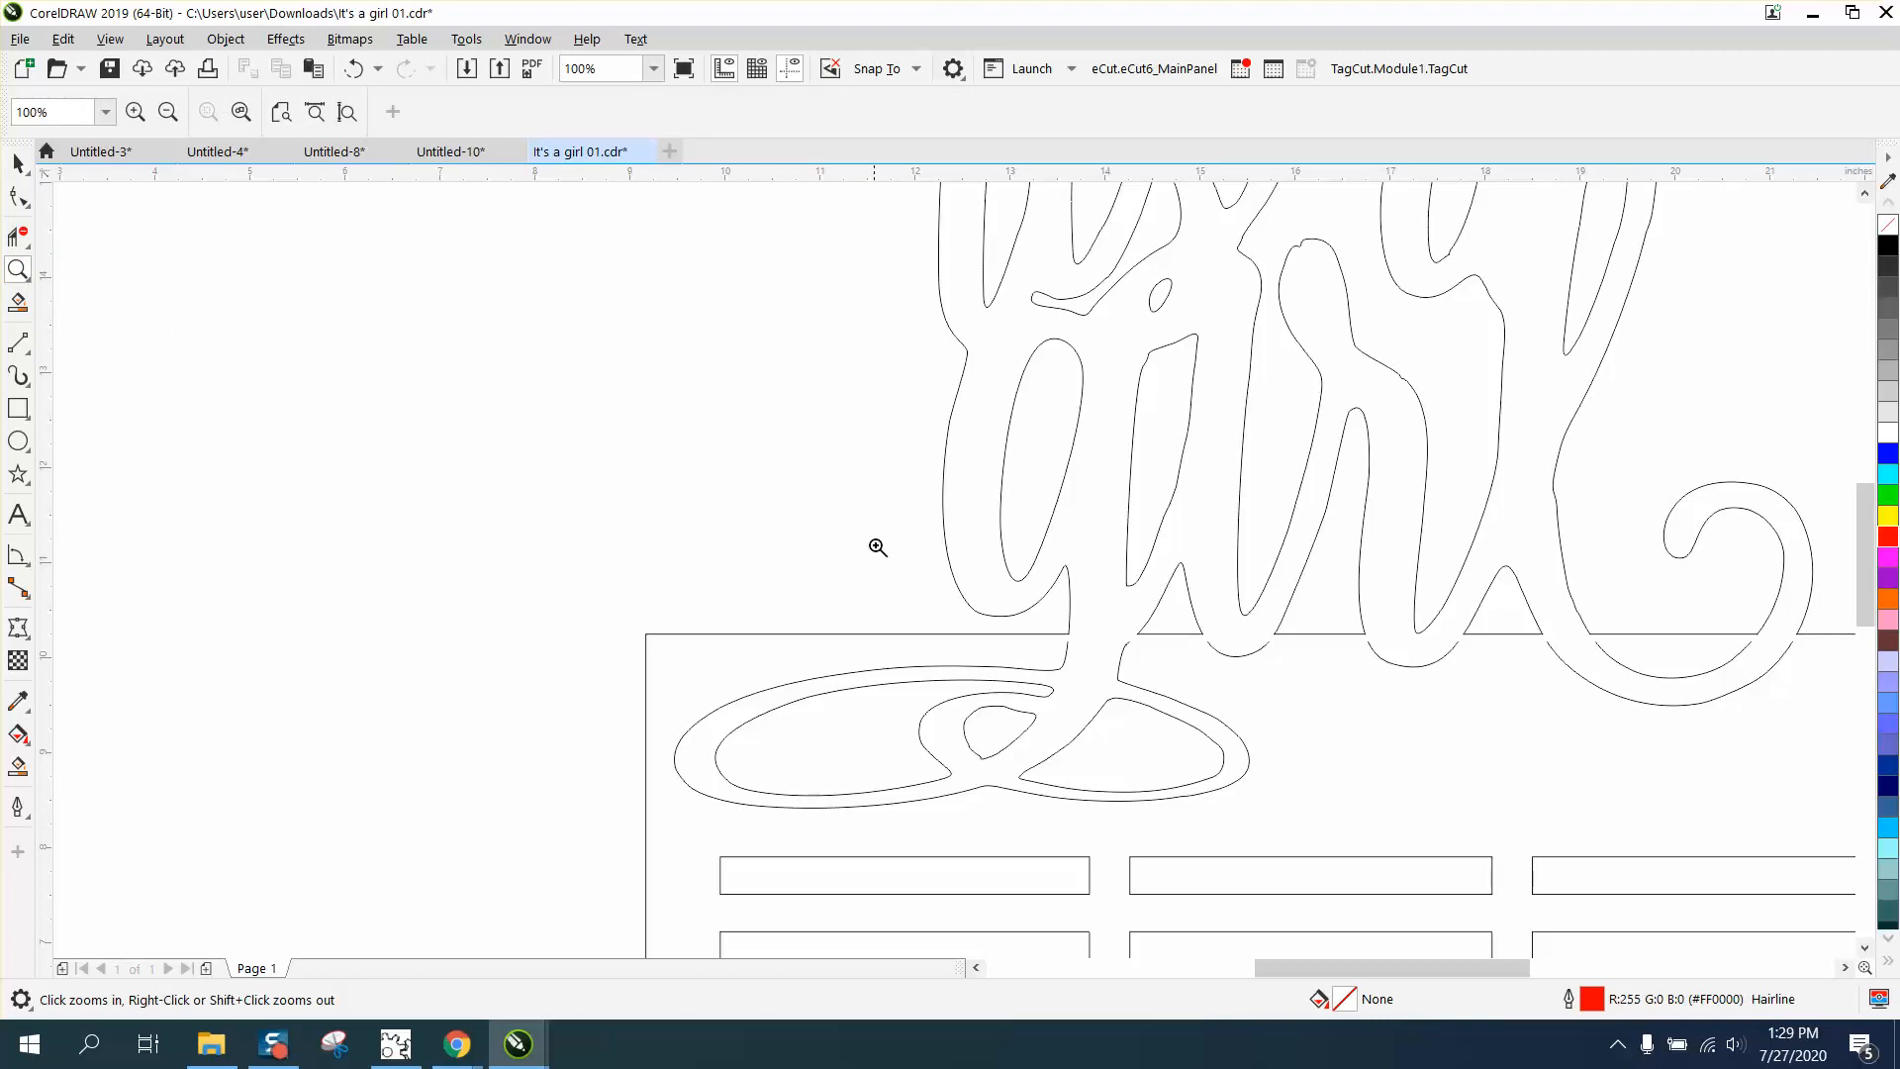
{"action": "left_click_drag", "start_coordinate": [900, 563], "coordinate": [1326, 757]}
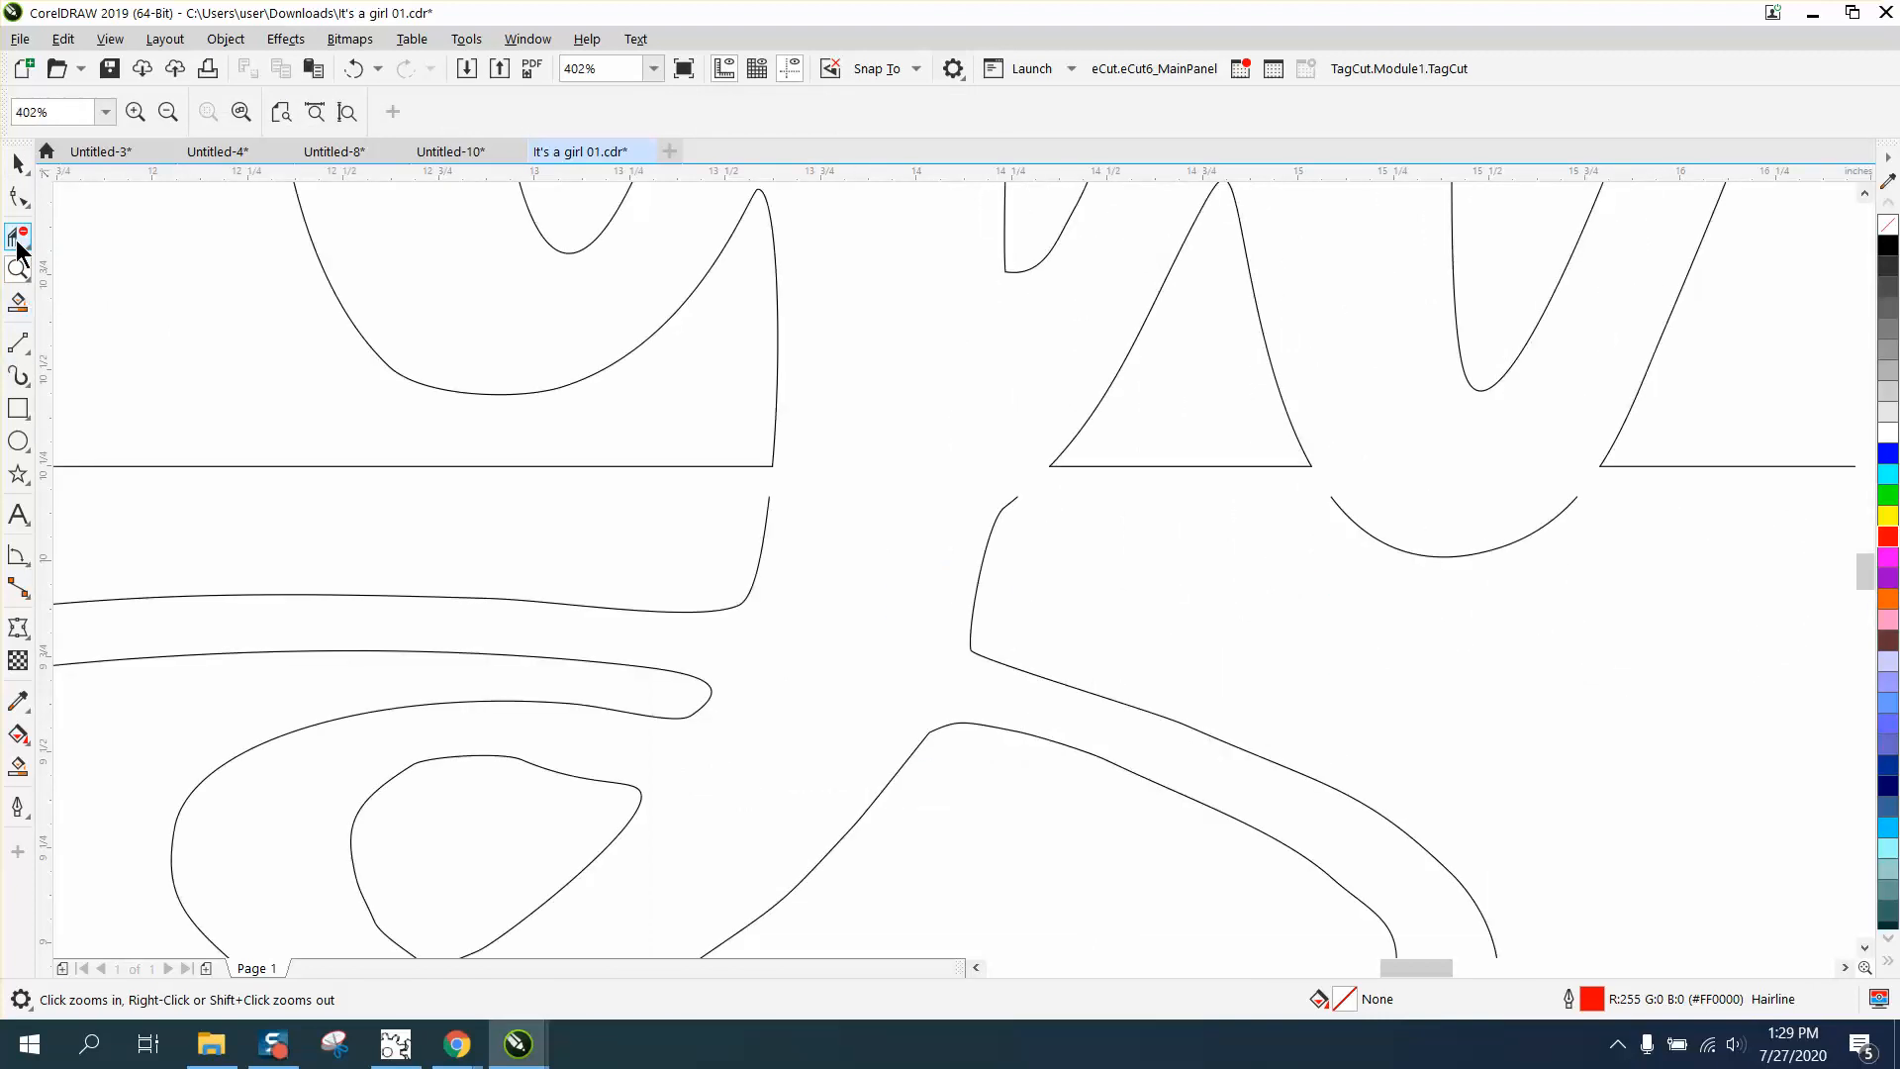
{"action": "left_click", "coordinate": [29, 354]}
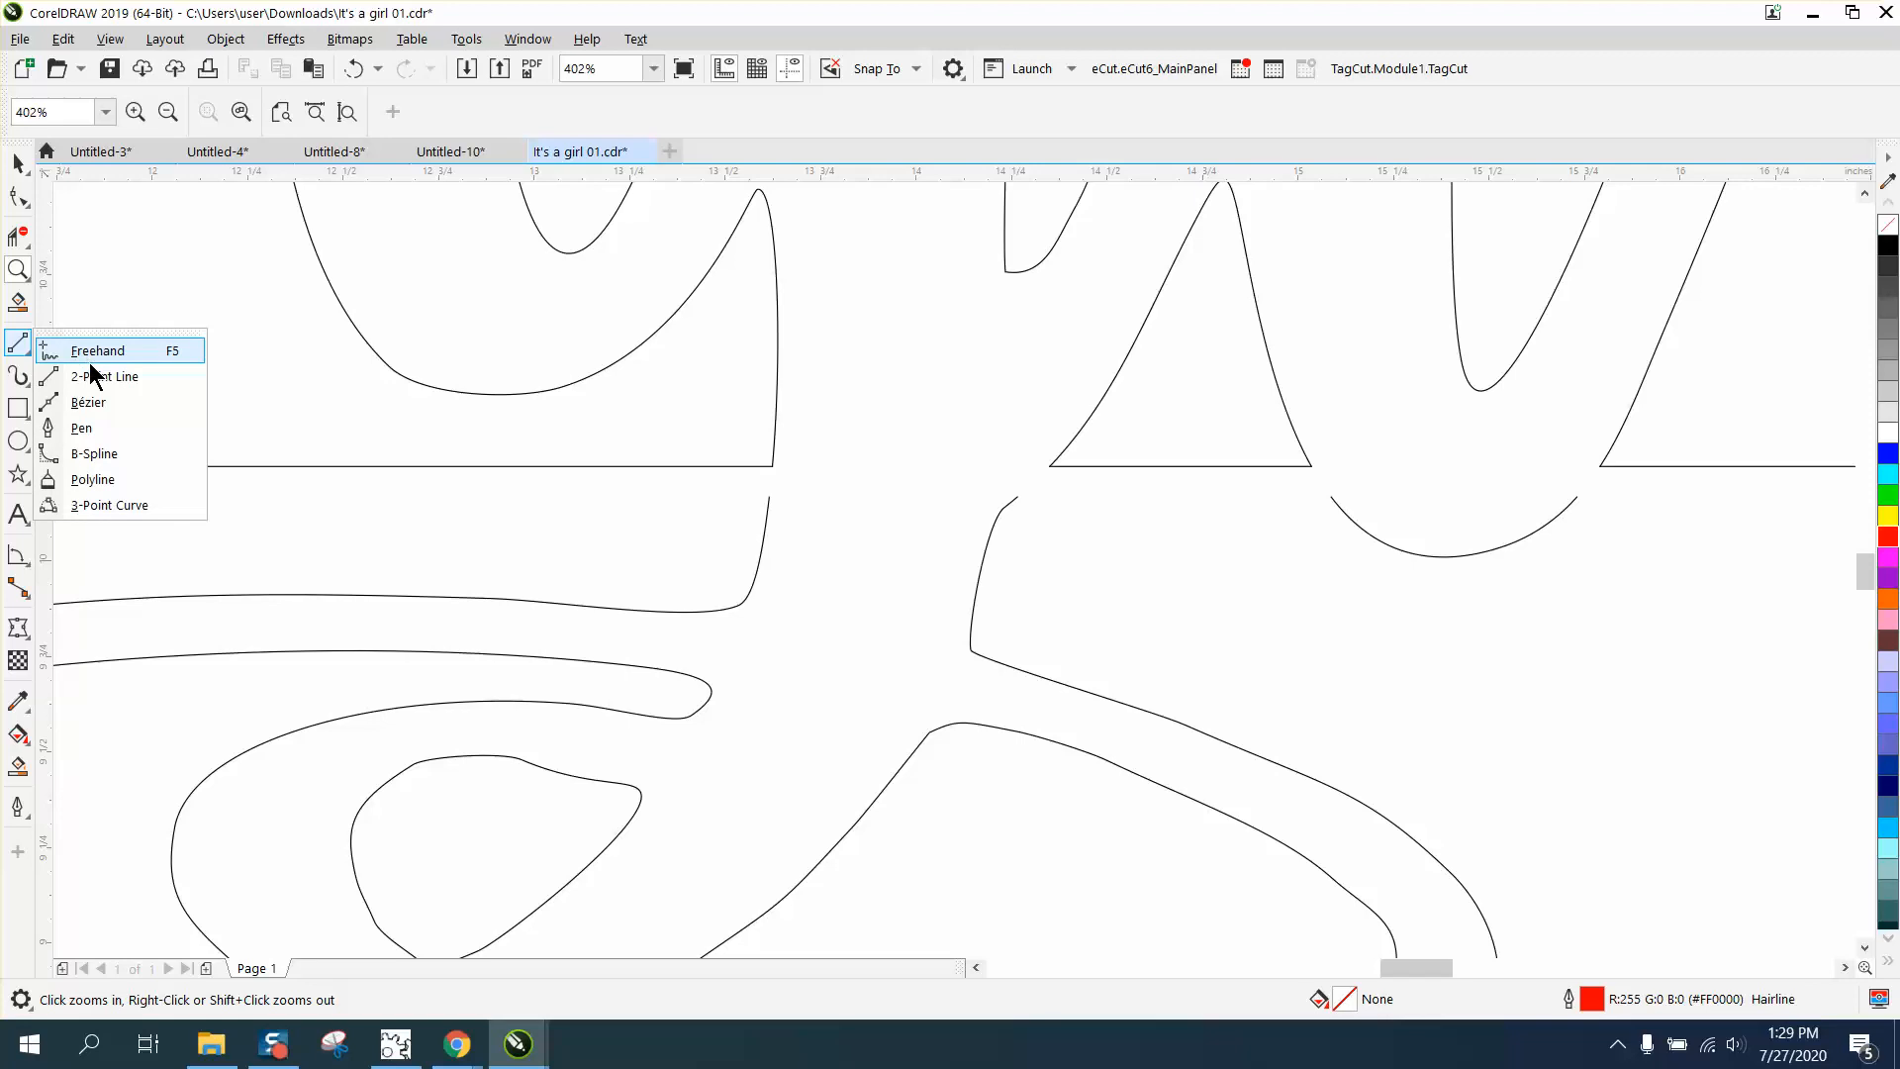
{"action": "left_click", "coordinate": [197, 386]}
{"action": "left_click_drag", "start_coordinate": [769, 500], "coordinate": [771, 466]}
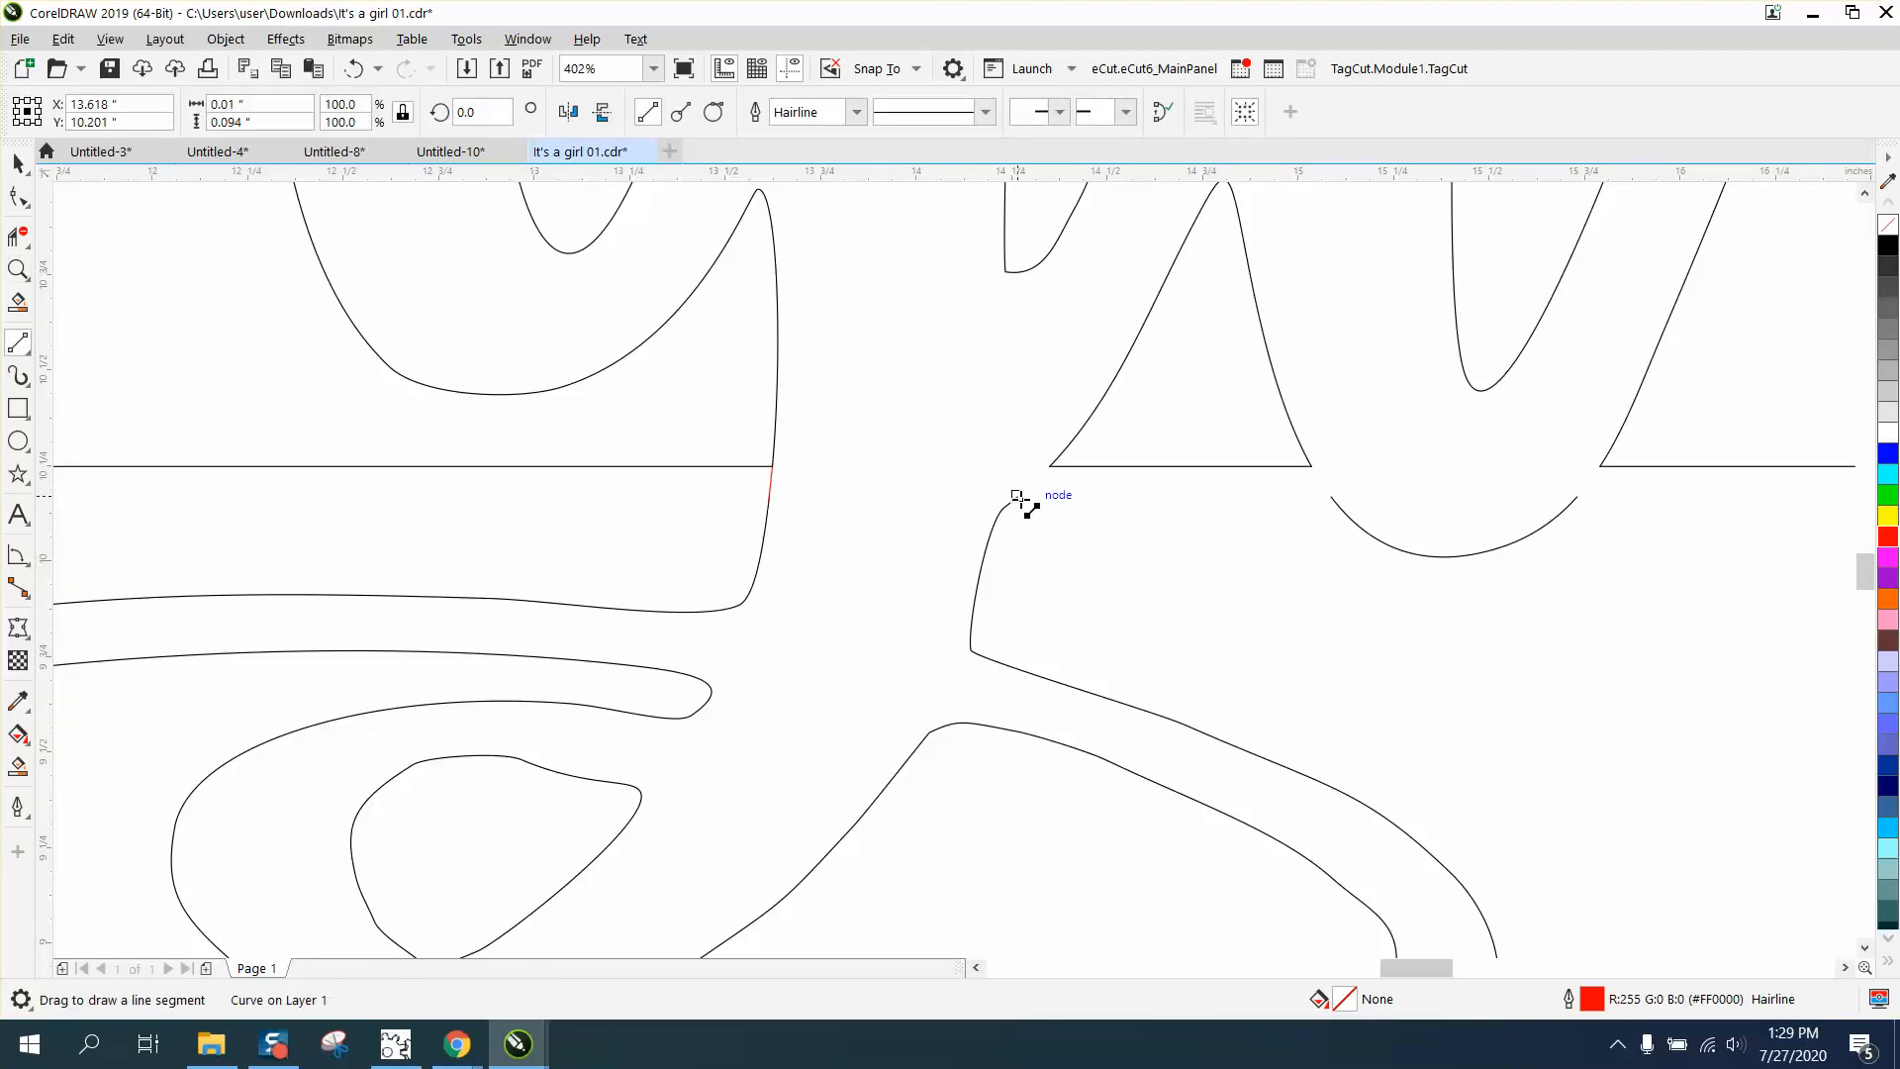
{"action": "left_click_drag", "start_coordinate": [1019, 497], "coordinate": [1049, 466]}
{"action": "left_click_drag", "start_coordinate": [1338, 505], "coordinate": [1311, 466]}
- Bridge the remaining gaps along the rectangle's upper edge at the next letter curve and the final swirl with two-point lines
{"action": "scroll", "coordinate": [972, 486], "scroll_direction": "down", "scroll_amount": 2}
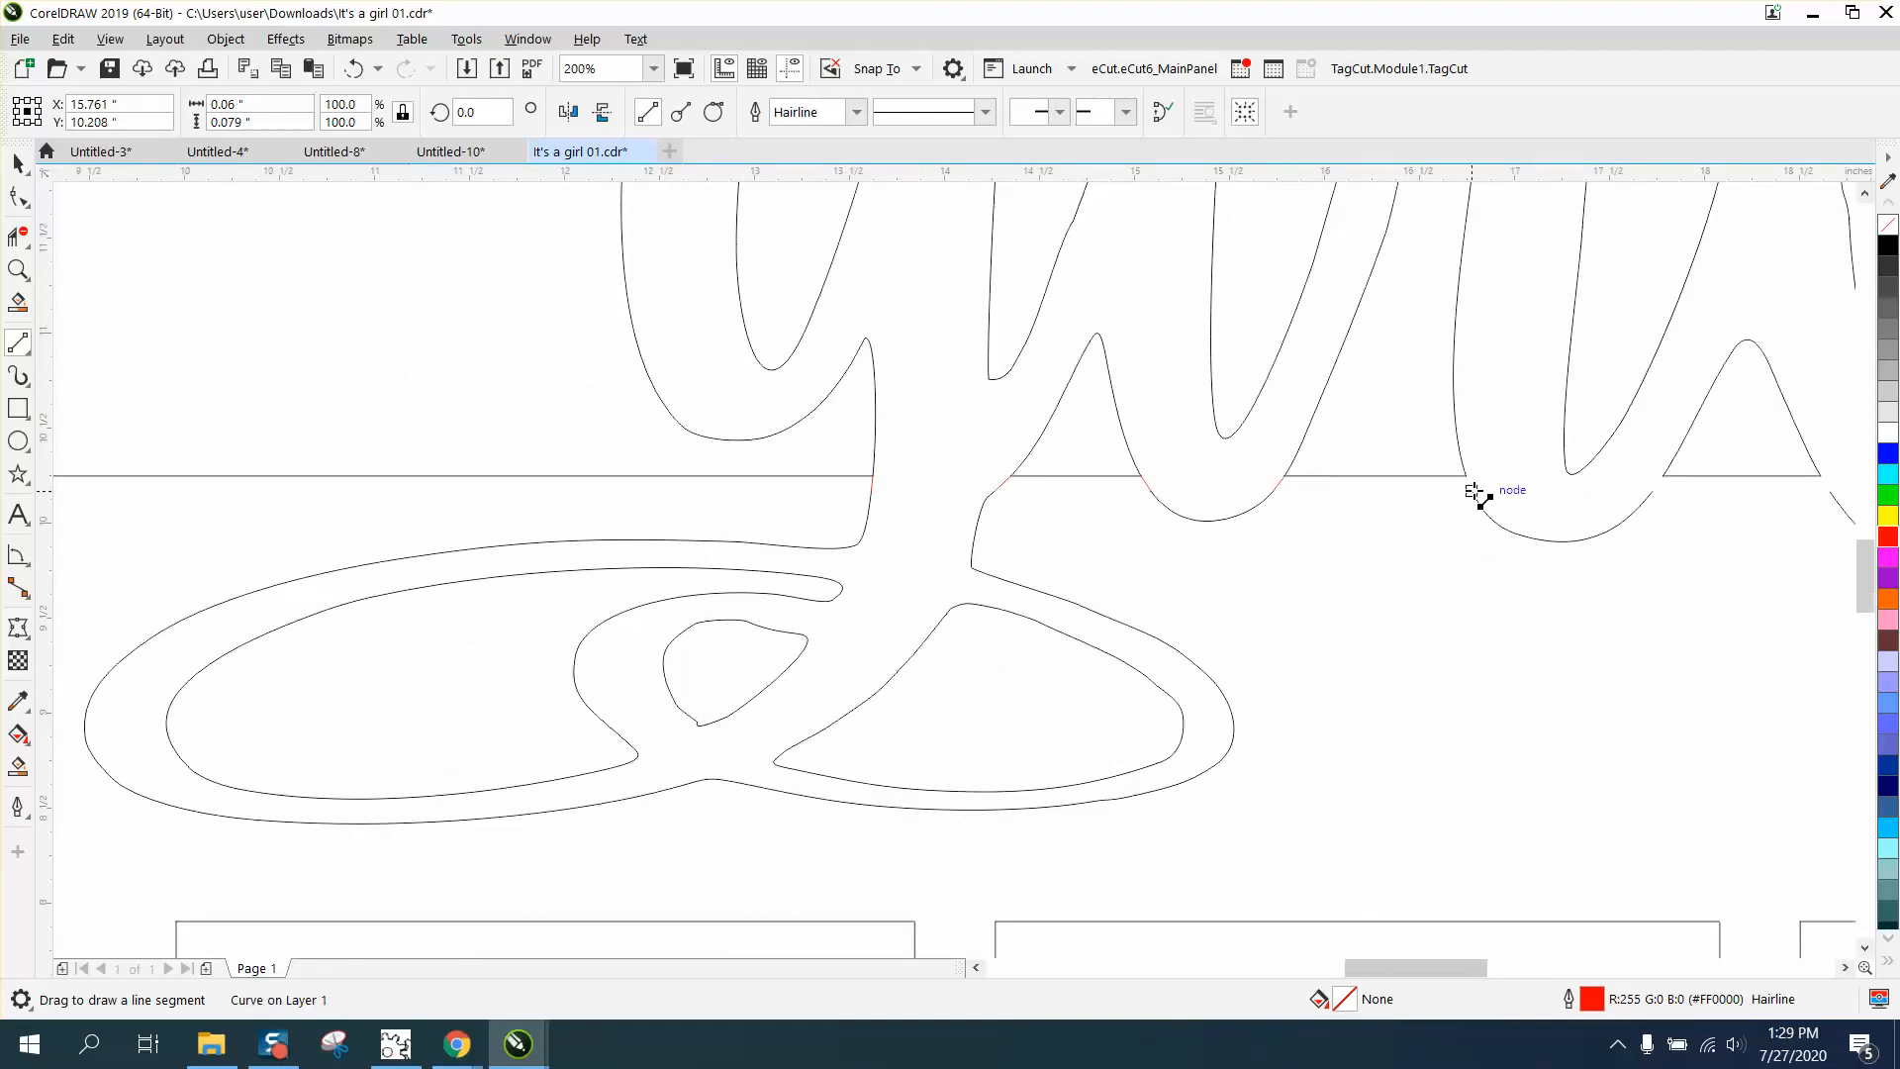
{"action": "left_click_drag", "start_coordinate": [1475, 494], "coordinate": [1466, 475]}
{"action": "left_click_drag", "start_coordinate": [1653, 494], "coordinate": [1663, 476]}
{"action": "left_click_drag", "start_coordinate": [1456, 968], "coordinate": [1516, 968]}
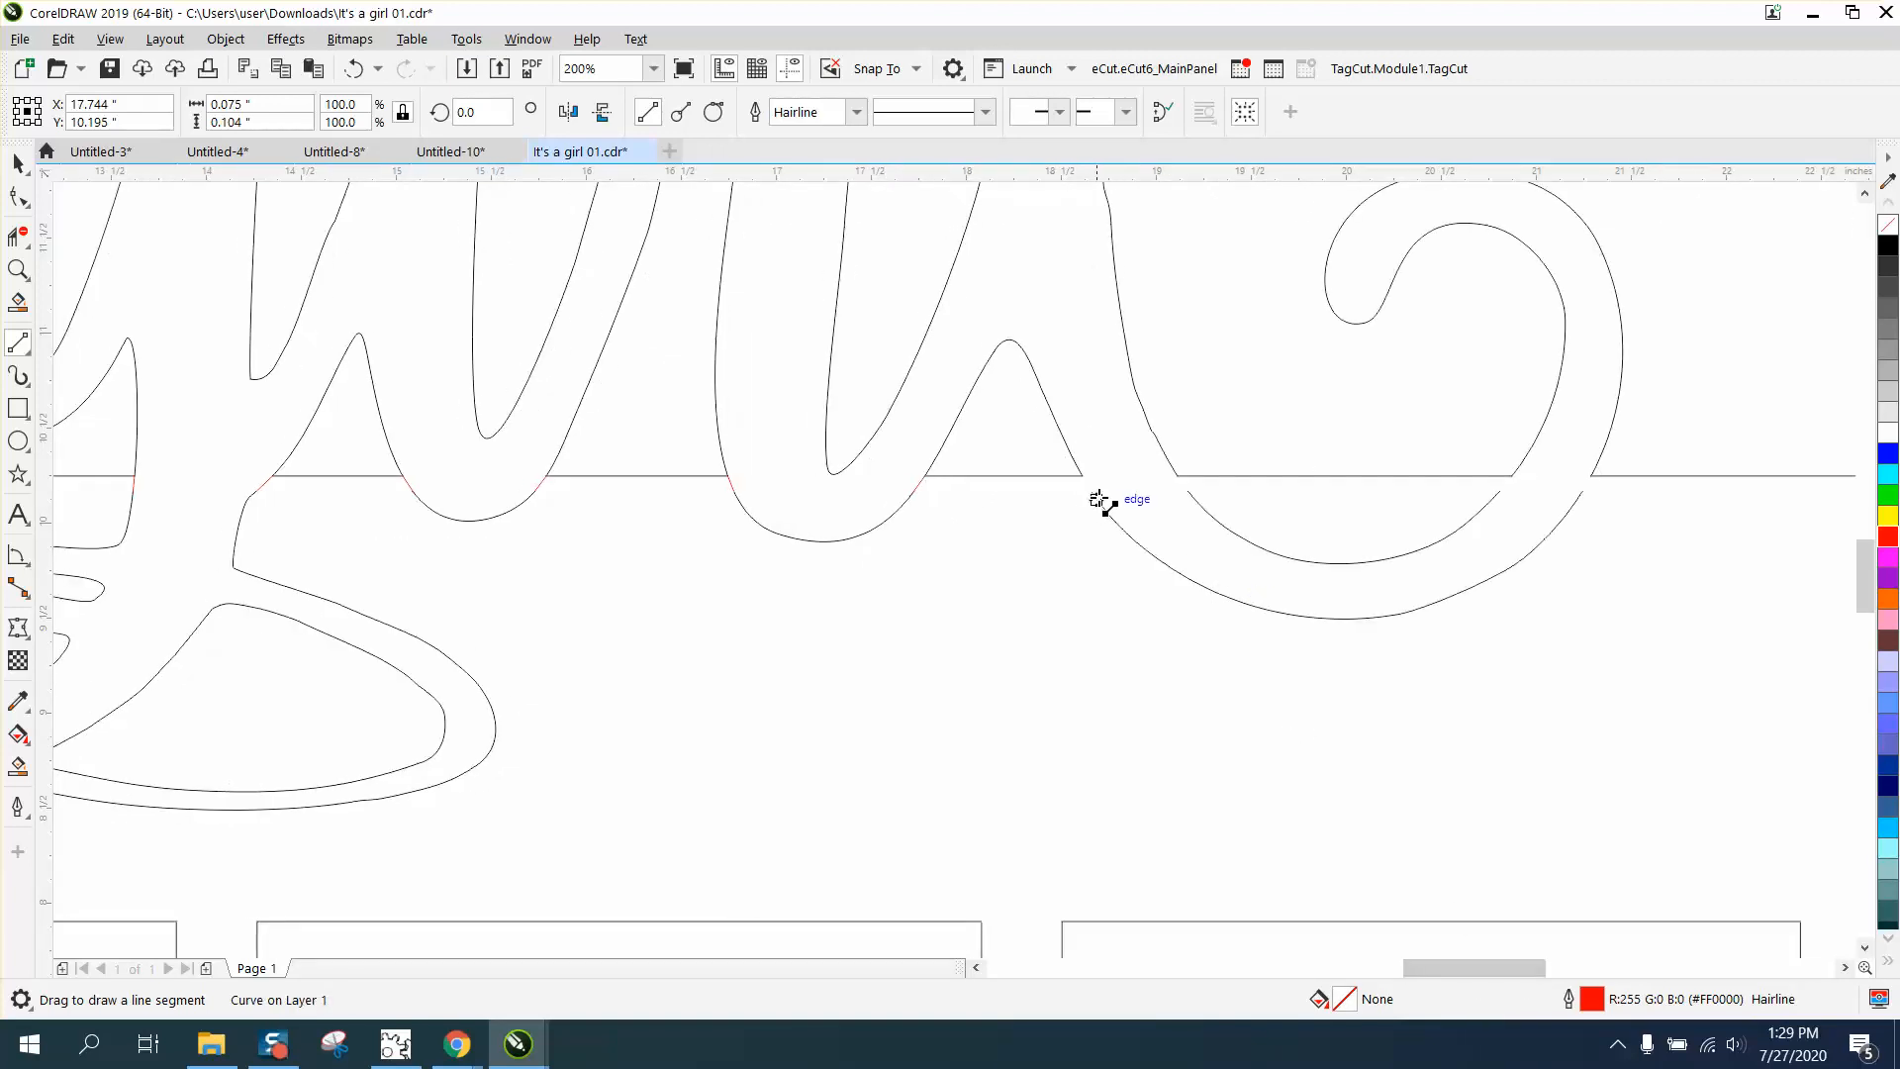
{"action": "mouse_move", "coordinate": [1092, 492]}
{"action": "left_mouse_down"}
{"action": "mouse_move", "coordinate": [1084, 476]}
{"action": "mouse_move", "coordinate": [1178, 476]}
{"action": "left_mouse_up"}
{"action": "mouse_move", "coordinate": [1497, 494]}
{"action": "left_mouse_down"}
{"action": "mouse_move", "coordinate": [1512, 476]}
{"action": "mouse_move", "coordinate": [1589, 476]}
{"action": "left_mouse_up"}
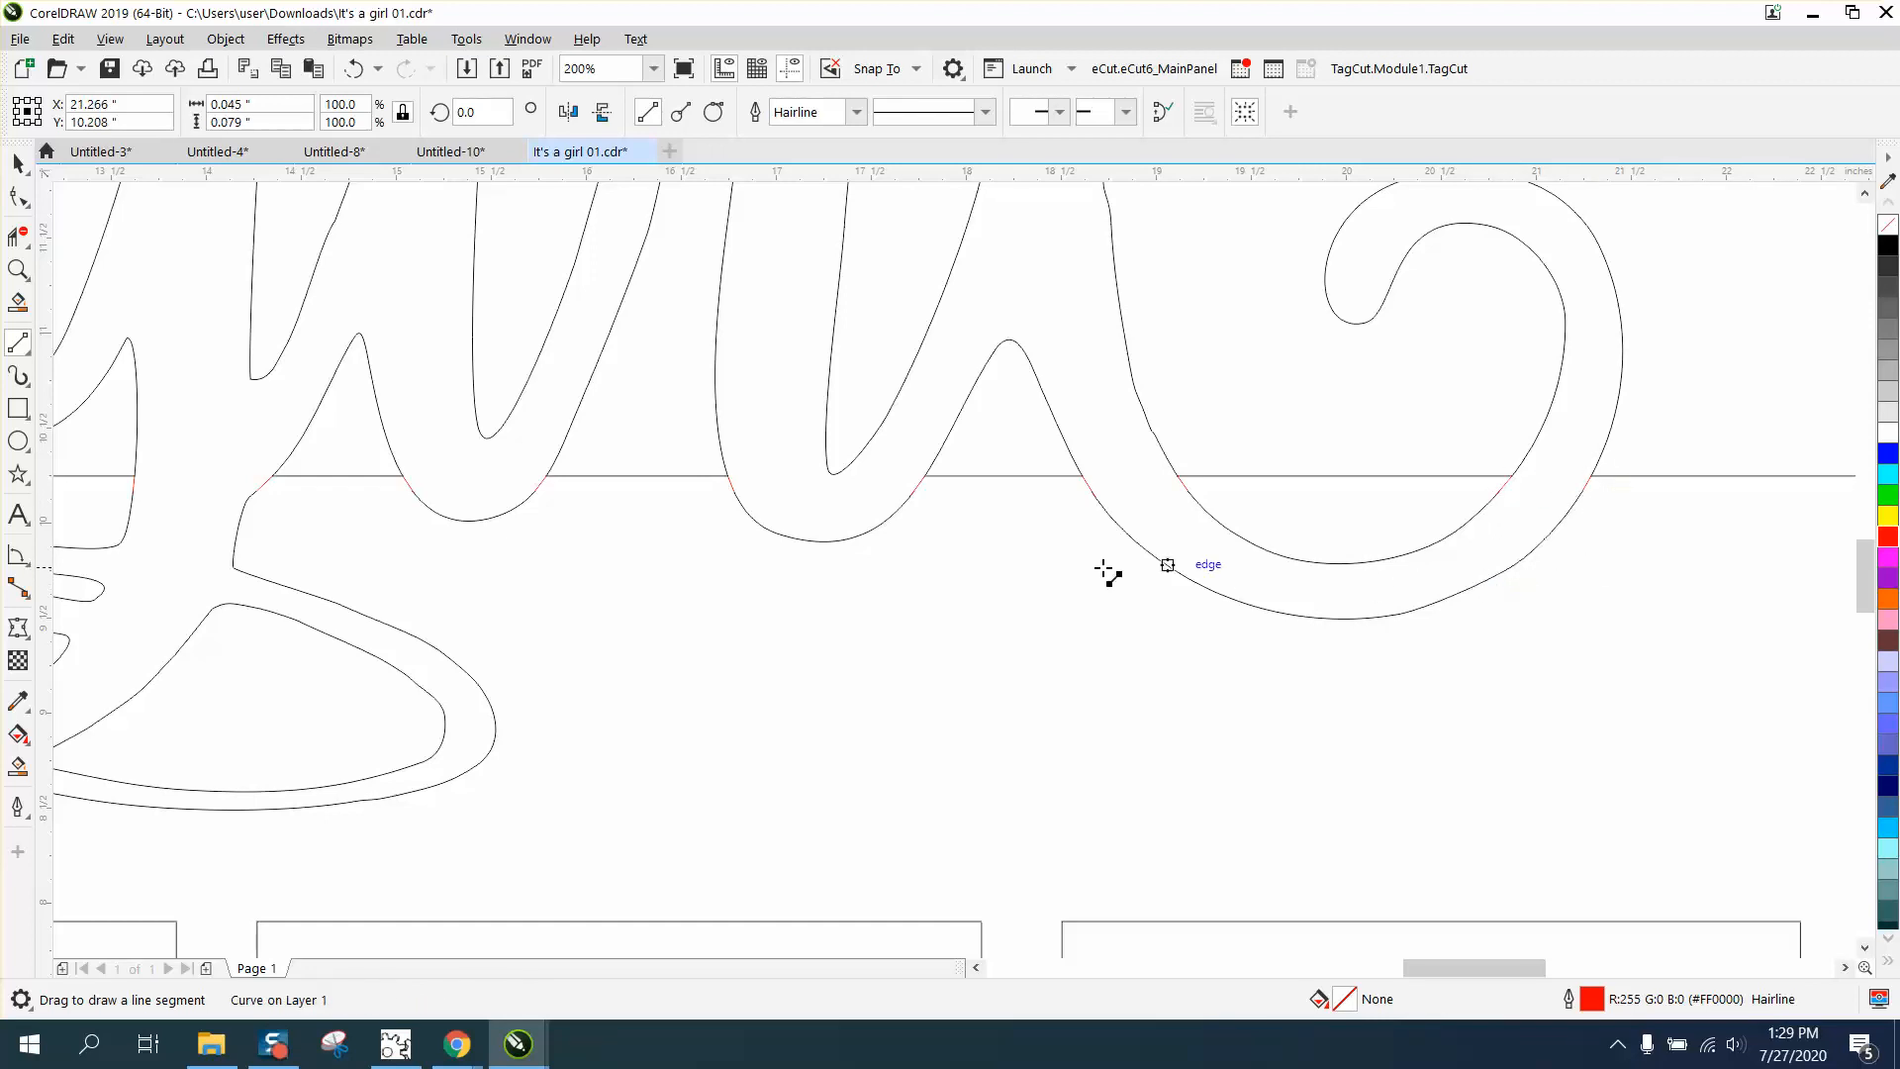
- Try drawing a two-point line about 0.684 in wide across the g's stem along the rectangle's upper edge
{"action": "scroll", "coordinate": [1109, 572], "scroll_direction": "down", "scroll_amount": 2}
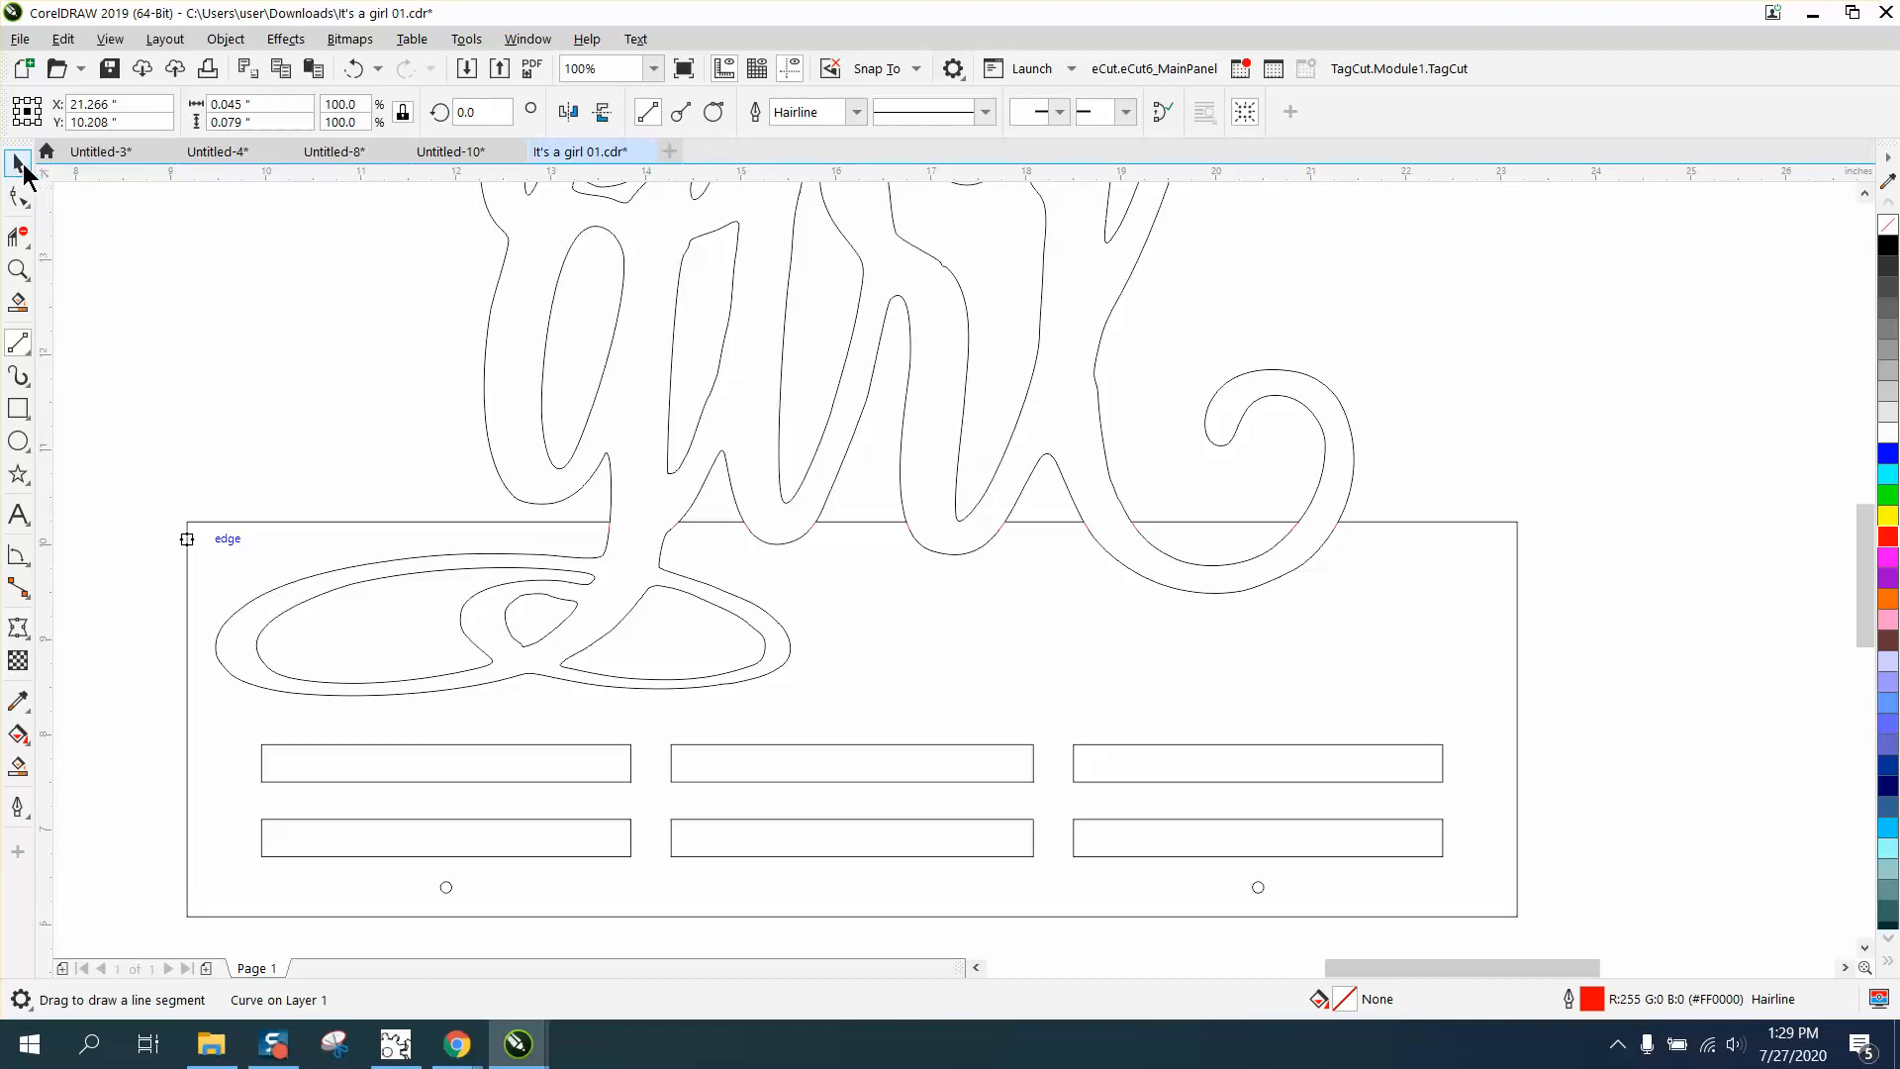
{"action": "left_click", "coordinate": [23, 166]}
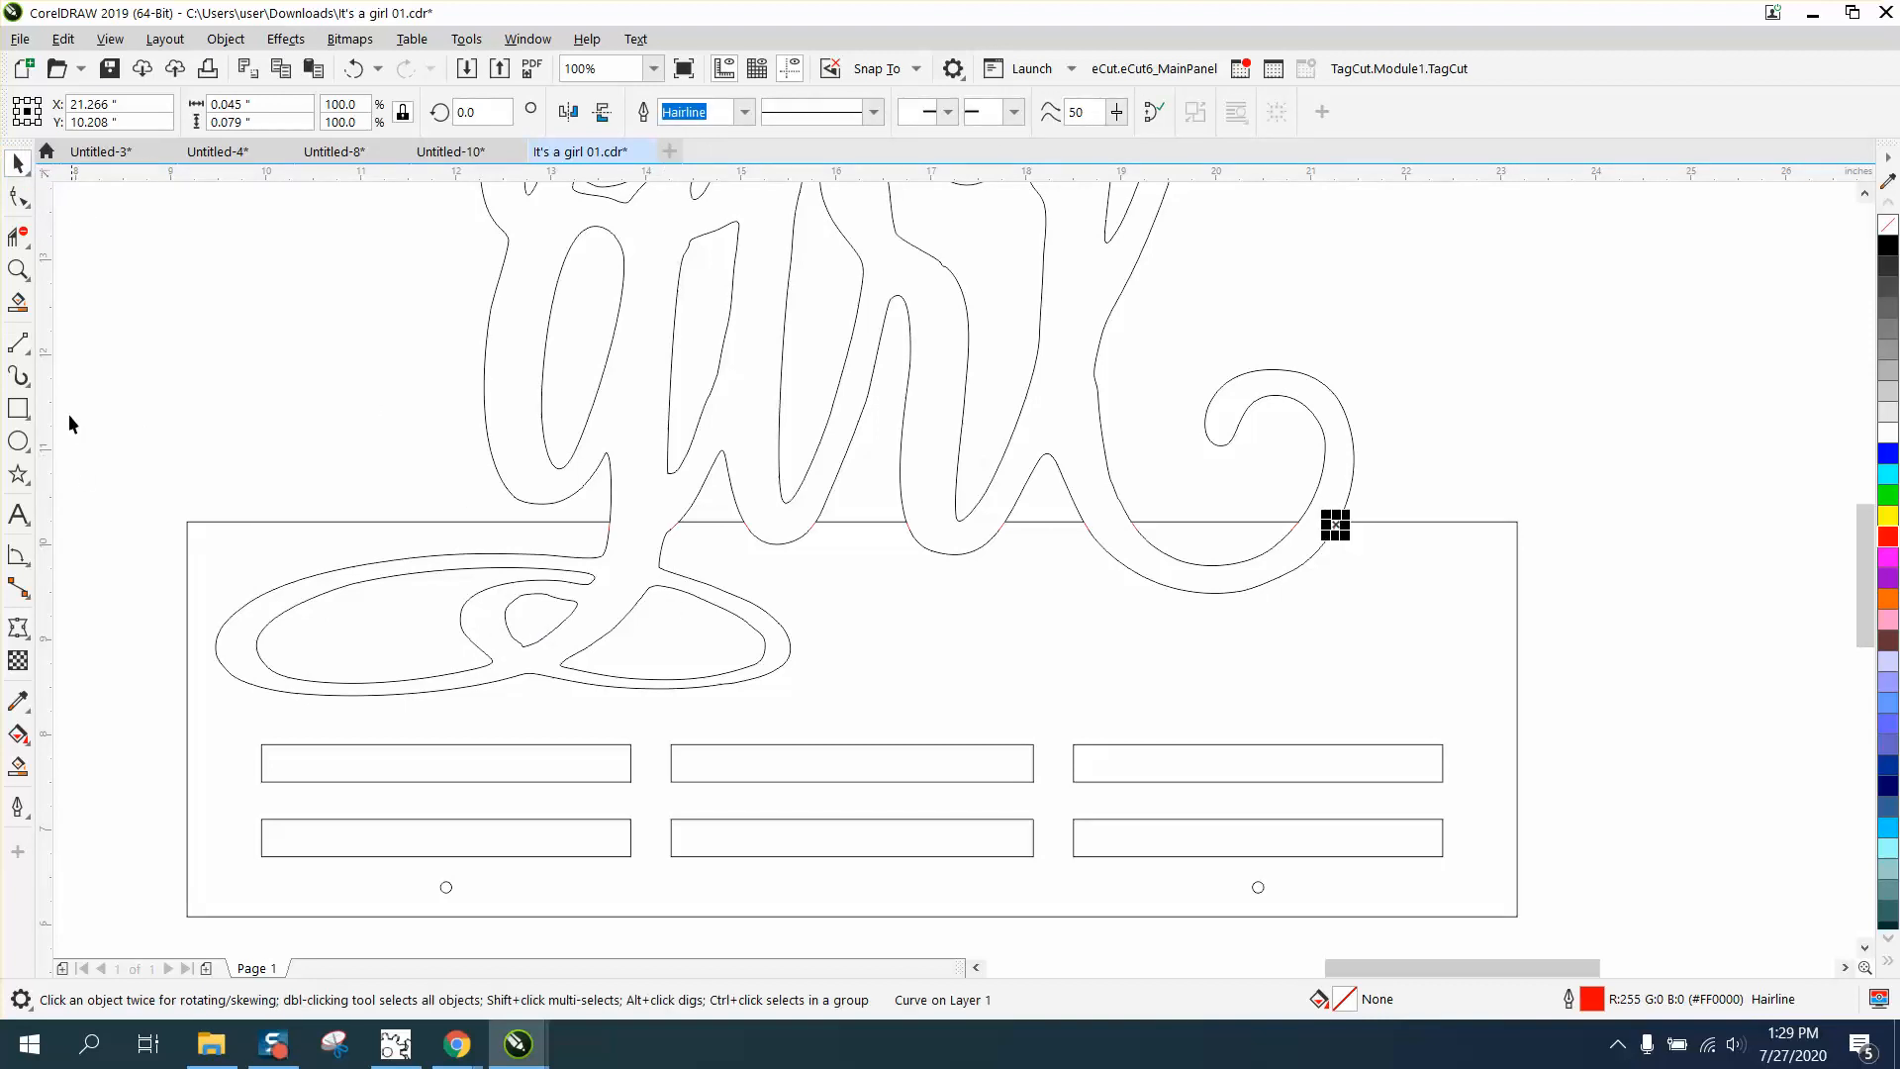
{"action": "left_click", "coordinate": [29, 376]}
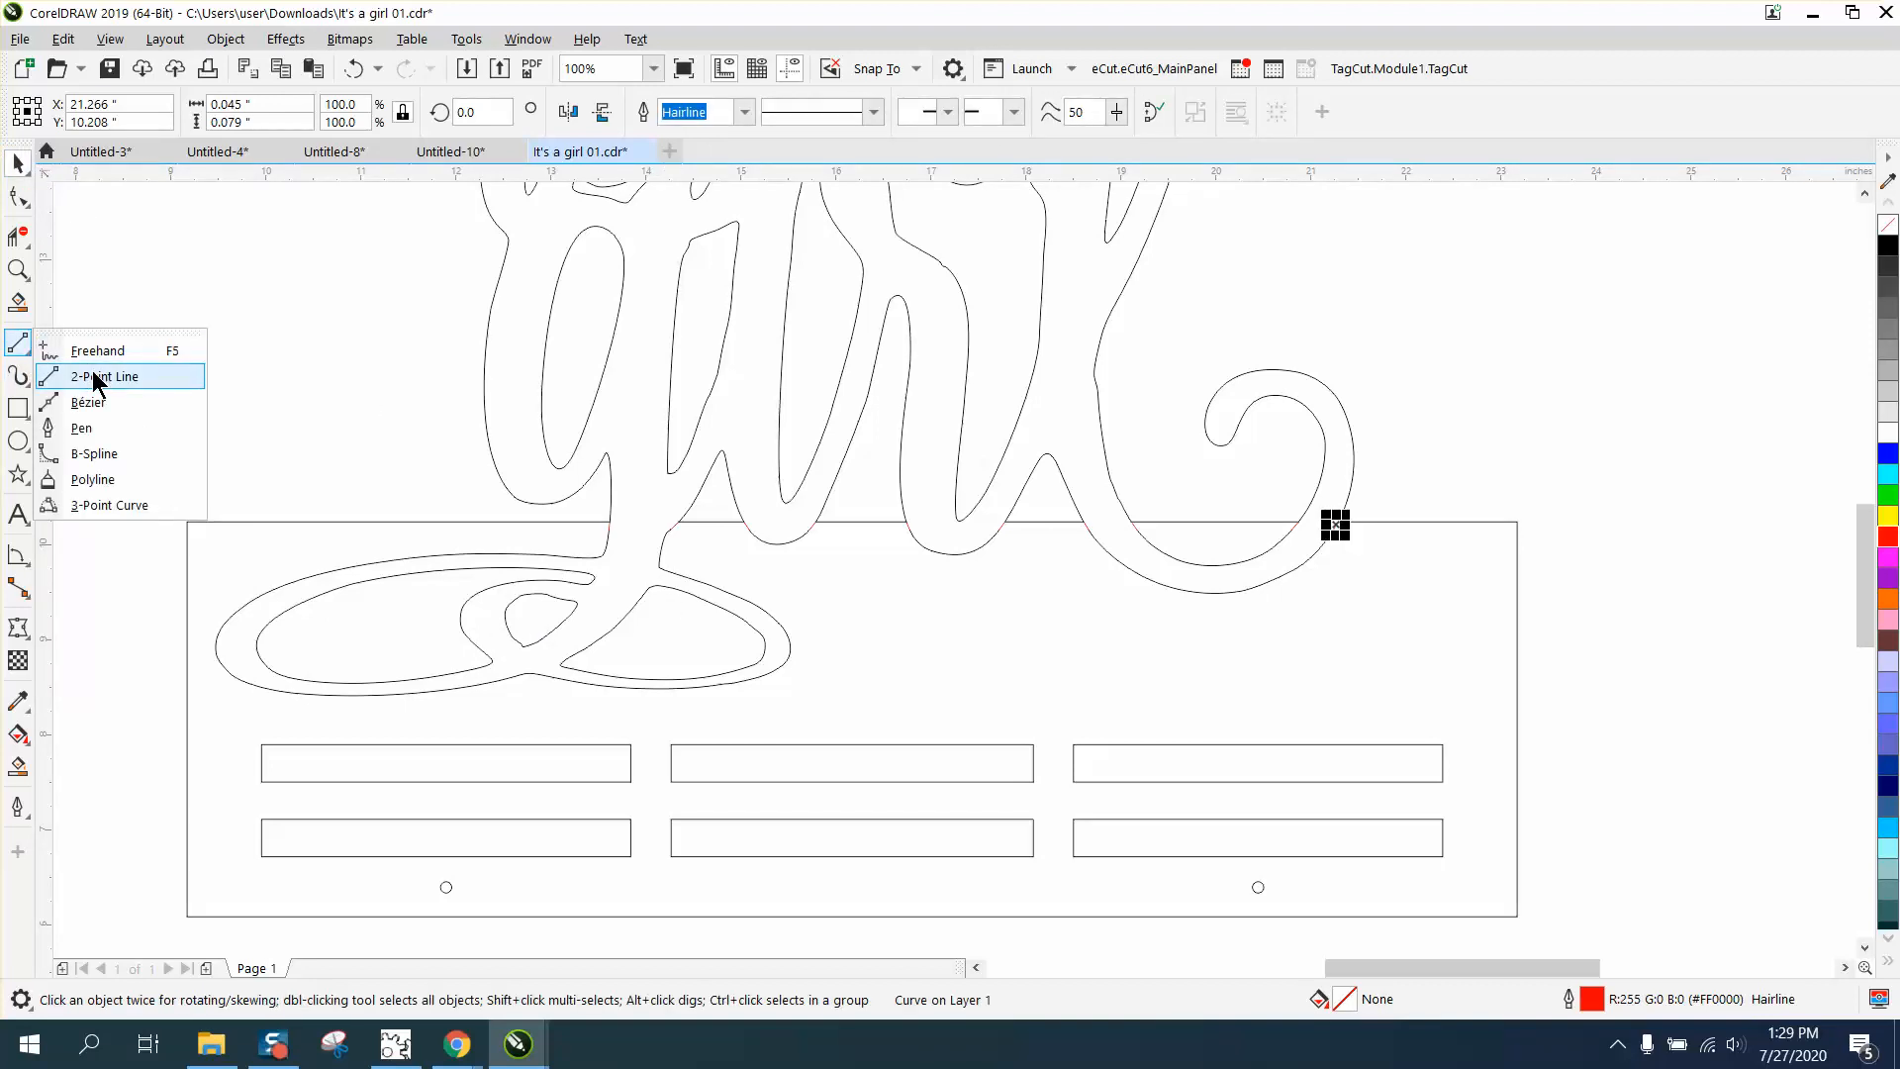
{"action": "left_click", "coordinate": [93, 377]}
{"action": "left_click_drag", "start_coordinate": [610, 524], "coordinate": [673, 523]}
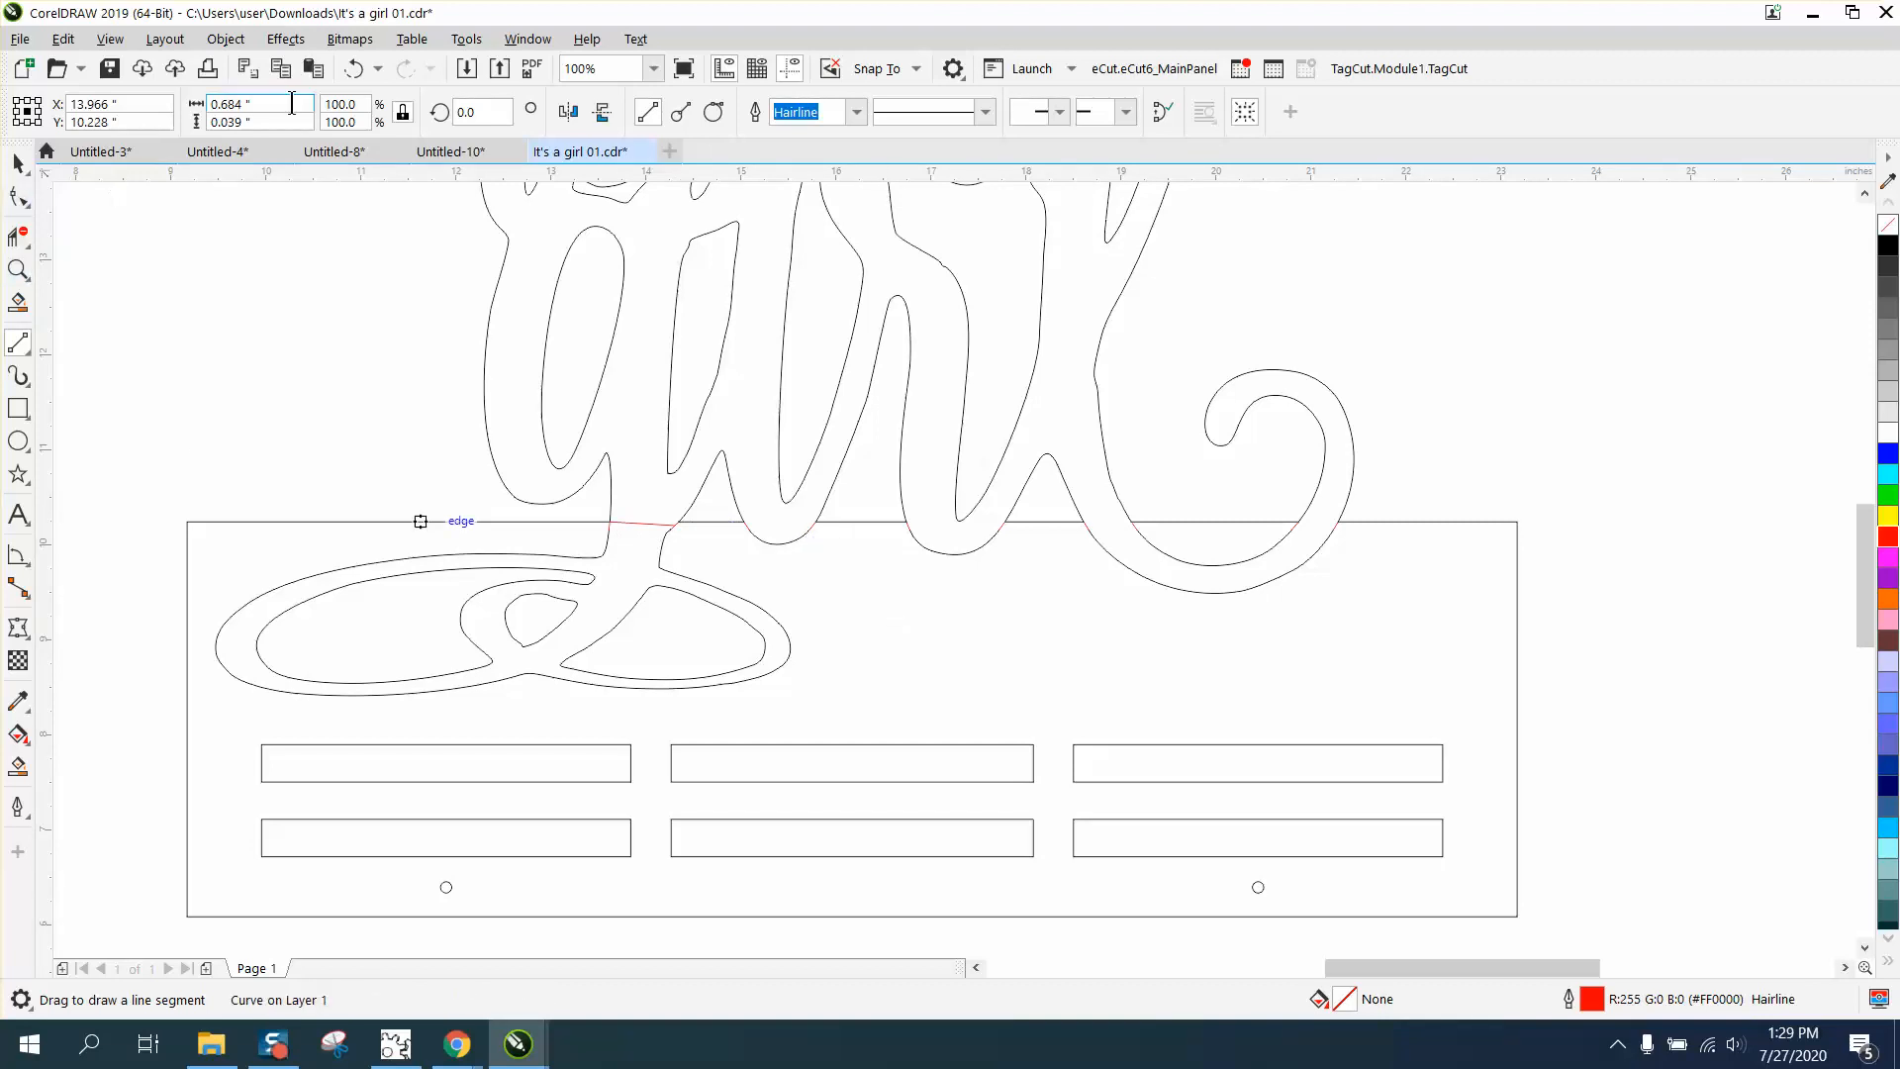
{"action": "left_click", "coordinate": [353, 69]}
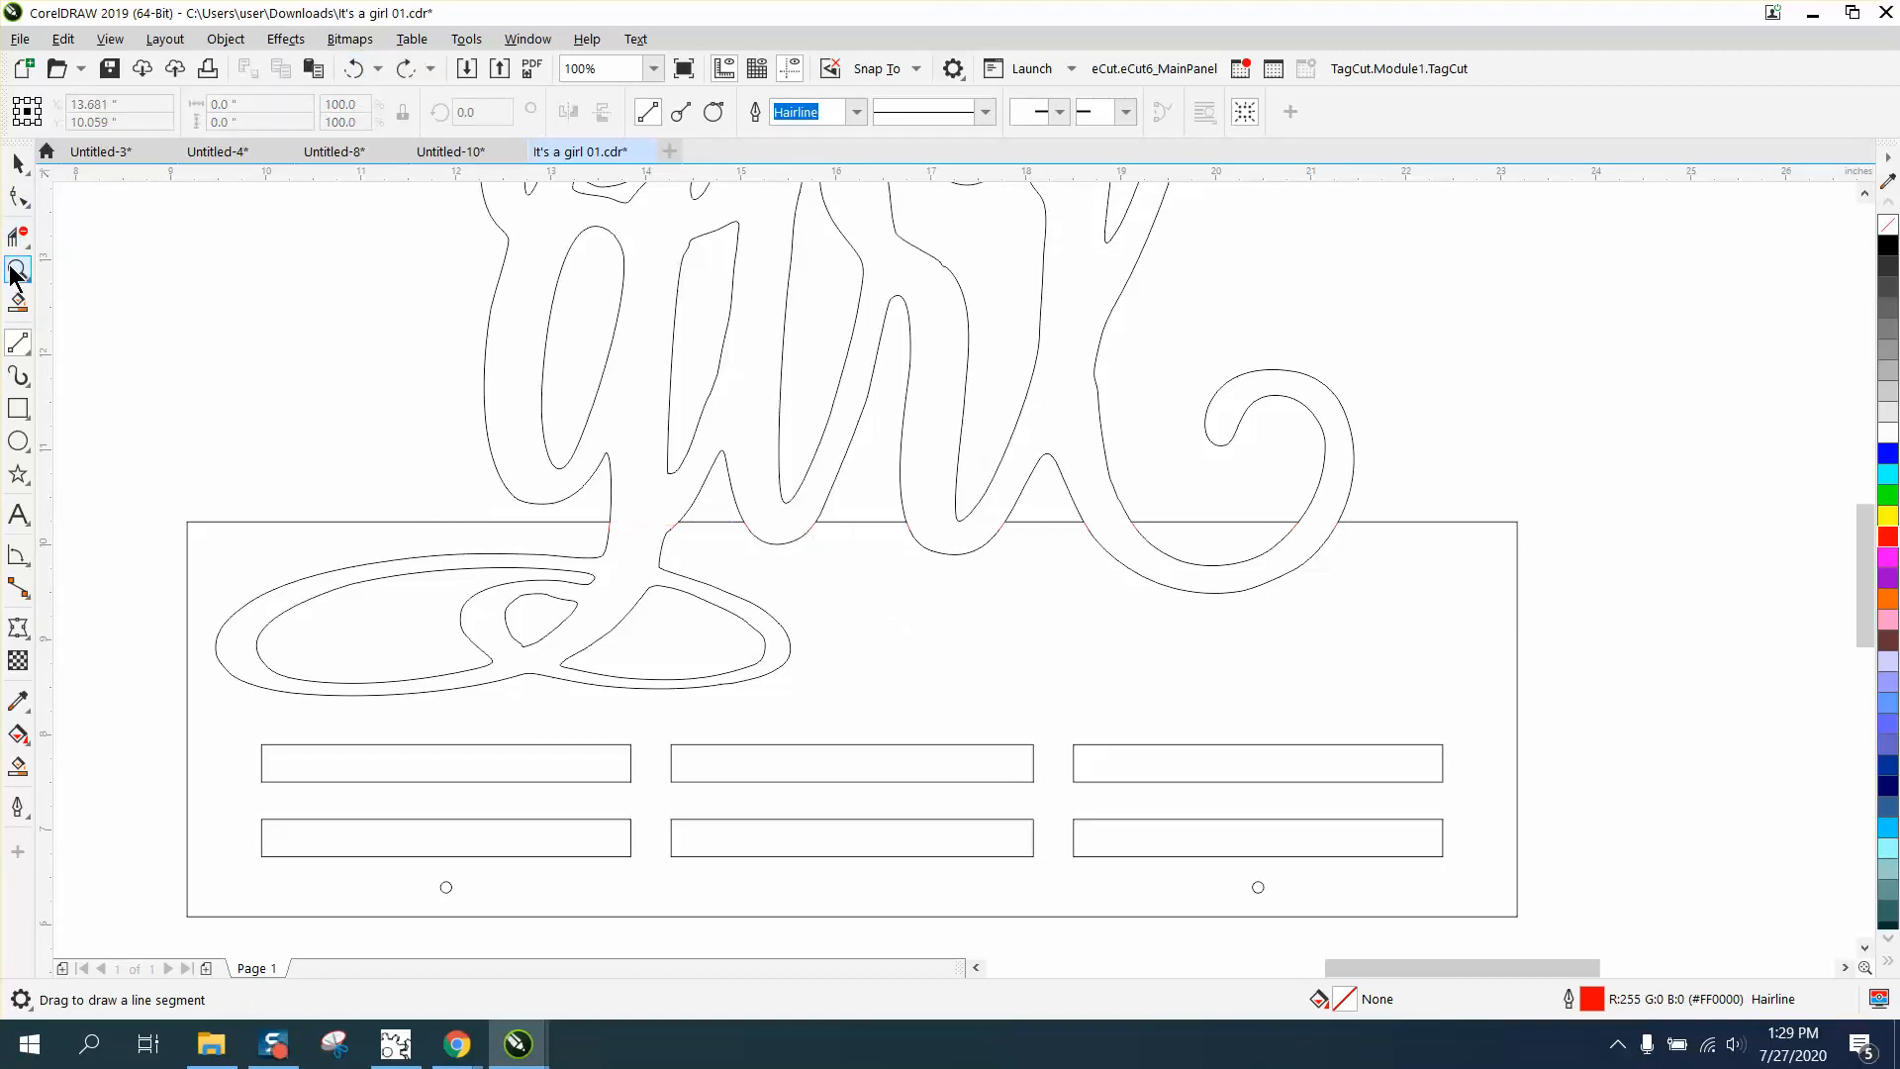
- Draw a two-point line about 0.73 in wide between the nodes across the g's stem, along the rectangle's upper edge
{"action": "left_click", "coordinate": [495, 418]}
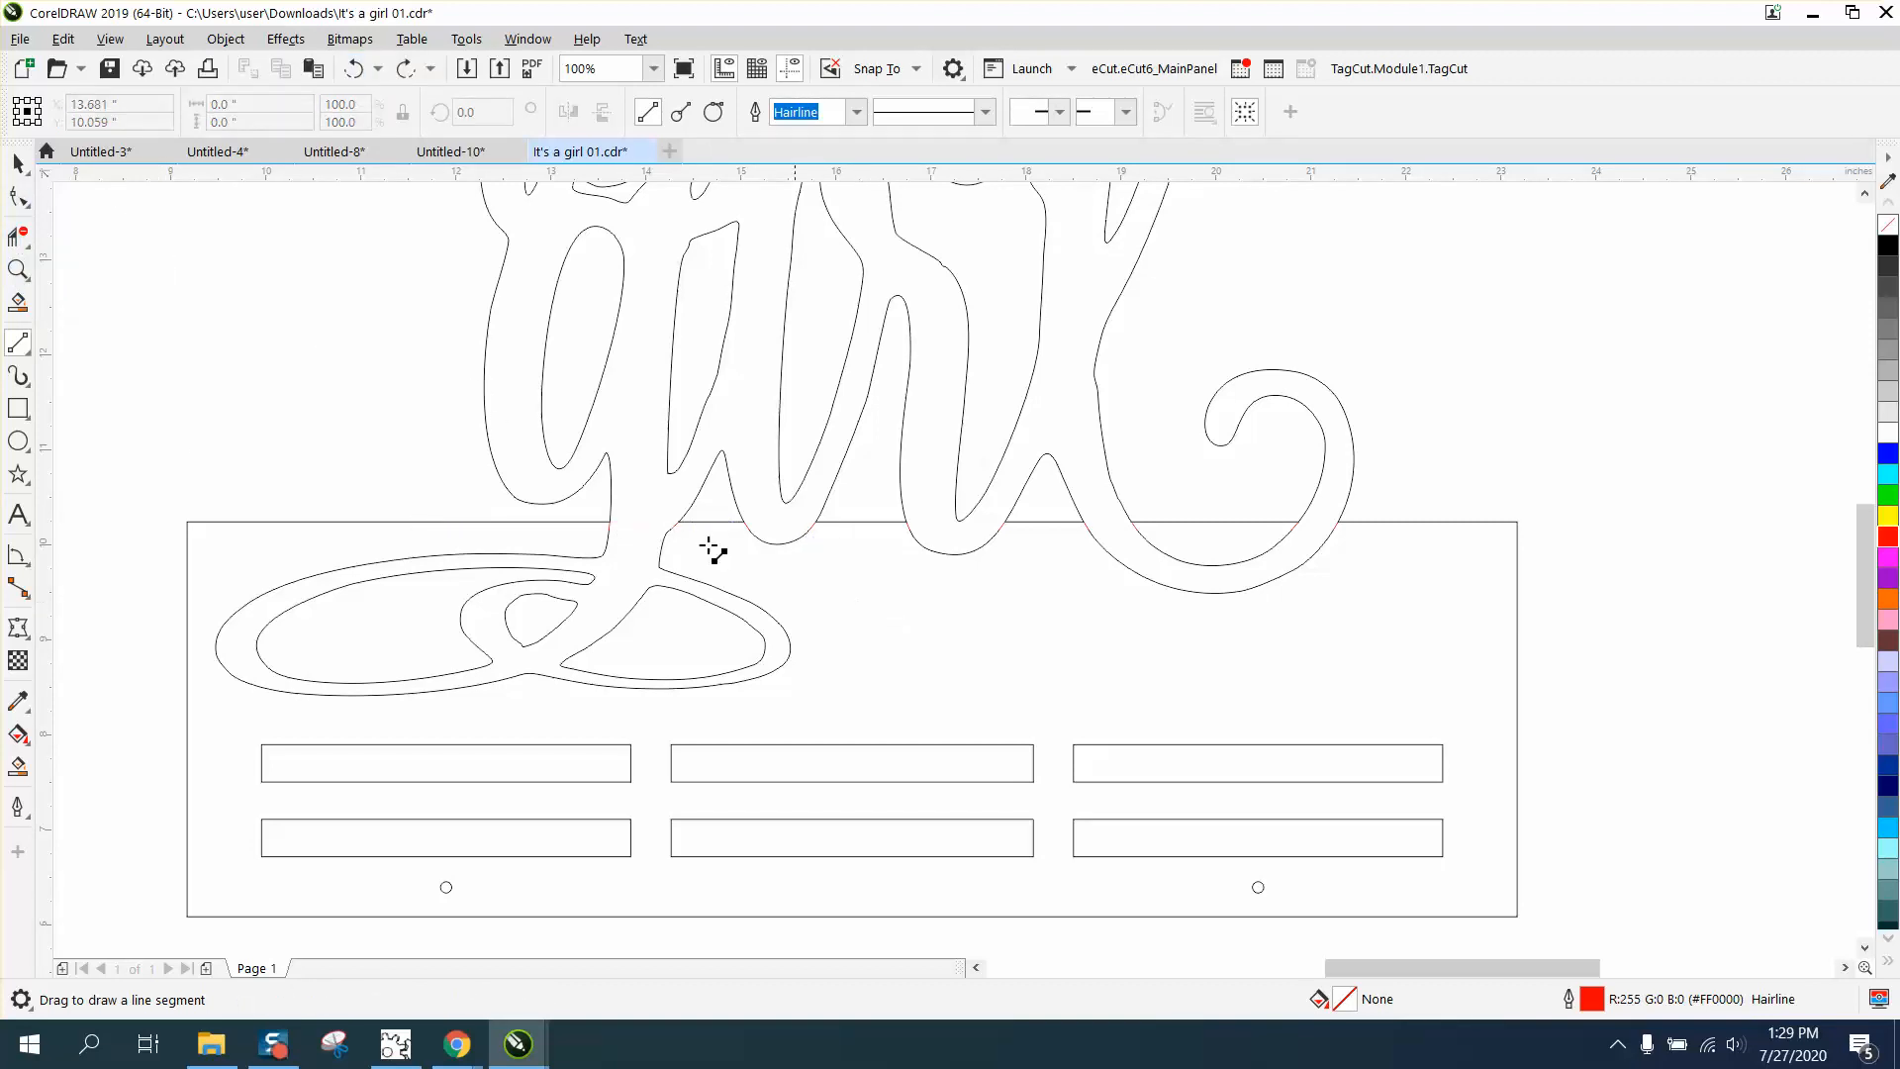
{"action": "left_click", "coordinate": [17, 267]}
{"action": "left_click_drag", "start_coordinate": [405, 416], "coordinate": [737, 586]}
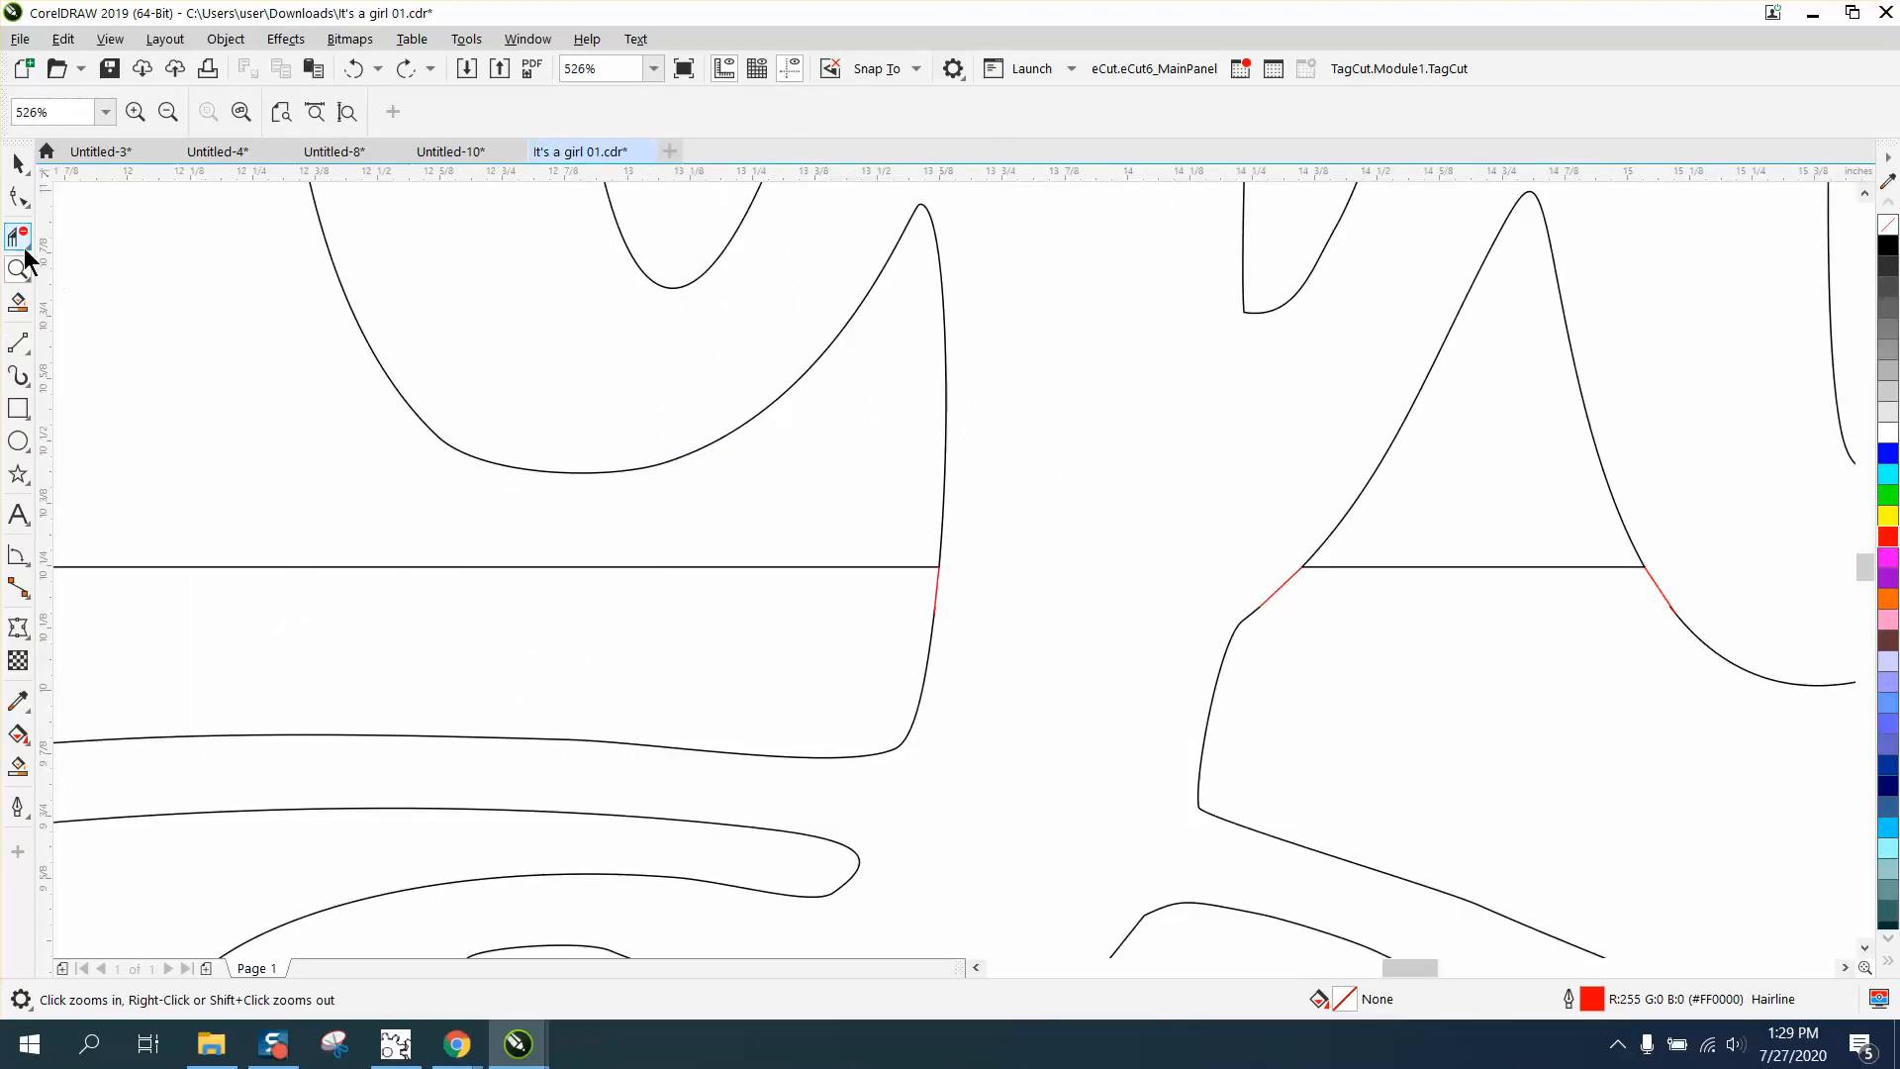
{"action": "left_click", "coordinate": [18, 342]}
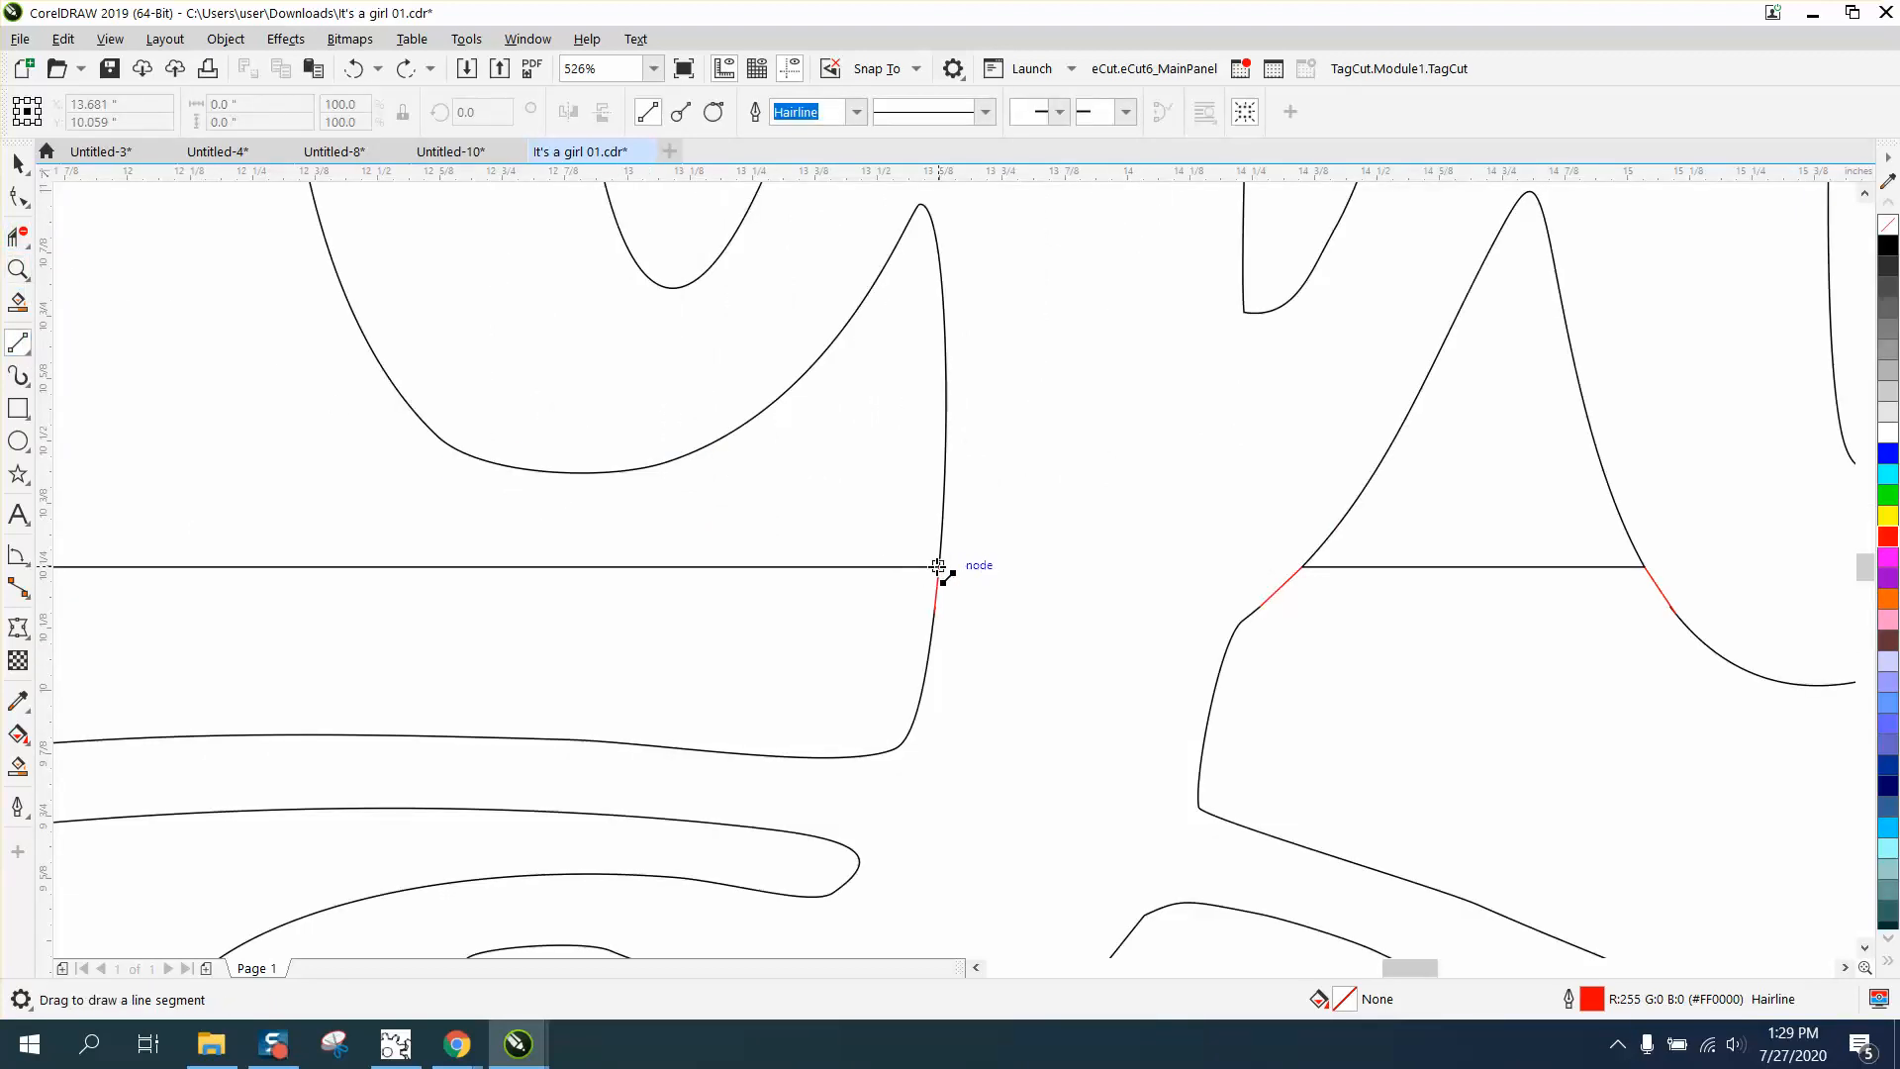
{"action": "left_click_drag", "start_coordinate": [940, 566], "coordinate": [1302, 566]}
{"action": "scroll", "coordinate": [959, 411], "scroll_direction": "down", "scroll_amount": 4}
{"action": "left_click", "coordinate": [18, 163]}
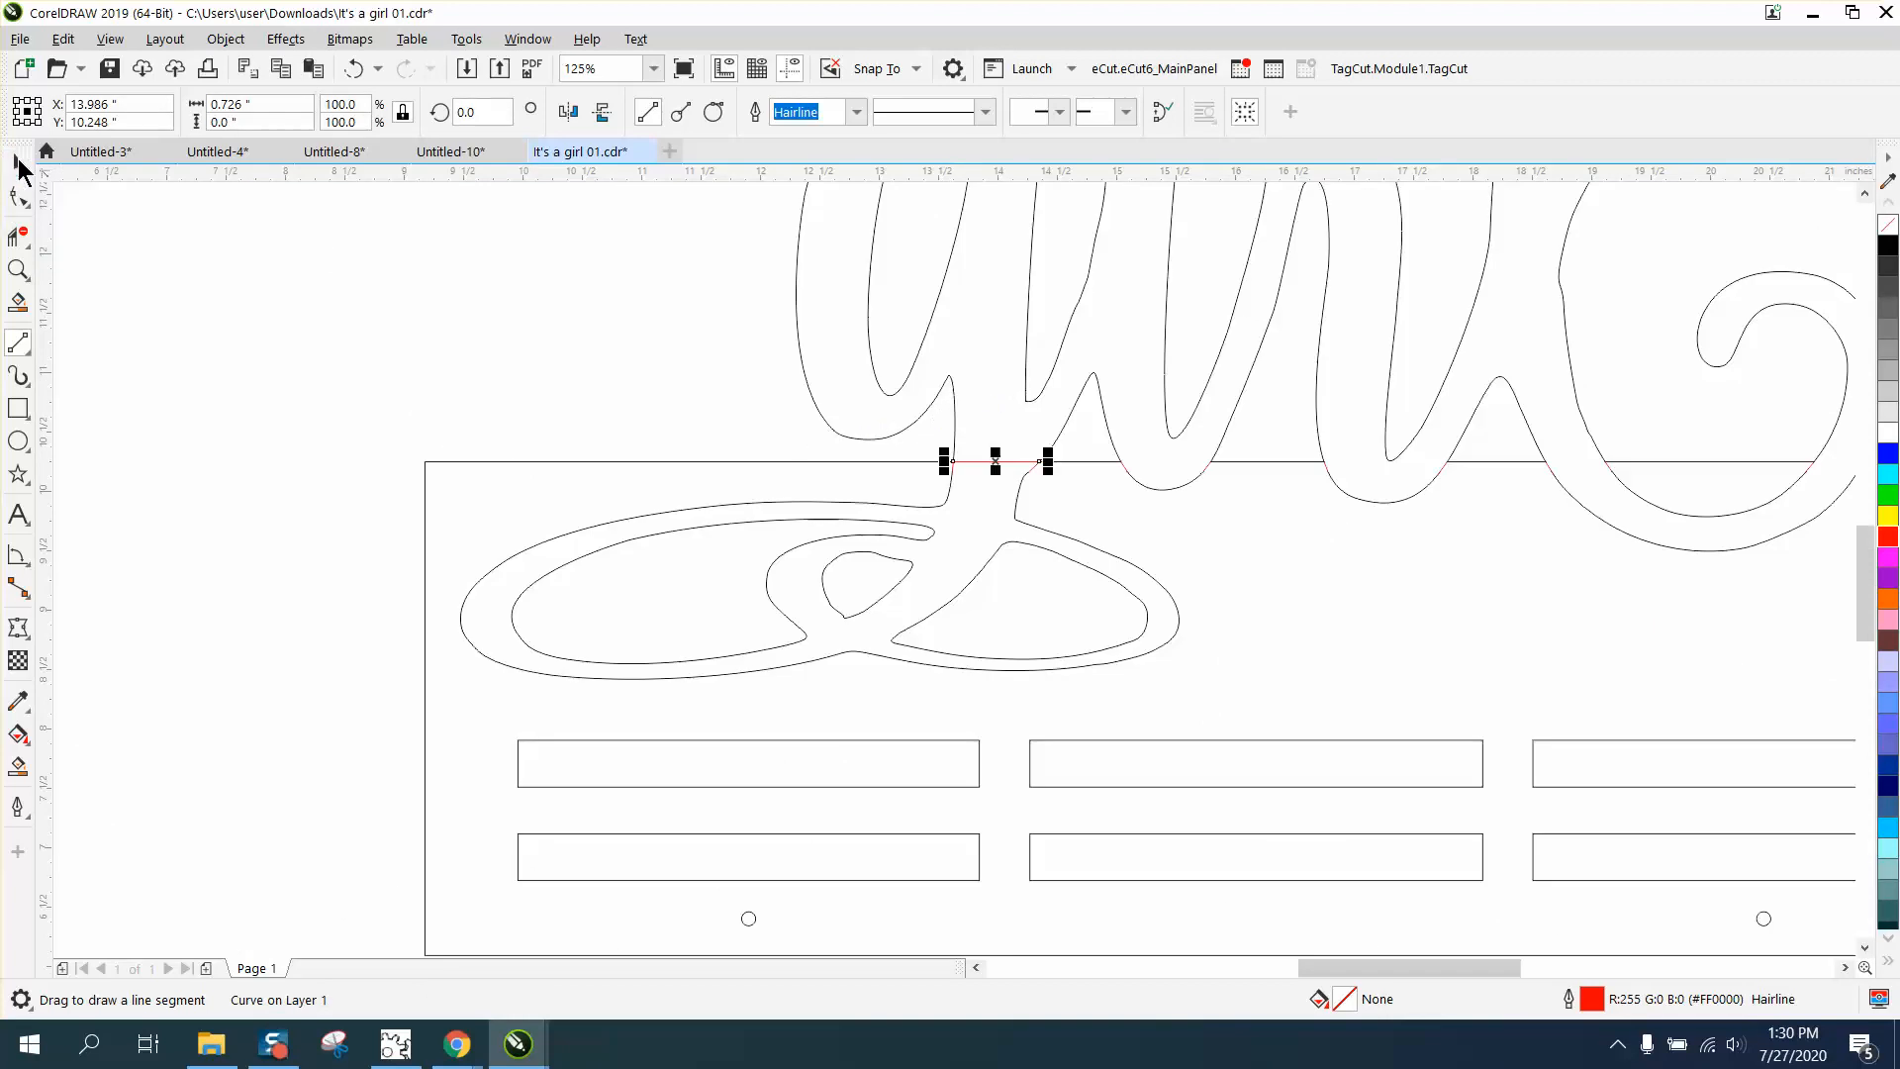
{"action": "left_click", "coordinate": [453, 344]}
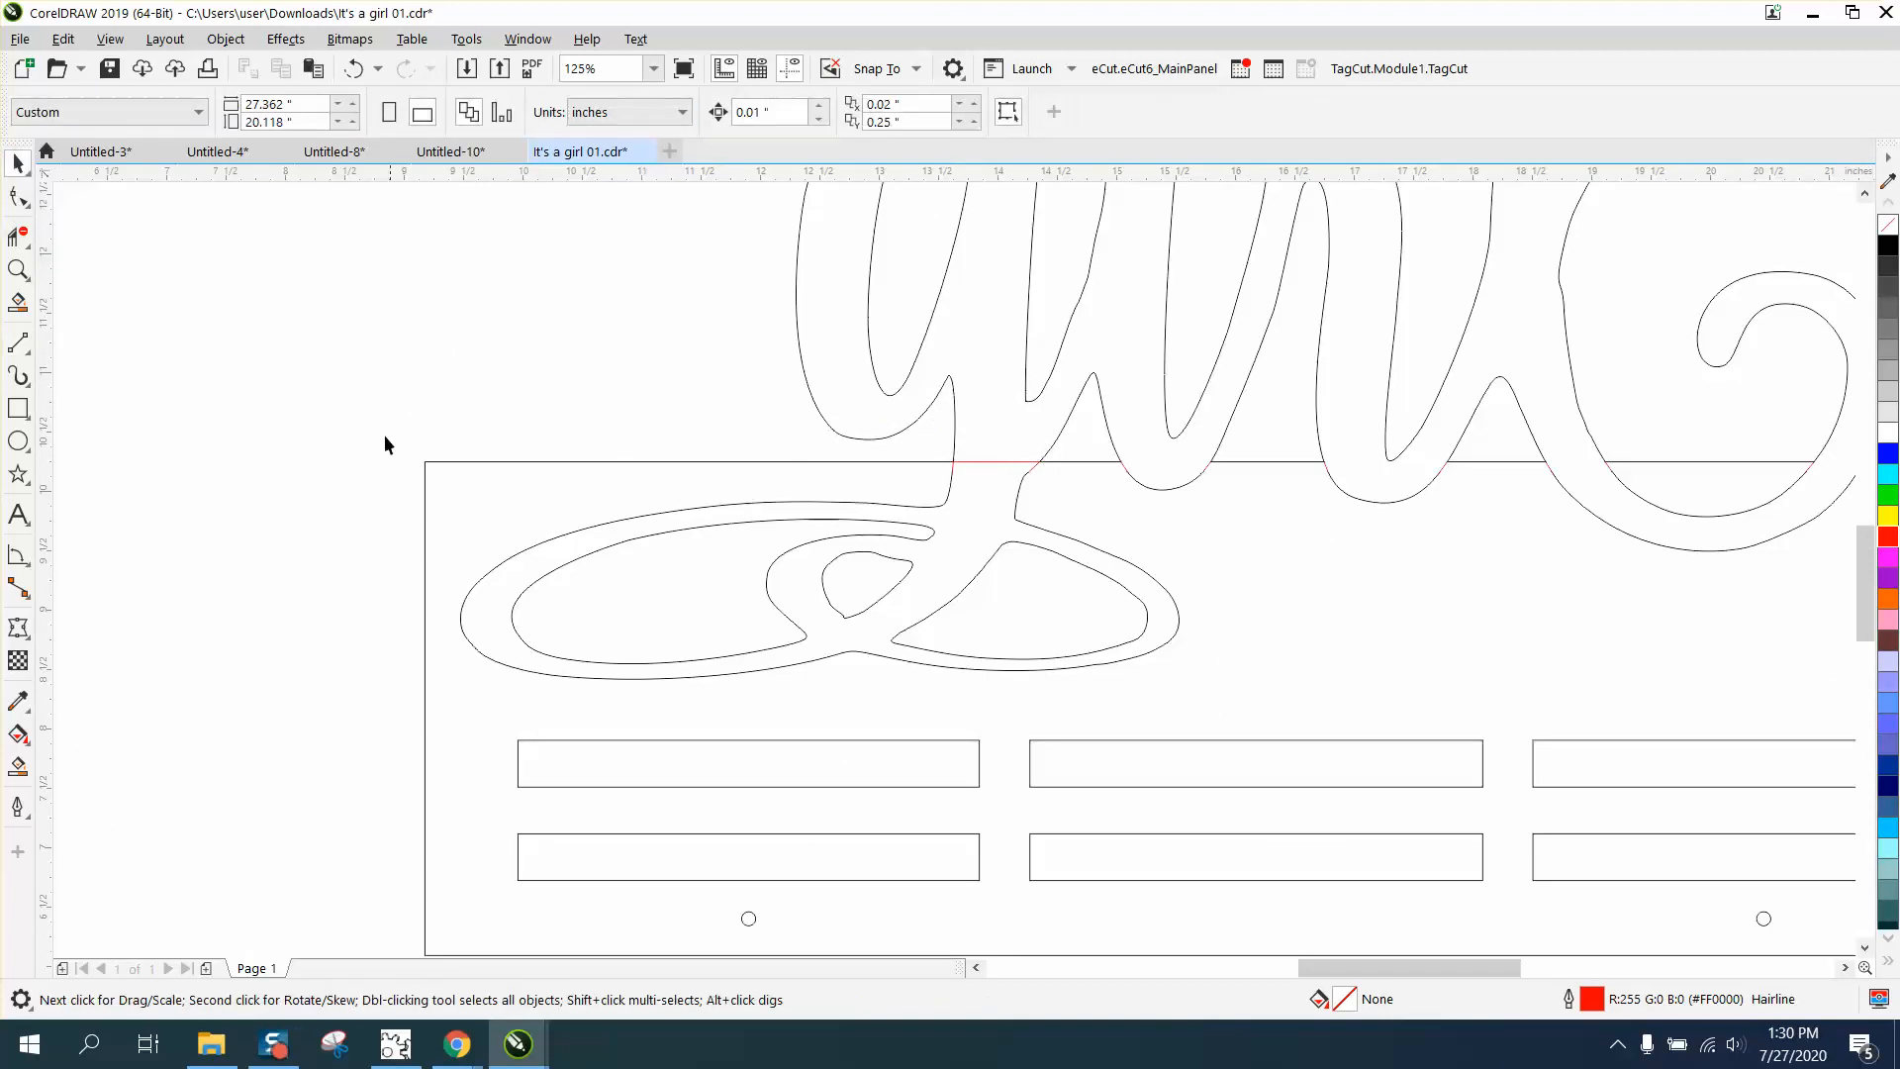
- Set the document's nudge distance to 8 in with nothing selected
{"action": "left_click_drag", "start_coordinate": [1225, 697], "coordinate": [1227, 699]}
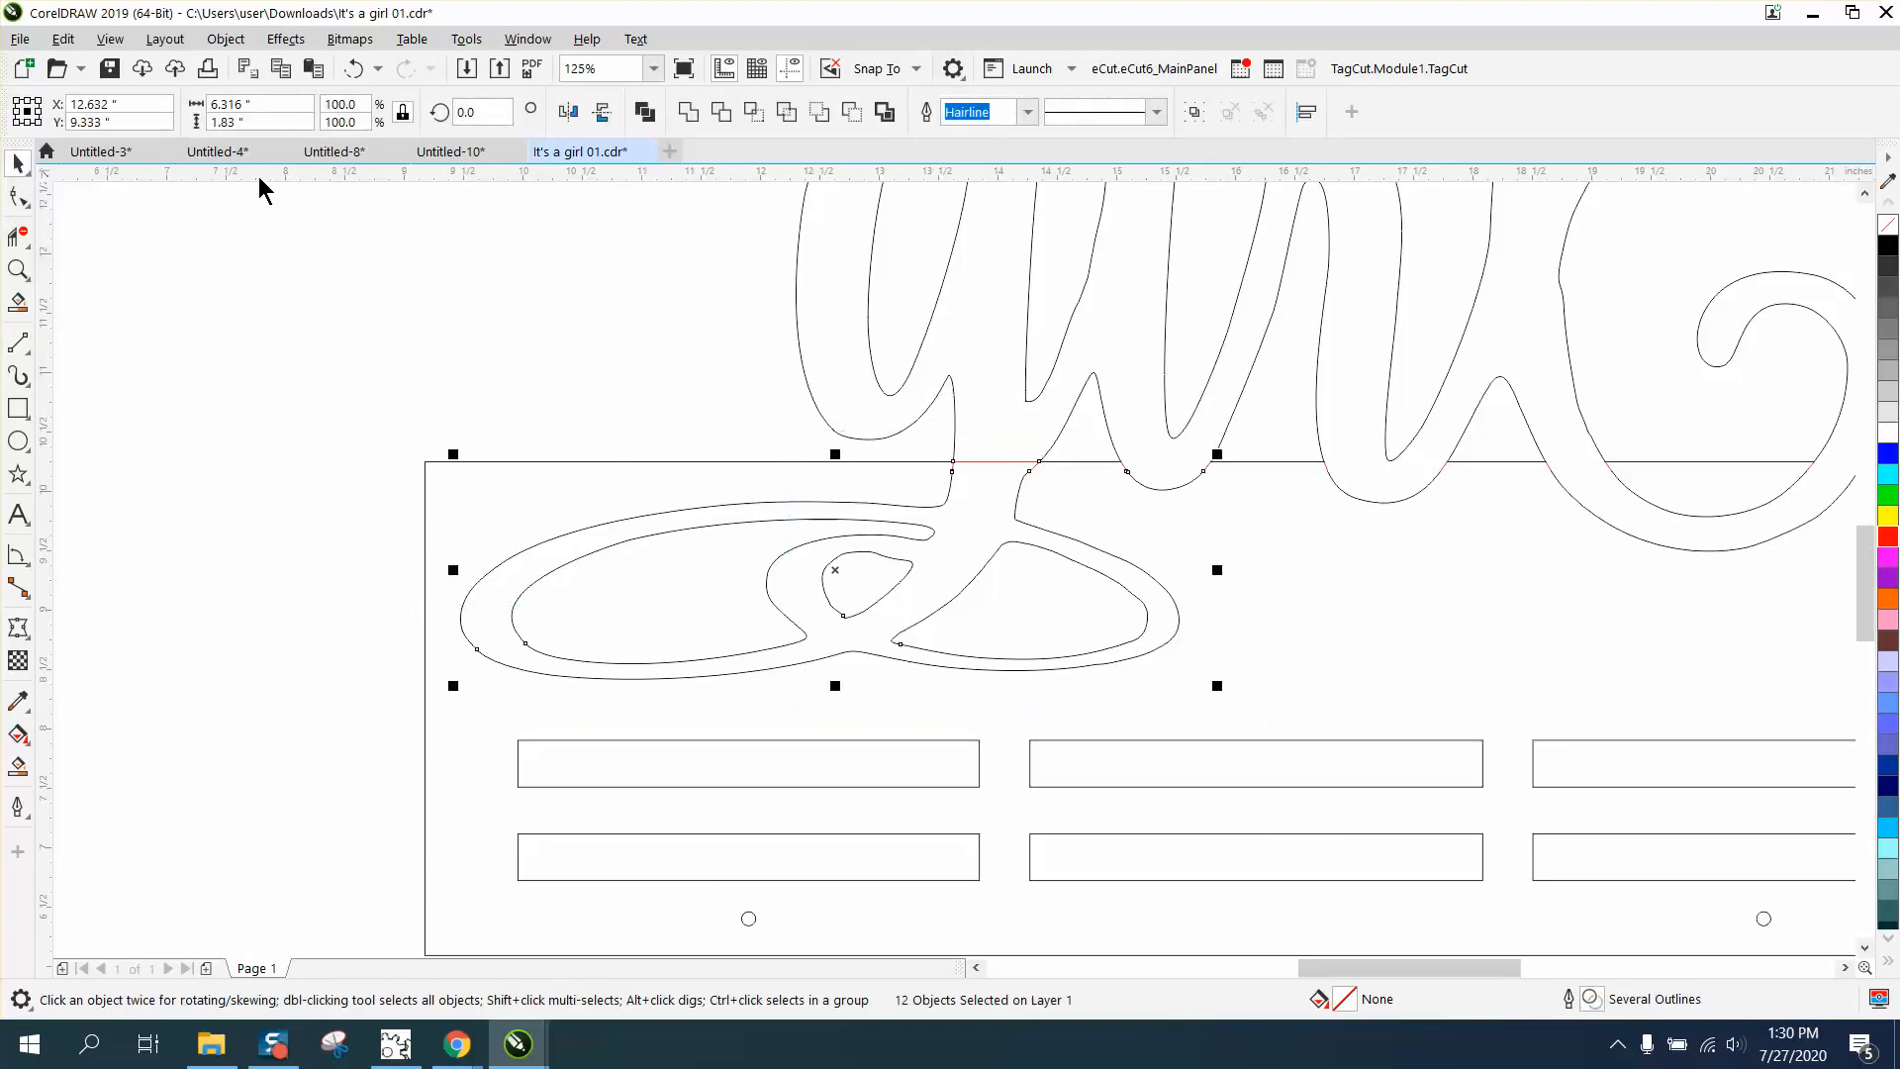
{"action": "left_click", "coordinate": [403, 280]}
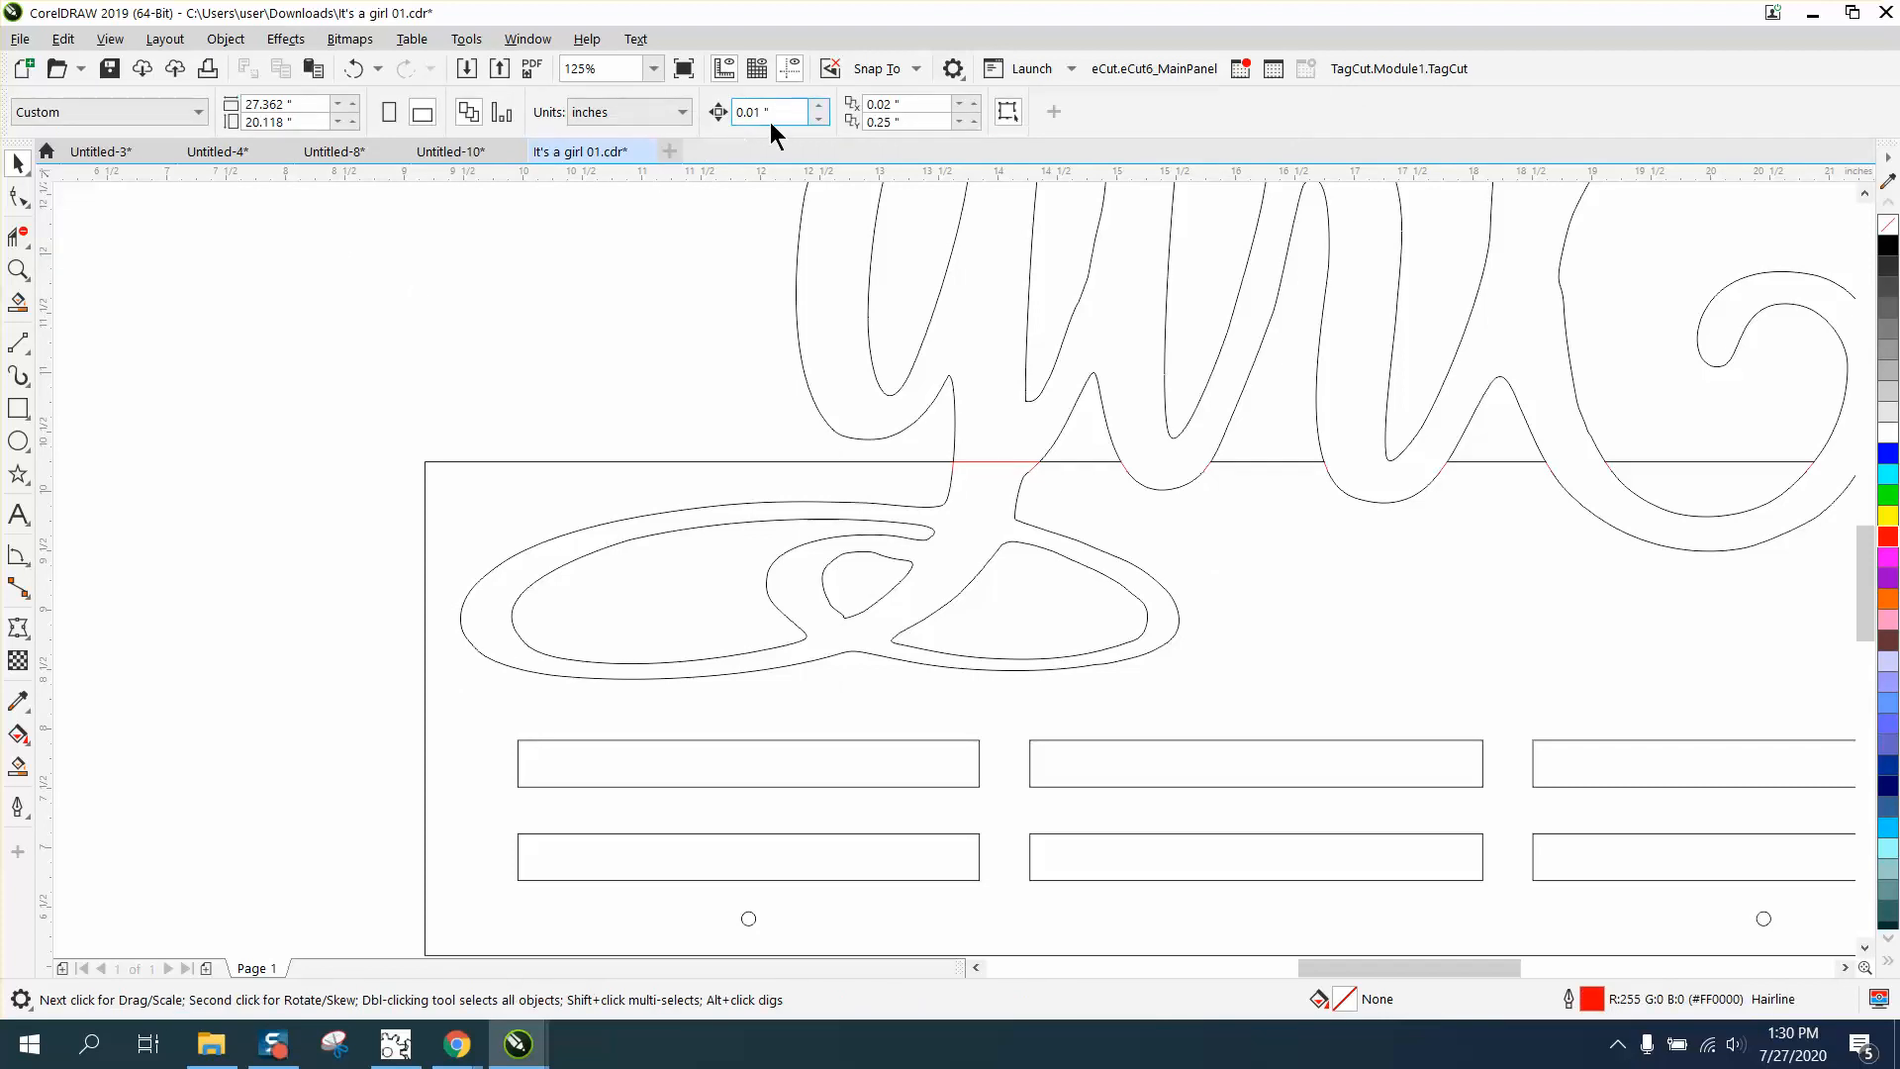
{"action": "left_click_drag", "start_coordinate": [770, 118], "coordinate": [702, 121]}
{"action": "type", "text": "8"}
- Smart-fill the enclosed flourish below the g's stem in green and nudge the filled shape 8 in left
{"action": "left_click", "coordinate": [18, 765]}
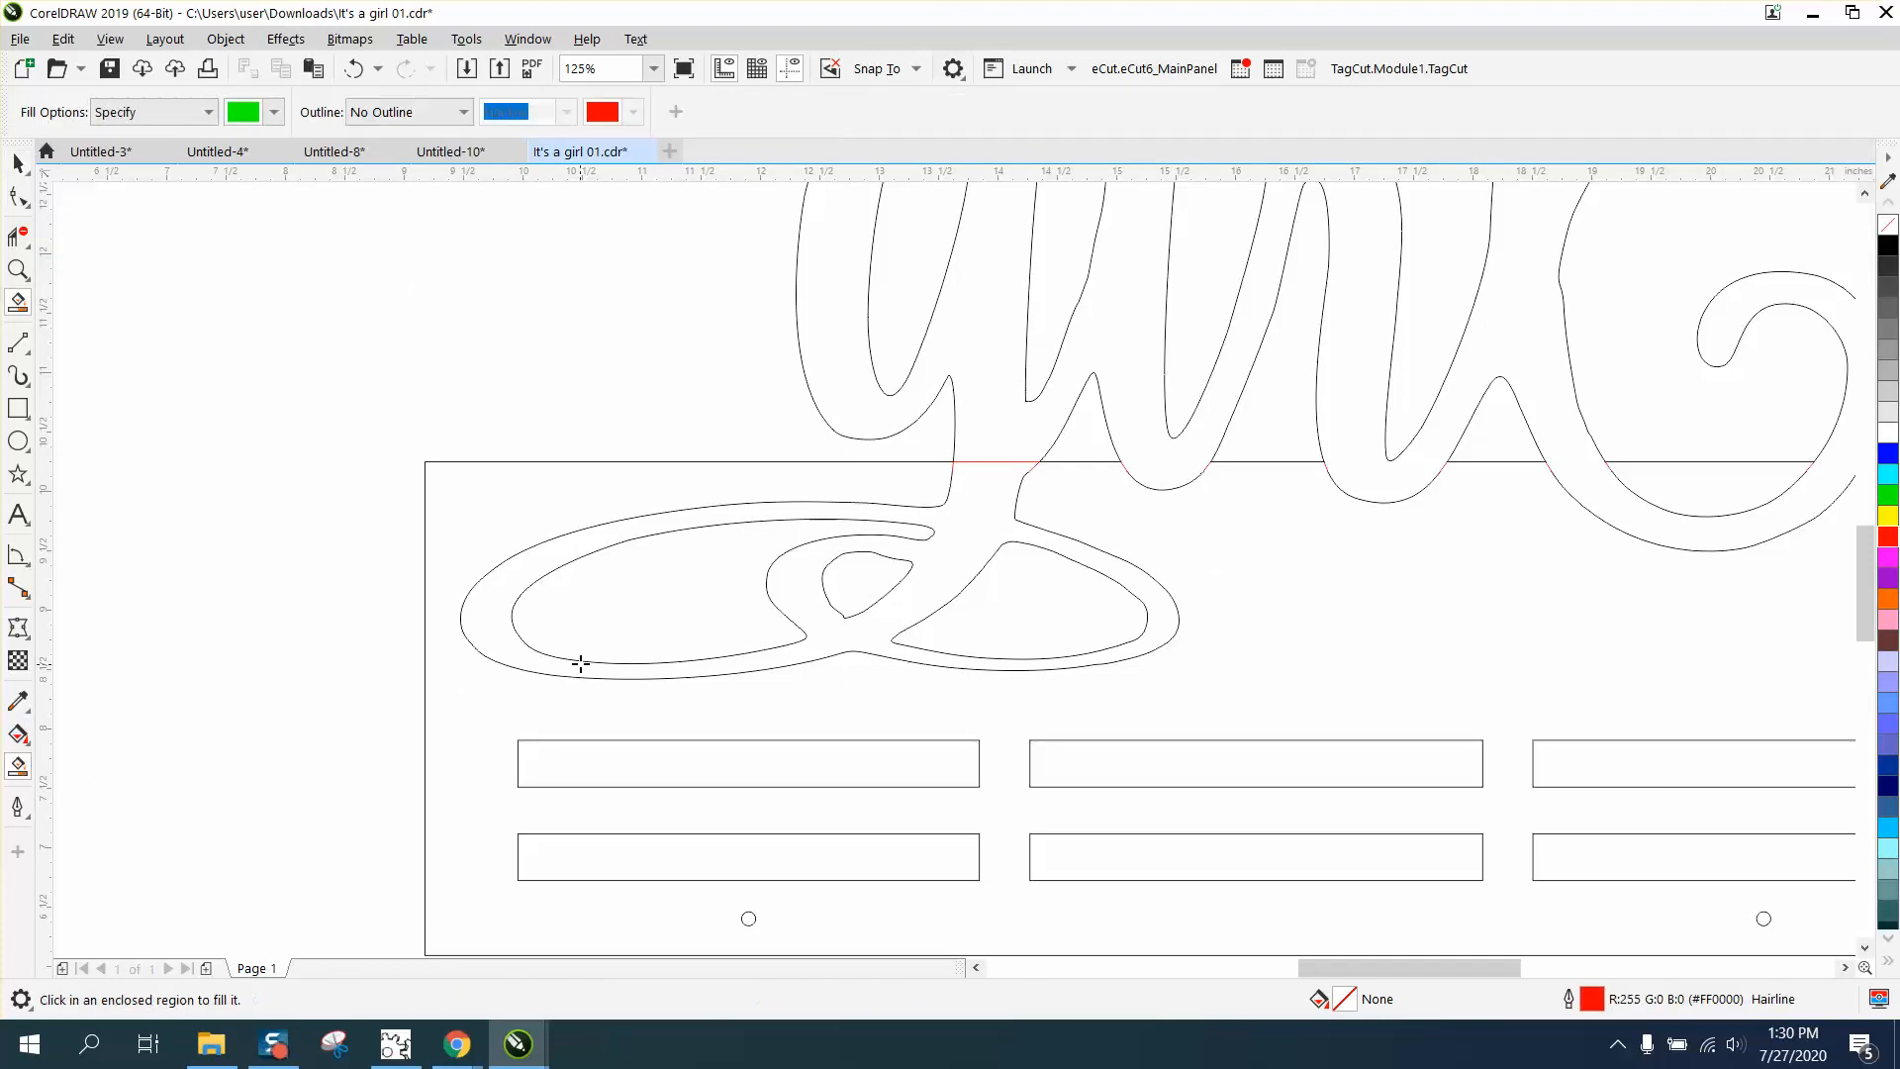
{"action": "left_click", "coordinate": [506, 653]}
{"action": "scroll", "coordinate": [1348, 591], "scroll_direction": "down", "scroll_amount": 2}
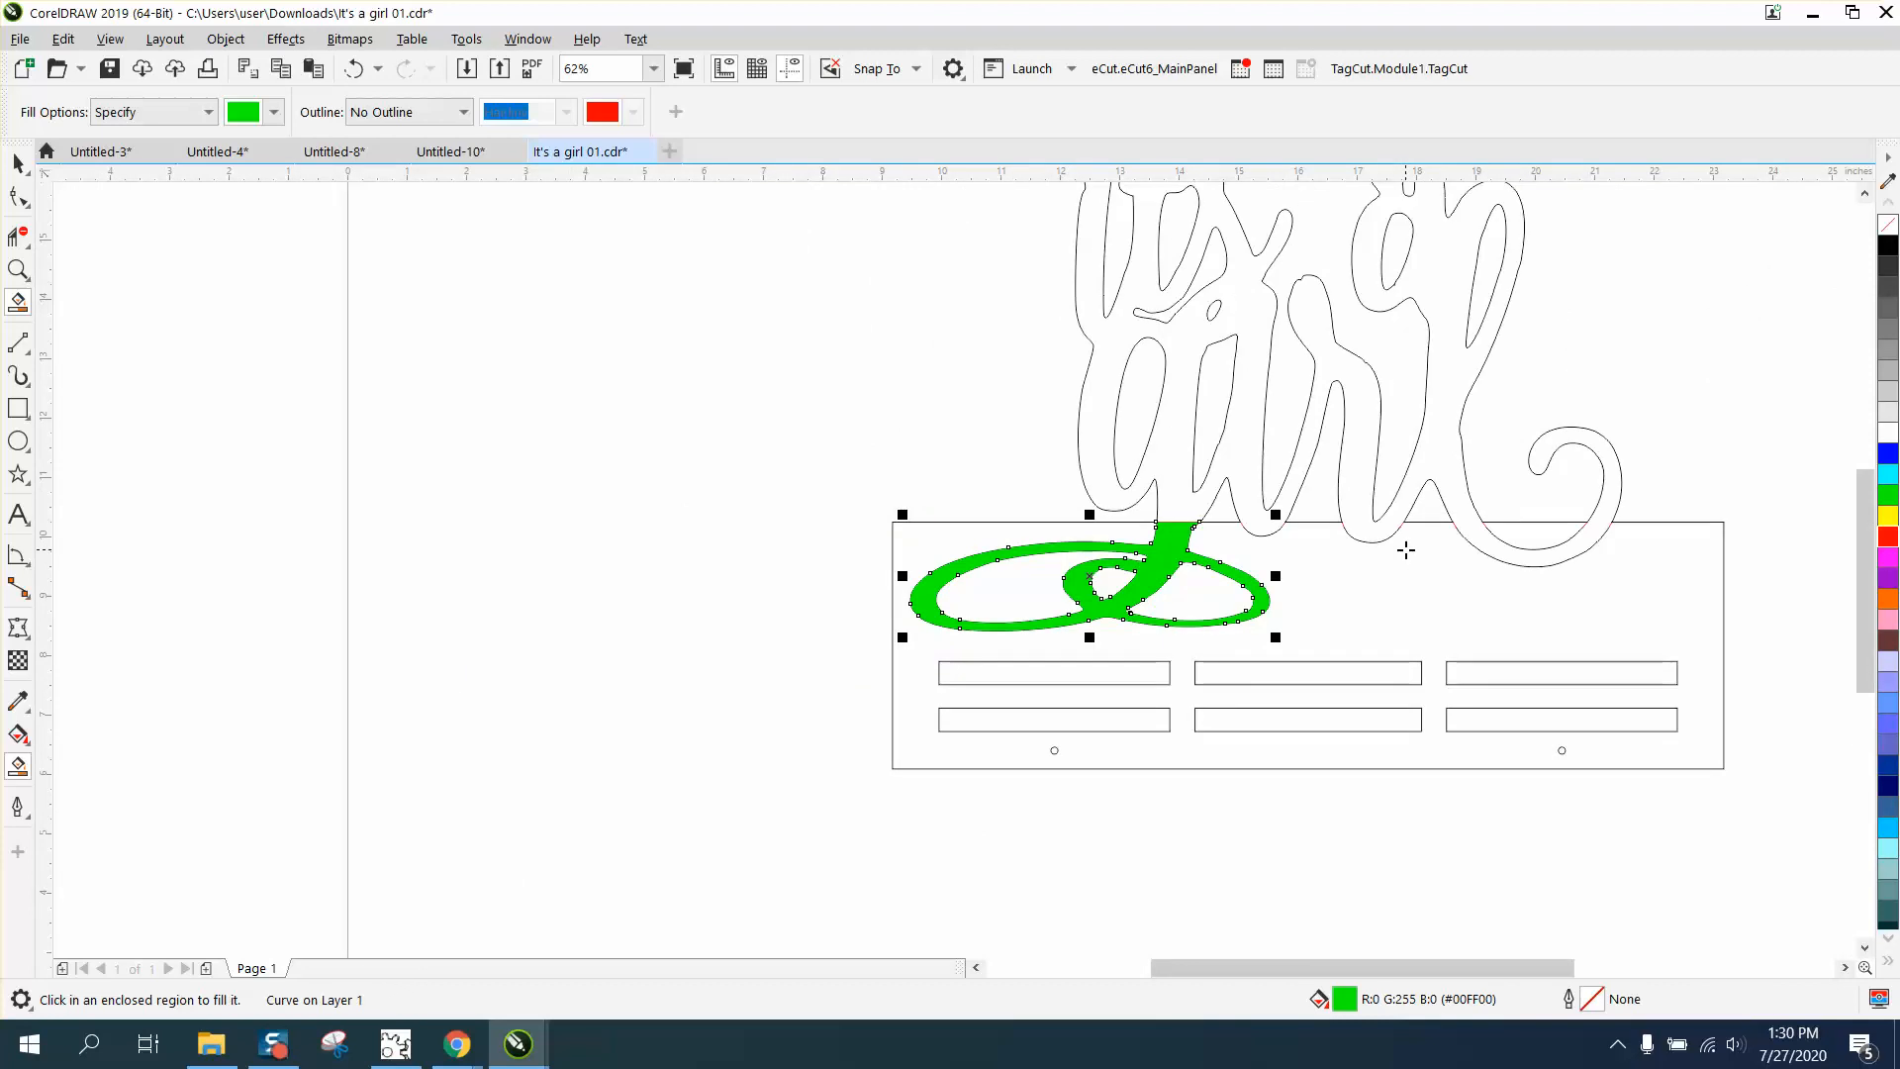
{"action": "key", "text": "Left"}
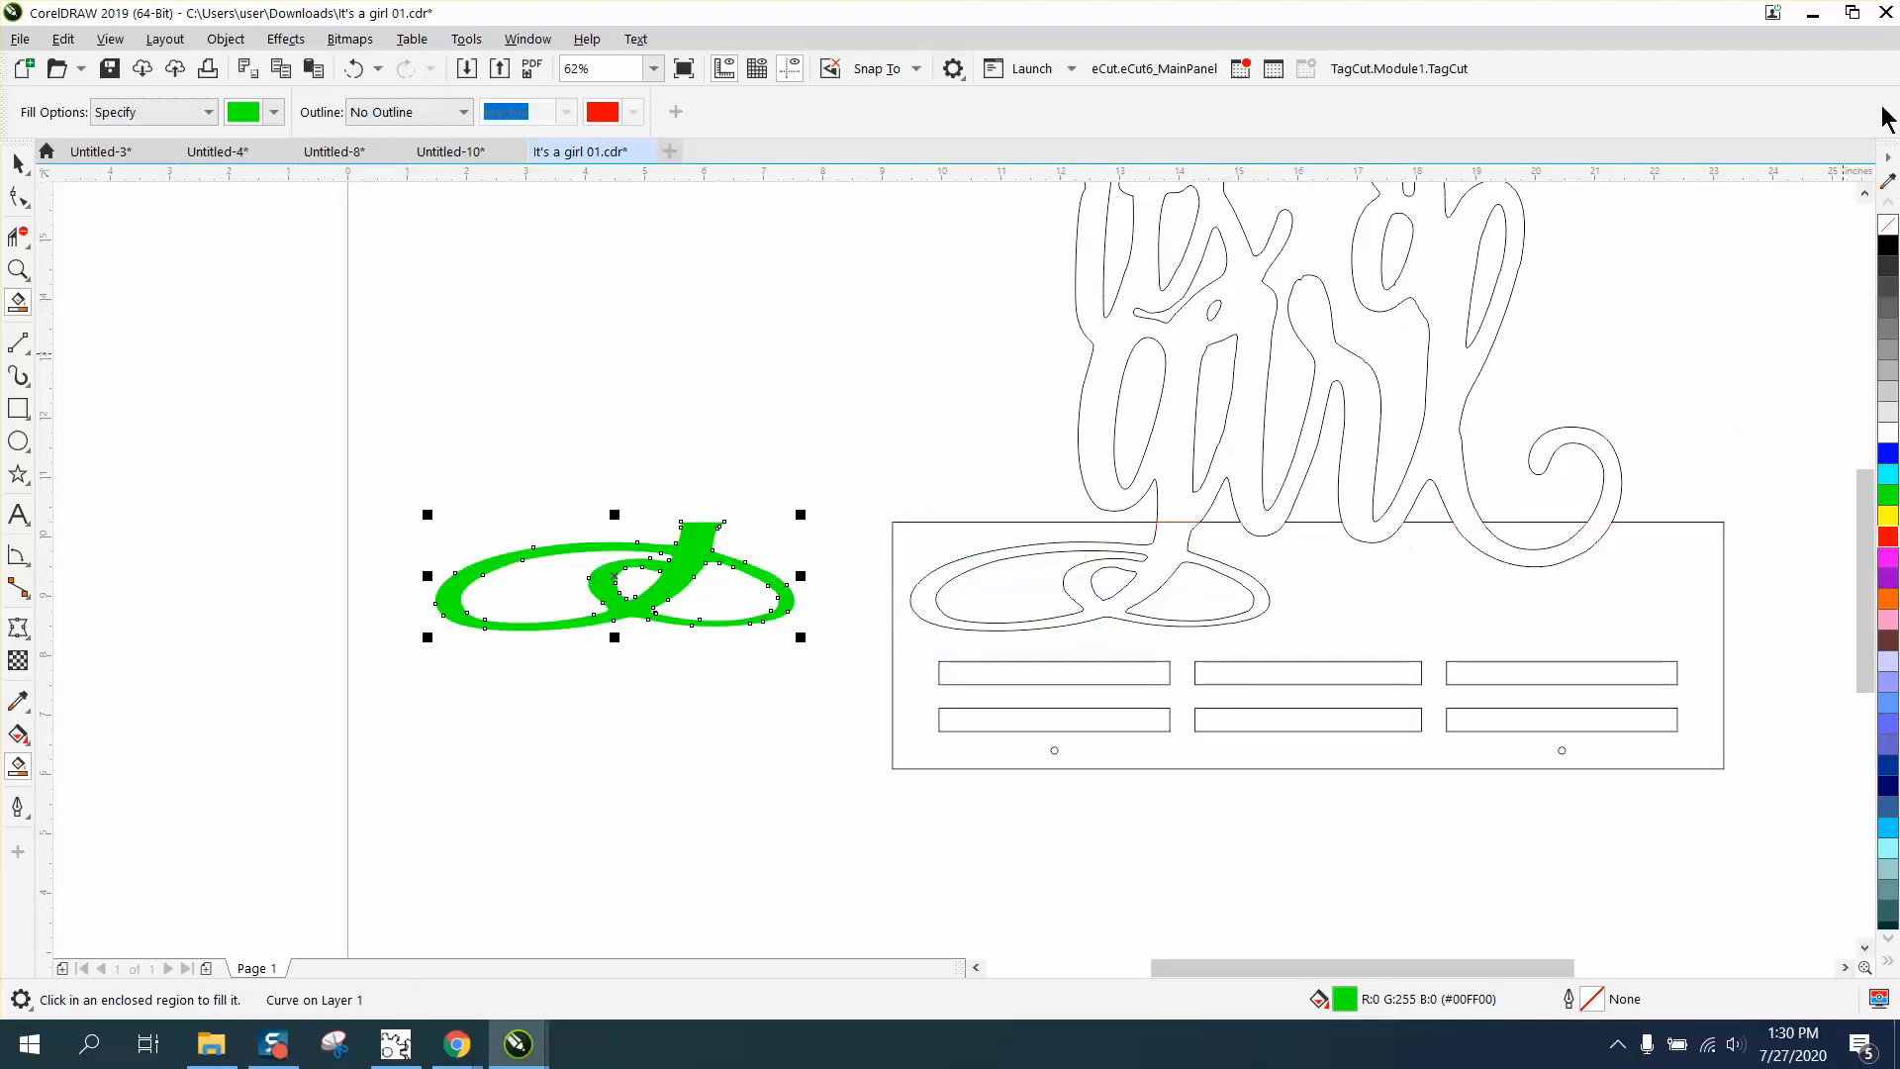
- Replace the copied flourish's green fill with a red hairline outline and unlock its width-to-height ratio
{"action": "left_click", "coordinate": [1888, 225]}
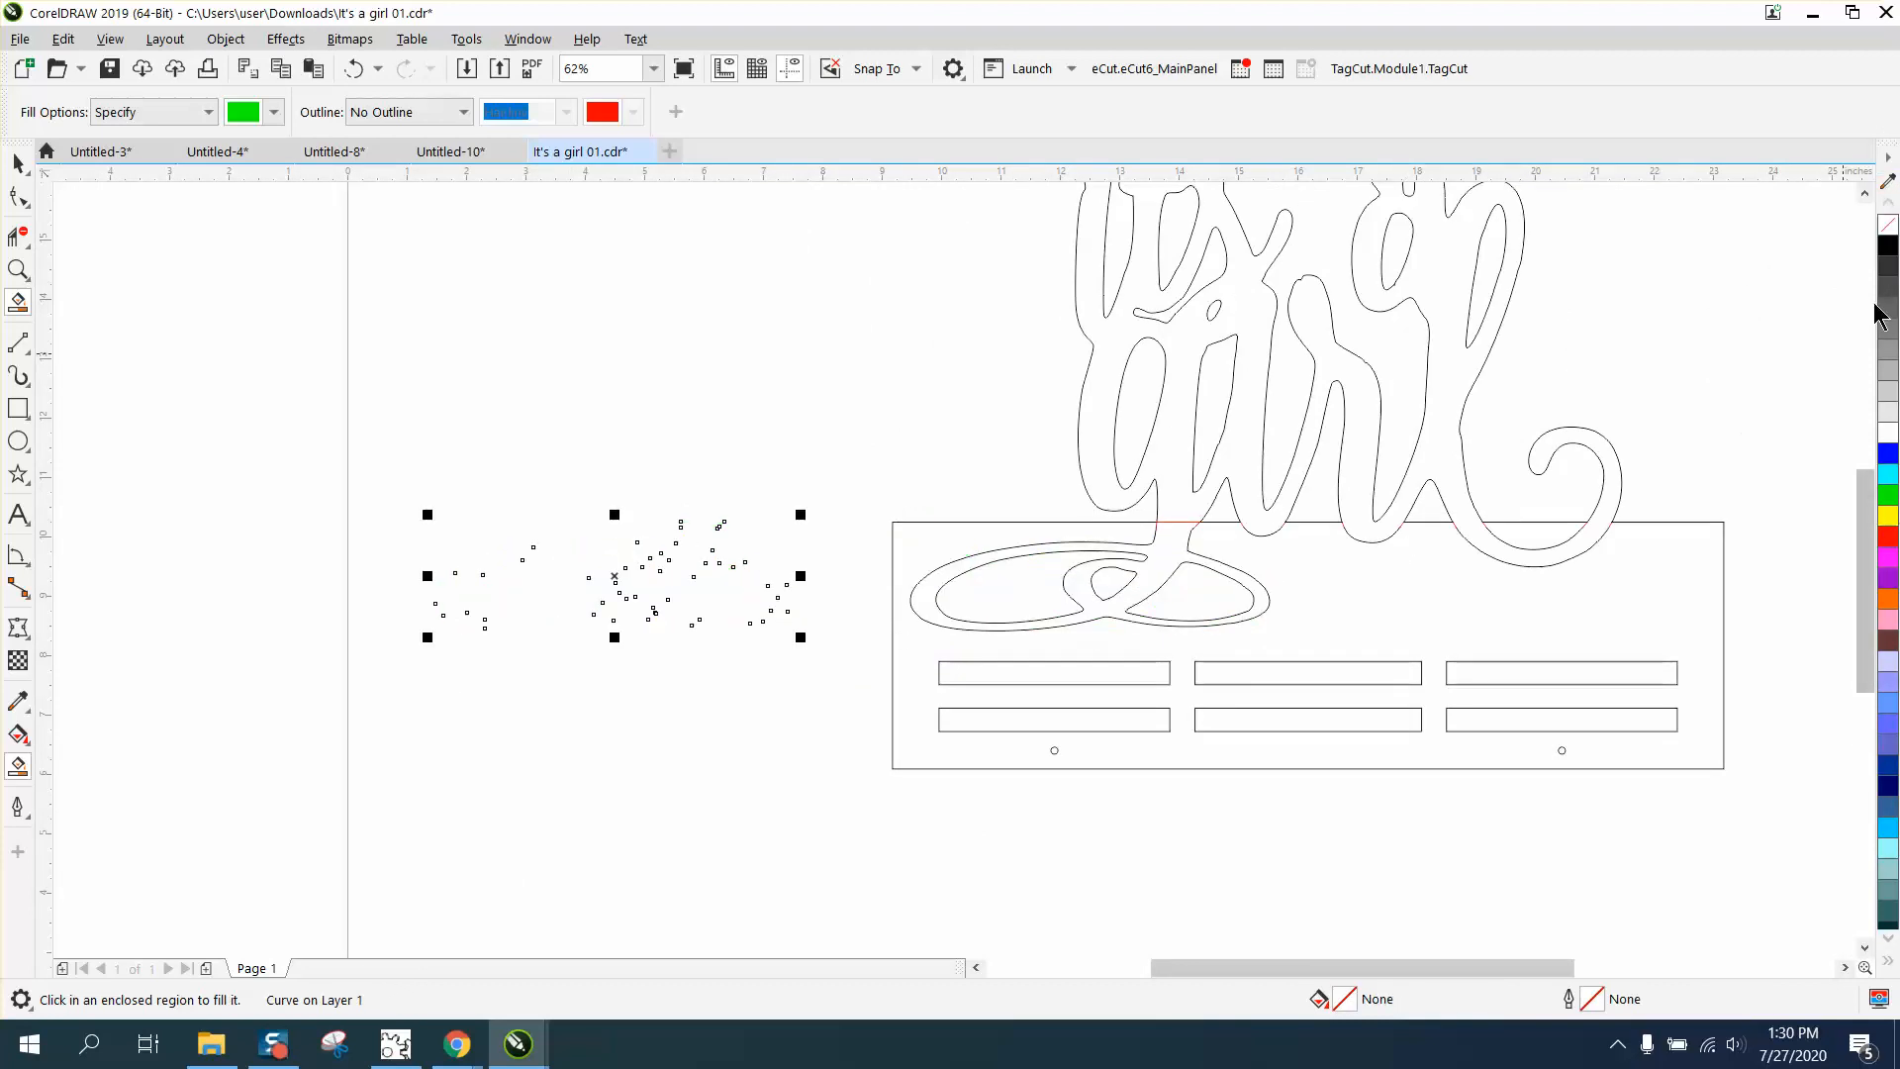
{"action": "right_click", "coordinate": [1890, 539]}
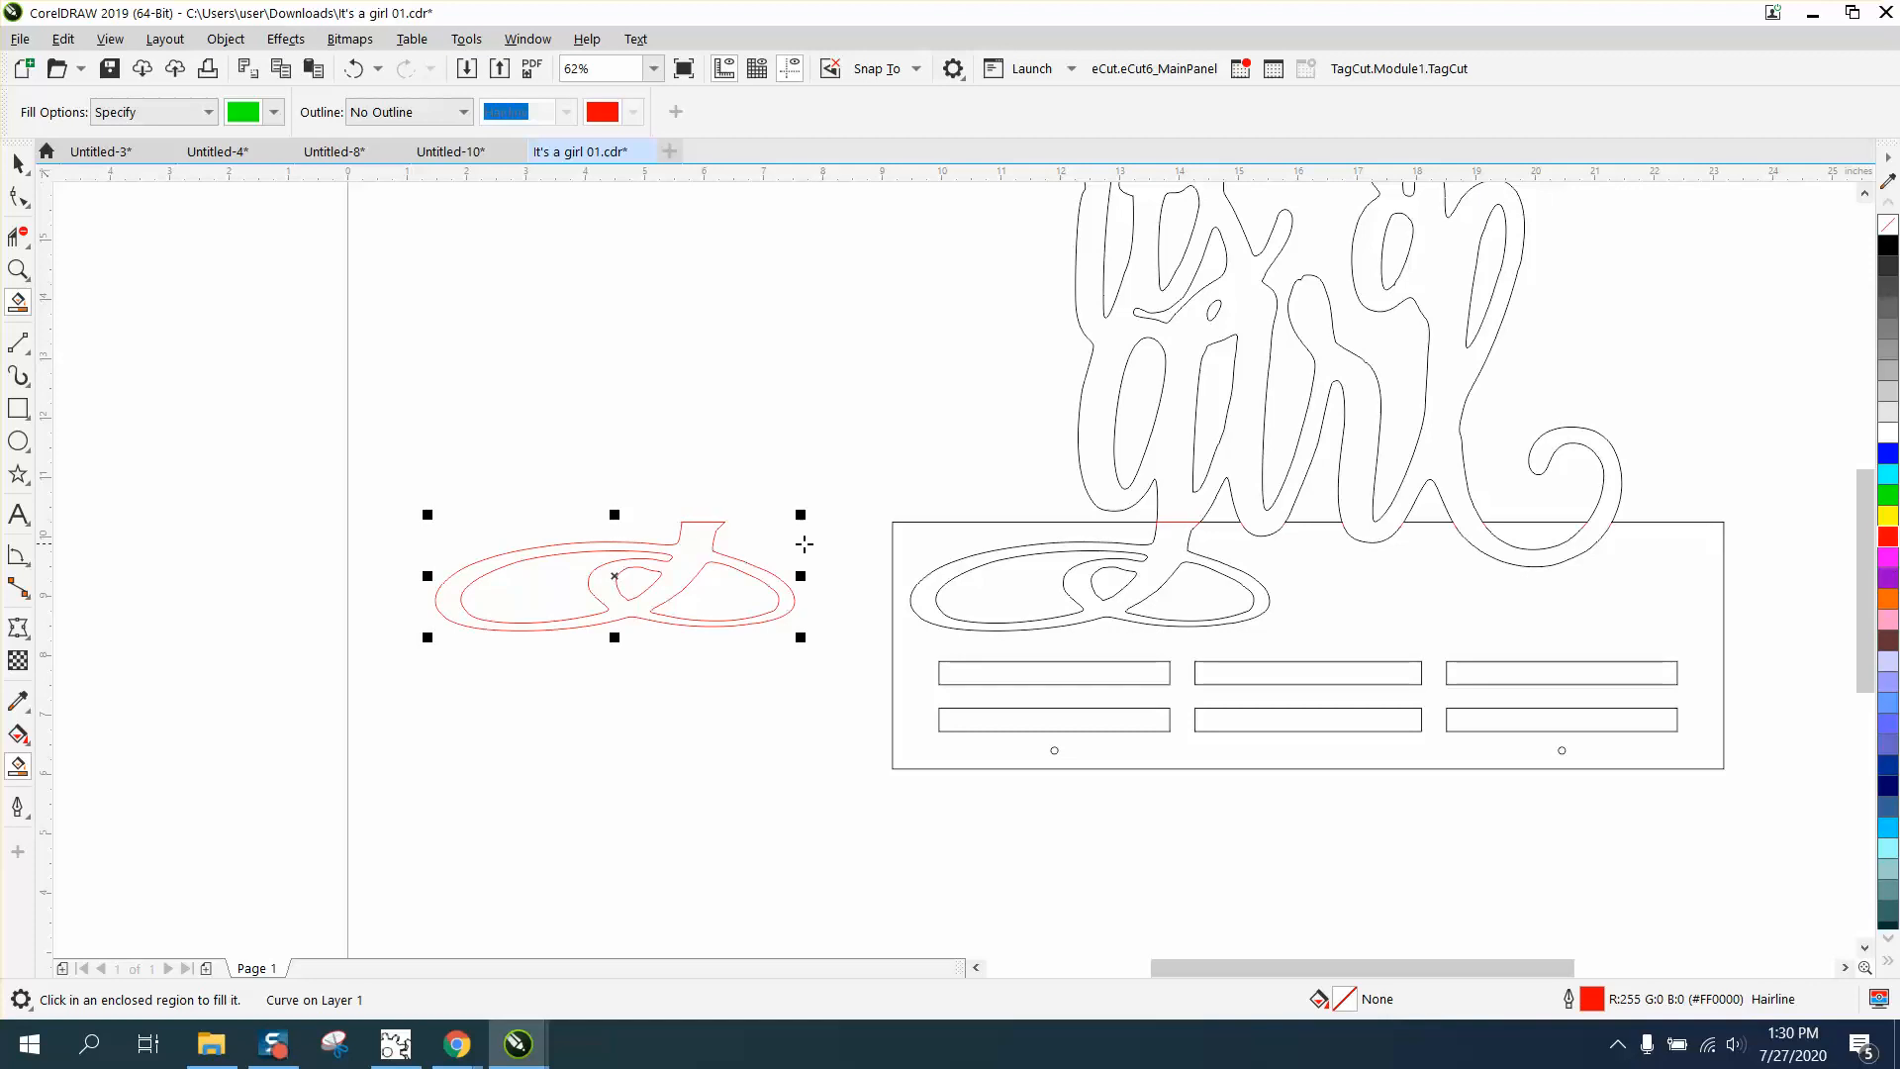
{"action": "left_click", "coordinate": [18, 269]}
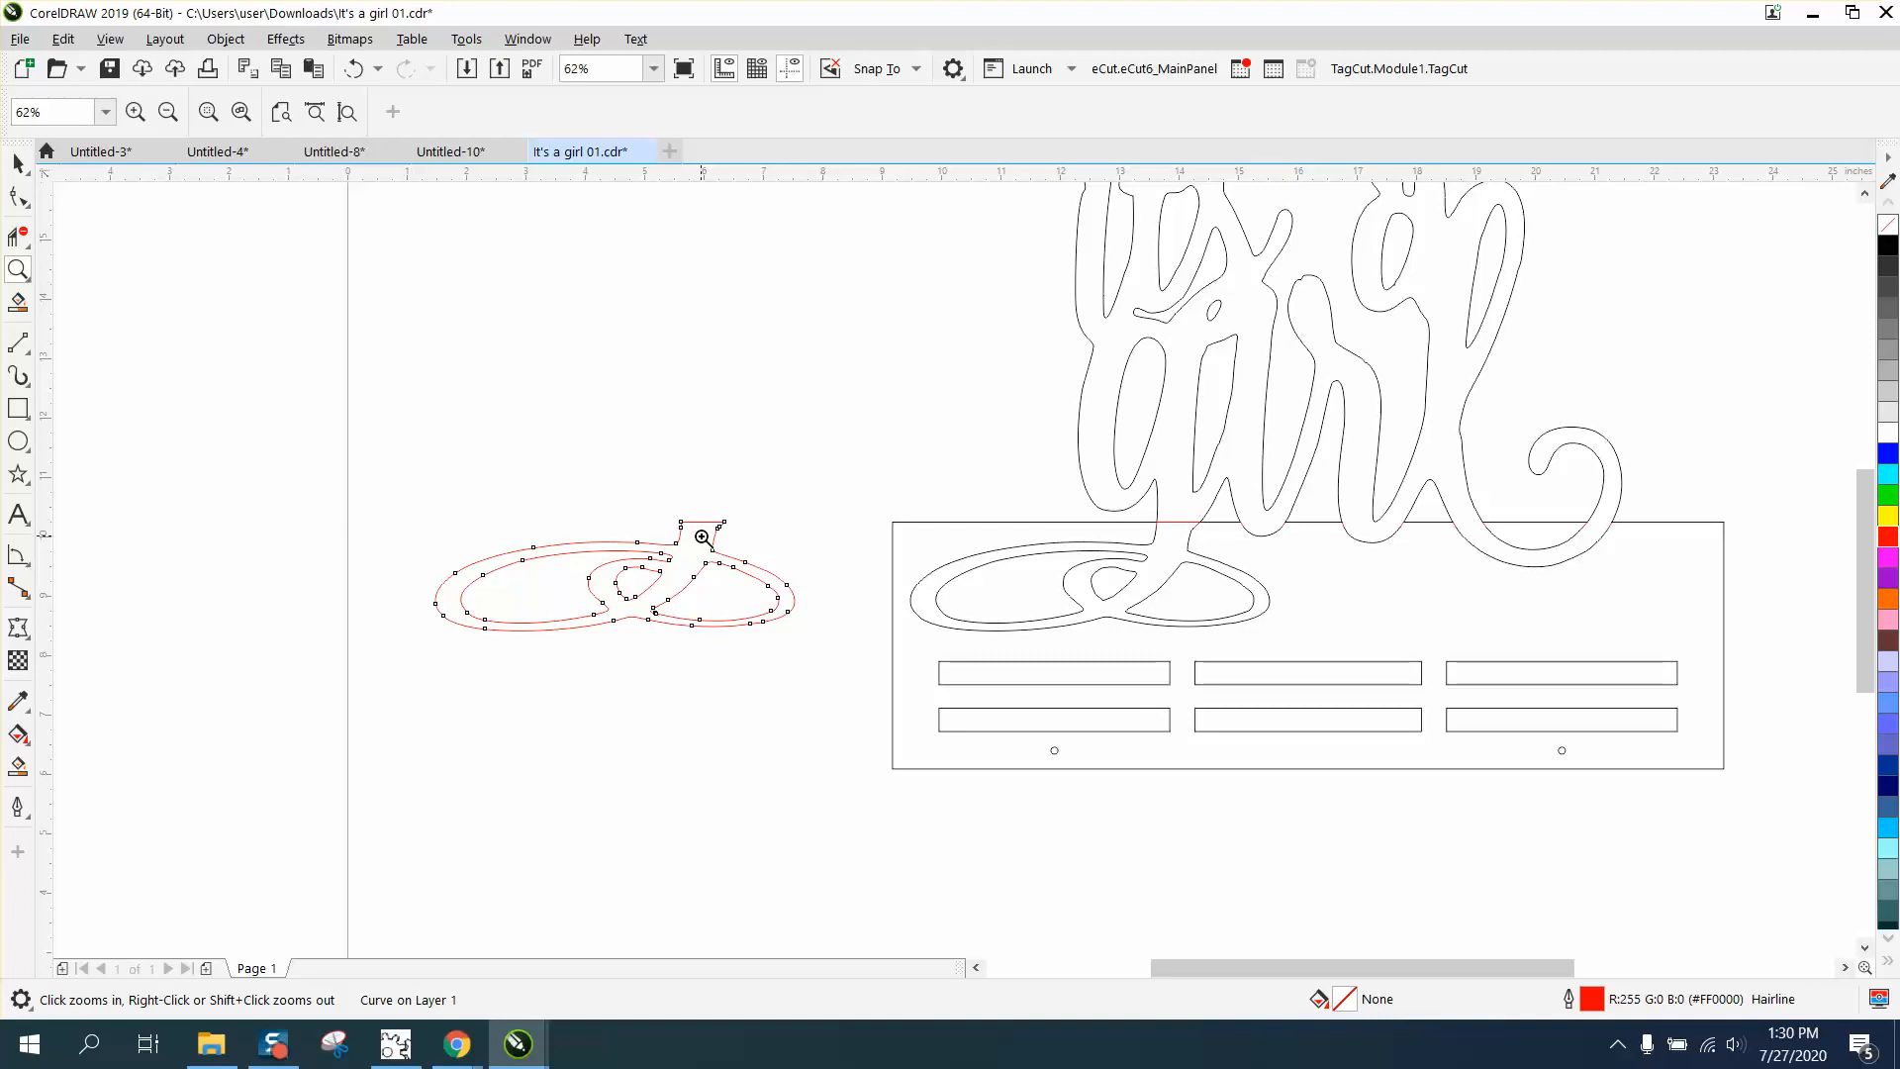
{"action": "left_click", "coordinate": [19, 163]}
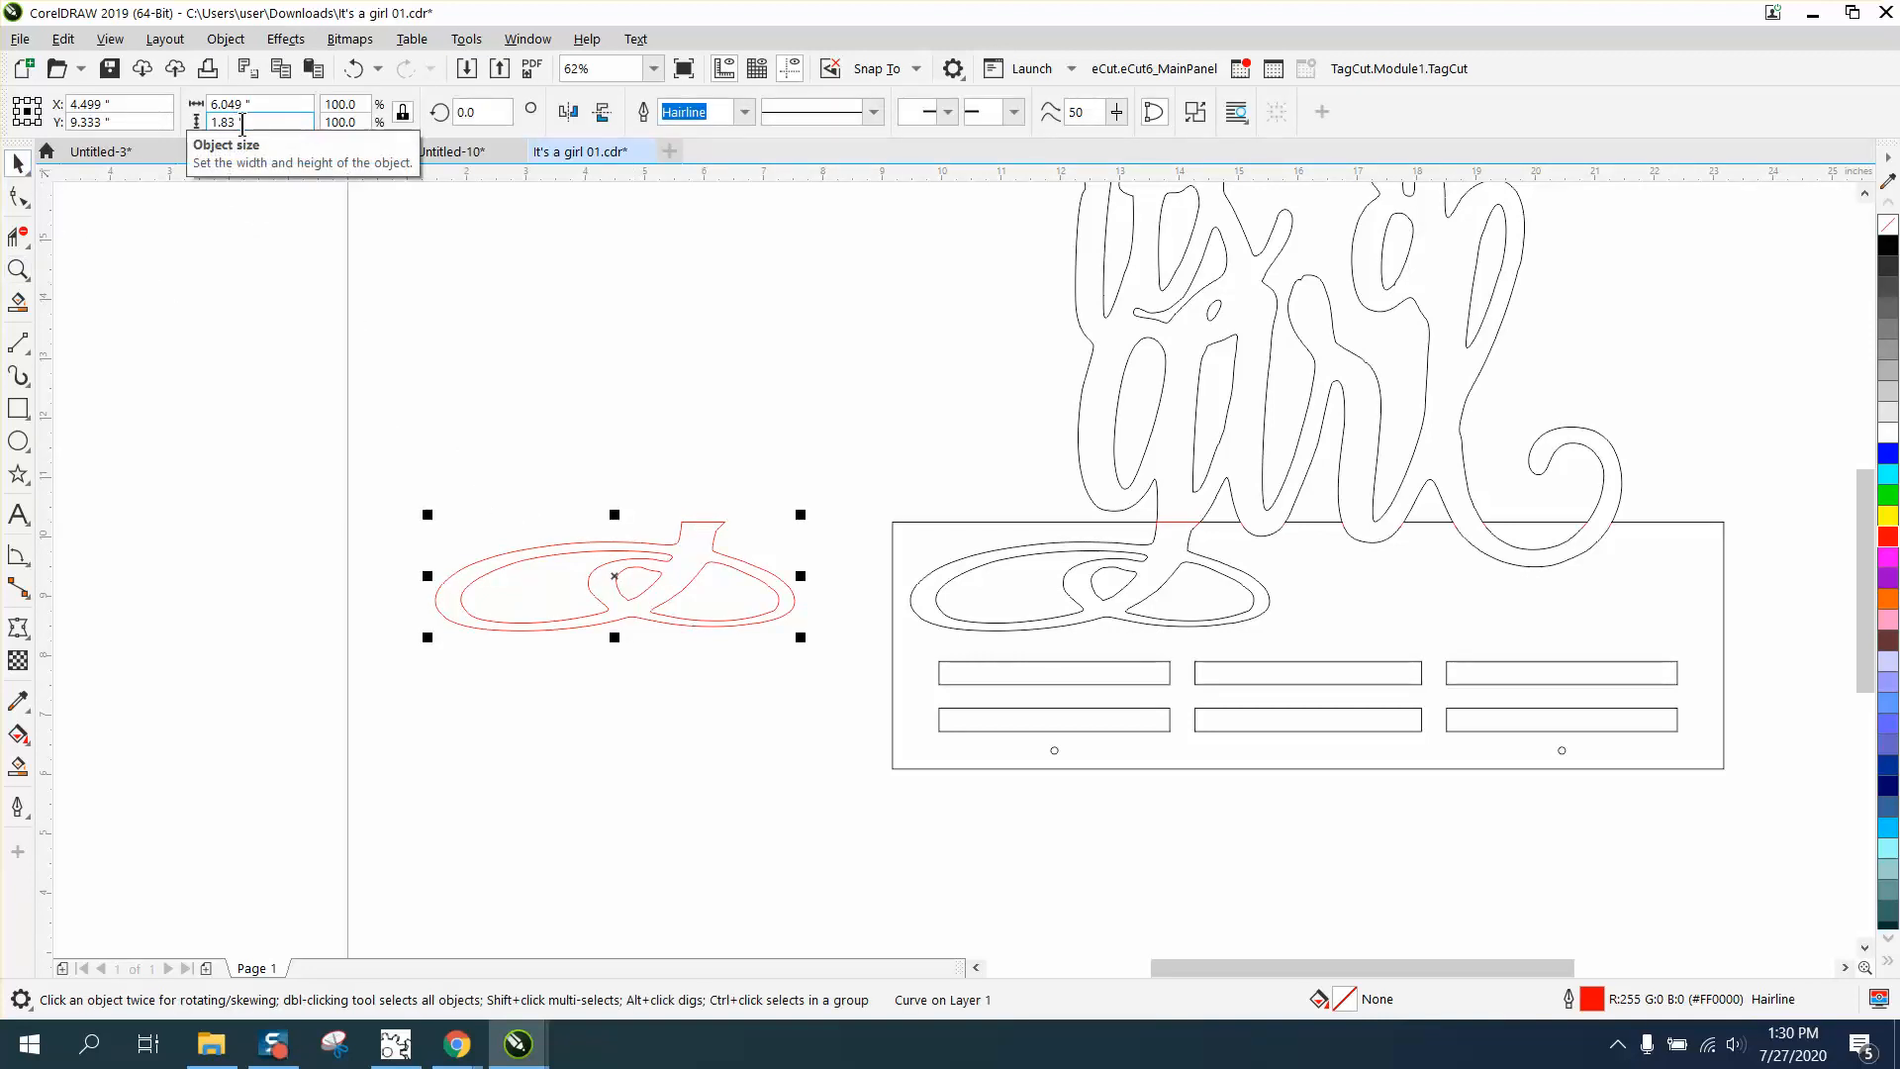
{"action": "left_click", "coordinate": [403, 112]}
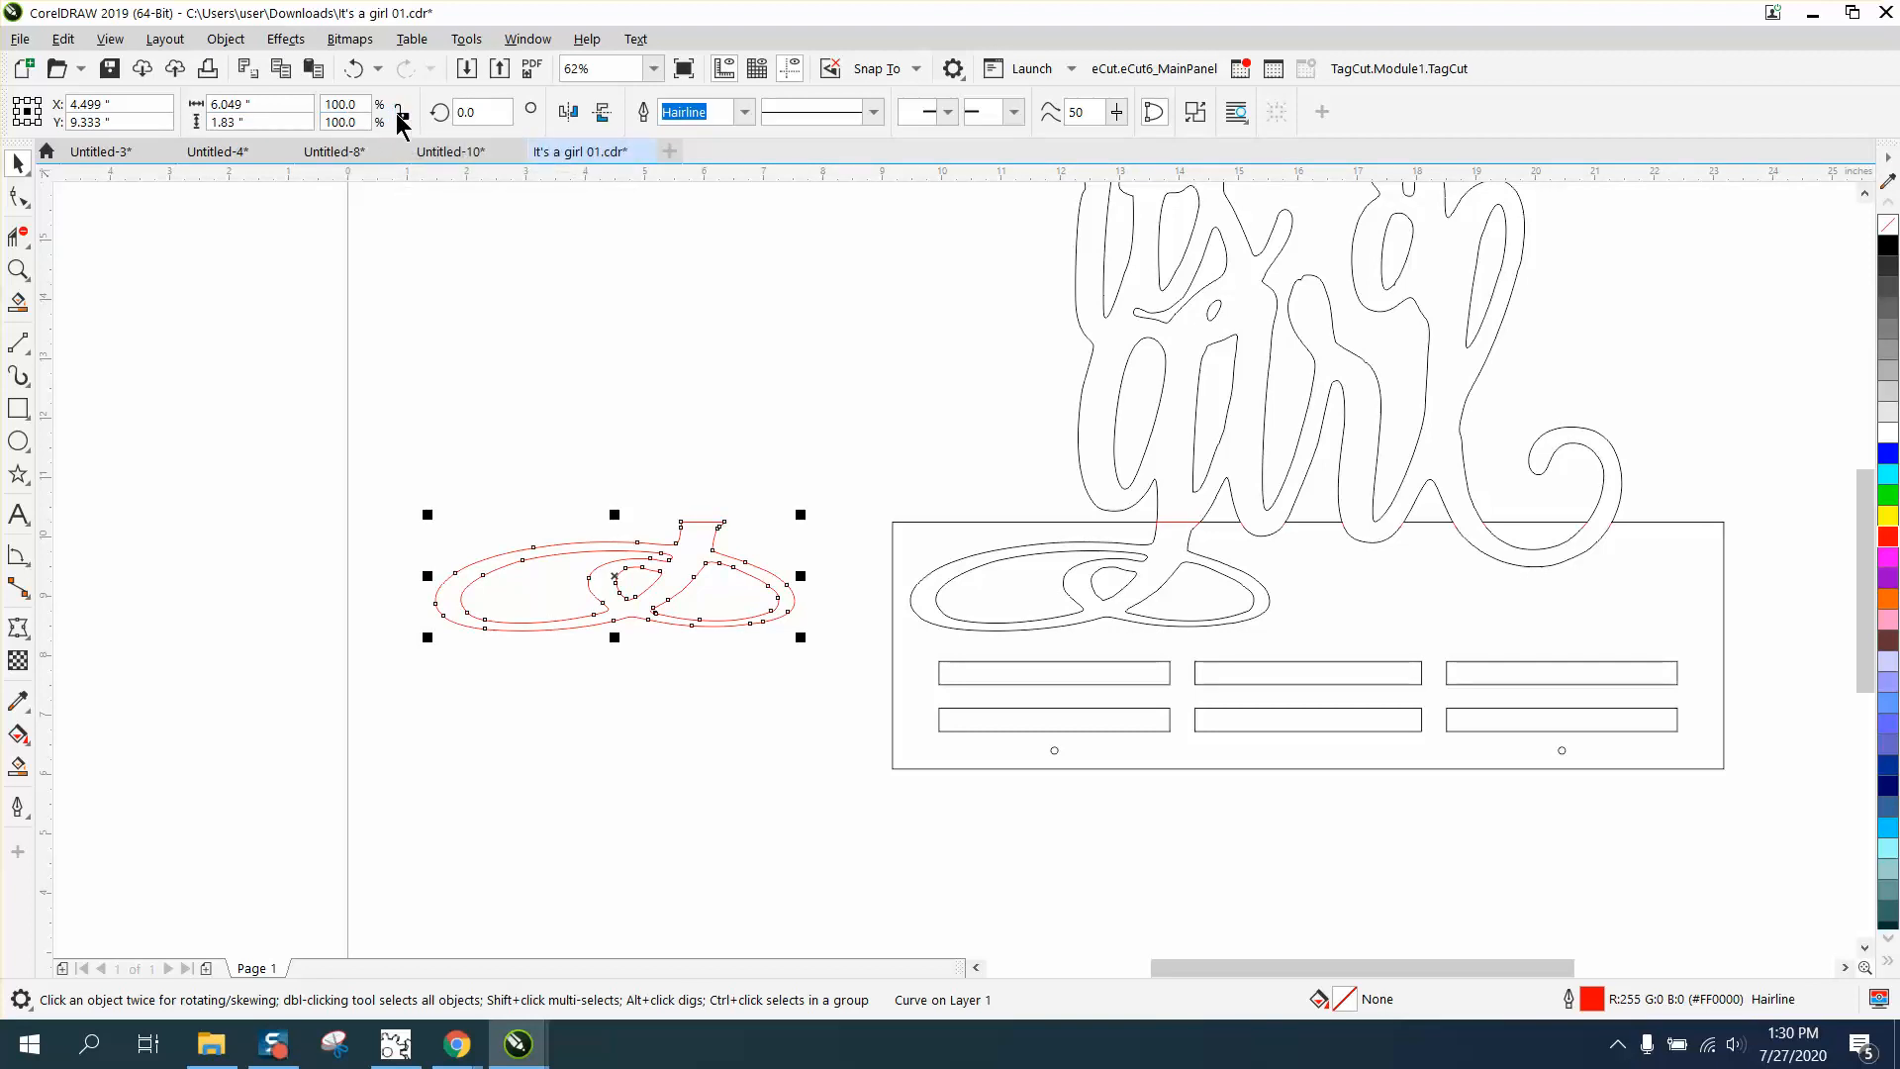
- Try a height of 1 in for the red flourish copy, and undo the change
{"action": "left_click_drag", "start_coordinate": [296, 122], "coordinate": [197, 125]}
{"action": "type", "text": "1"}
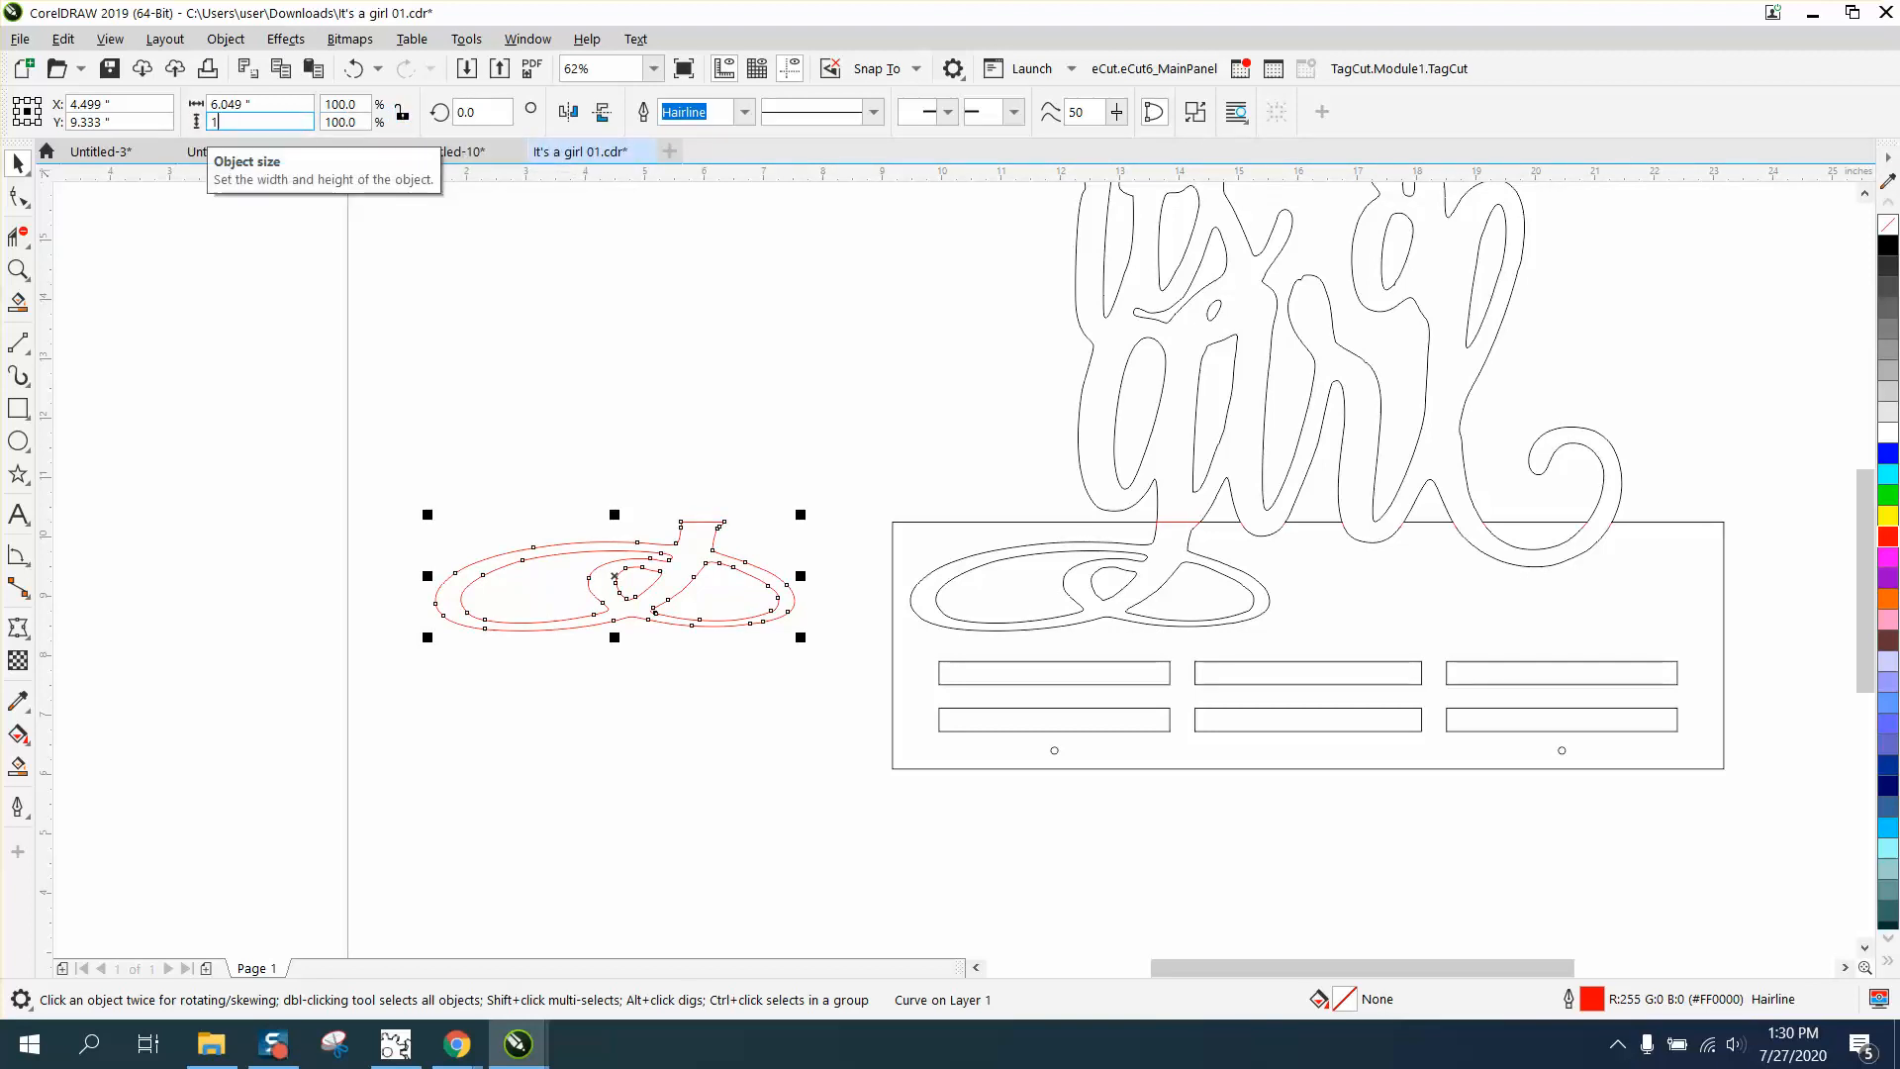
{"action": "key", "text": "Return"}
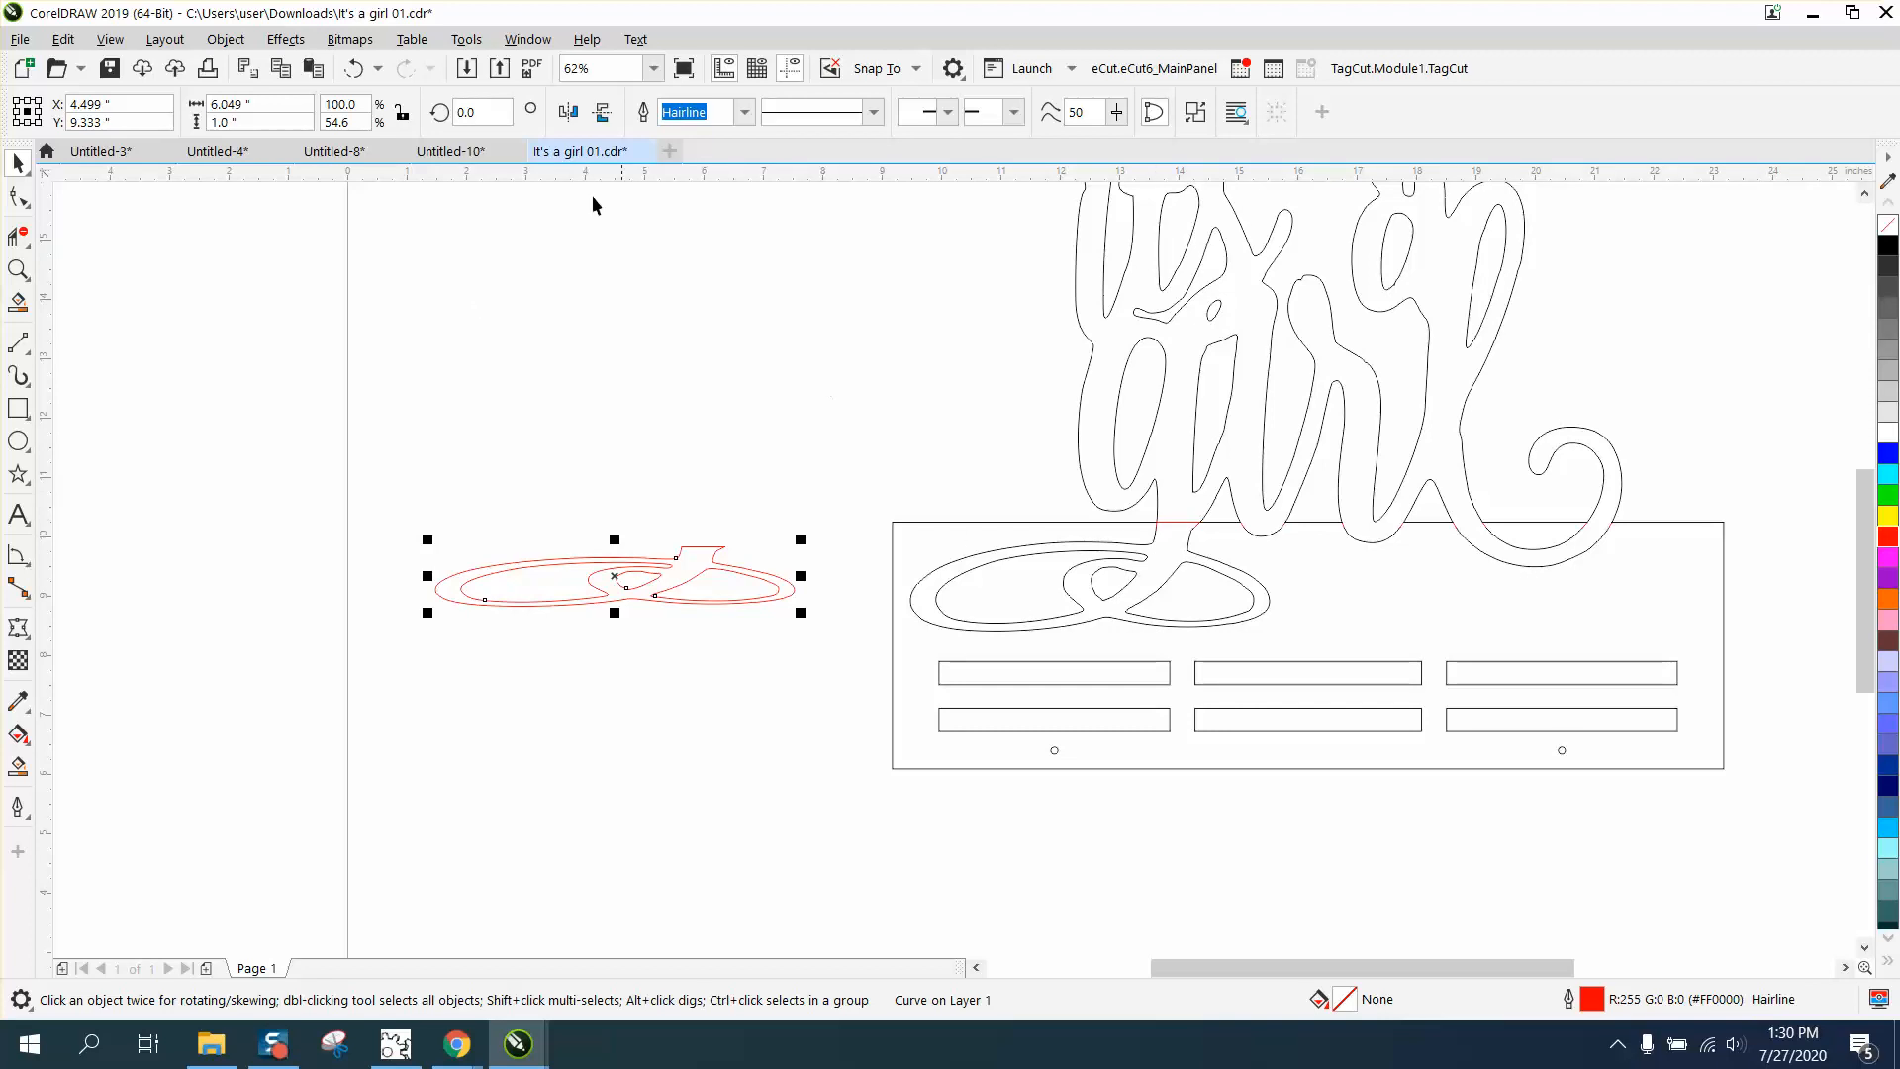
{"action": "left_click", "coordinate": [354, 71]}
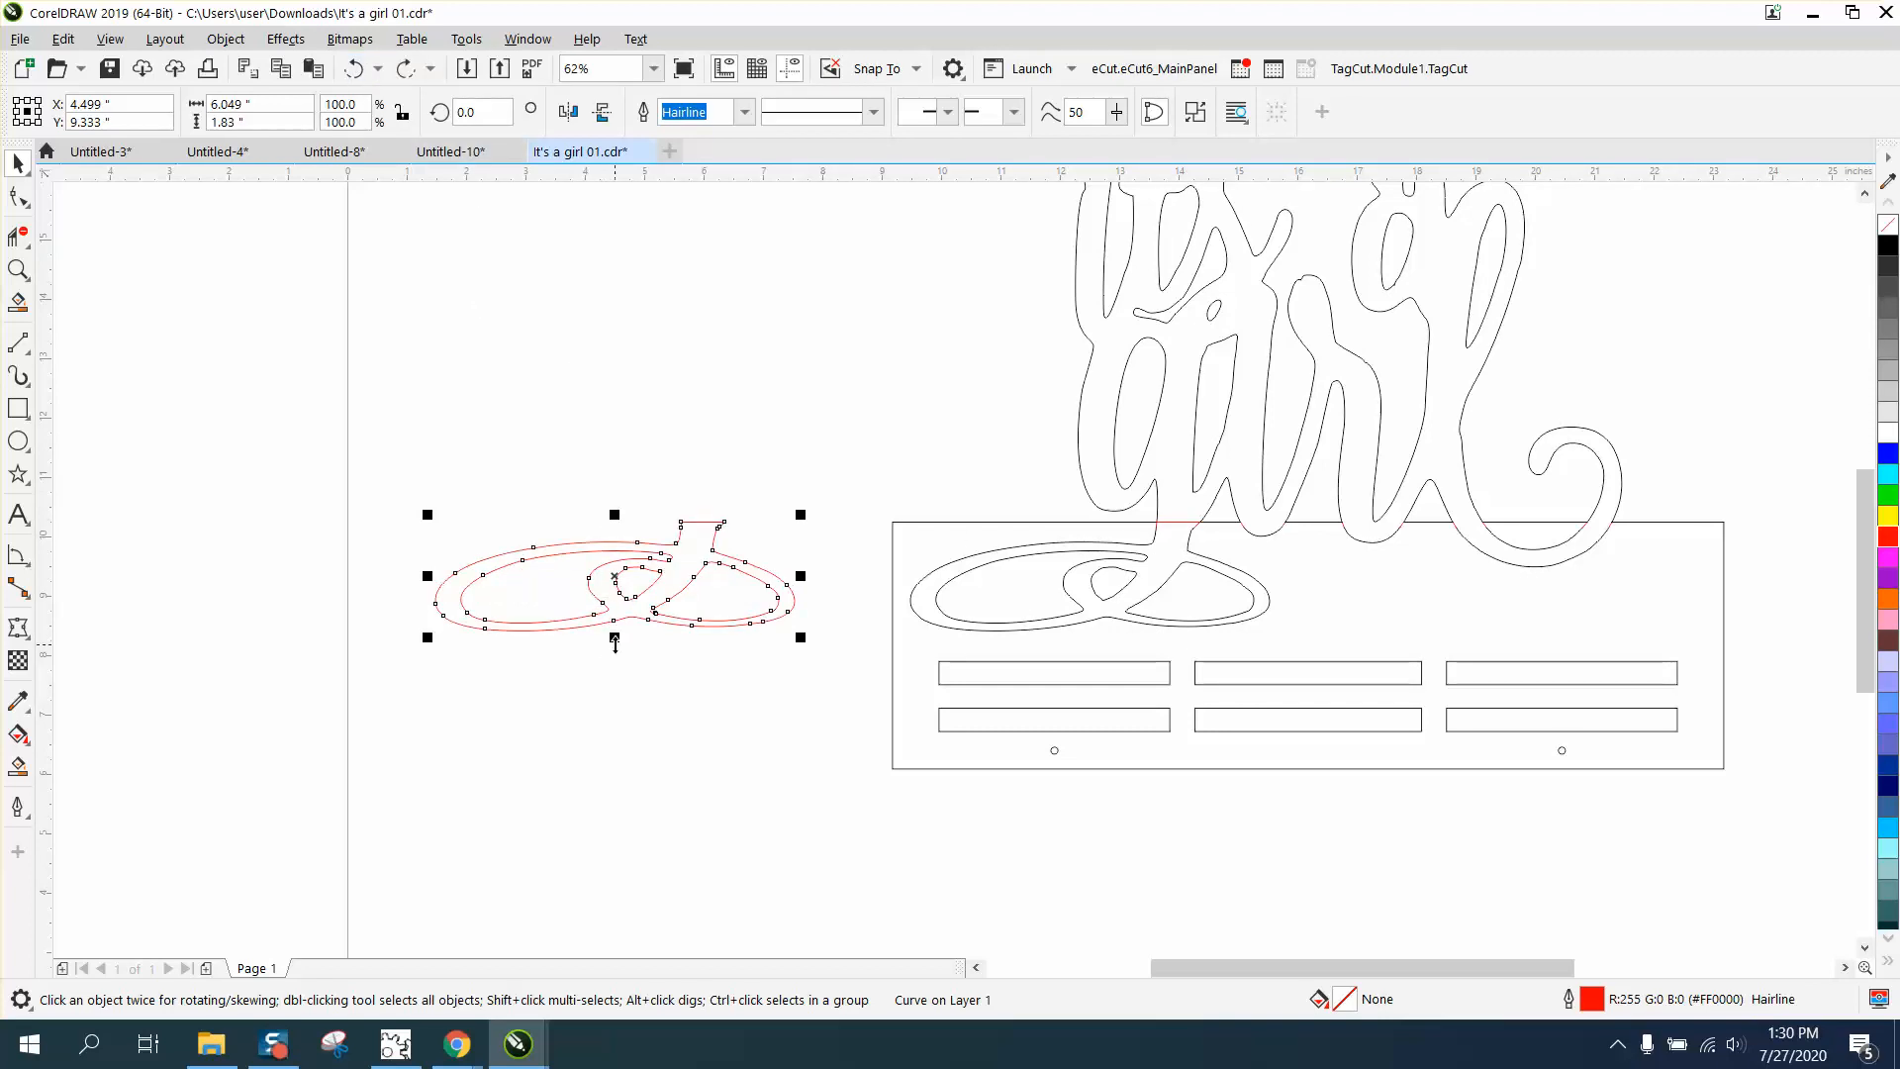
- Squash the red flourish from its lower edge to about 1.25 in high and test its fit 8 in to the right
{"action": "left_click_drag", "start_coordinate": [615, 645], "coordinate": [615, 603]}
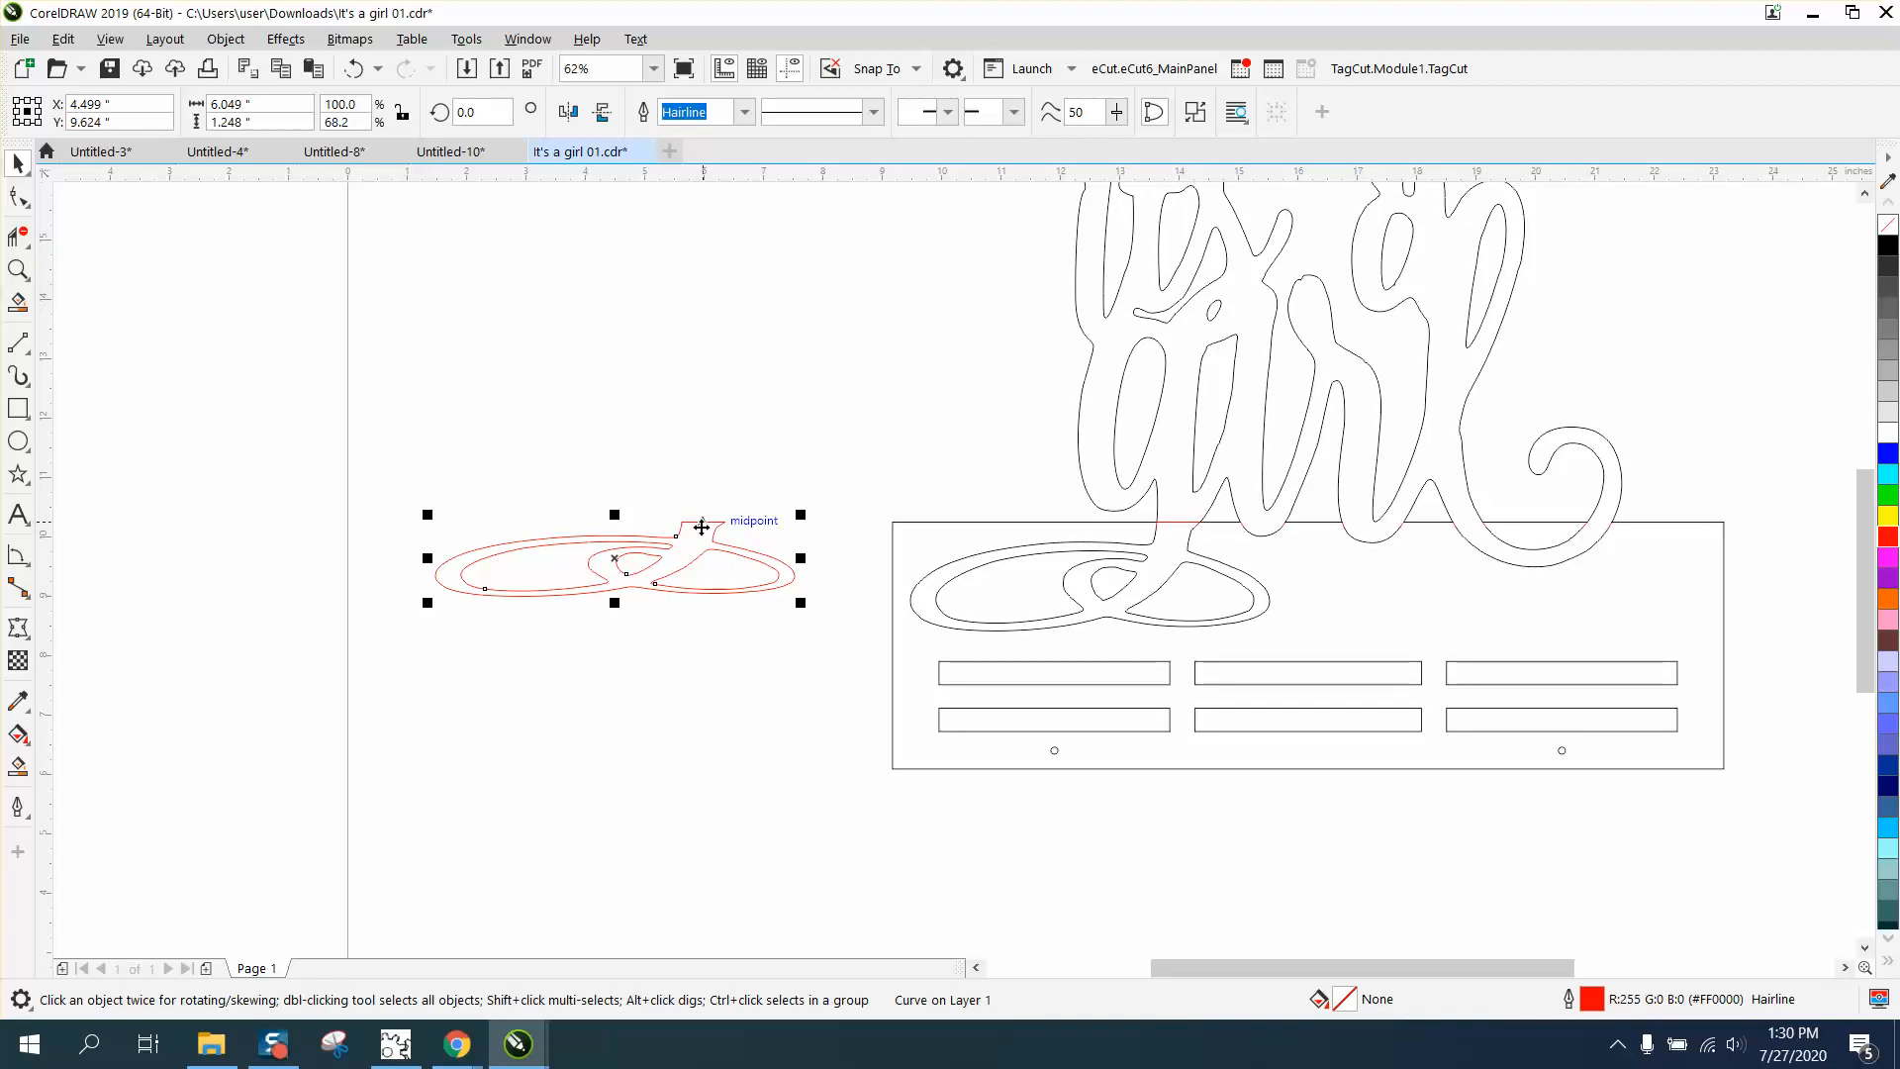
{"action": "key", "text": "c"}
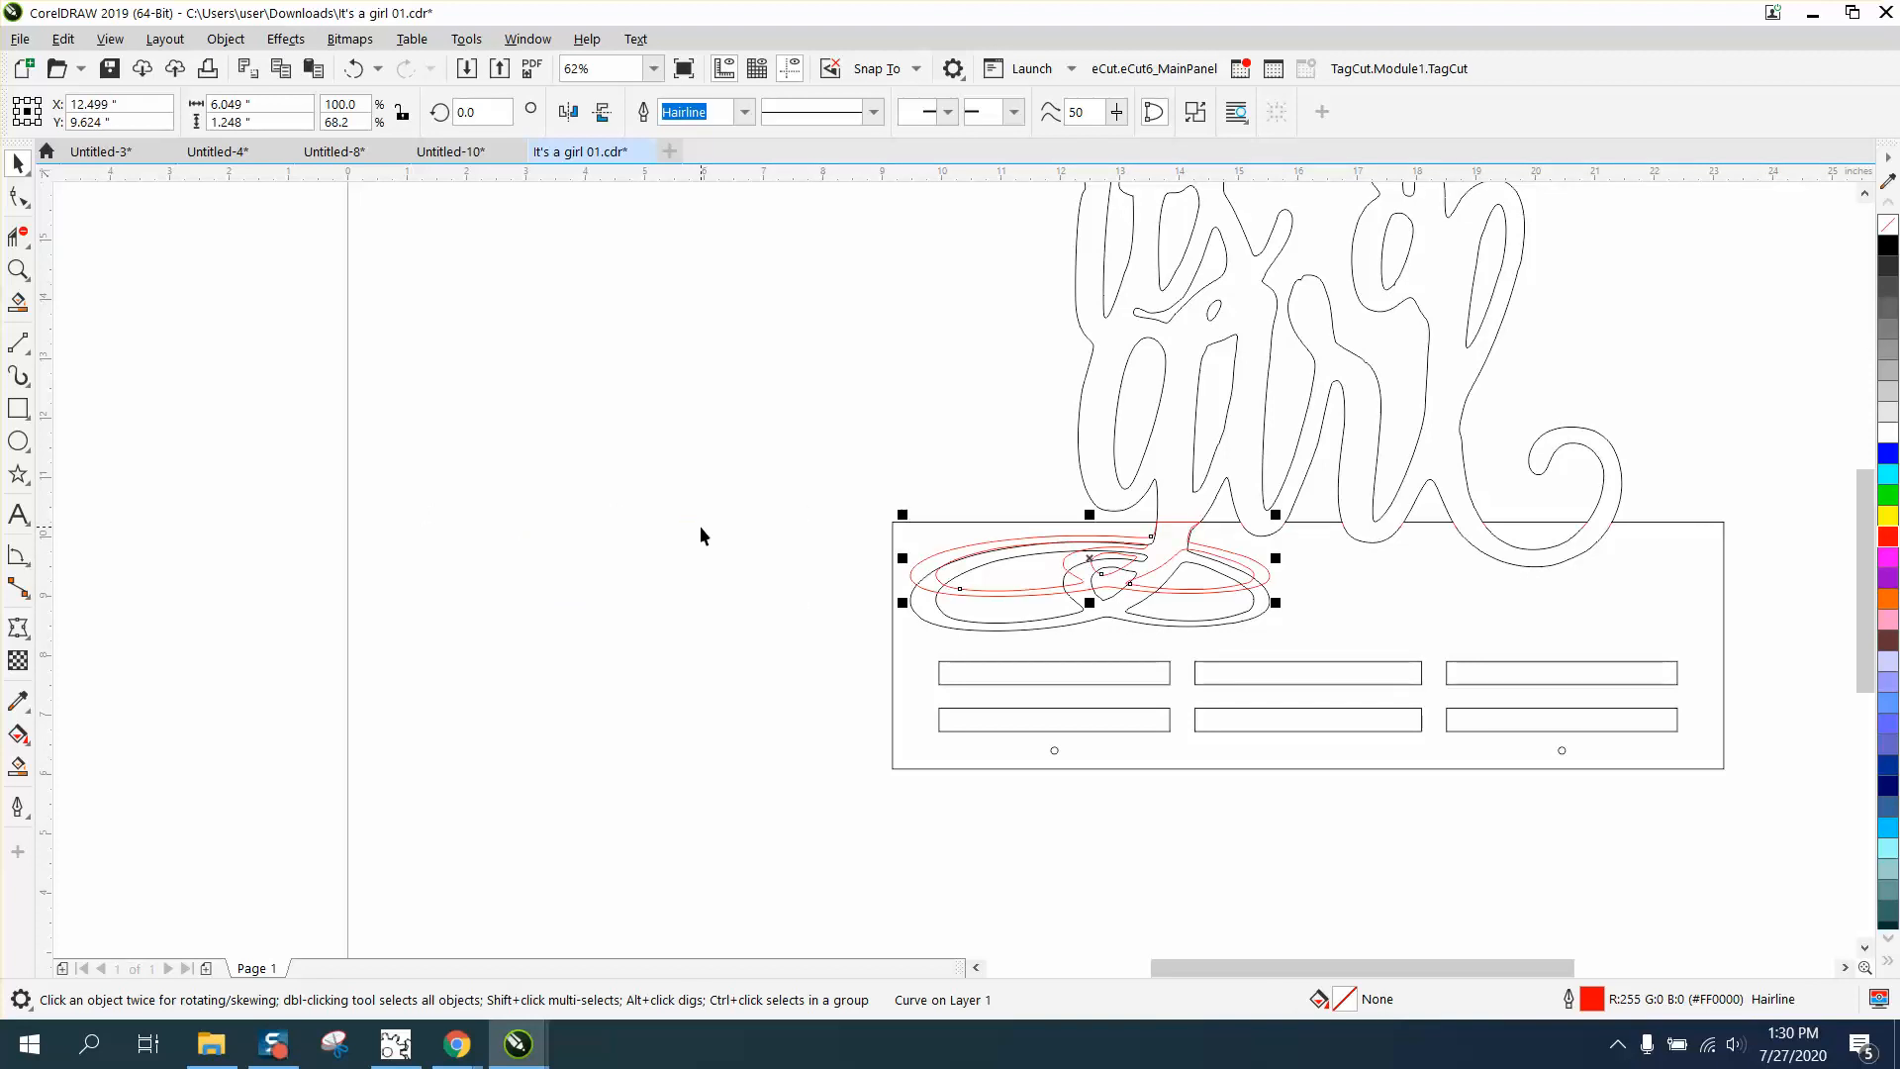
{"action": "key", "text": "ctrl+z"}
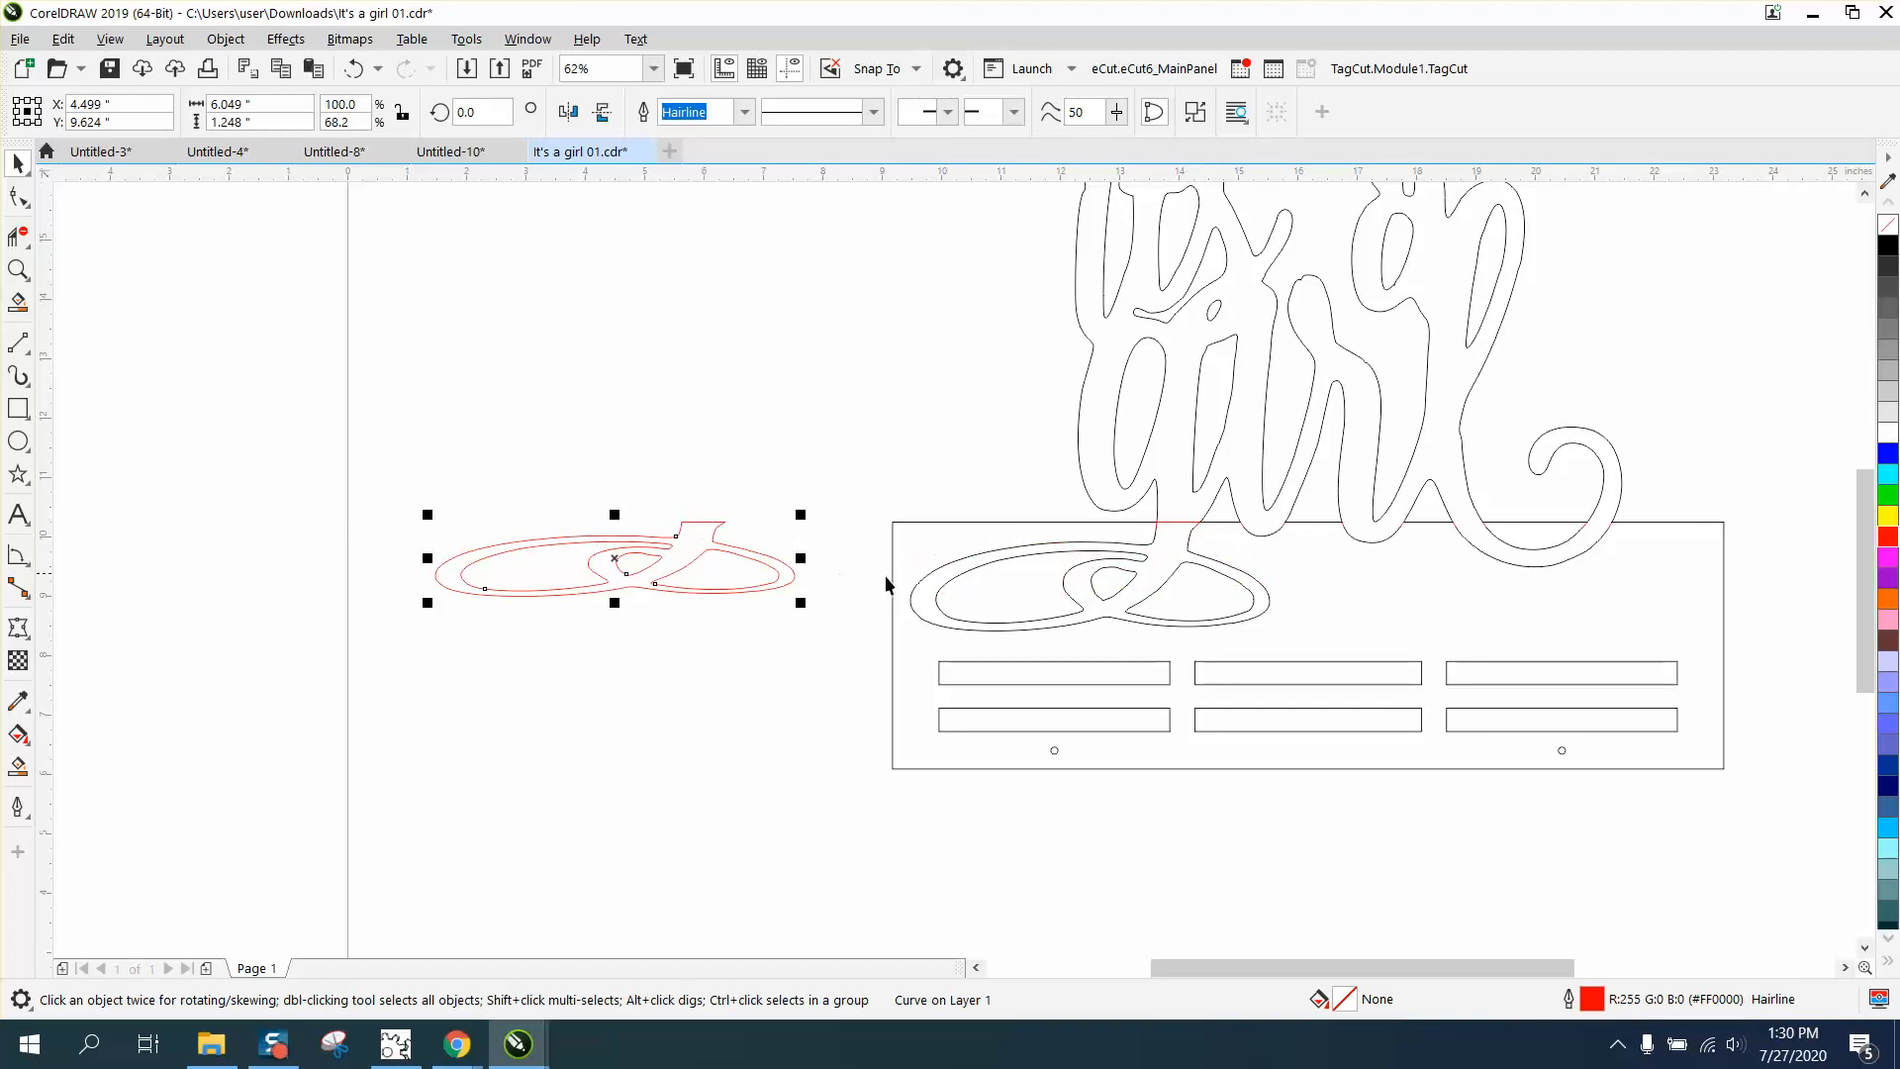
- Try duplicating the complete lettering and base, and undo the offset copy
{"action": "left_click", "coordinate": [1006, 628]}
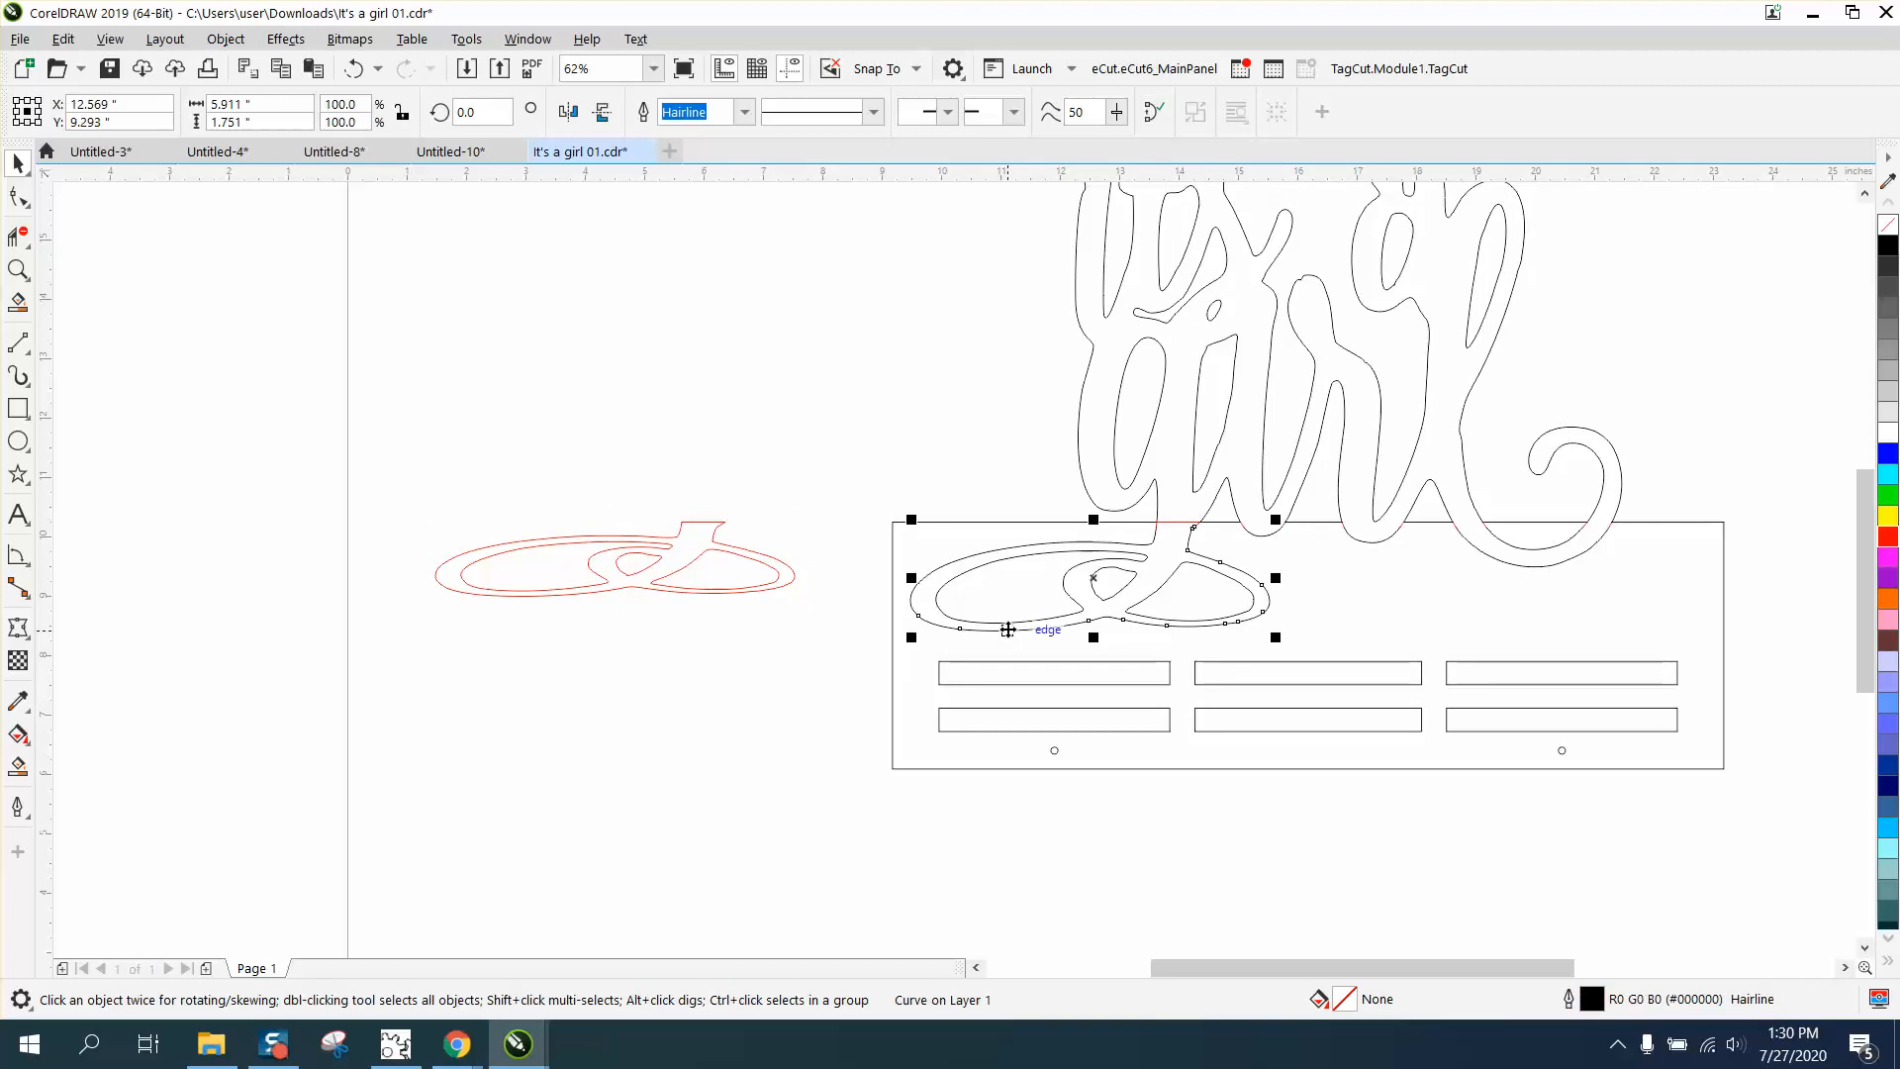
{"action": "scroll", "coordinate": [1138, 715], "scroll_direction": "down", "scroll_amount": 3}
{"action": "left_click_drag", "start_coordinate": [979, 397], "coordinate": [1279, 678]}
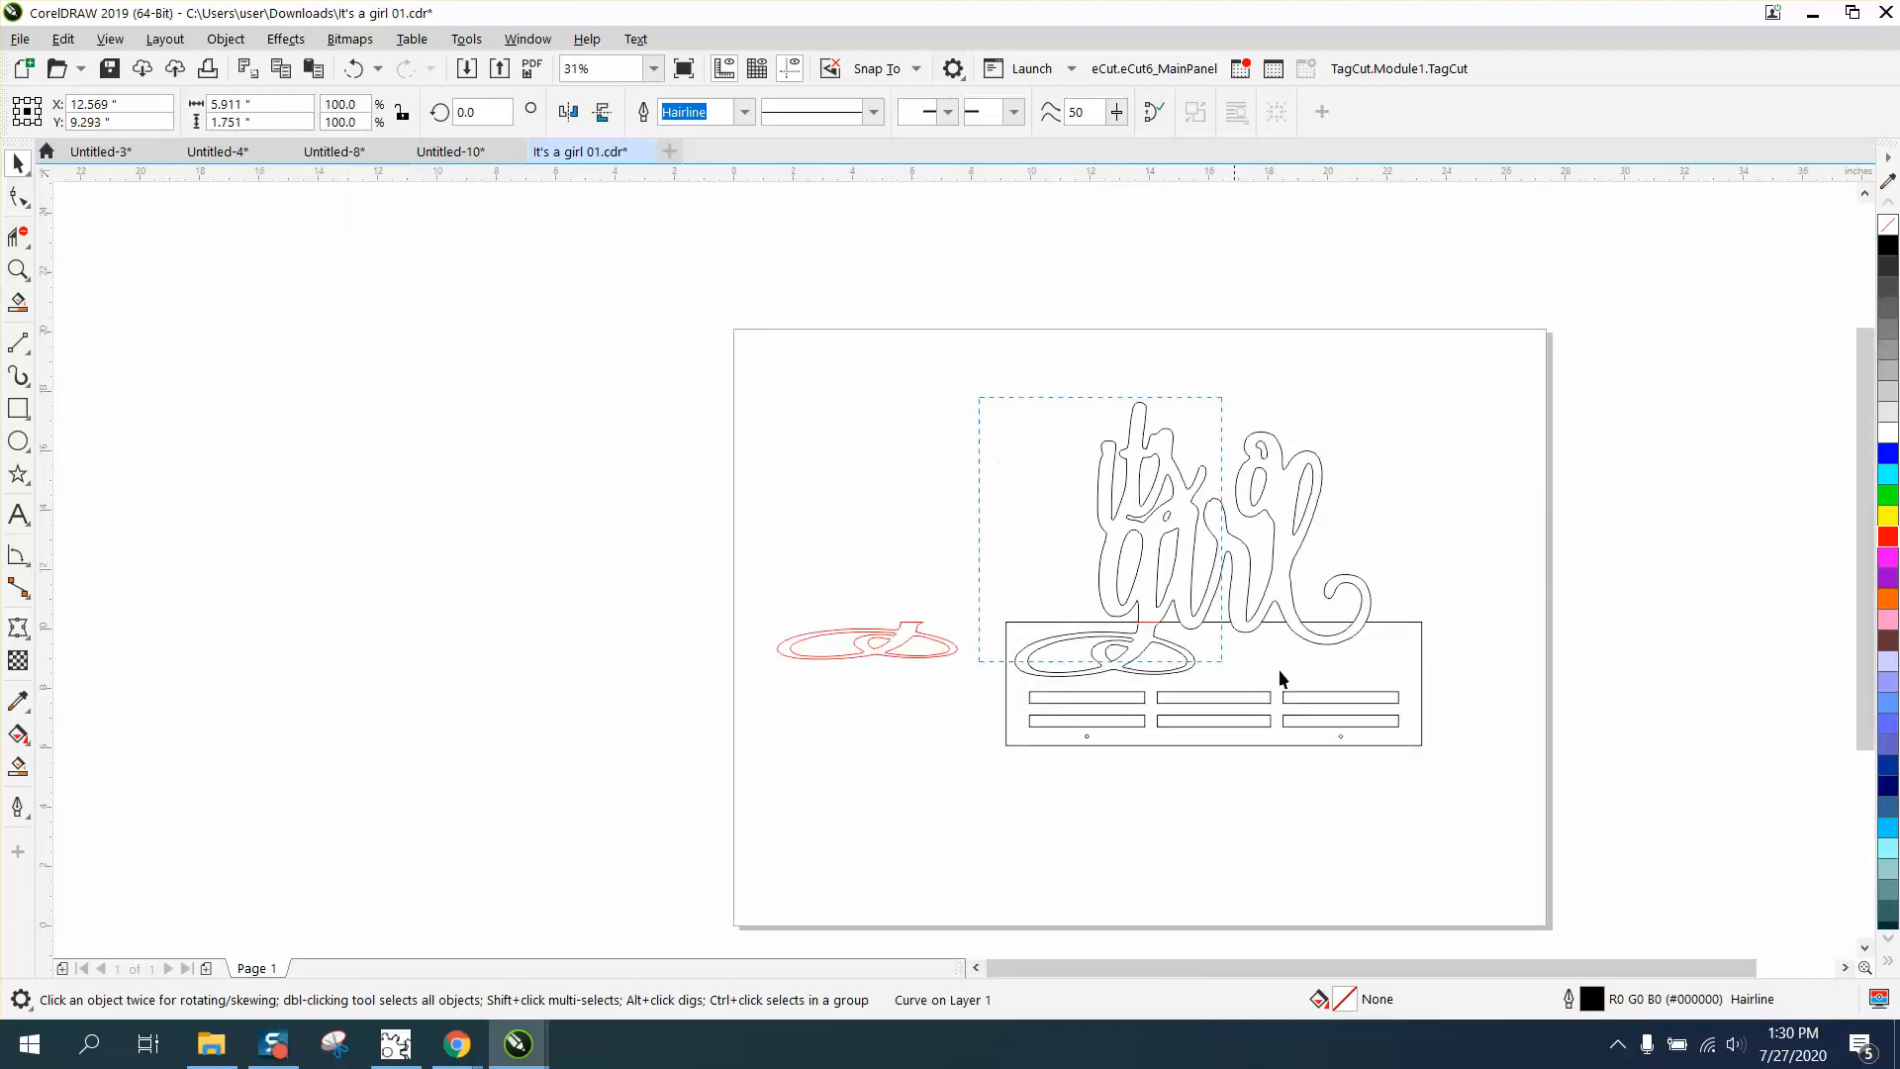
{"action": "left_click_drag", "start_coordinate": [1534, 797], "coordinate": [1534, 780]}
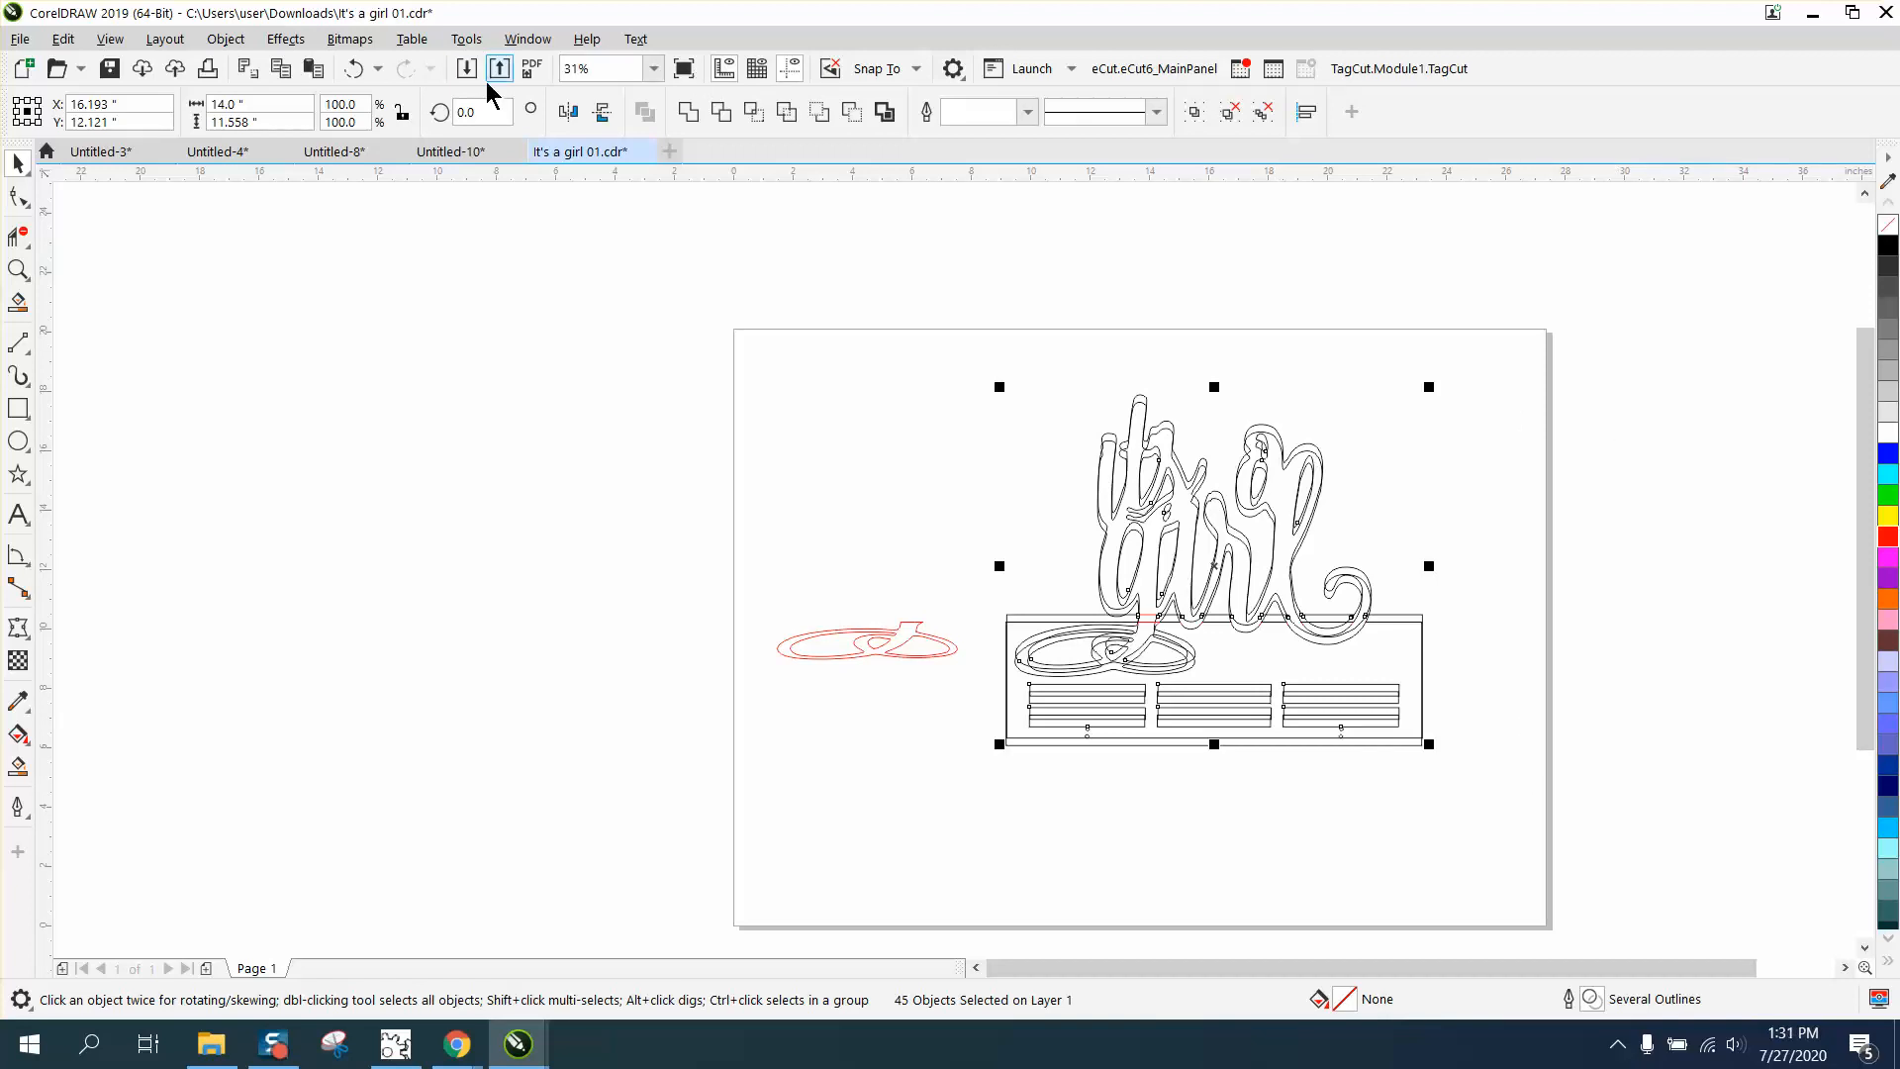
{"action": "left_click", "coordinate": [354, 70]}
- Set both the horizontal and vertical duplicate distances to 0
{"action": "left_click", "coordinate": [594, 230]}
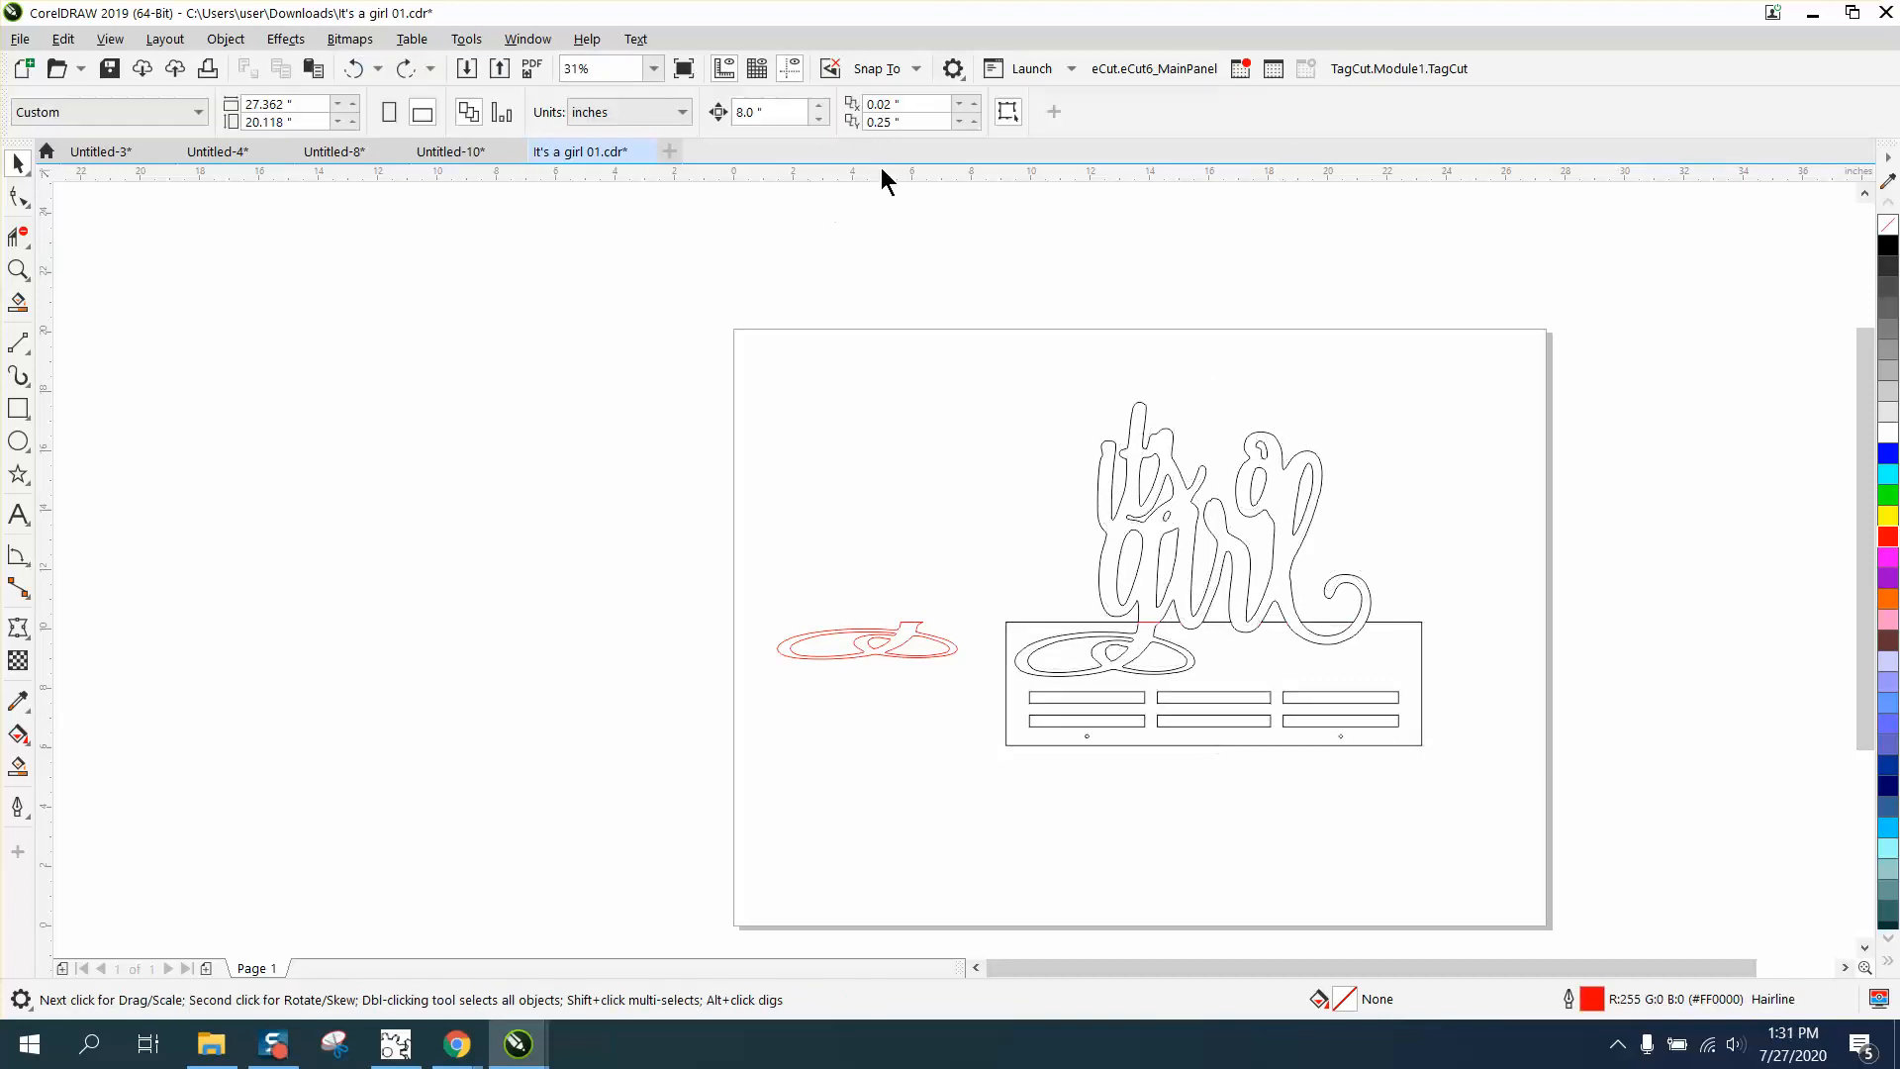
{"action": "left_click", "coordinate": [896, 104]}
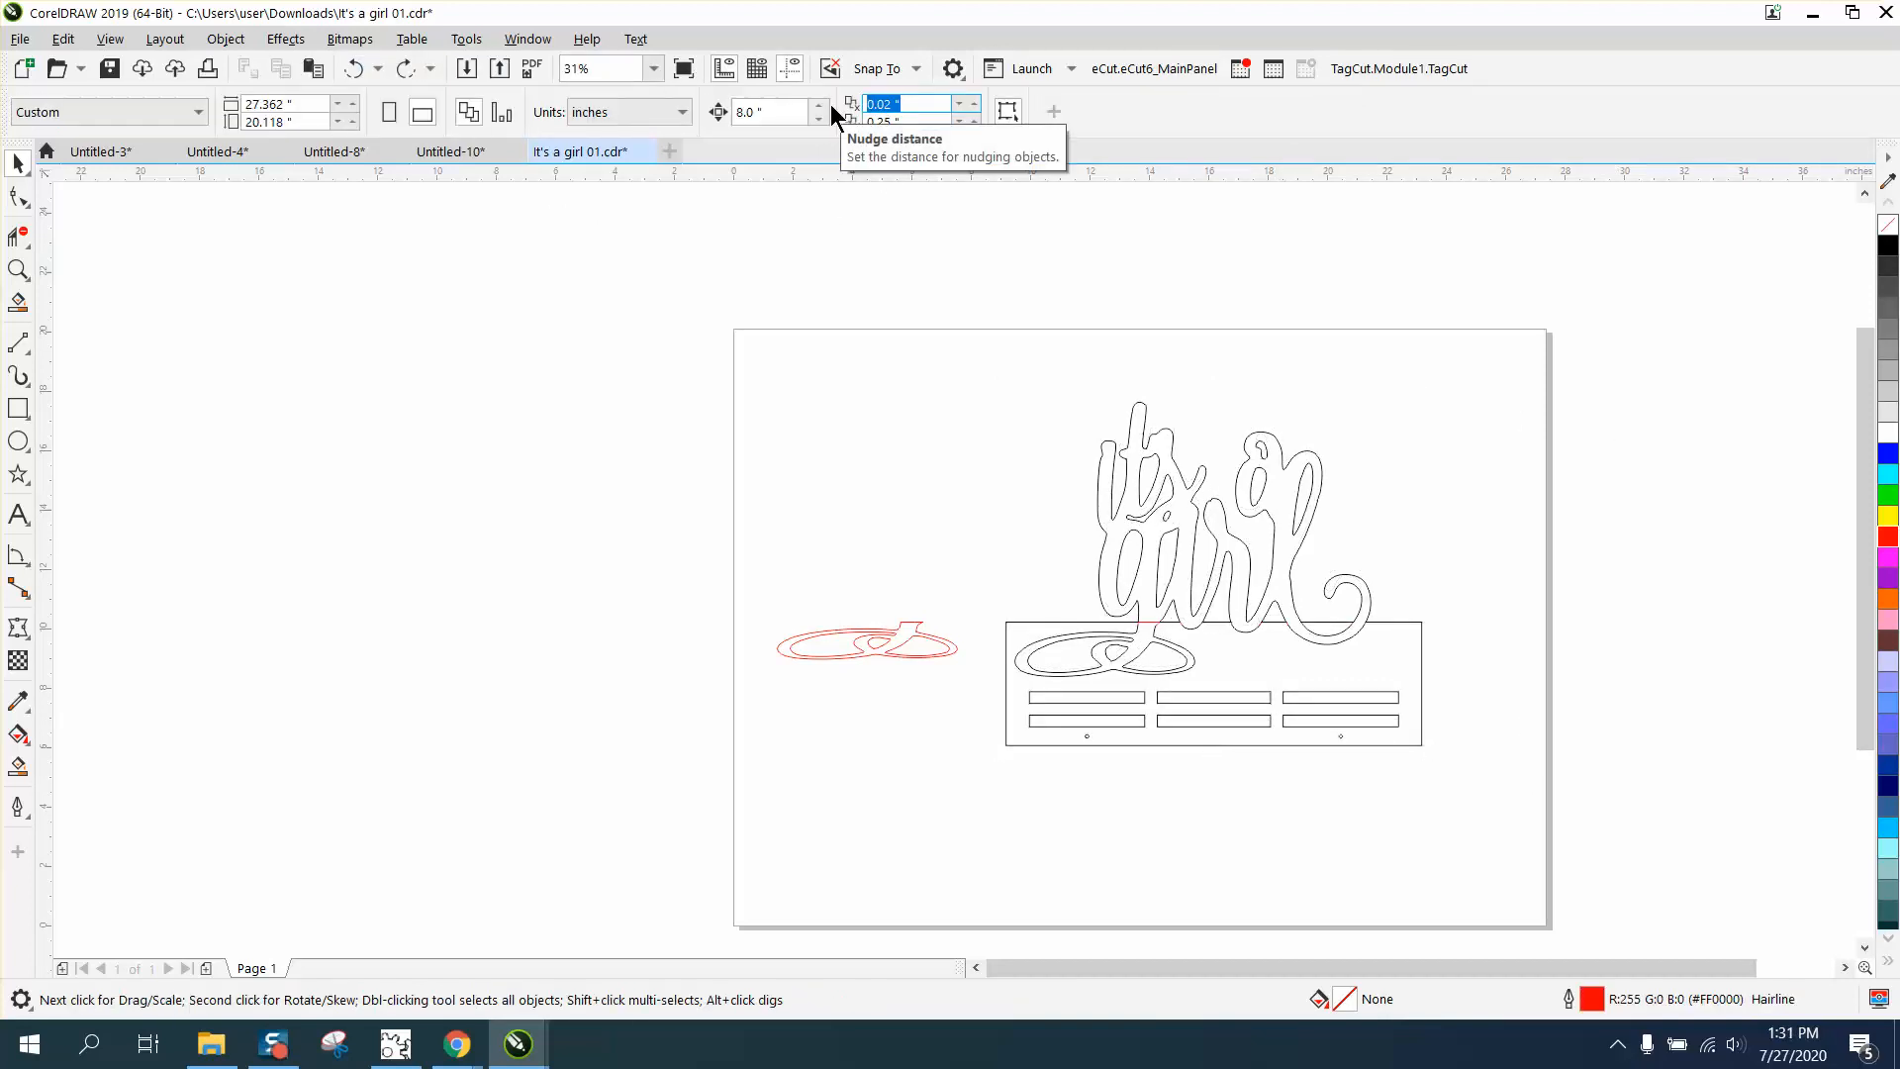
{"action": "type", "text": "."}
{"action": "key", "text": "Tab"}
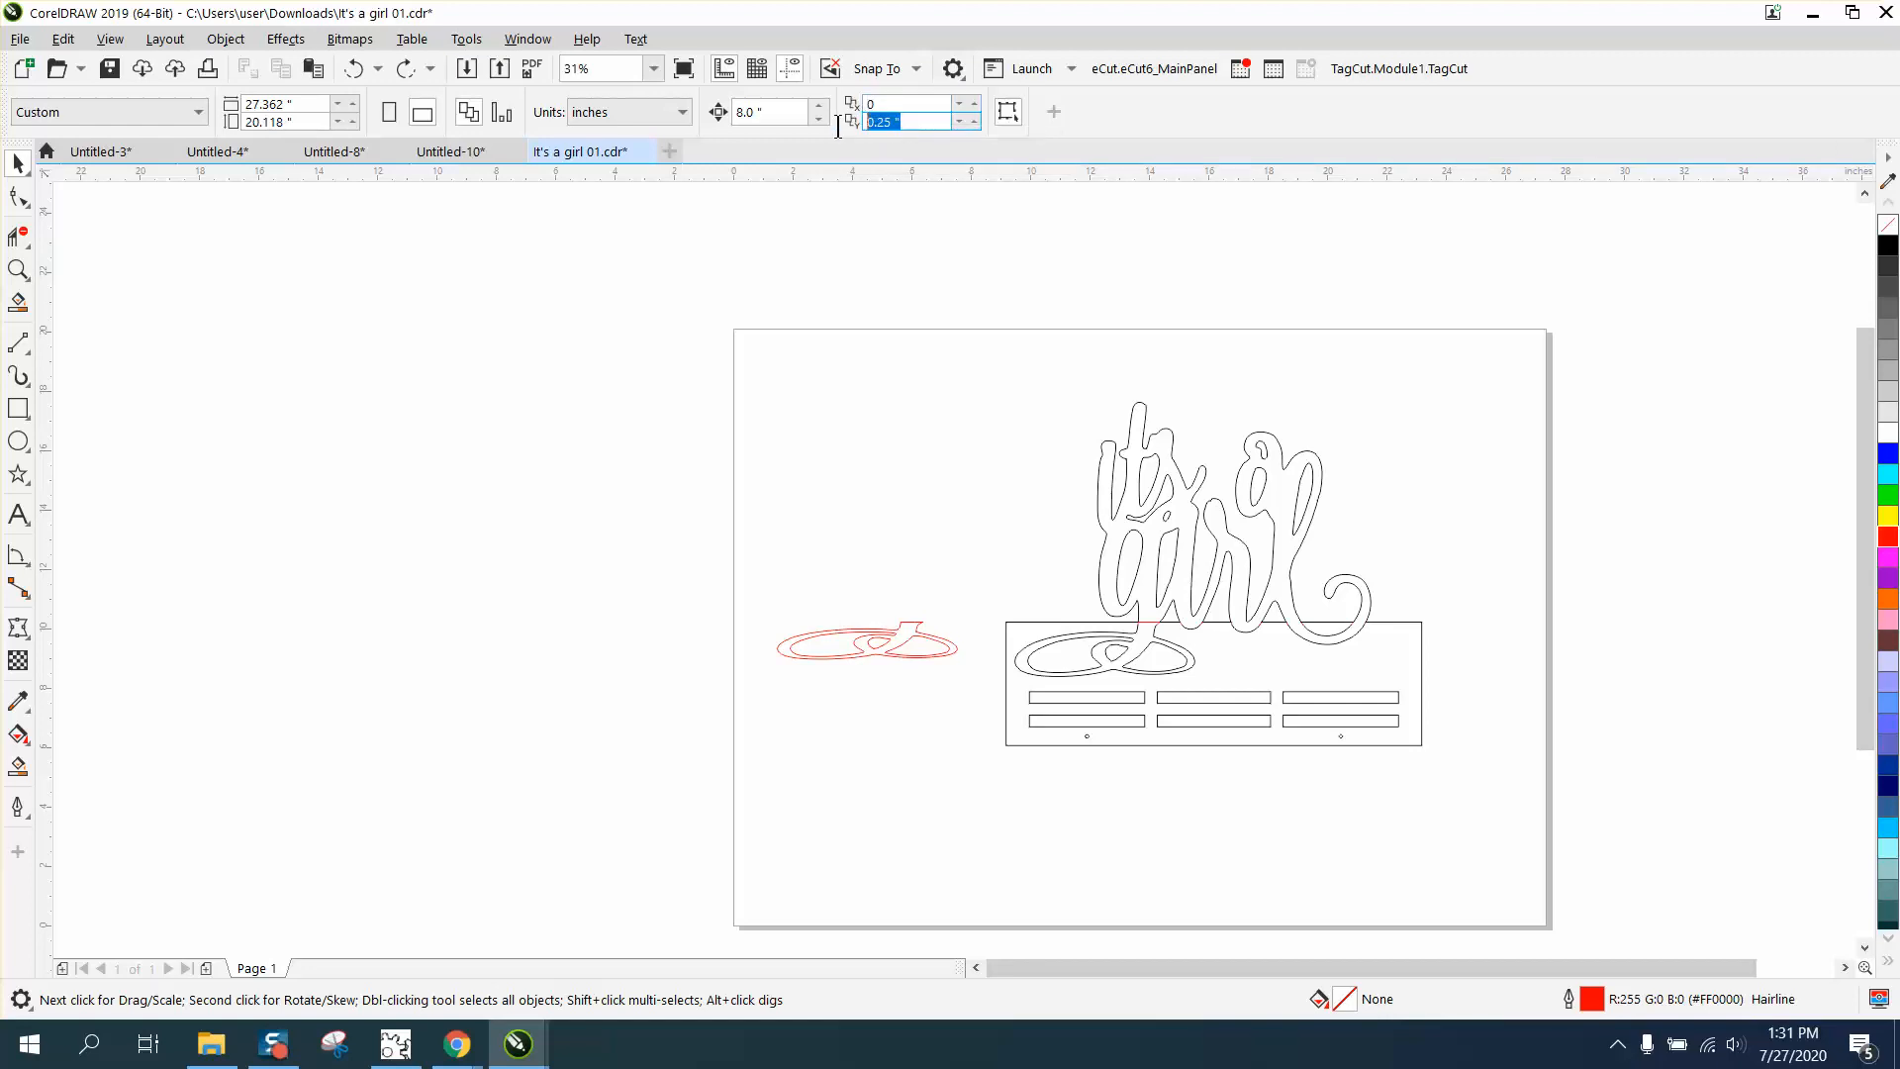
{"action": "type", "text": "0"}
{"action": "key", "text": "Return"}
- Duplicate the complete lettering and base in place and nudge the copy 16 in to the right
{"action": "left_click_drag", "start_coordinate": [1464, 824], "coordinate": [1468, 823]}
{"action": "key", "text": "ctrl+d"}
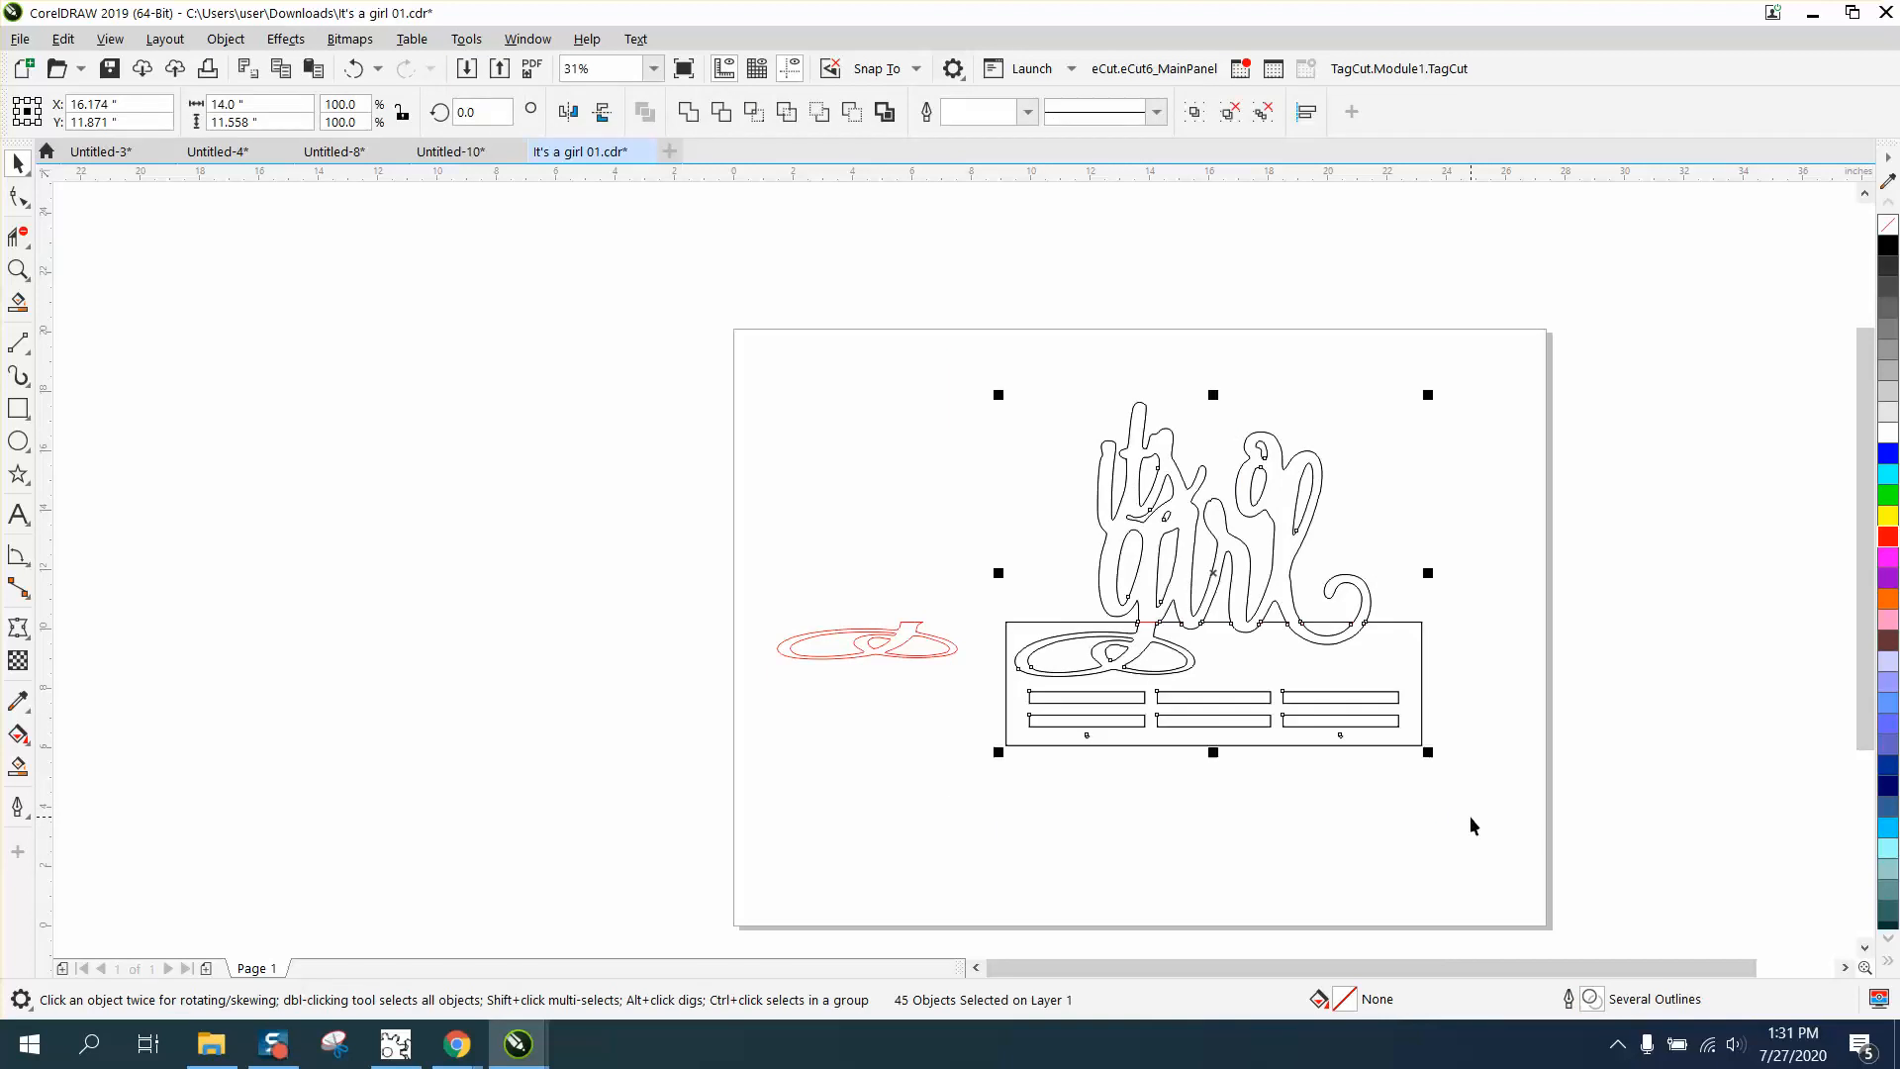
{"action": "key", "text": "Right"}
{"action": "key", "text": "Right"}
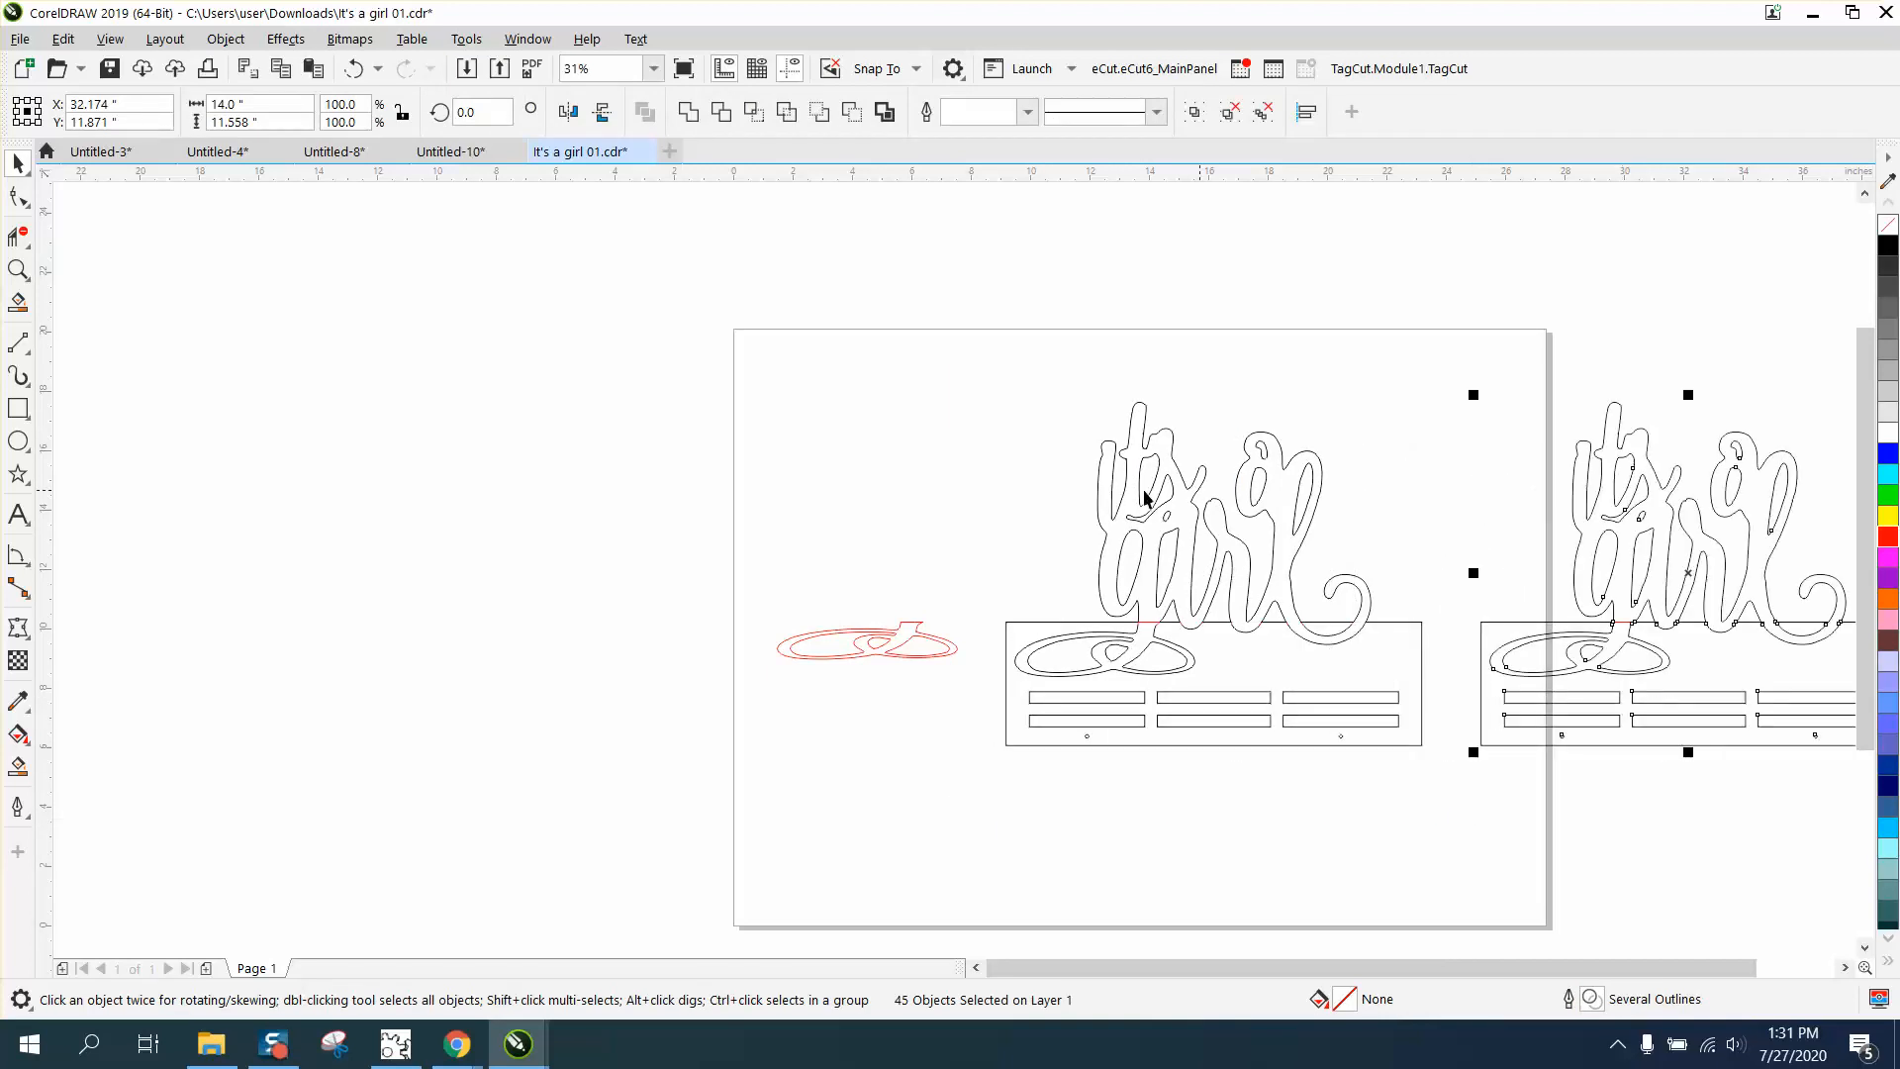
- Delete the original black flourish curves one by one from the first sign's base rectangle
{"action": "left_click", "coordinate": [1103, 656]}
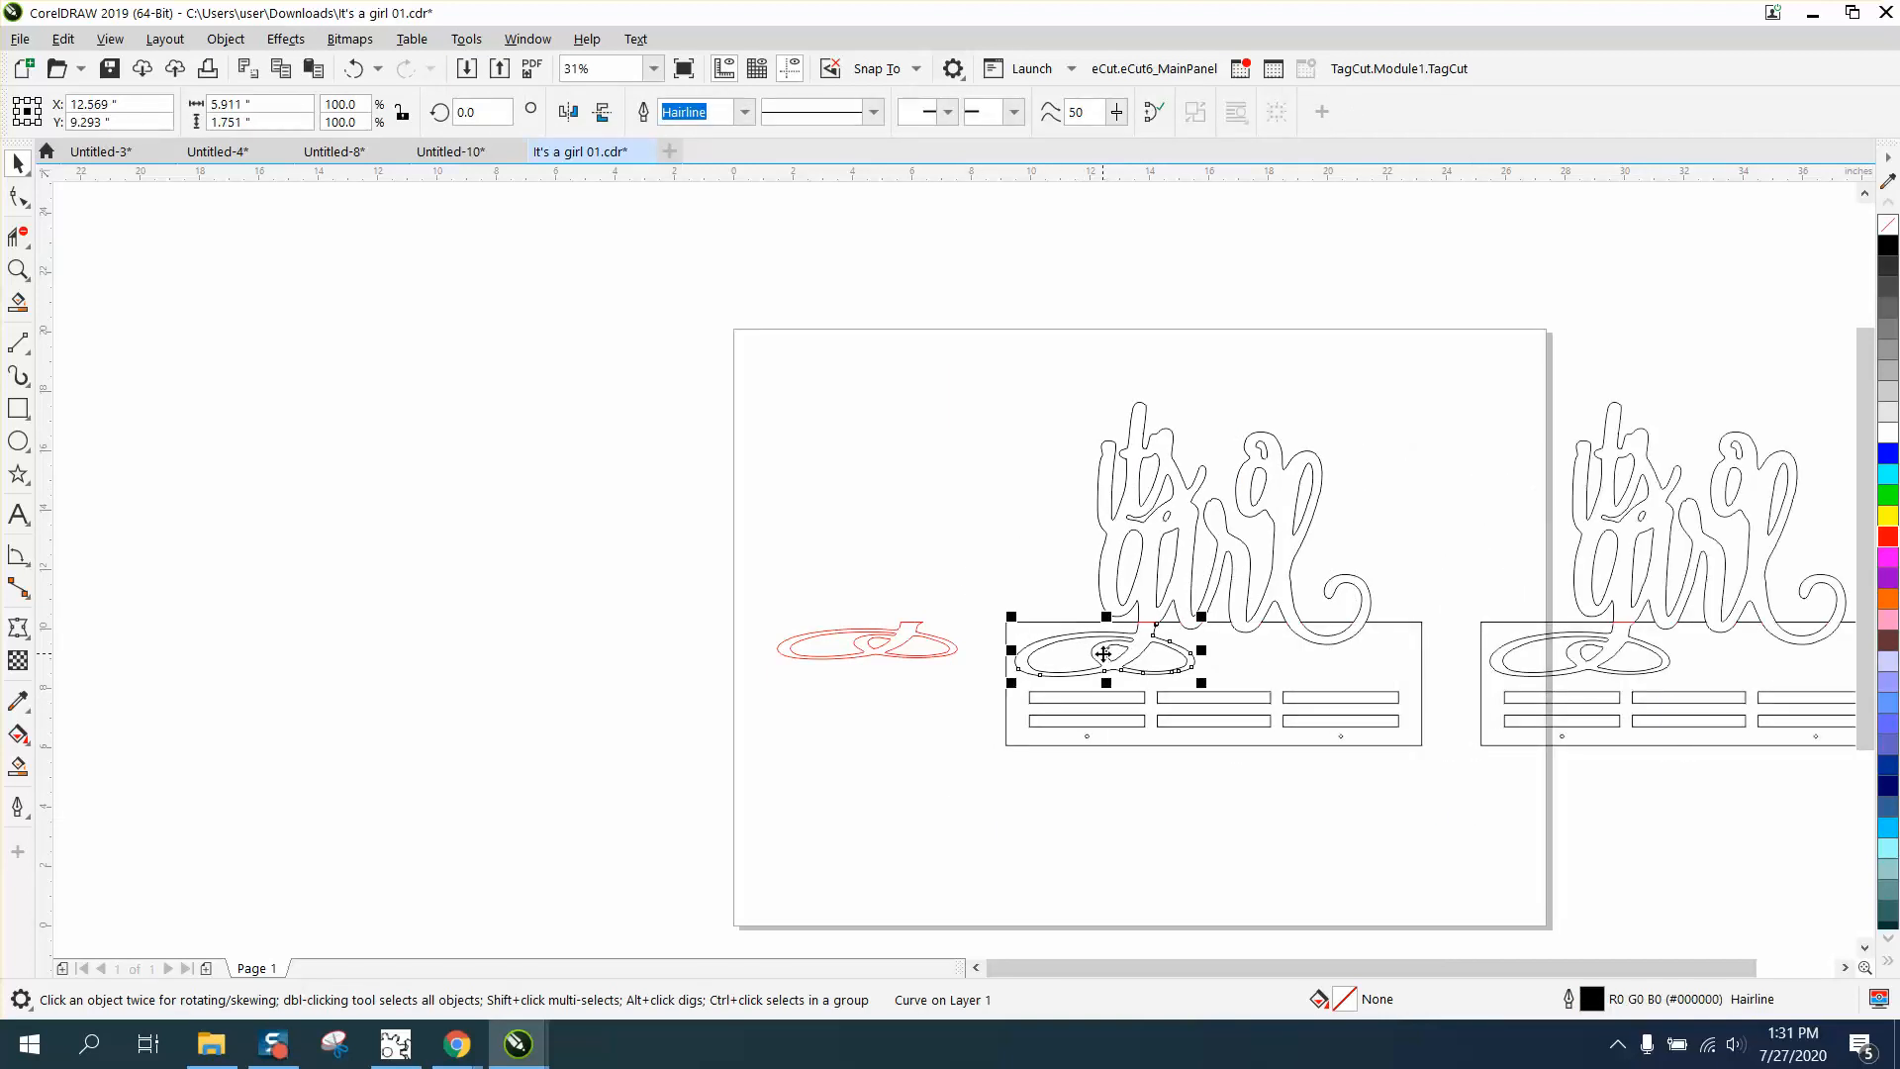
{"action": "key", "text": "Delete"}
{"action": "left_click", "coordinate": [1127, 651]}
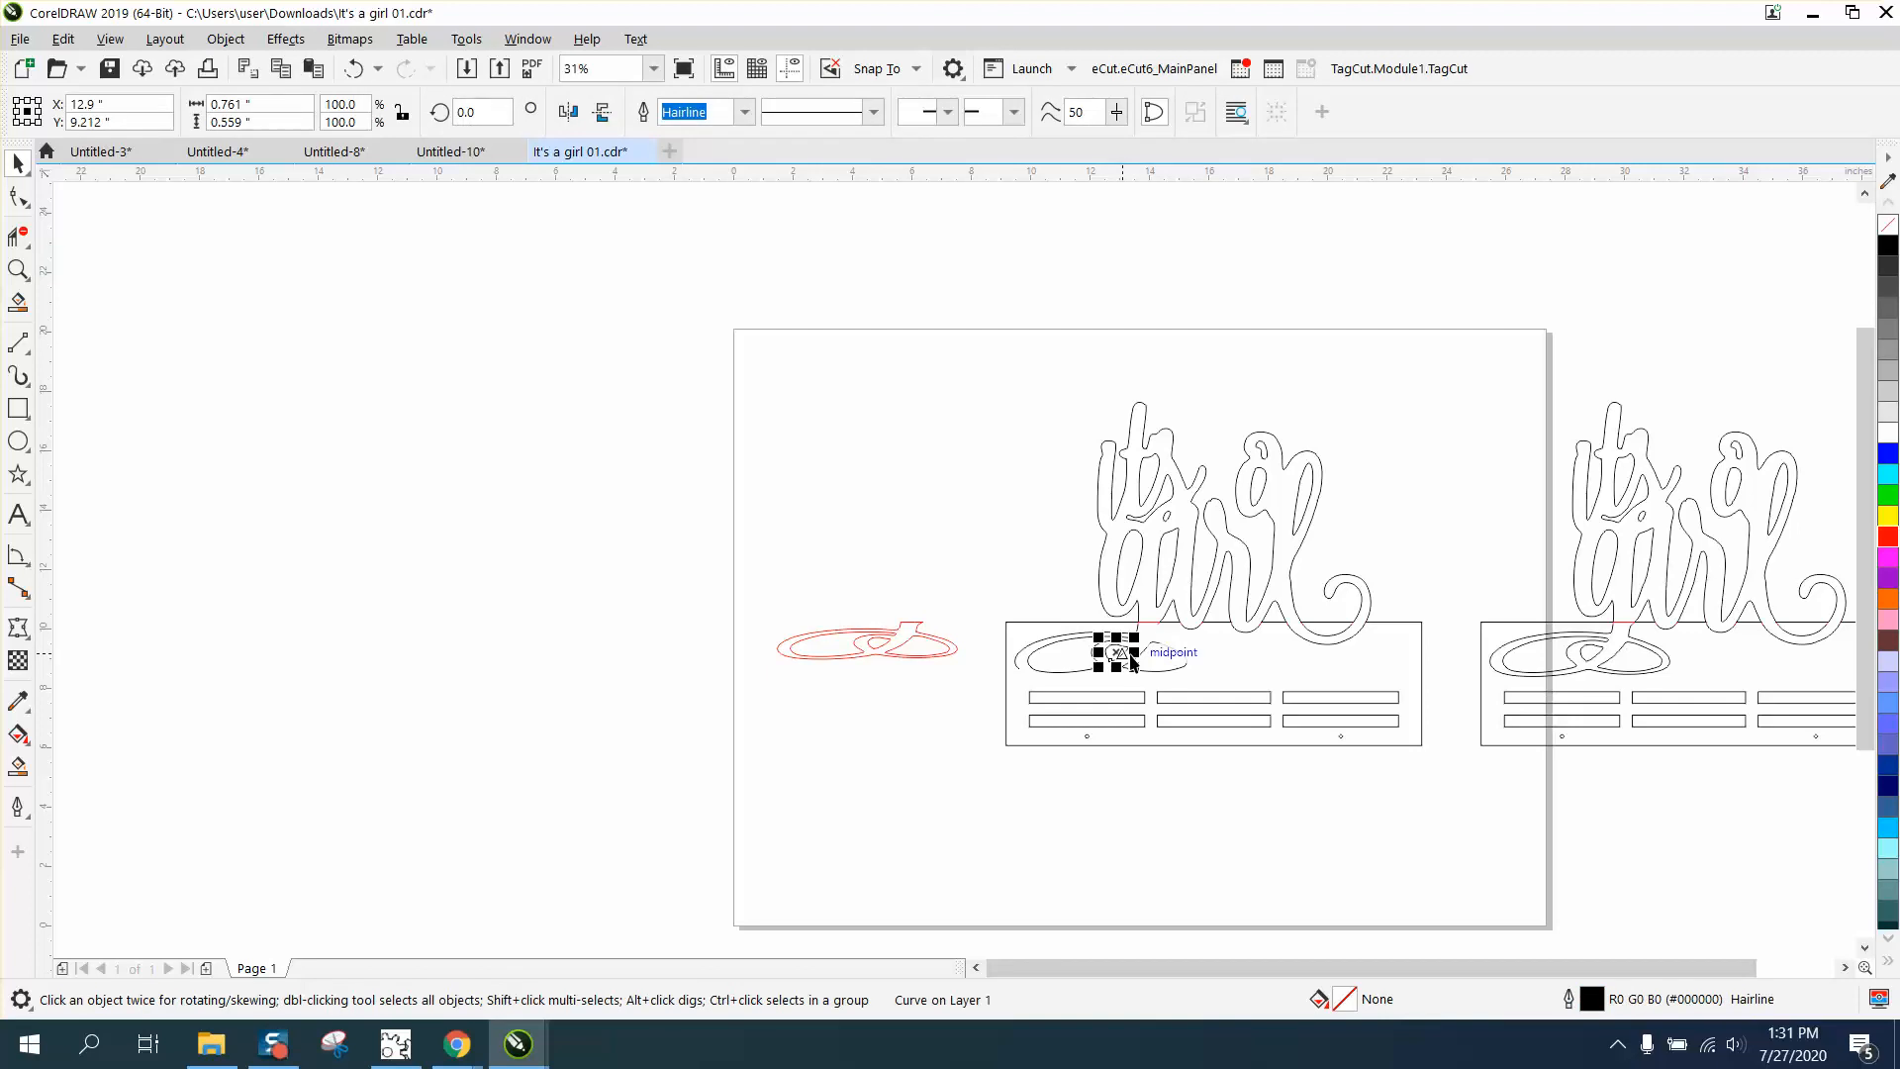
{"action": "key", "text": "Delete"}
{"action": "left_click", "coordinate": [1101, 643]}
{"action": "key", "text": "Delete"}
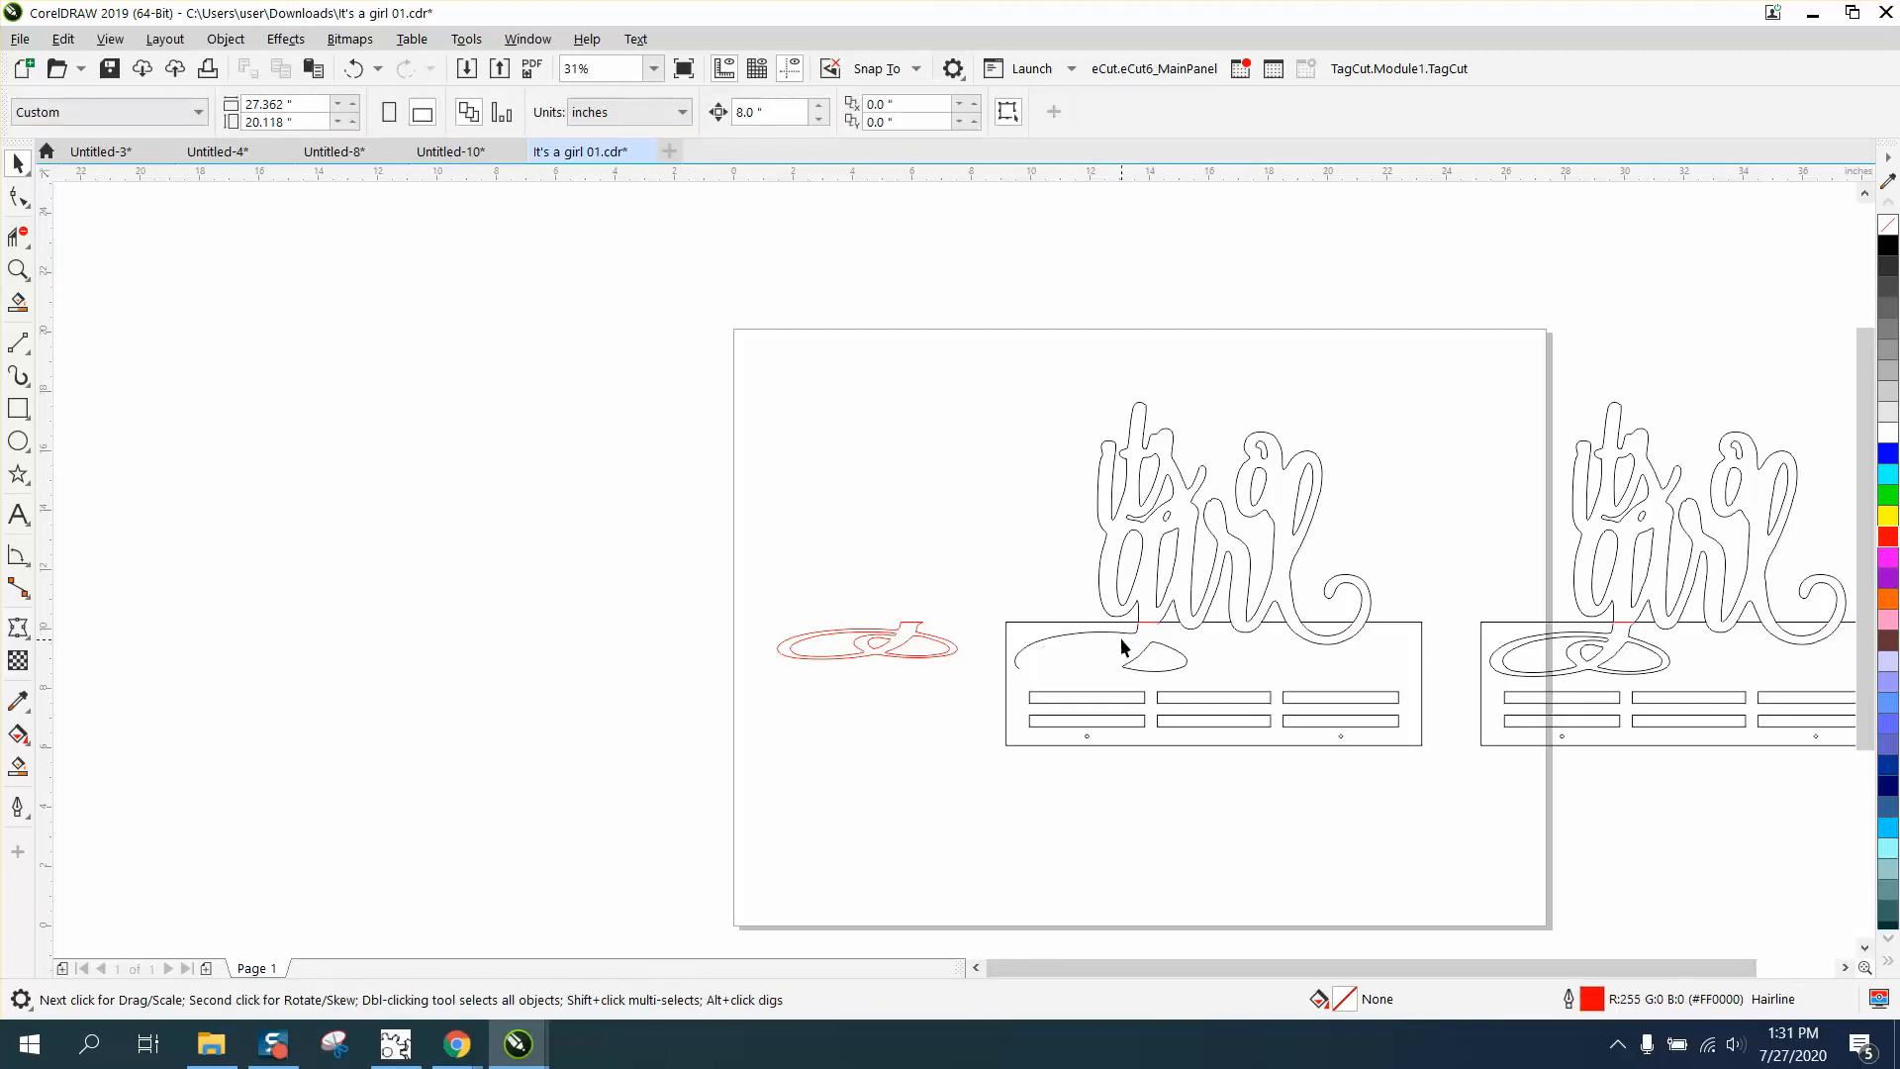
{"action": "left_click", "coordinate": [1124, 642]}
{"action": "key", "text": "Delete"}
{"action": "left_click", "coordinate": [1159, 658]}
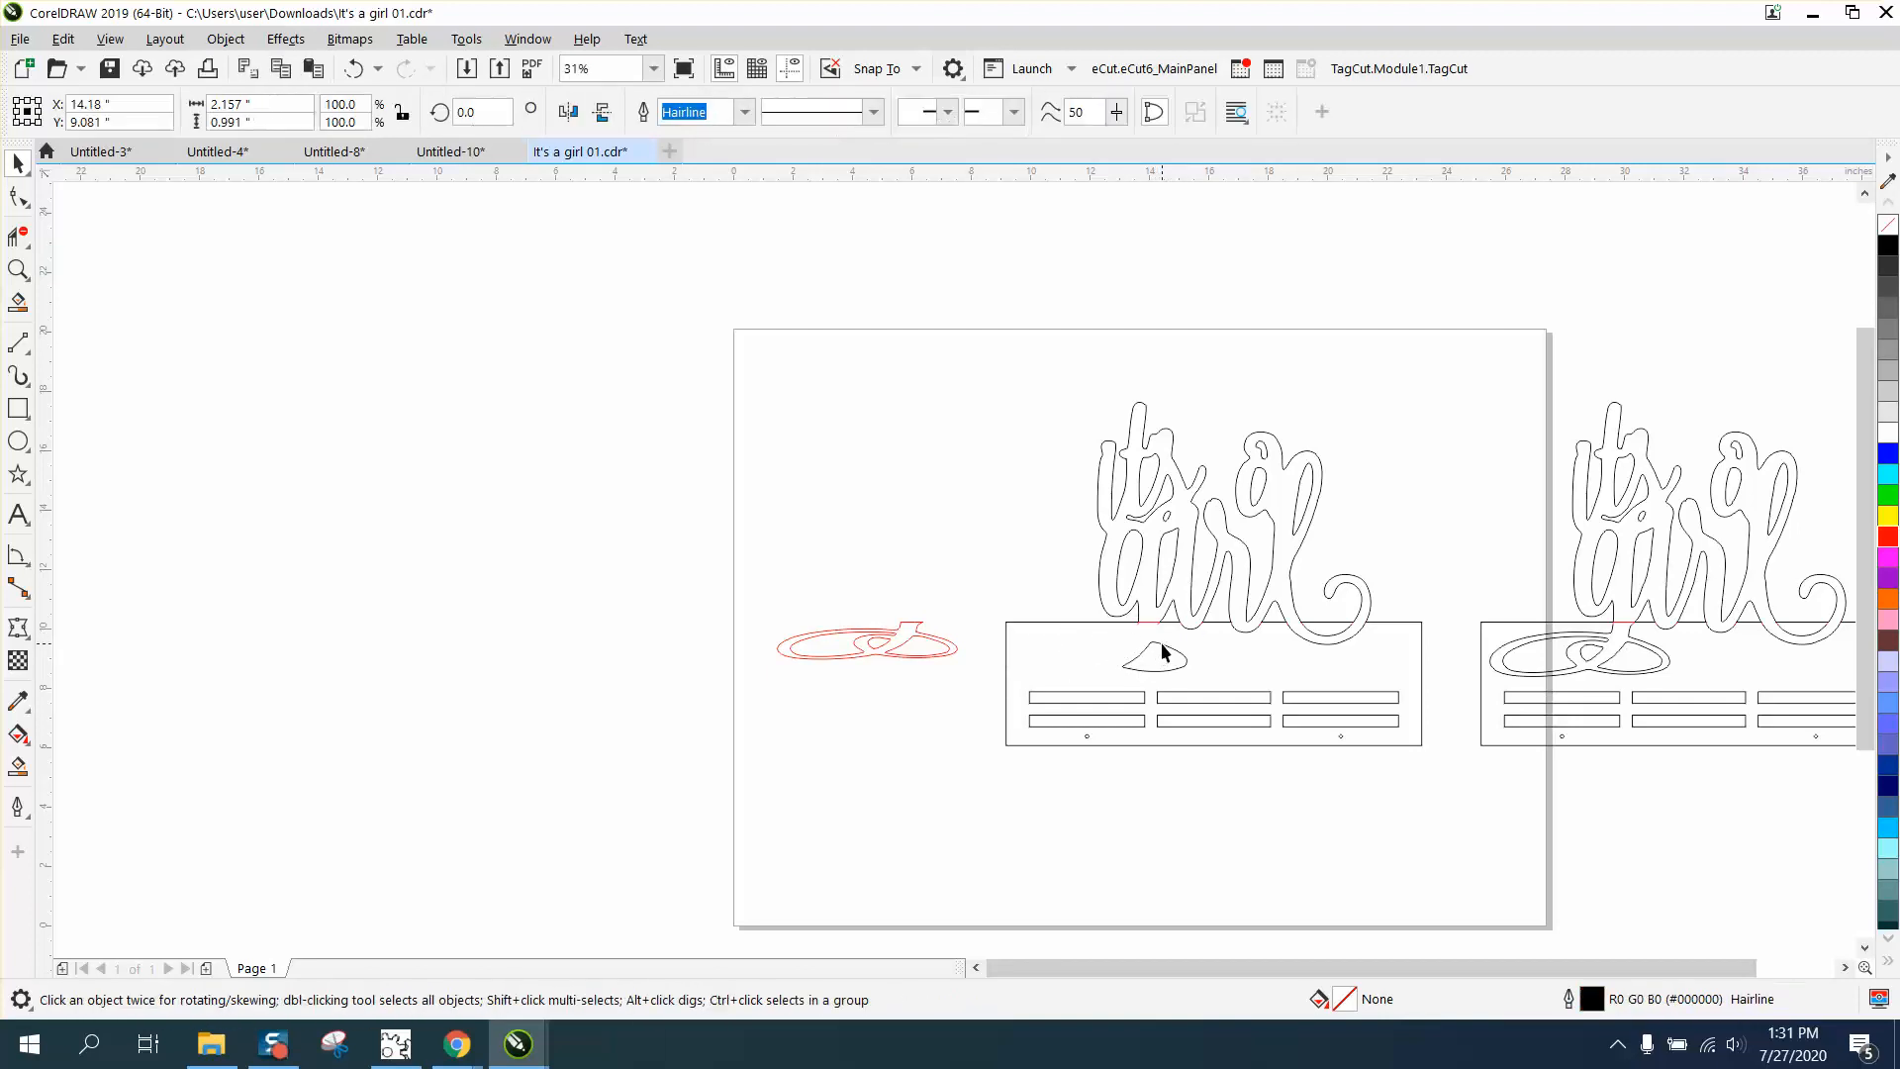
{"action": "key", "text": "Delete"}
- Apply a one-step outside contour with a 0.05 in offset to the separated red flourish
{"action": "left_click", "coordinate": [942, 648]}
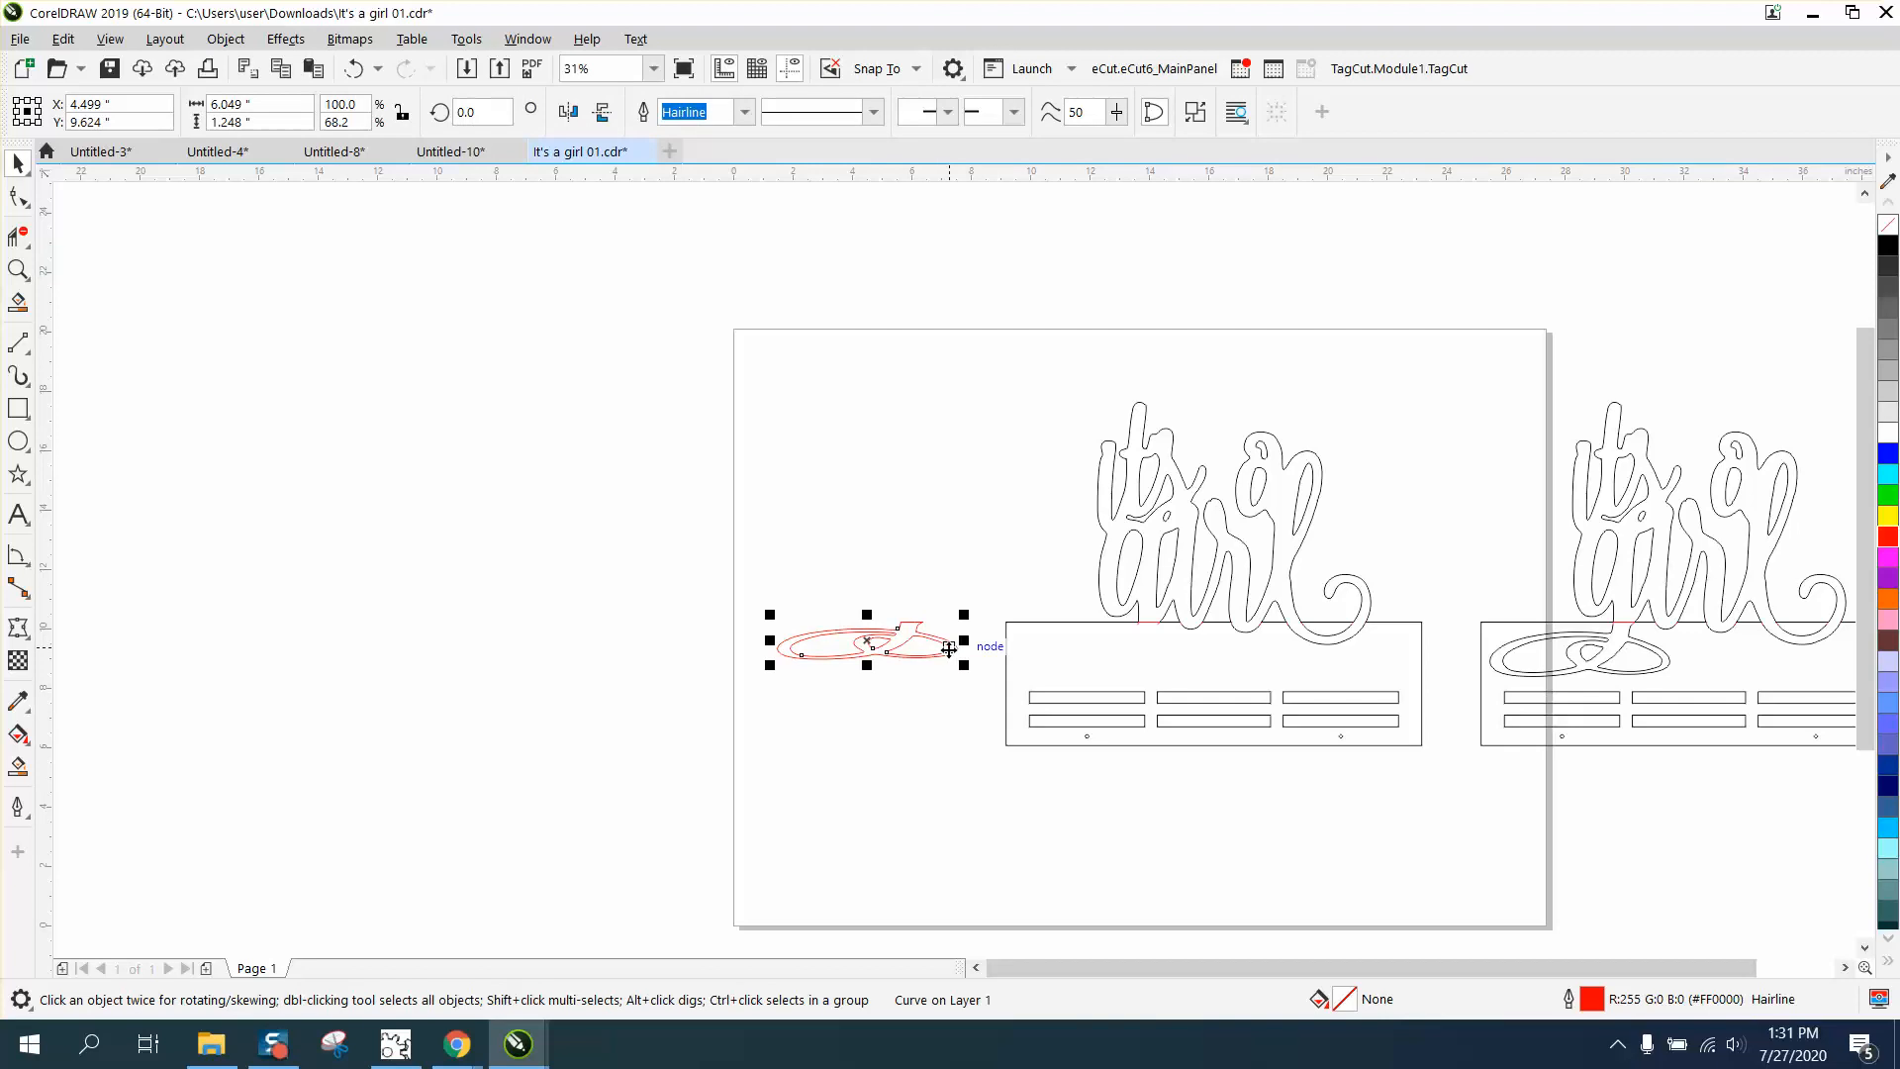
{"action": "left_click", "coordinate": [17, 271]}
{"action": "left_click_drag", "start_coordinate": [648, 540], "coordinate": [1027, 793]}
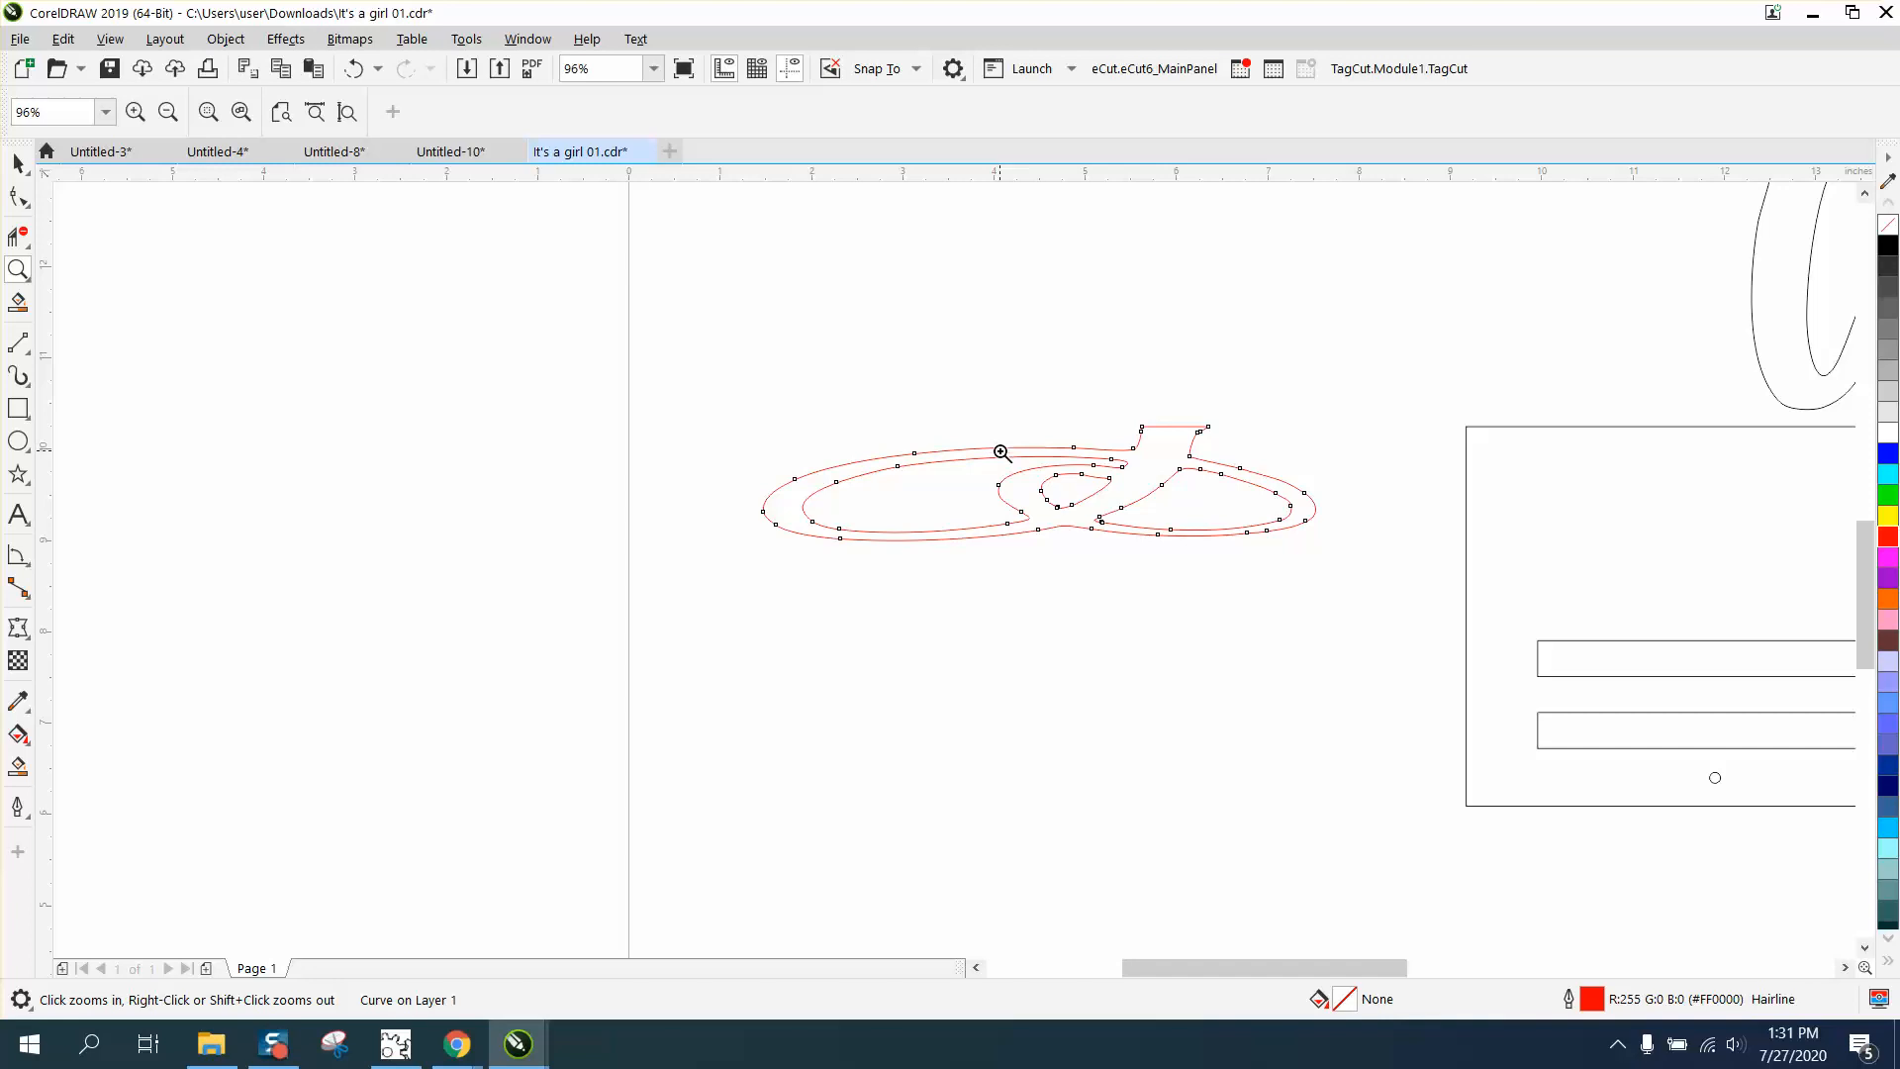
{"action": "left_click", "coordinate": [18, 163]}
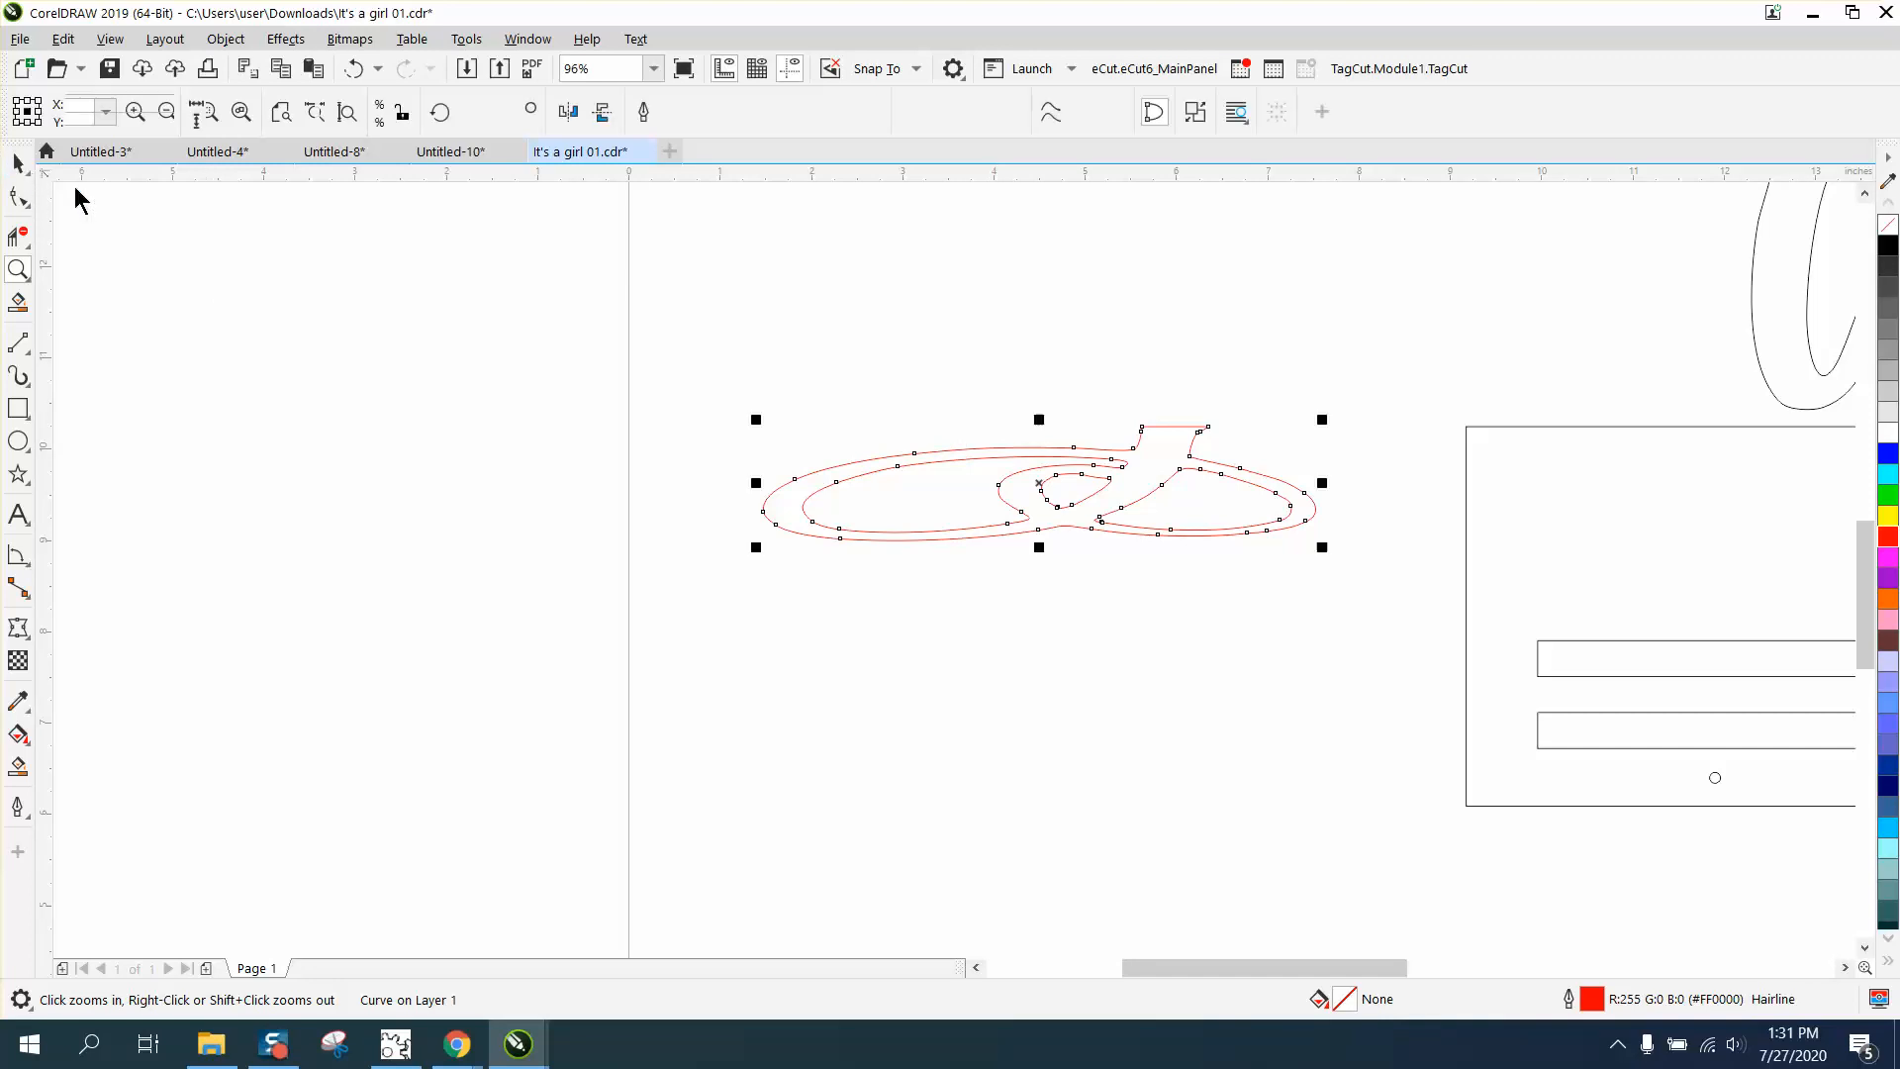
{"action": "left_click", "coordinate": [285, 41]}
{"action": "left_click", "coordinate": [354, 570]}
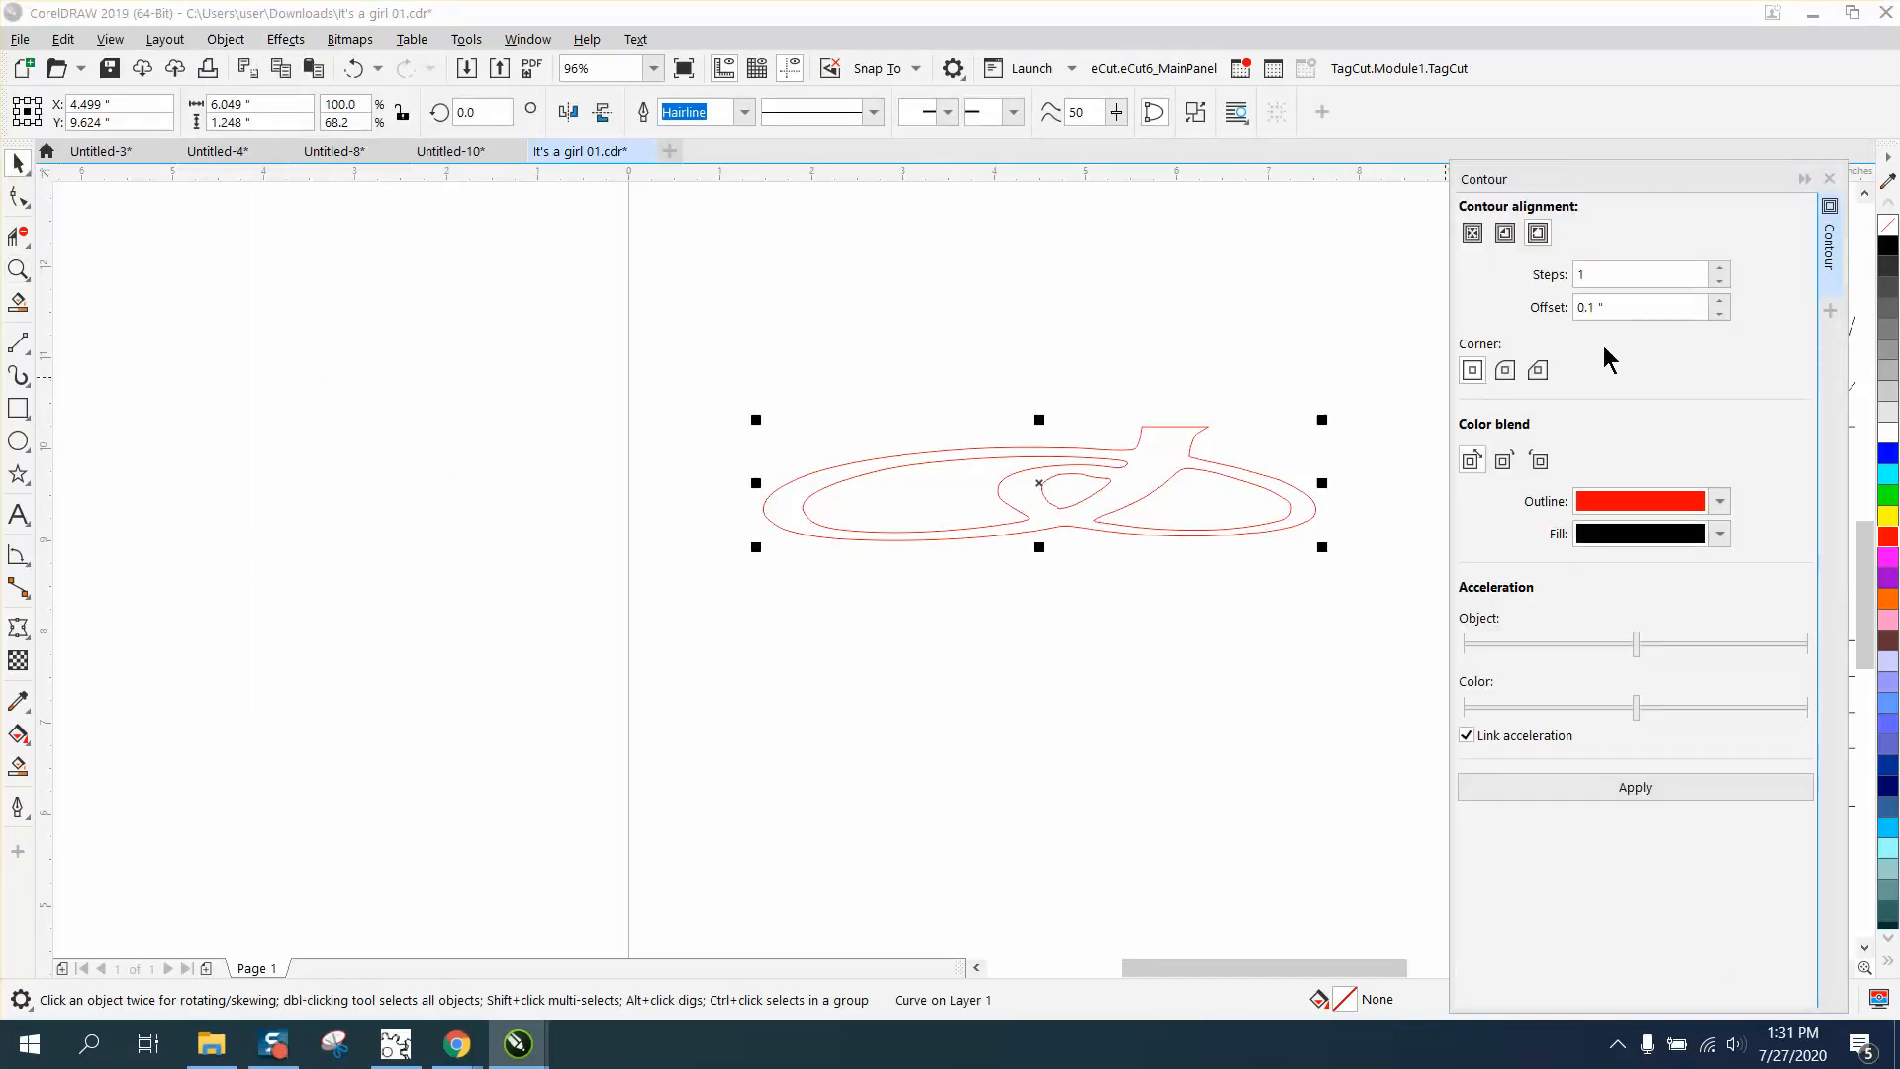
{"action": "left_click_drag", "start_coordinate": [1613, 307], "coordinate": [1559, 307]}
{"action": "type", "text": ".05"}
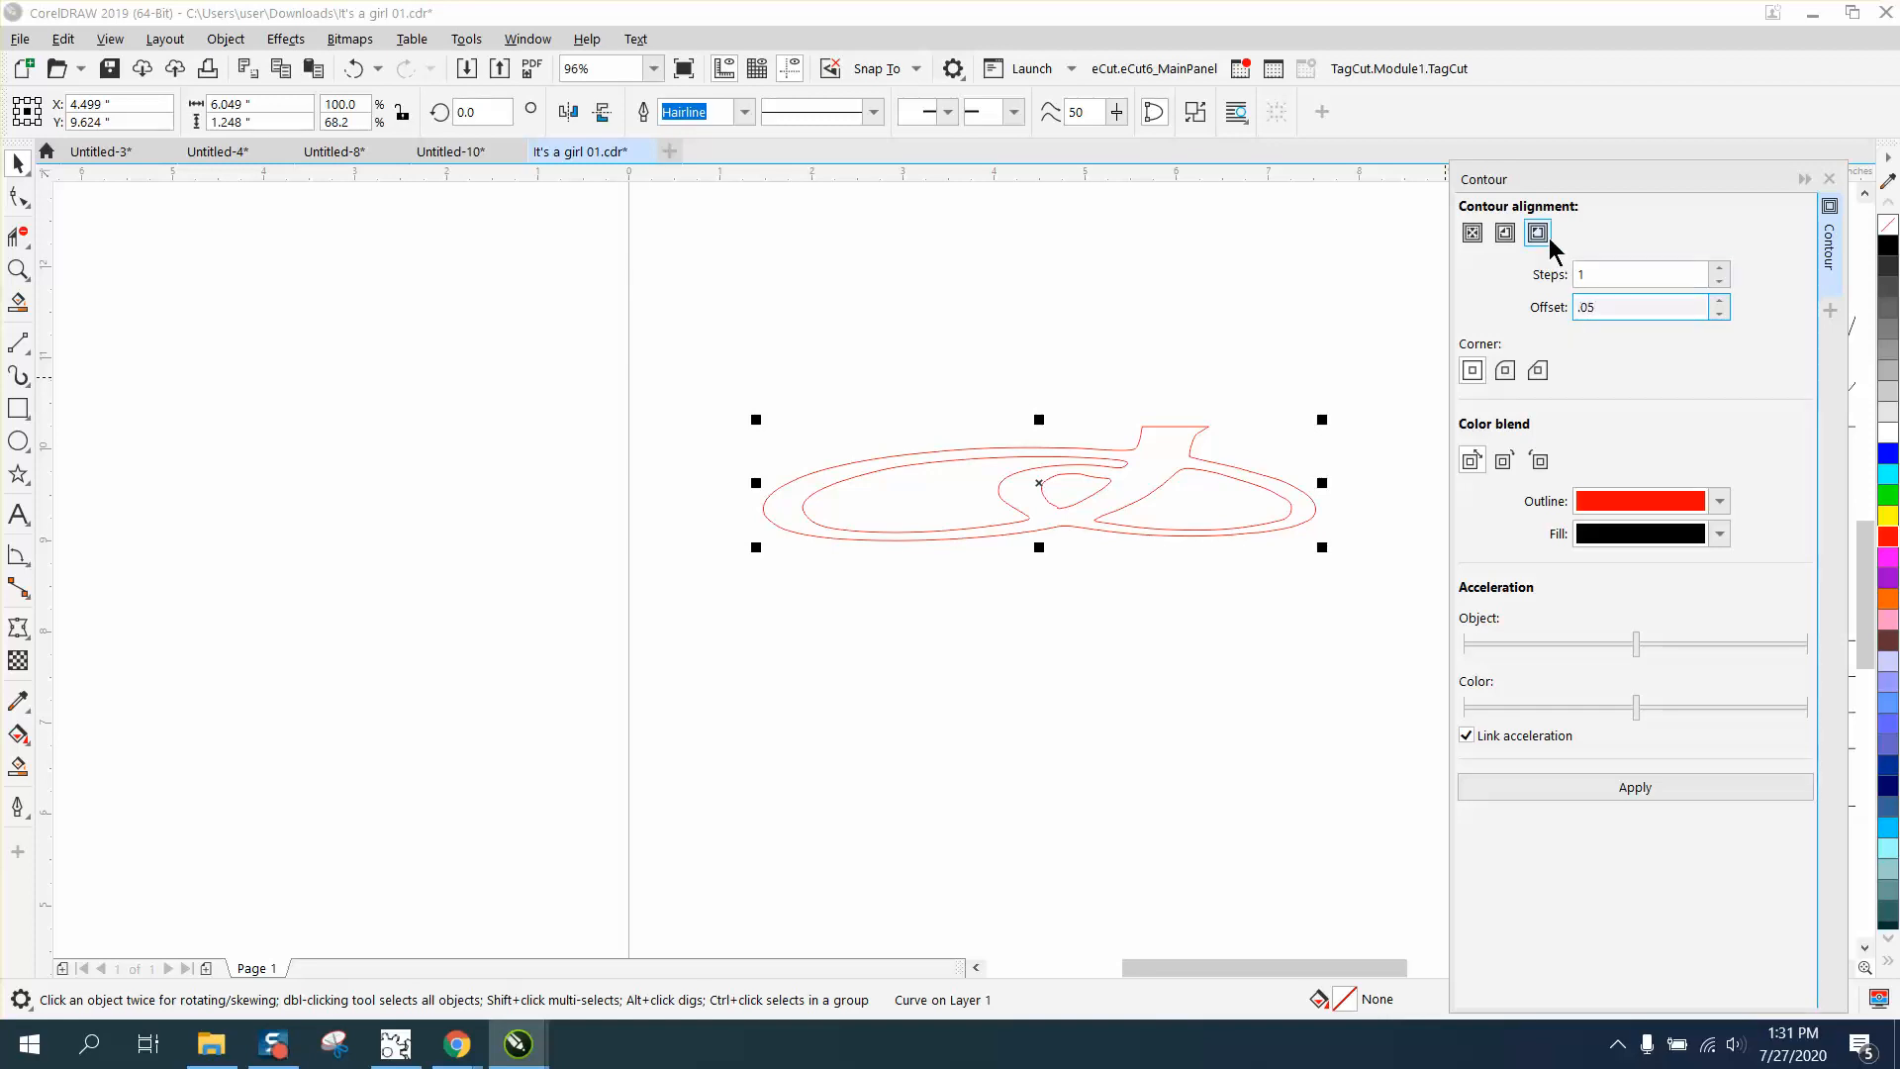
{"action": "left_click", "coordinate": [1544, 239]}
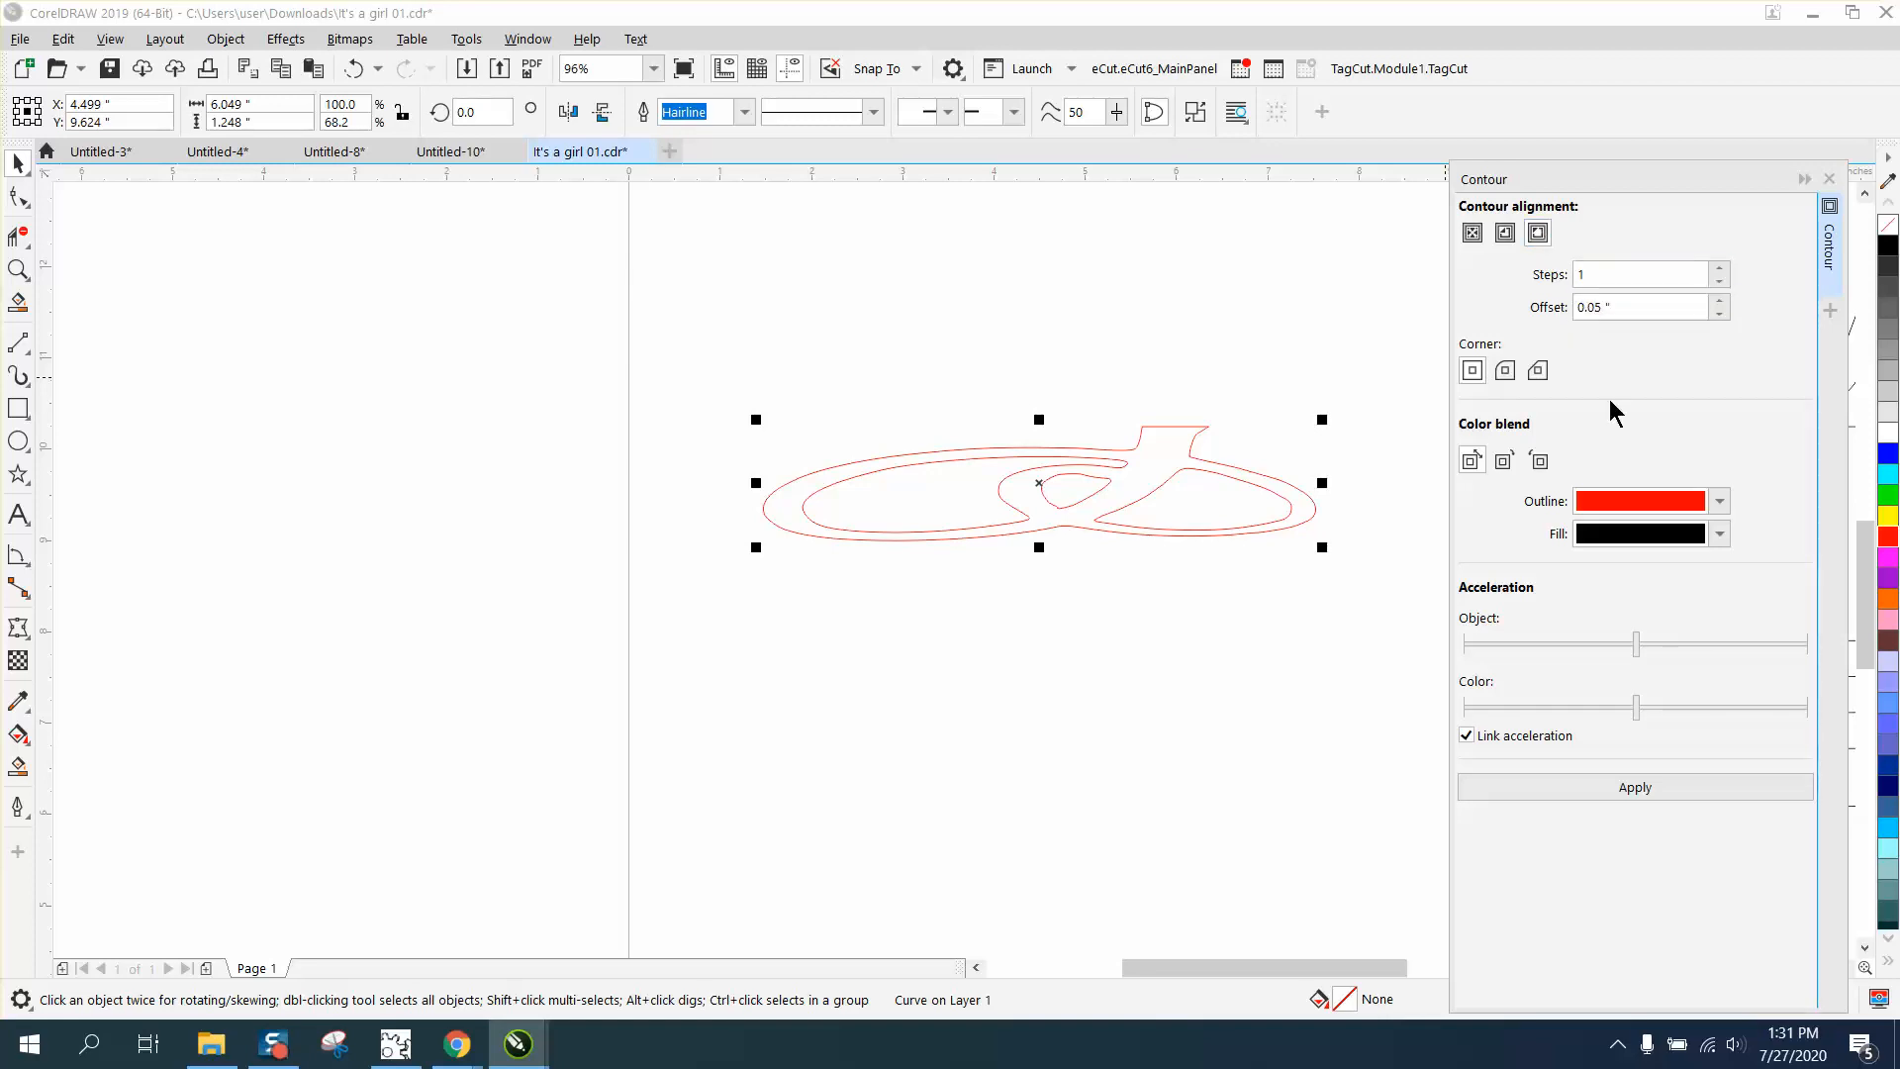
{"action": "left_click", "coordinate": [1655, 794]}
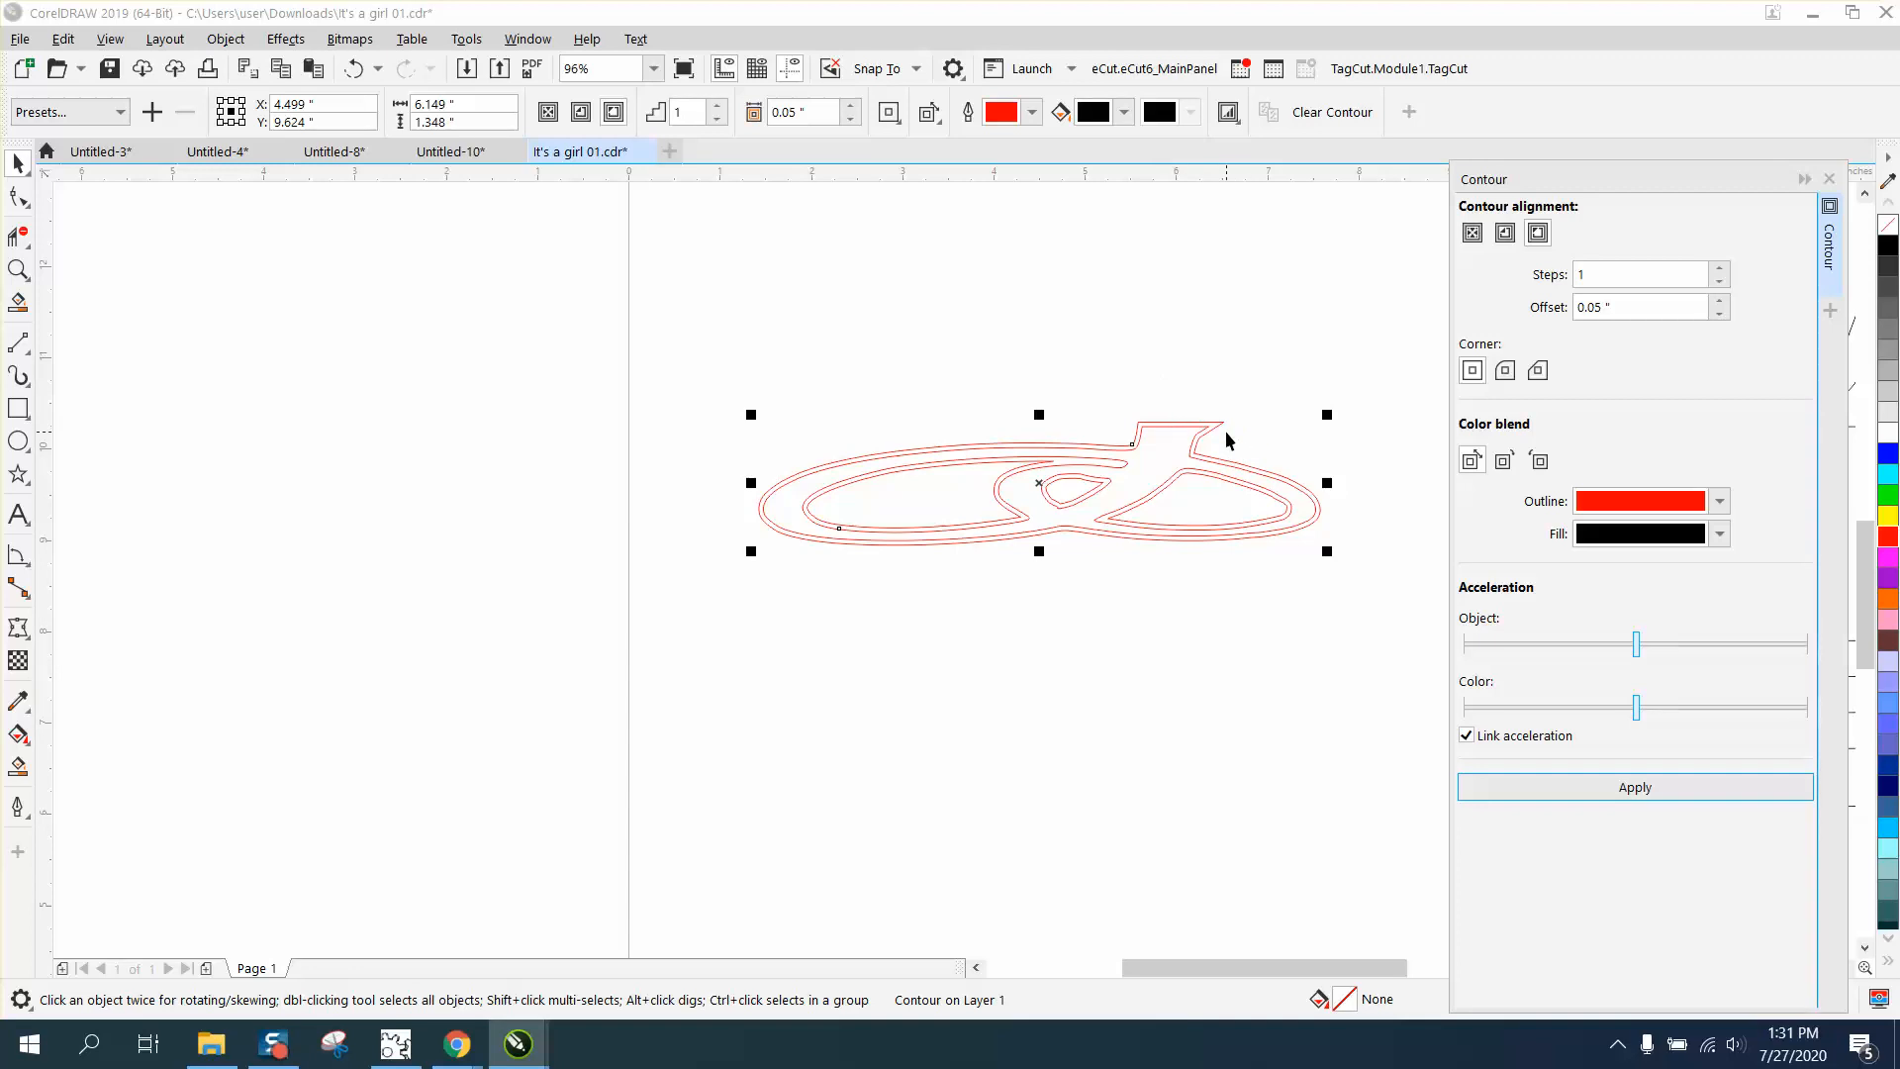
- Break the contour apart and nudge the original inner flourish 8 in to the left, off the page
{"action": "left_click", "coordinate": [226, 39]}
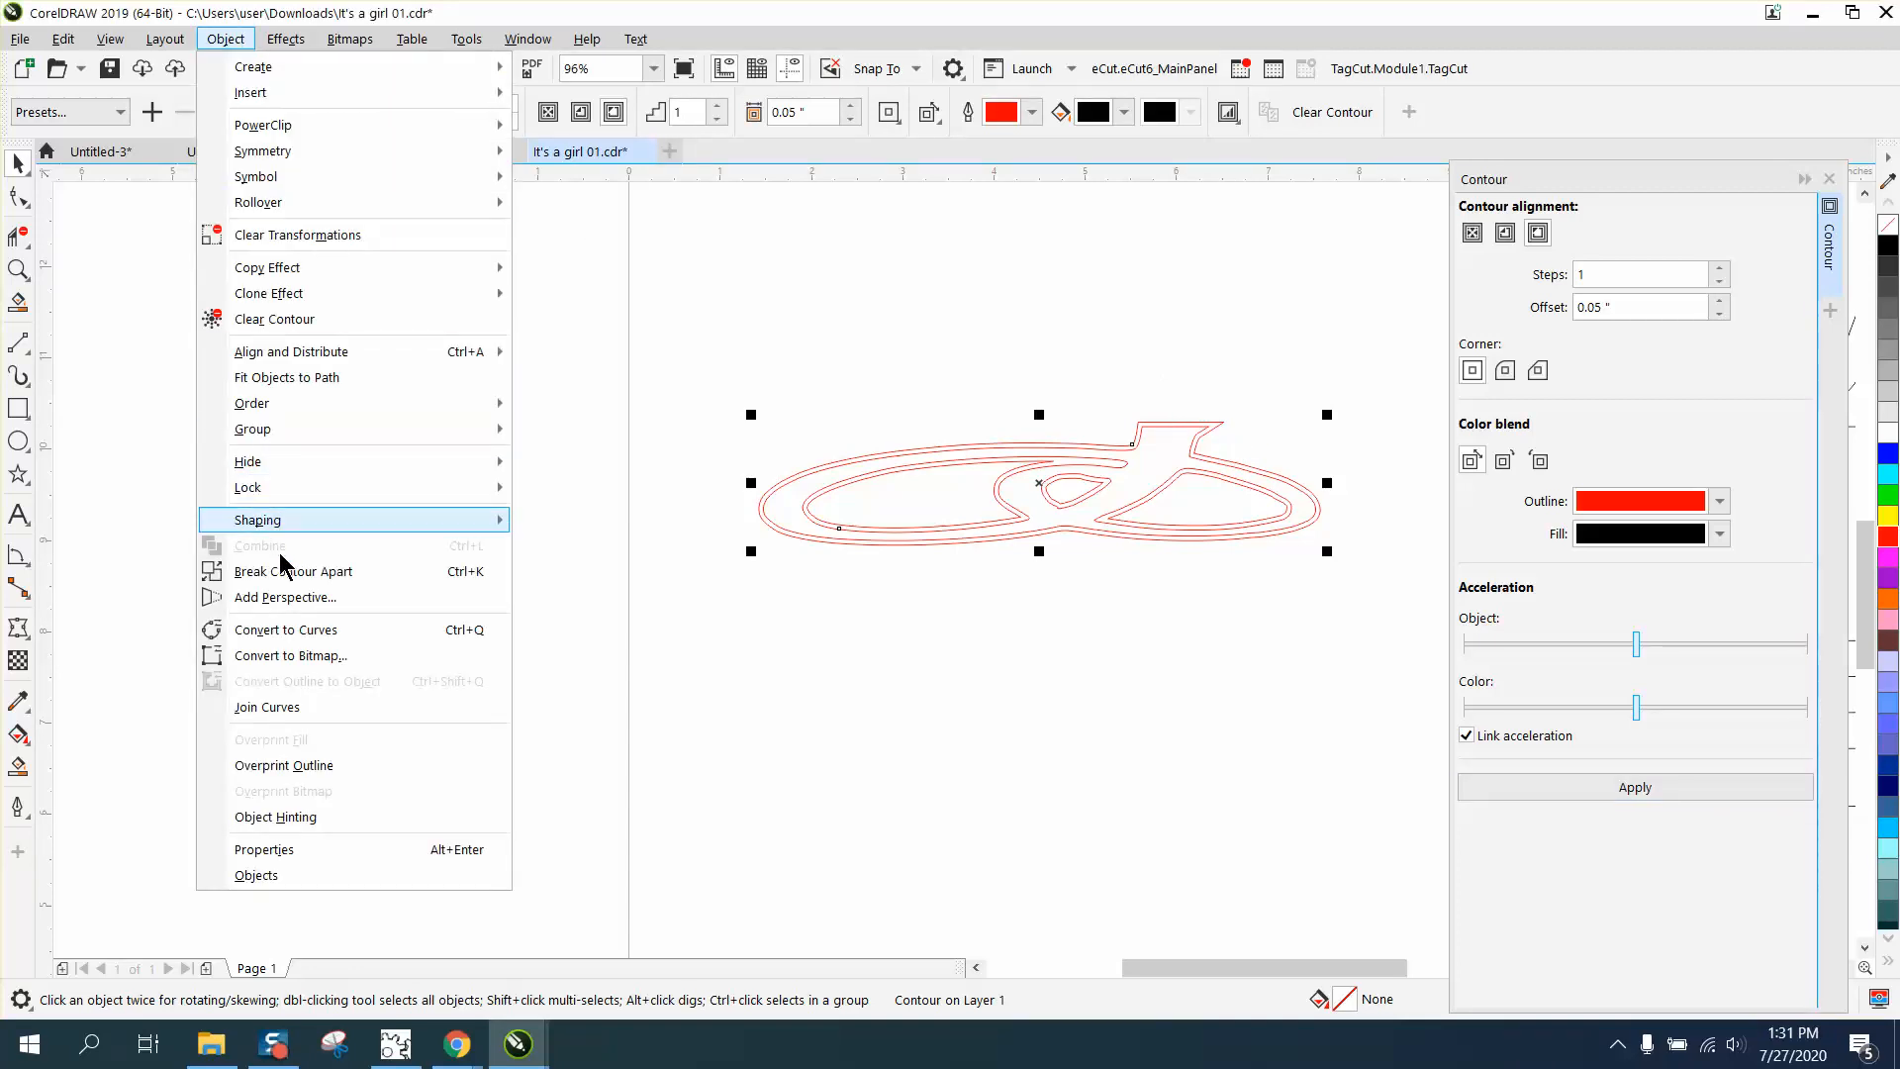
{"action": "left_click", "coordinate": [287, 571]}
{"action": "left_click", "coordinate": [785, 513]}
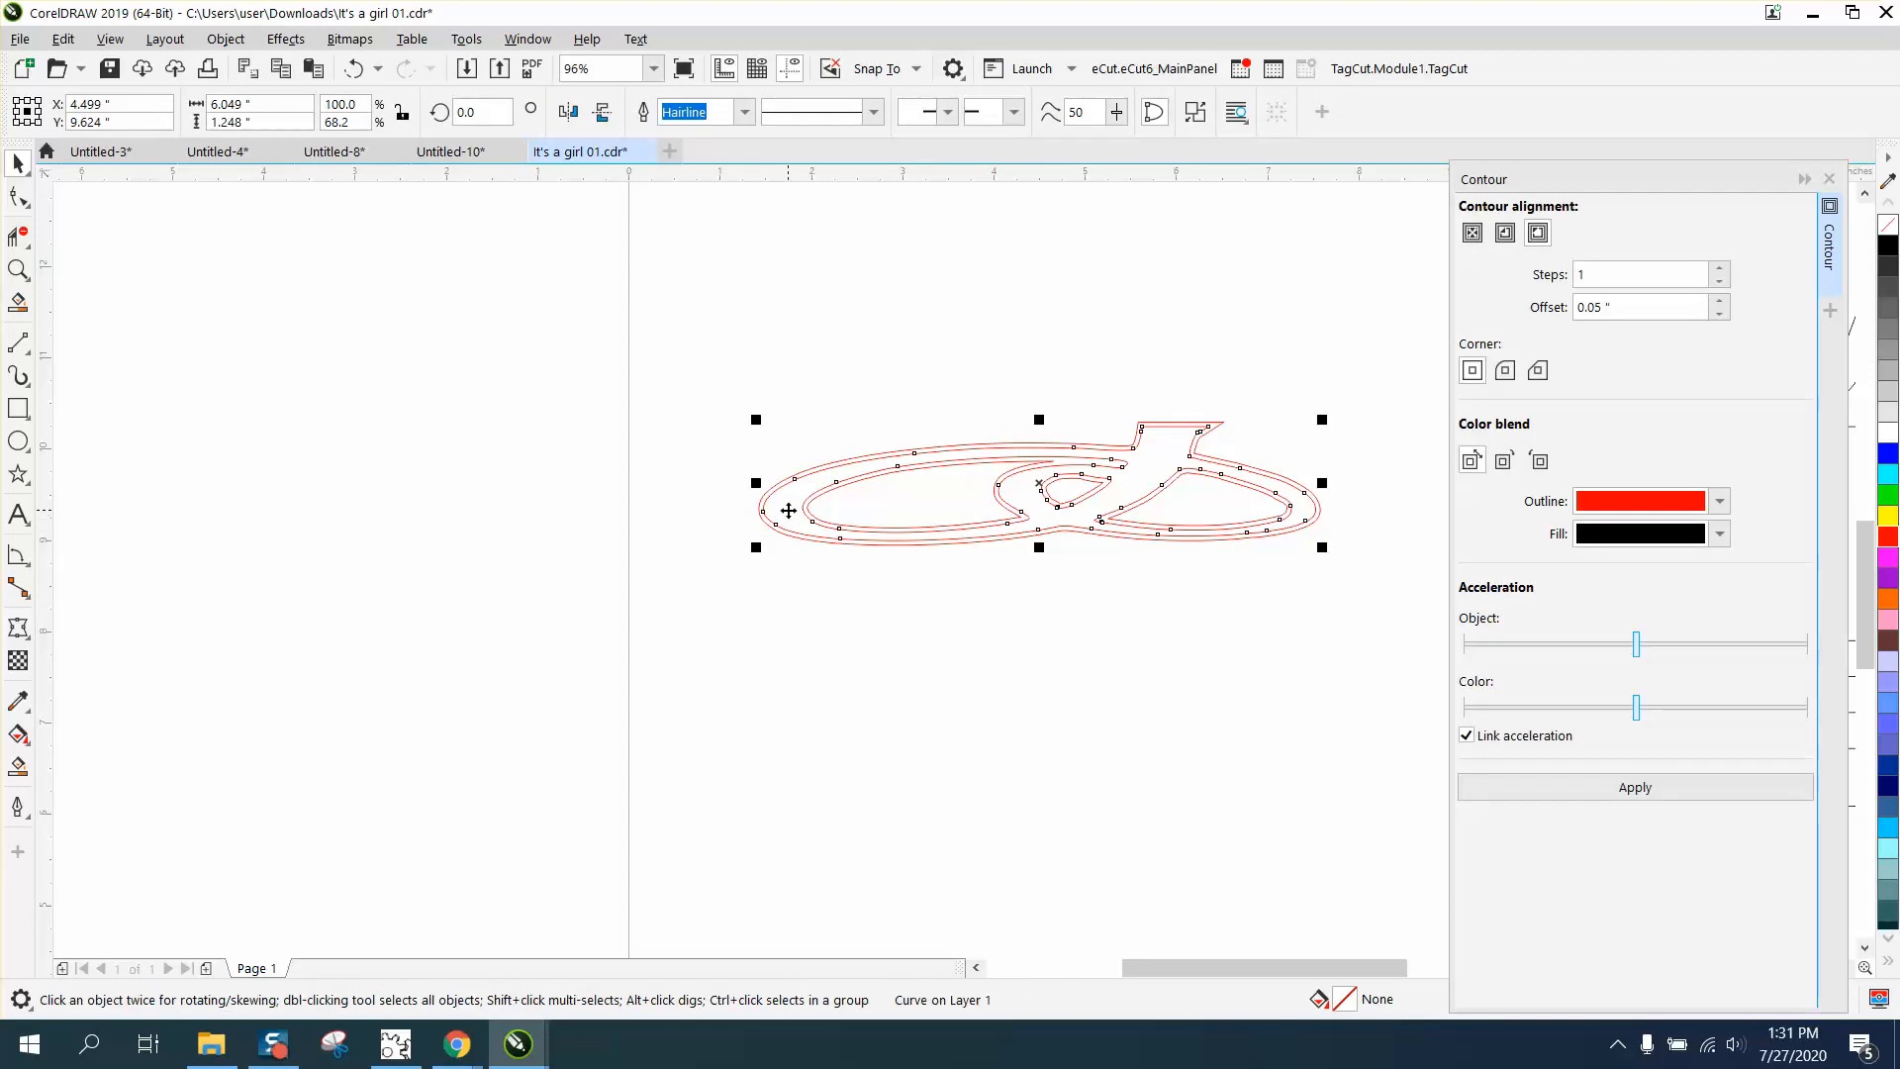
{"action": "key", "text": "Left"}
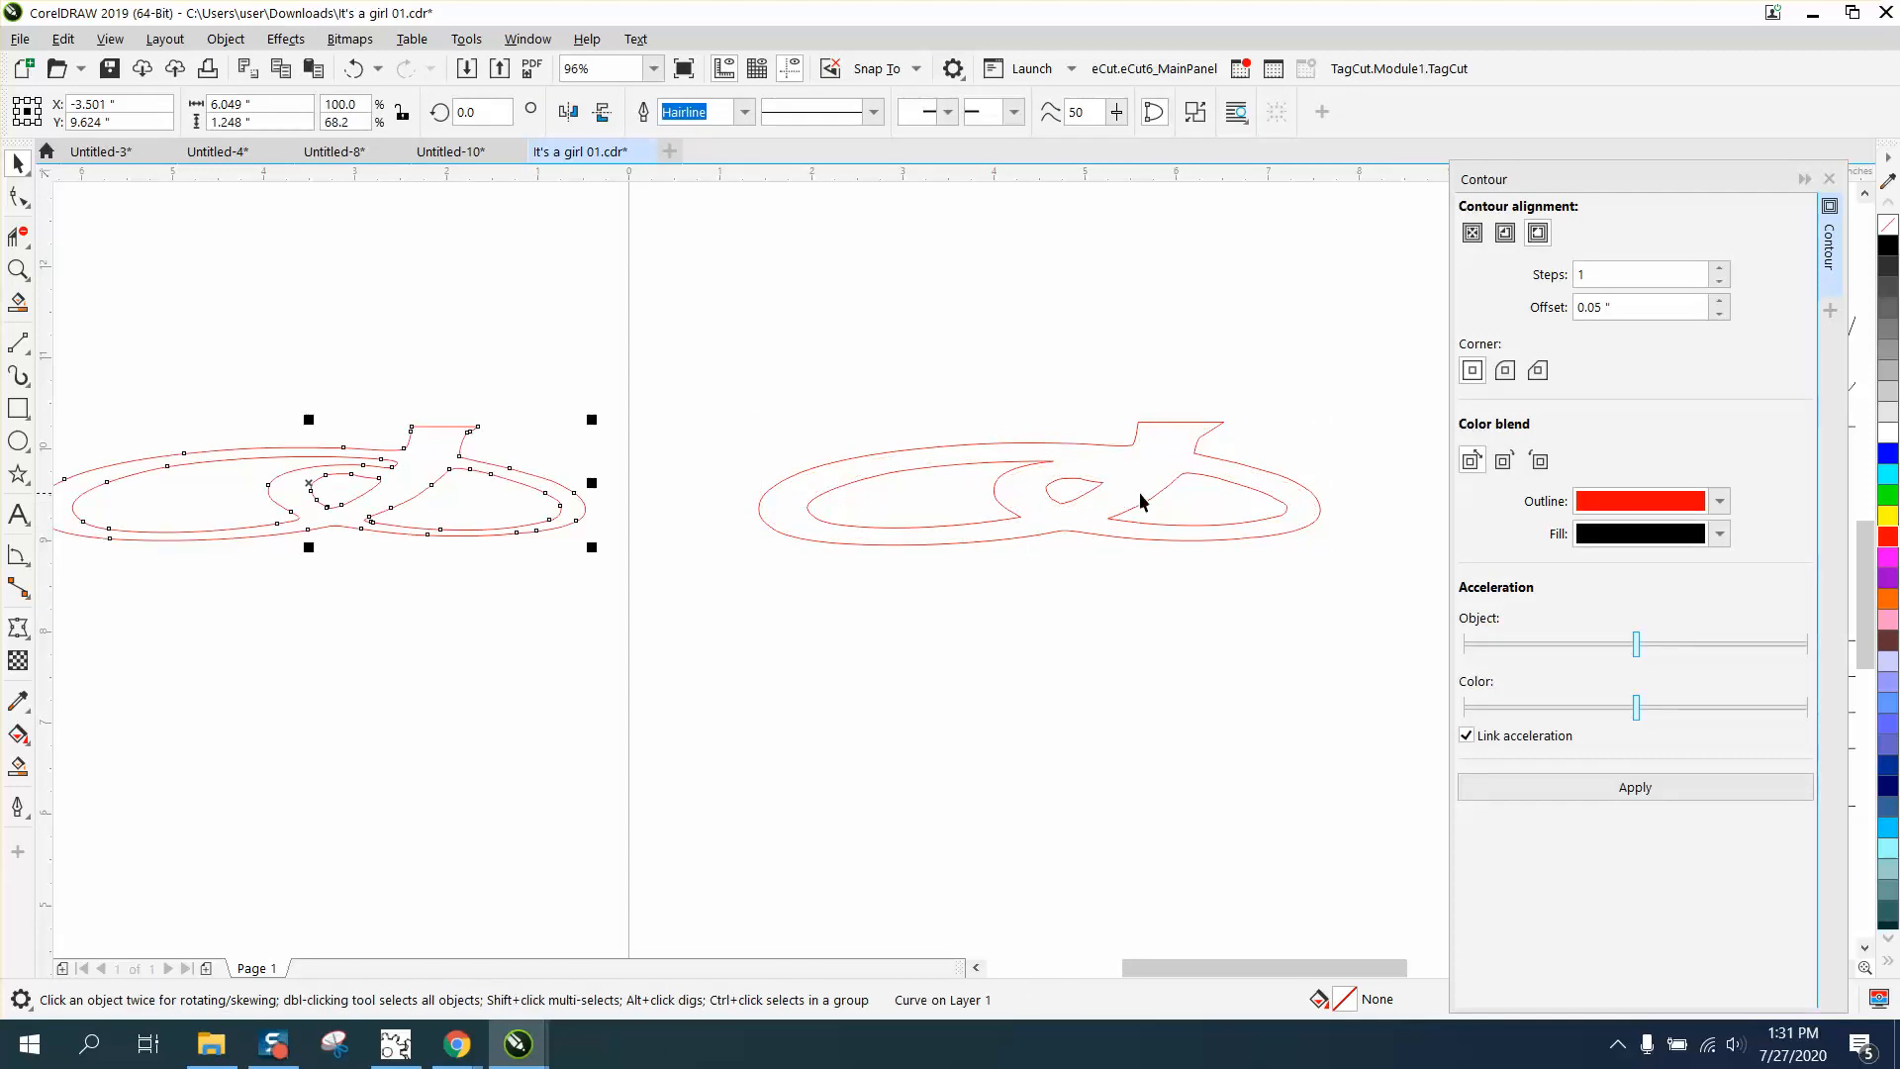
- Nudge the thickened contour flourish 8 in to the right onto the first sign's base
{"action": "left_click", "coordinate": [1141, 498]}
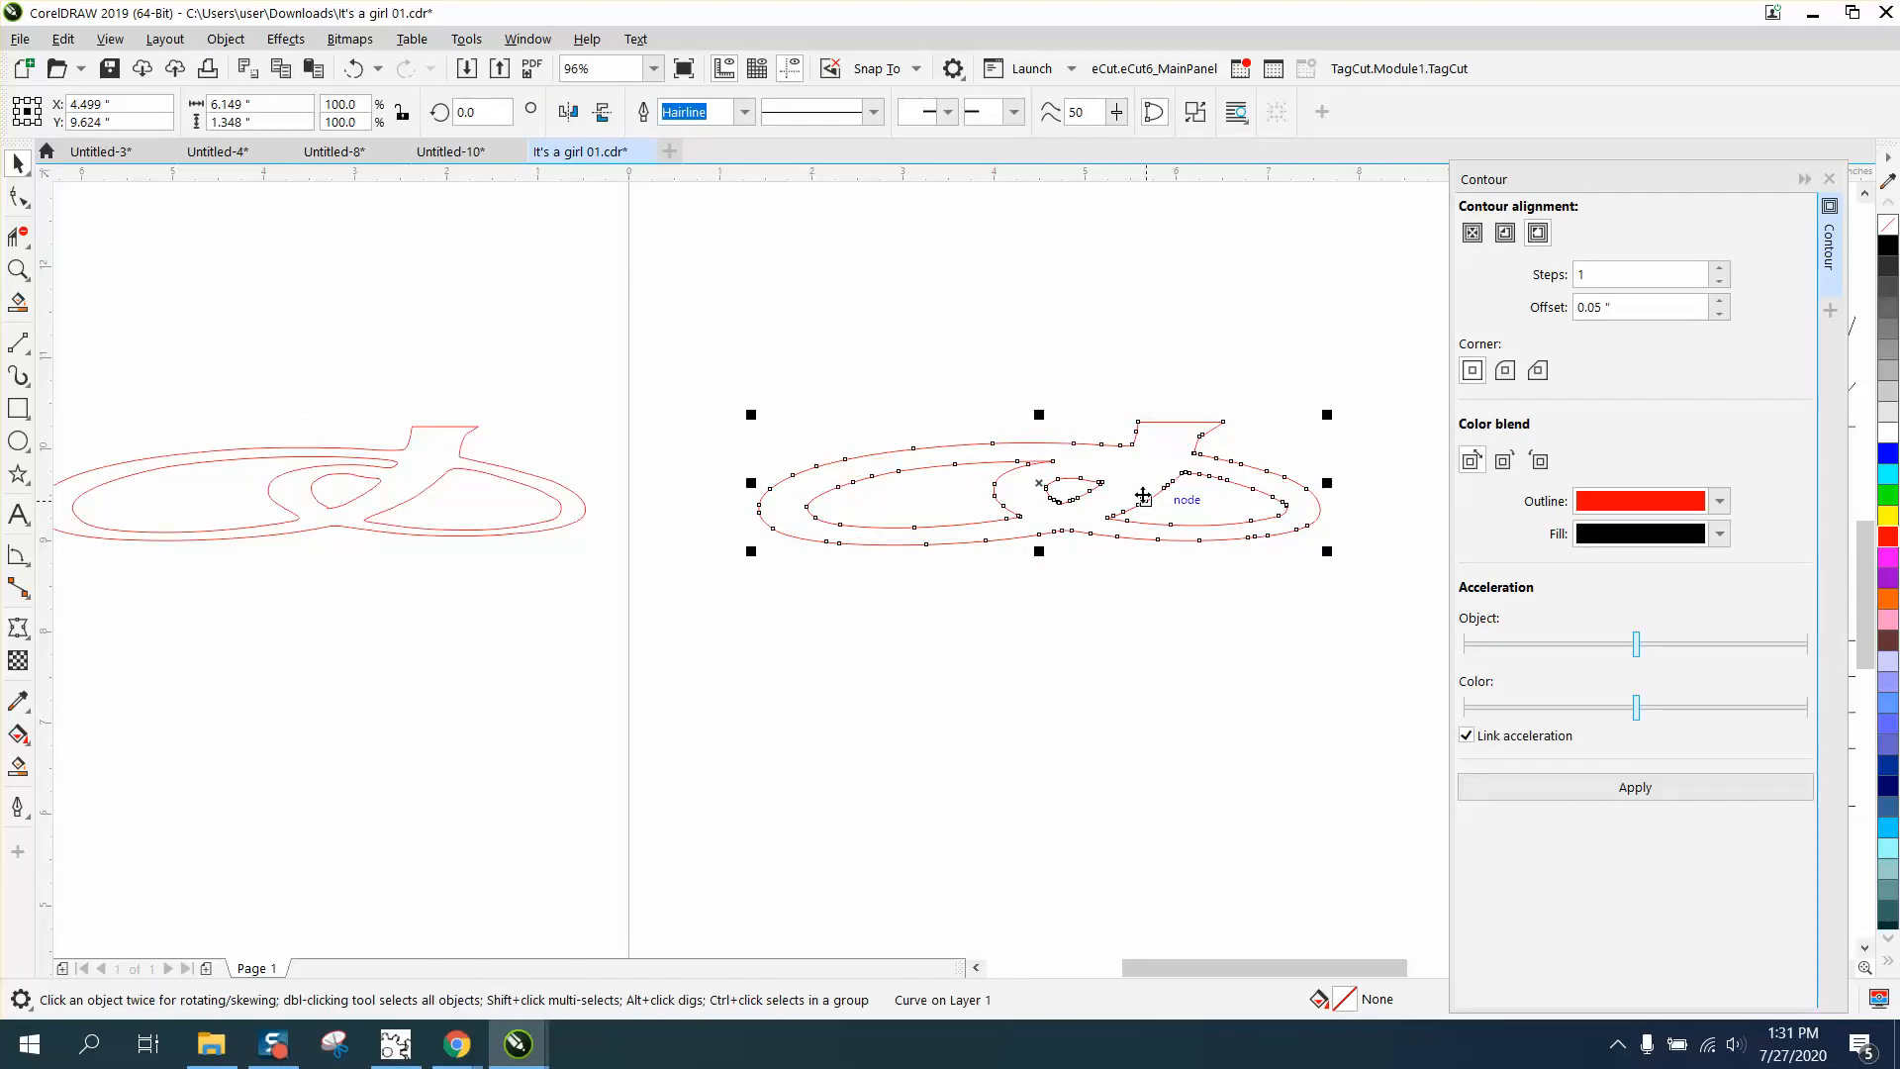
{"action": "scroll", "coordinate": [1143, 496], "scroll_direction": "down", "scroll_amount": 3}
{"action": "key", "text": "Right"}
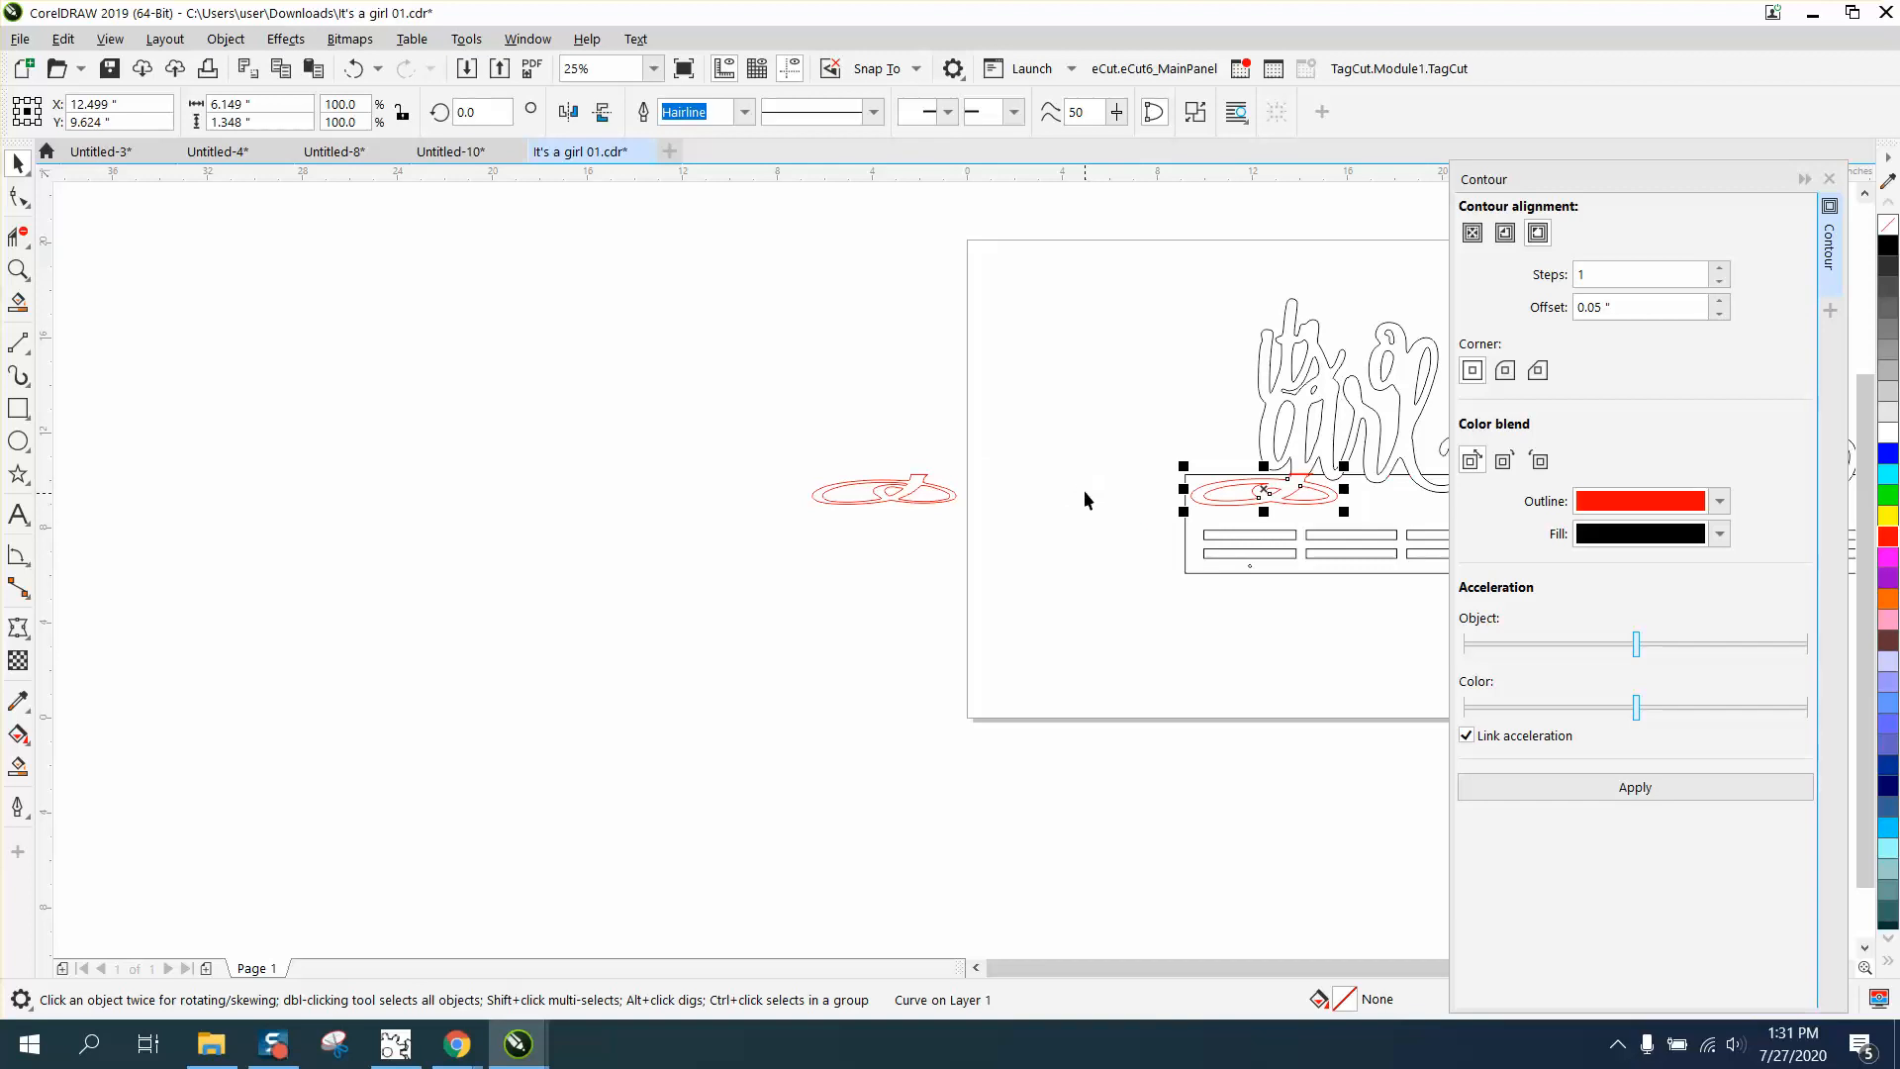
- Delete the flourish's top segment, the base edge segment across the g's stem opening and the leftover red stub on the opening's right side
{"action": "left_click", "coordinate": [13, 270]}
{"action": "left_click_drag", "start_coordinate": [1267, 453], "coordinate": [1343, 531]}
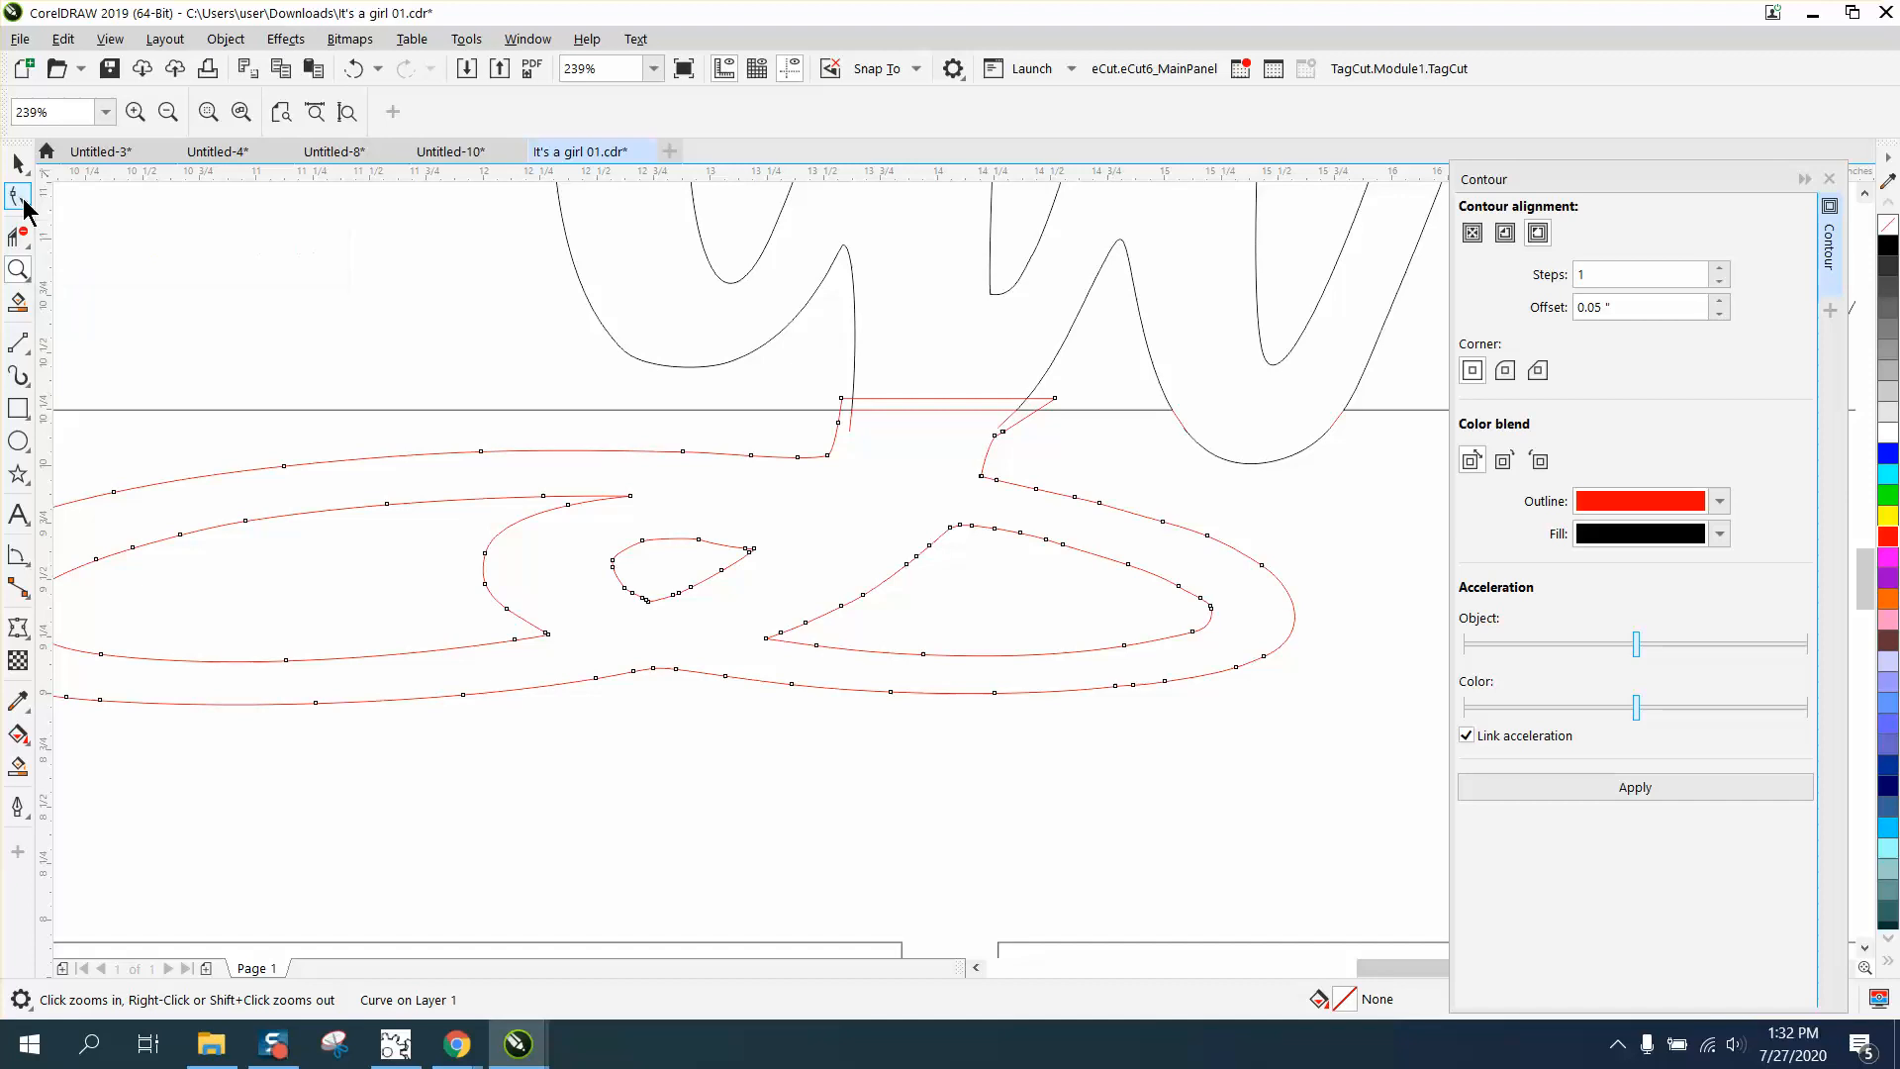
{"action": "left_click", "coordinate": [19, 197]}
{"action": "left_click_drag", "start_coordinate": [781, 382], "coordinate": [1150, 475]}
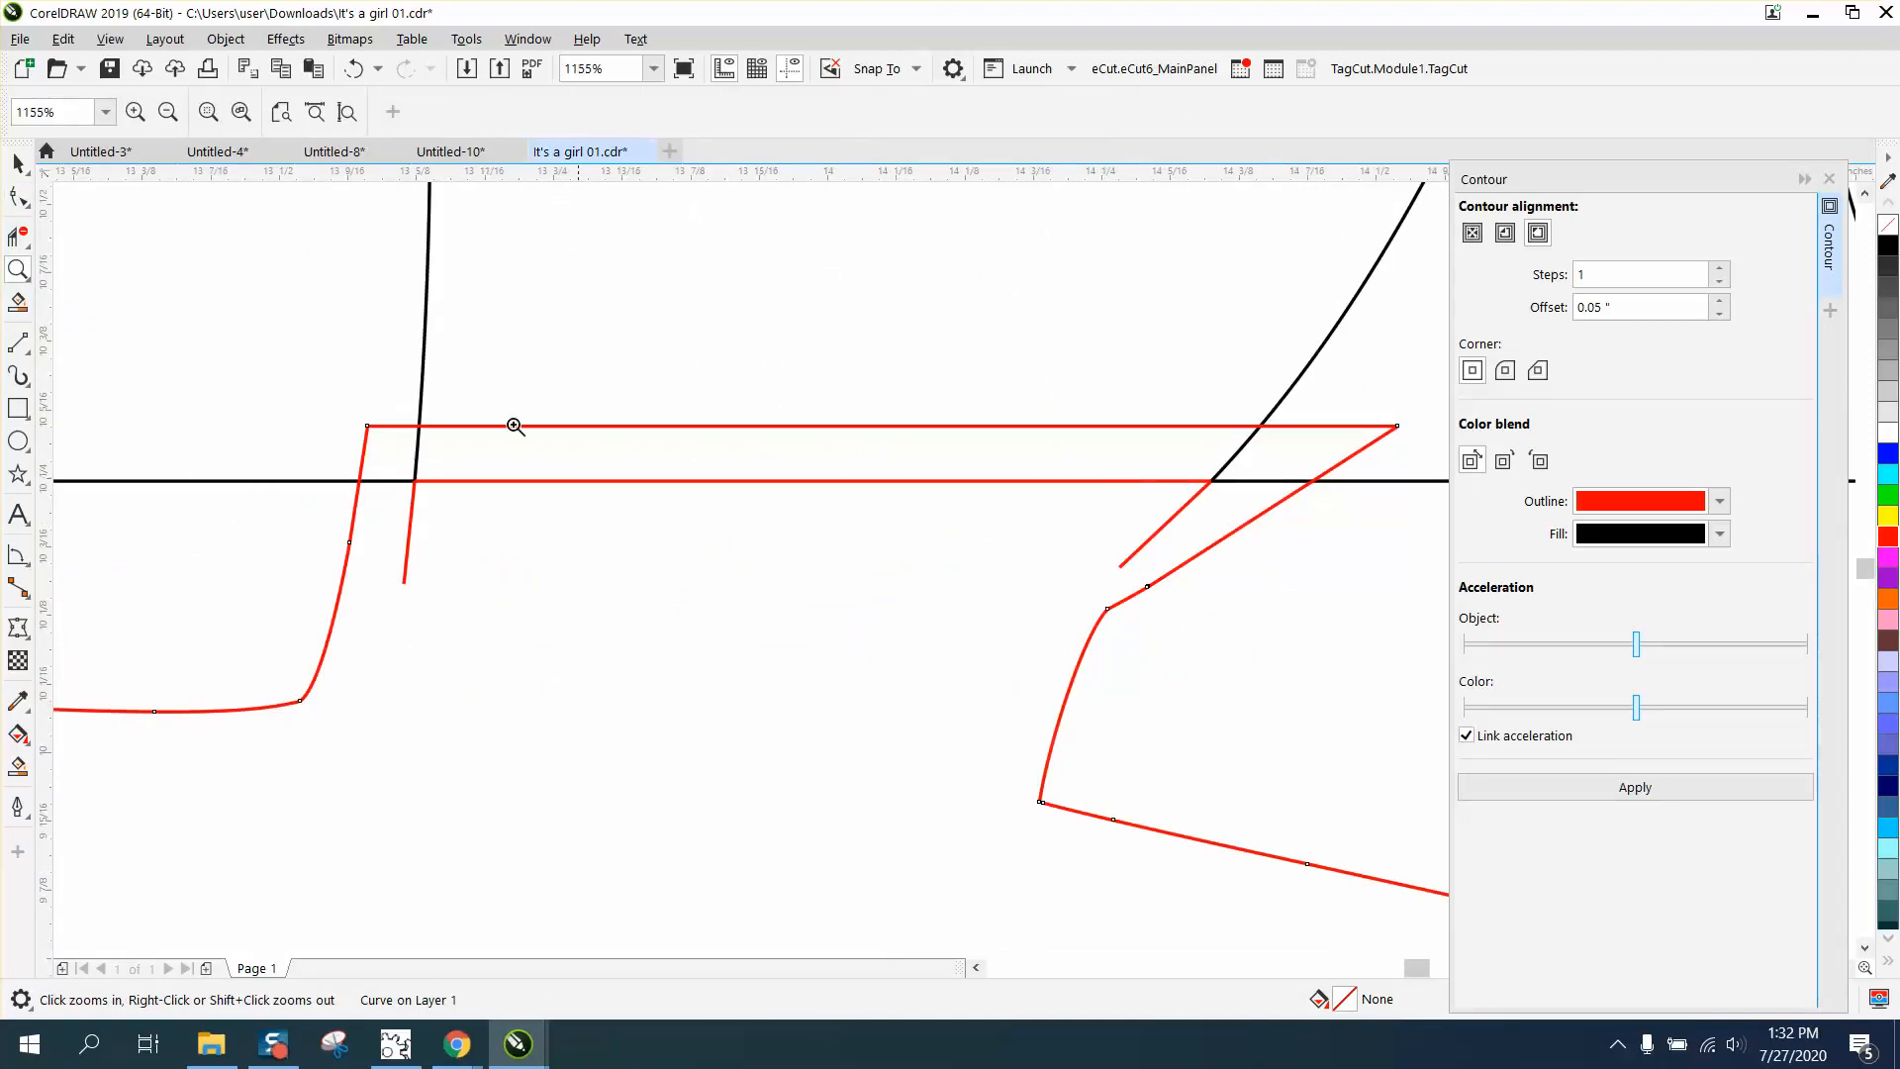
{"action": "left_click", "coordinate": [22, 248]}
{"action": "left_click", "coordinate": [135, 292]}
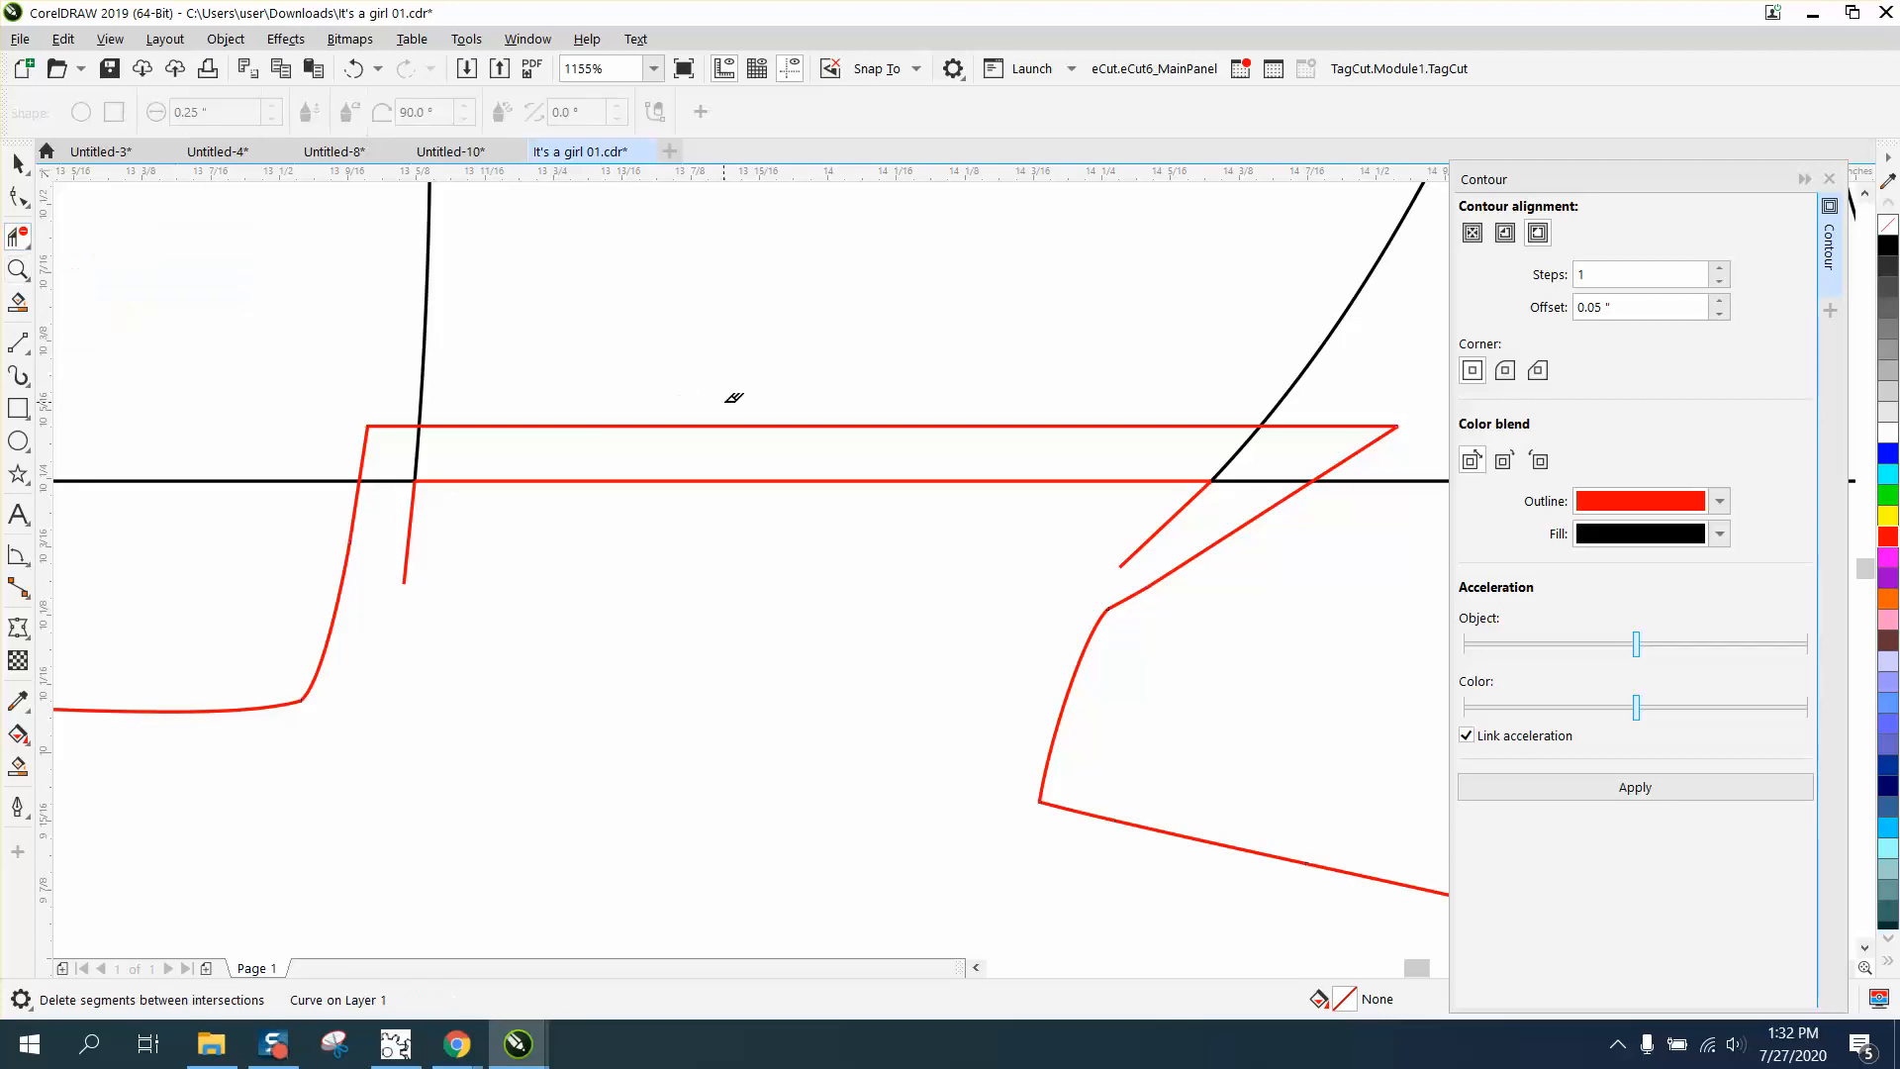
{"action": "left_click", "coordinate": [733, 425]}
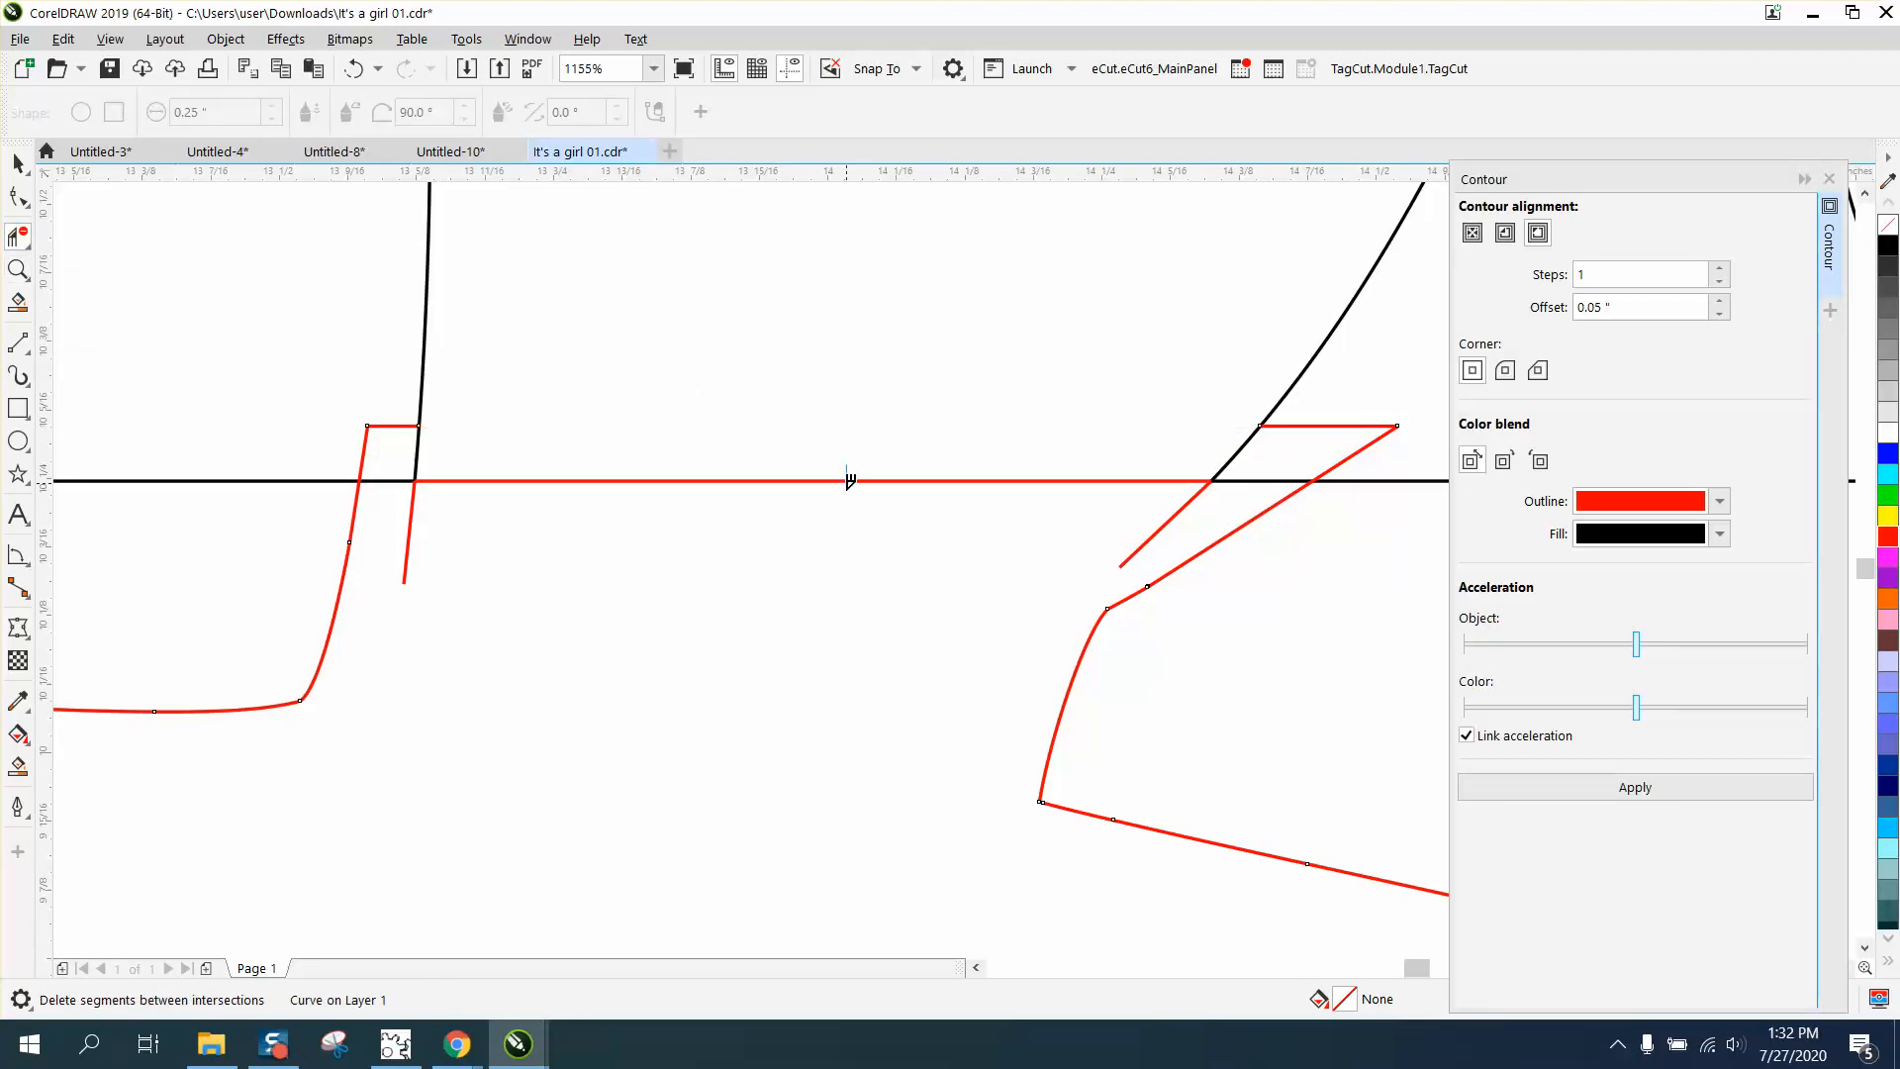
{"action": "left_click", "coordinate": [848, 481]}
{"action": "left_click", "coordinate": [1167, 519]}
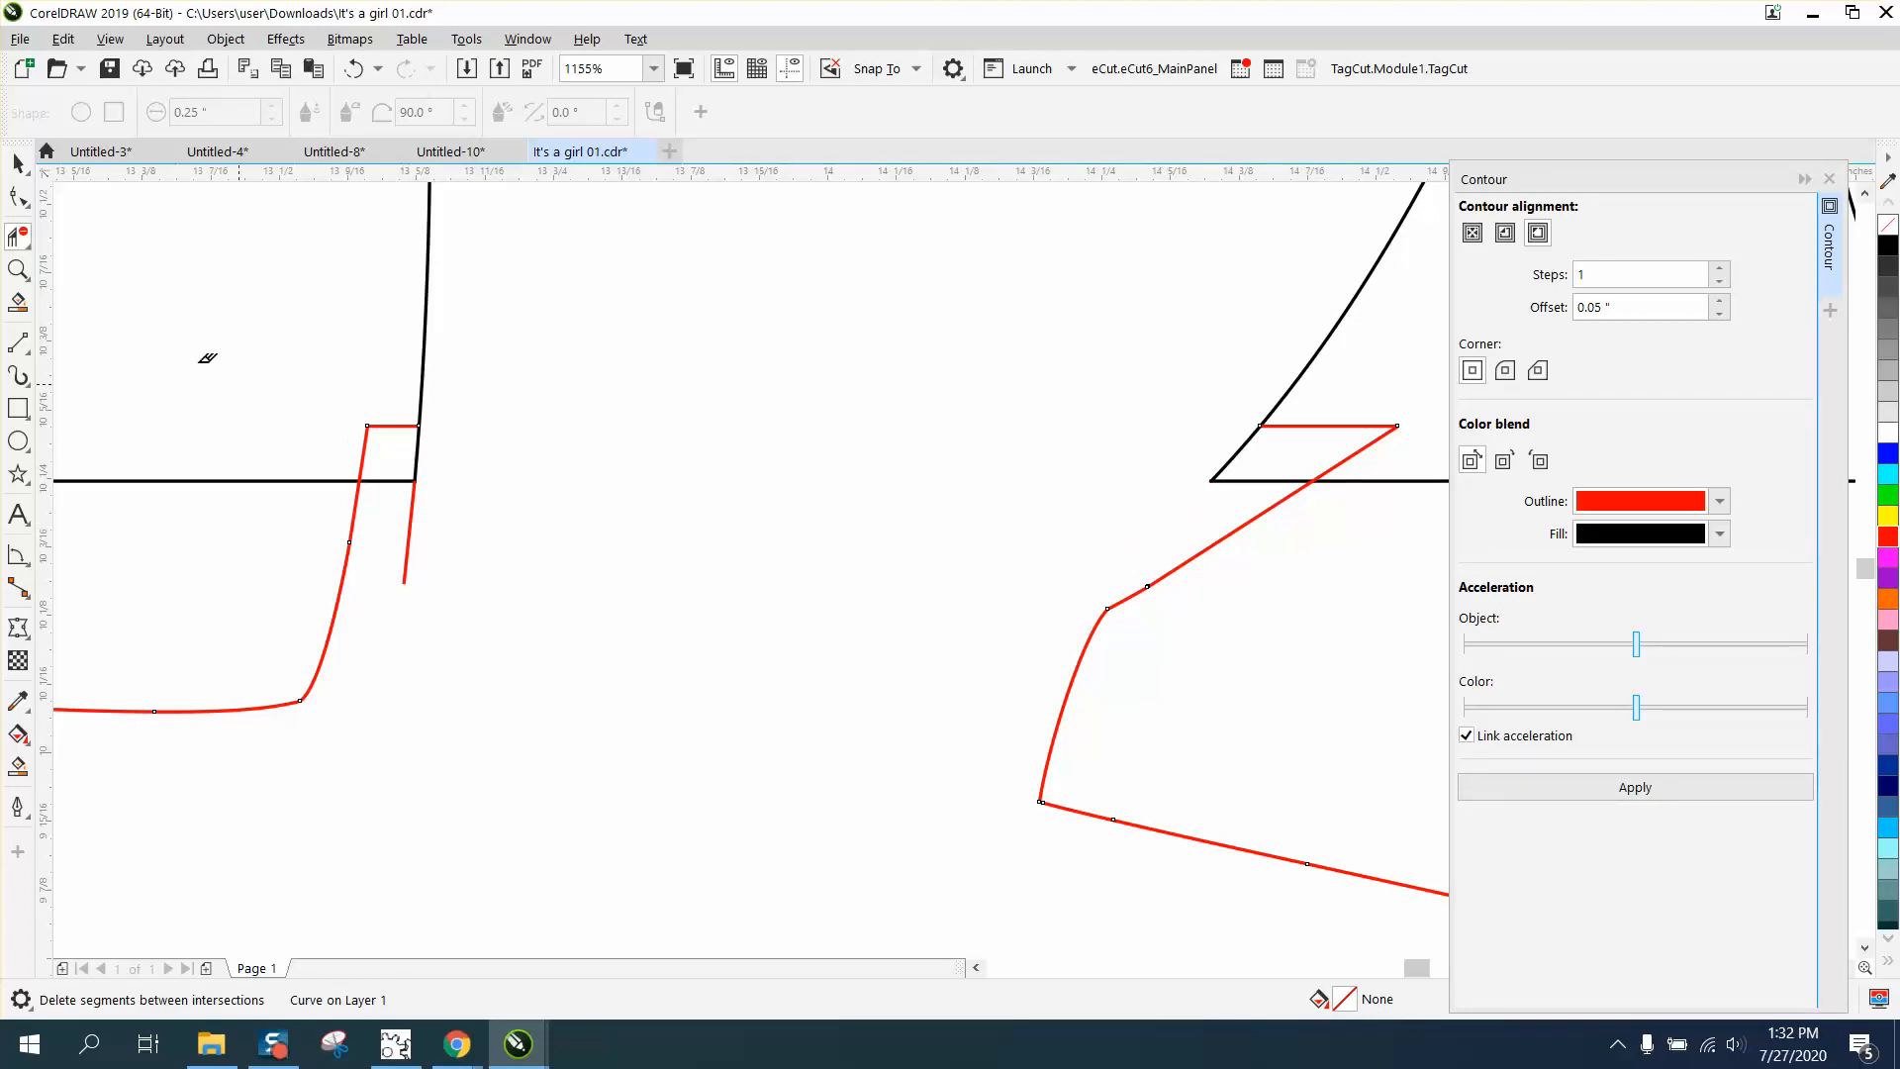
- Reshape the flourish's left neck nodes to meet the g's stem at the base edge, and delete the leftover red segment there
{"action": "left_click", "coordinate": [18, 196]}
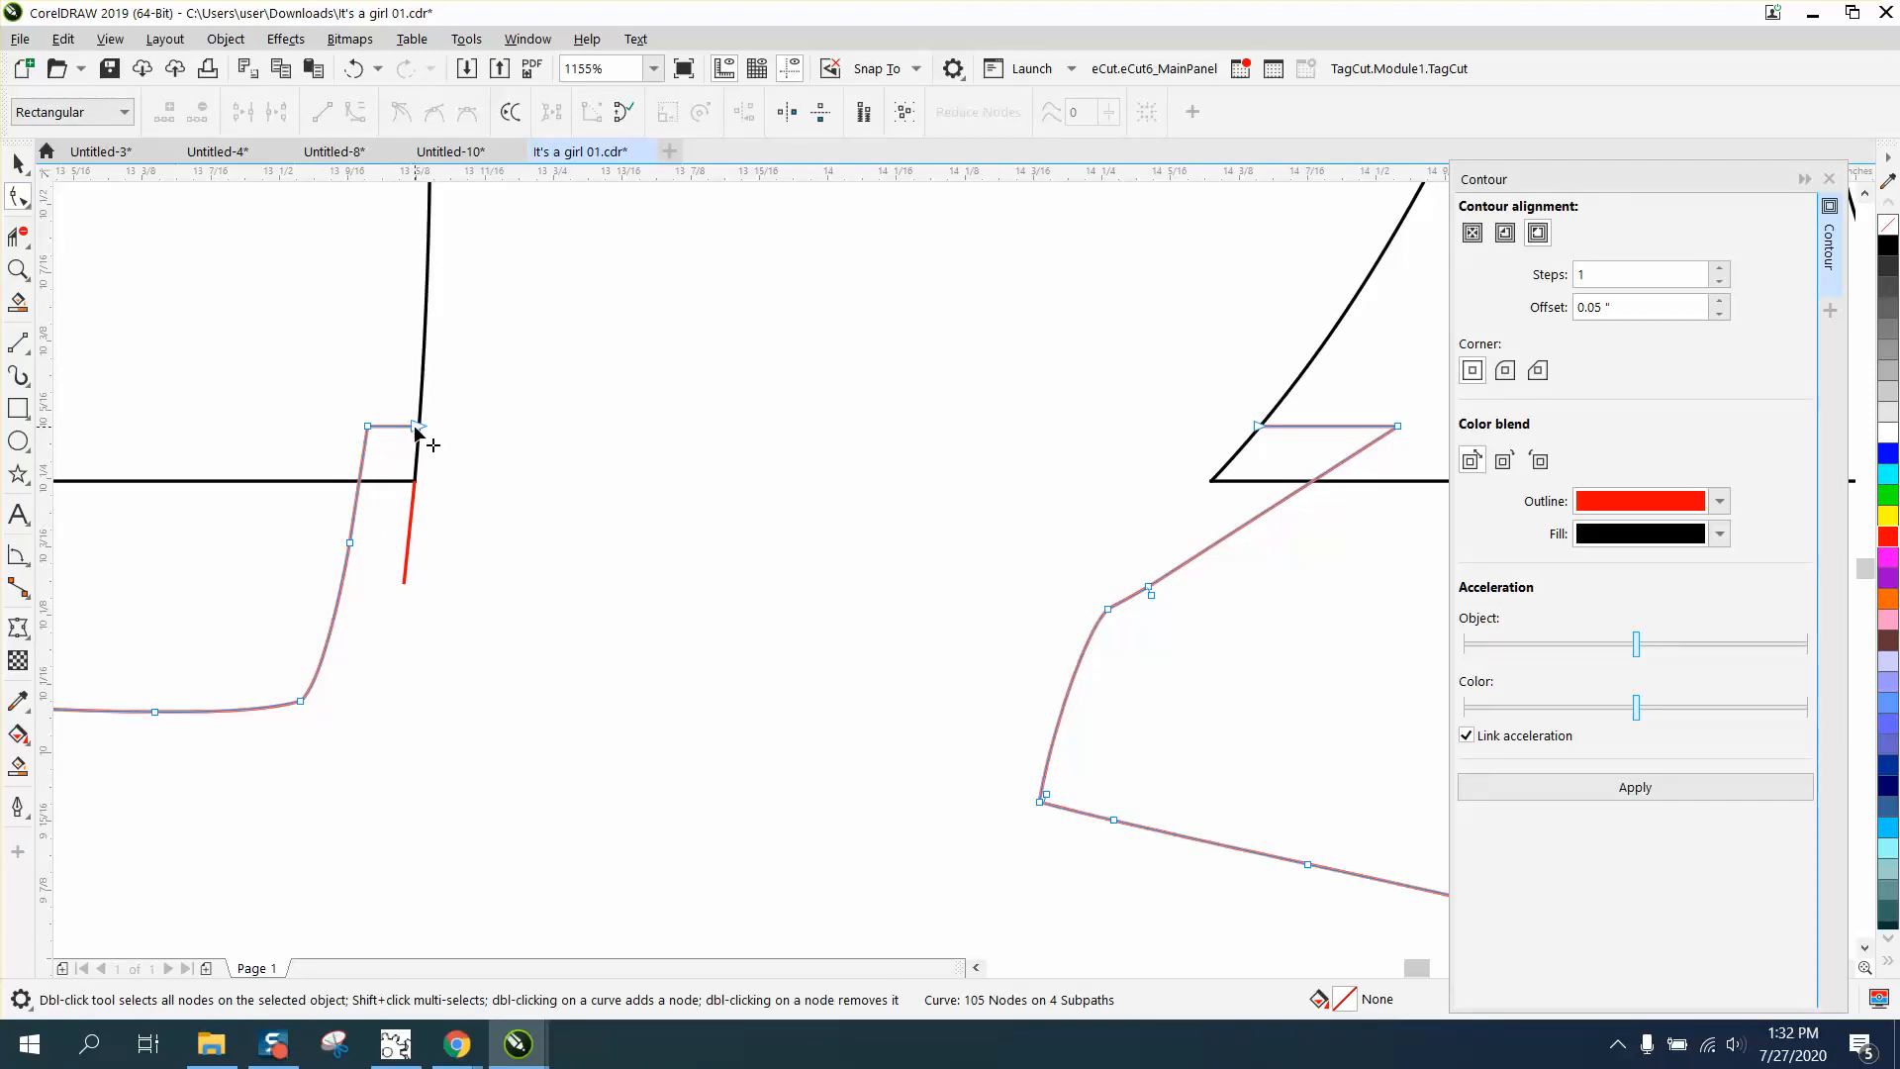
{"action": "left_click_drag", "start_coordinate": [370, 430], "coordinate": [415, 481]}
{"action": "left_click_drag", "start_coordinate": [351, 544], "coordinate": [396, 674]}
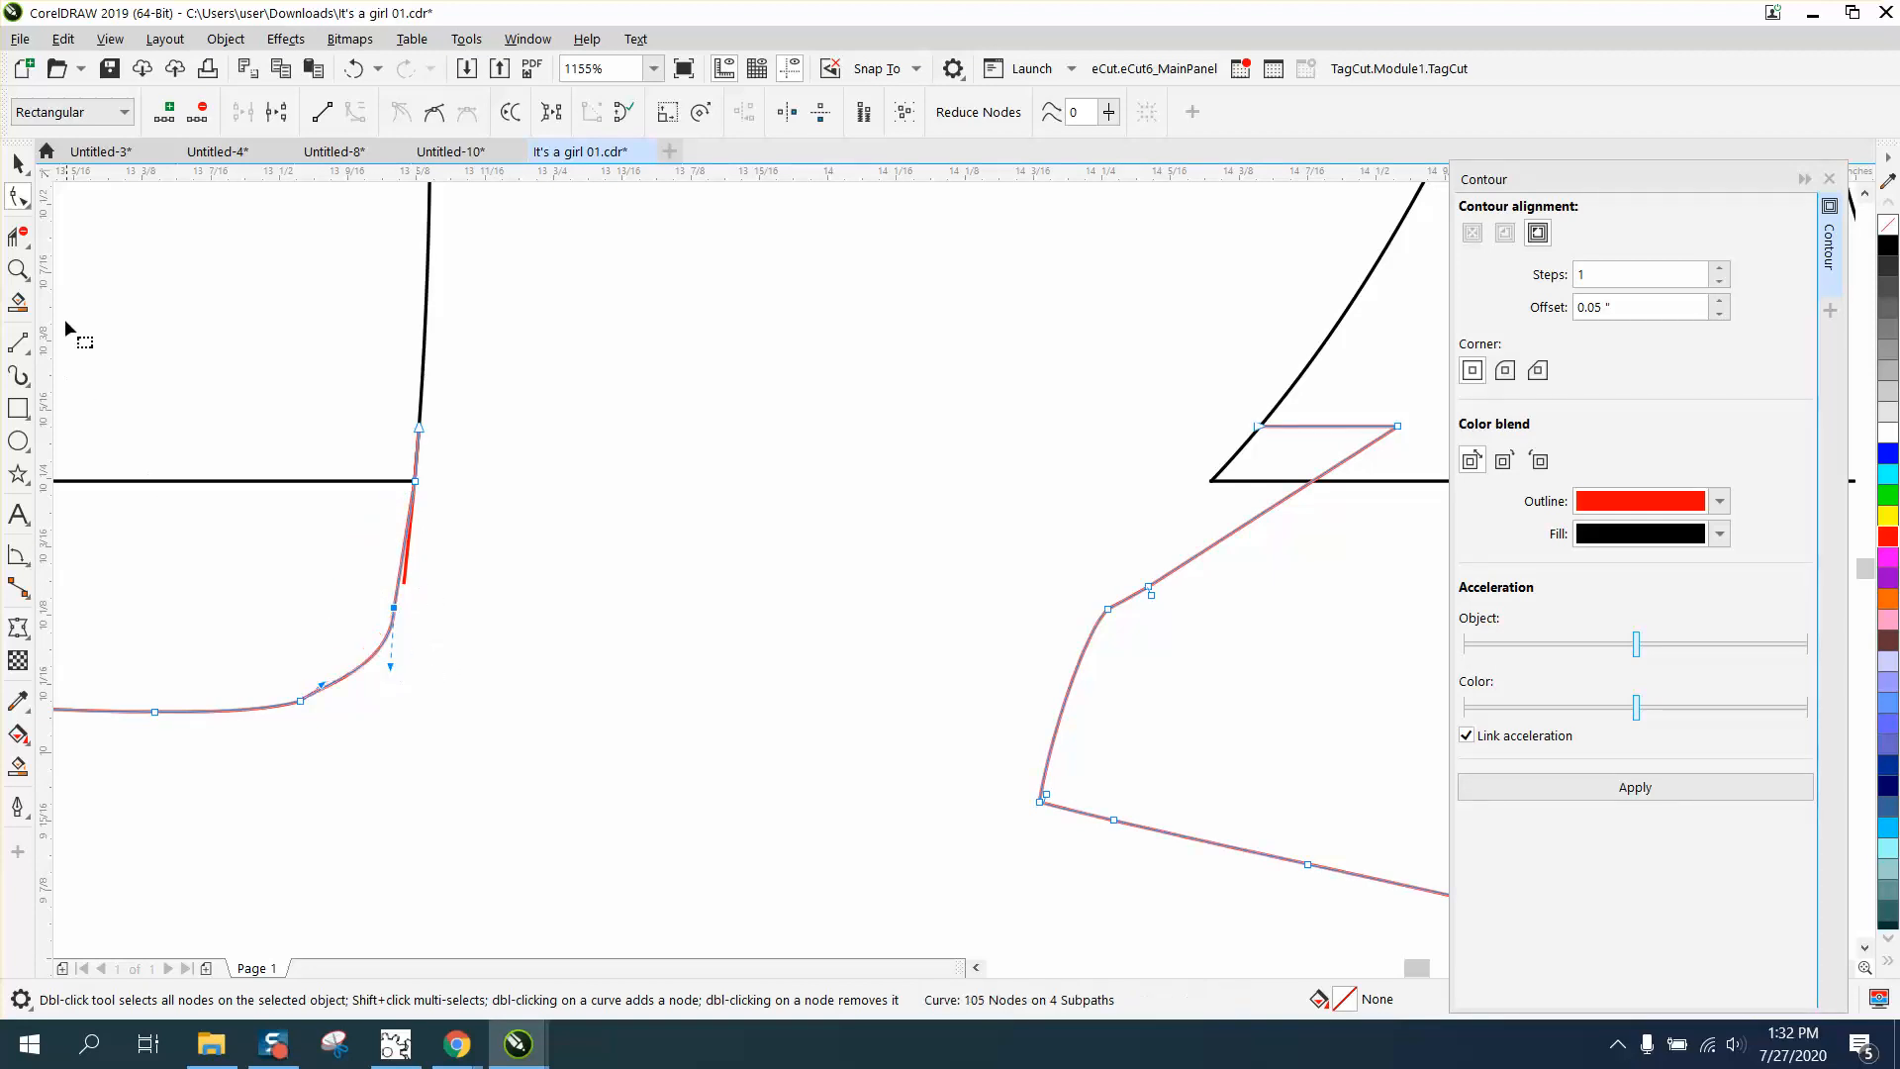
{"action": "left_click", "coordinate": [20, 238]}
{"action": "left_click", "coordinate": [411, 552]}
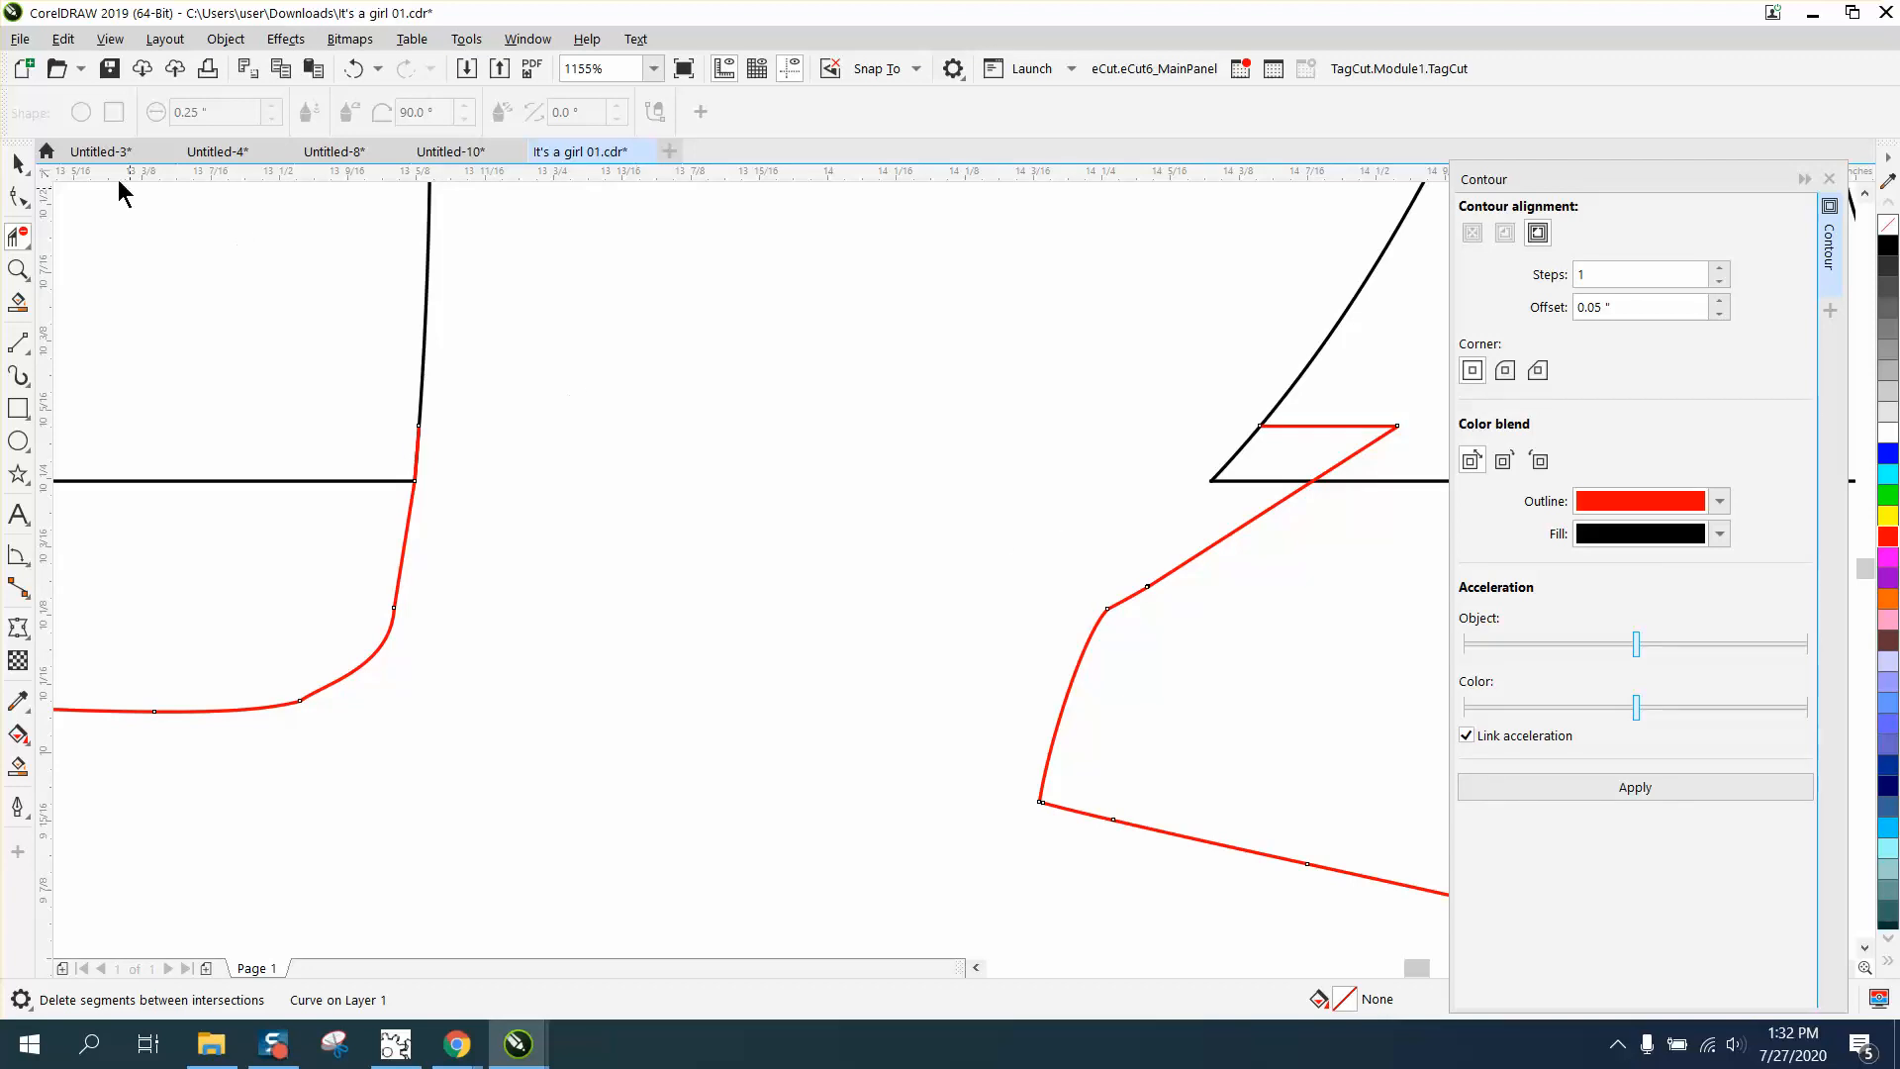
- Move the flourish's upper-right neck node onto the stem and base edge corner, and delete the extra node below it
{"action": "left_click", "coordinate": [19, 197]}
{"action": "left_click_drag", "start_coordinate": [1398, 426], "coordinate": [1210, 481]}
{"action": "left_click_drag", "start_coordinate": [1122, 562], "coordinate": [1178, 609]}
{"action": "key", "text": "Delete"}
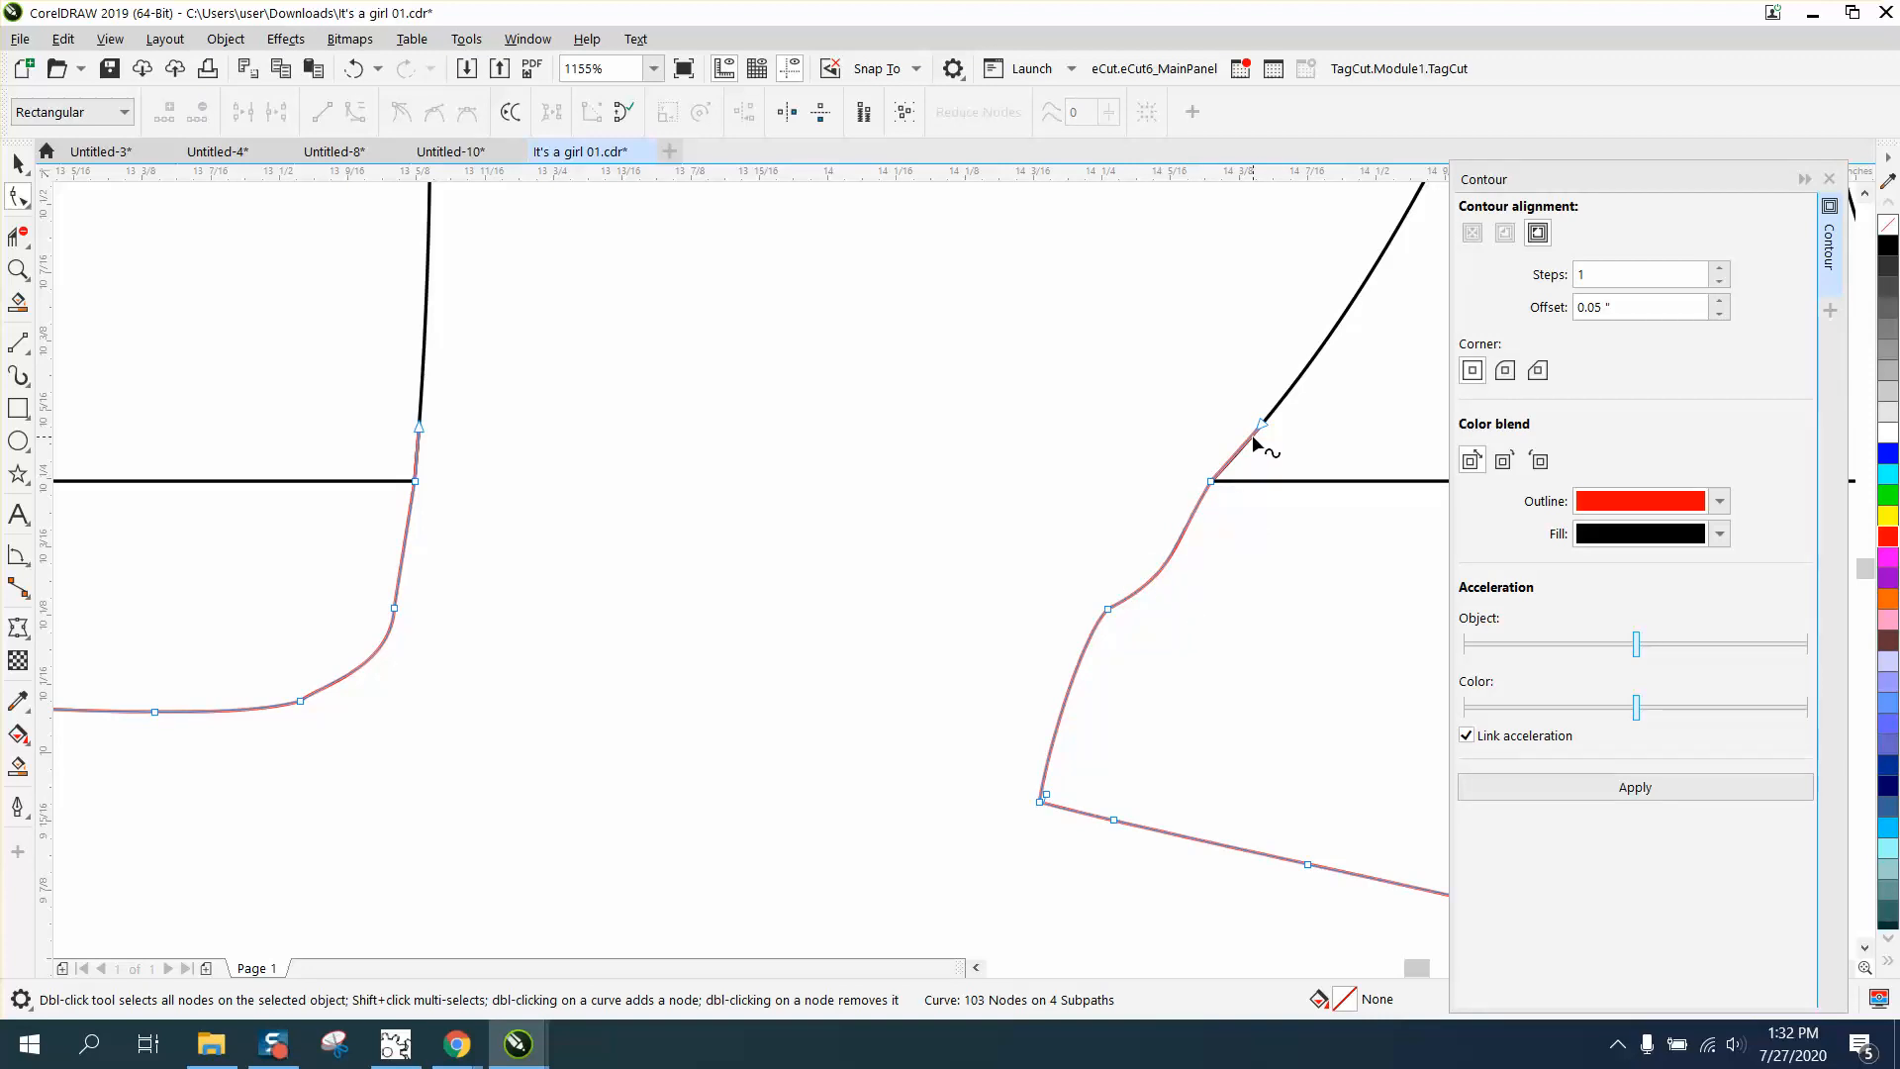
- Examine the joined flourish beside the duplicate sign, and inspect the slots and hole in the first sign's base
{"action": "scroll", "coordinate": [1041, 471], "scroll_direction": "down", "scroll_amount": 4}
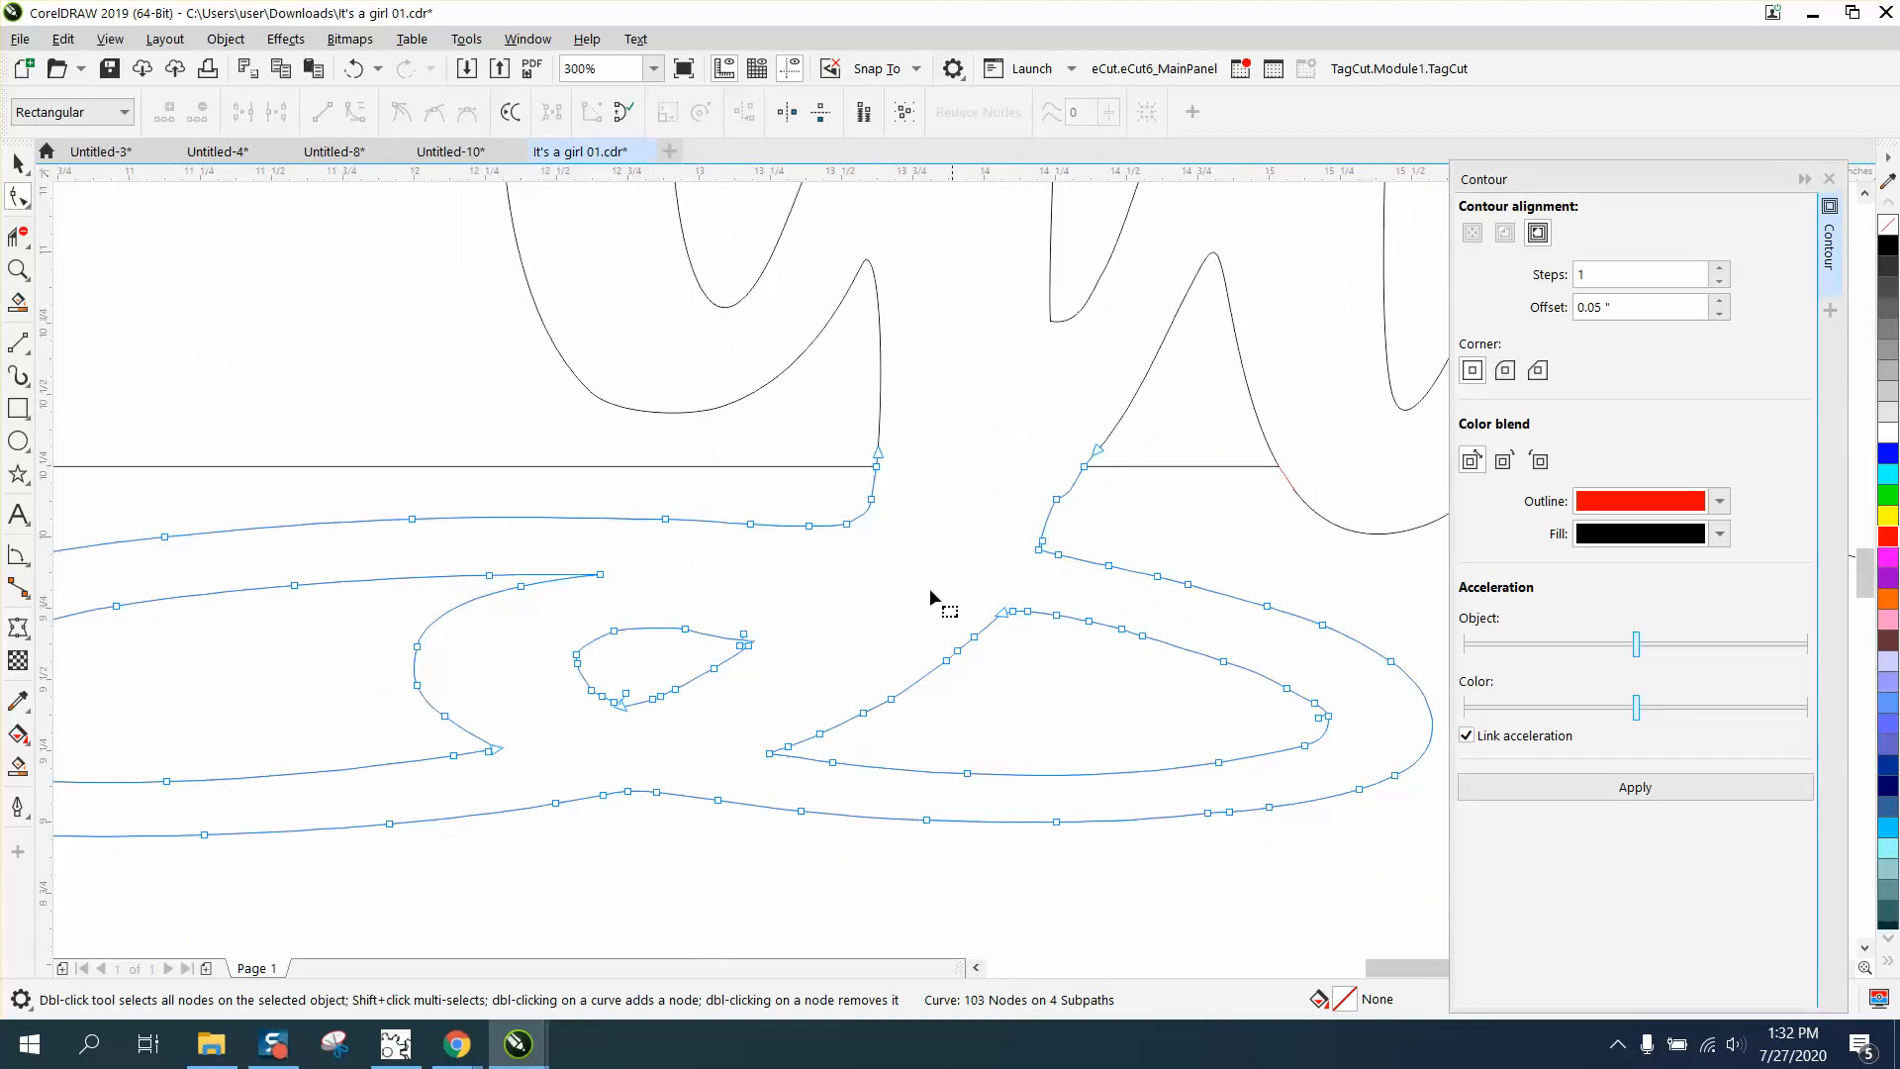
{"action": "scroll", "coordinate": [875, 558], "scroll_direction": "down", "scroll_amount": 4}
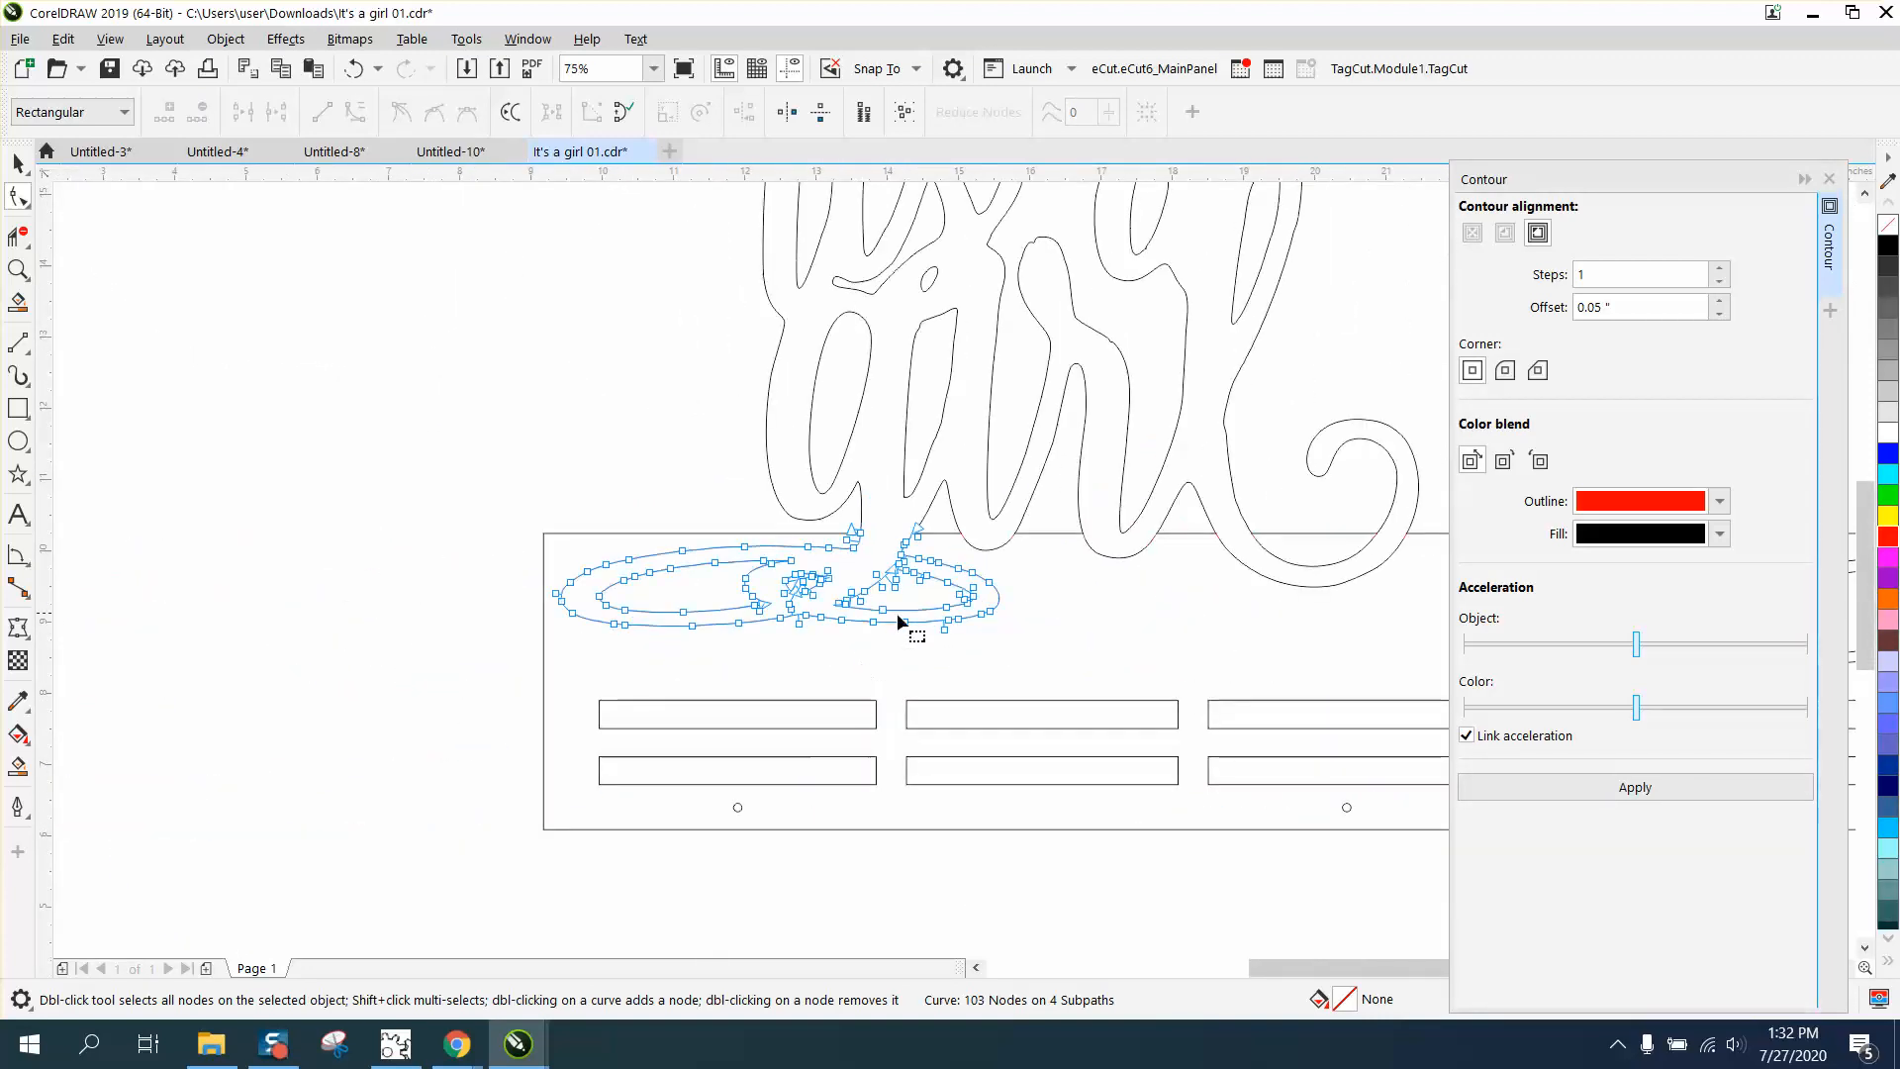
{"action": "scroll", "coordinate": [808, 585], "scroll_direction": "down", "scroll_amount": 4}
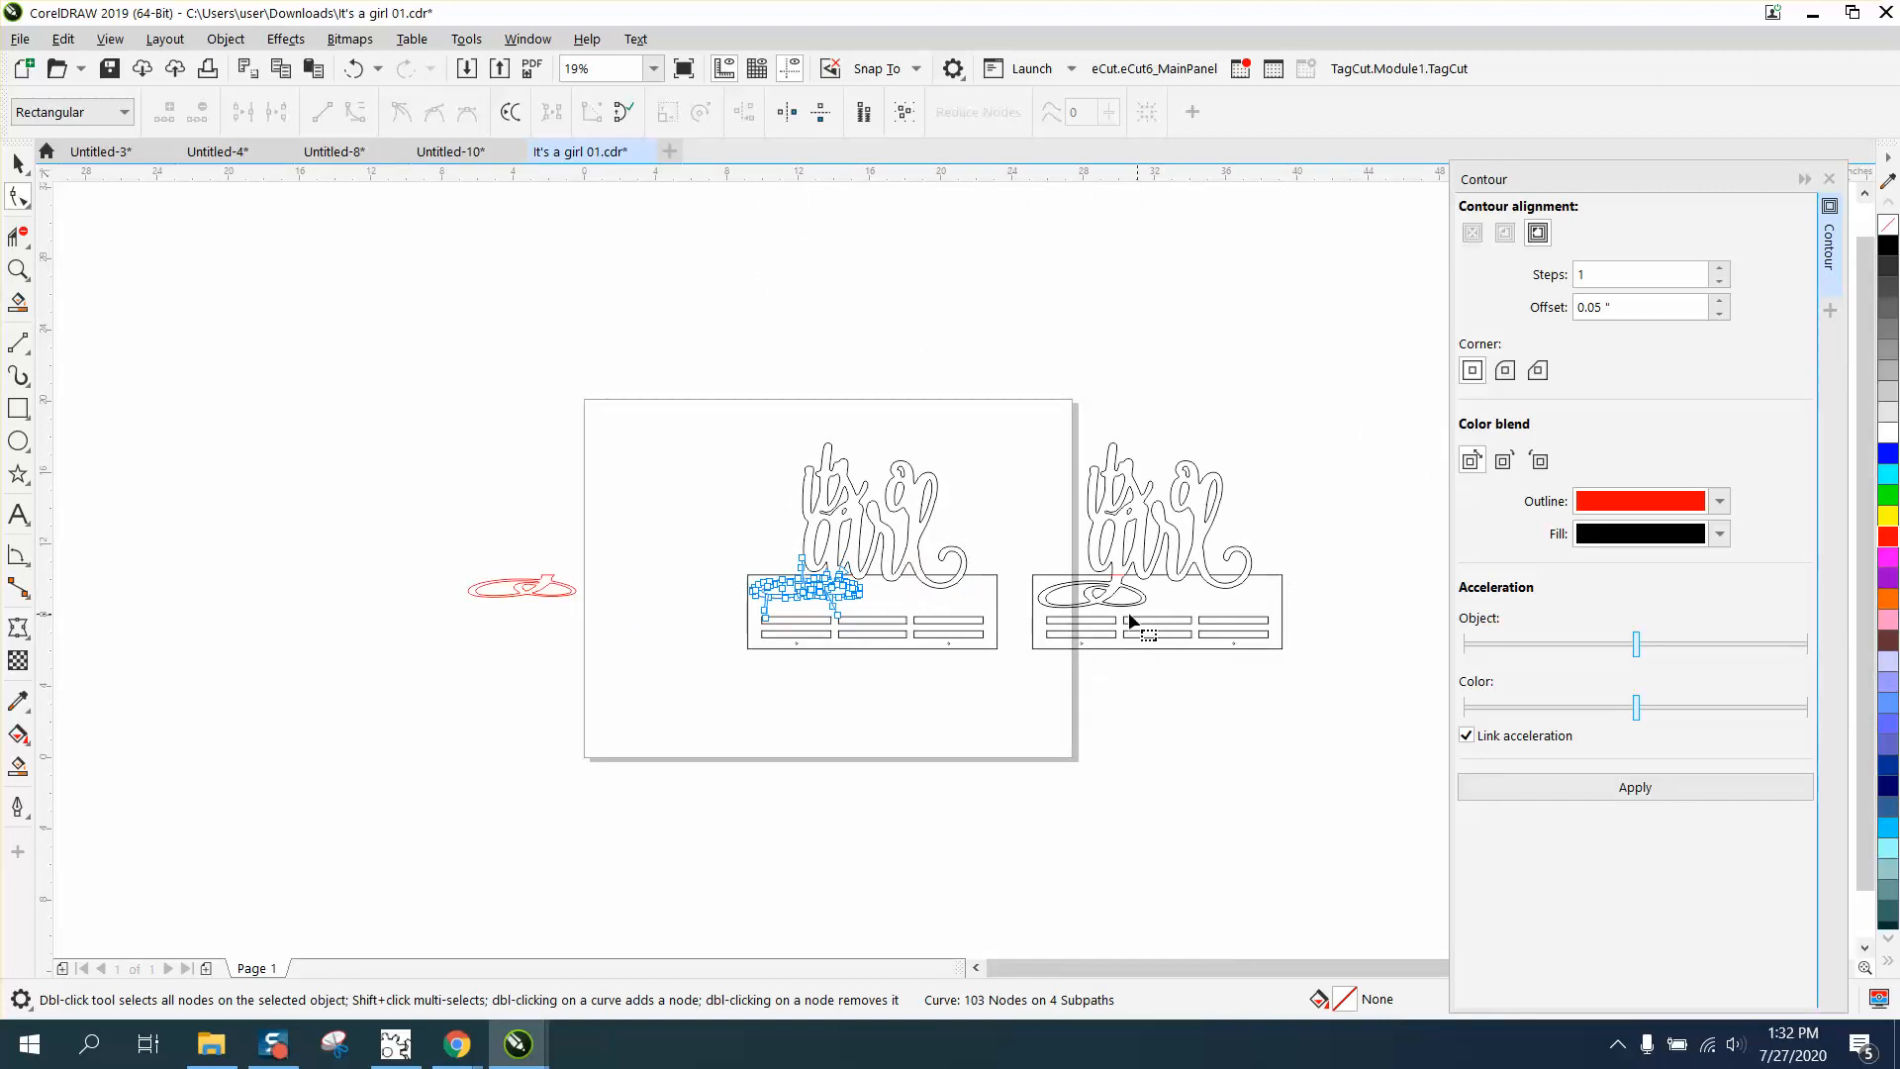
{"action": "left_click", "coordinate": [18, 269]}
{"action": "left_click_drag", "start_coordinate": [718, 532], "coordinate": [1253, 663]}
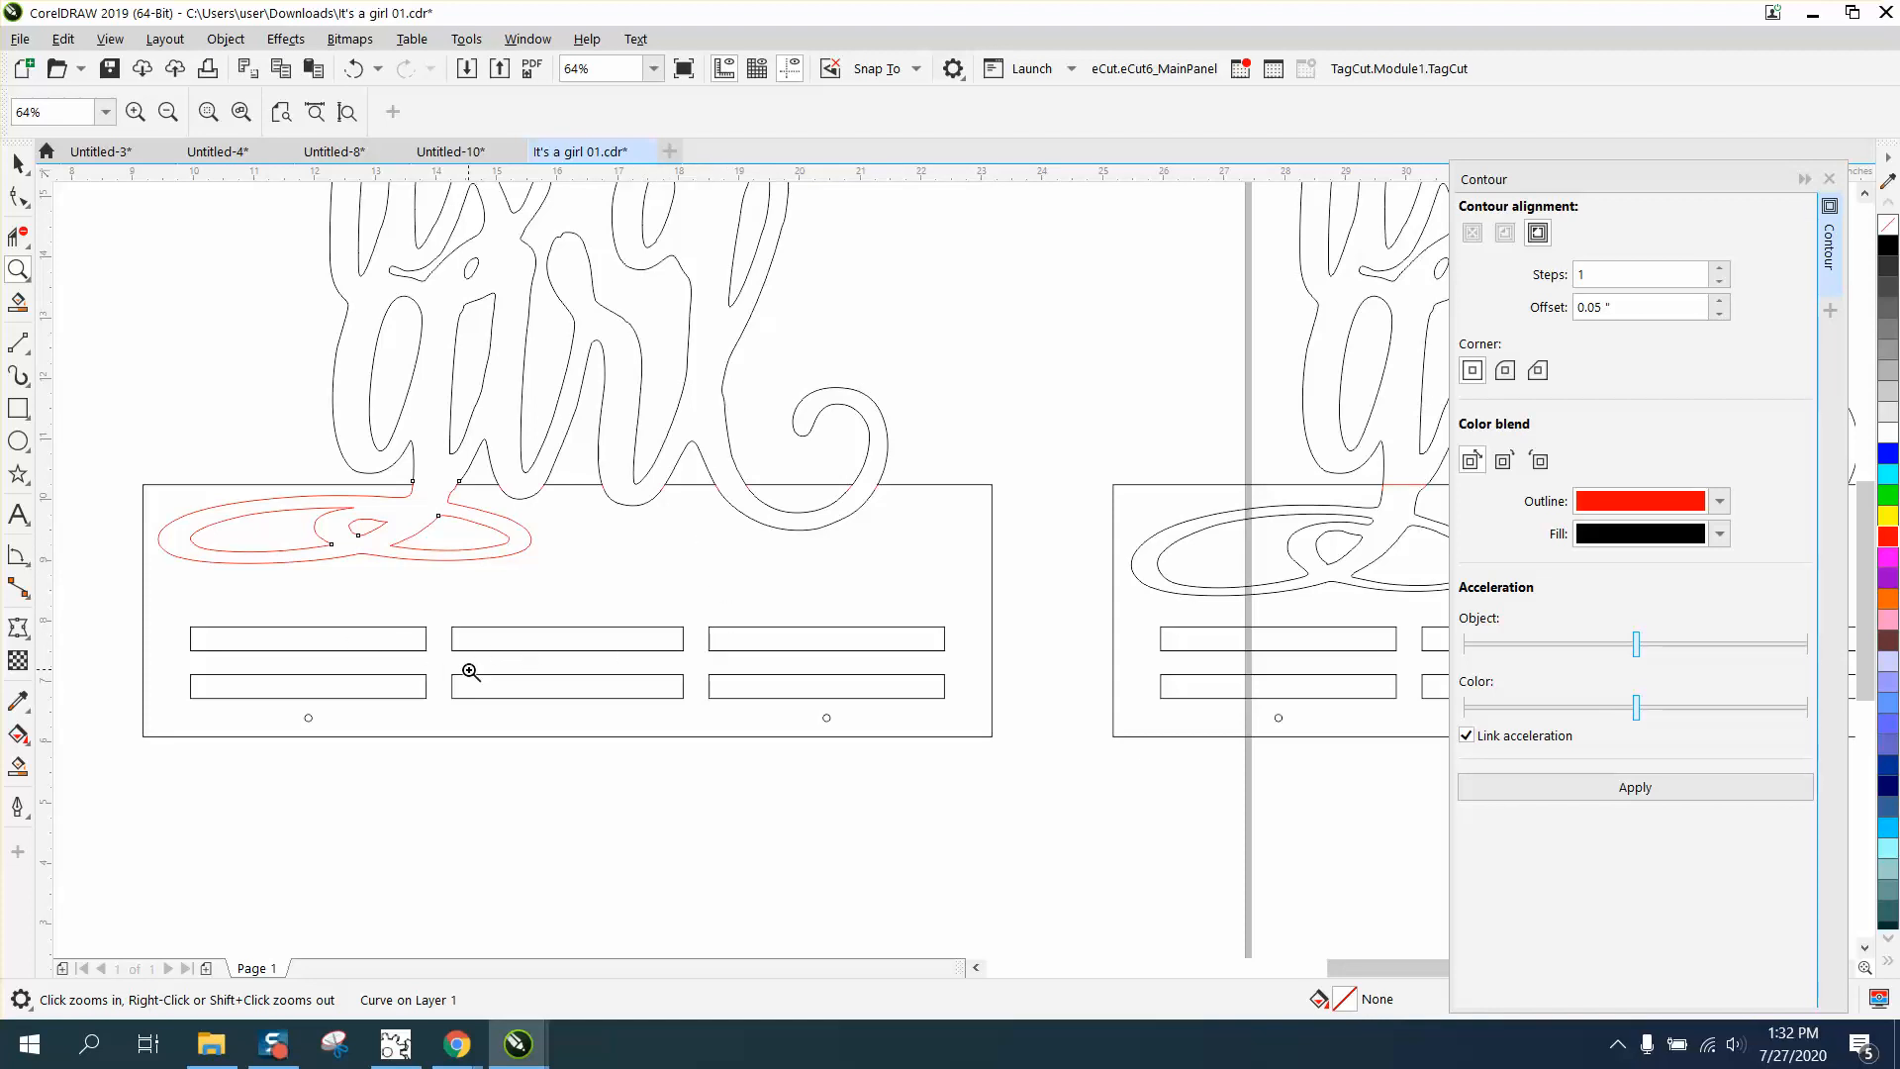
{"action": "left_click_drag", "start_coordinate": [280, 703], "coordinate": [350, 747]}
{"action": "scroll", "coordinate": [534, 651], "scroll_direction": "down", "scroll_amount": 2}
{"action": "scroll", "coordinate": [573, 629], "scroll_direction": "down", "scroll_amount": 1}
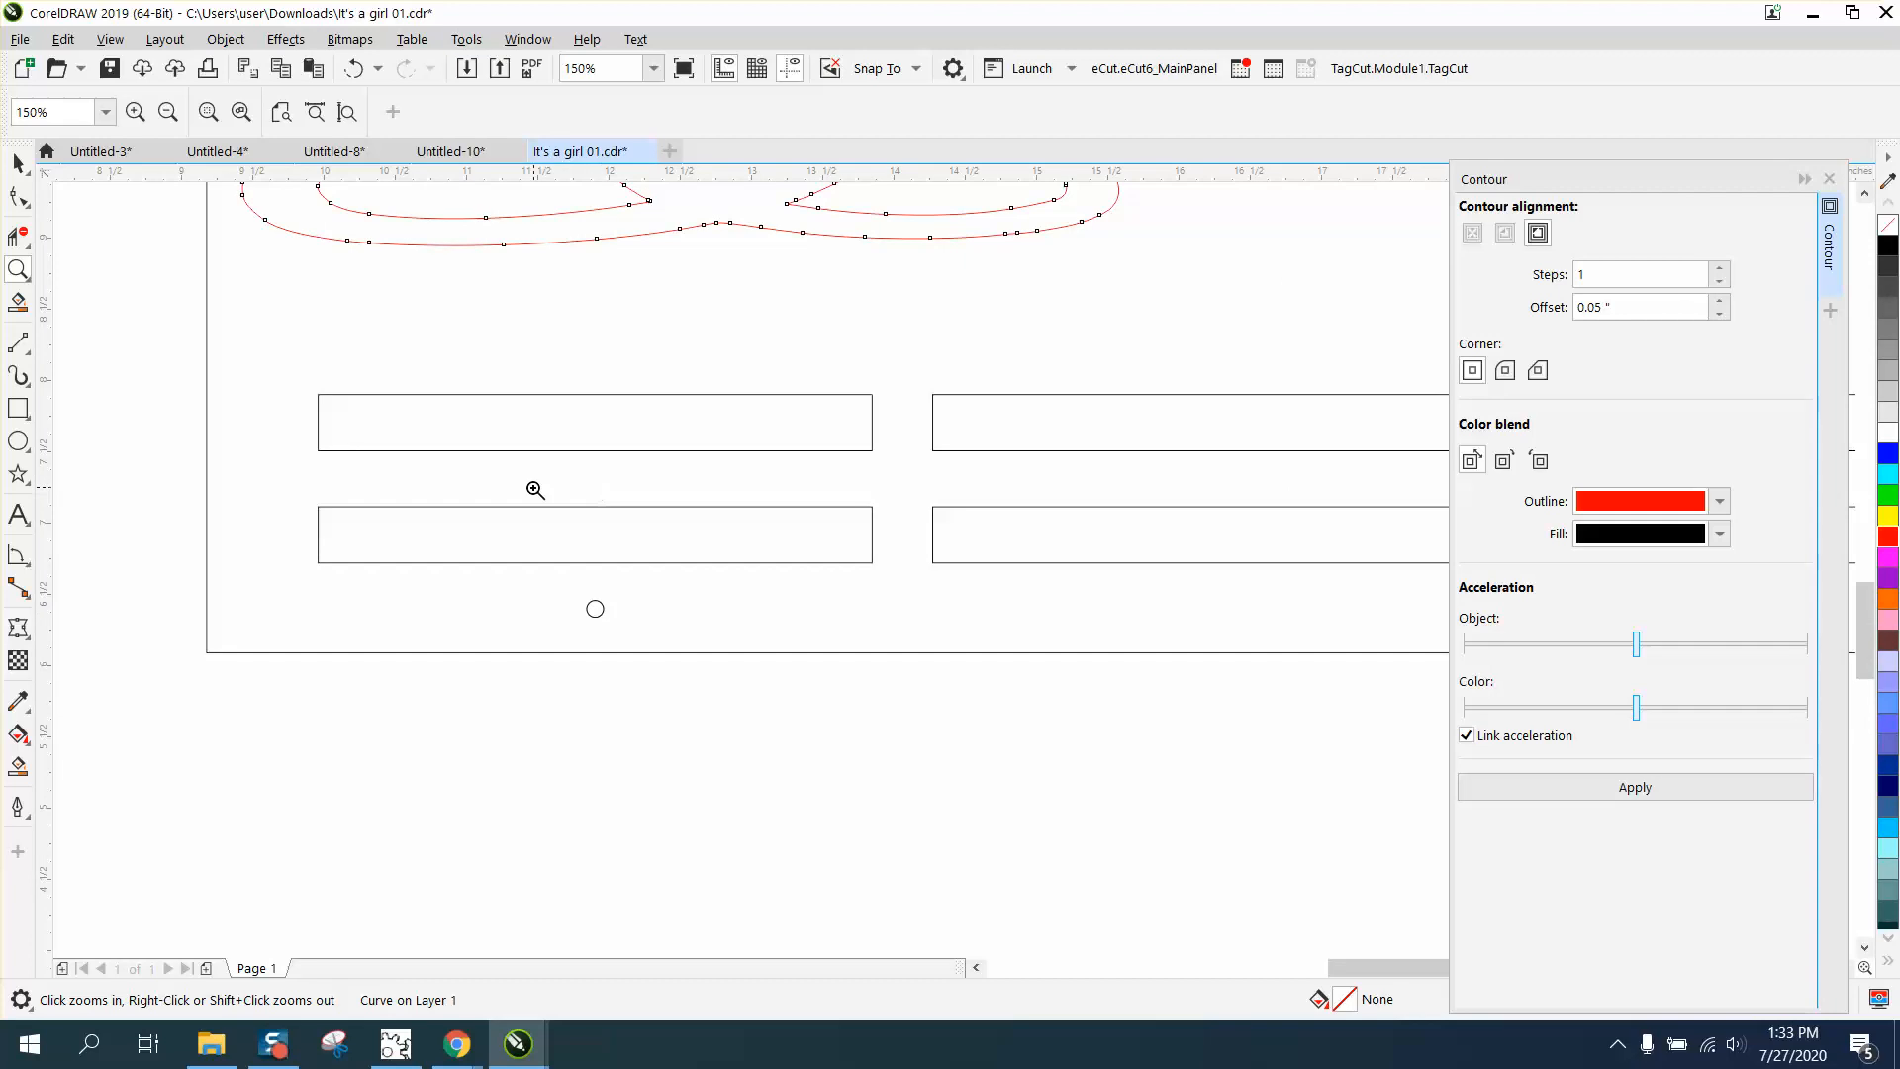
- Try a yellow-filled rectangle about 5.57 by 2.62 in behind the left slots of the first sign's base, and delete it
{"action": "left_click", "coordinate": [18, 408]}
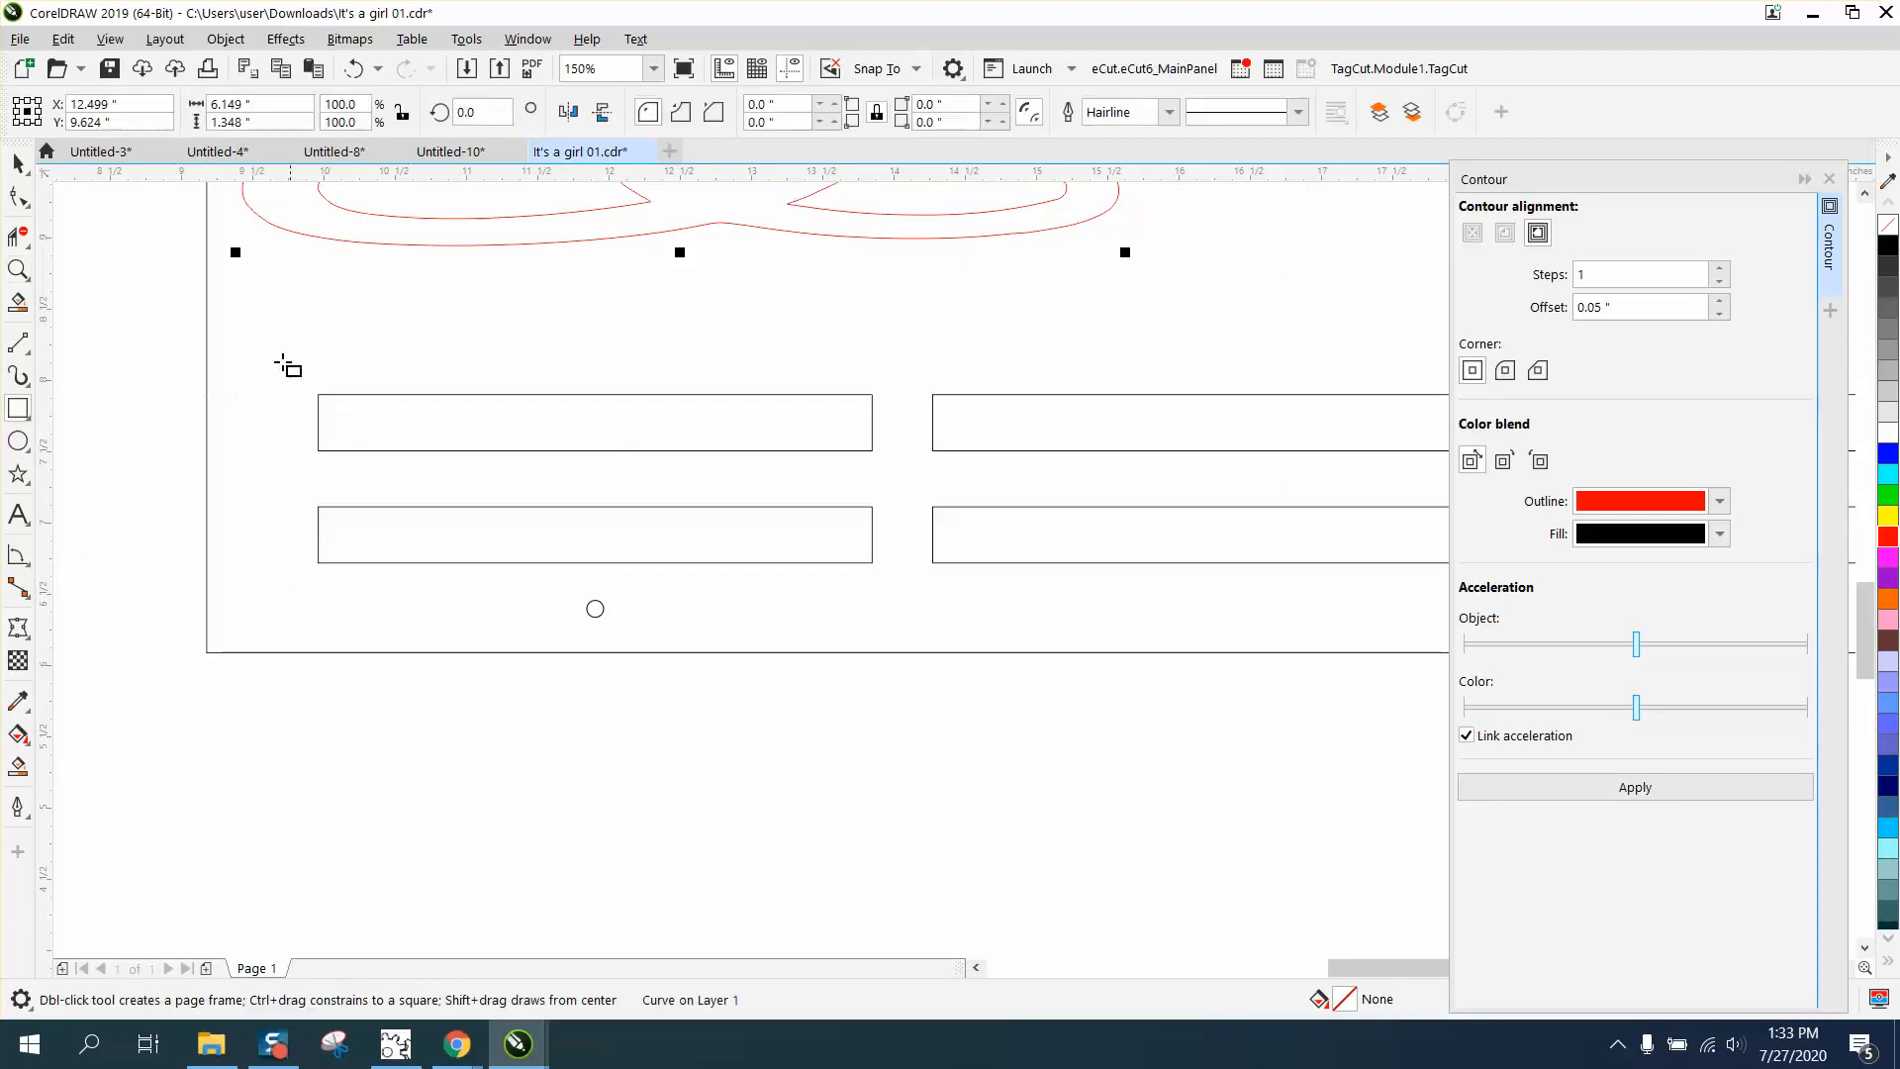
{"action": "left_click_drag", "start_coordinate": [175, 349], "coordinate": [971, 722]}
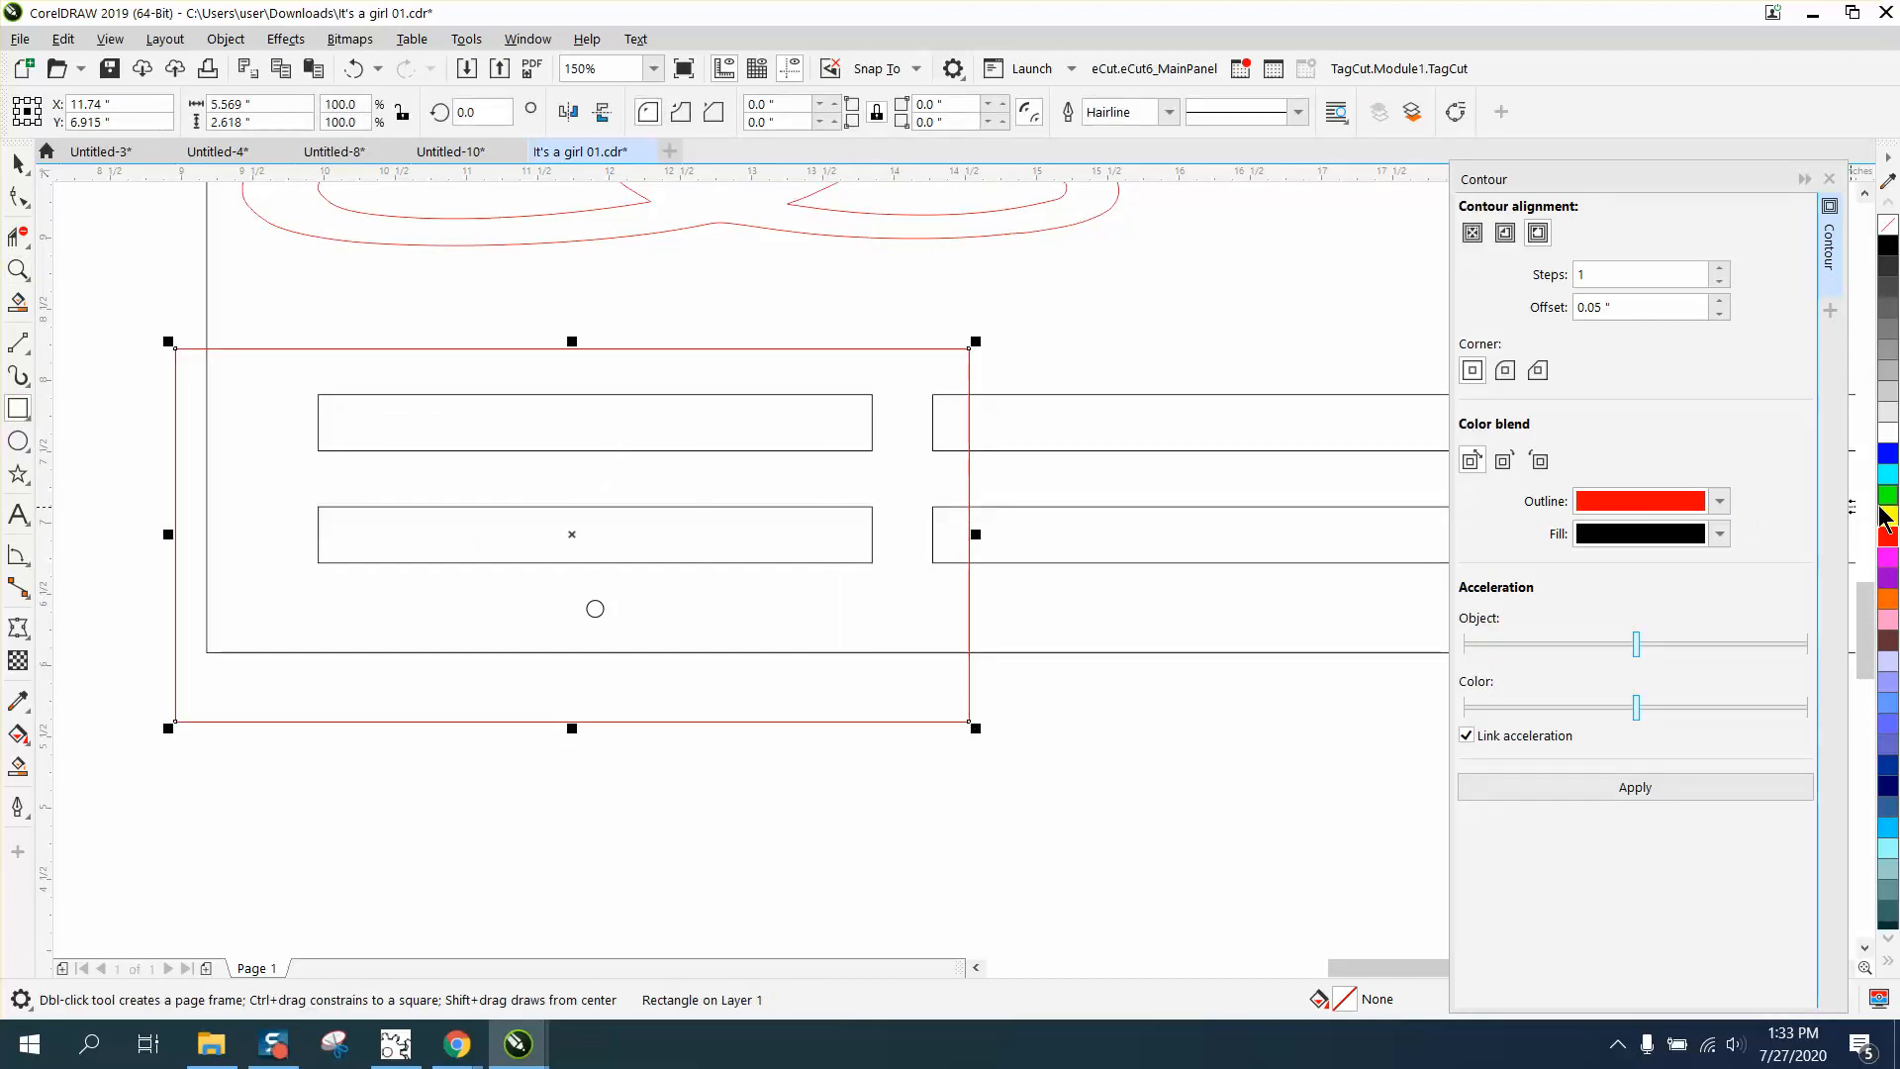
{"action": "left_click", "coordinate": [1888, 515]}
{"action": "left_click", "coordinate": [226, 38]}
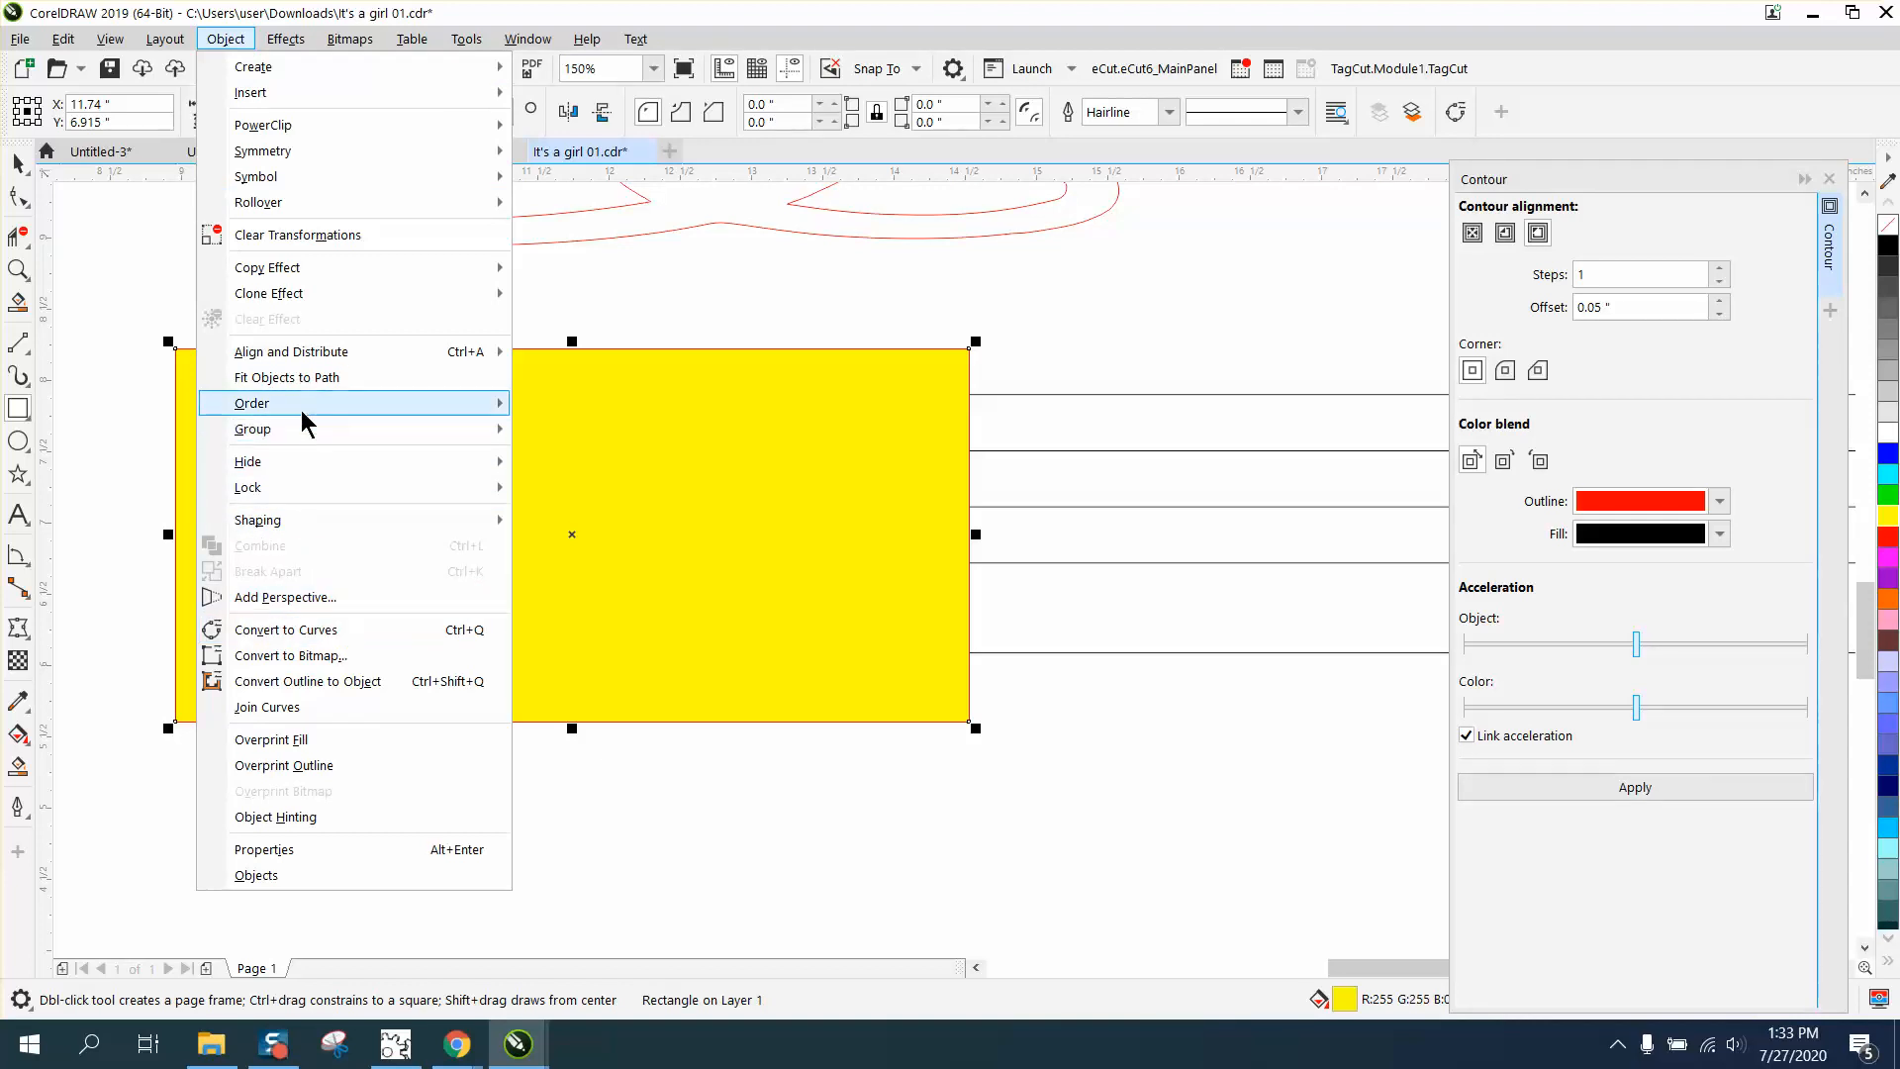
{"action": "mouse_move", "coordinate": [488, 411]}
{"action": "left_click", "coordinate": [517, 485]}
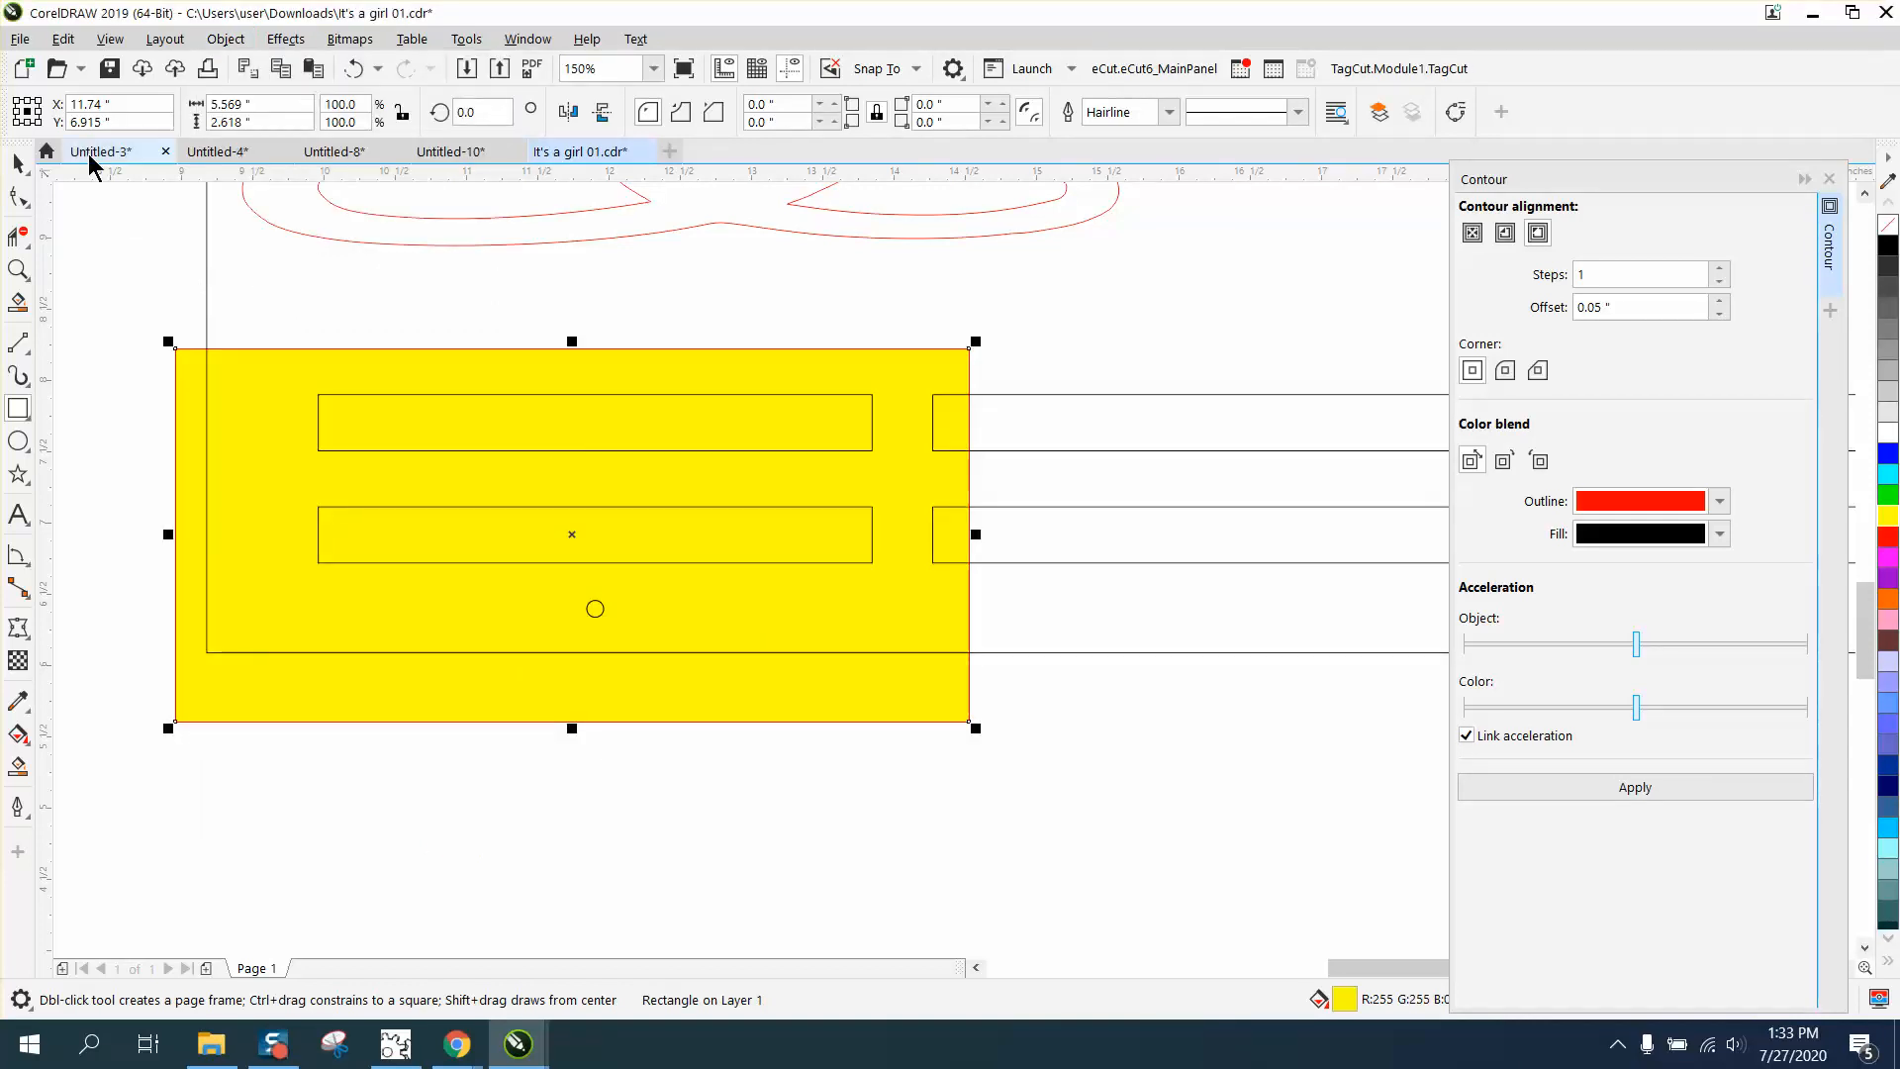
{"action": "key", "text": "Delete"}
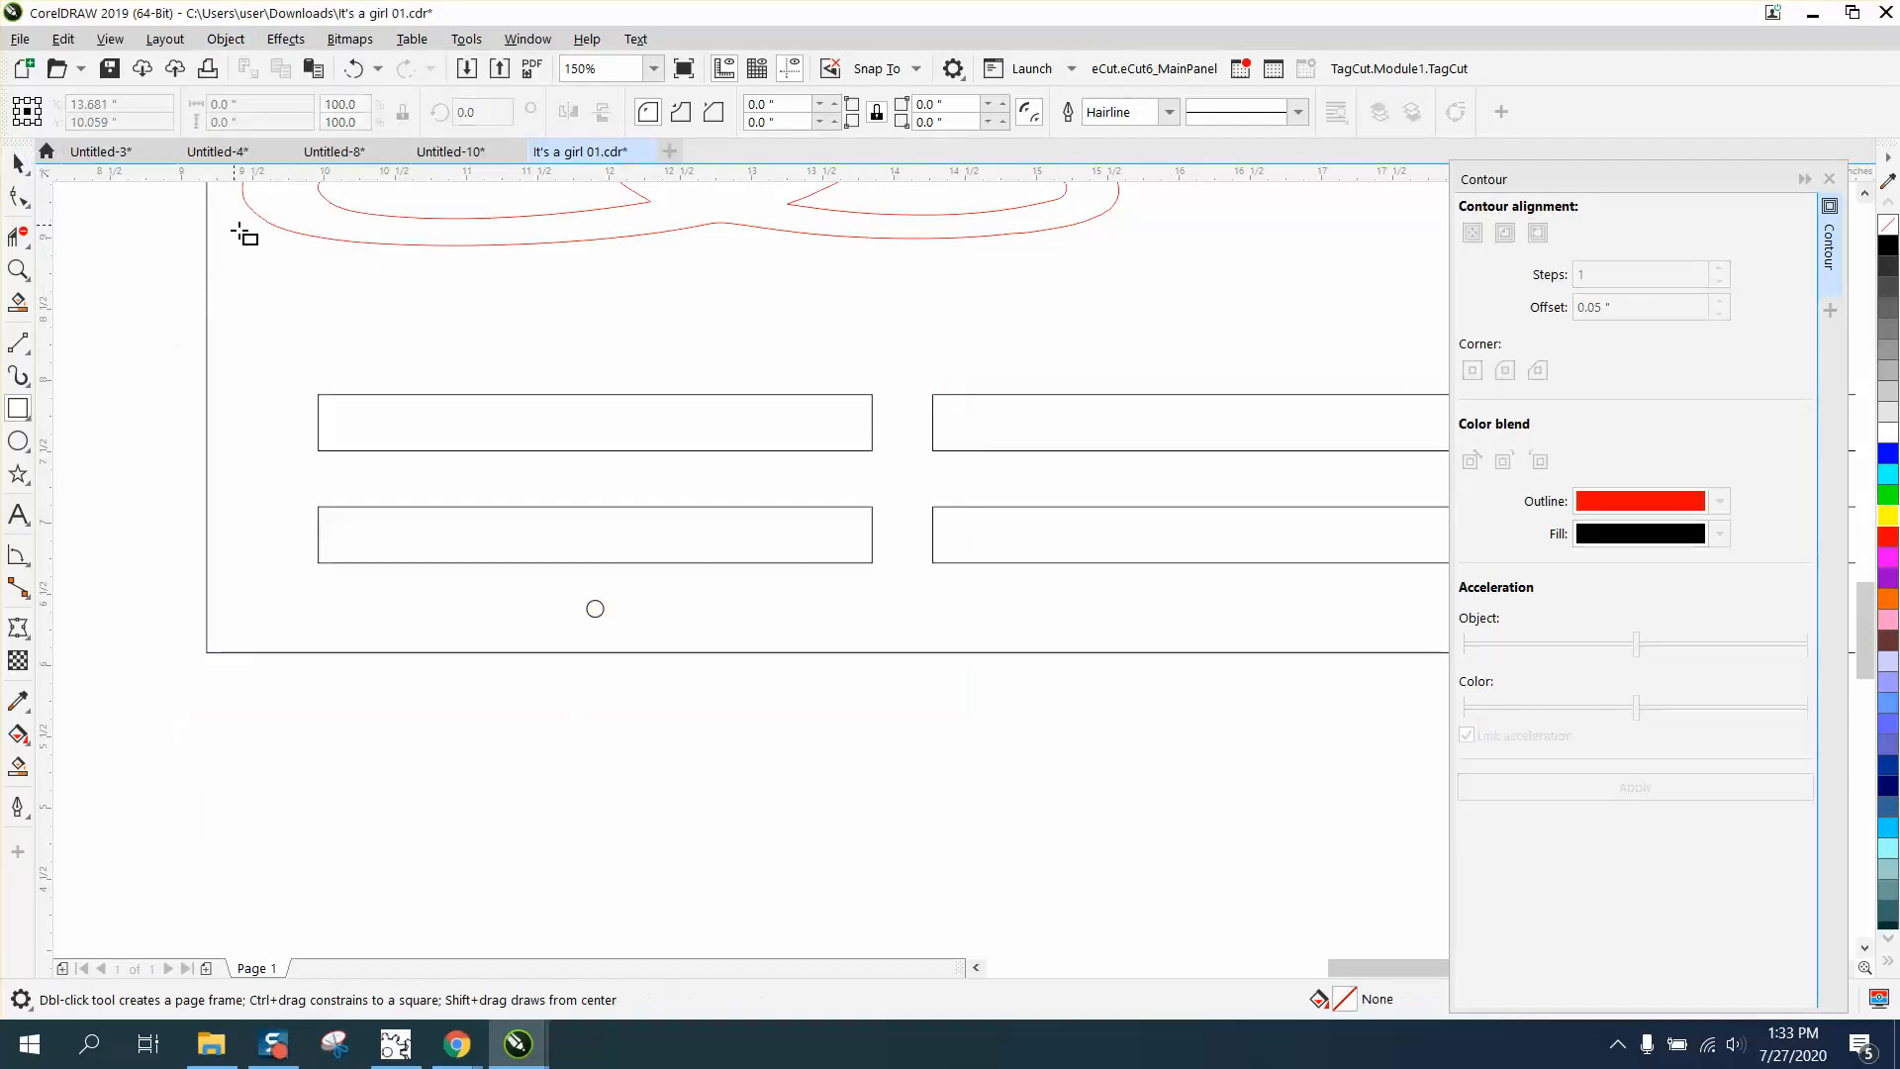
- Examine where the original g flourish meets the base edge on the duplicate sign, and compare both signs
{"action": "scroll", "coordinate": [447, 430], "scroll_direction": "down", "scroll_amount": 3}
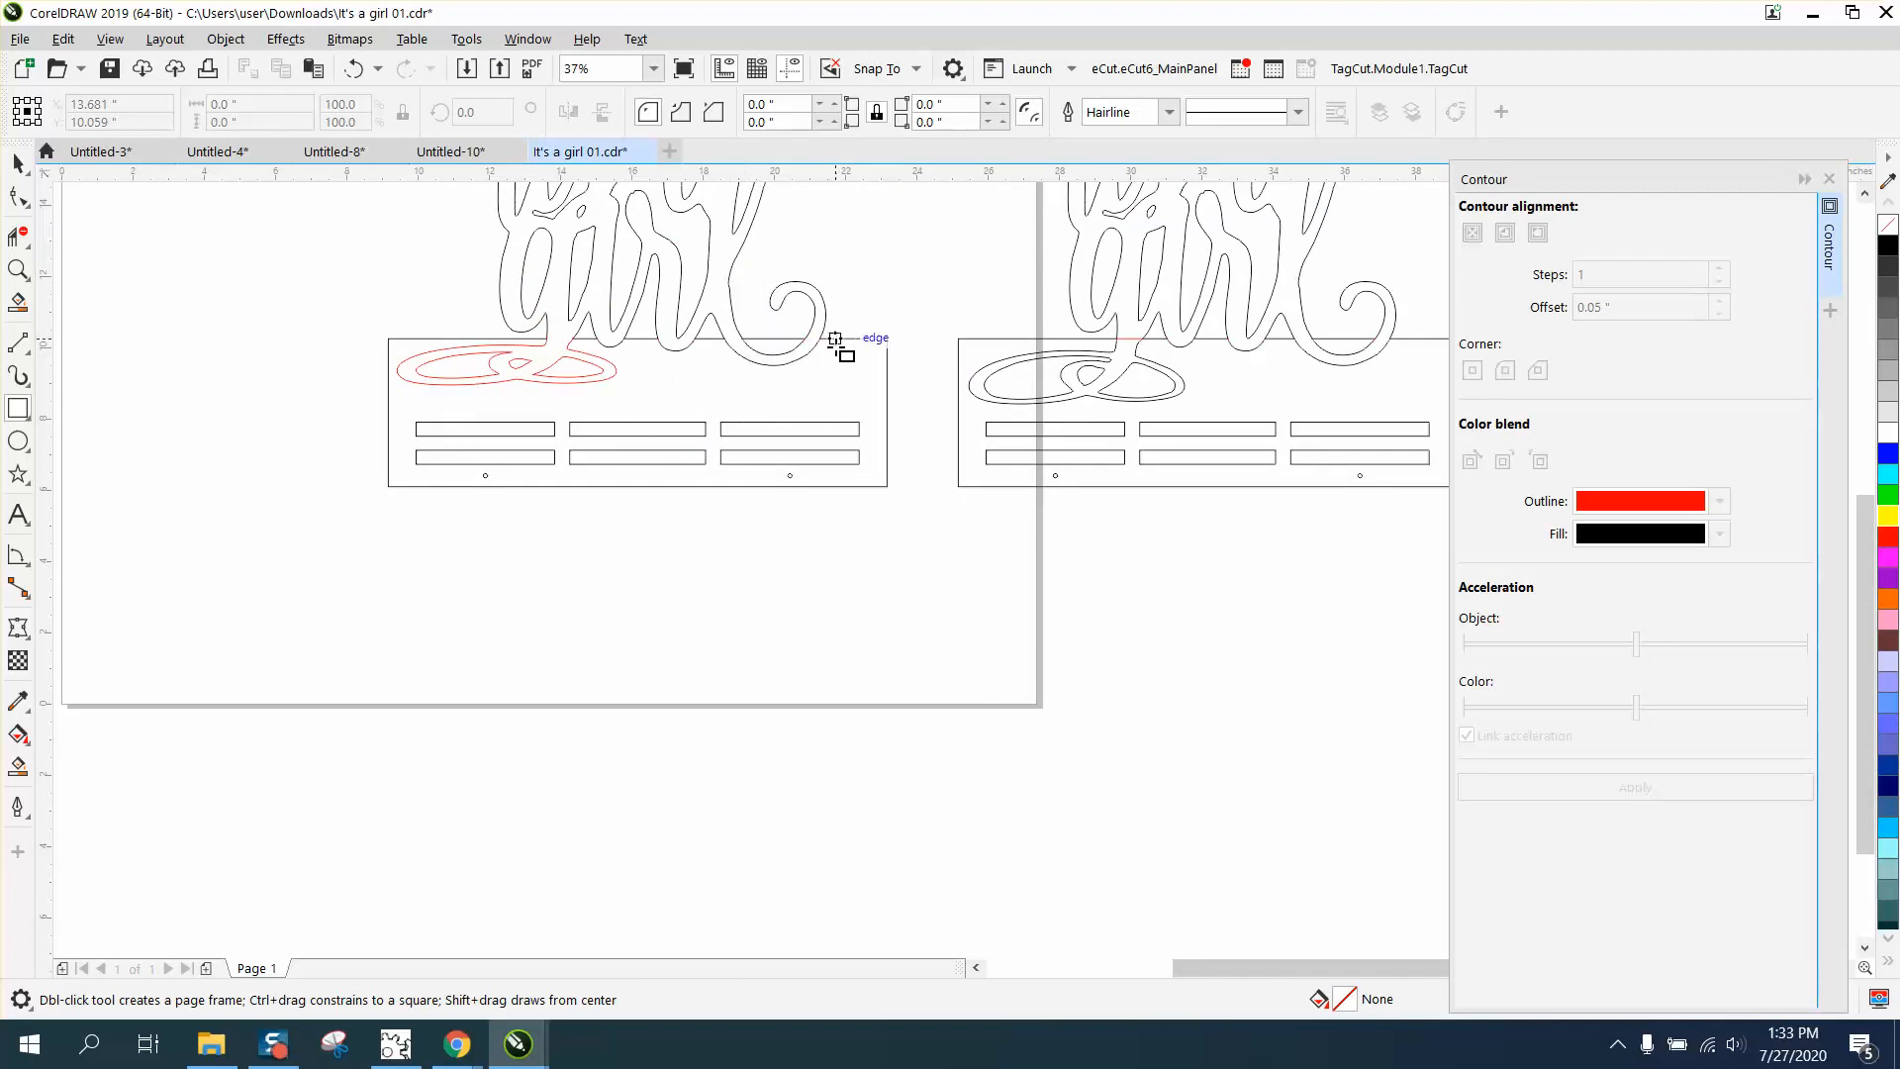
{"action": "left_click", "coordinate": [18, 268]}
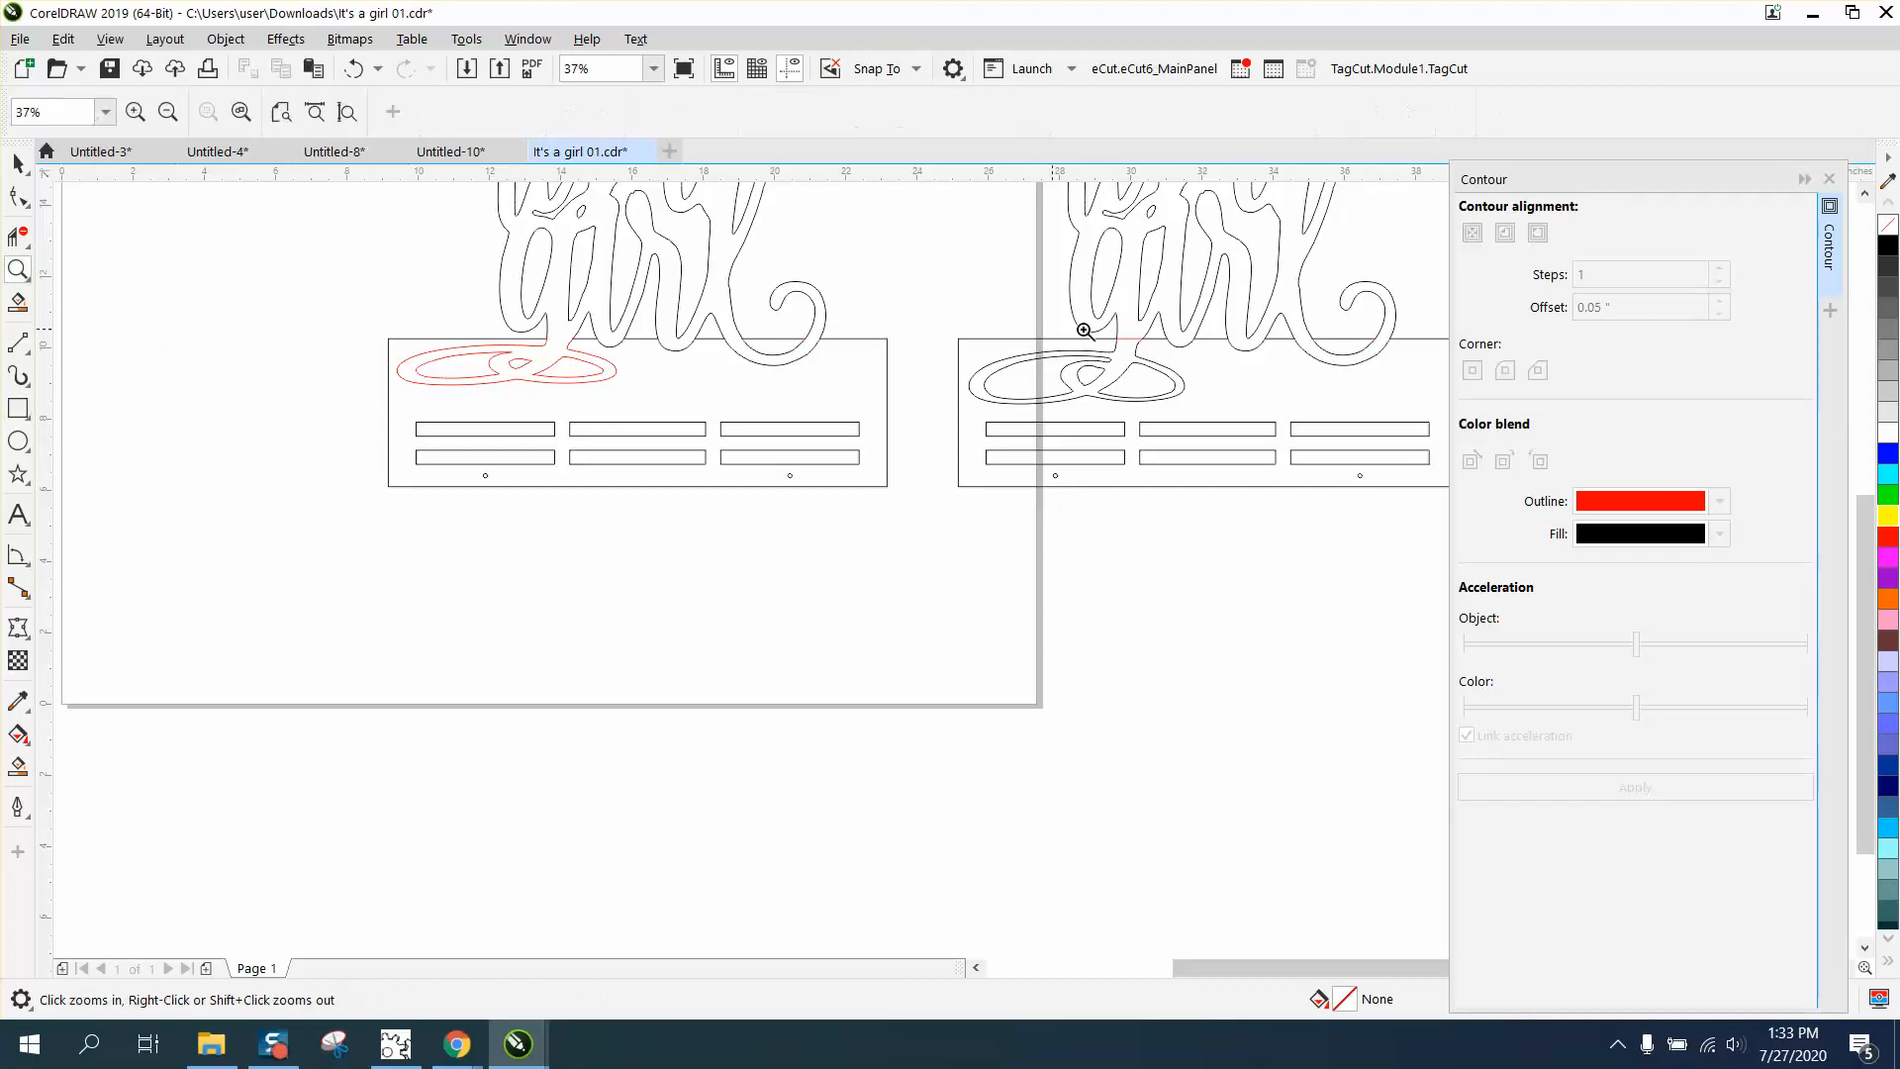
{"action": "left_click_drag", "start_coordinate": [1108, 326], "coordinate": [1211, 382]}
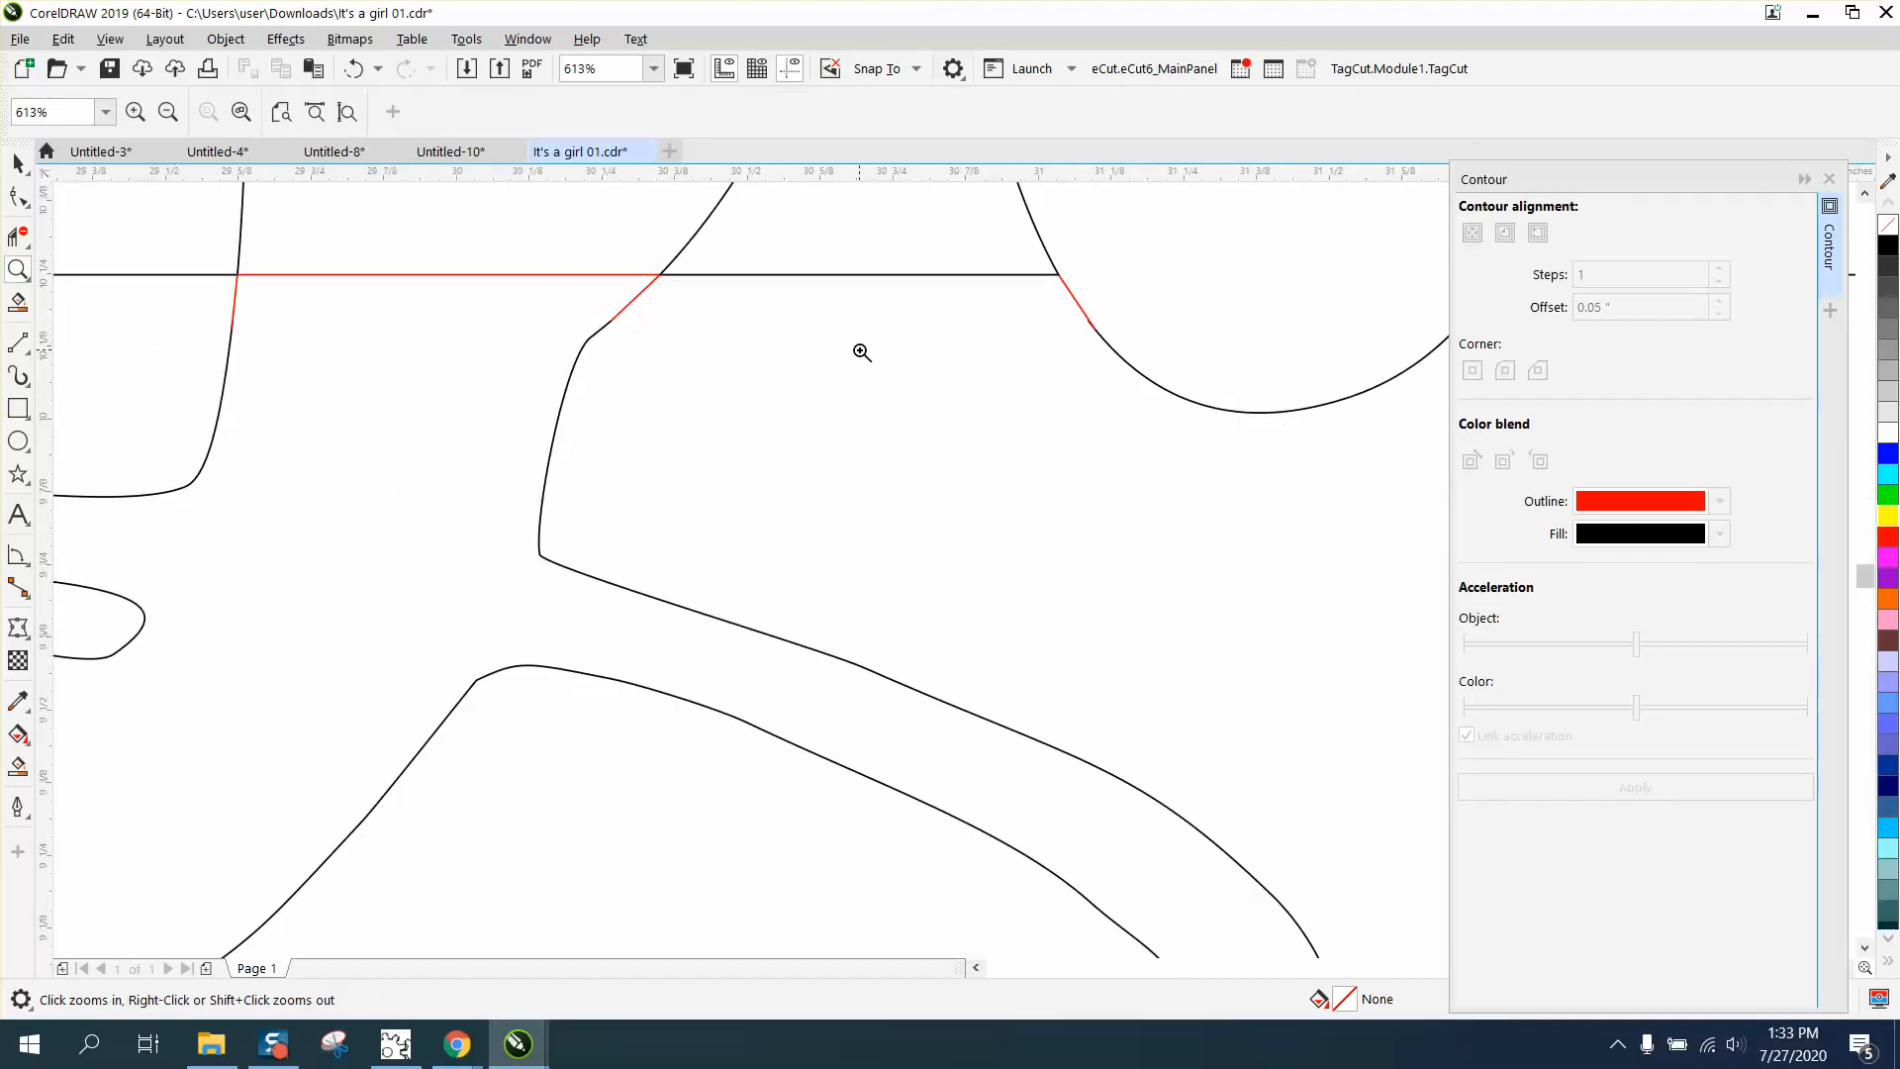
{"action": "scroll", "coordinate": [861, 352], "scroll_direction": "down", "scroll_amount": 5}
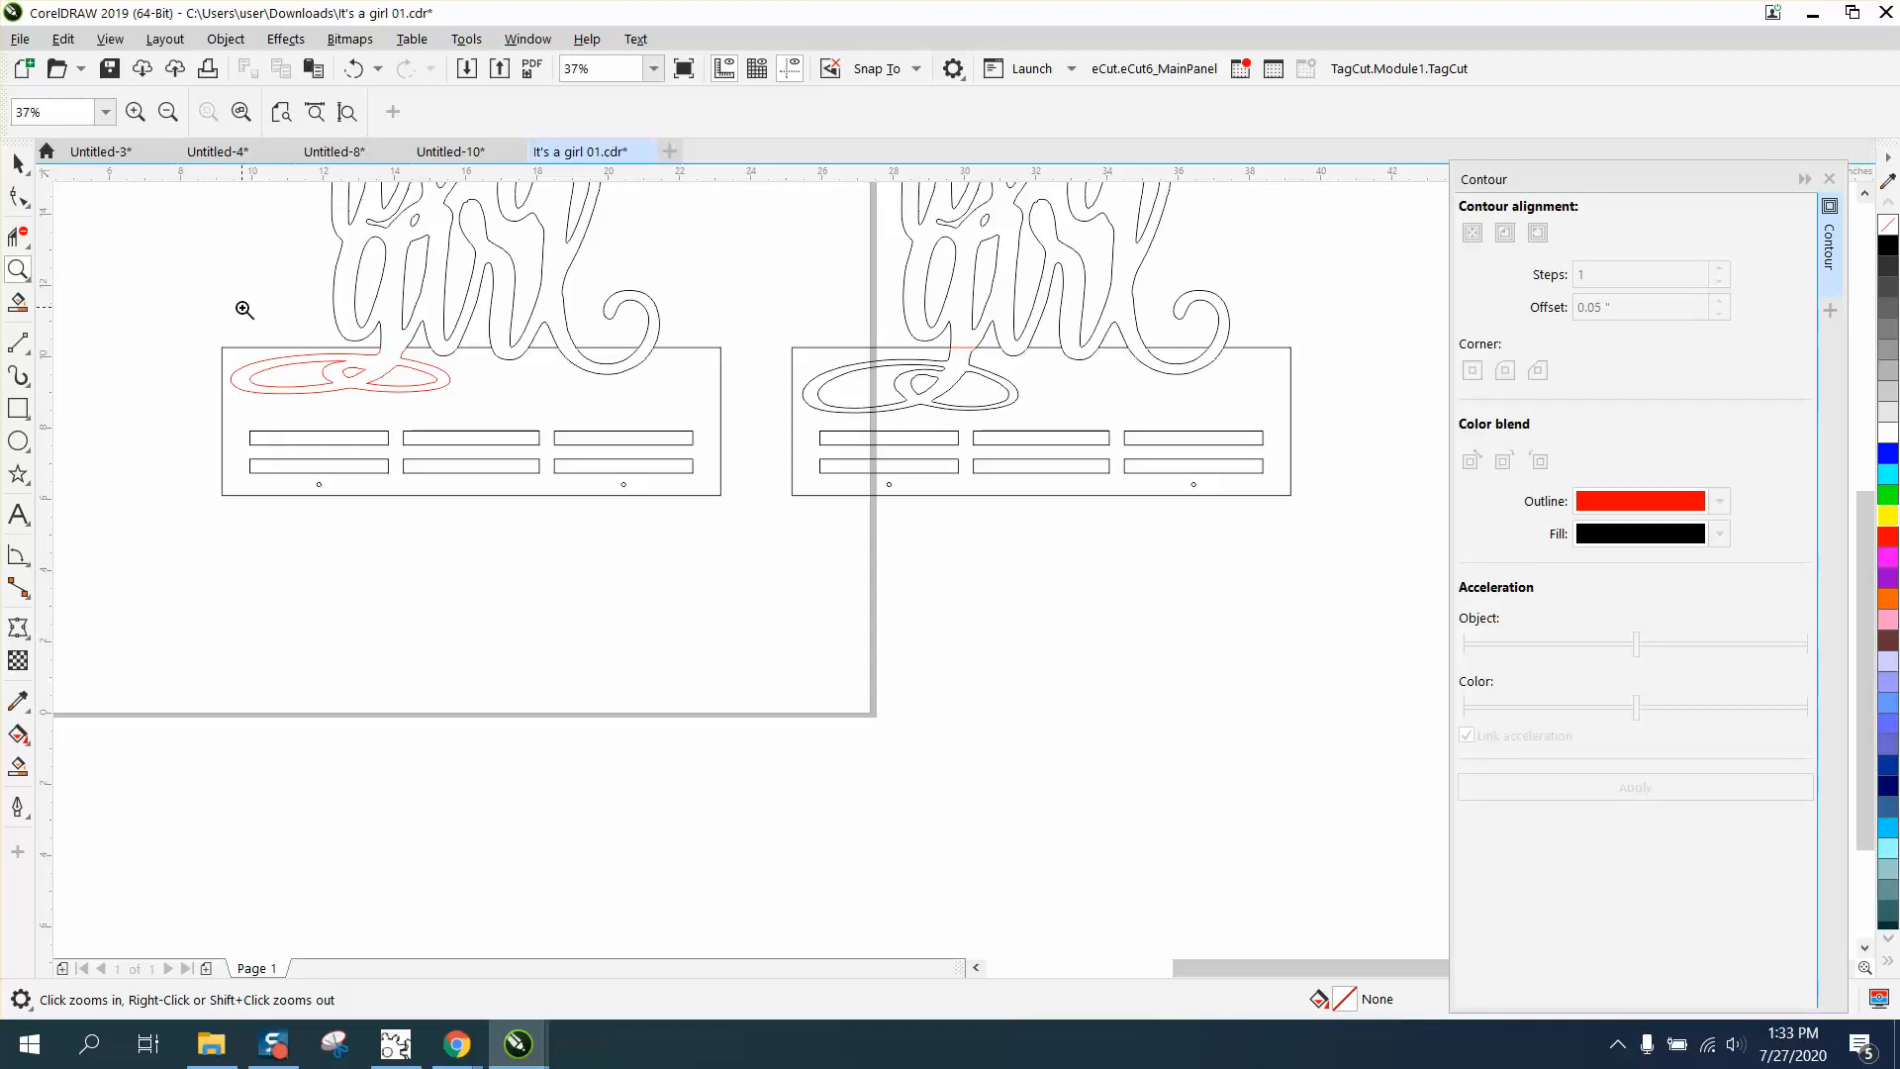
- Delete the spare red flourish lying outside the page beside the first sign
{"action": "left_click_drag", "start_coordinate": [198, 306], "coordinate": [712, 399]}
{"action": "scroll", "coordinate": [711, 399], "scroll_direction": "down", "scroll_amount": 2}
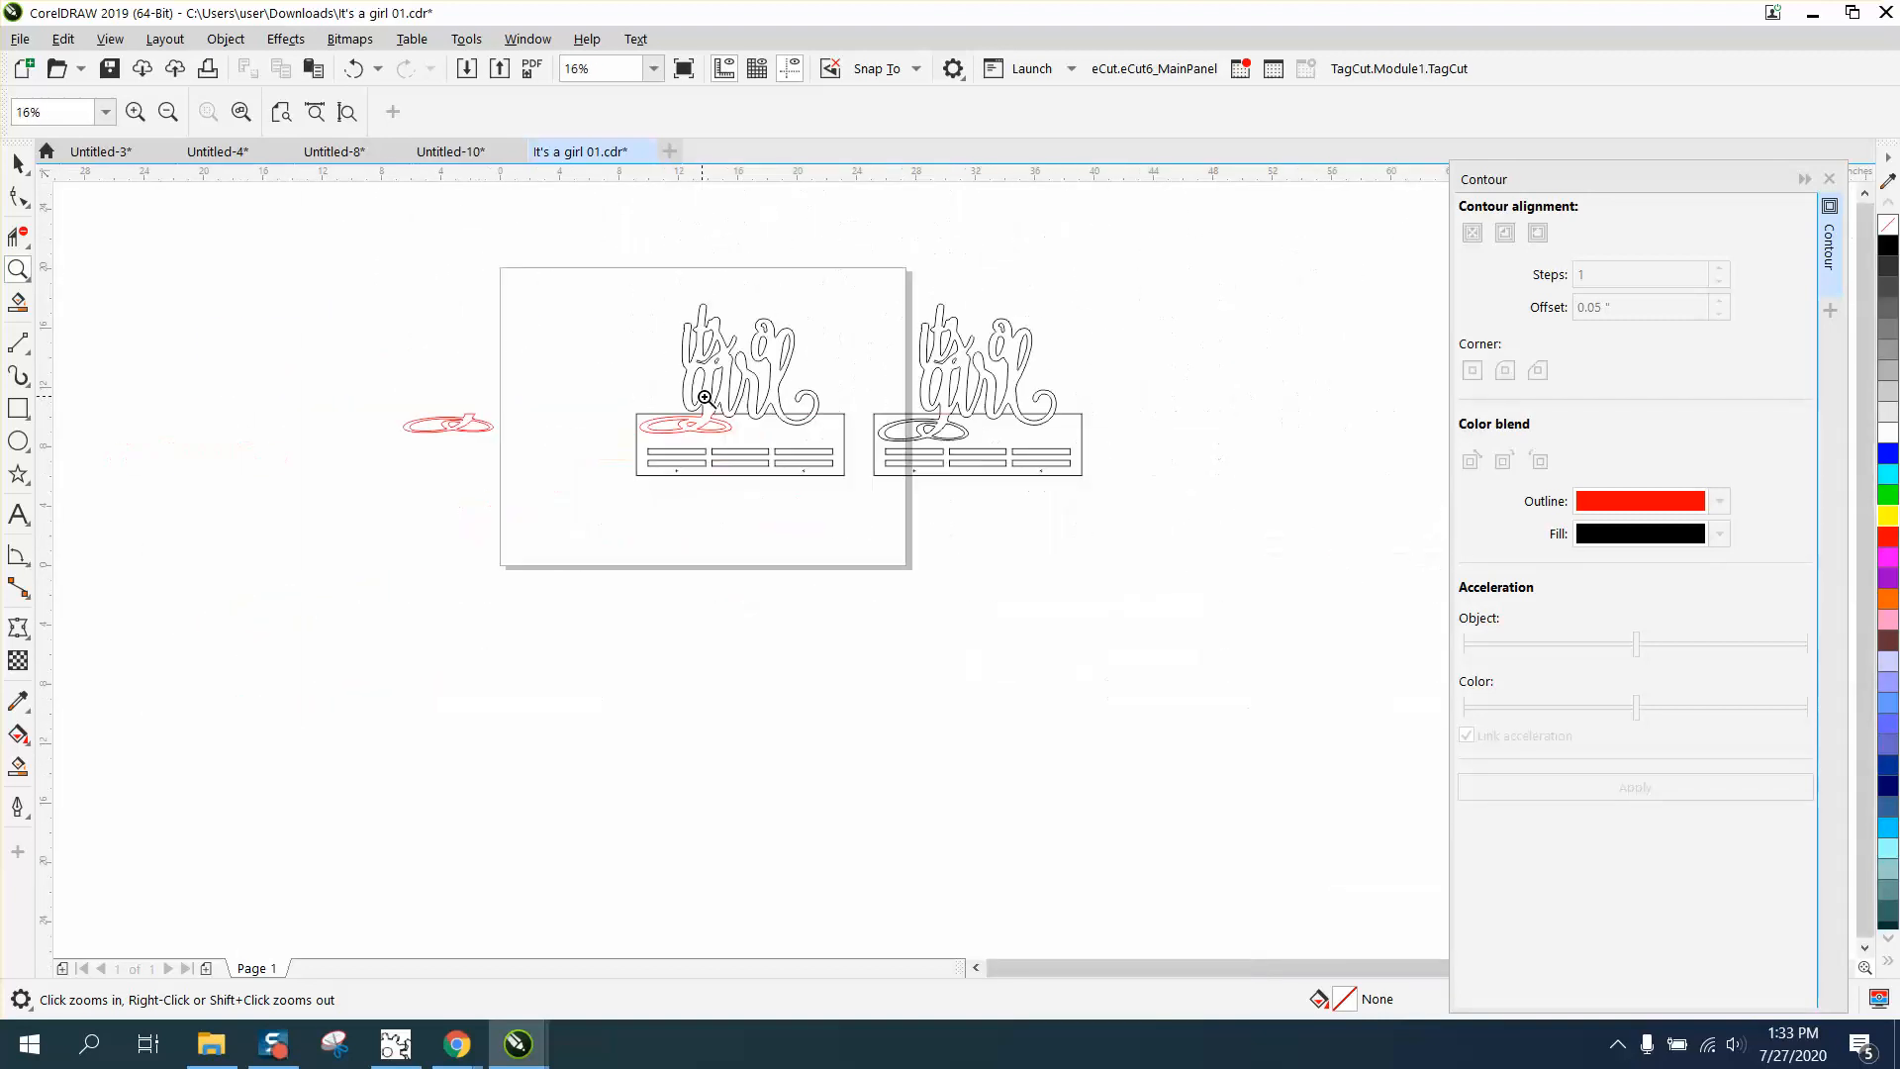
{"action": "left_click_drag", "start_coordinate": [356, 361], "coordinate": [503, 460]}
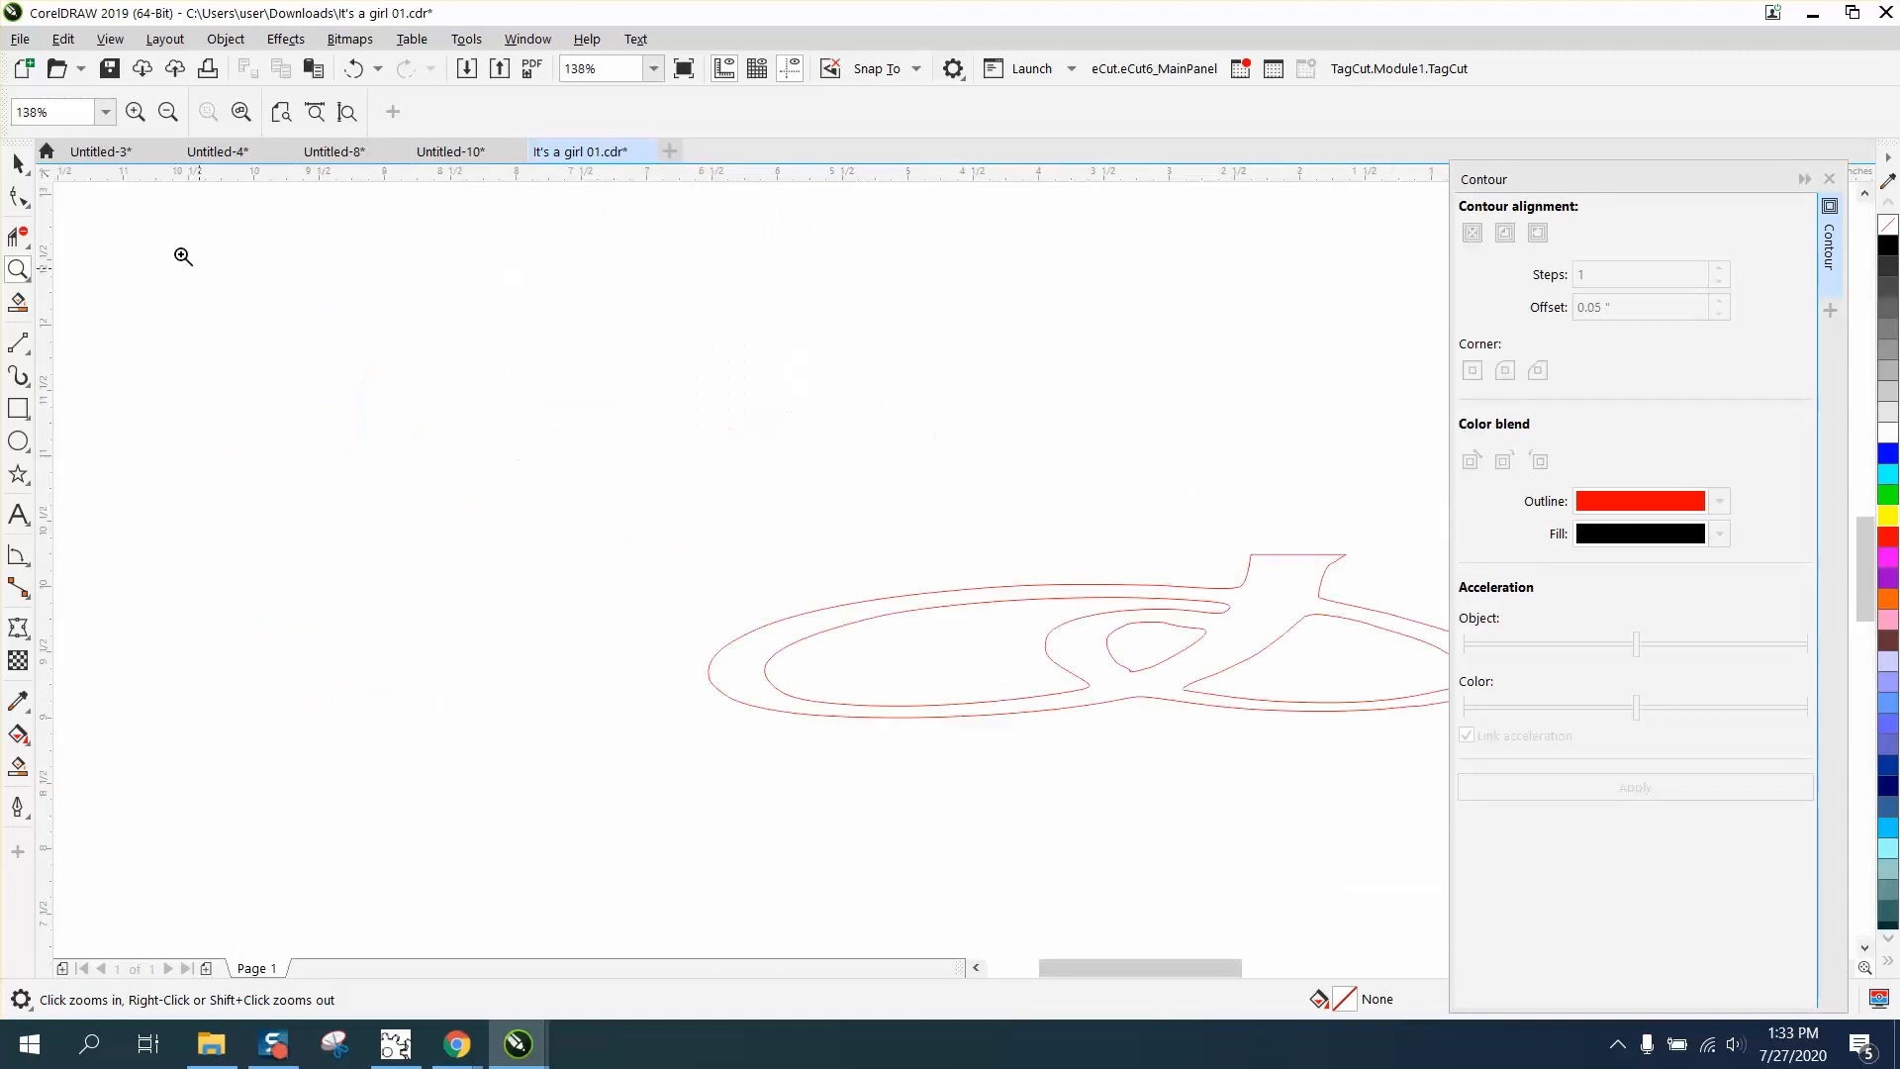
{"action": "scroll", "coordinate": [583, 368], "scroll_direction": "down", "scroll_amount": 3}
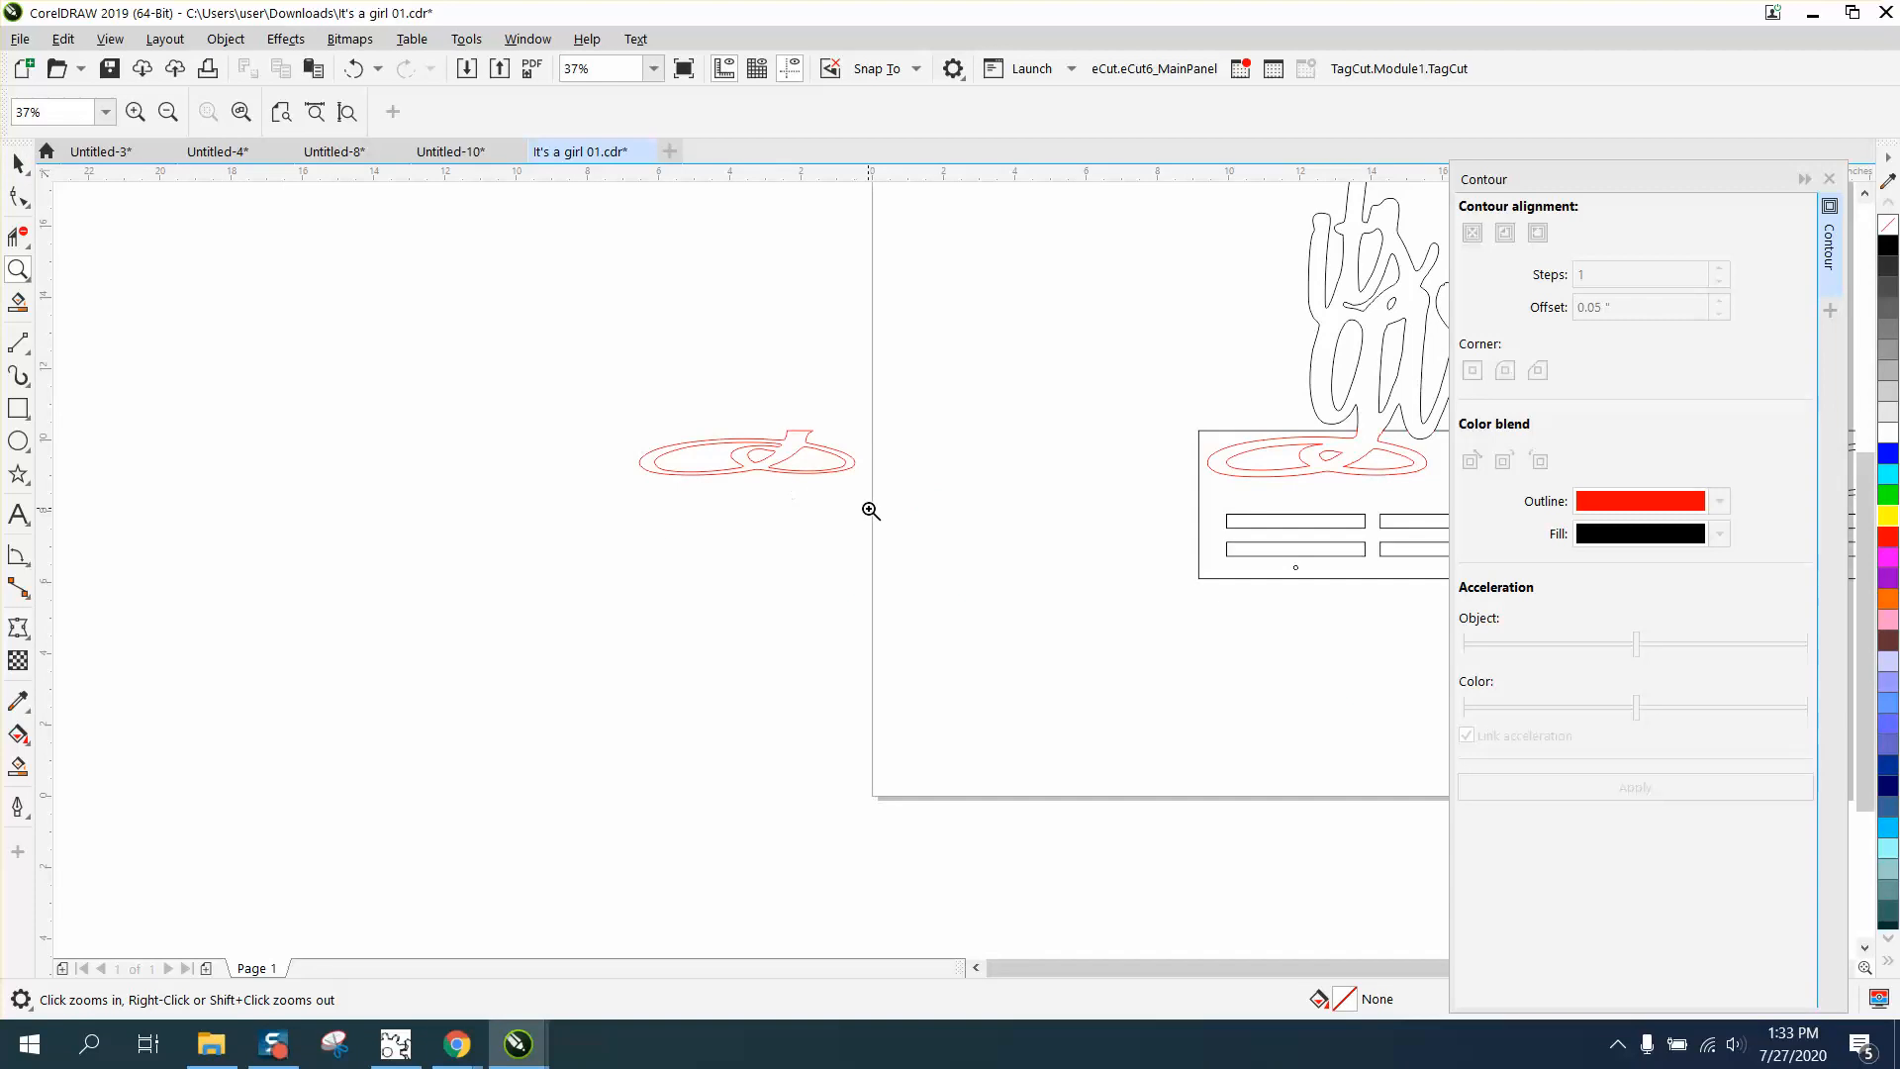
{"action": "left_click", "coordinate": [19, 164]}
{"action": "left_click_drag", "start_coordinate": [549, 339], "coordinate": [911, 547]}
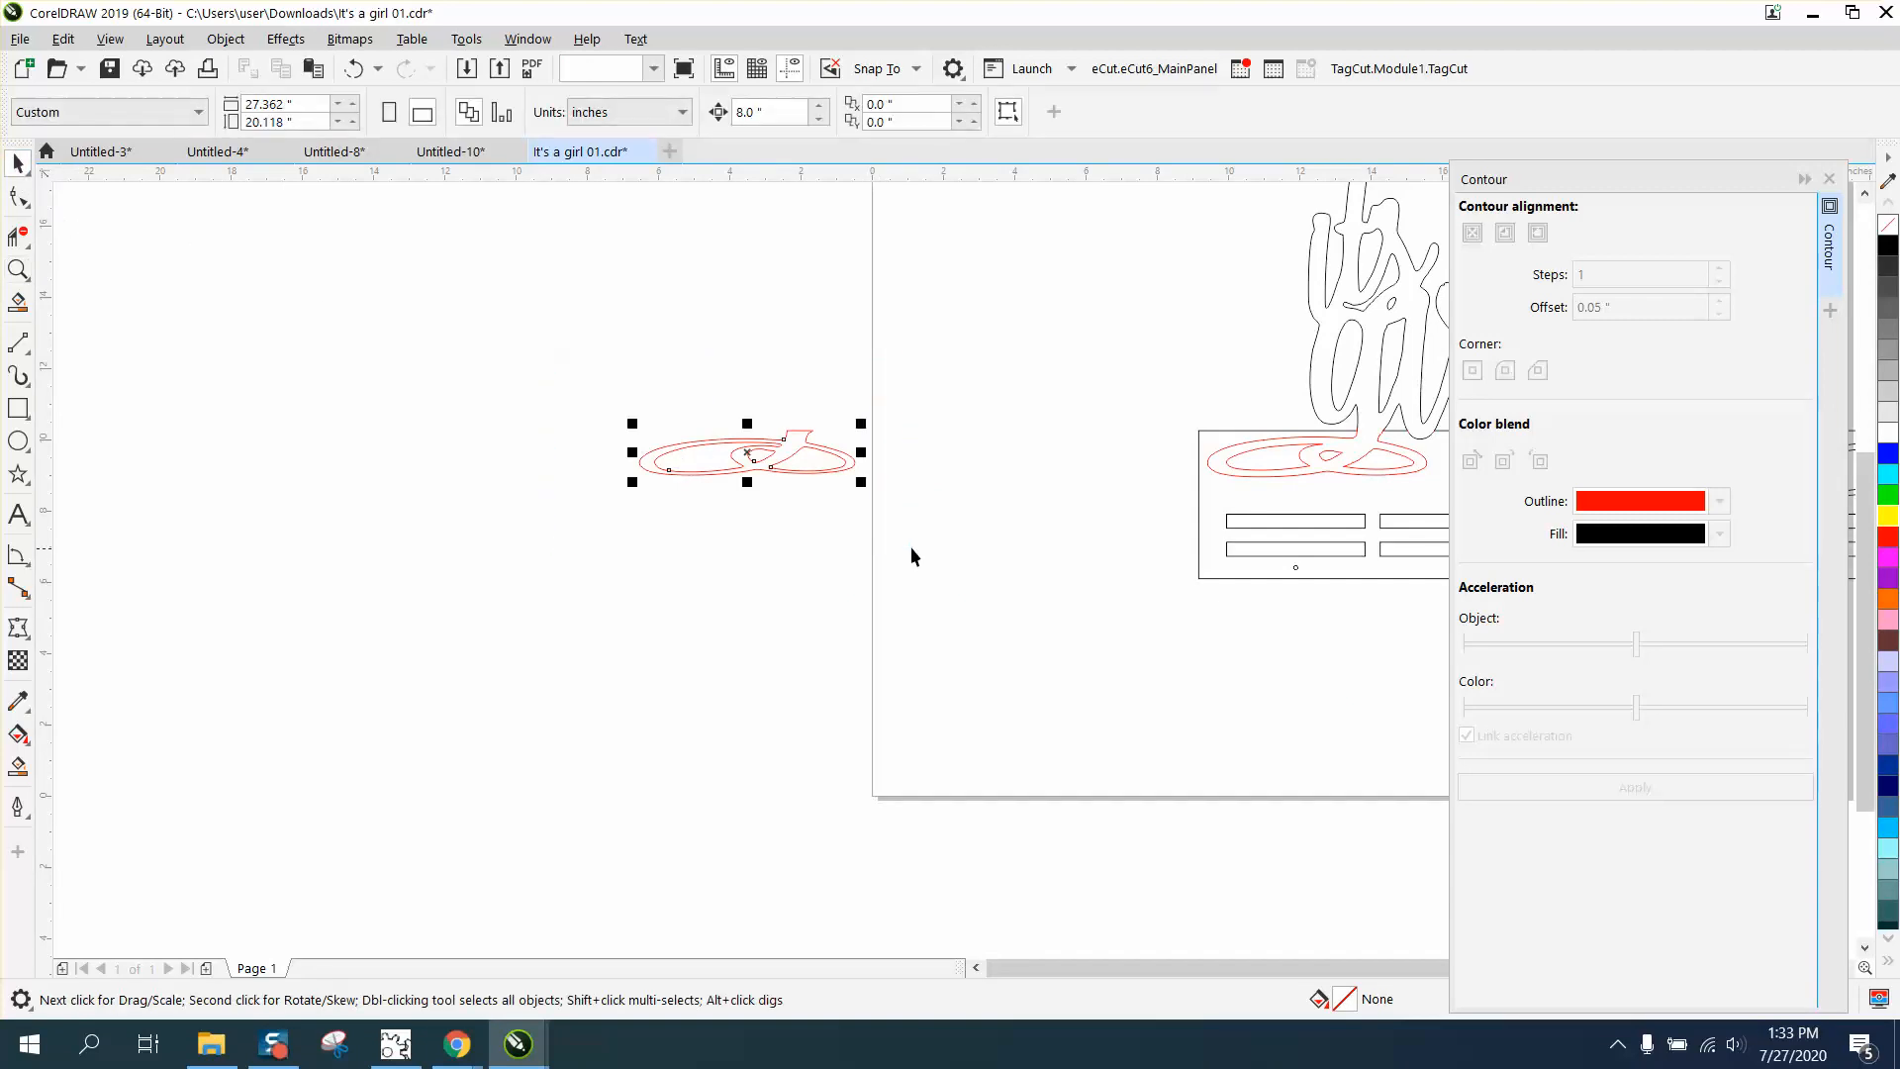
{"action": "key", "text": "Delete"}
- Move the whole duplicate sign with the original flourish up 24 in, clear of the page
{"action": "scroll", "coordinate": [740, 447], "scroll_direction": "down", "scroll_amount": 3}
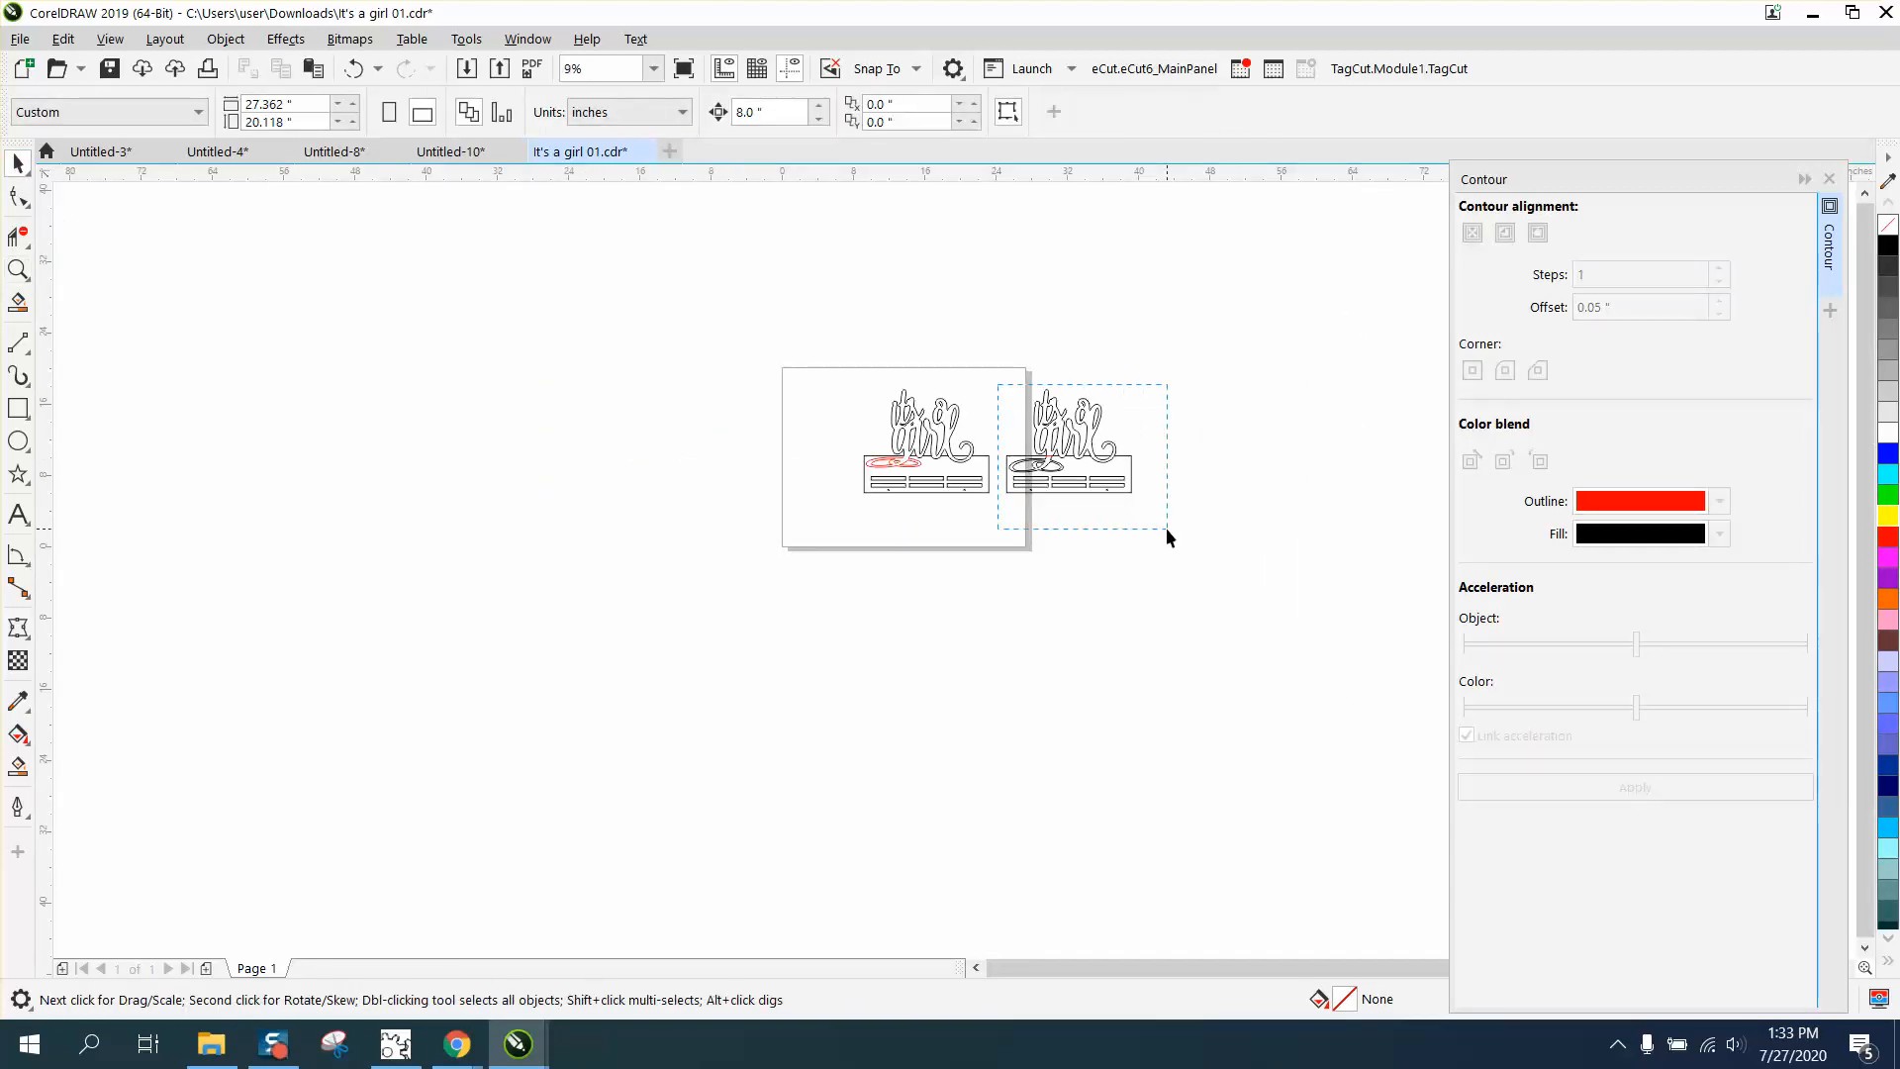
{"action": "left_click_drag", "start_coordinate": [1167, 530], "coordinate": [1168, 529]}
{"action": "key", "text": "Up"}
{"action": "key", "text": "Up"}
{"action": "key", "text": "Up"}
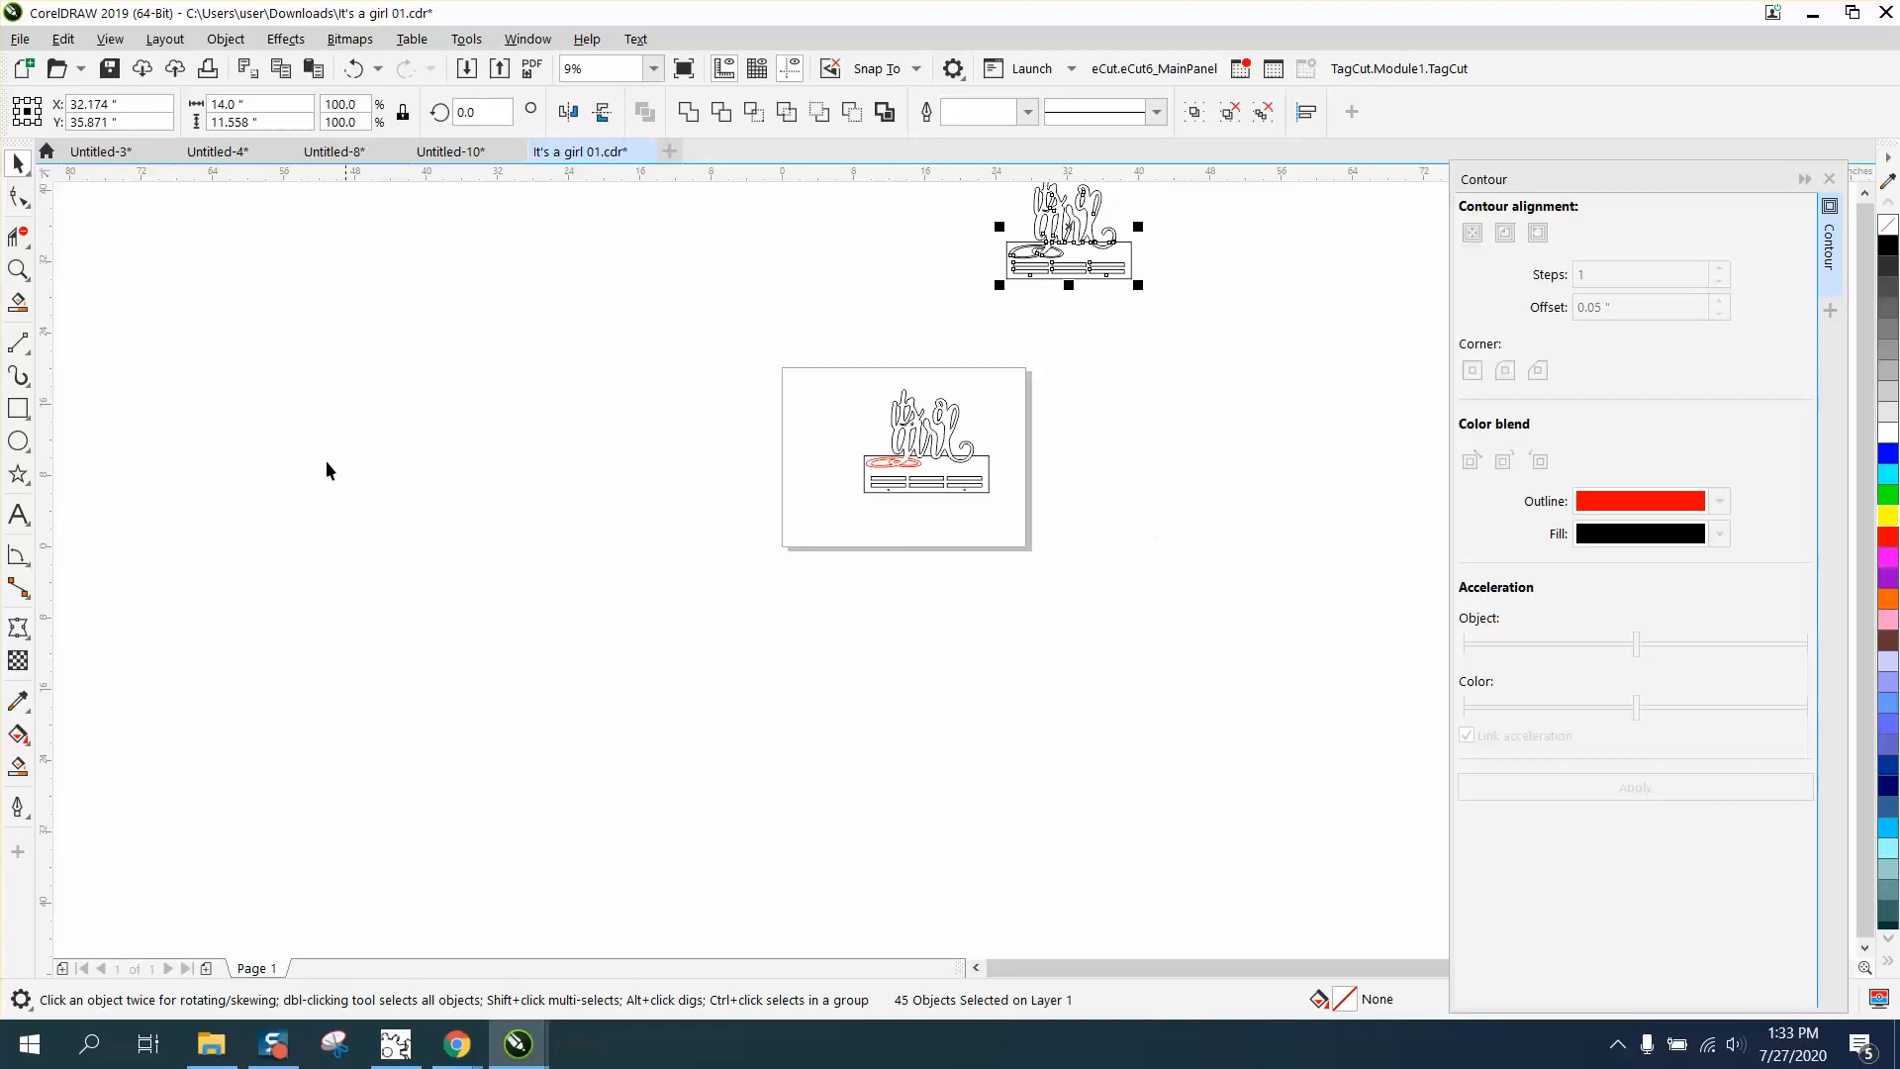
- Draw a 7.666 in horizontal 2-point line along the base's upper edge, from the g's stem to the outer edge of the l's curl
{"action": "left_click", "coordinate": [18, 269]}
{"action": "left_click_drag", "start_coordinate": [781, 373], "coordinate": [1138, 560]}
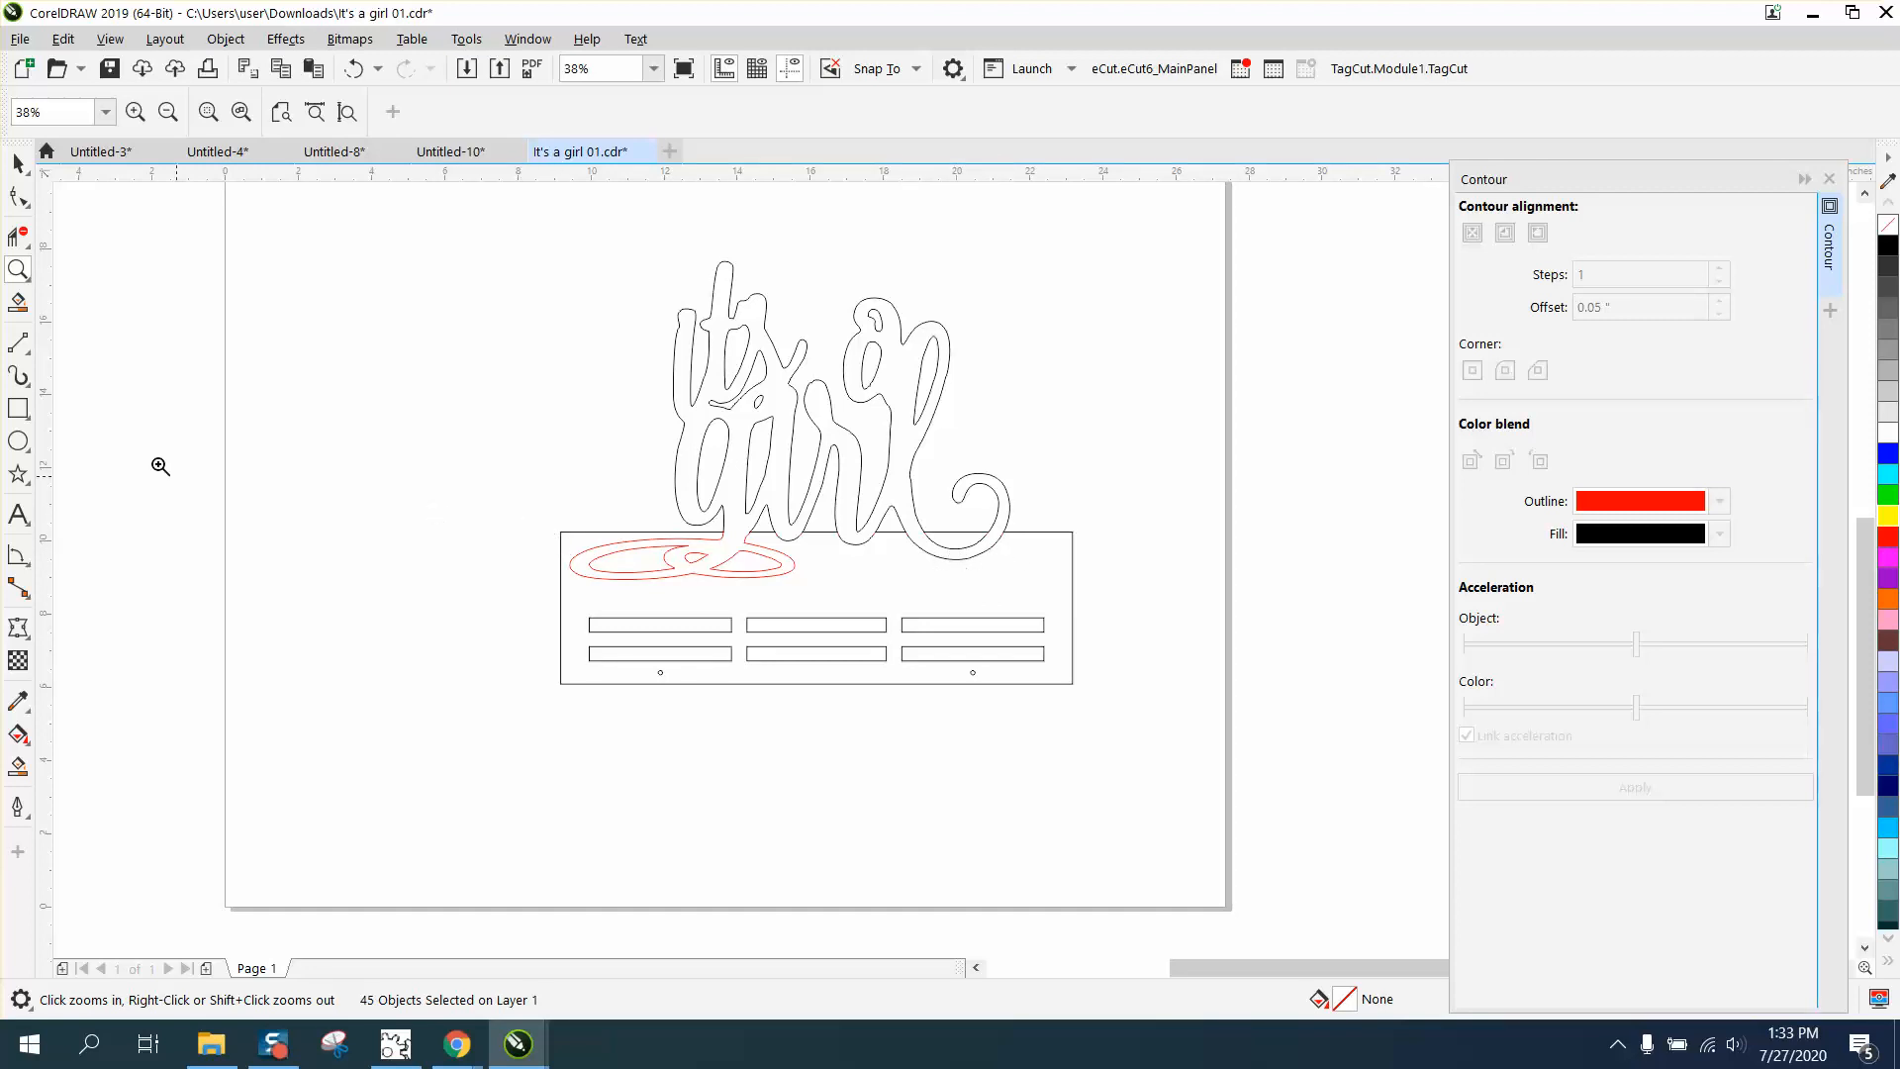
{"action": "left_click", "coordinate": [22, 348]}
{"action": "left_click", "coordinate": [29, 358]}
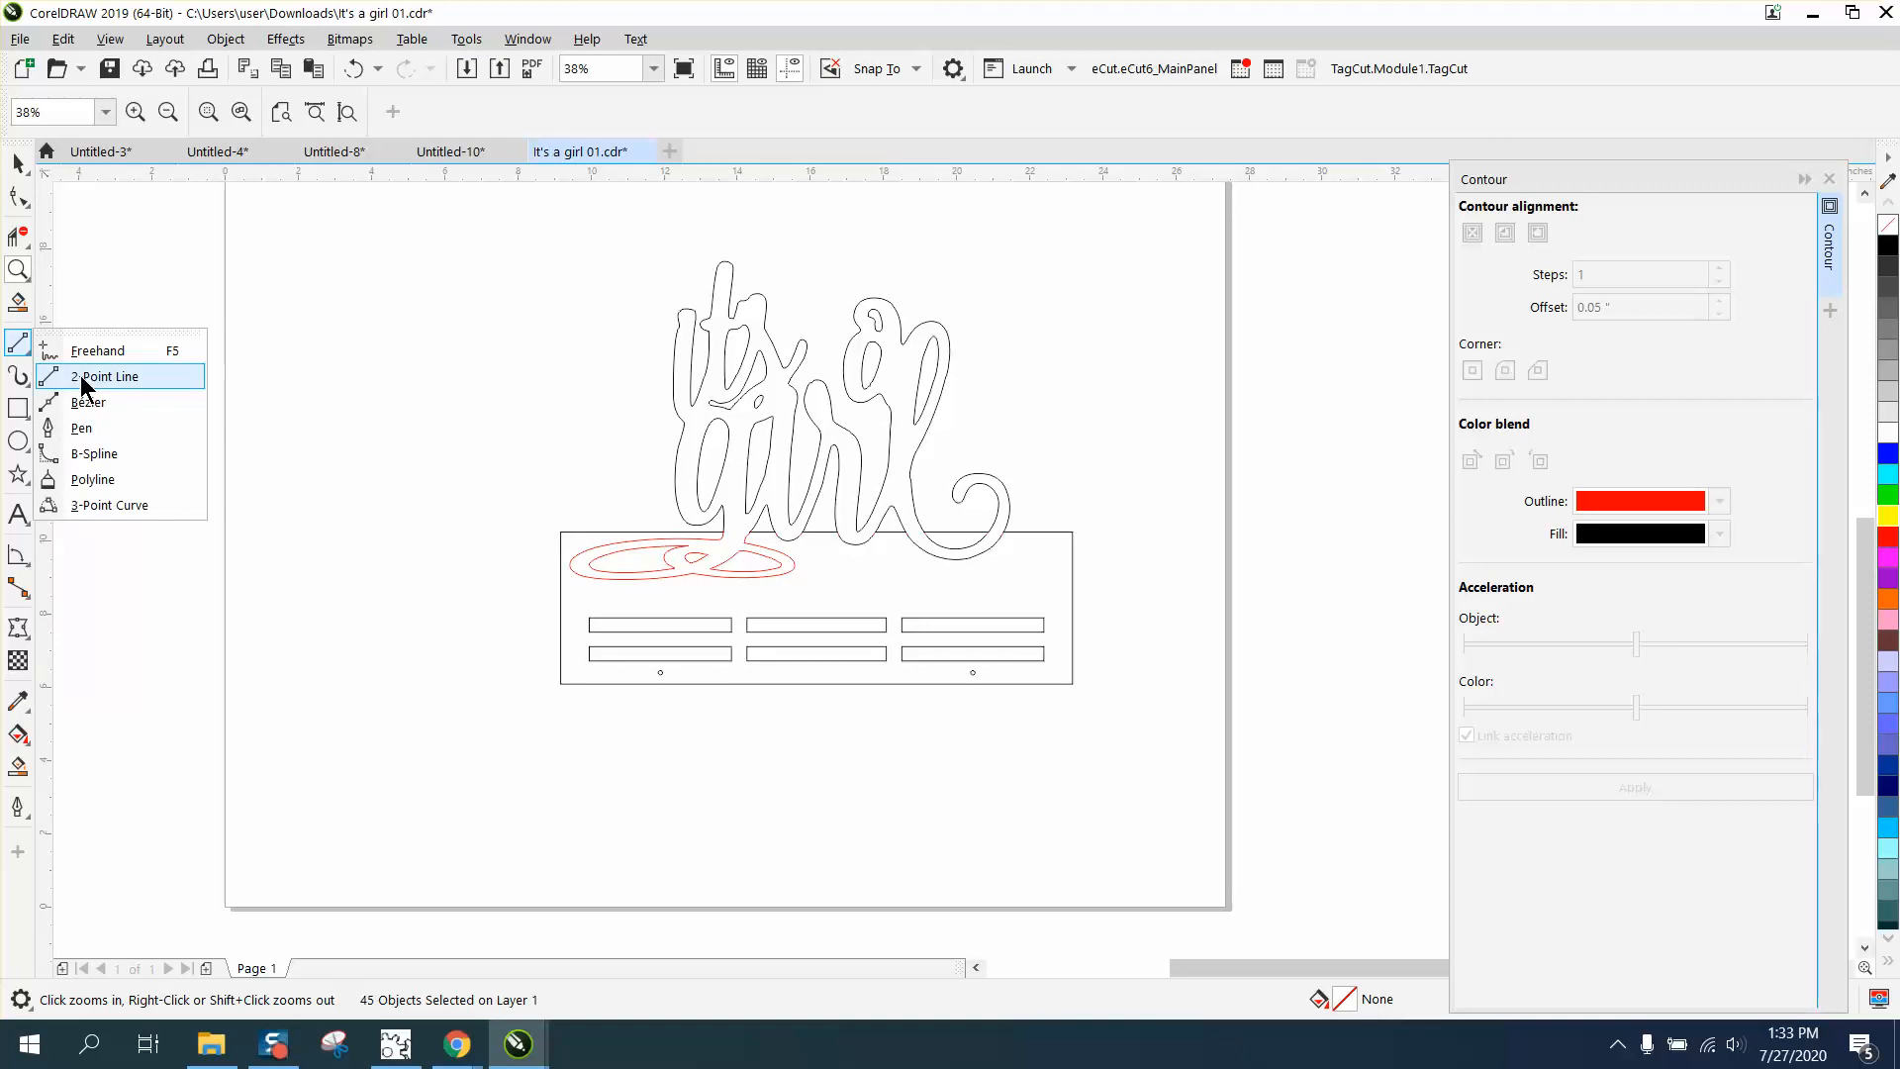
{"action": "left_click", "coordinate": [59, 376]}
{"action": "left_click", "coordinate": [17, 271]}
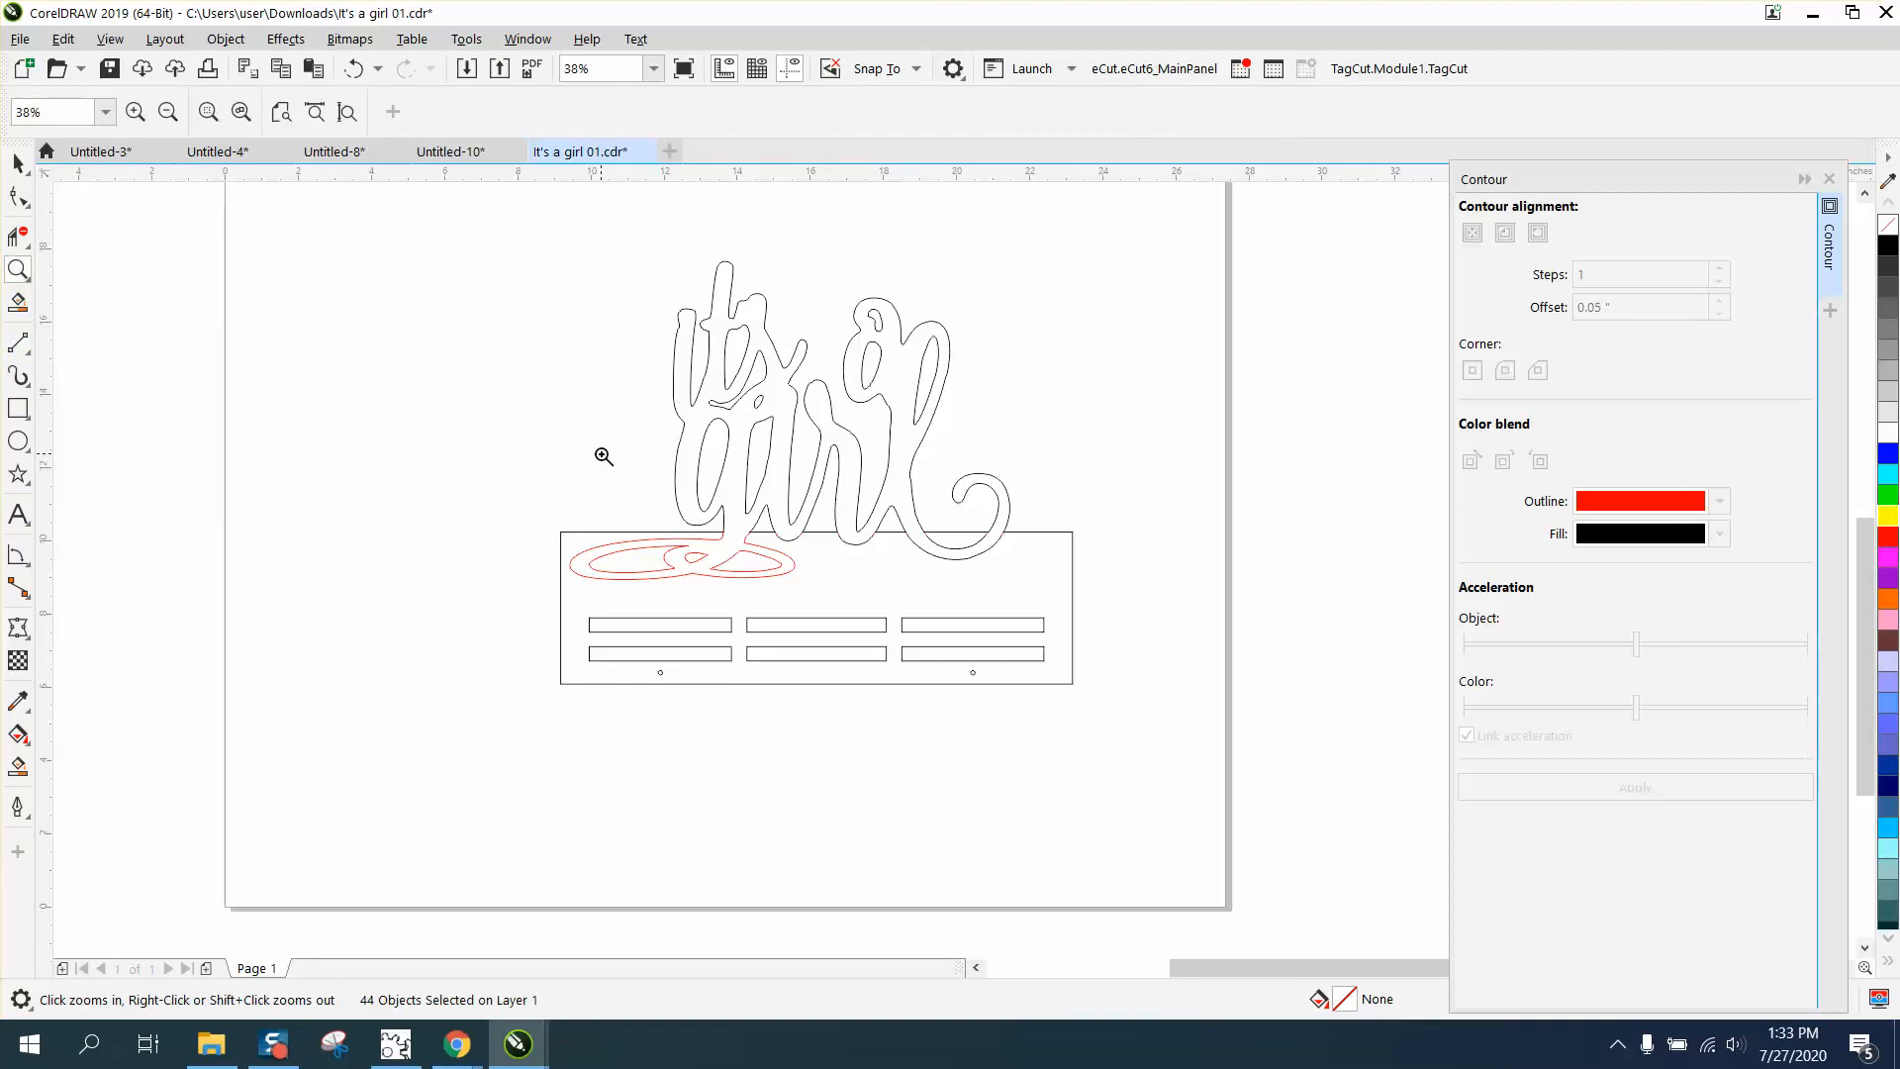
{"action": "left_click_drag", "start_coordinate": [602, 455], "coordinate": [1054, 687]}
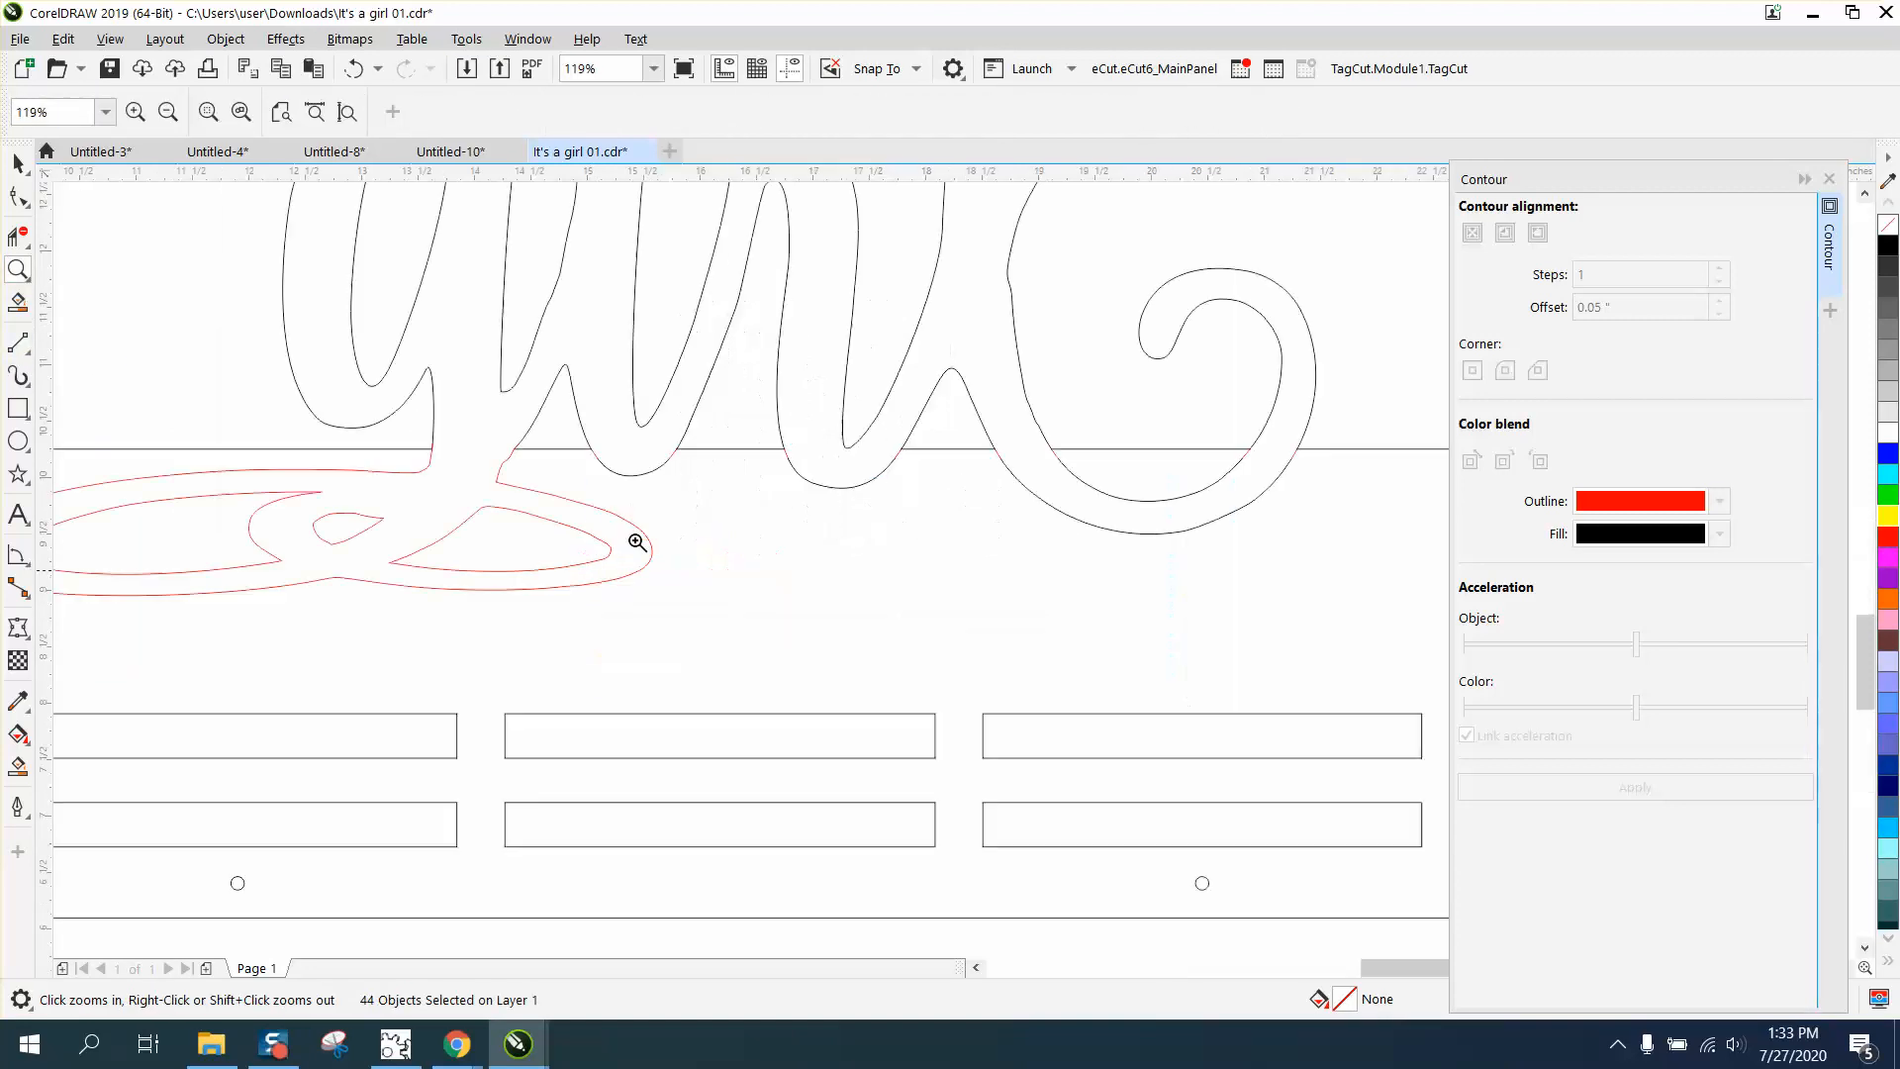
{"action": "left_click", "coordinate": [18, 342]}
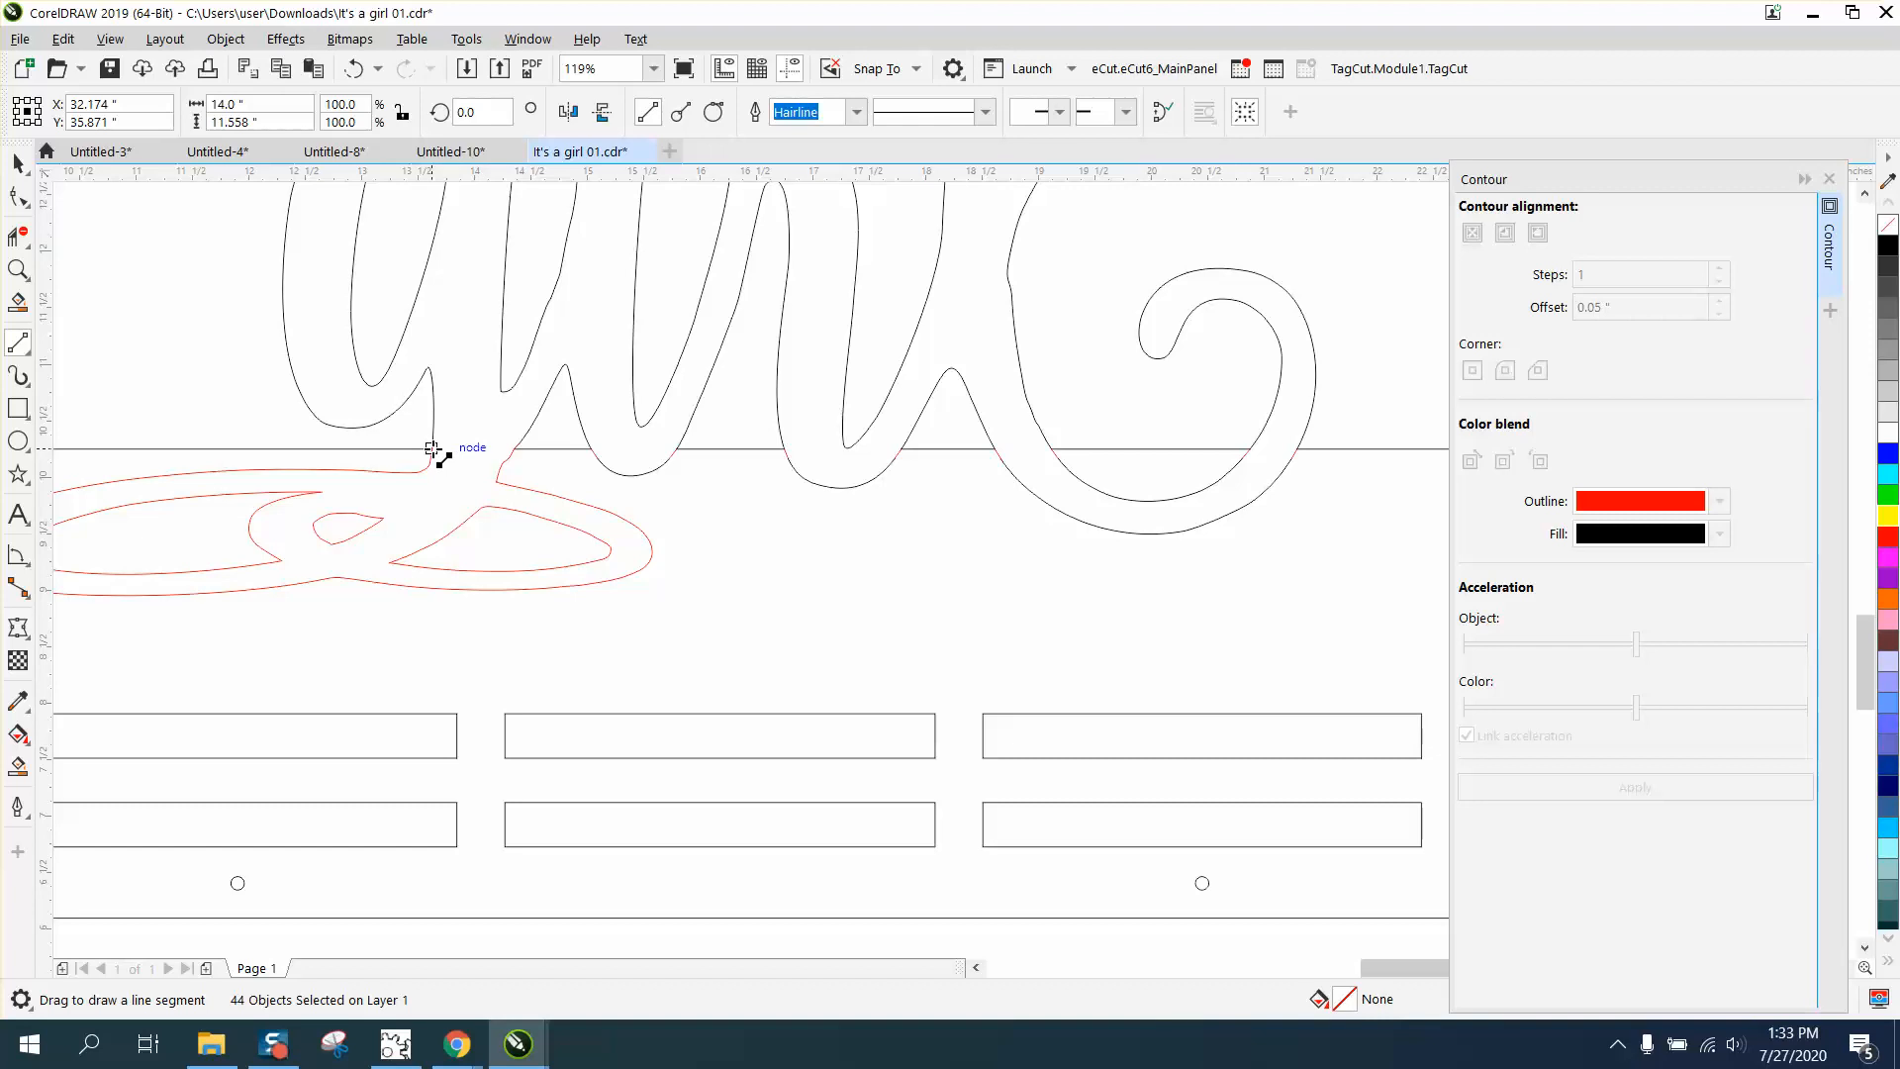
{"action": "left_click_drag", "start_coordinate": [433, 449], "coordinate": [1300, 453]}
{"action": "scroll", "coordinate": [564, 531], "scroll_direction": "down", "scroll_amount": 5}
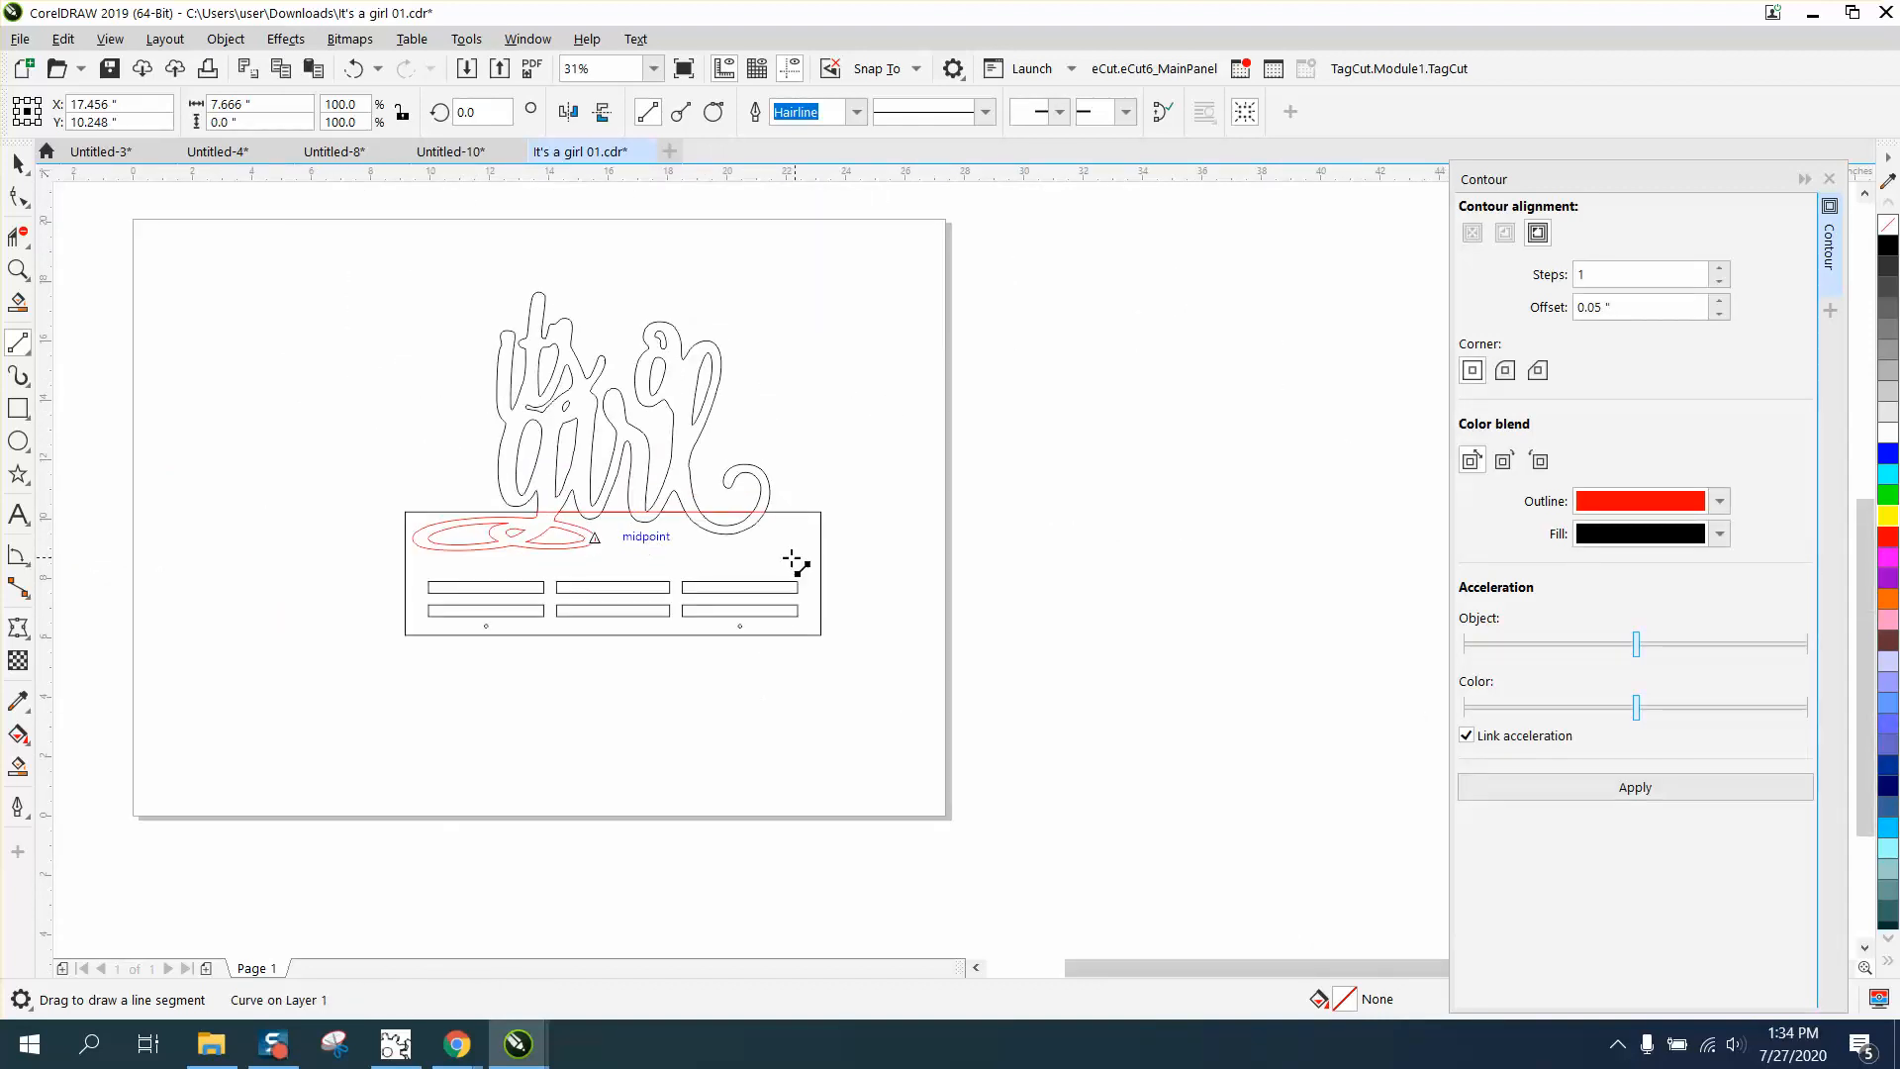
{"action": "left_click", "coordinate": [18, 164]}
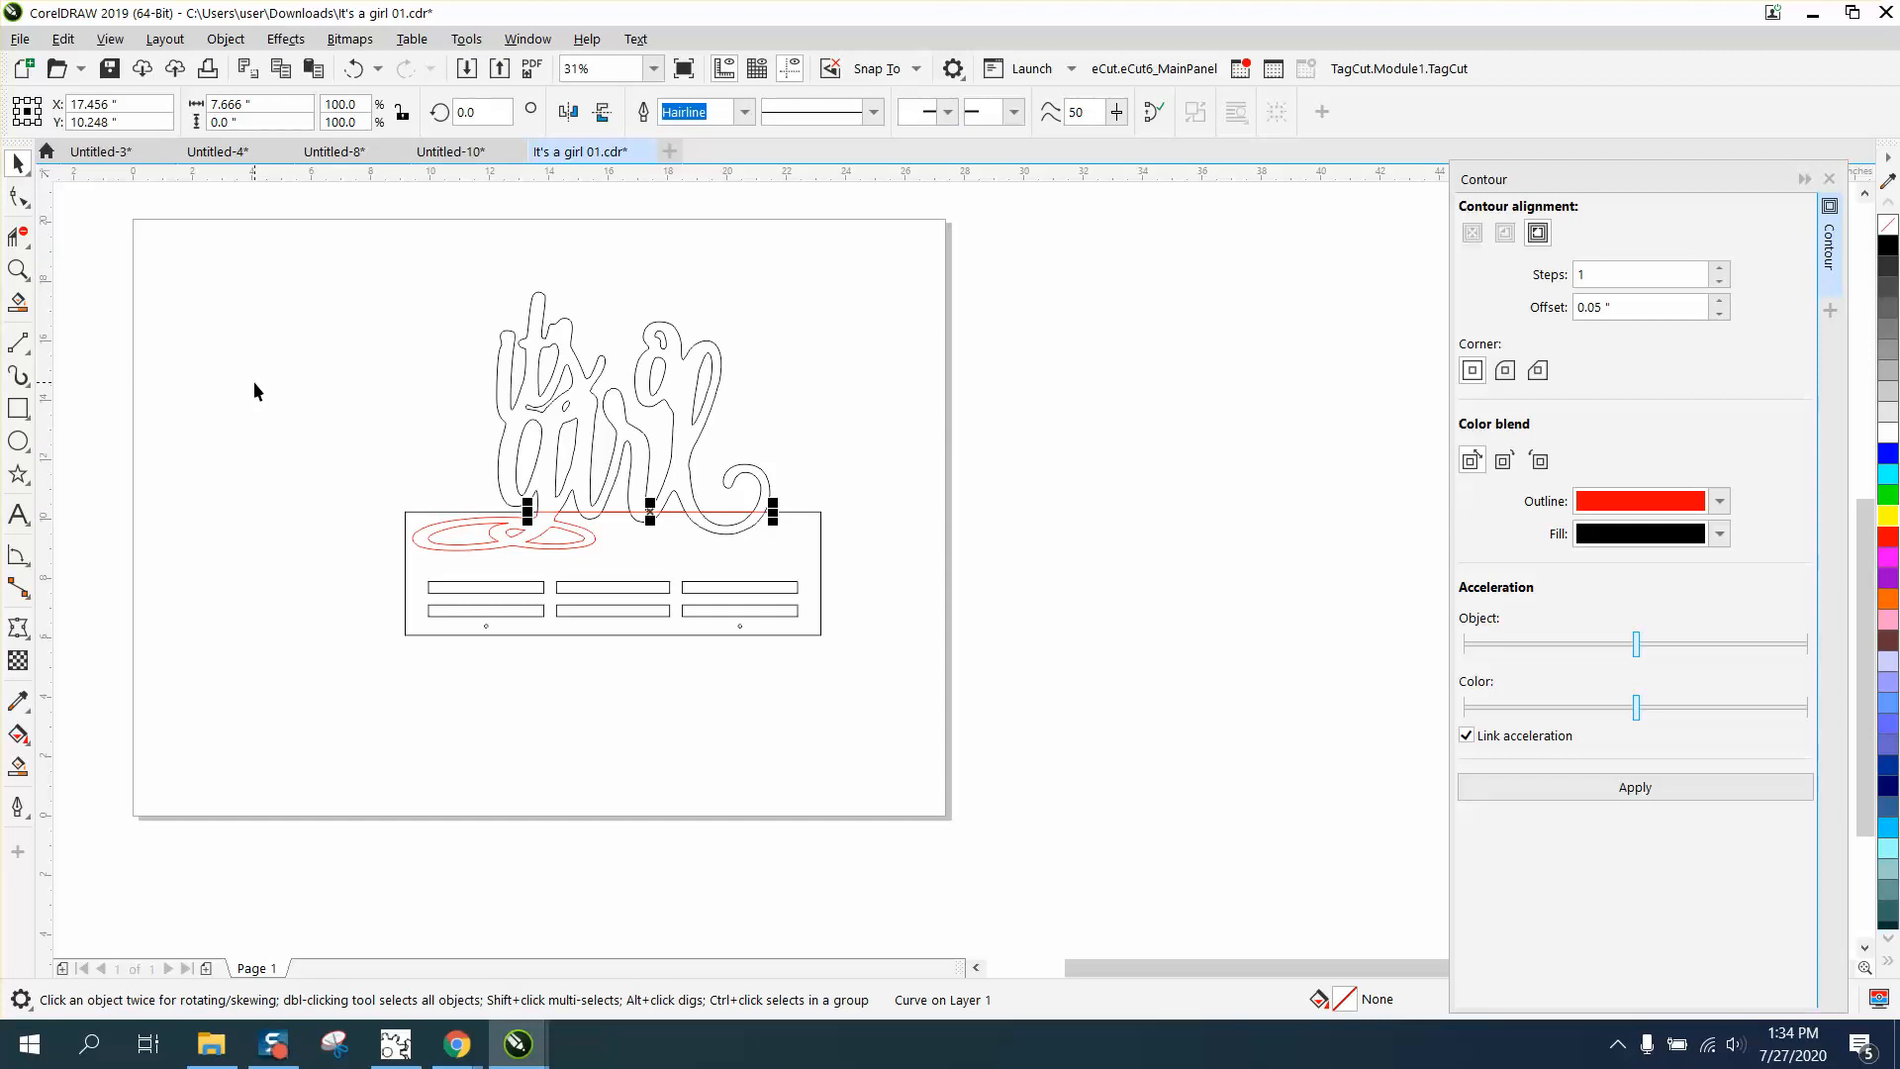
- Smart-fill the lettering and the curl above the base edge in green, and move both filled pieces 16 in right
{"action": "left_click", "coordinate": [19, 767]}
{"action": "left_click", "coordinate": [583, 413]}
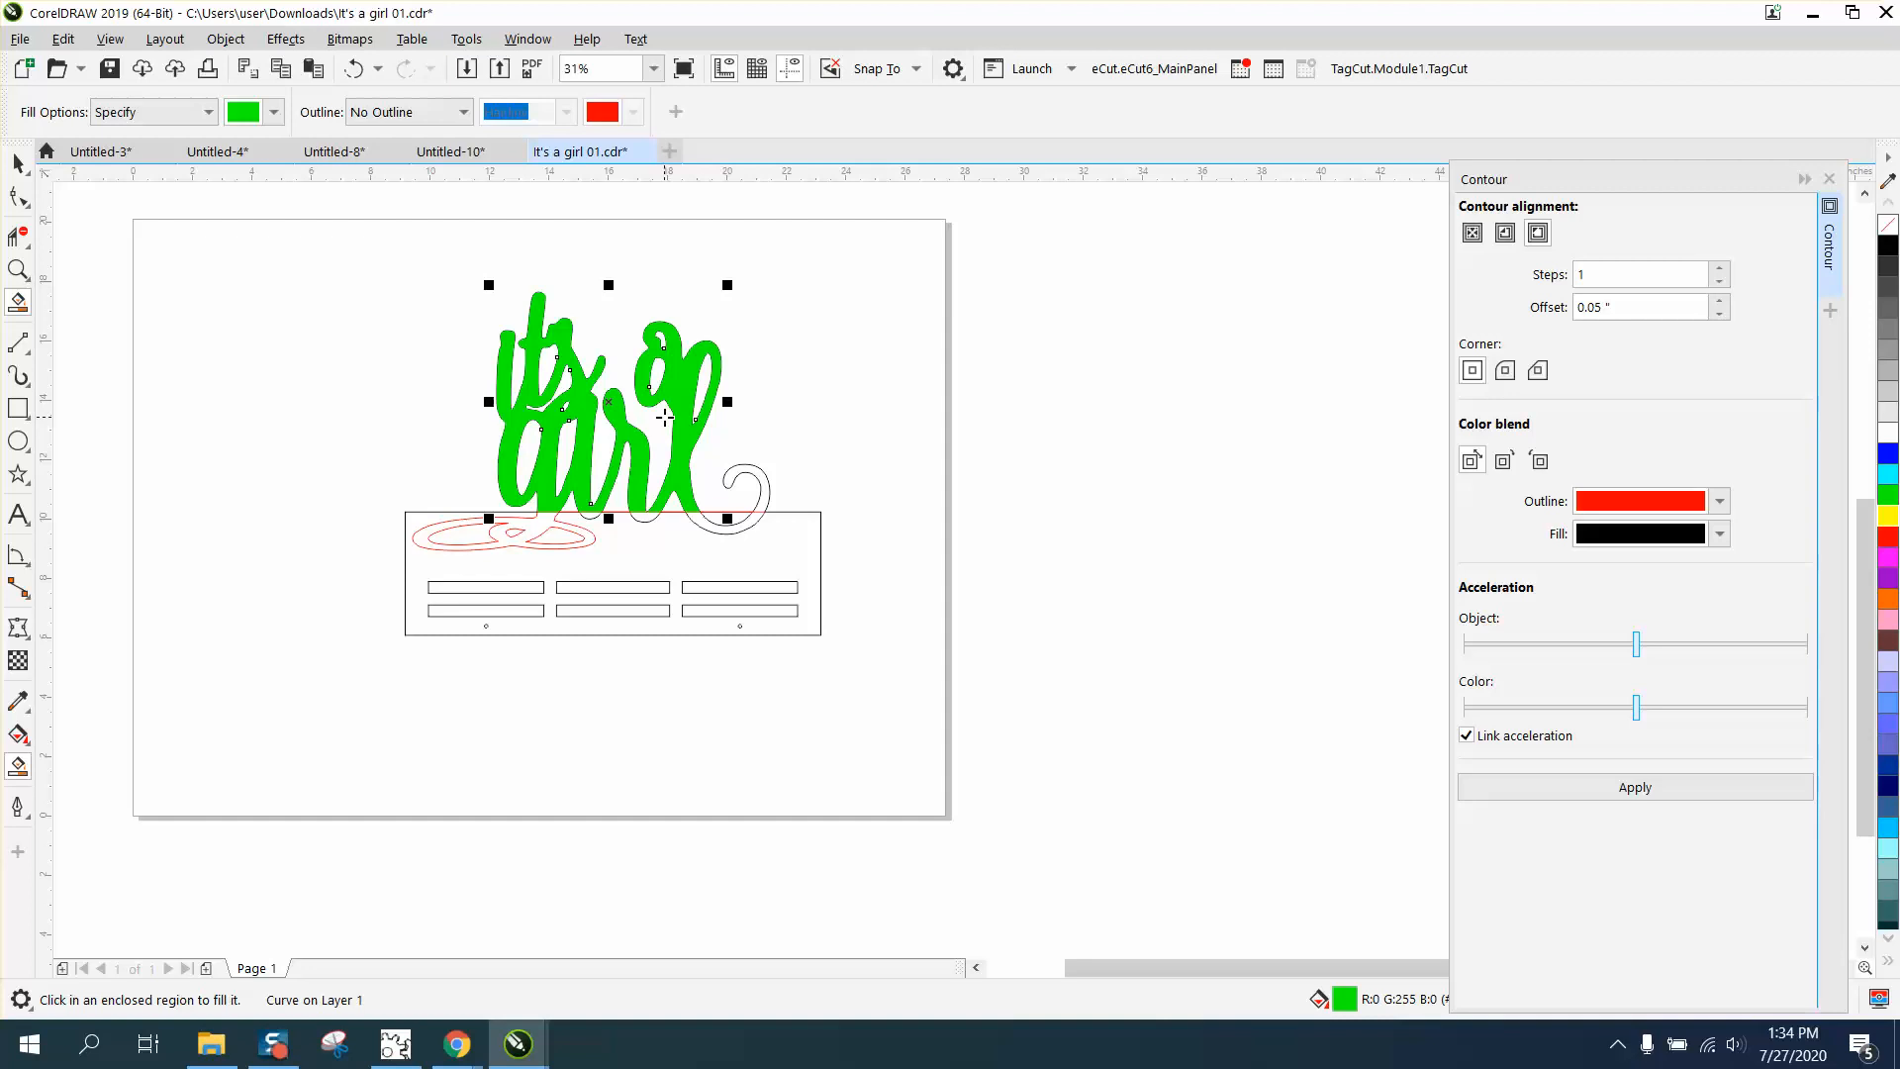
{"action": "key", "text": "Right"}
{"action": "key", "text": "Right"}
{"action": "left_click", "coordinate": [767, 491]}
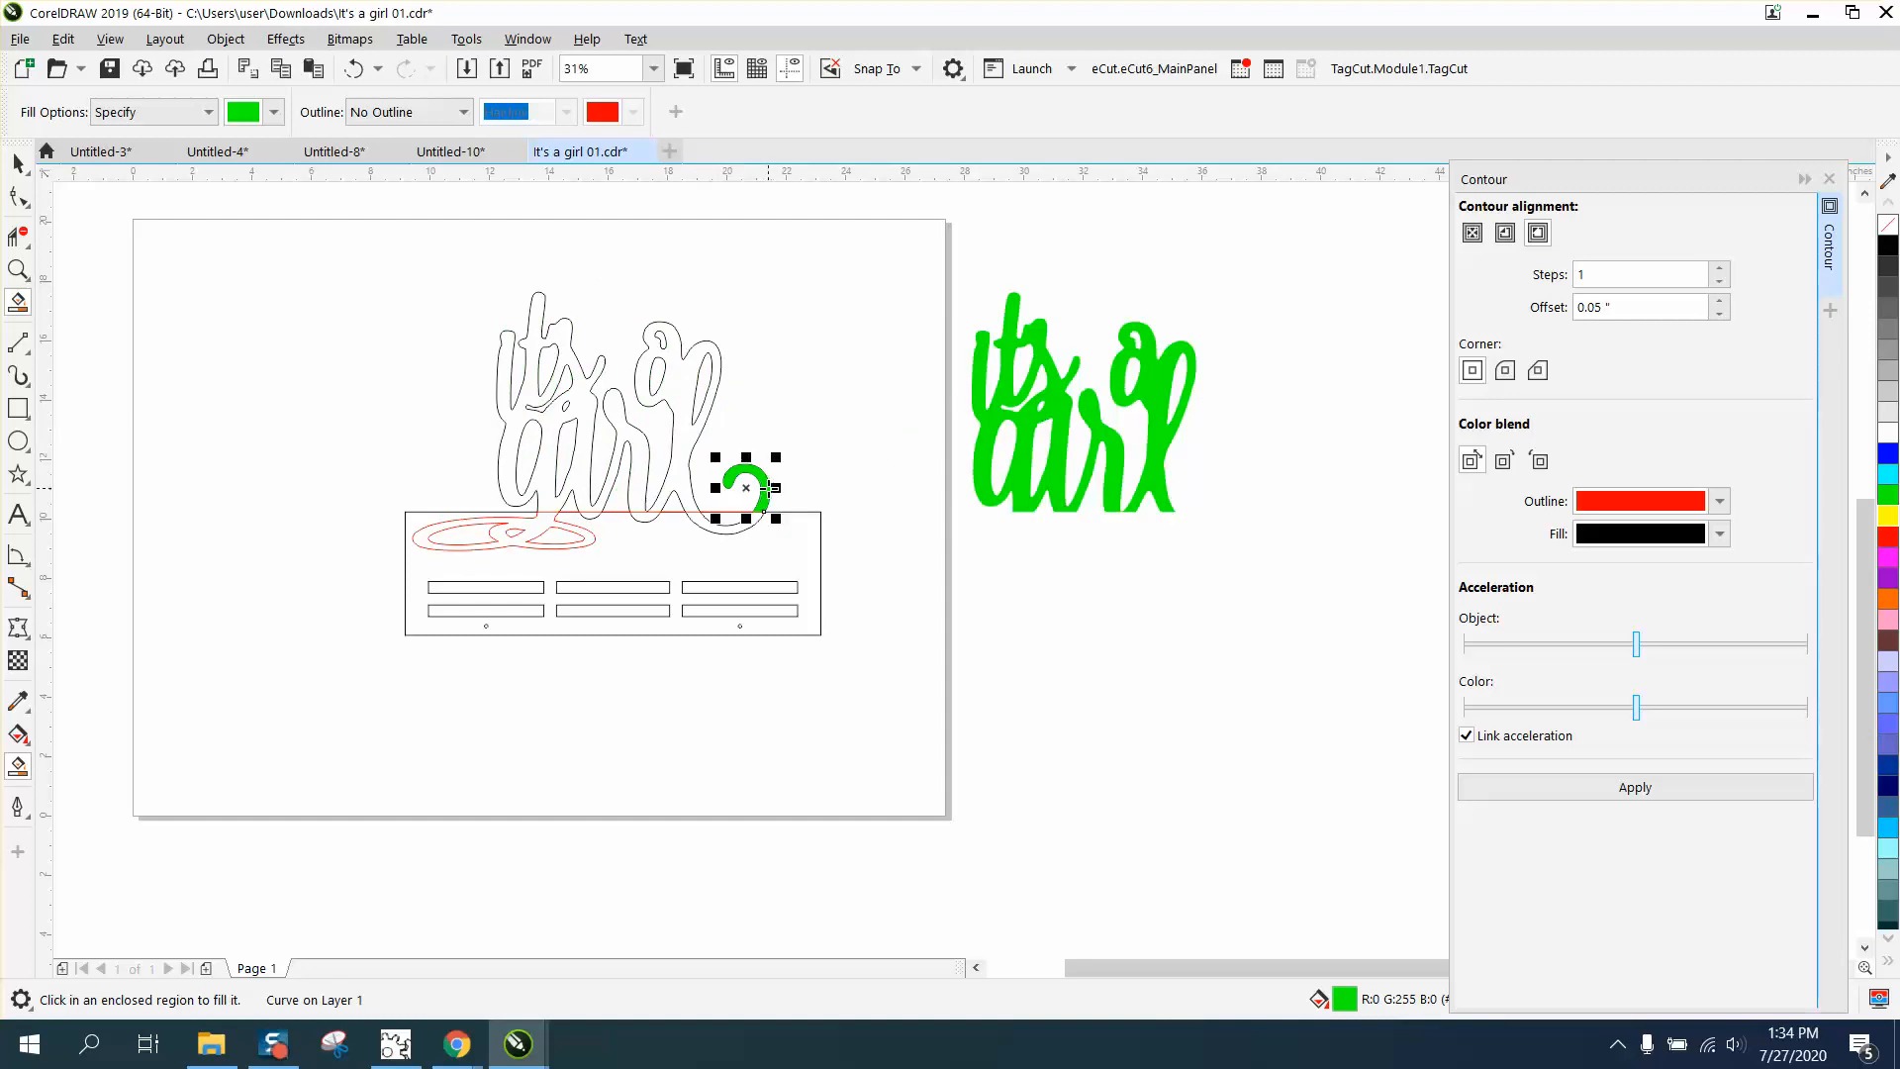
{"action": "key", "text": "Right"}
{"action": "key", "text": "Right"}
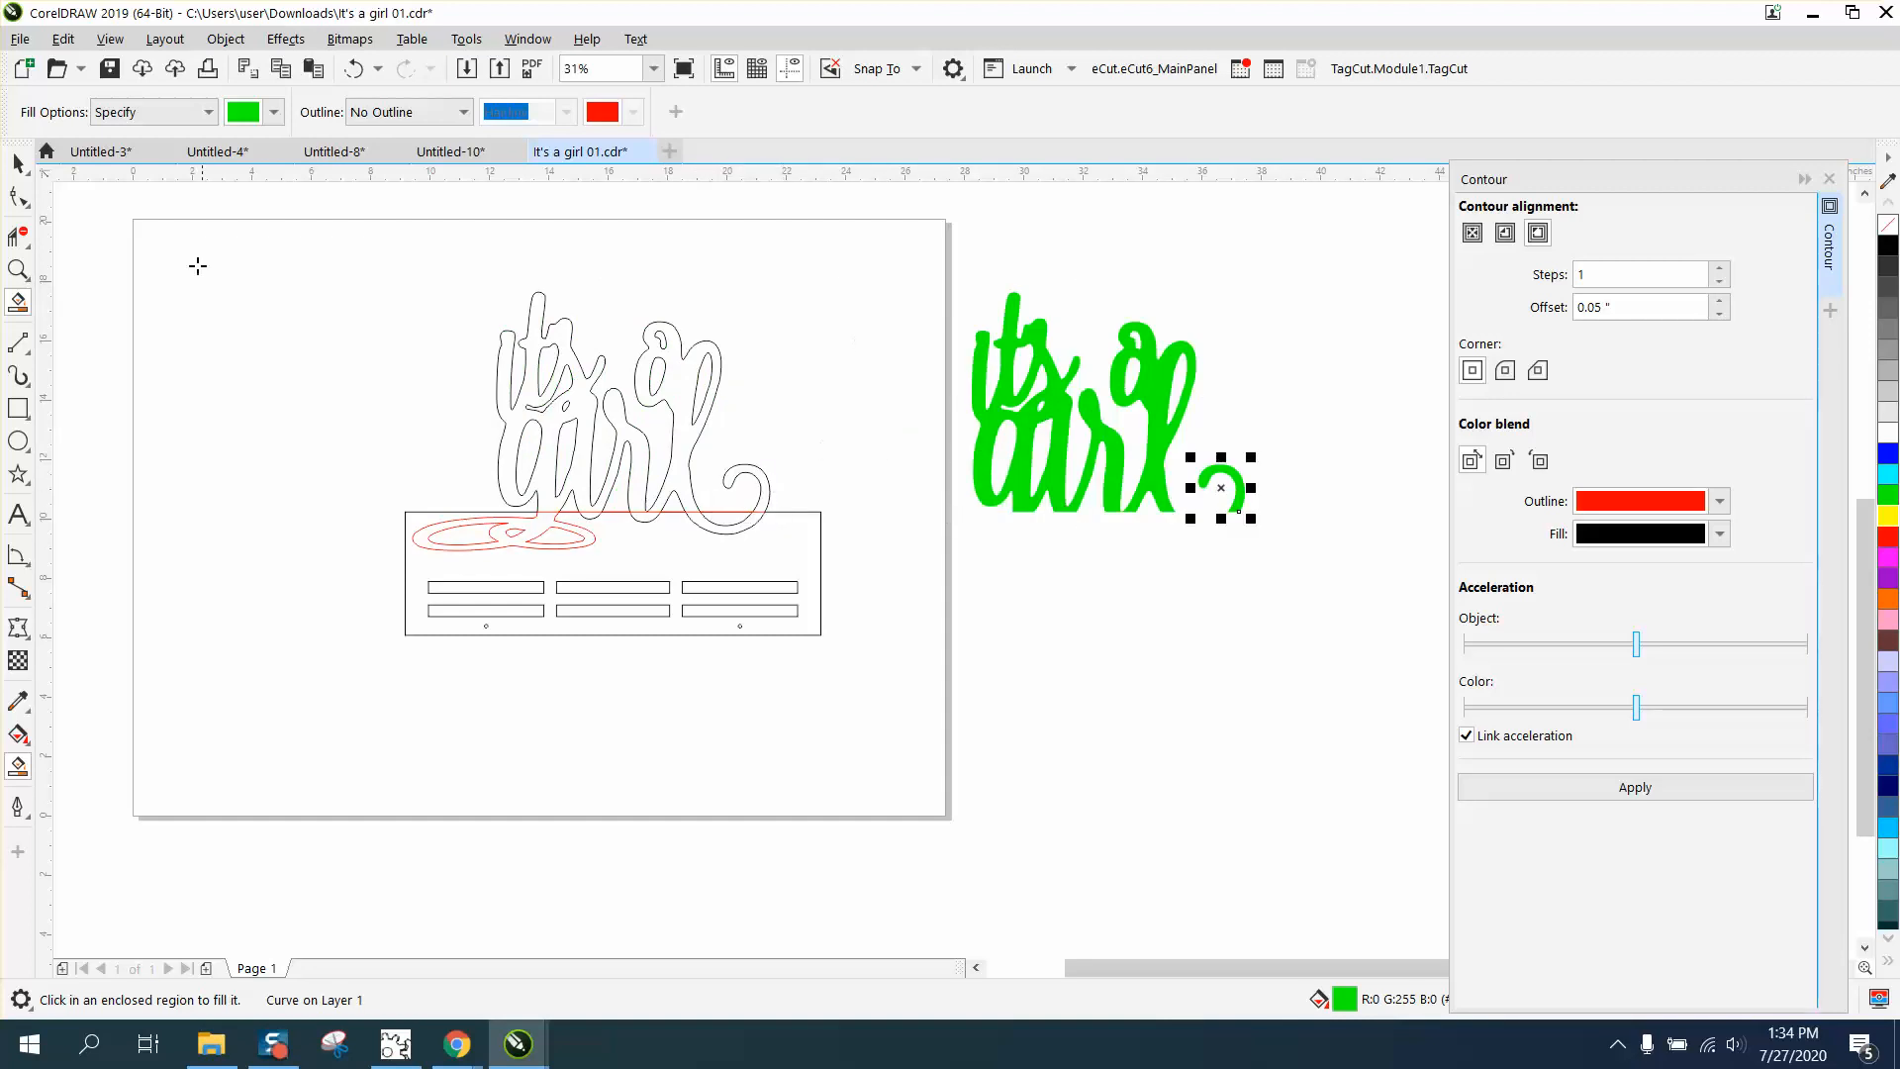
- Remove the fill from the copied lettering and curl pieces and give them a red outline
{"action": "left_click", "coordinate": [18, 165]}
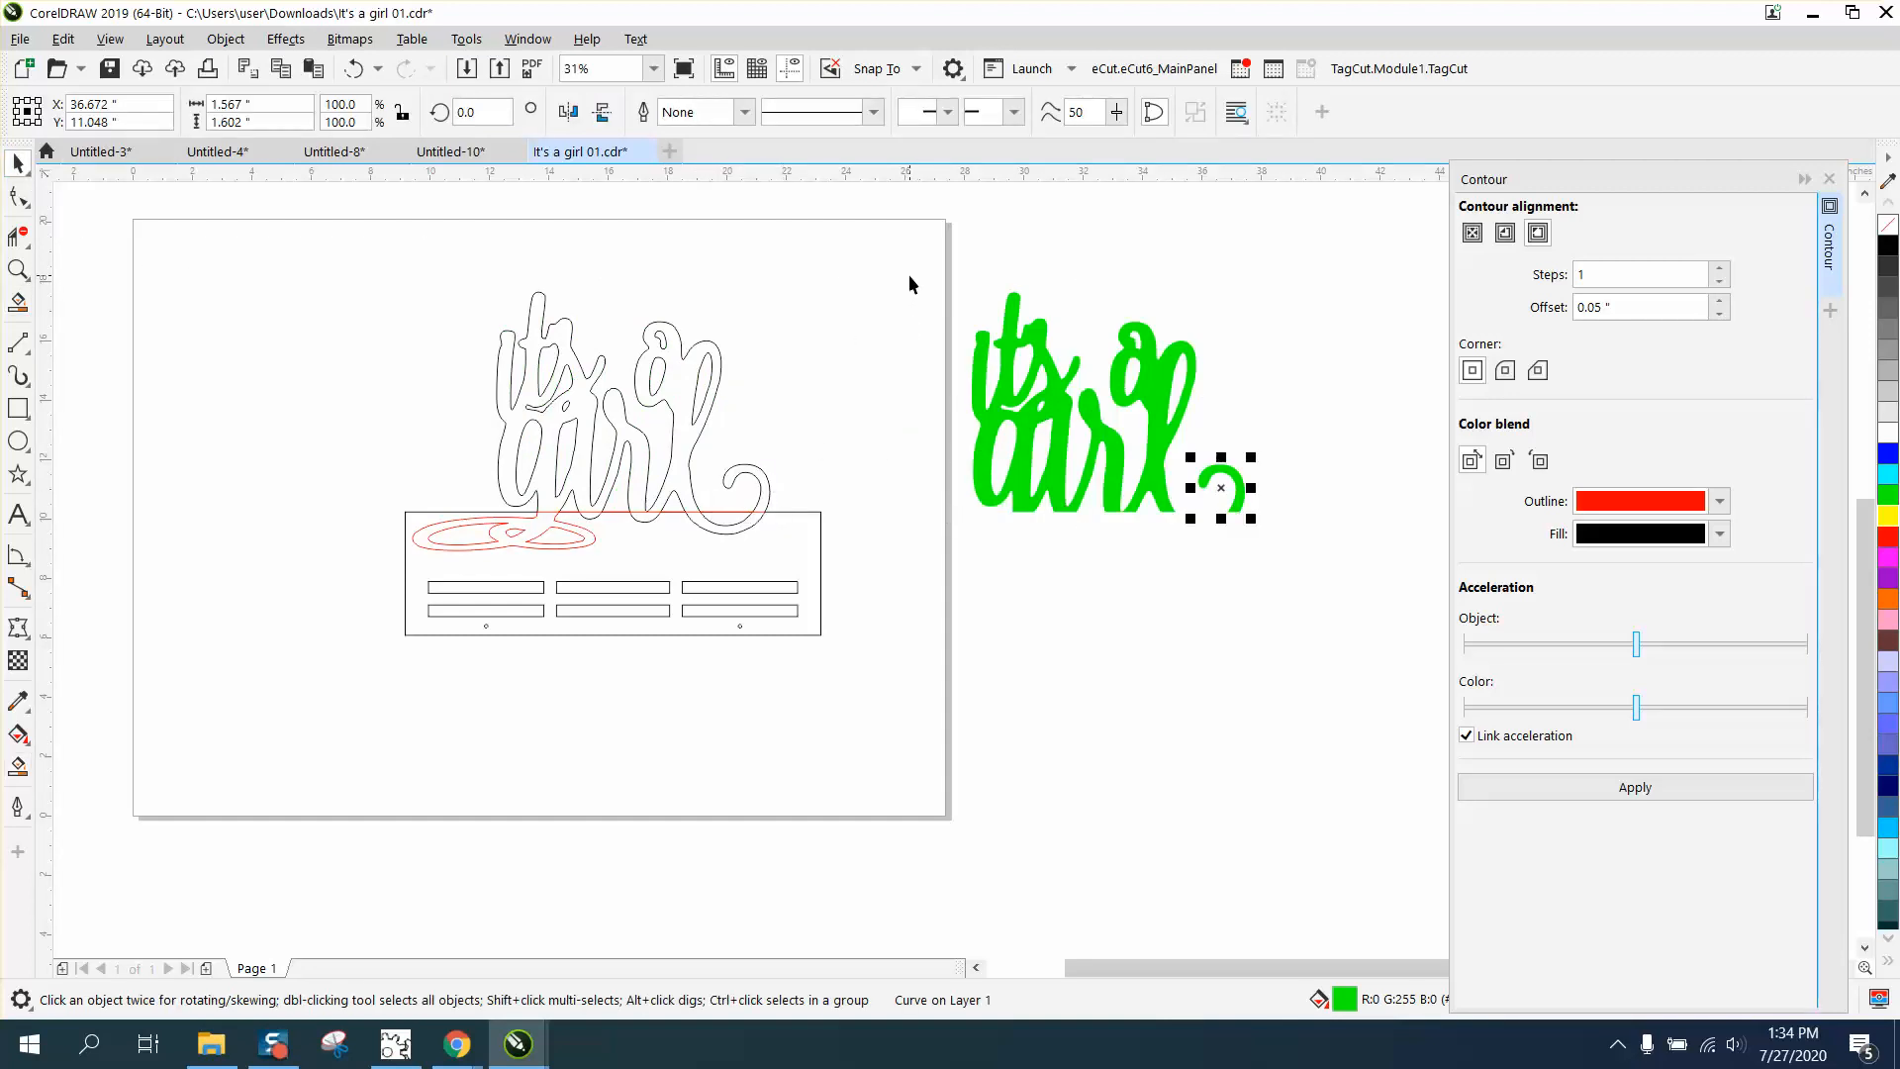
{"action": "left_click_drag", "start_coordinate": [910, 279], "coordinate": [1263, 590]}
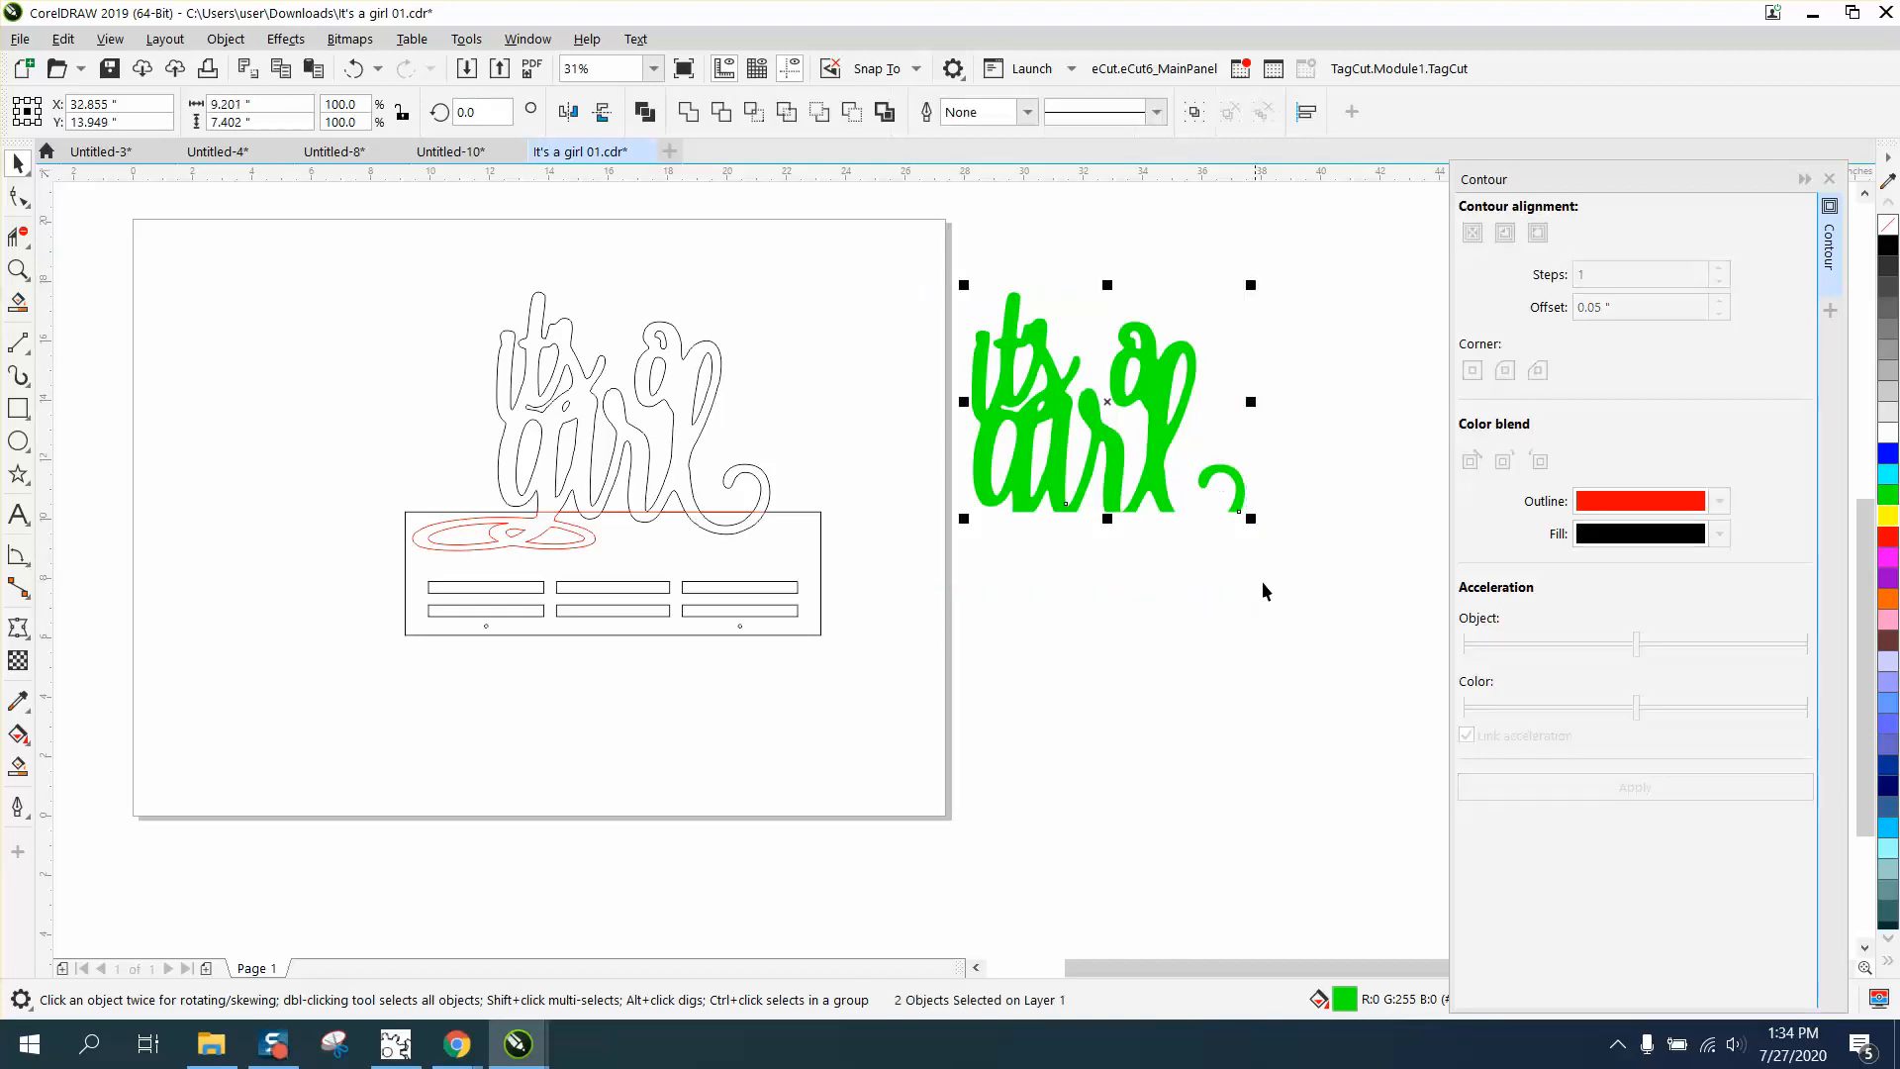
{"action": "left_click", "coordinate": [1888, 225]}
{"action": "right_click", "coordinate": [1888, 536]}
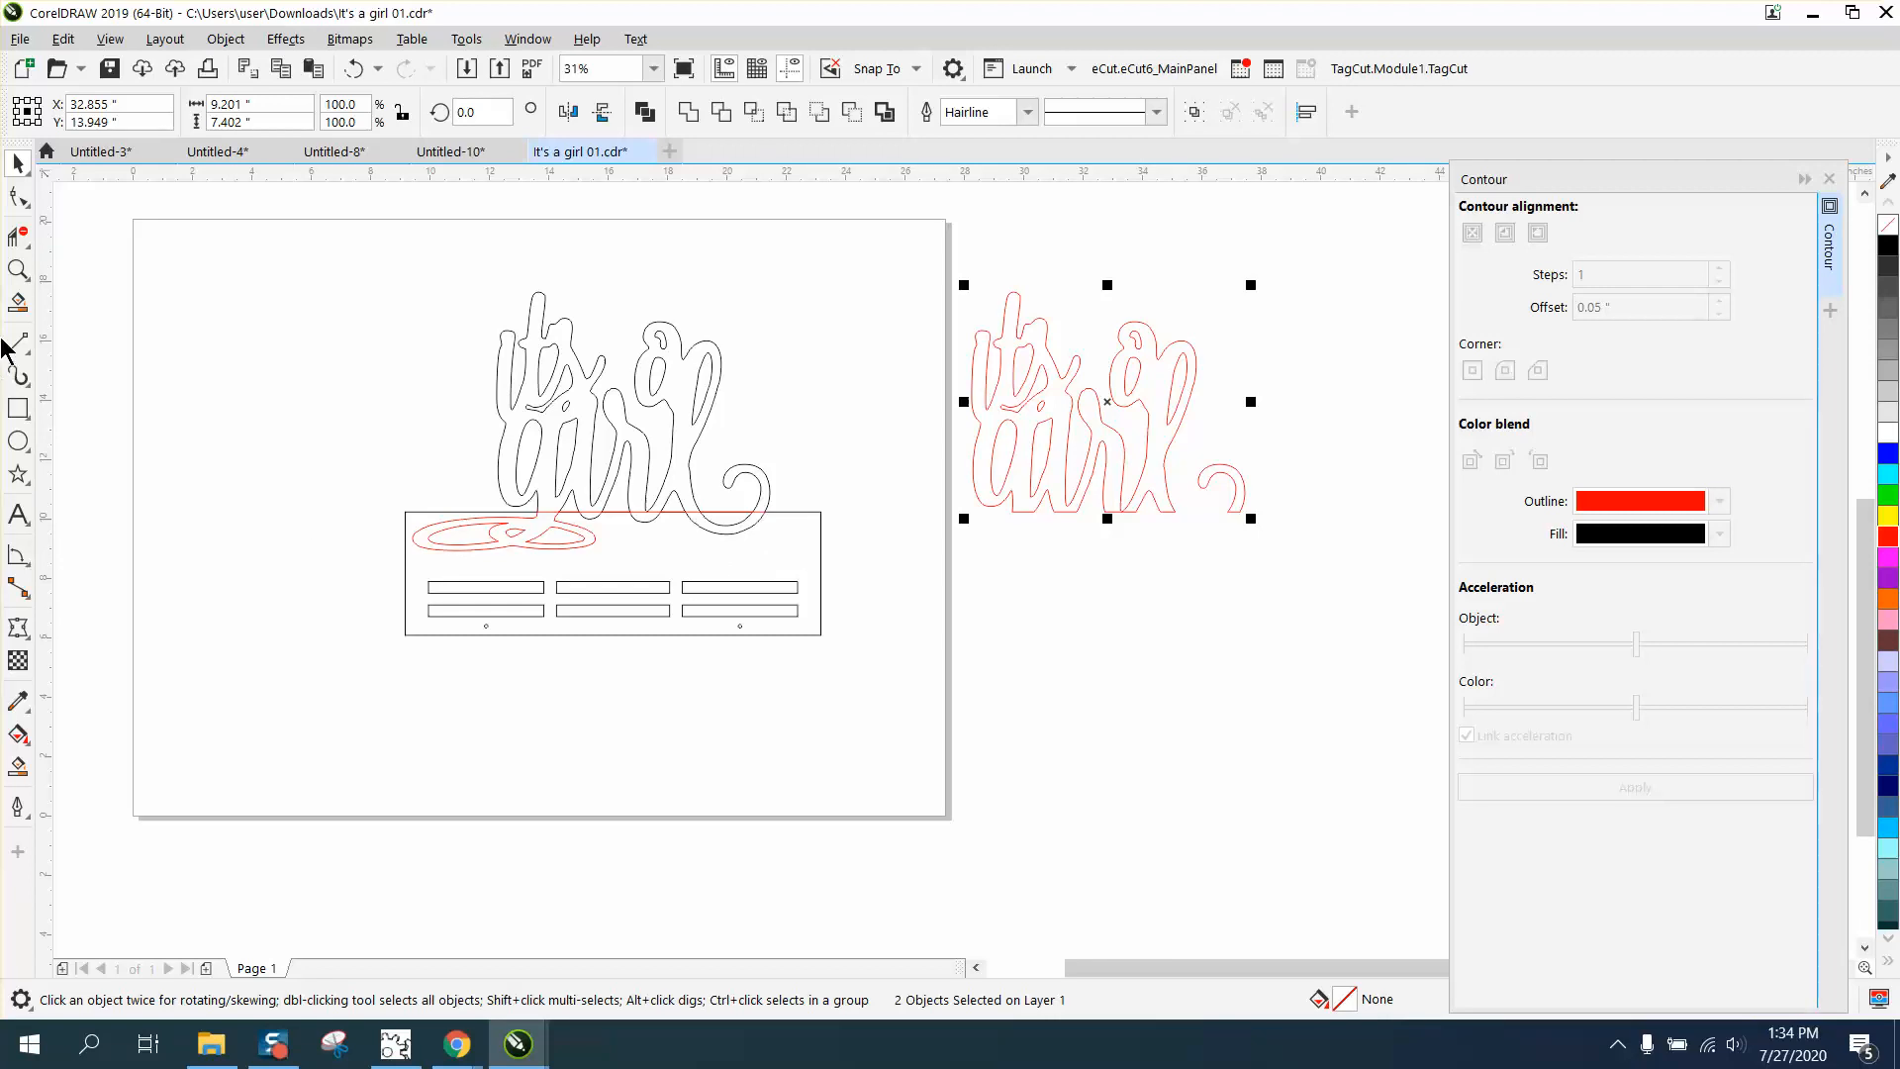
- Smart-fill the g's flourish below the base edge in green, and move the filled piece 16 in right and 8 in down
{"action": "left_click", "coordinate": [17, 277]}
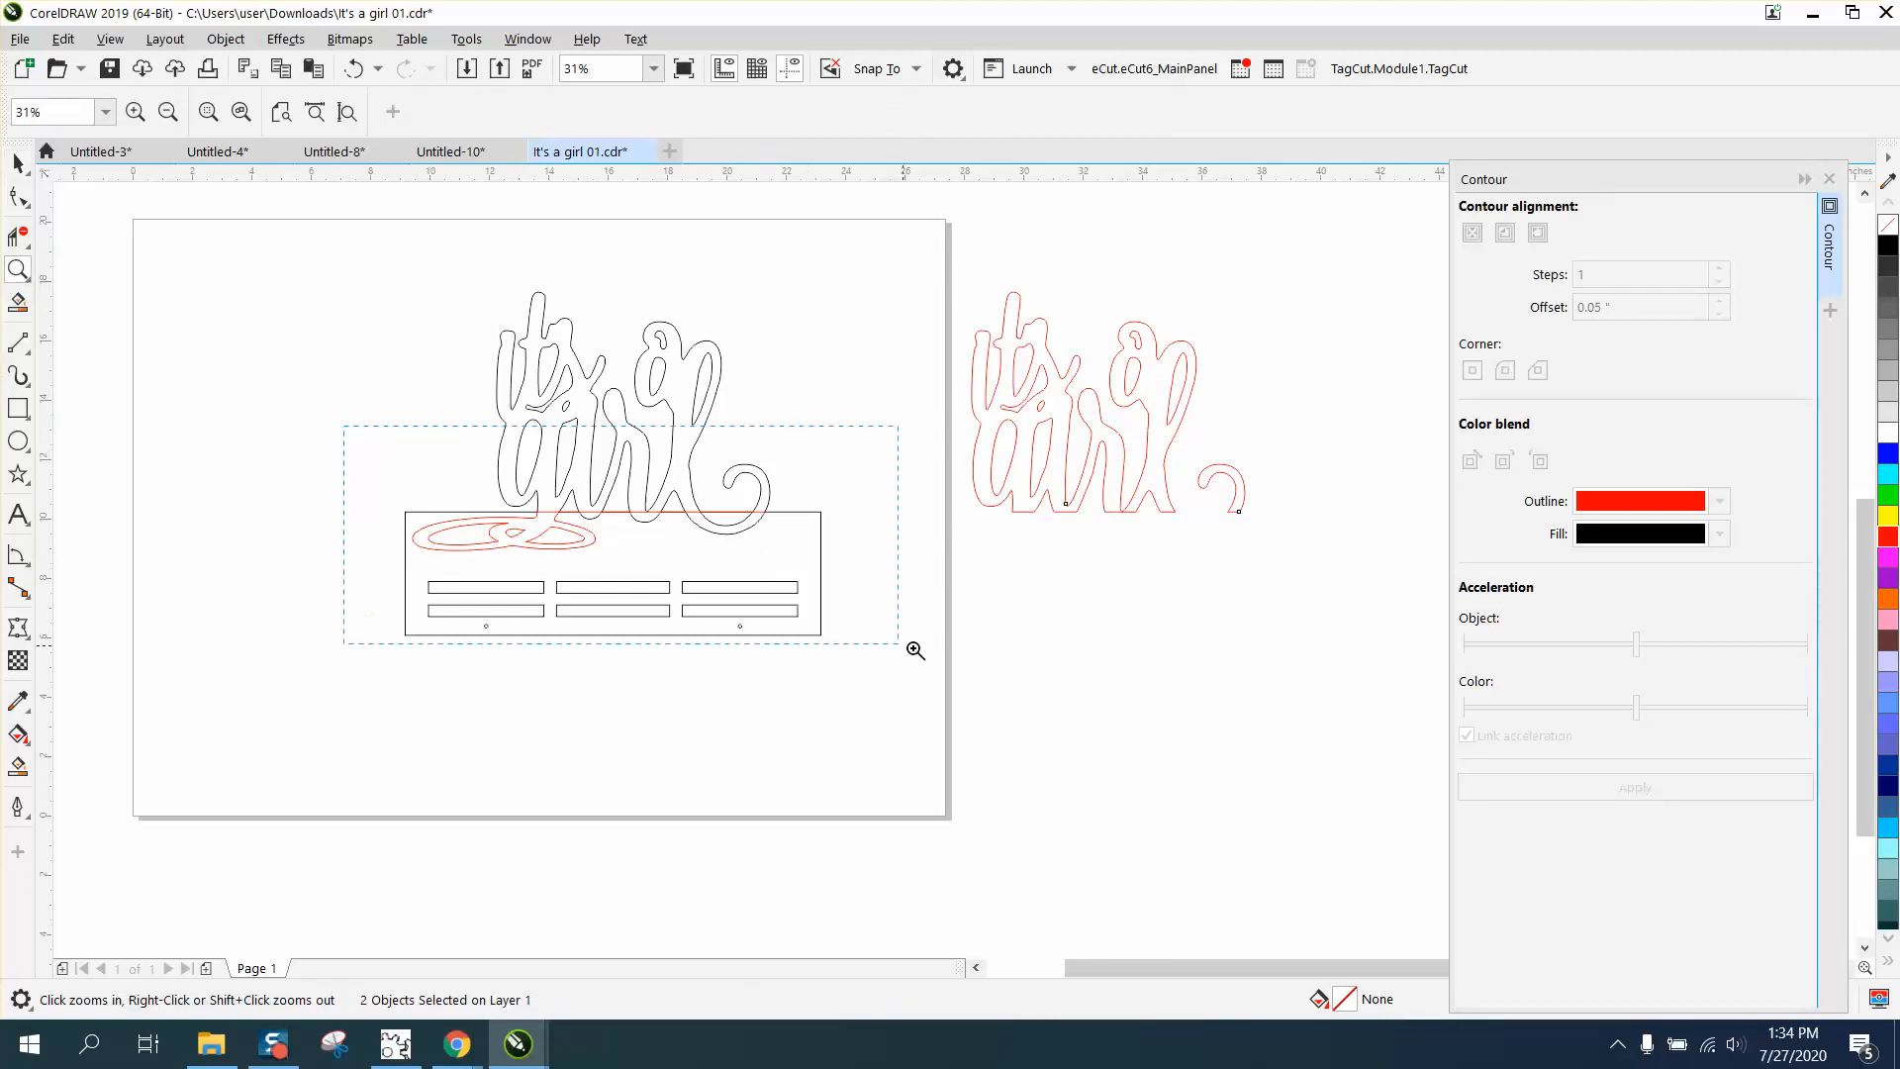
{"action": "left_click_drag", "start_coordinate": [348, 431], "coordinate": [940, 656]}
{"action": "left_click", "coordinate": [18, 762]}
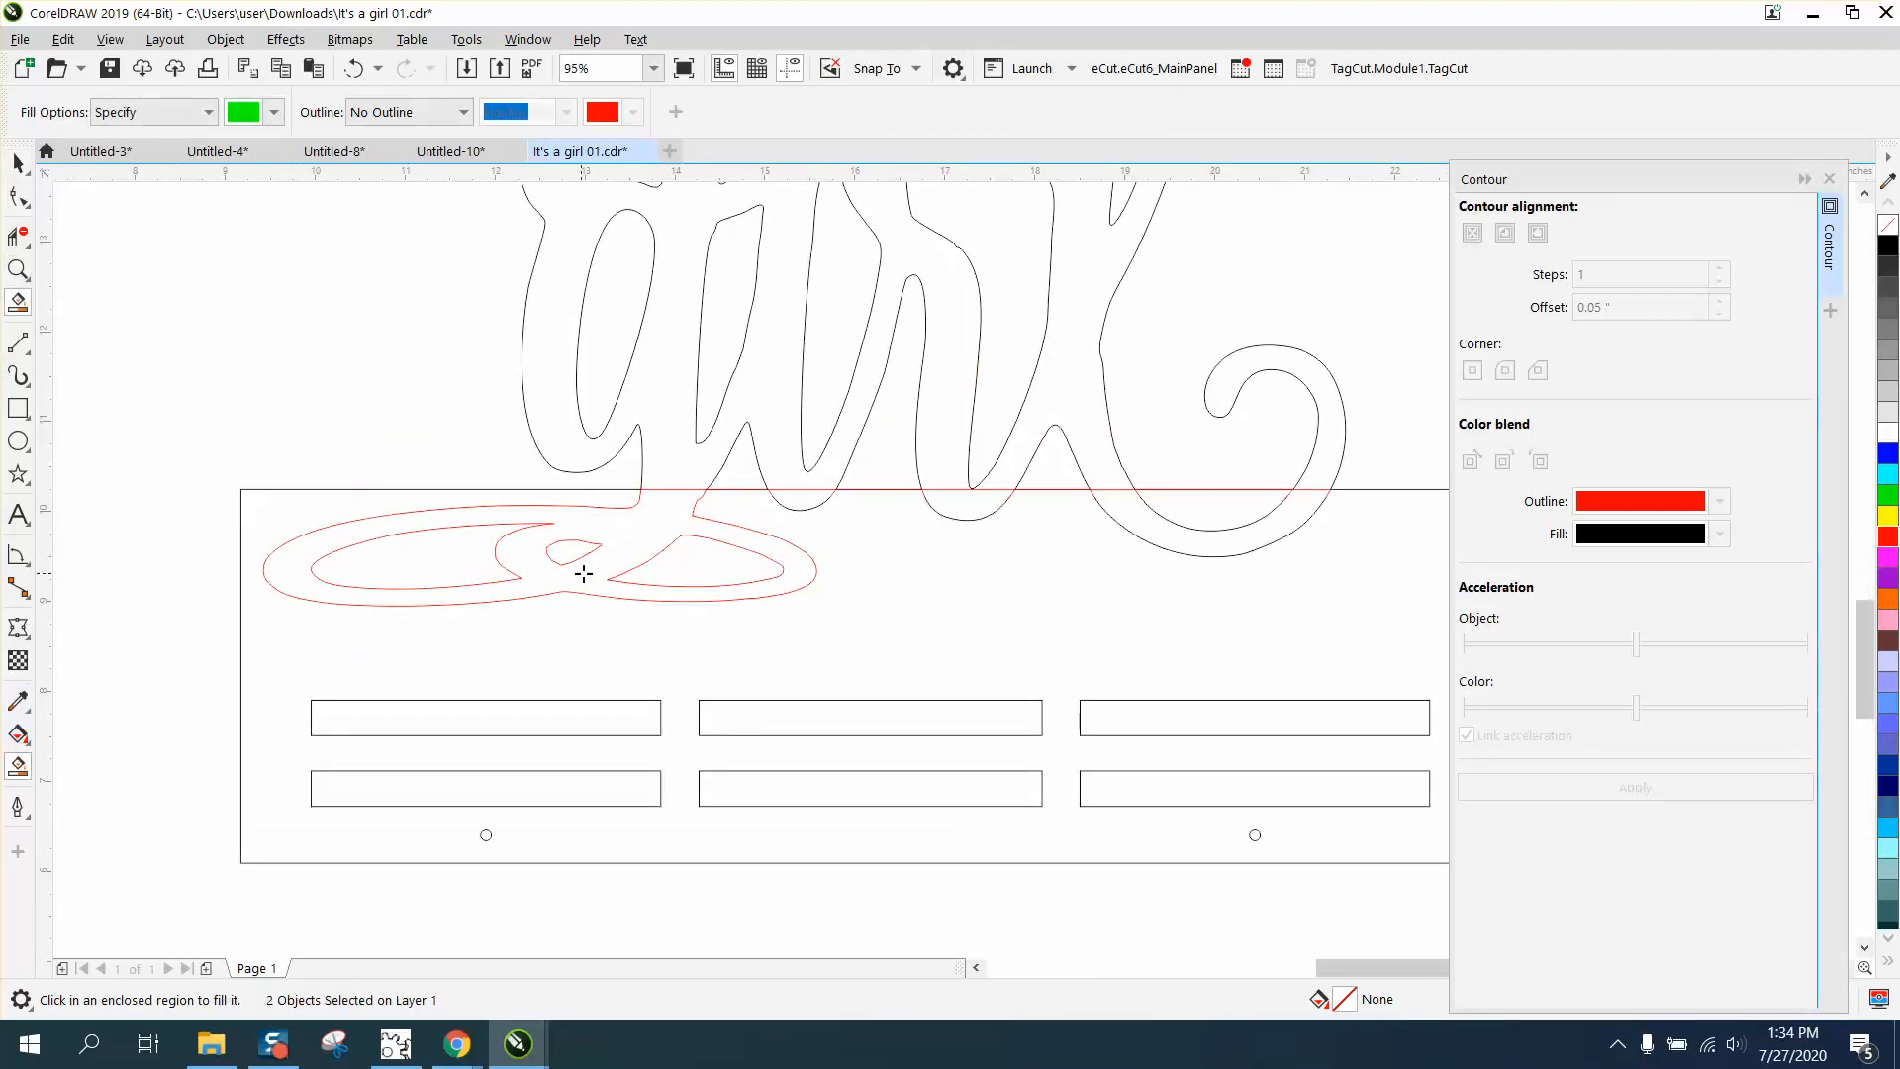
{"action": "left_click", "coordinate": [636, 541]}
{"action": "scroll", "coordinate": [659, 495], "scroll_direction": "down", "scroll_amount": 5}
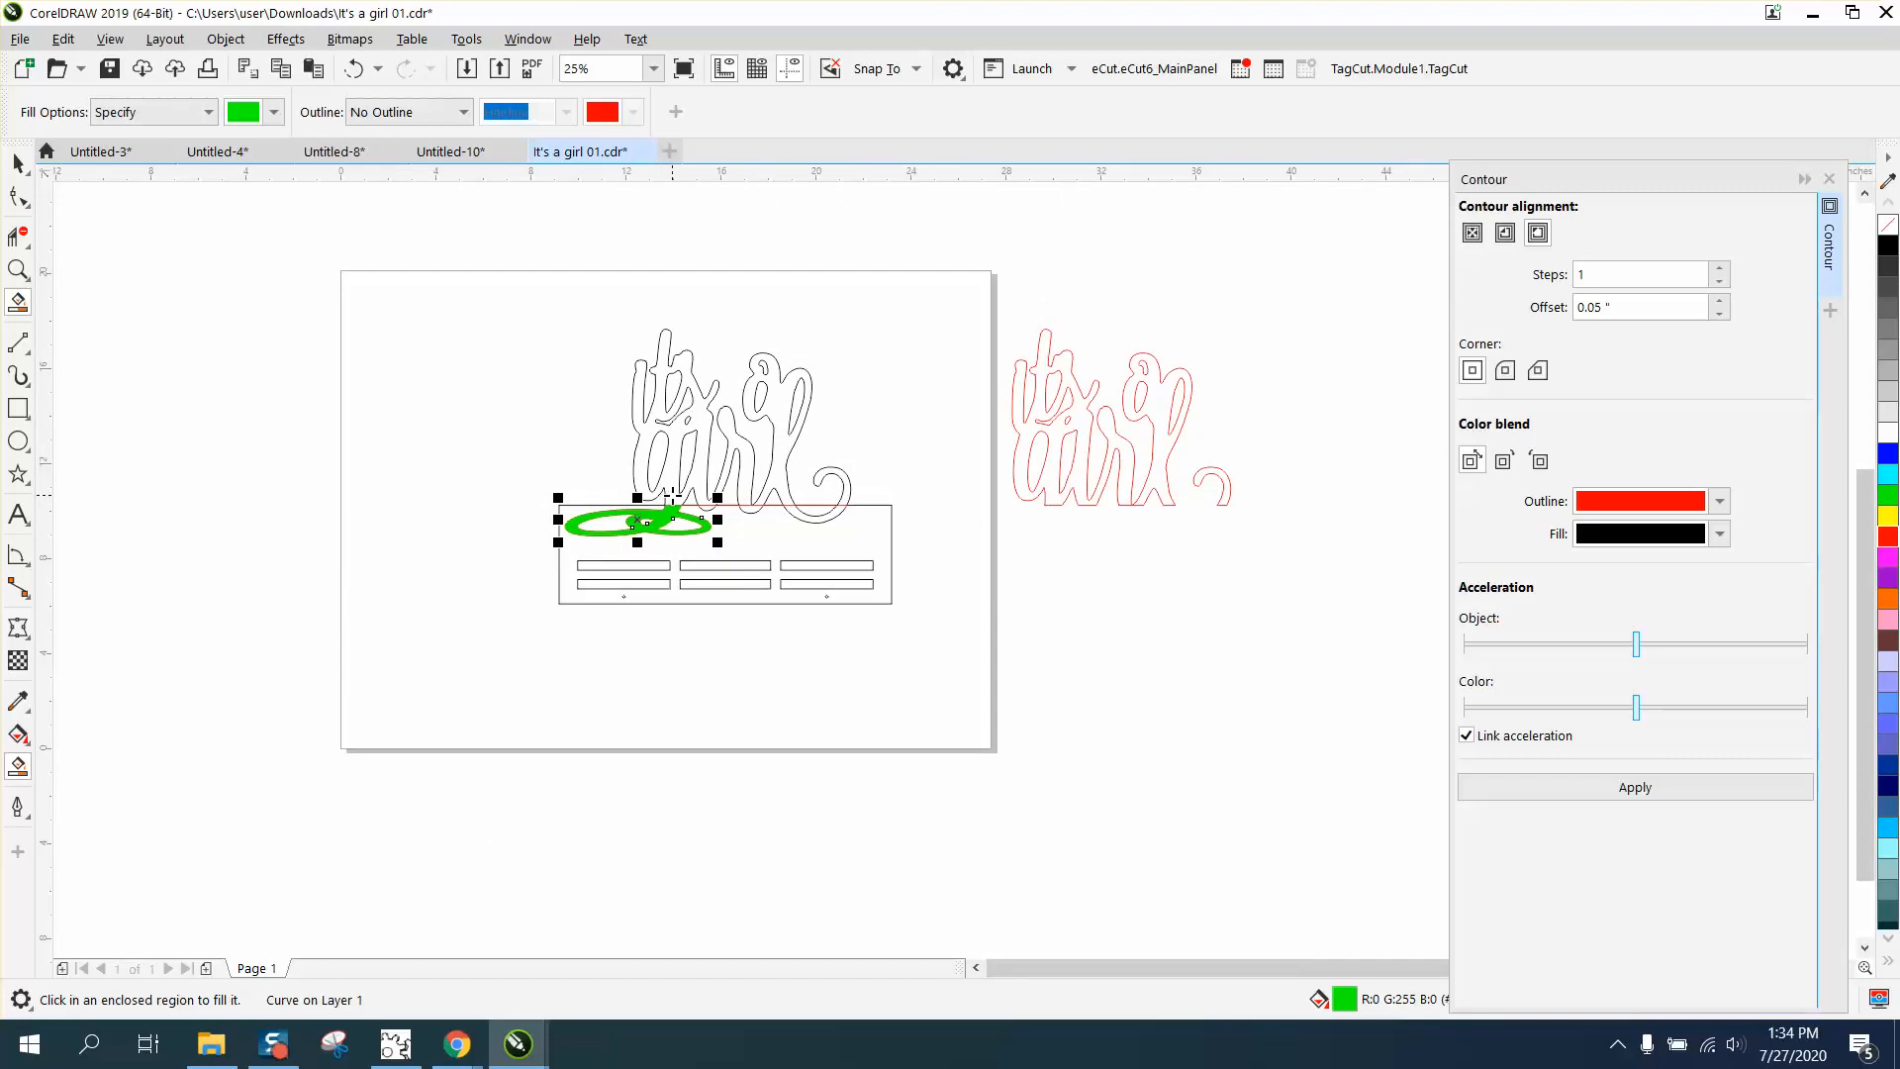
{"action": "key", "text": "Right"}
{"action": "key", "text": "Right"}
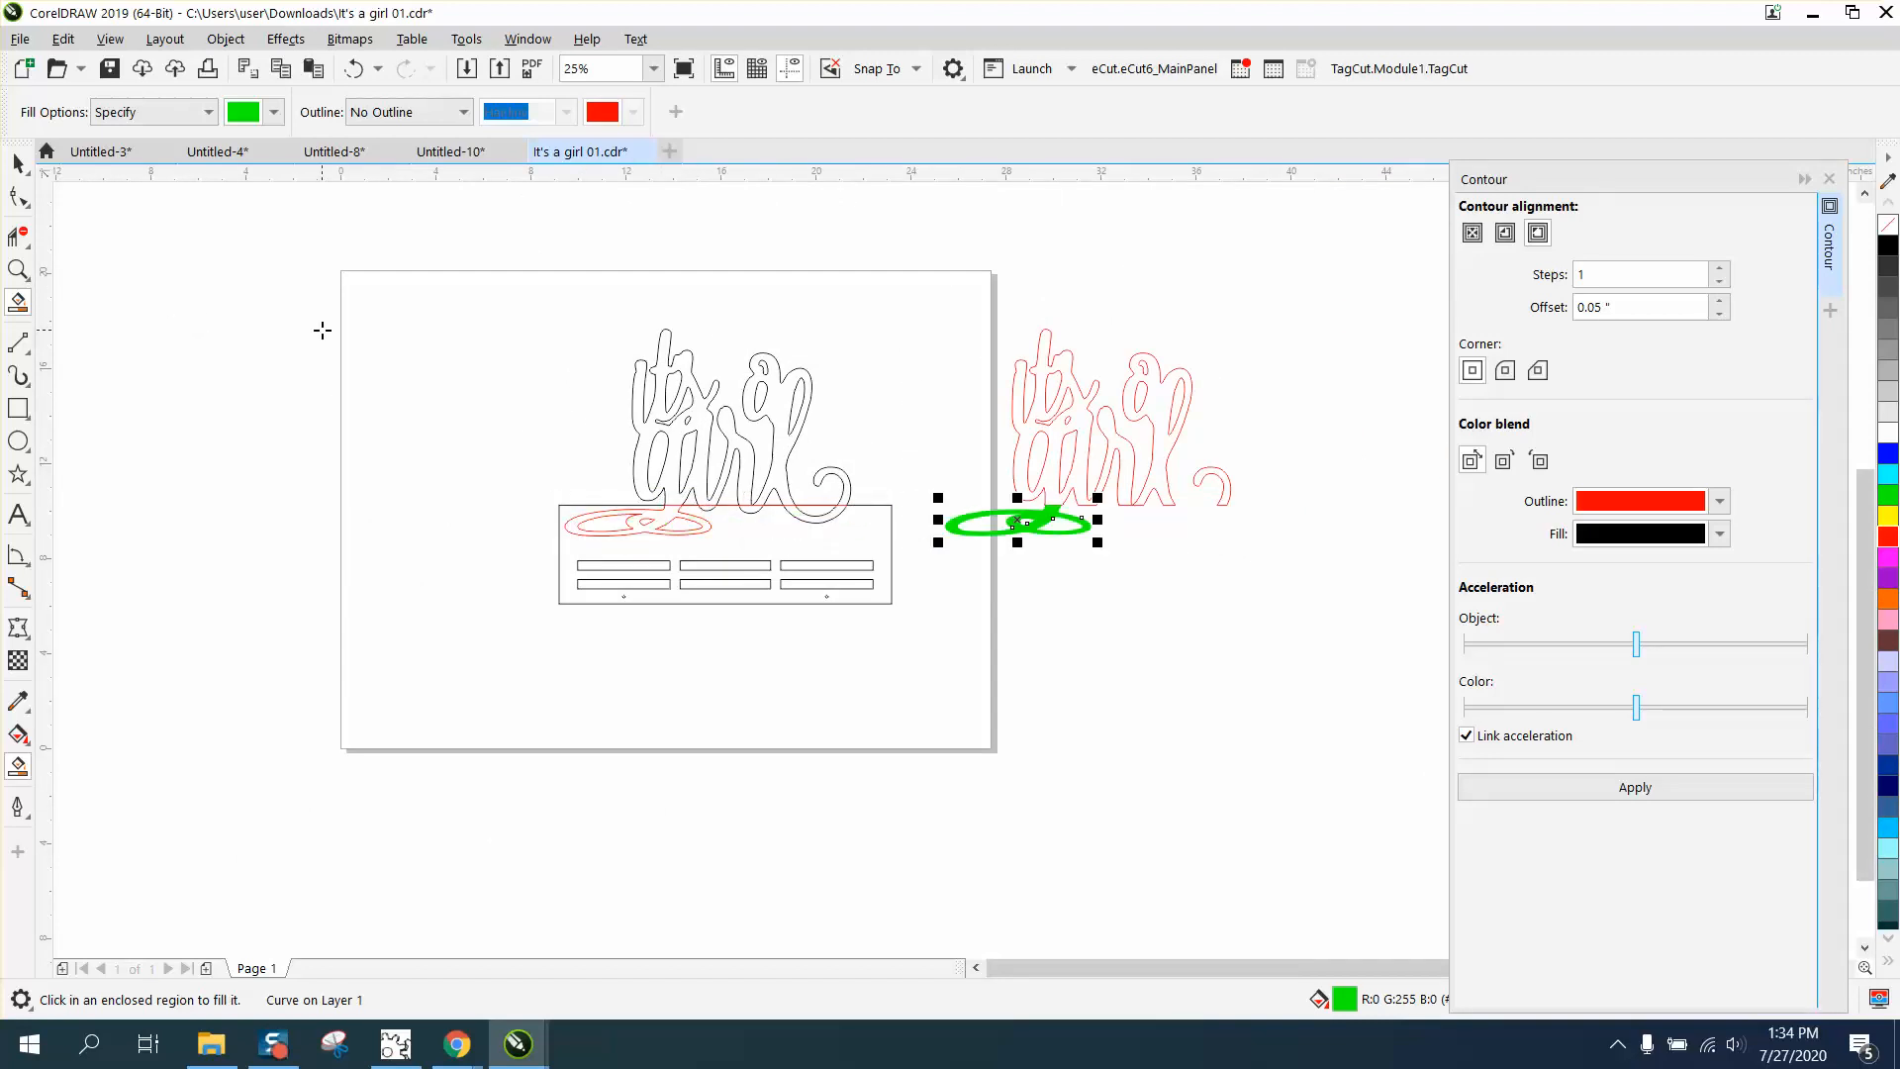
{"action": "key", "text": "Down"}
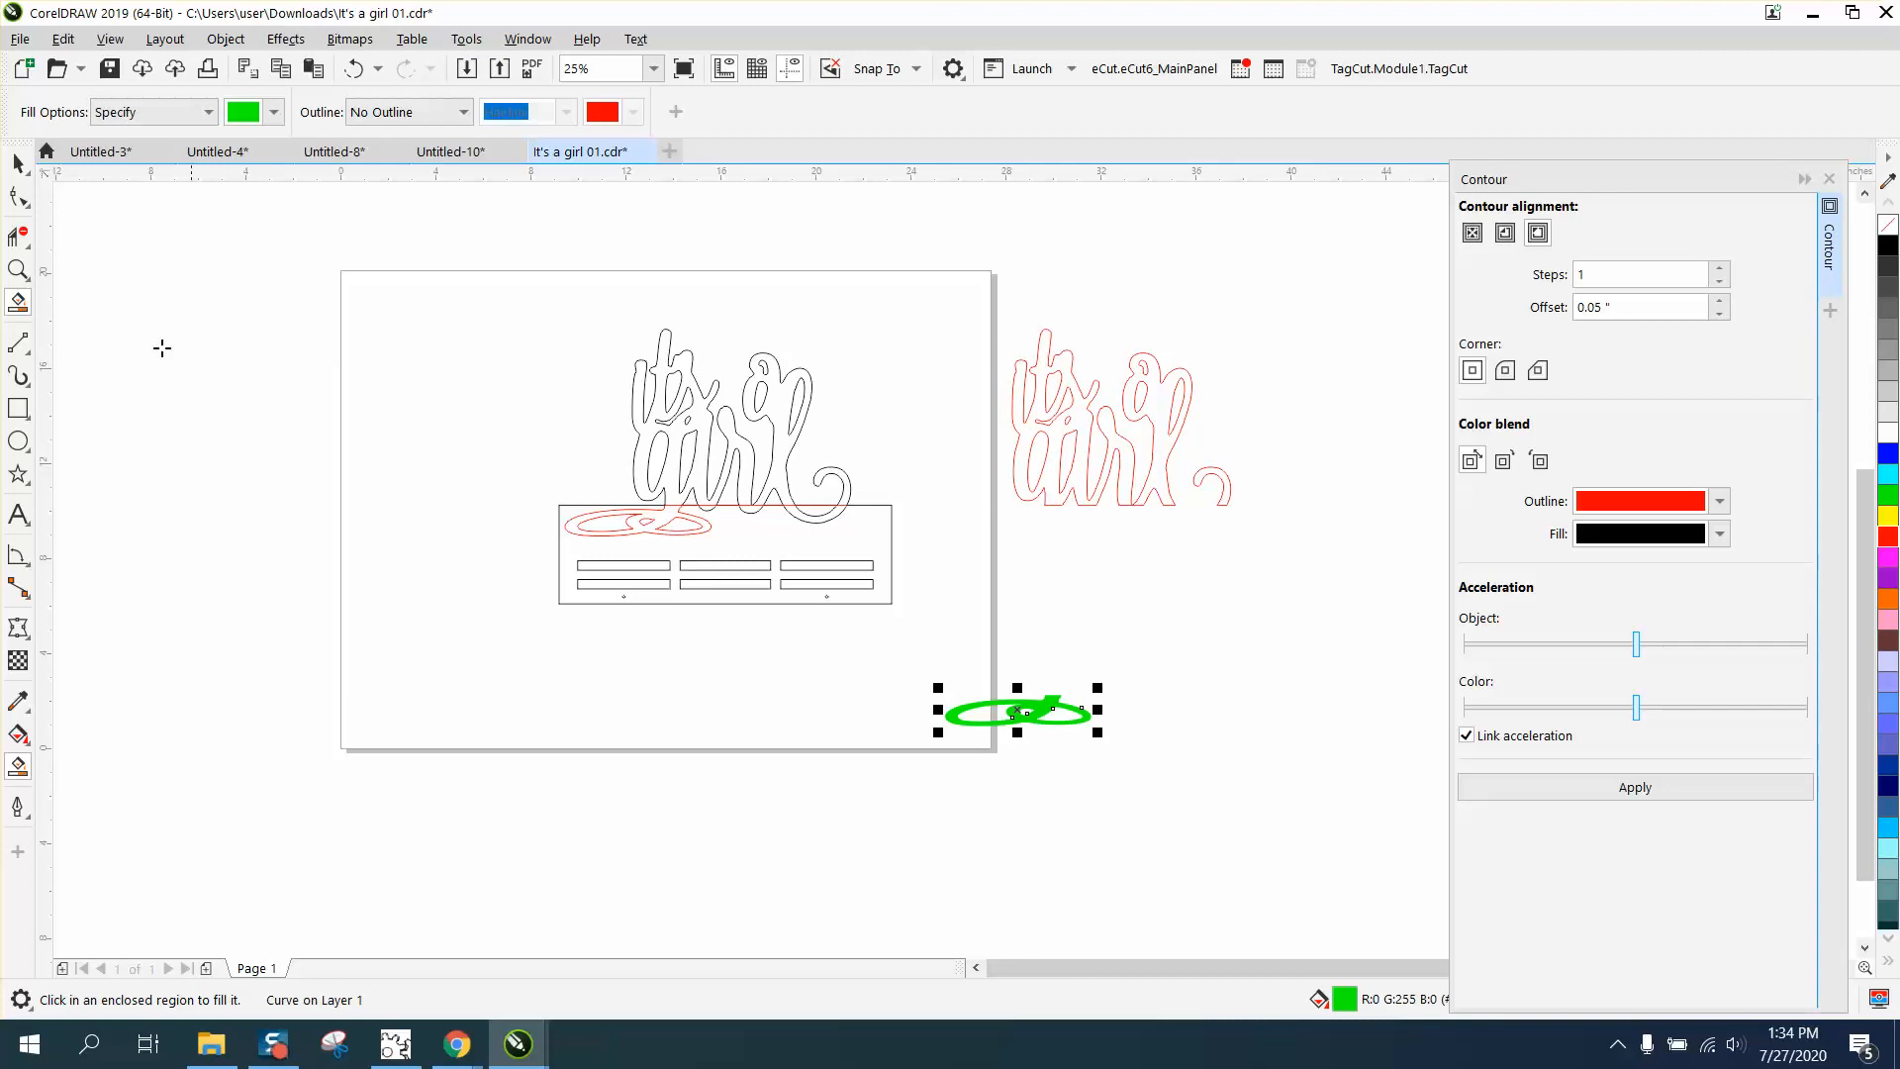
- Smart-fill the three remaining letter bottoms below the base edge in green, and move each filled piece 8 in right and 8 in down
{"action": "left_click", "coordinate": [18, 269]}
{"action": "left_click_drag", "start_coordinate": [501, 416], "coordinate": [1158, 709]}
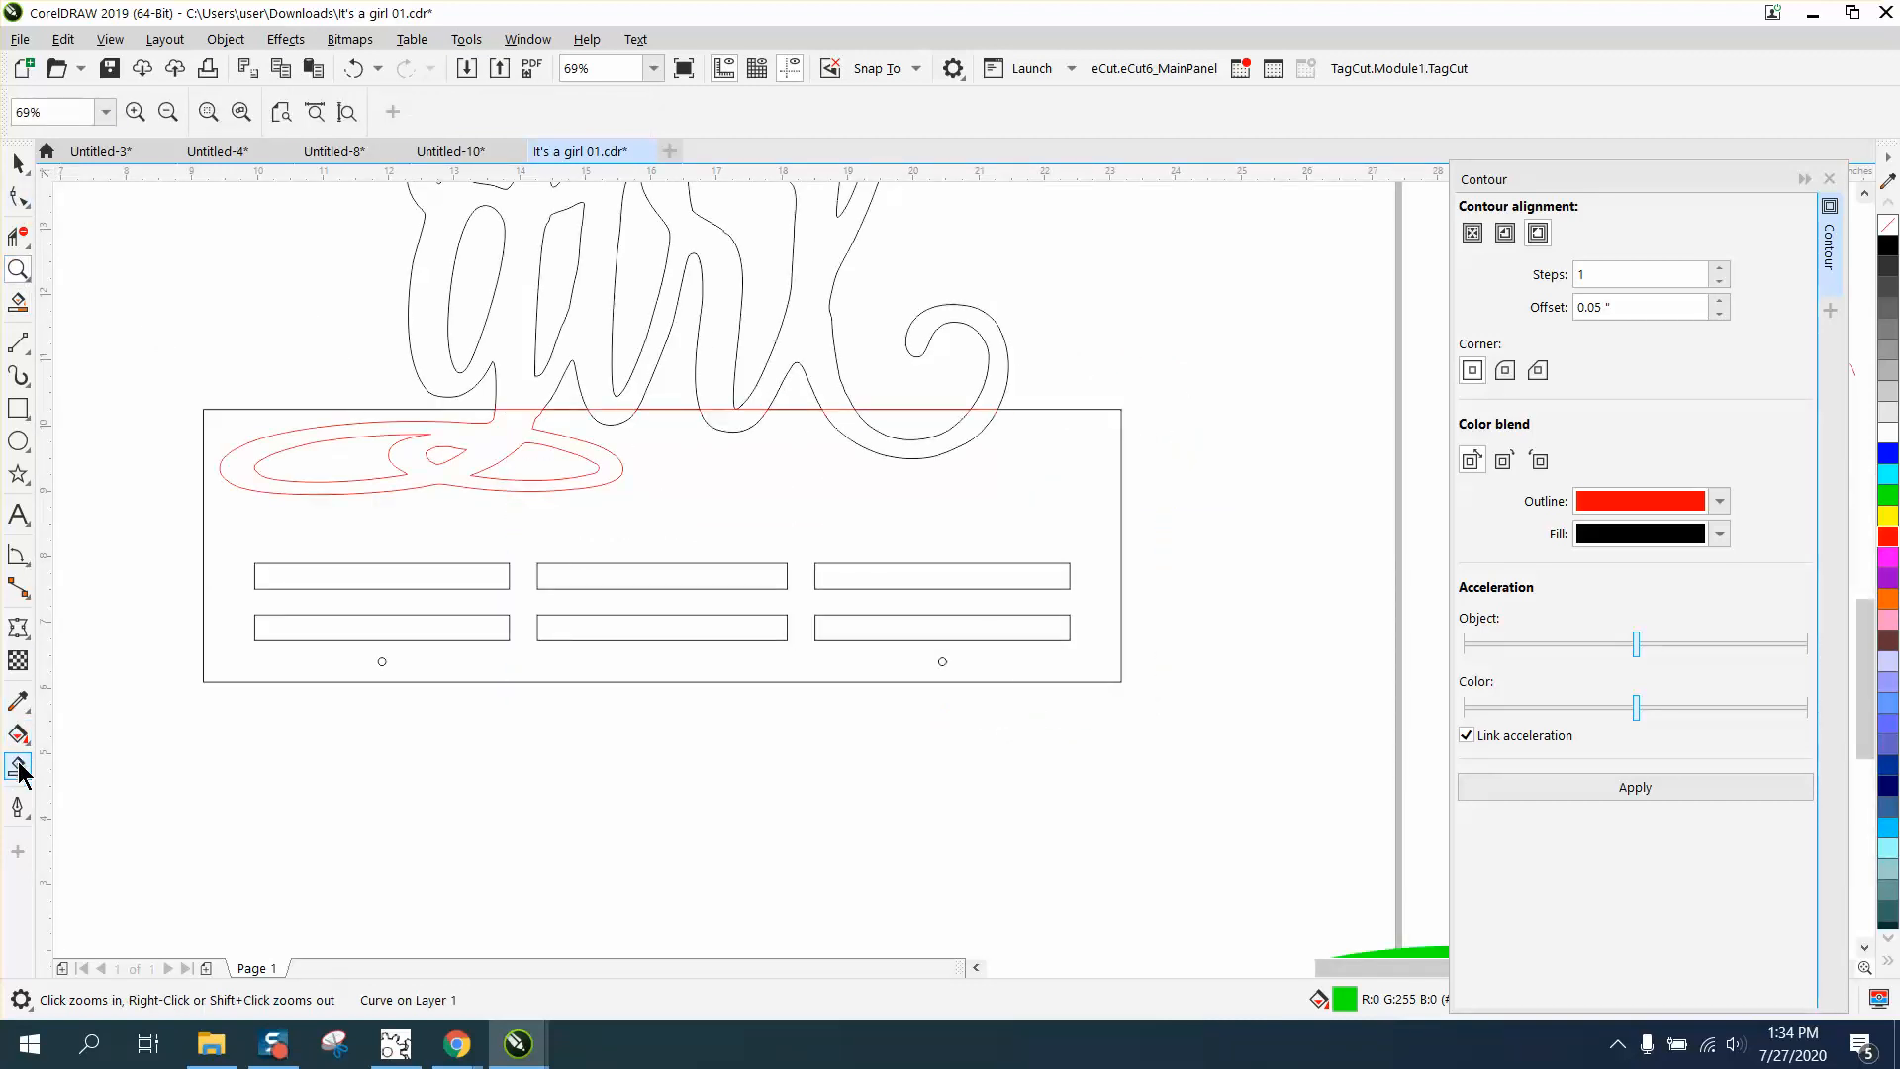
{"action": "left_click", "coordinate": [606, 423]}
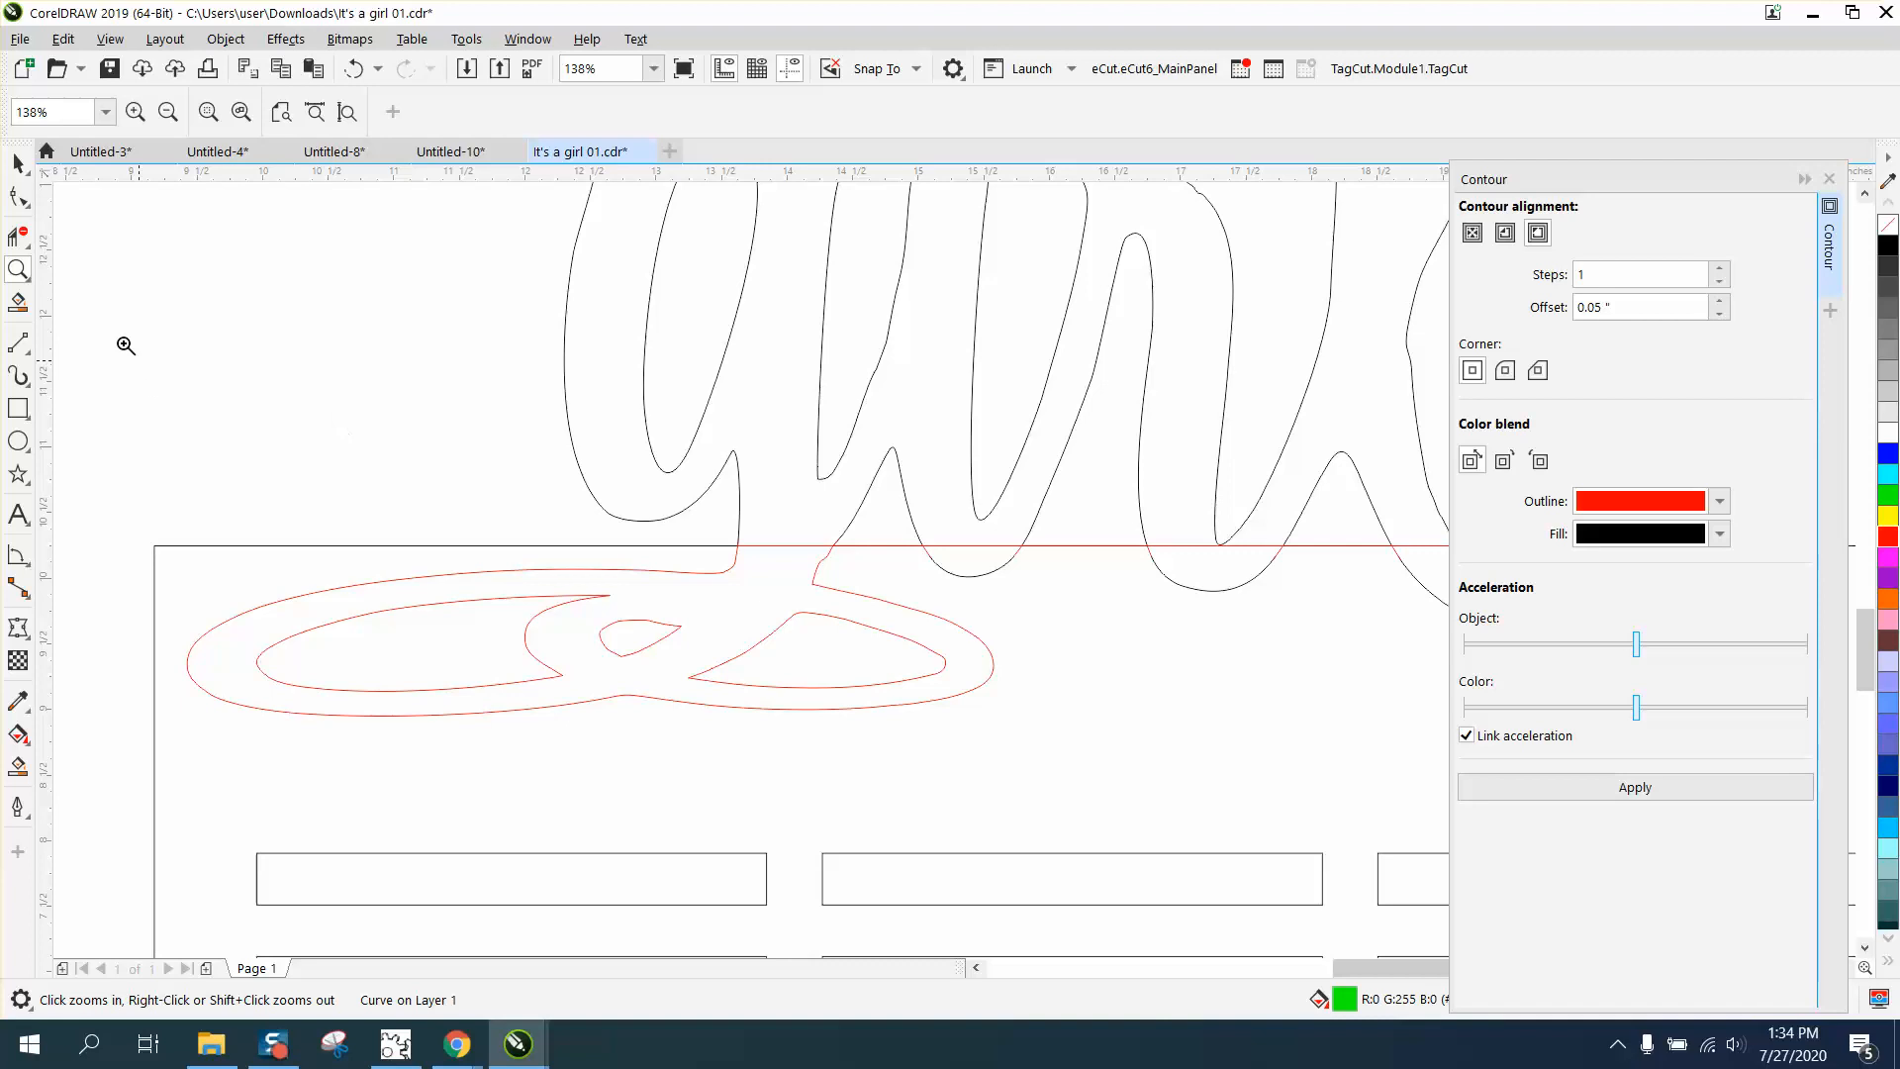
{"action": "left_click", "coordinate": [22, 176]}
{"action": "mouse_move", "coordinate": [16, 732]}
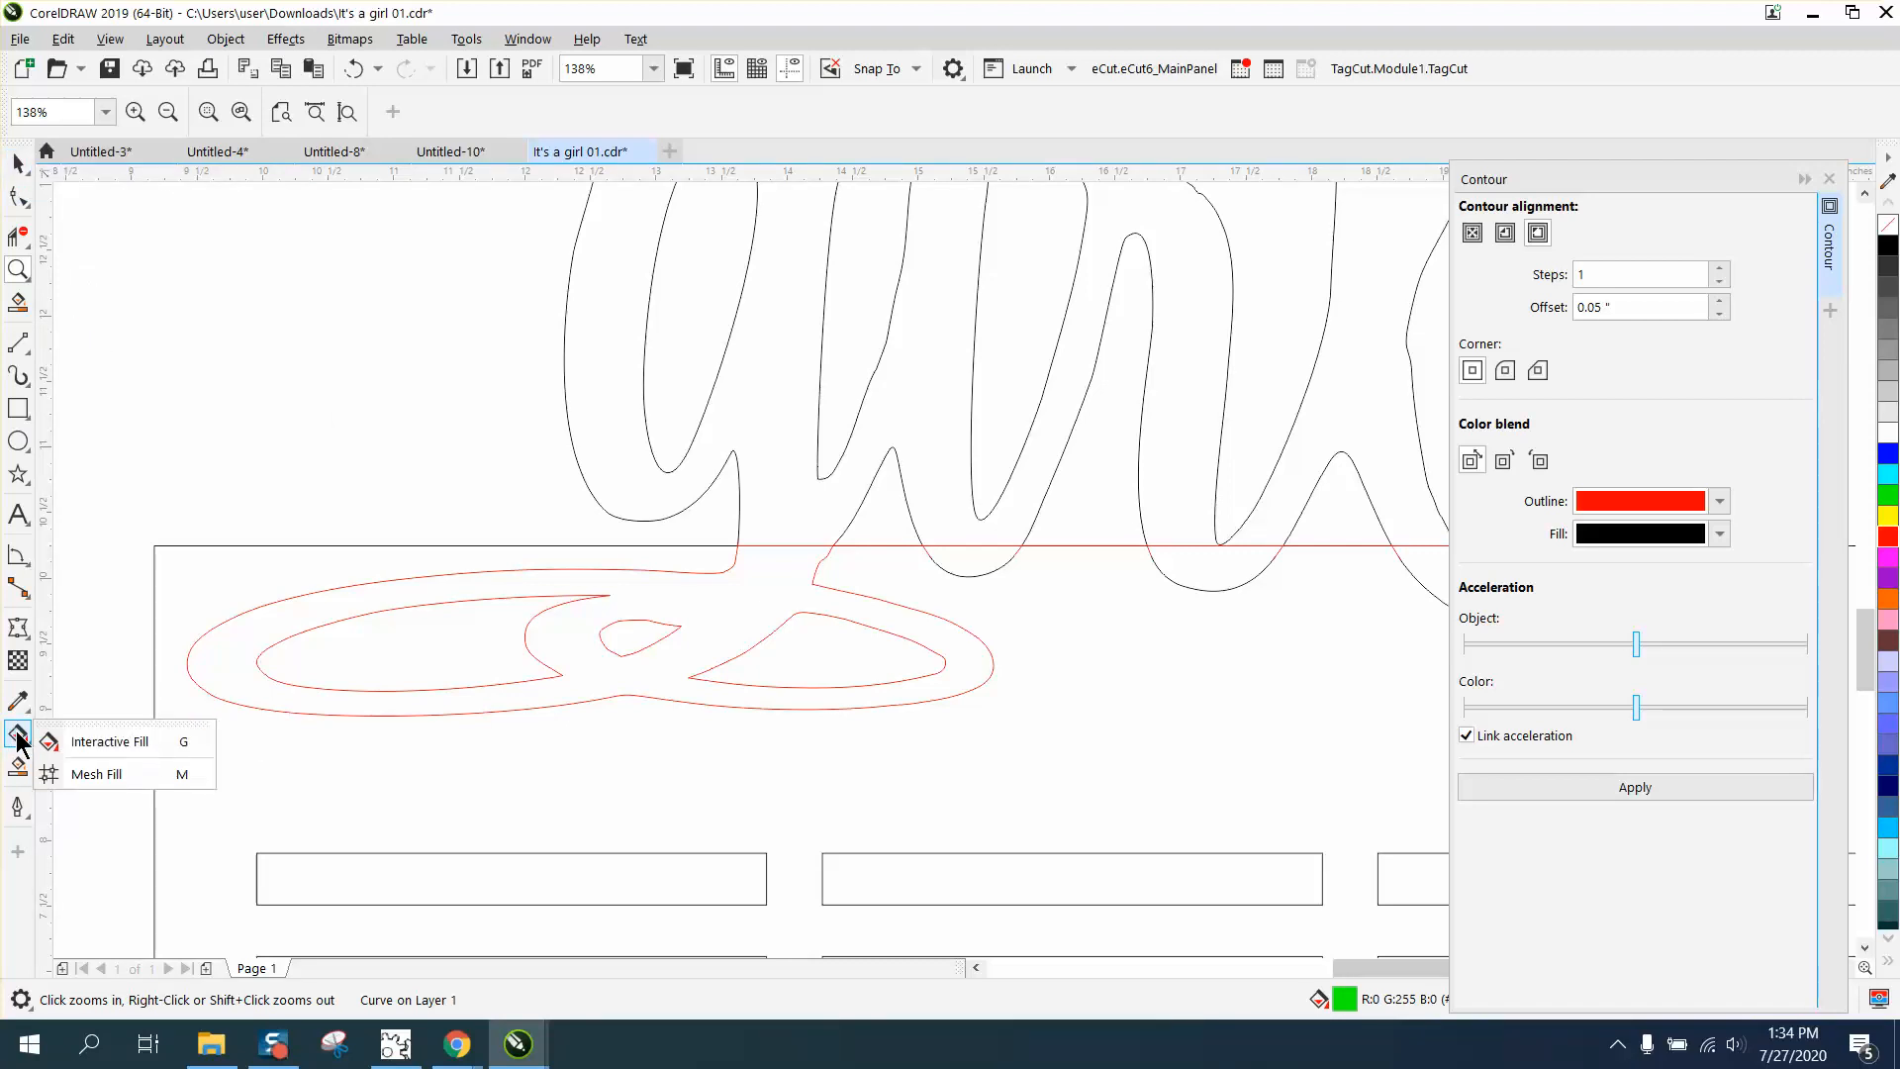
{"action": "left_click", "coordinate": [18, 767]}
{"action": "left_click", "coordinate": [971, 560]}
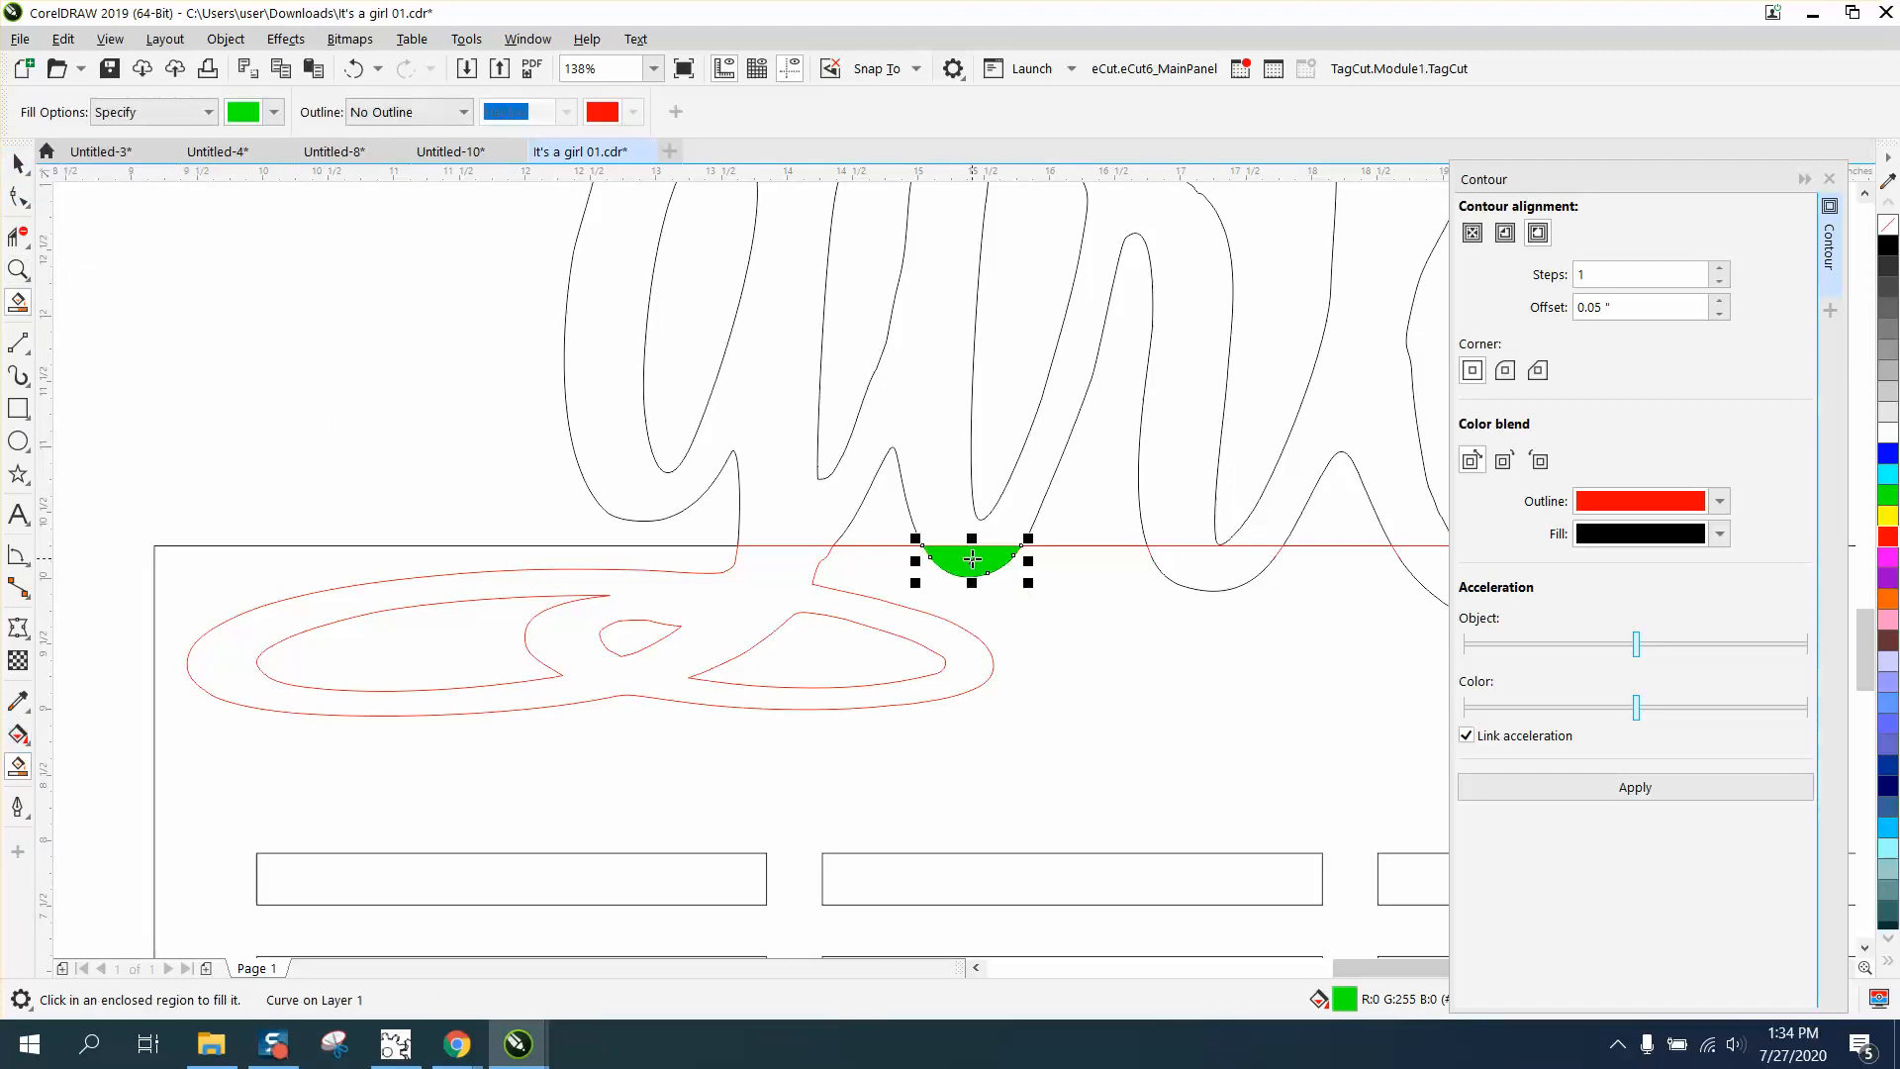
{"action": "key", "text": "ctrl+z"}
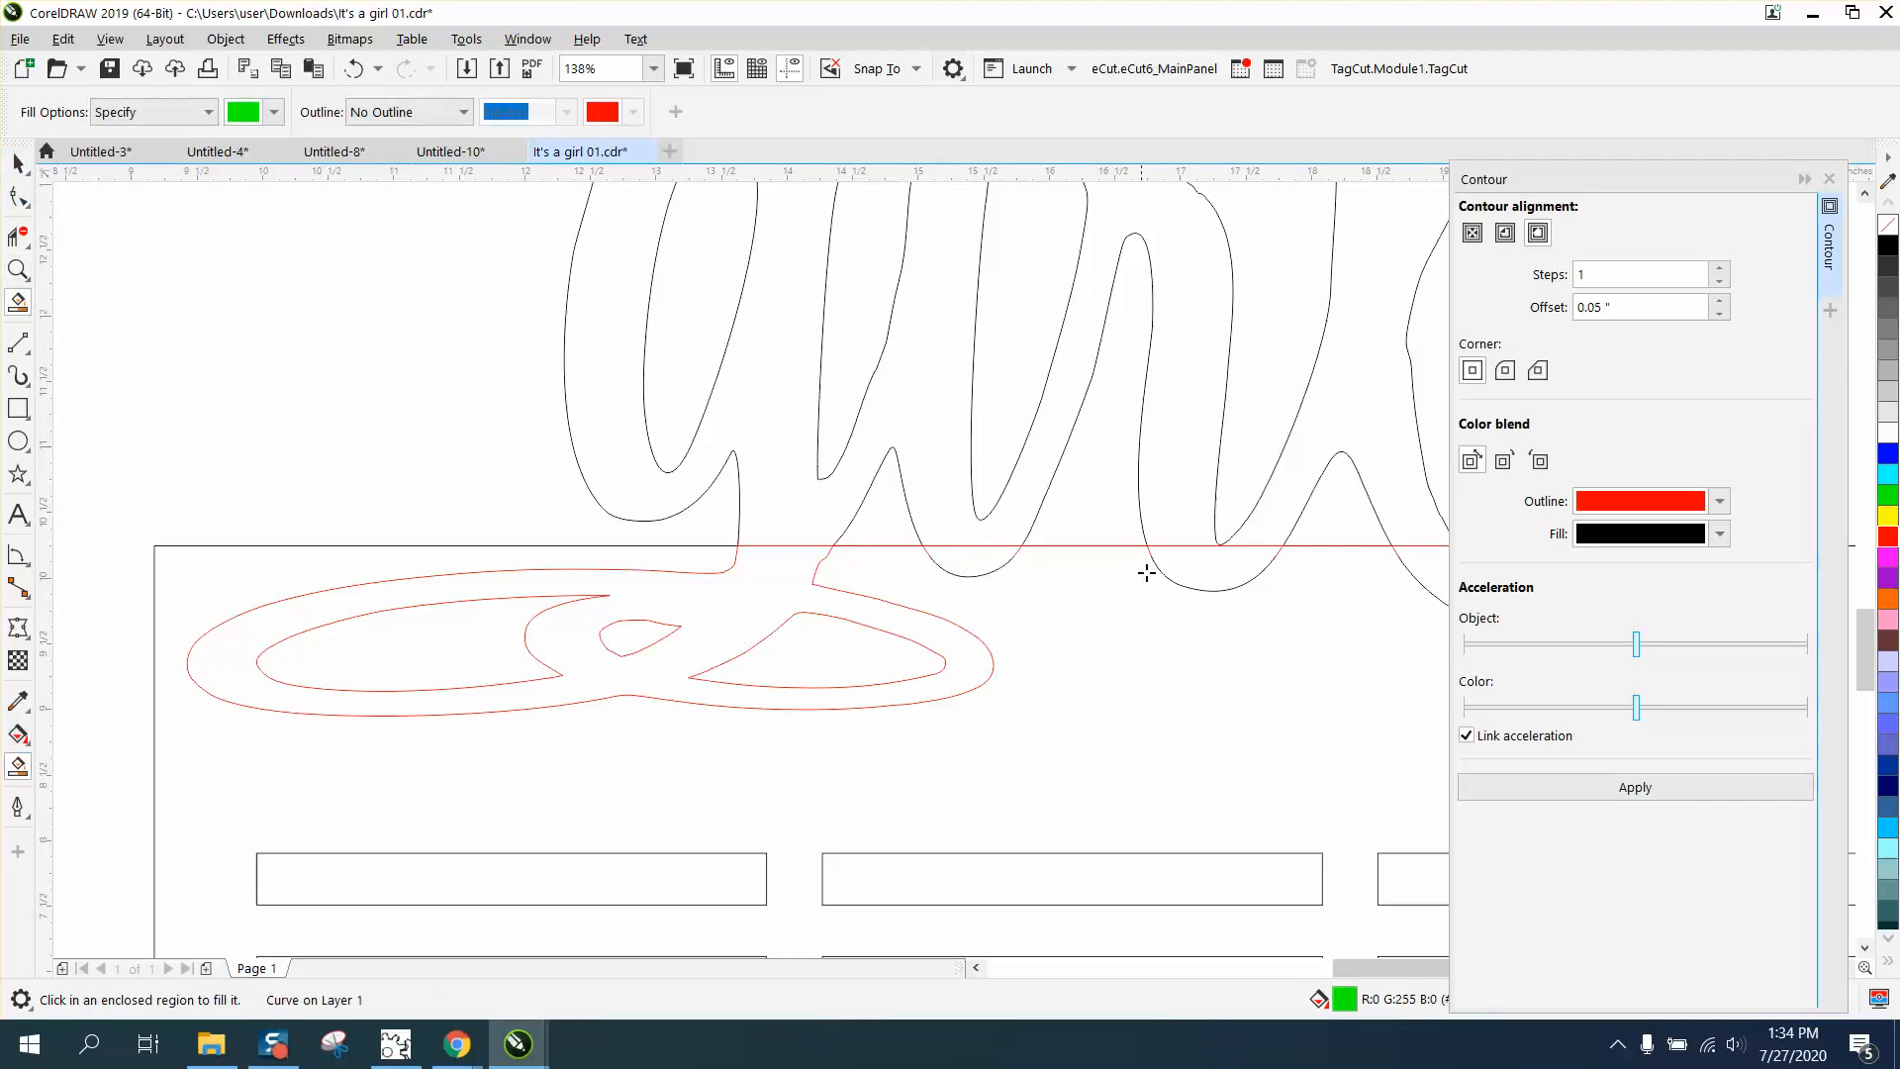
{"action": "left_click", "coordinate": [1201, 565]}
{"action": "key", "text": "ctrl+z"}
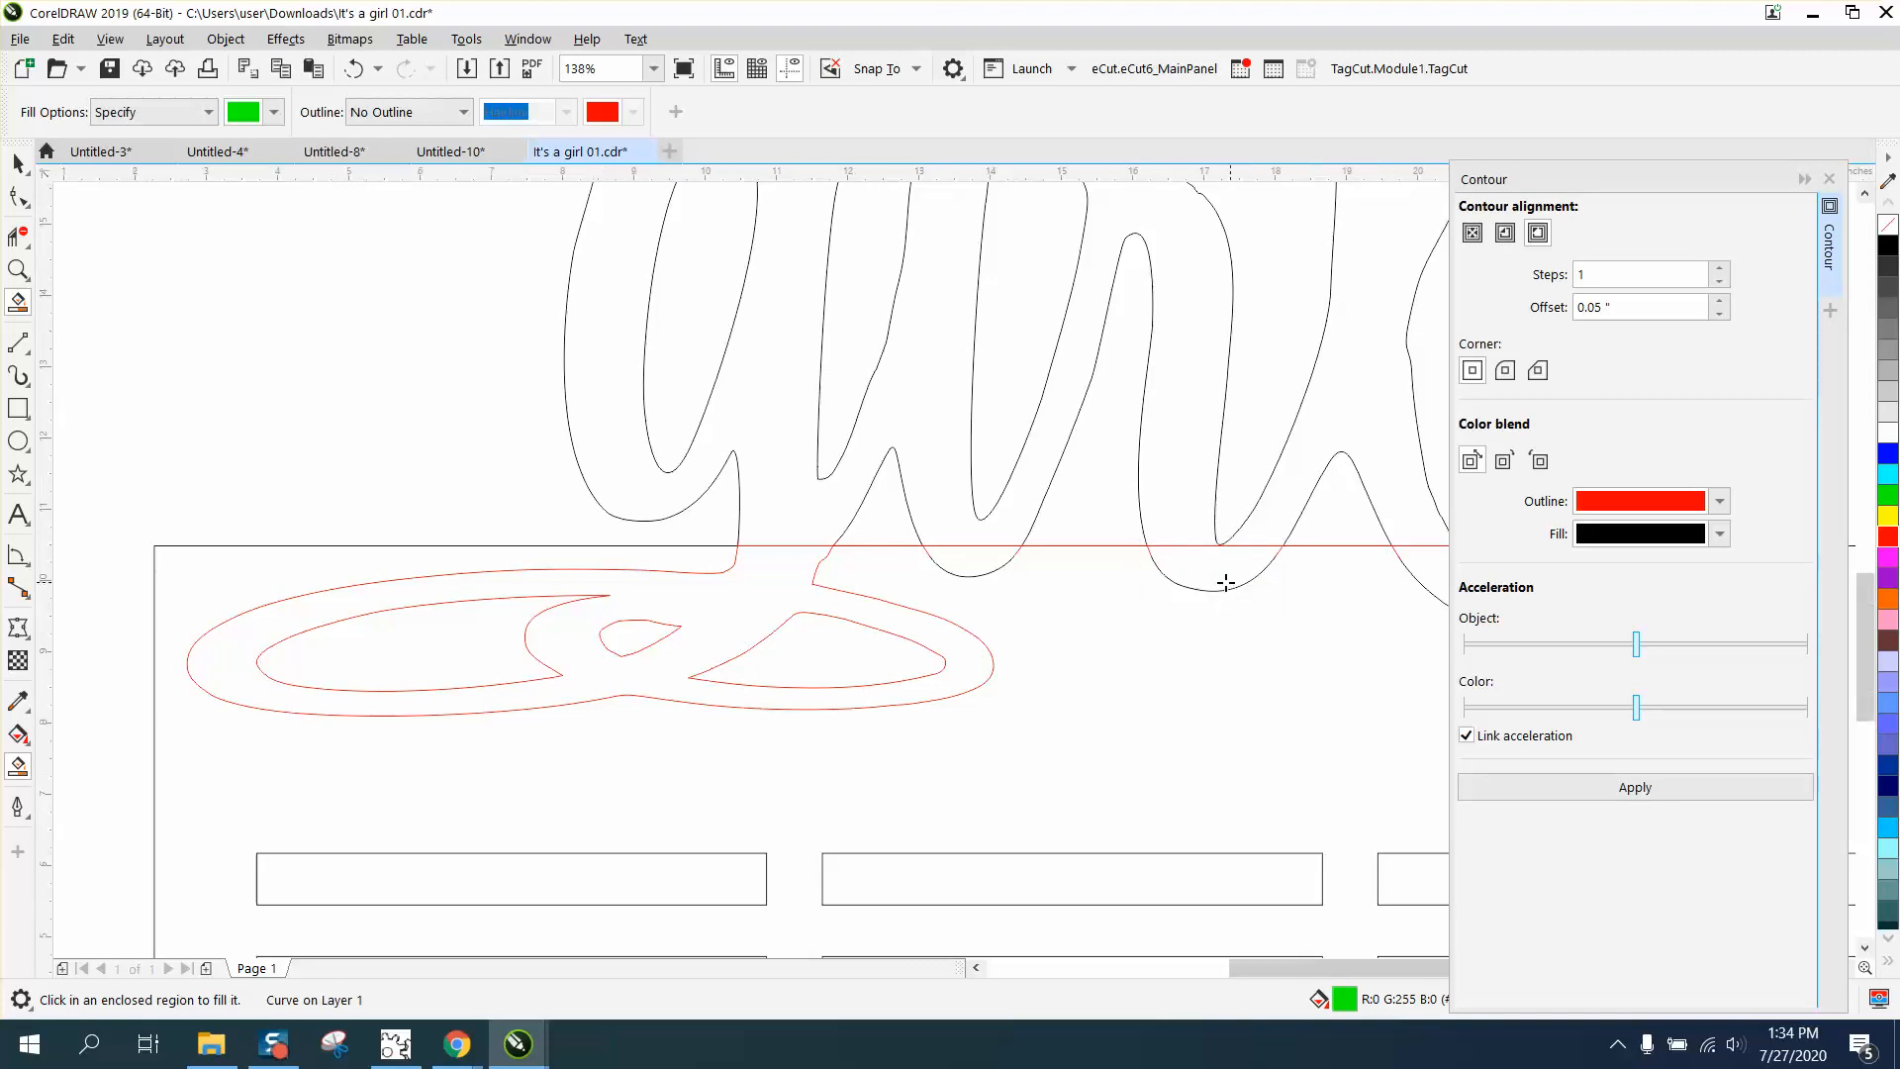
{"action": "scroll", "coordinate": [1222, 581], "scroll_direction": "down", "scroll_amount": 3}
{"action": "left_click", "coordinate": [1341, 580]}
{"action": "key", "text": "ctrl+z"}
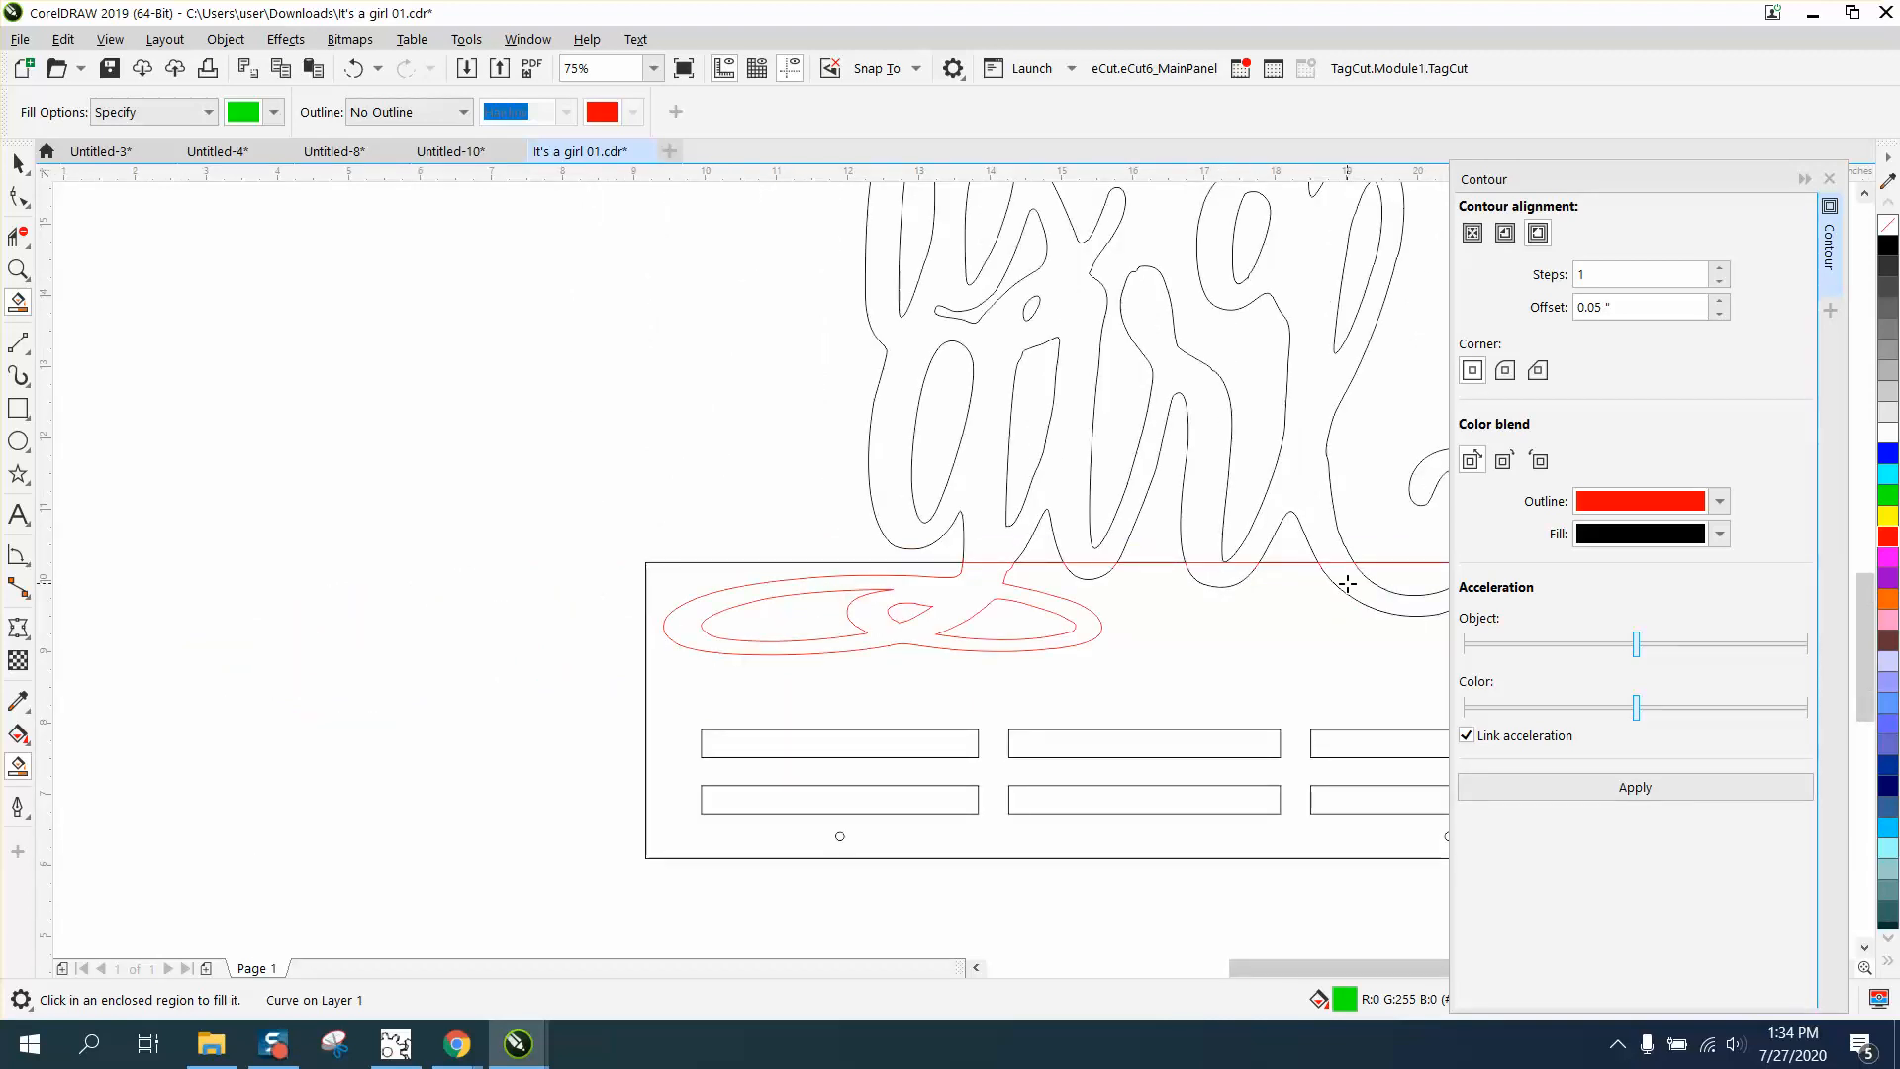
- Remove the green fill from the flourish and the three letter bottoms, and give all four pieces a black hairline outline
{"action": "scroll", "coordinate": [1336, 585], "scroll_direction": "down", "scroll_amount": 3}
{"action": "scroll", "coordinate": [1336, 585], "scroll_direction": "down", "scroll_amount": 6}
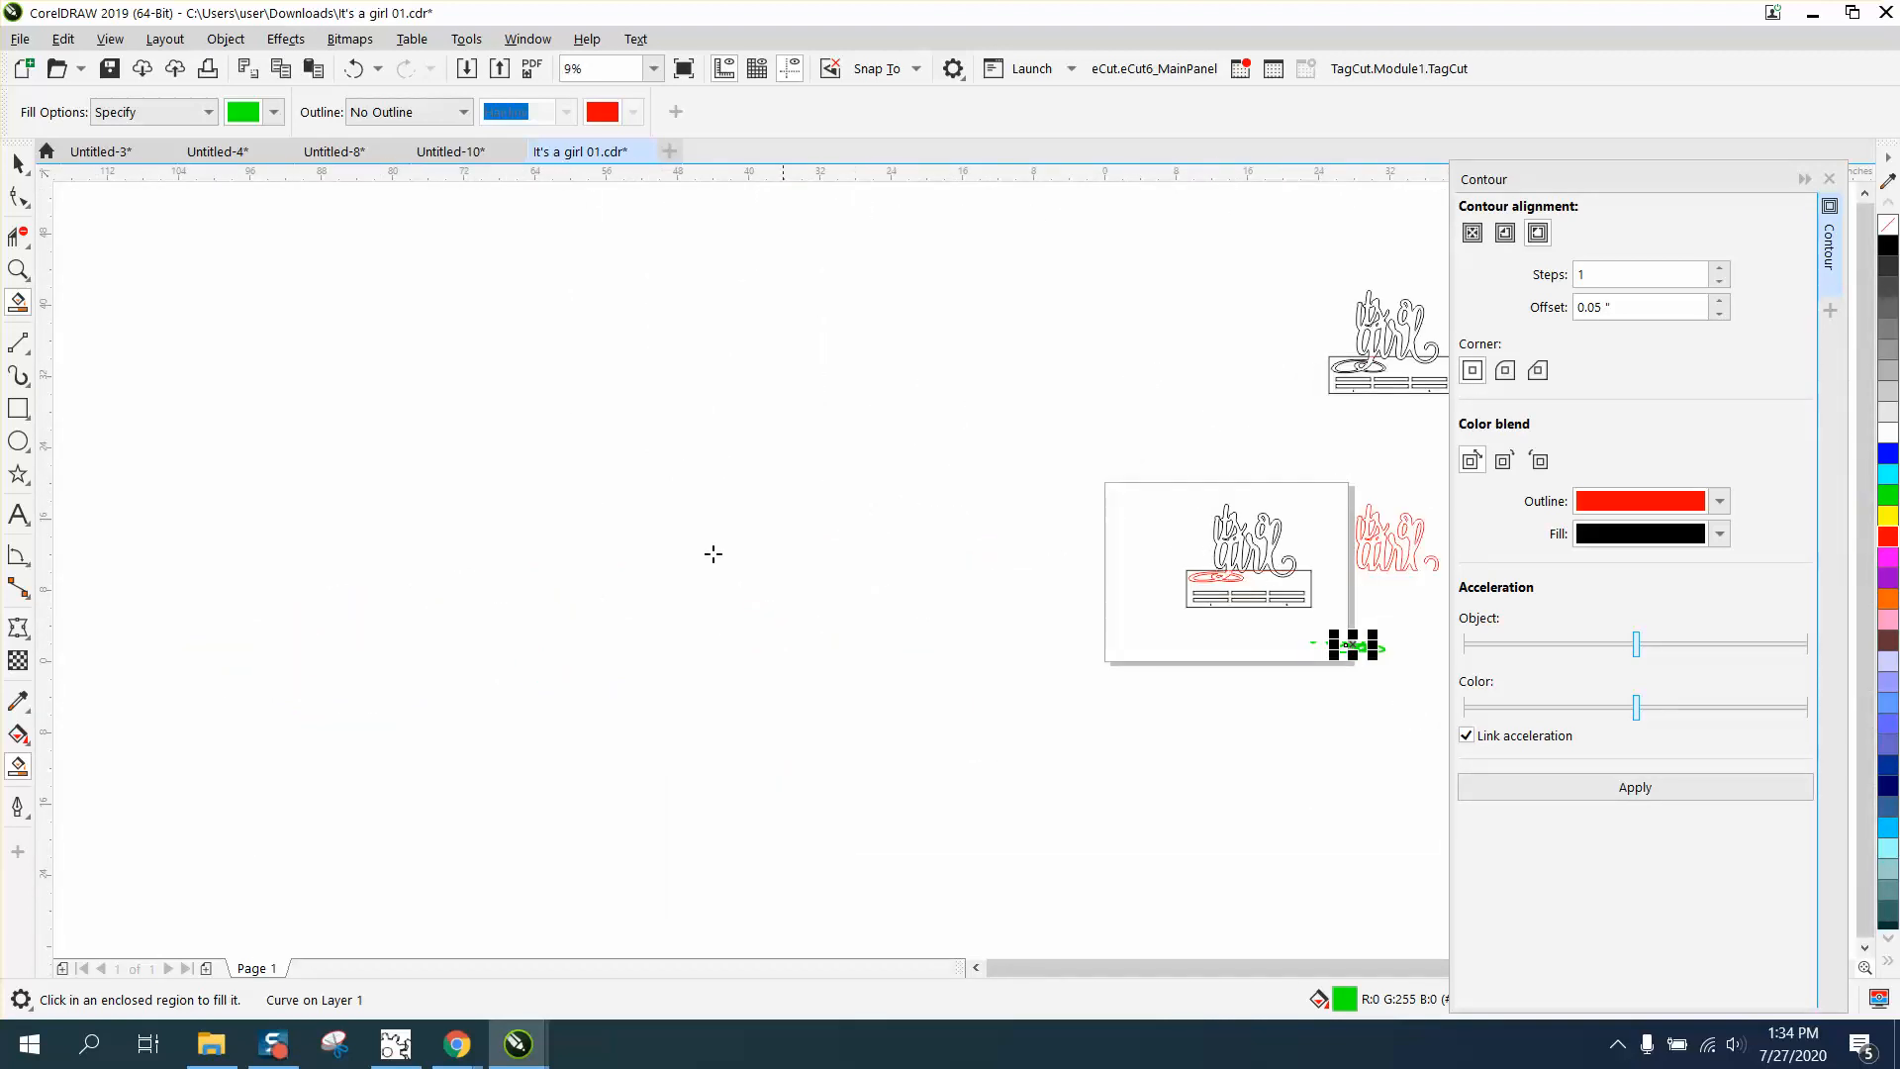
{"action": "left_click", "coordinate": [18, 270]}
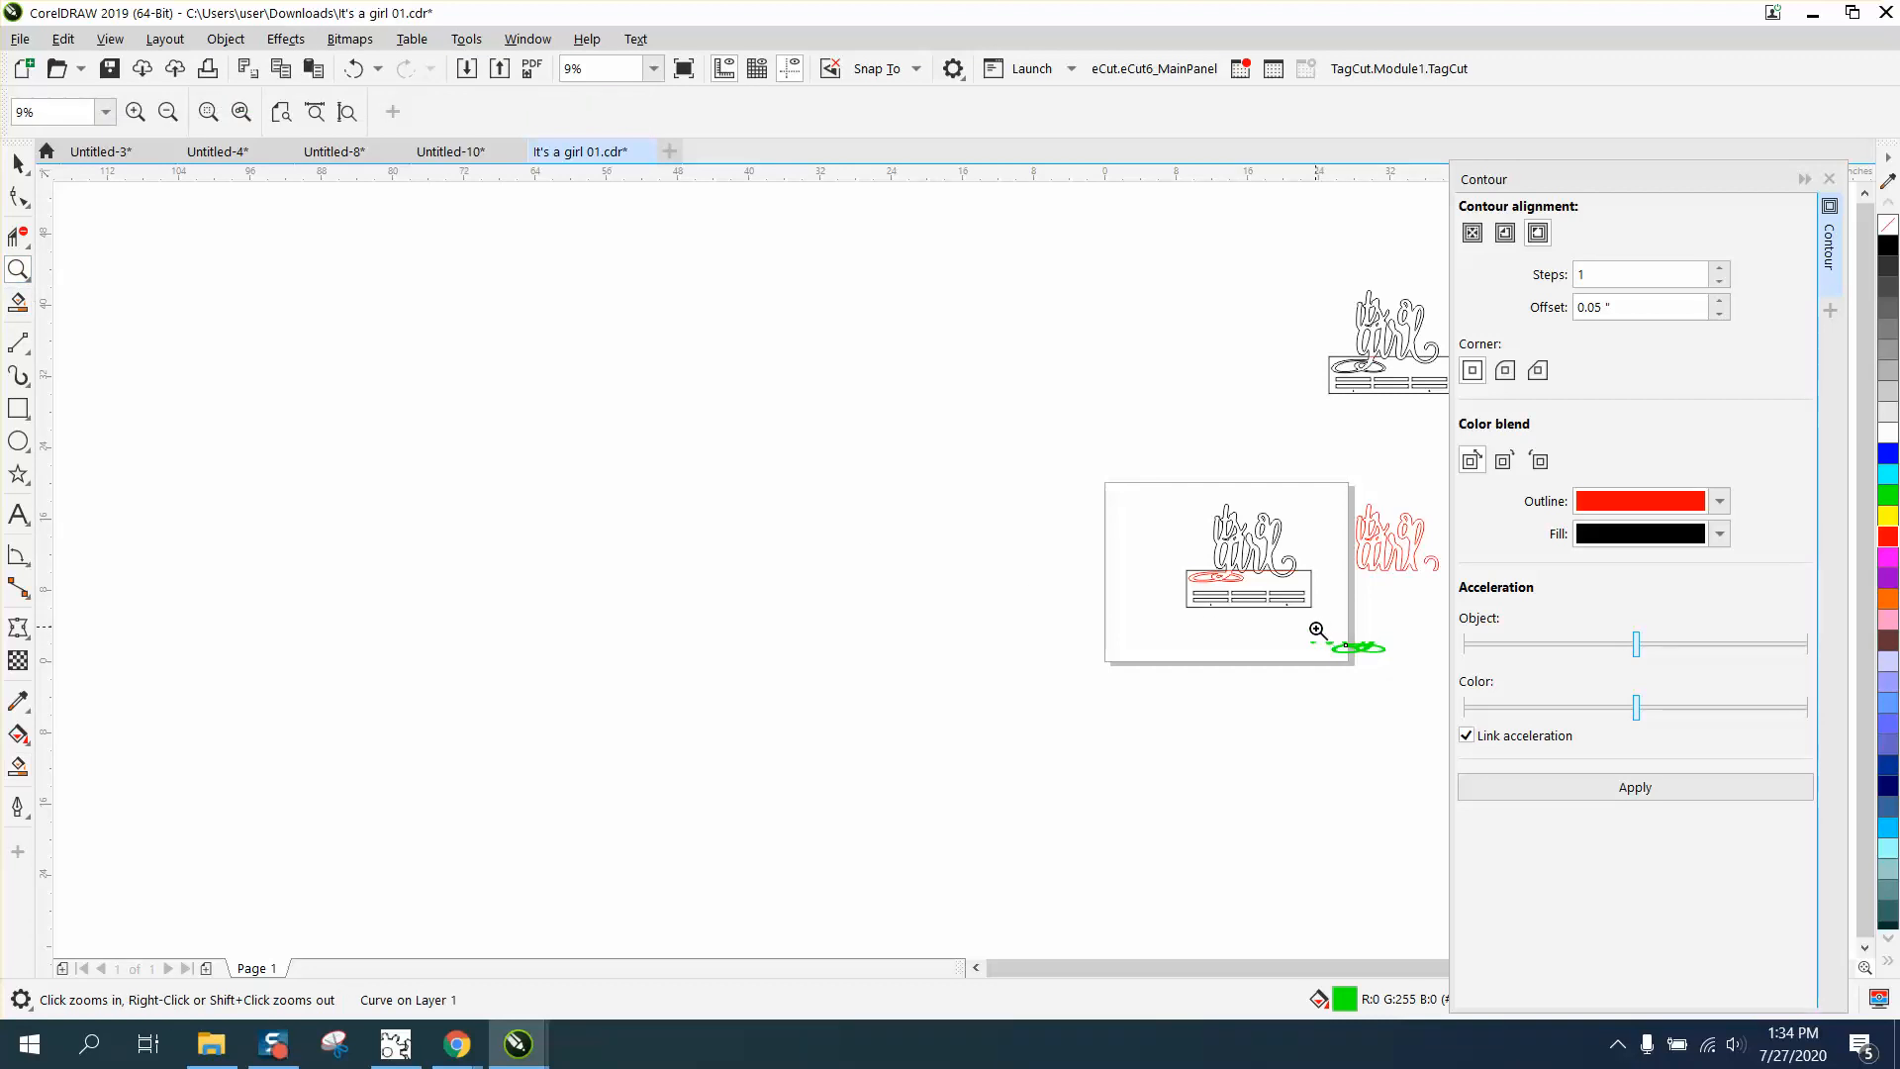
{"action": "left_click_drag", "start_coordinate": [1317, 630], "coordinate": [1412, 679]}
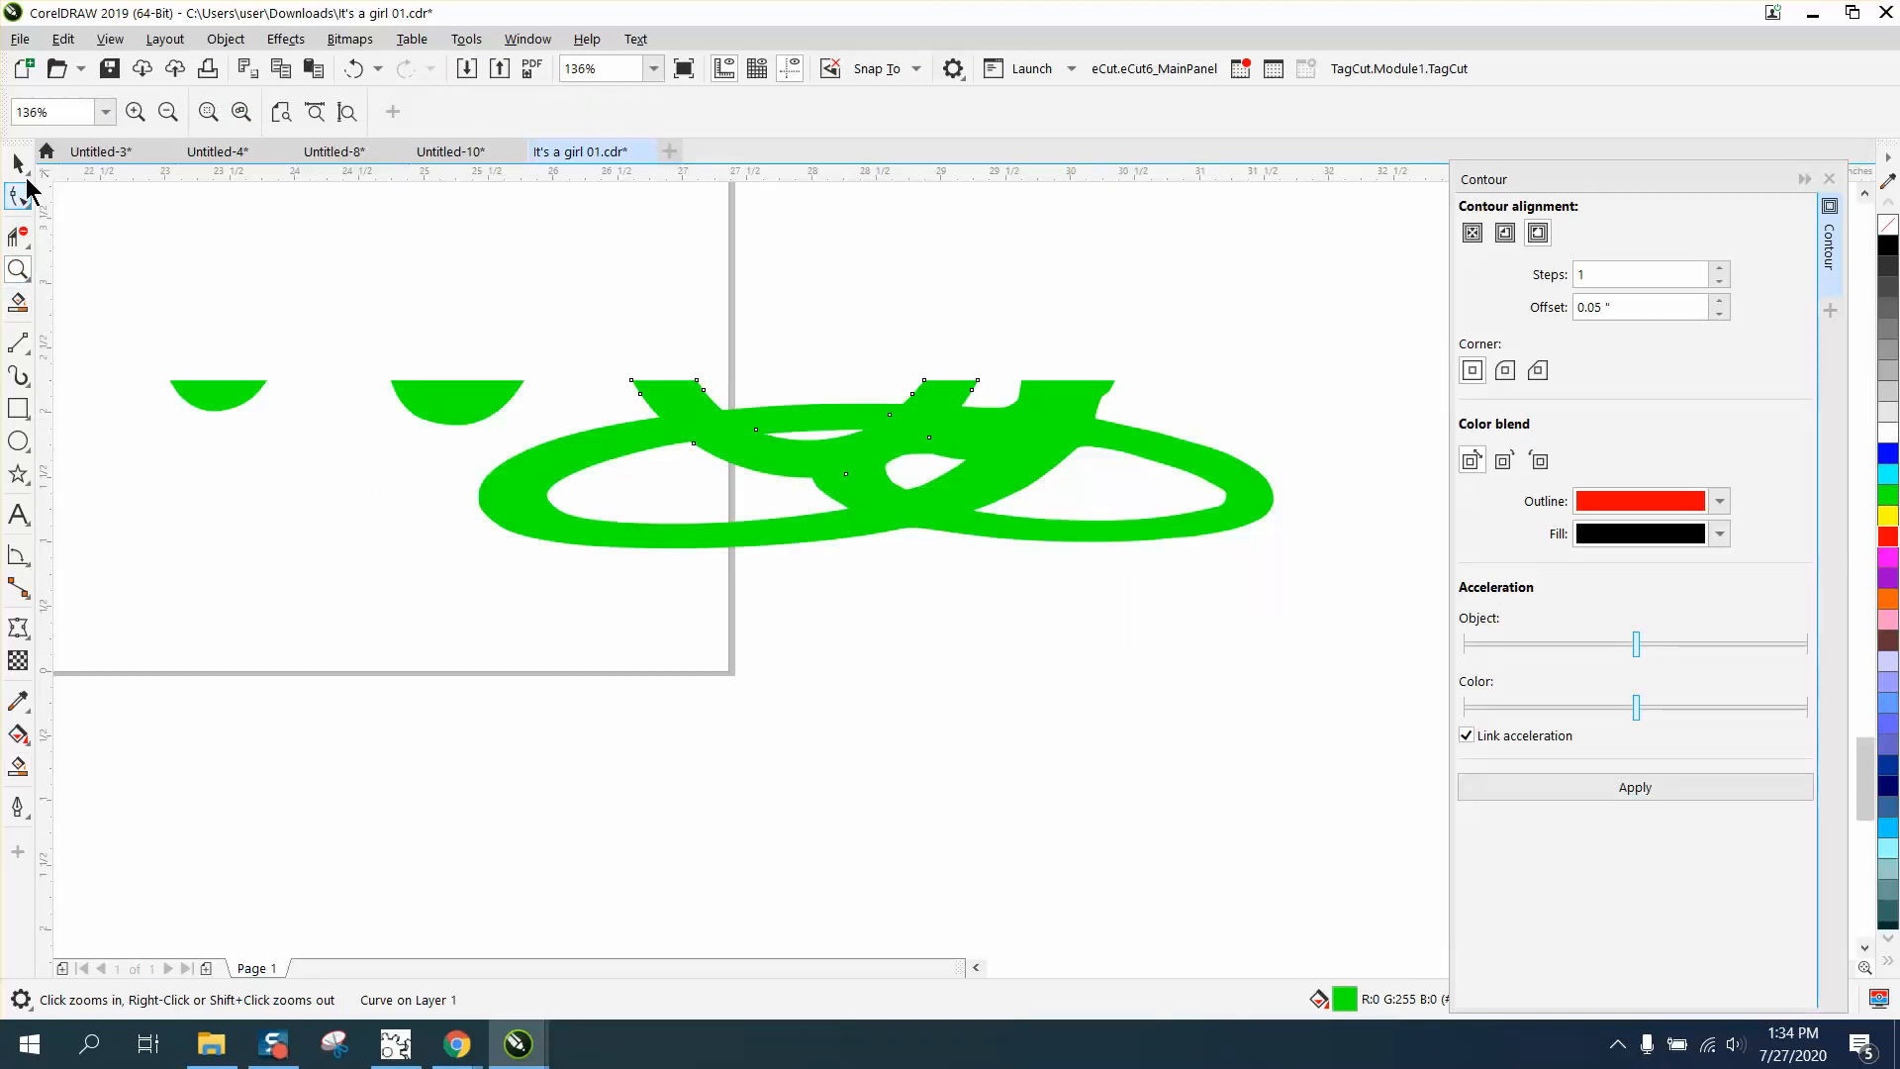
{"action": "left_click", "coordinate": [18, 163]}
{"action": "left_click_drag", "start_coordinate": [178, 305], "coordinate": [914, 546]}
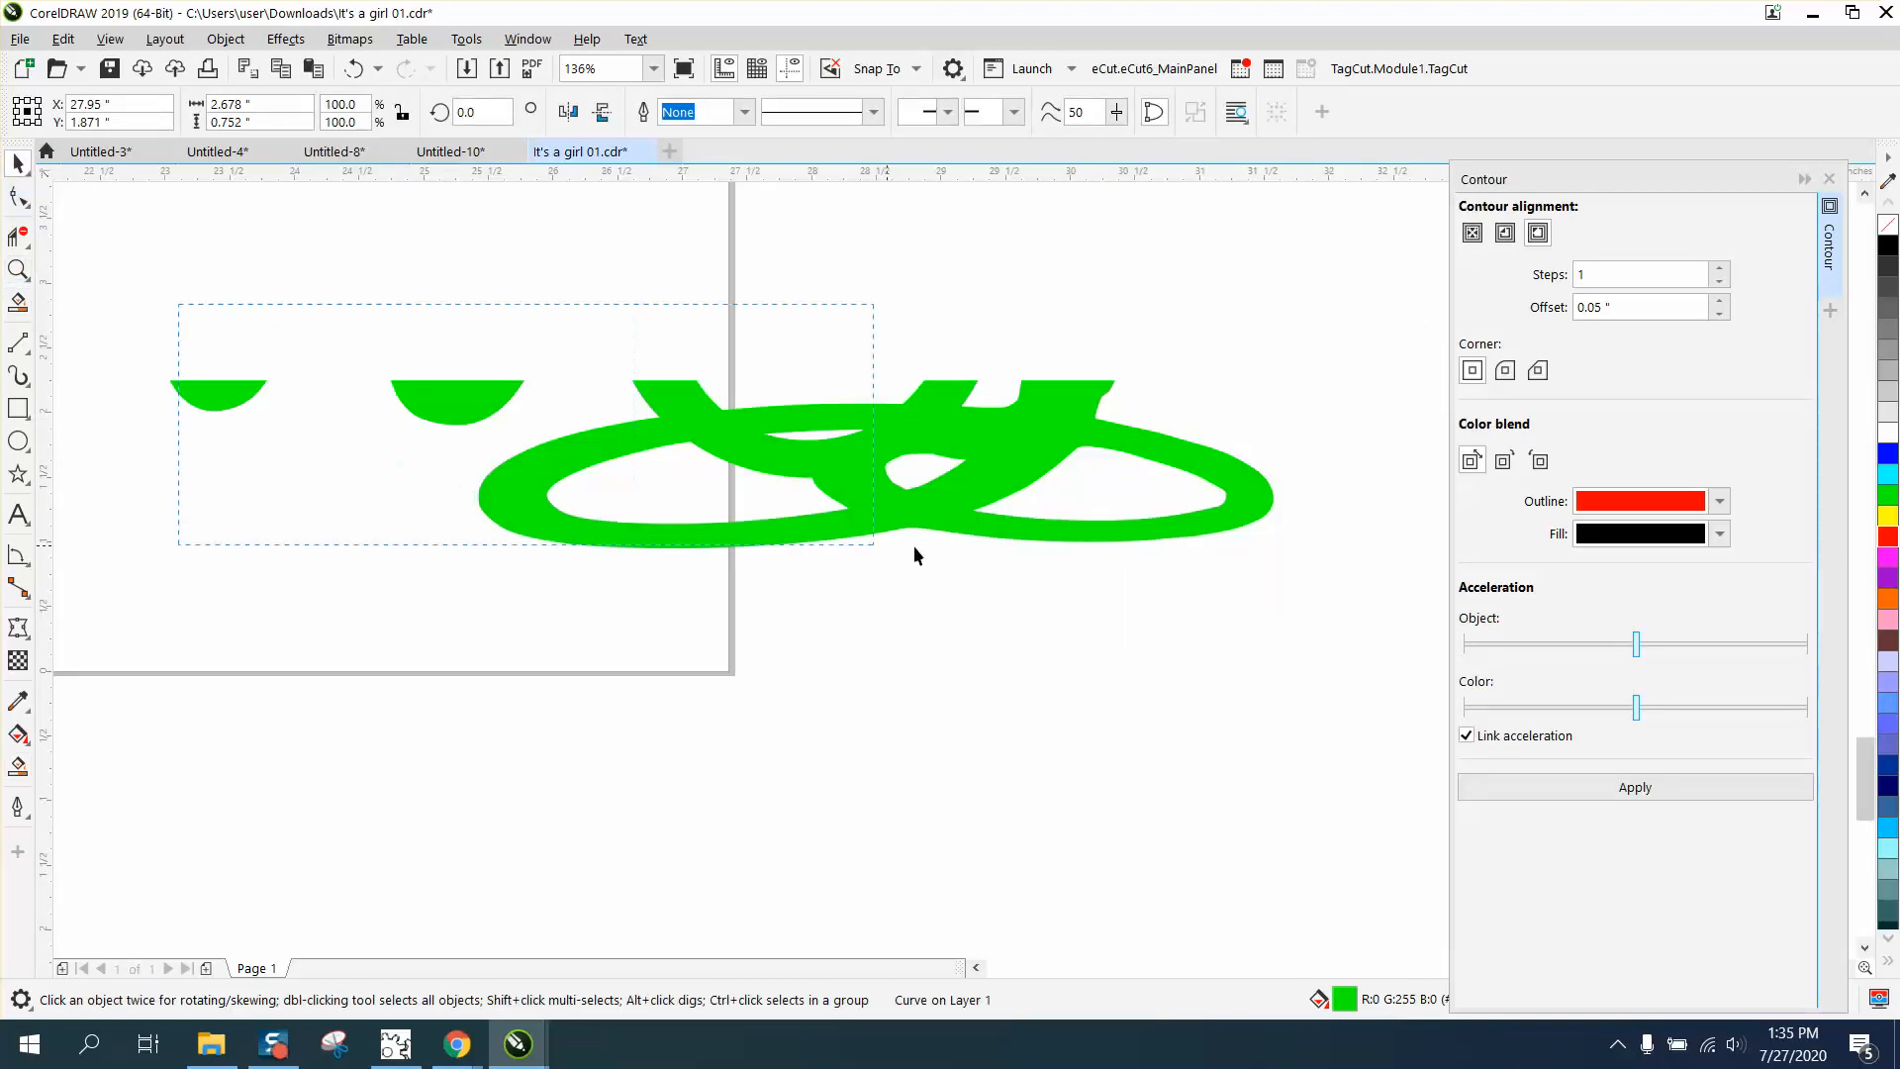
{"action": "left_click_drag", "start_coordinate": [1289, 595], "coordinate": [1306, 611]}
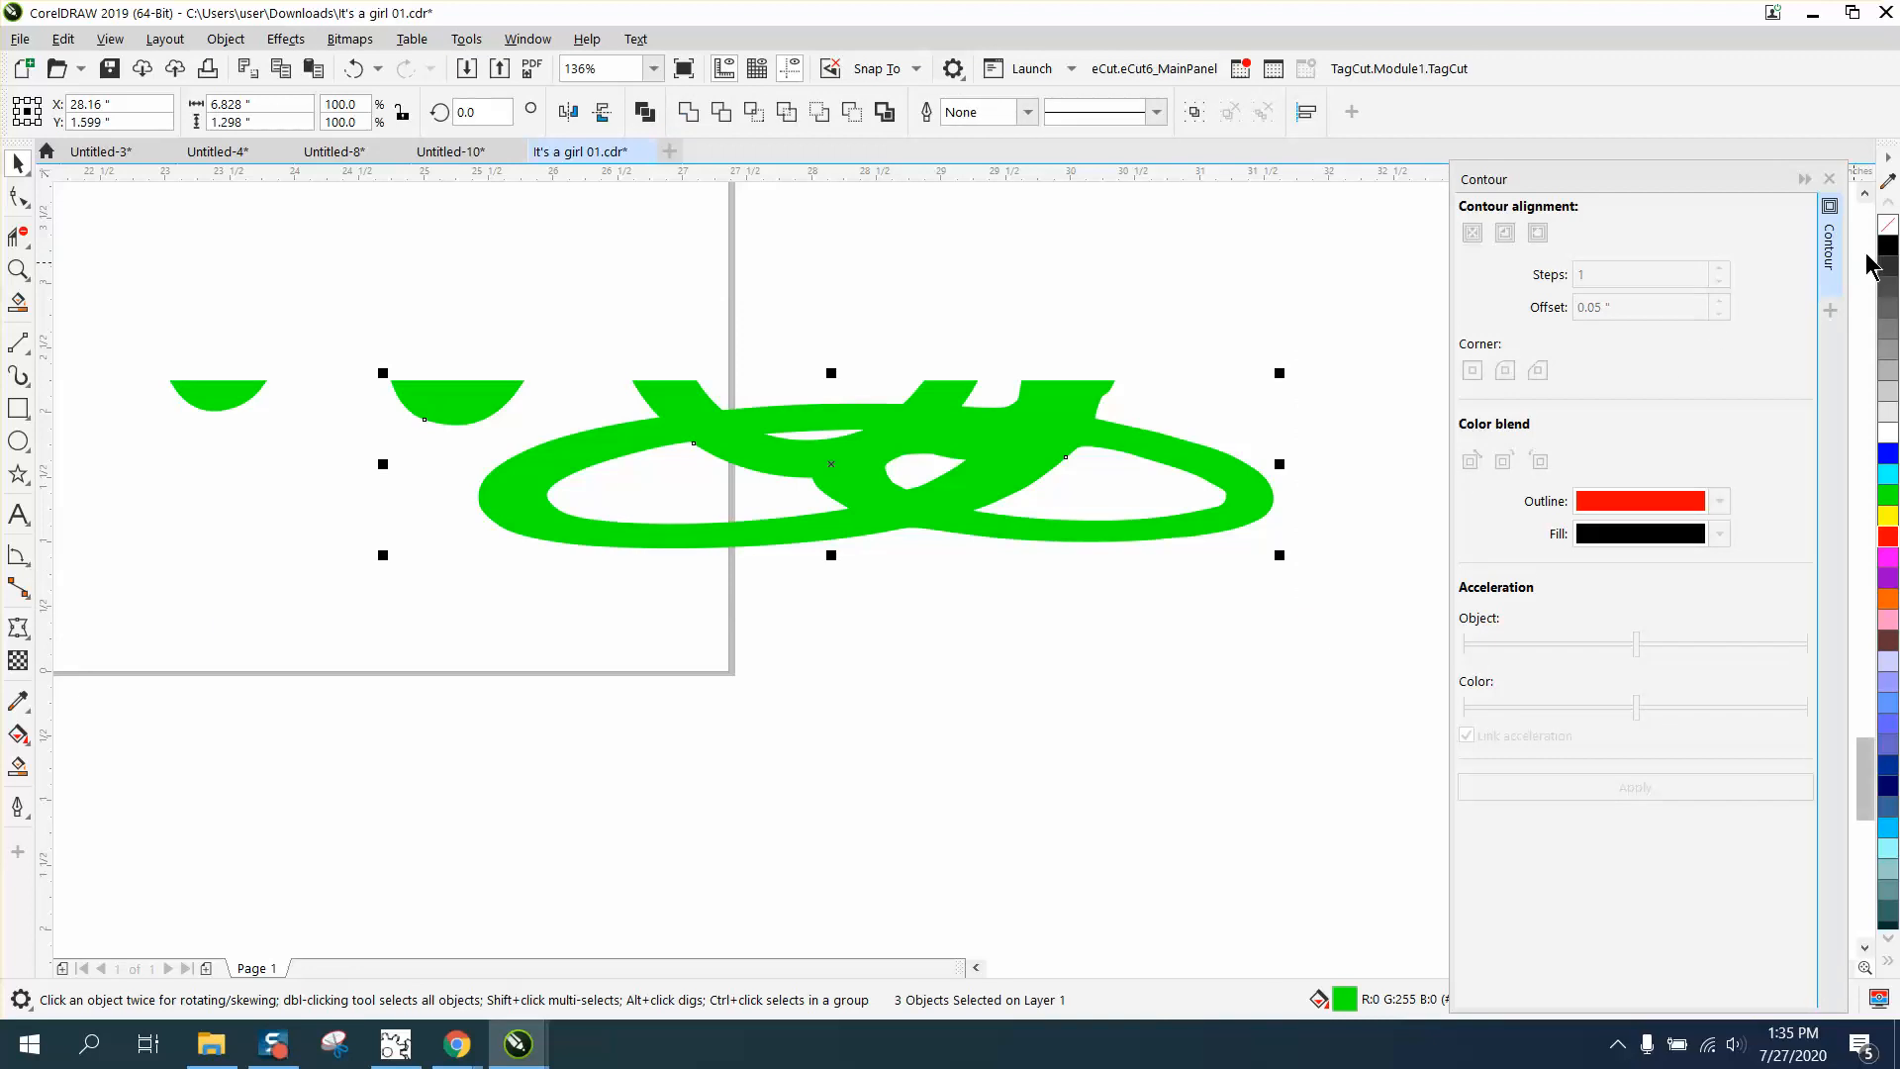
{"action": "left_click_drag", "start_coordinate": [93, 325], "coordinate": [1480, 693]}
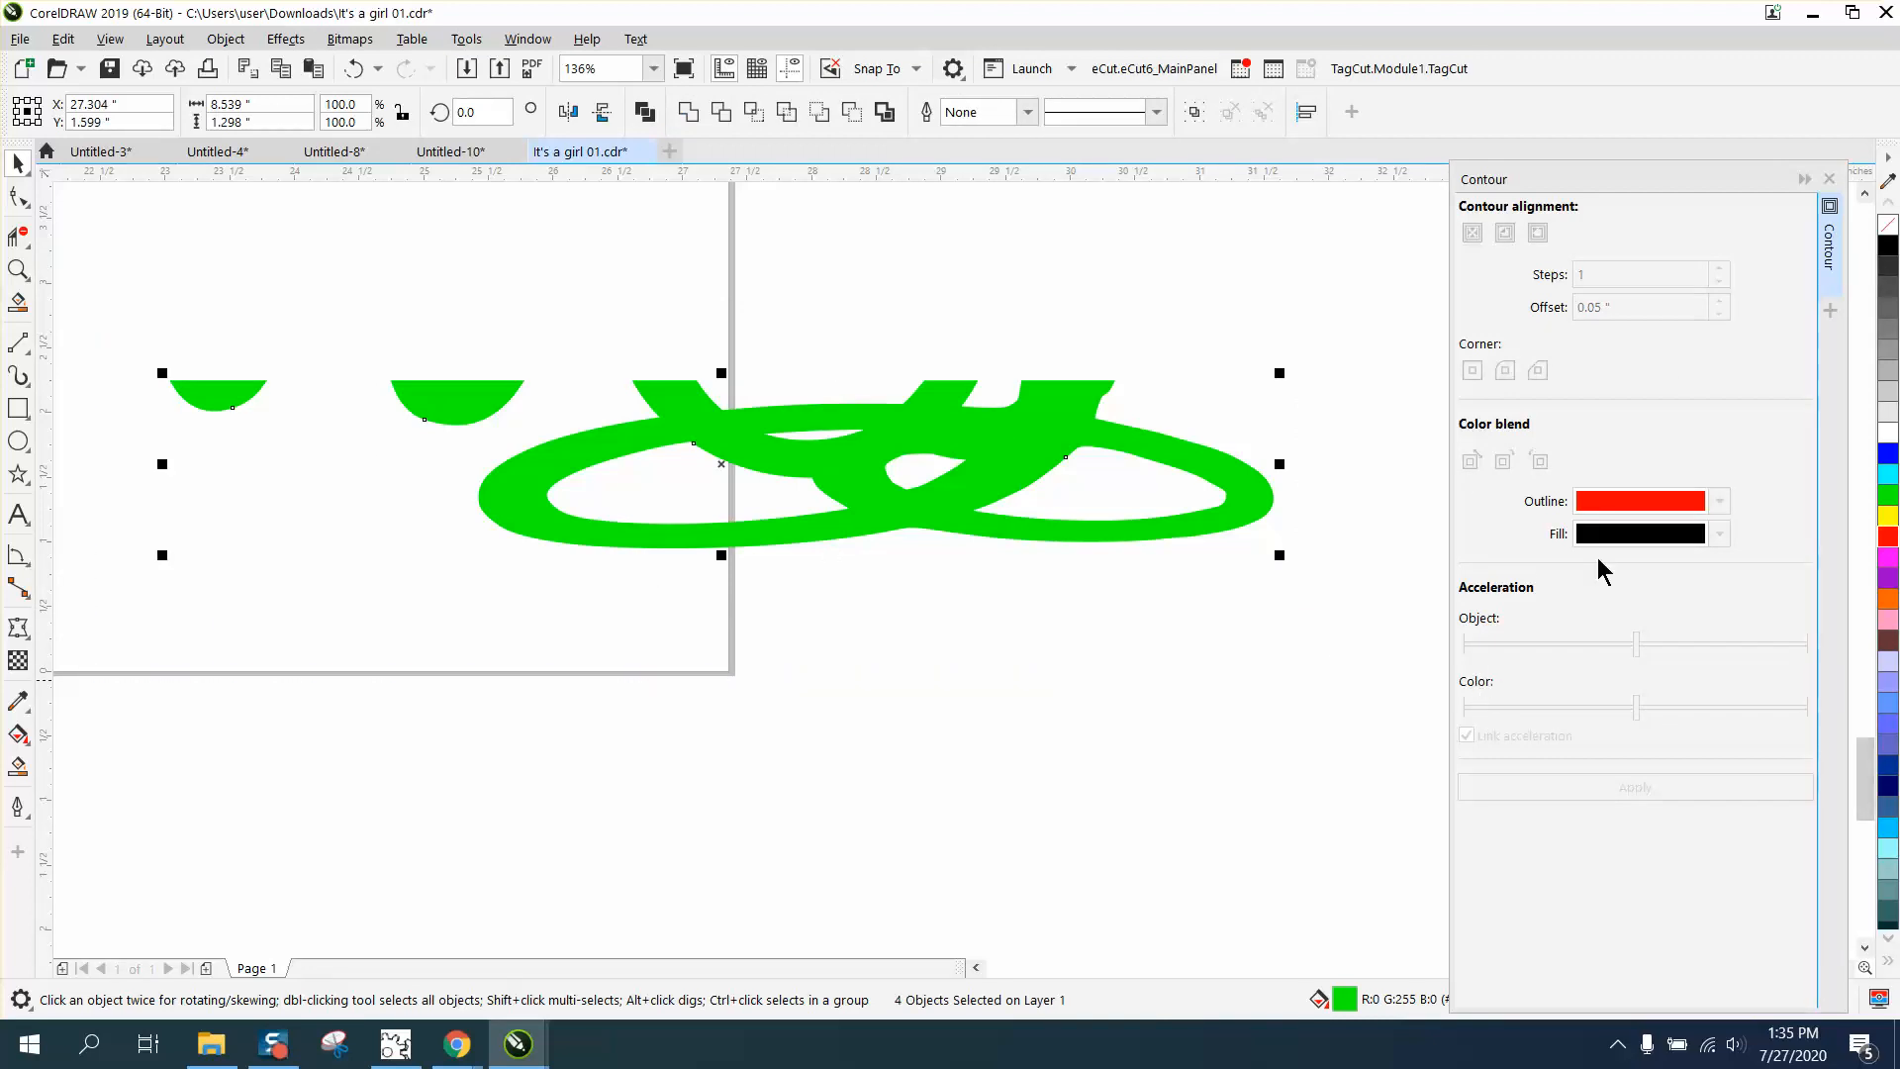
{"action": "left_click", "coordinate": [1888, 225]}
{"action": "right_click", "coordinate": [1889, 247]}
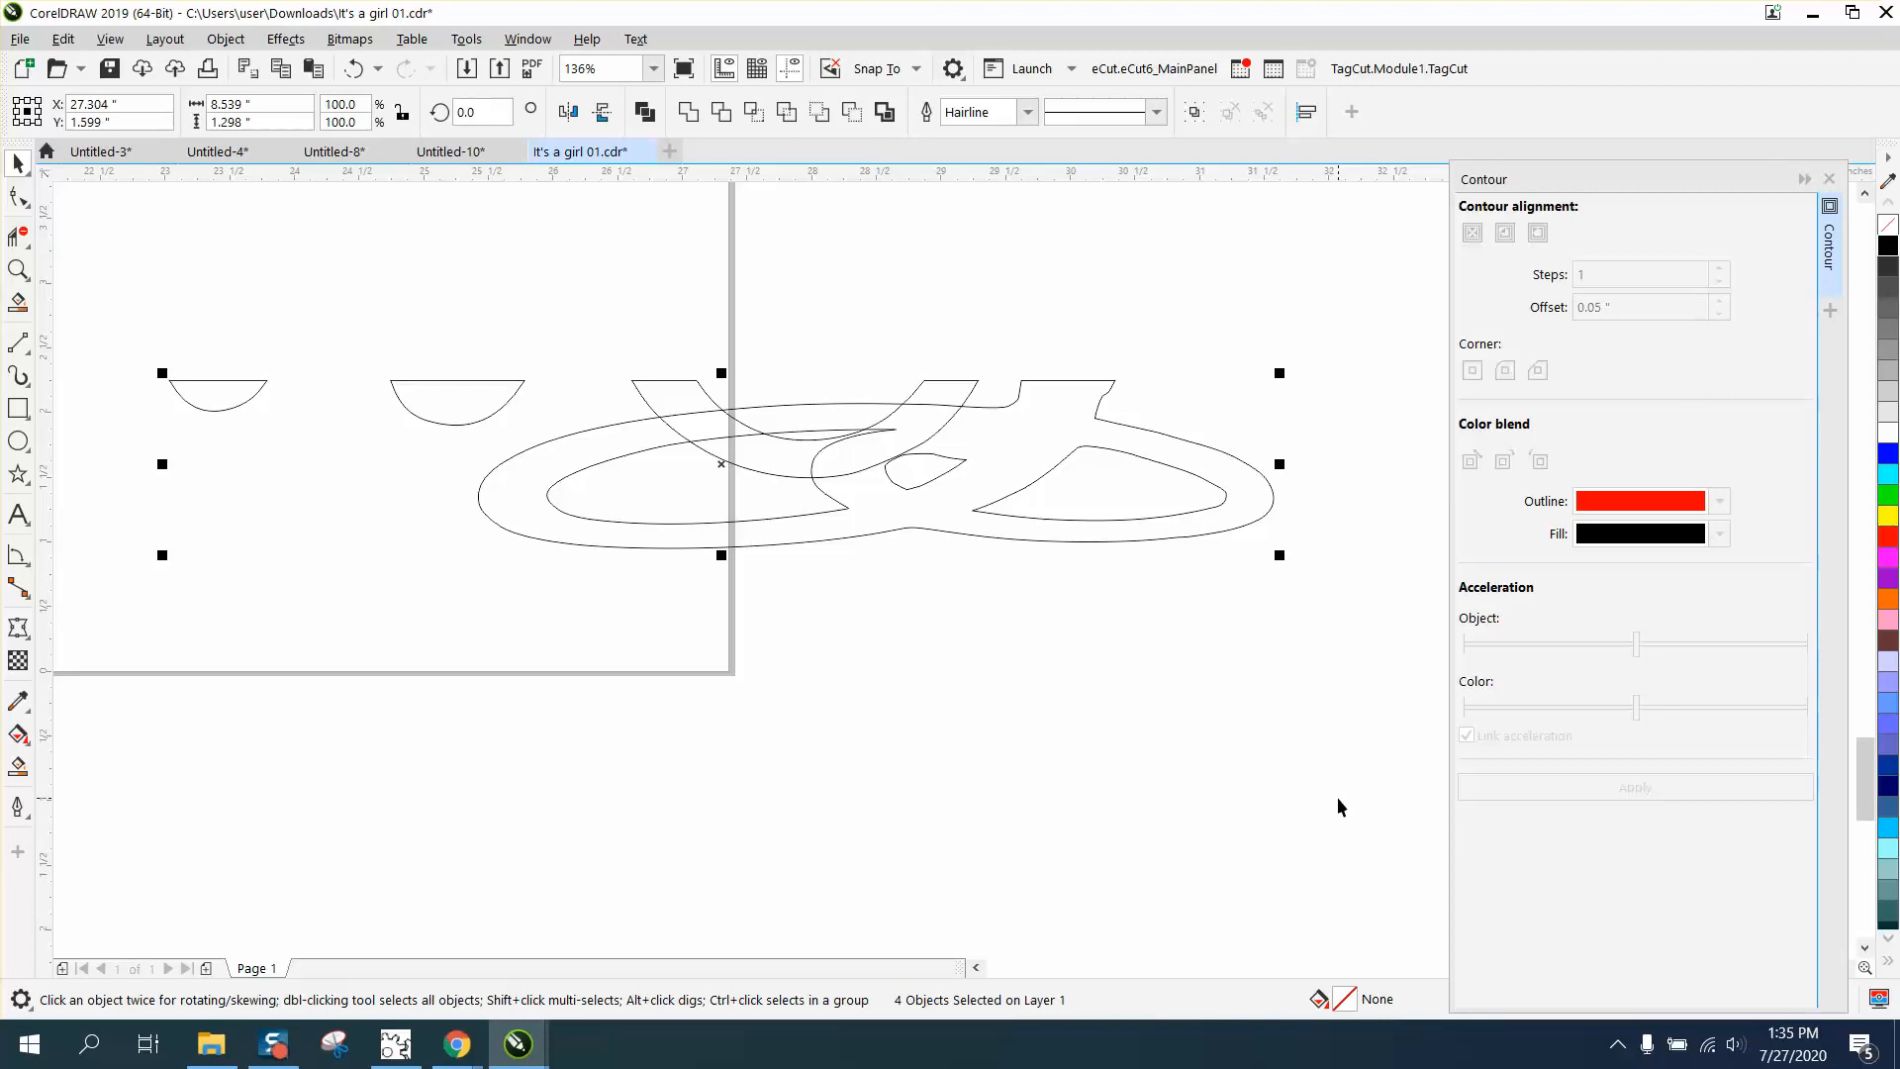
- Move the g's flourish piece 8 in left to clear the curl's bottom piece
{"action": "scroll", "coordinate": [1271, 717], "scroll_direction": "down", "scroll_amount": 2}
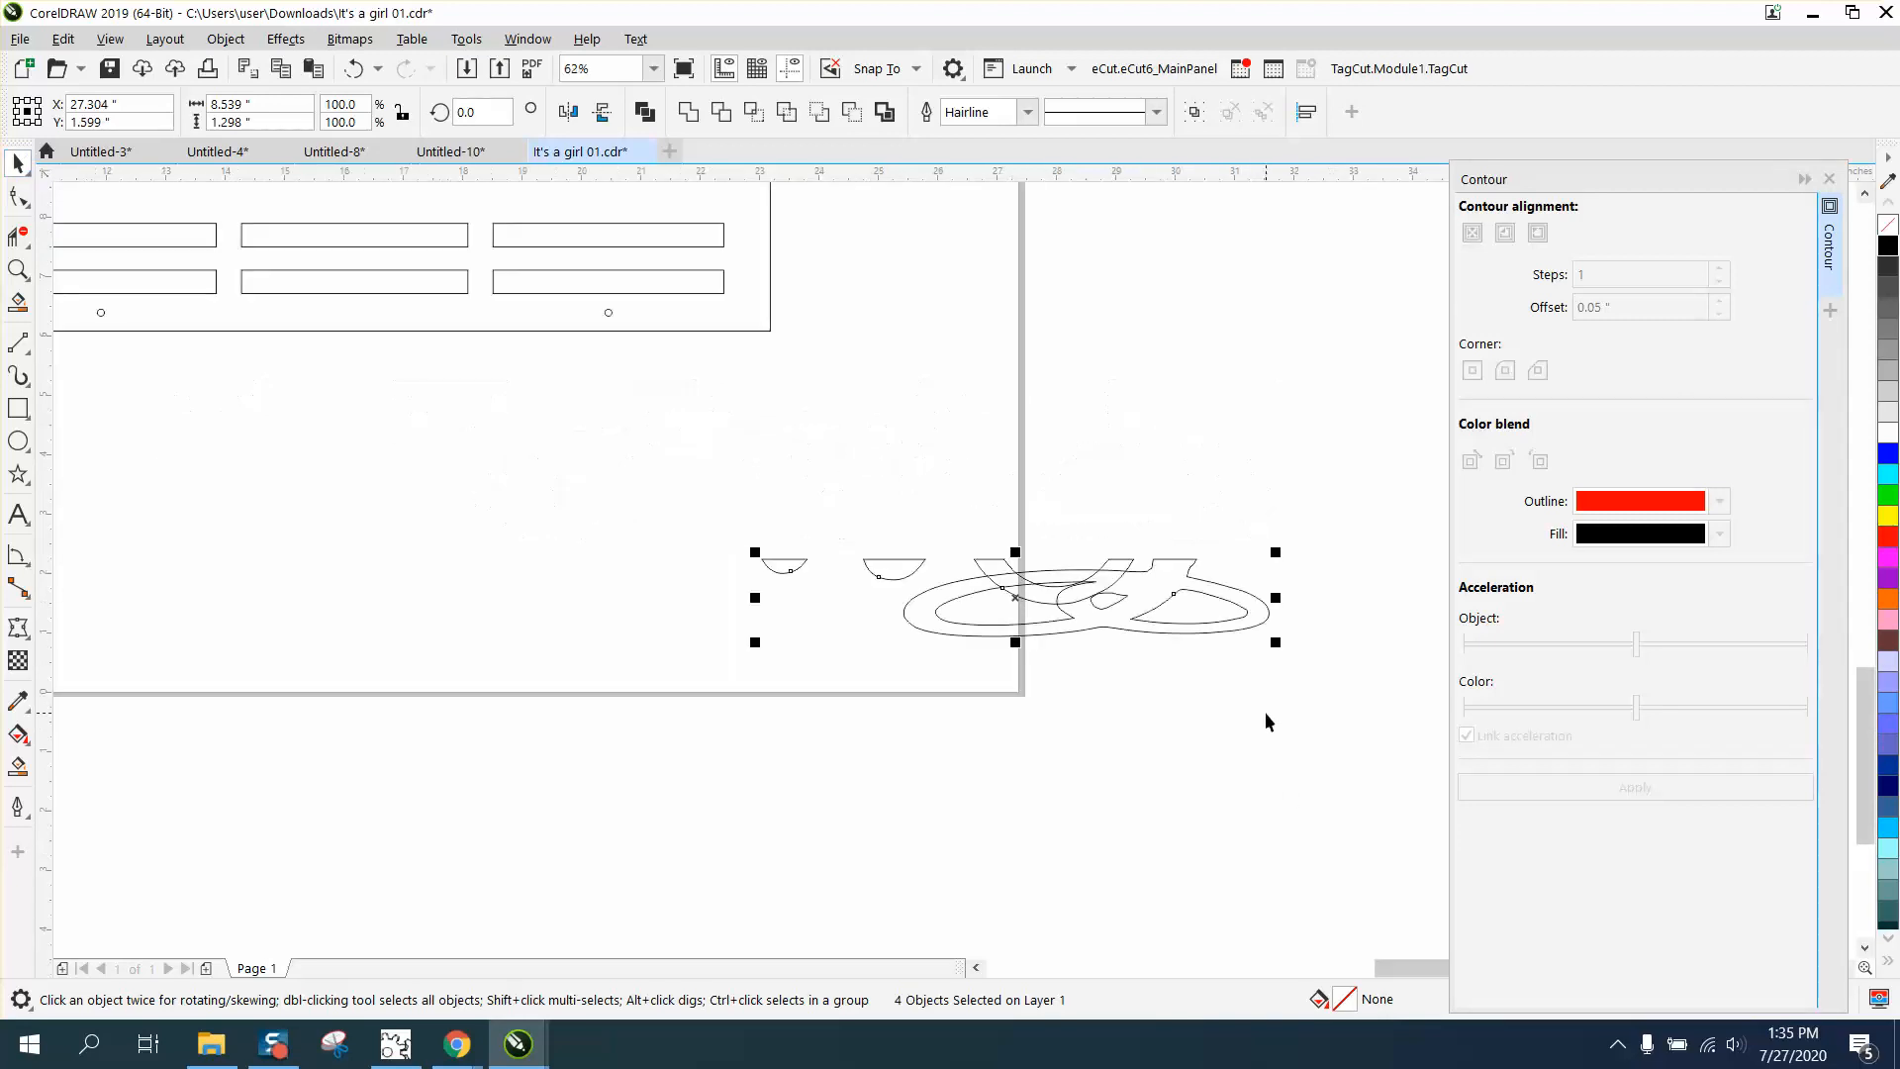
{"action": "left_click", "coordinate": [1268, 660]}
{"action": "left_click", "coordinate": [1249, 628]}
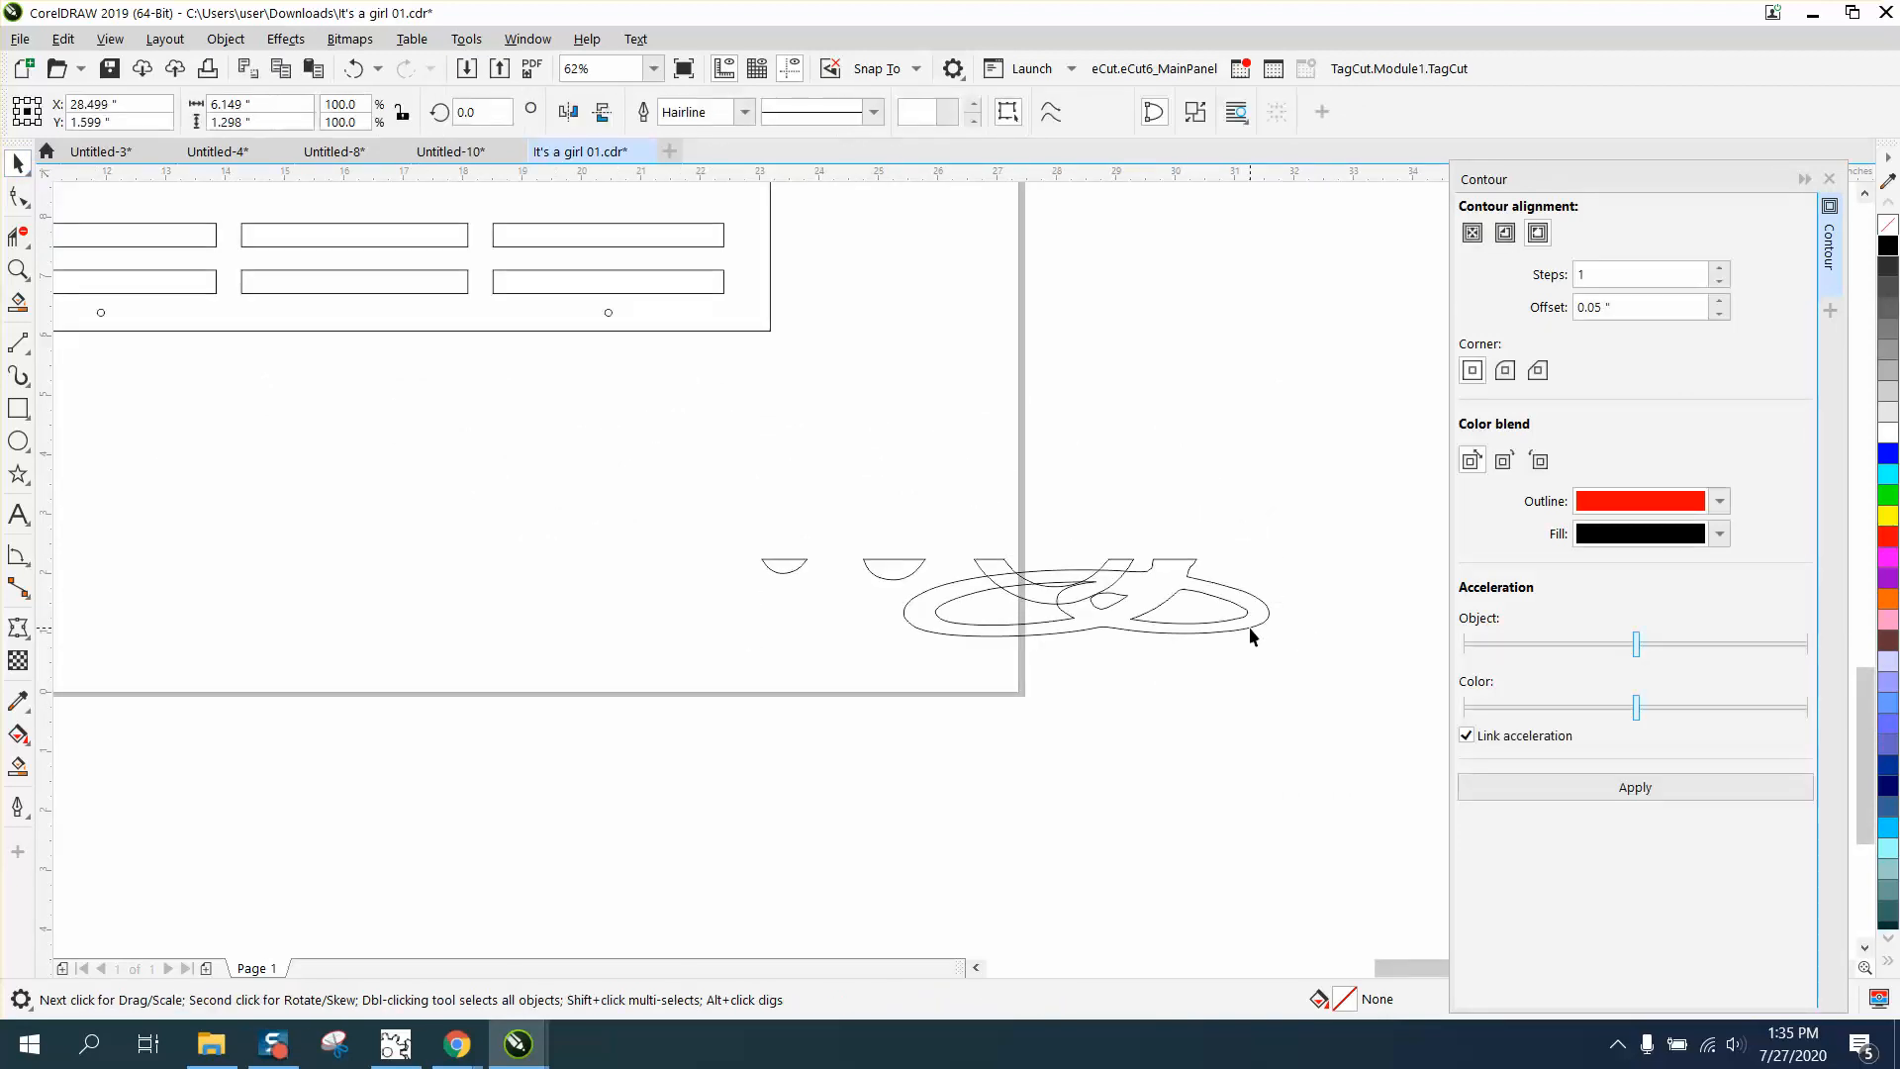
{"action": "key", "text": "Left"}
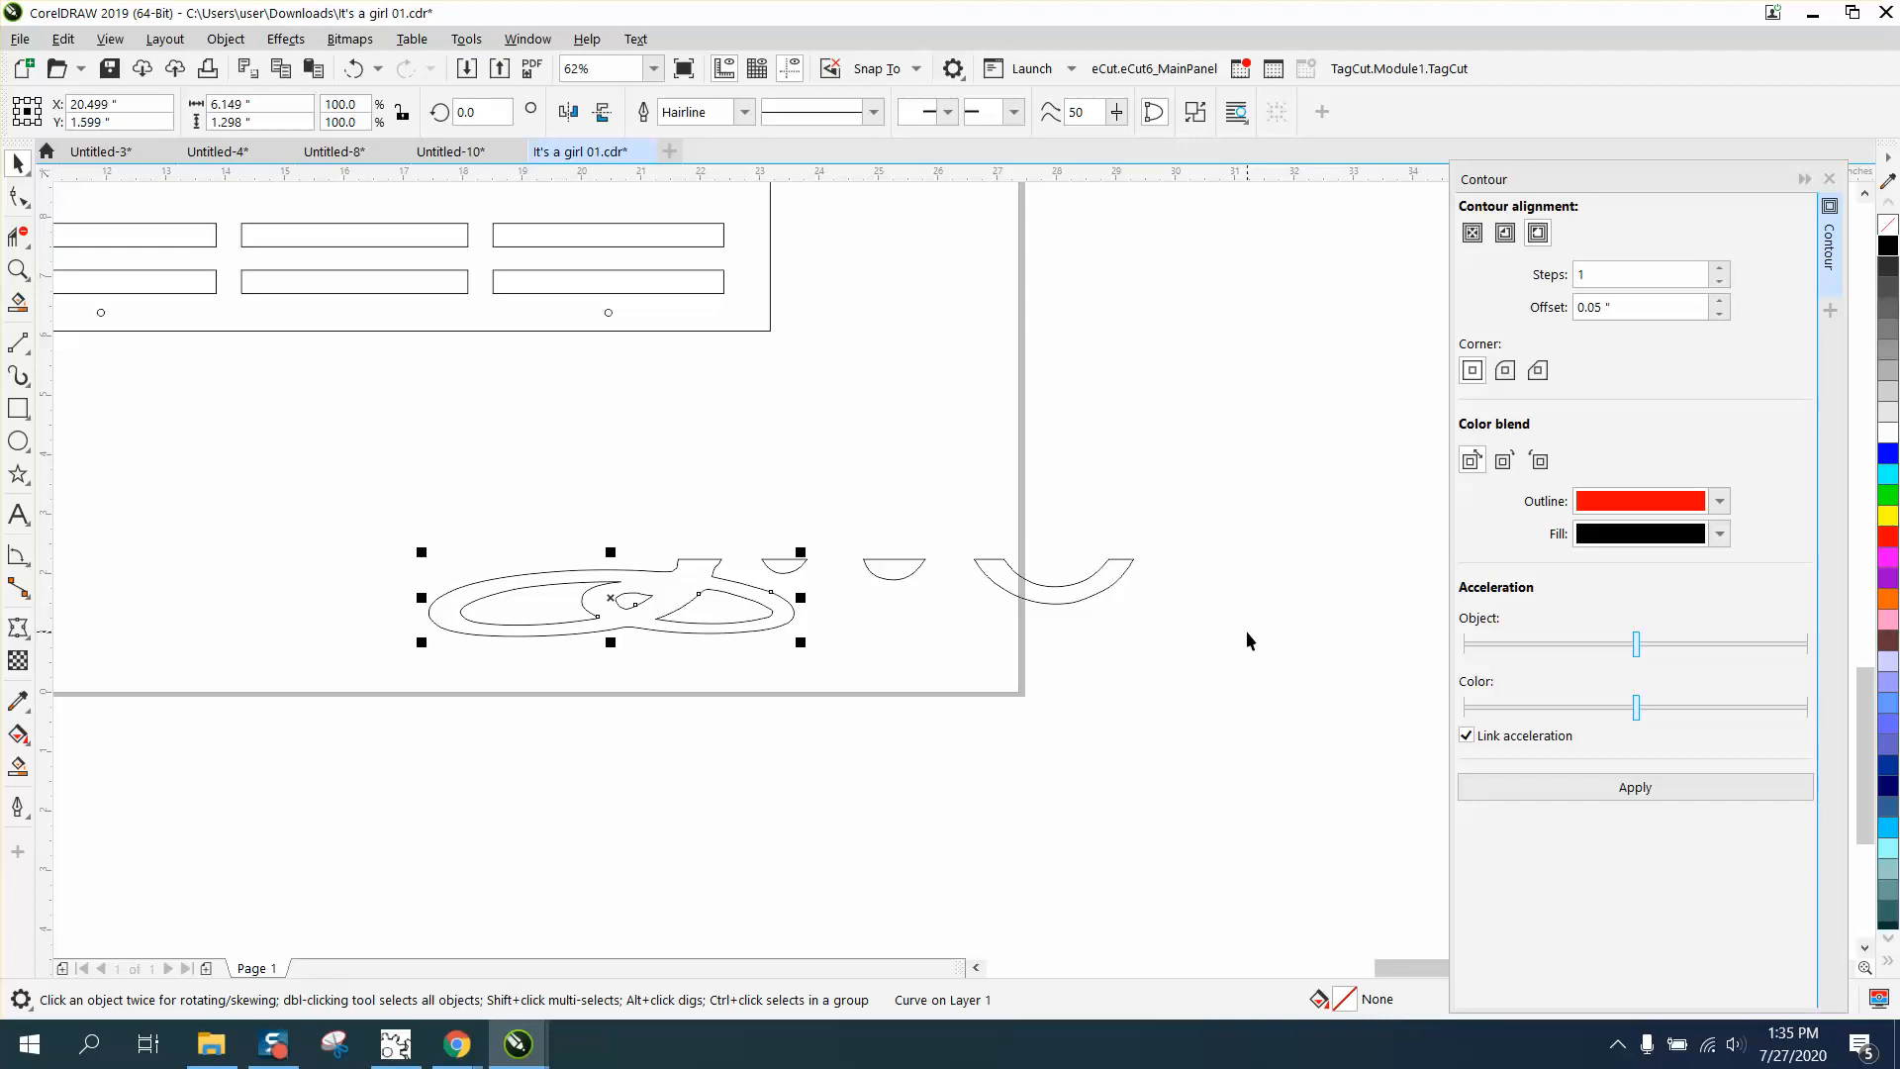
- Set the outline of the flourish and the three letter bottoms to 2.0 pt and make it scale with the object
{"action": "left_click_drag", "start_coordinate": [361, 521], "coordinate": [801, 642]}
{"action": "left_click_drag", "start_coordinate": [1283, 698], "coordinate": [1284, 698]}
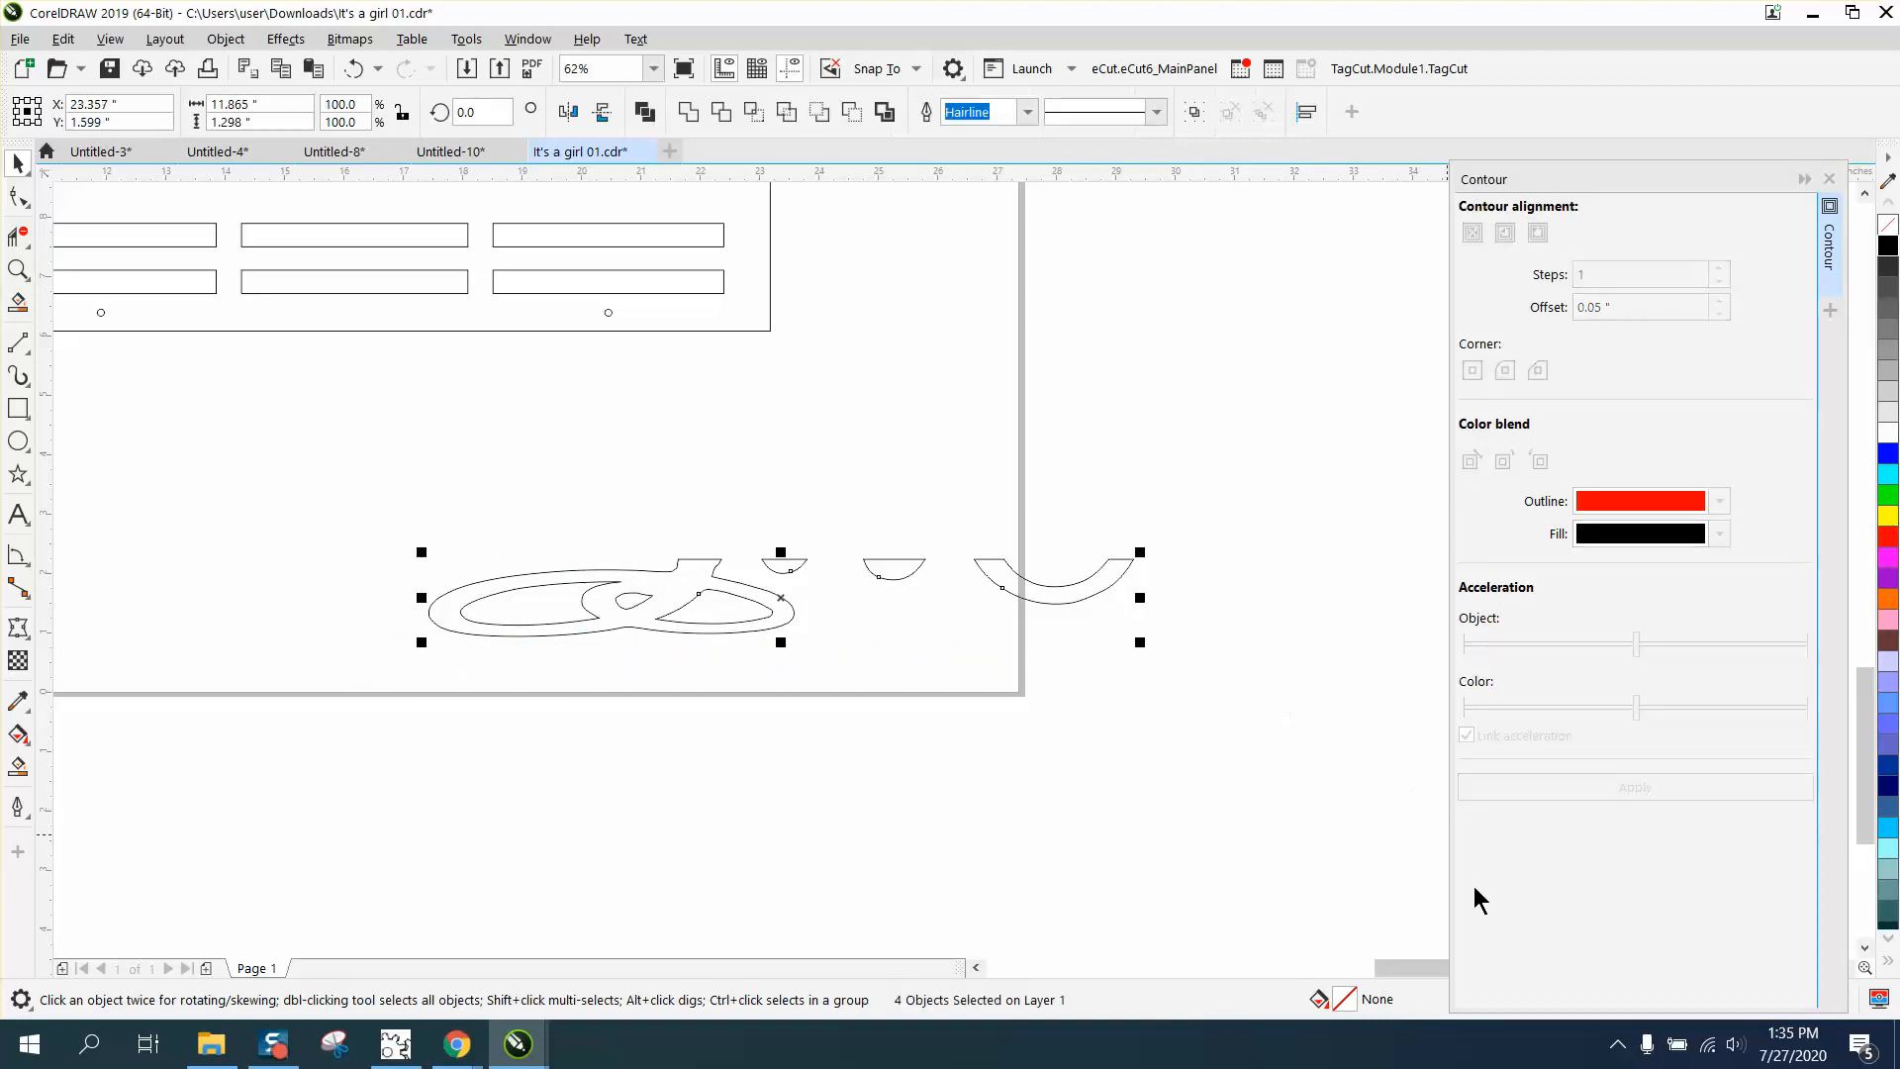
{"action": "left_click", "coordinate": [1828, 179]}
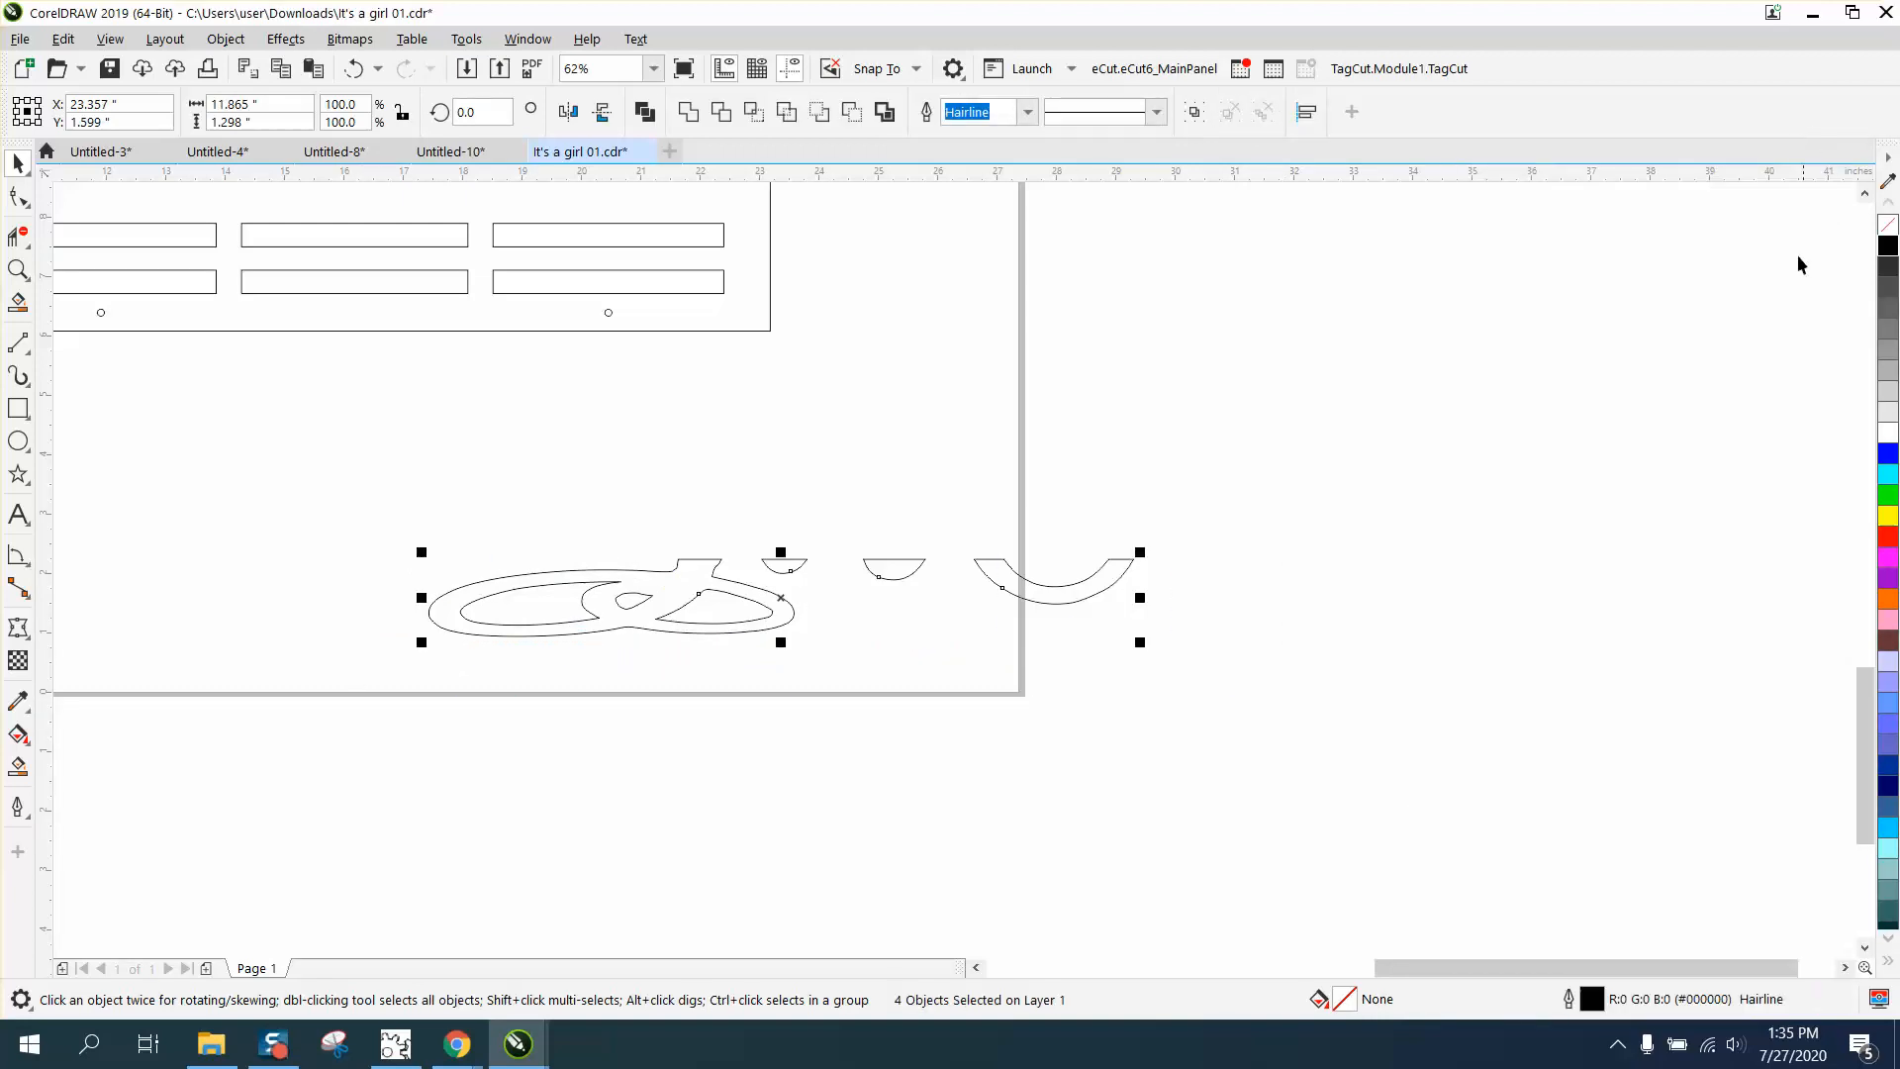
{"action": "double_click", "coordinate": [1595, 998]}
{"action": "left_click", "coordinate": [798, 435]}
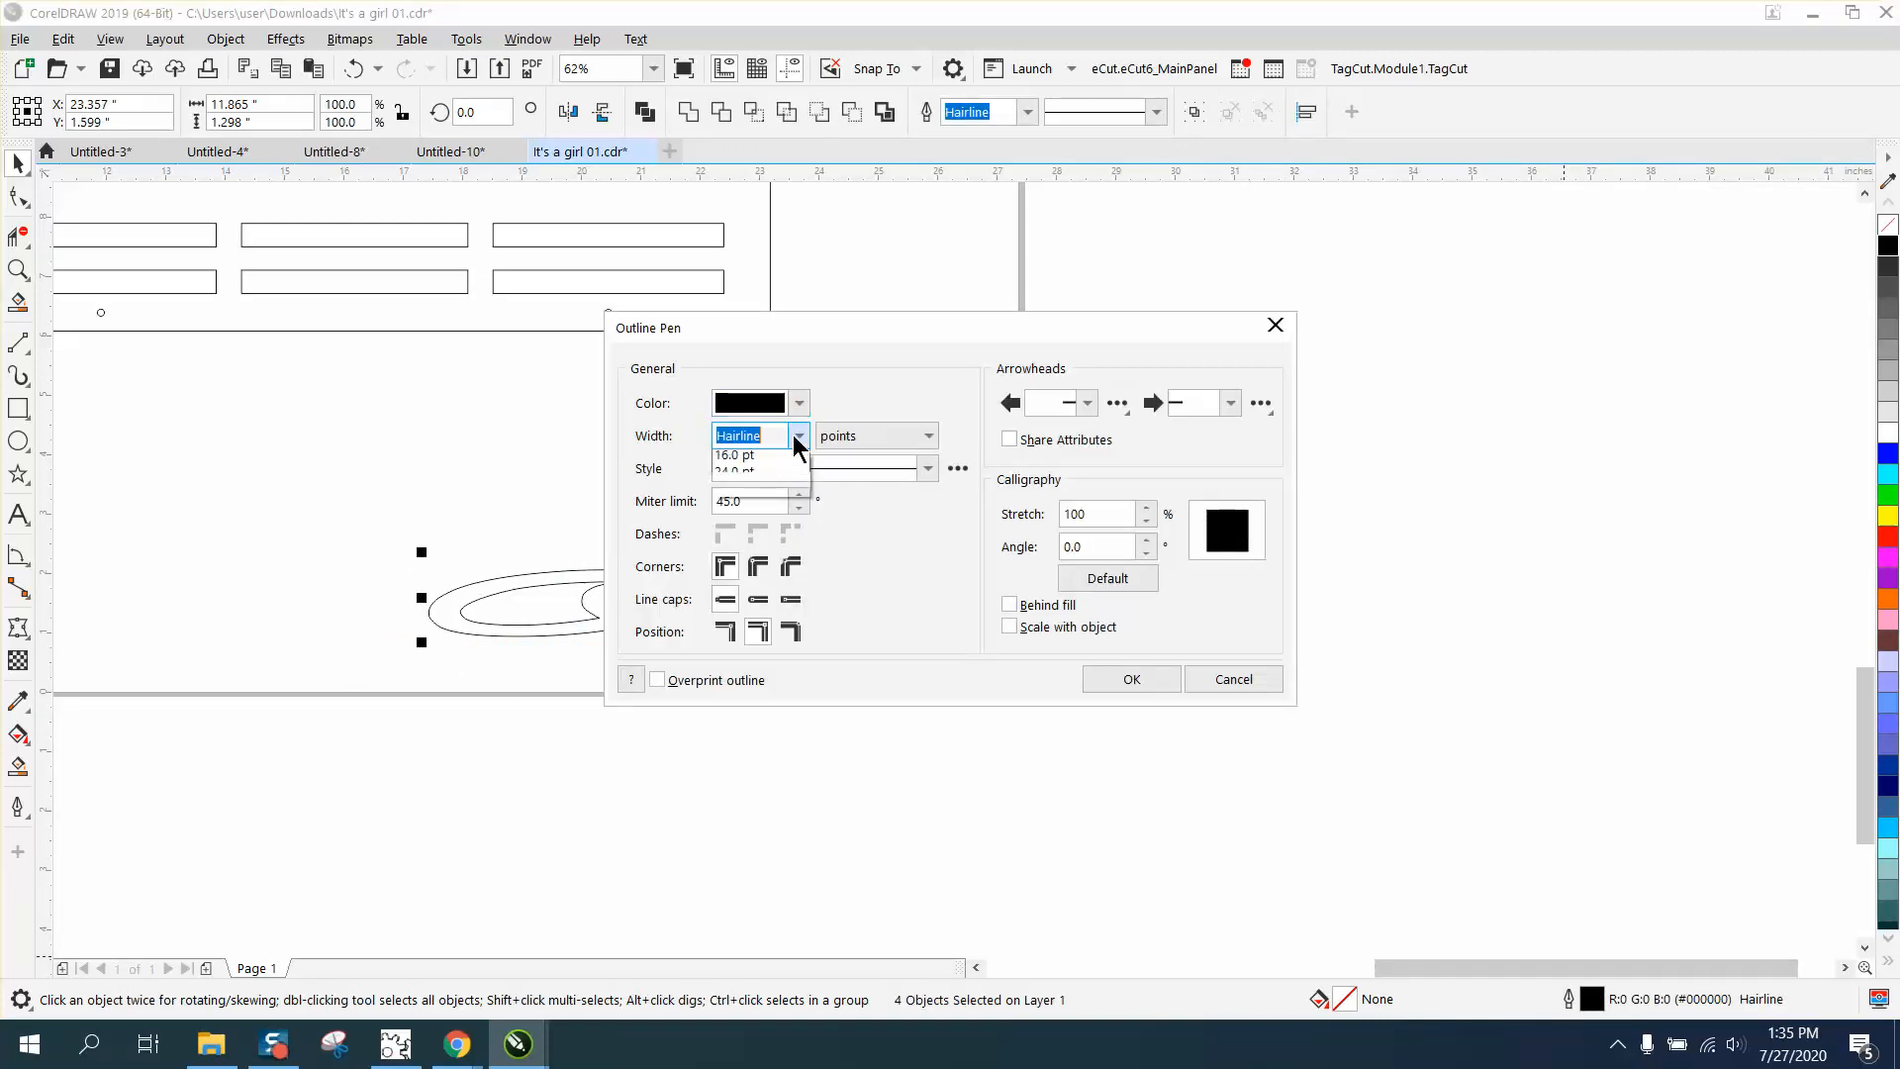
{"action": "left_click", "coordinate": [738, 557]}
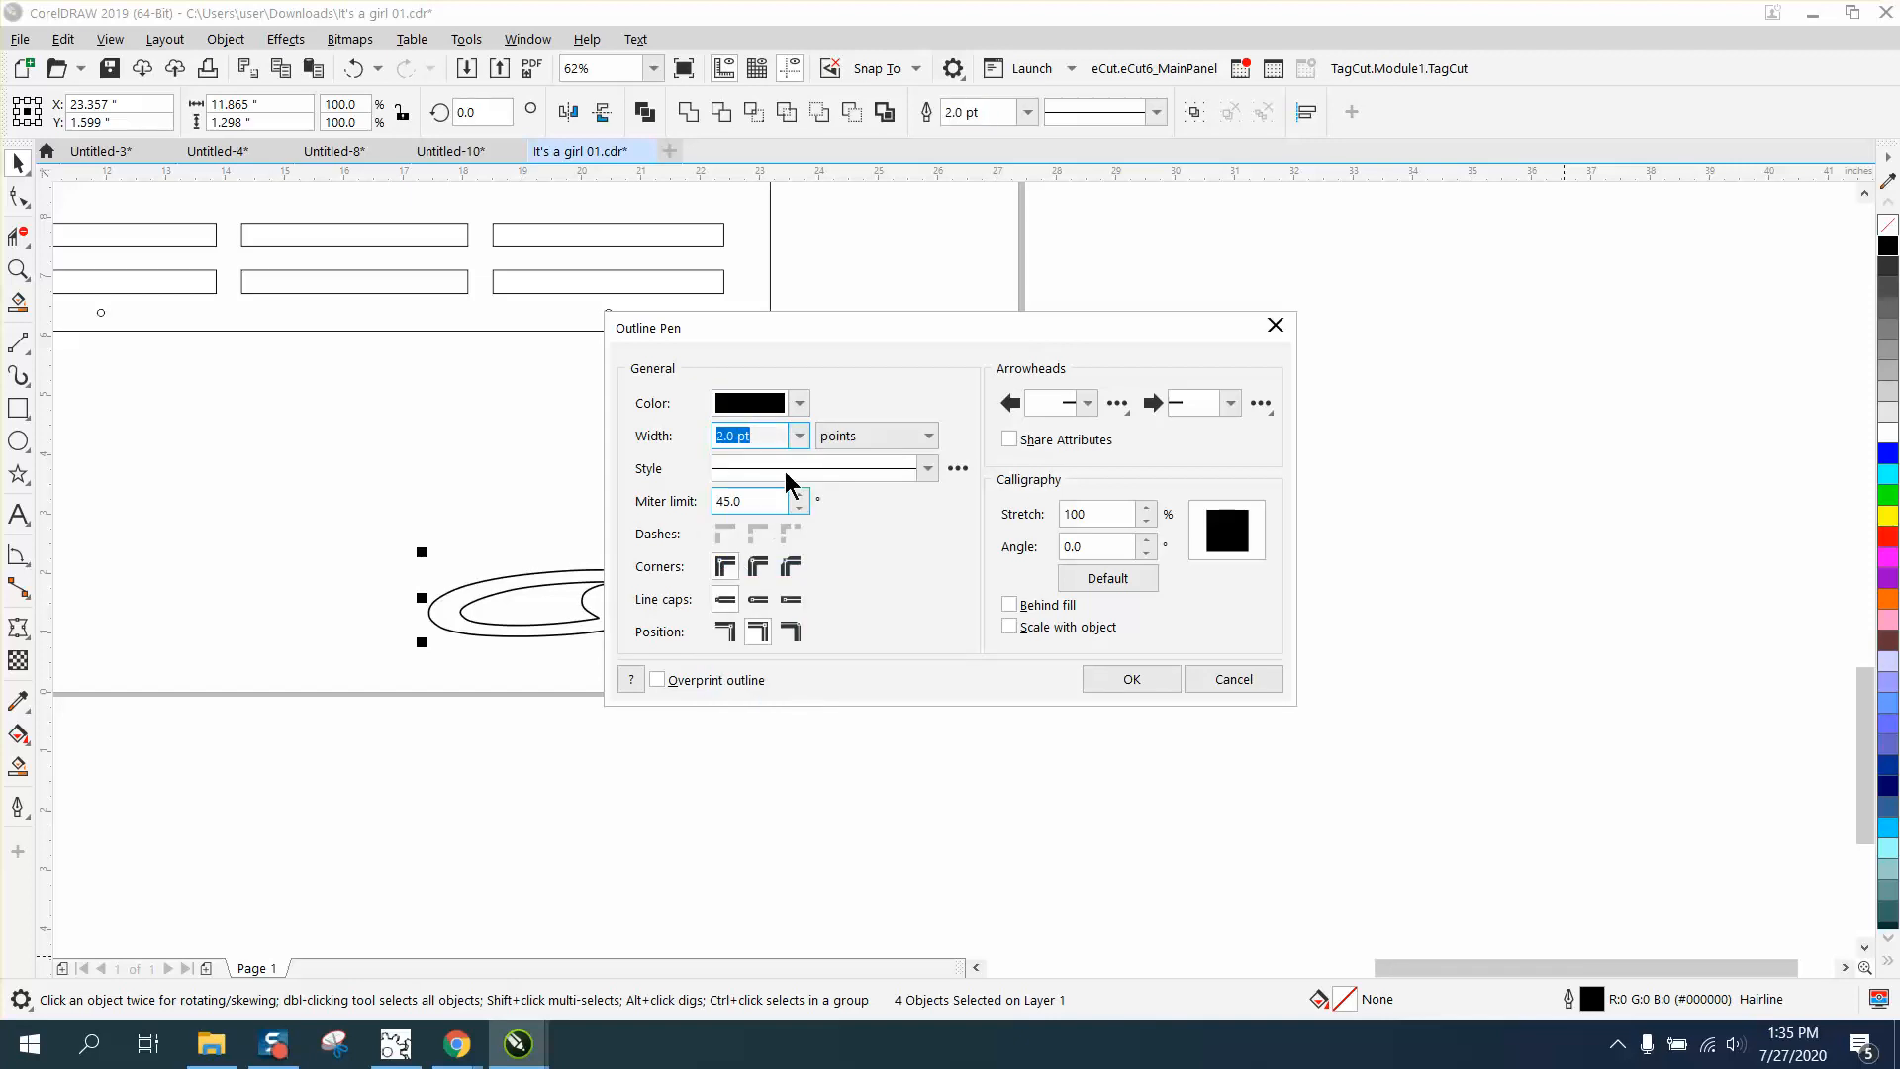
{"action": "left_click", "coordinate": [1009, 626]}
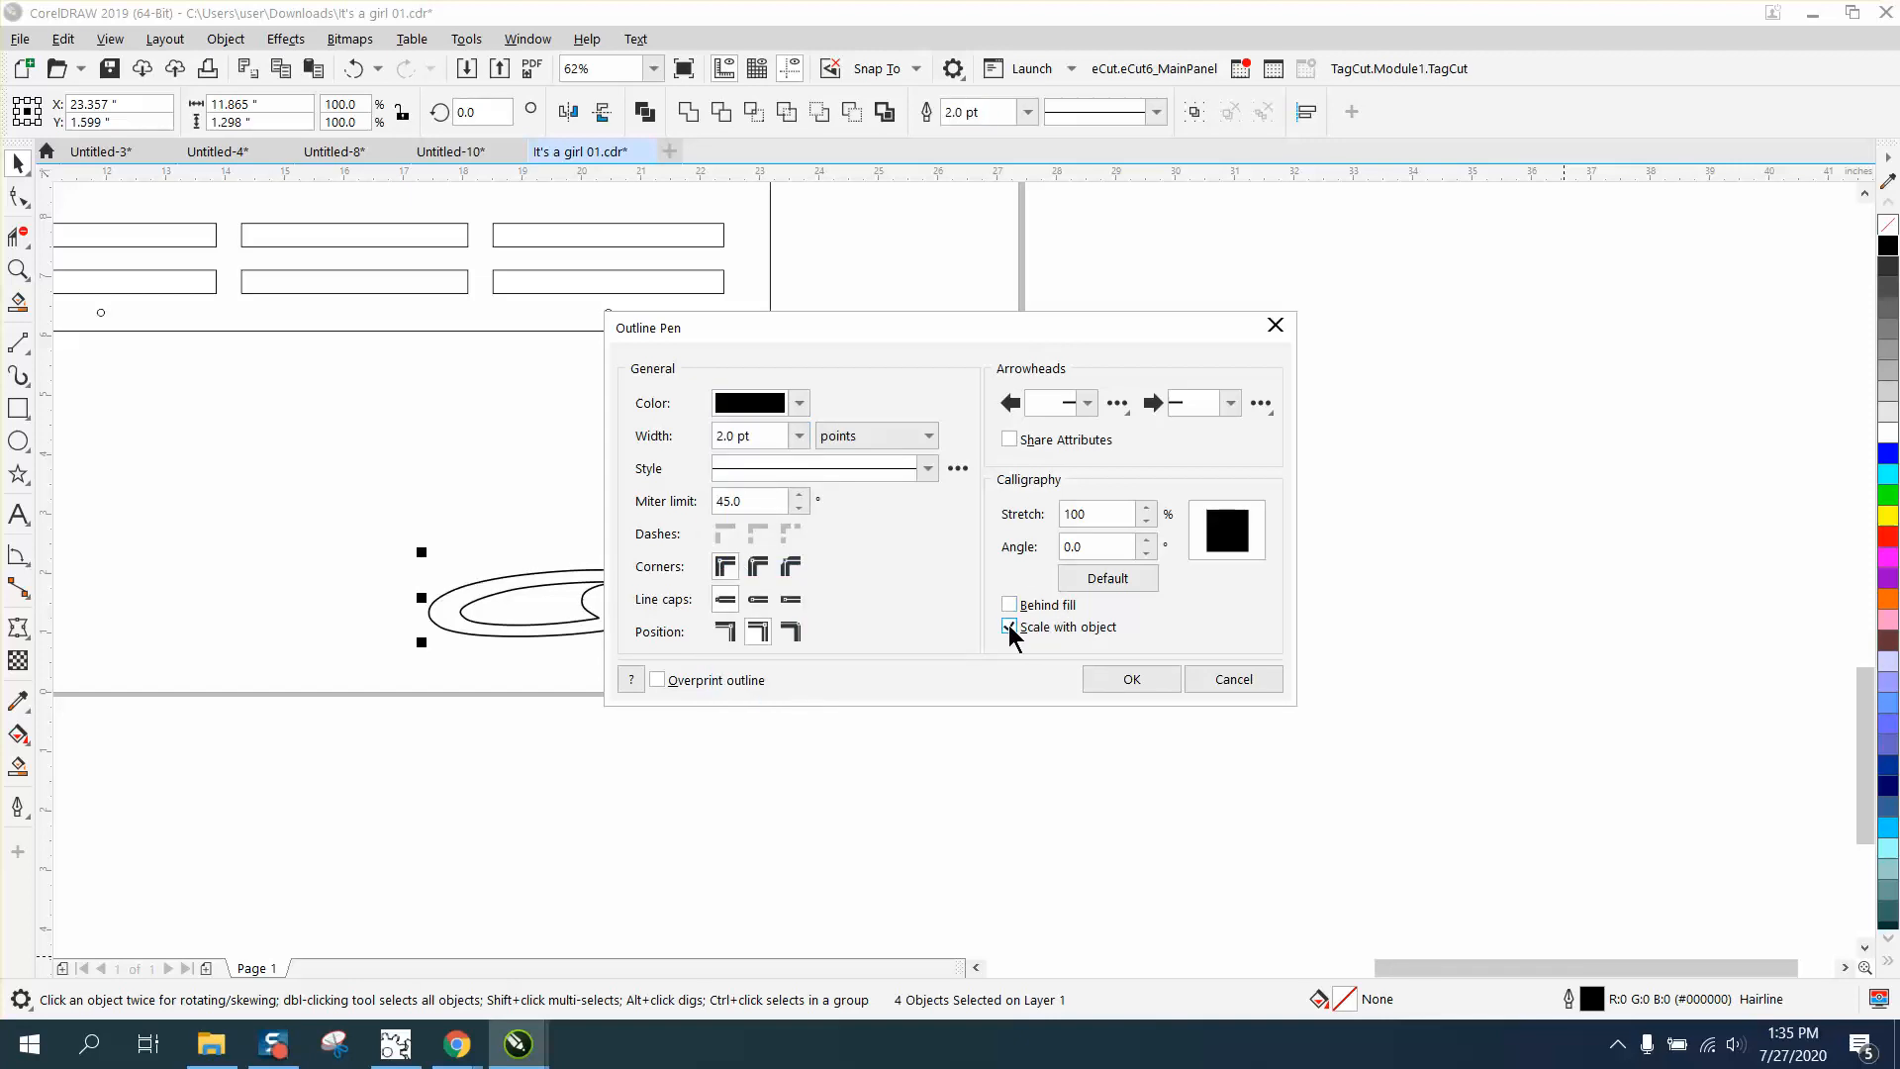
{"action": "left_click", "coordinate": [1131, 679]}
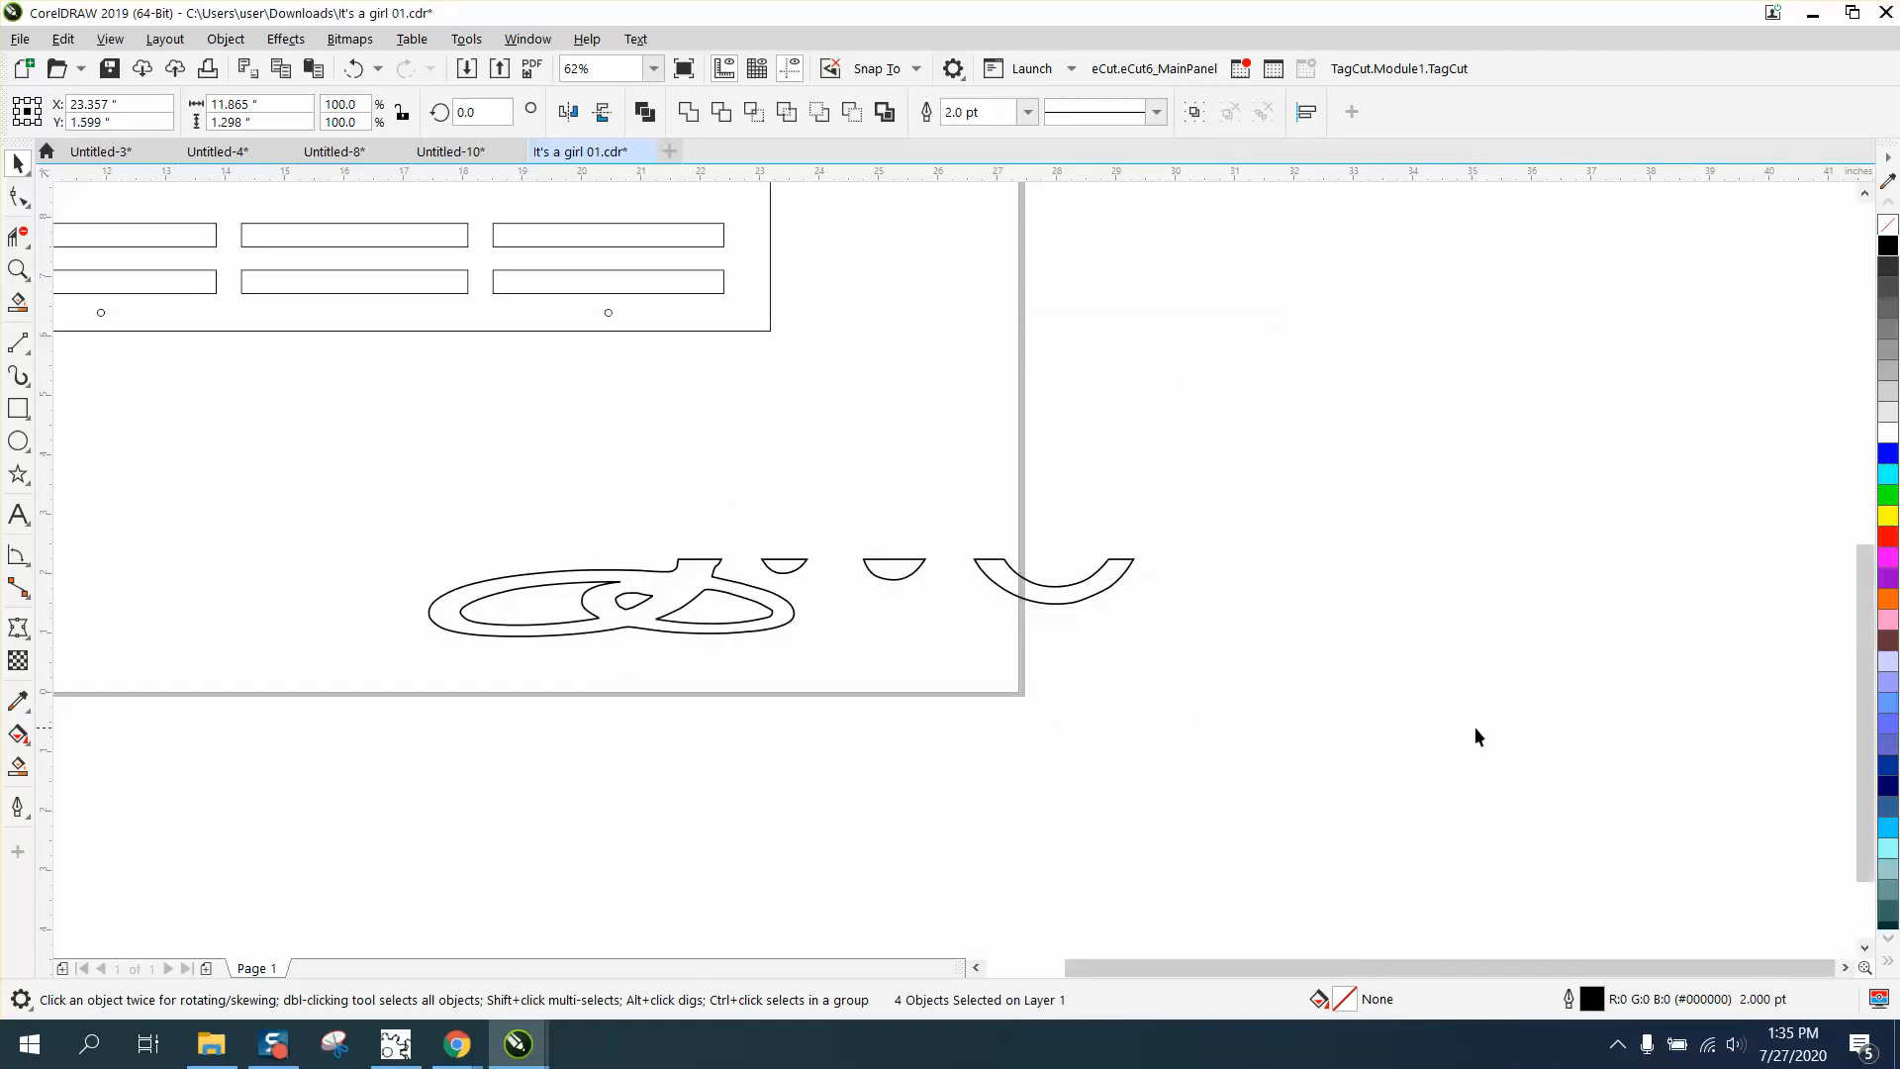
- Move the flourish and the three letter bottoms 8 in up and 8 in right against the red lettering
{"action": "scroll", "coordinate": [1475, 733], "scroll_direction": "down", "scroll_amount": 2}
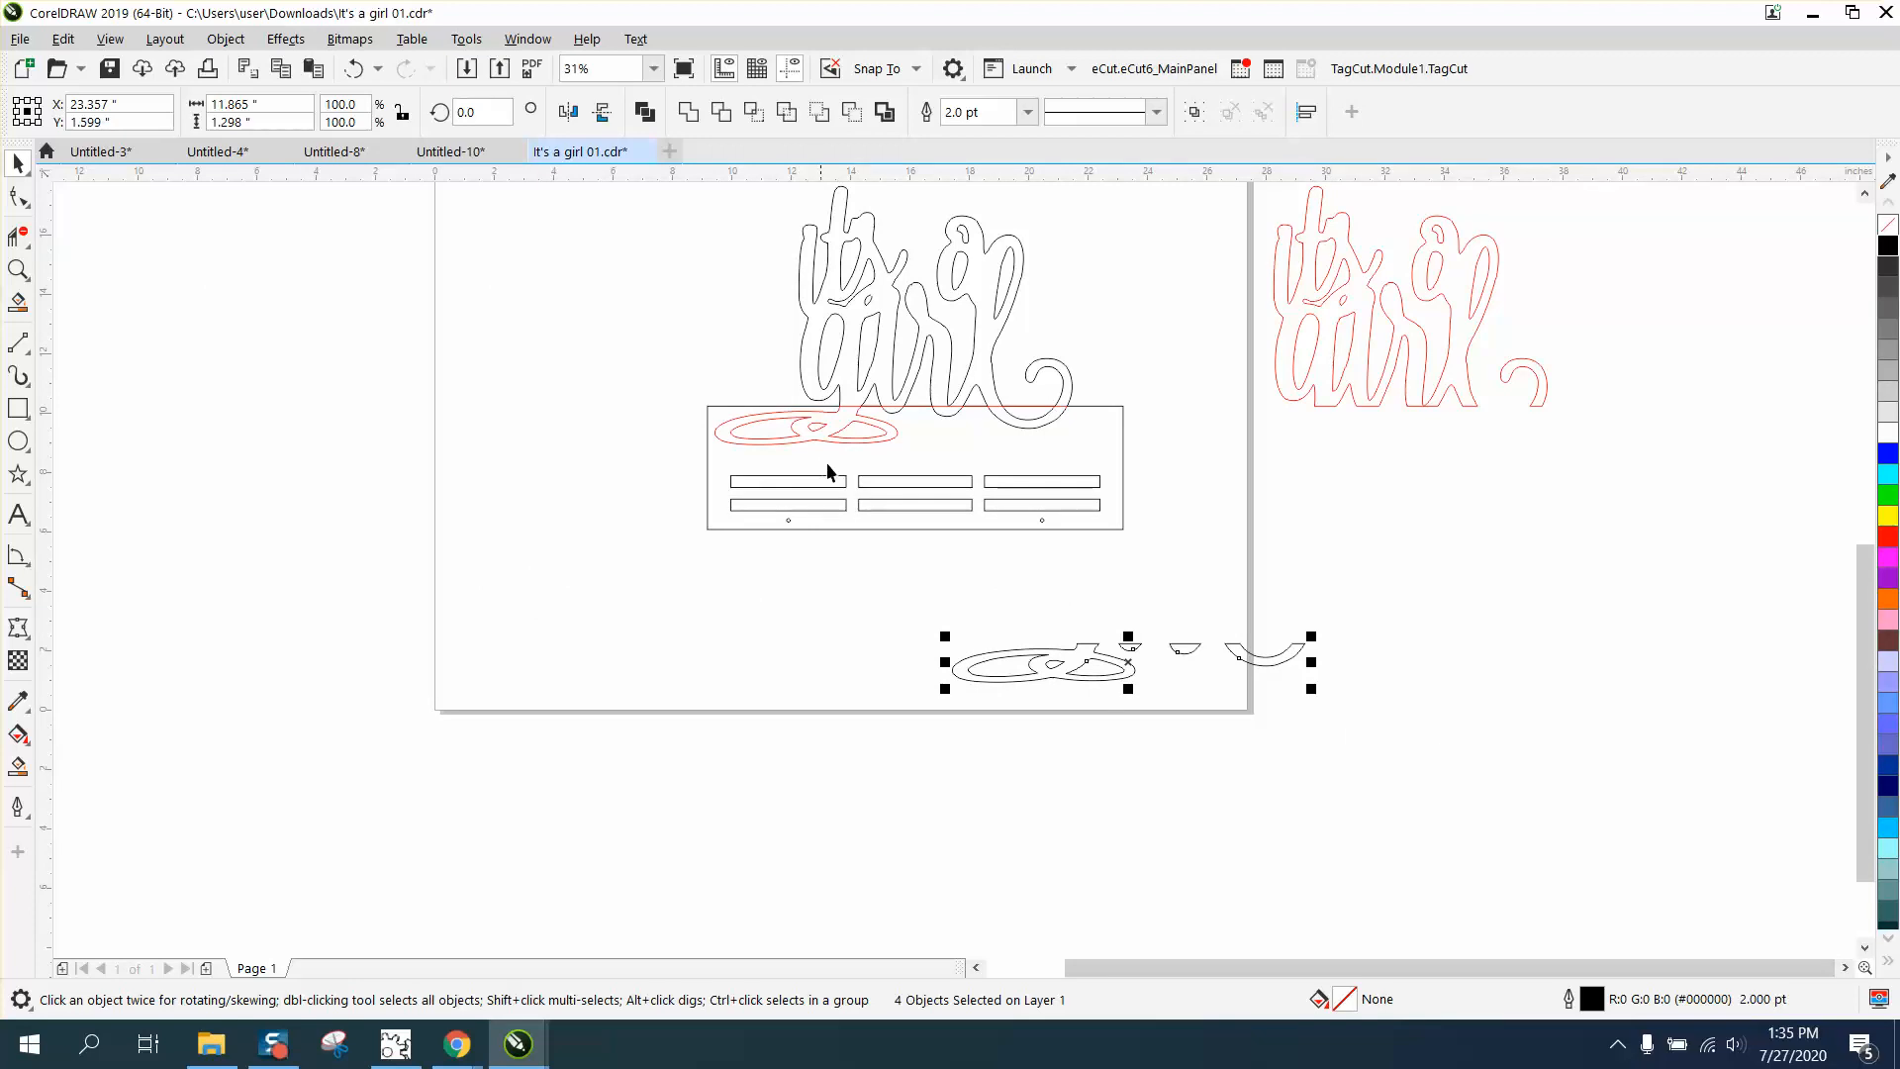
{"action": "key", "text": "Up"}
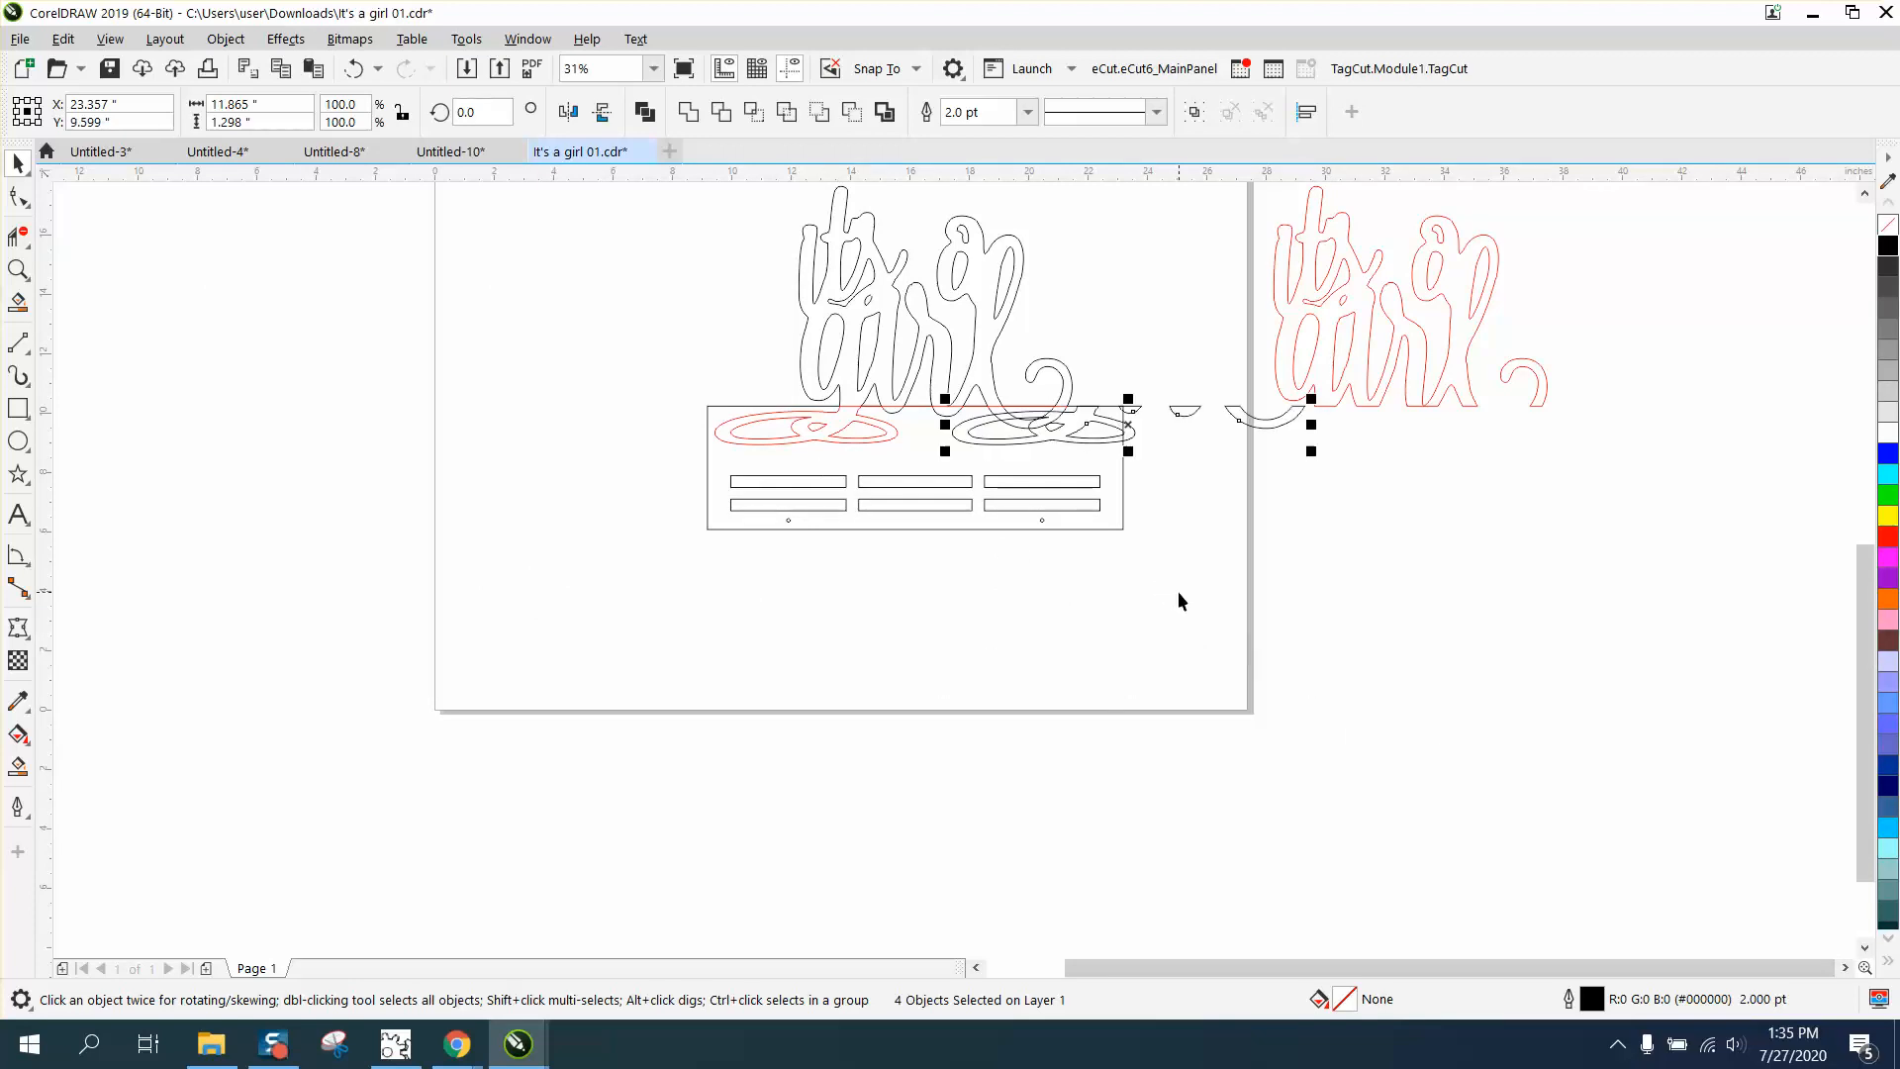
{"action": "key", "text": "Right"}
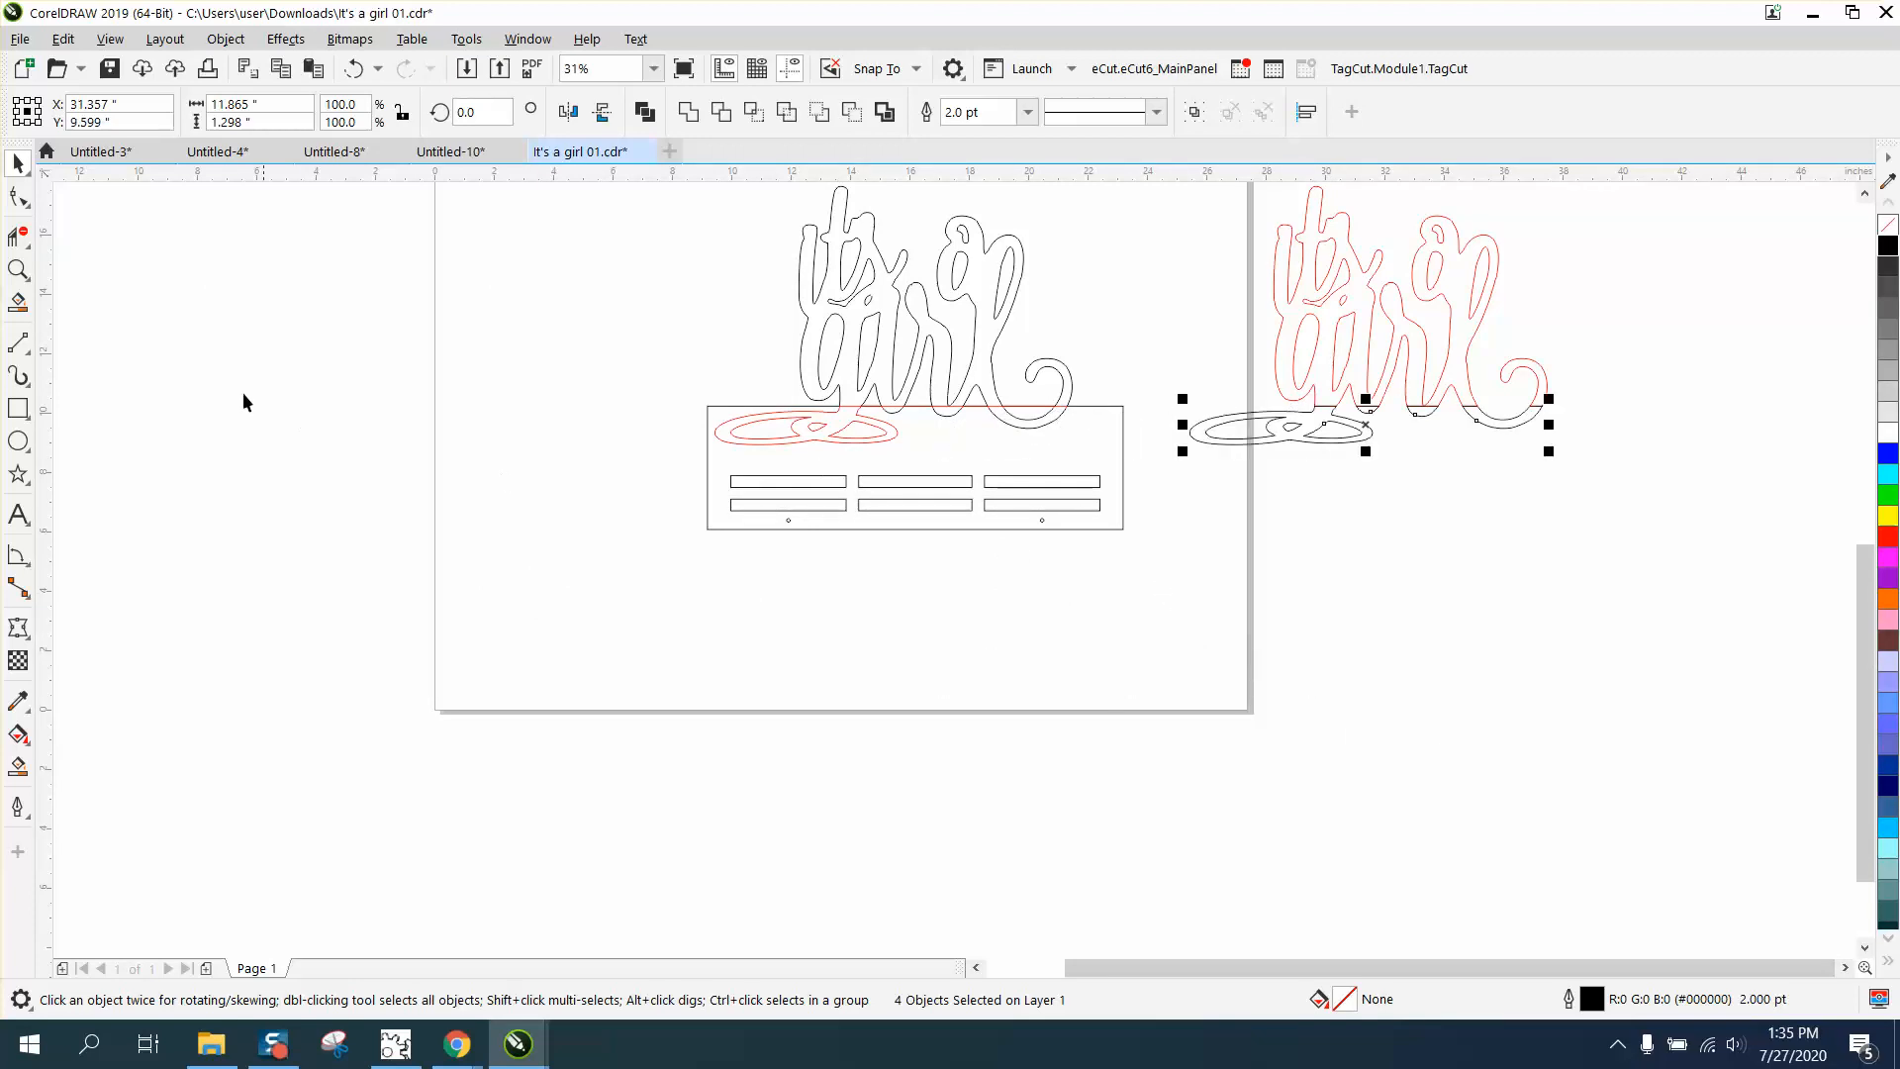
- Delete the straight top segments of the flourish and the three letter bottoms where they meet the red lettering
{"action": "left_click", "coordinate": [8, 262]}
{"action": "left_click_drag", "start_coordinate": [1147, 362], "coordinate": [1638, 516]}
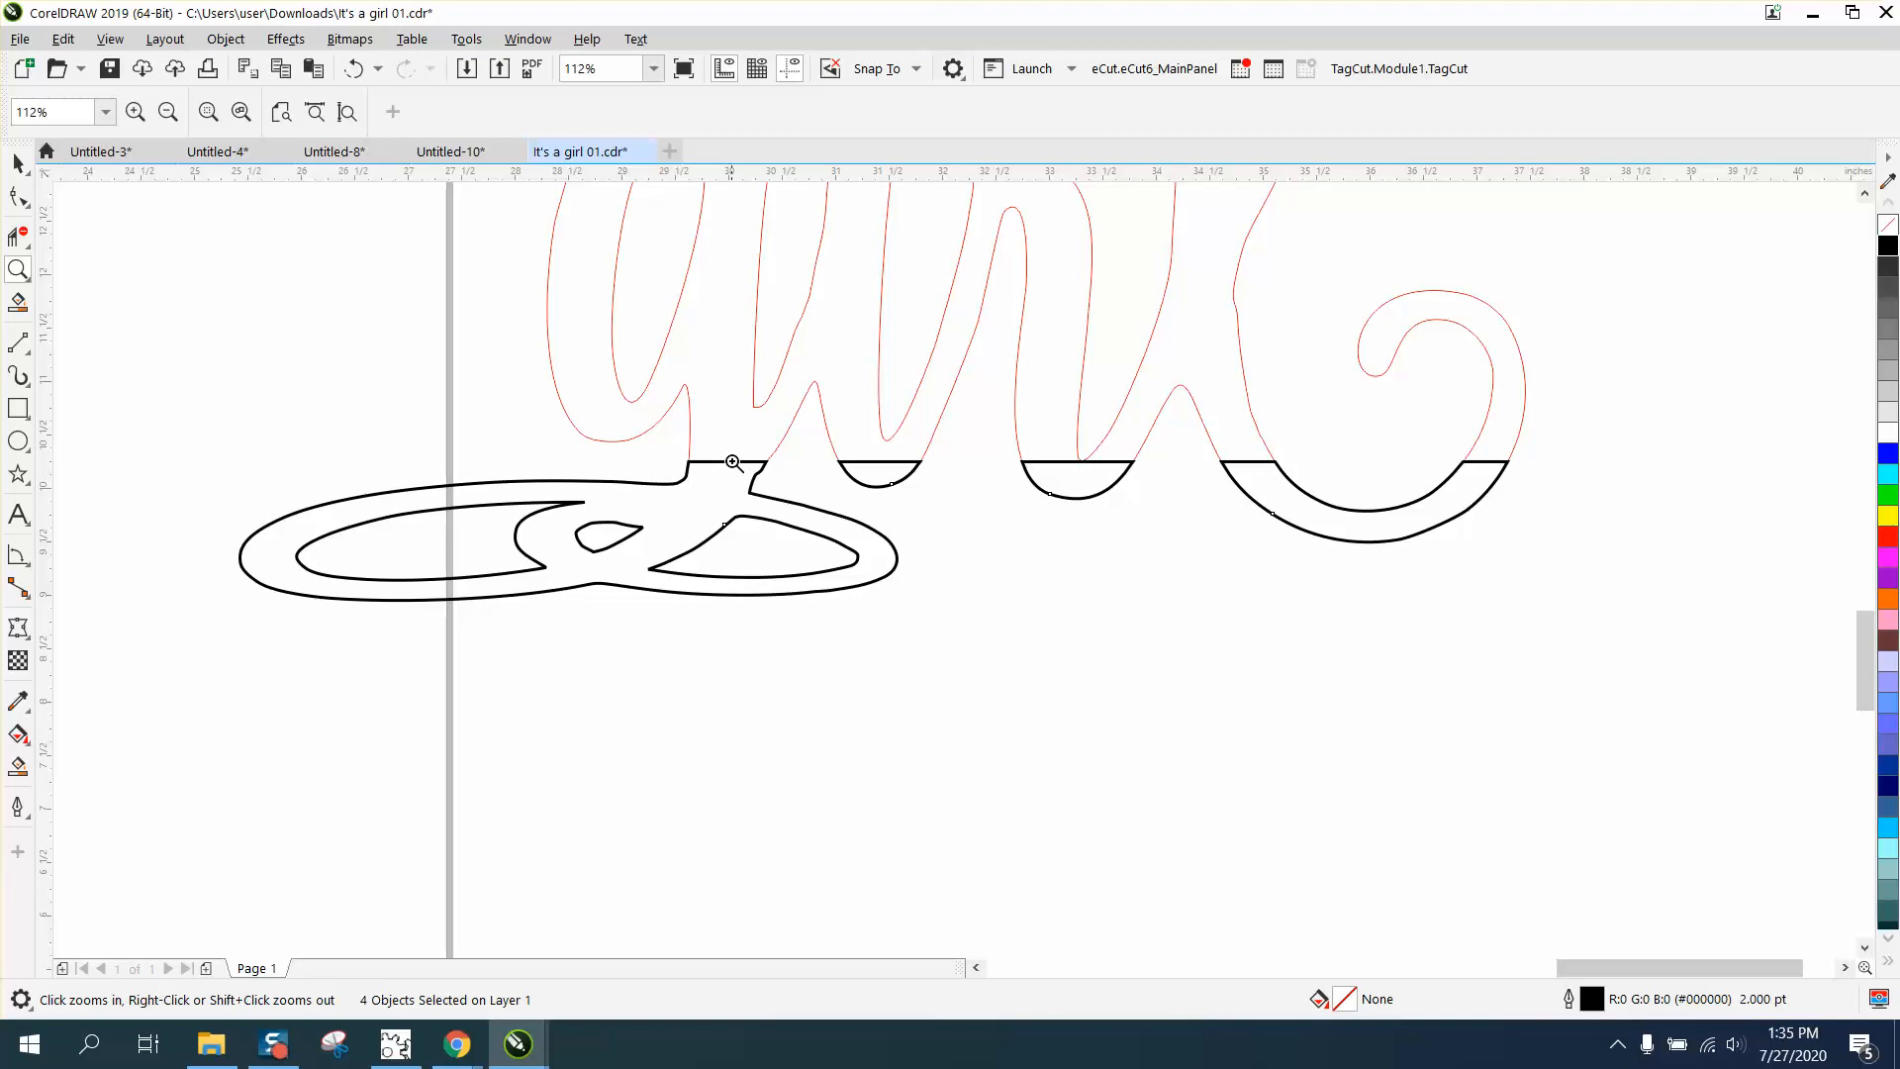
{"action": "left_click", "coordinate": [21, 239]}
{"action": "left_click", "coordinate": [732, 459]}
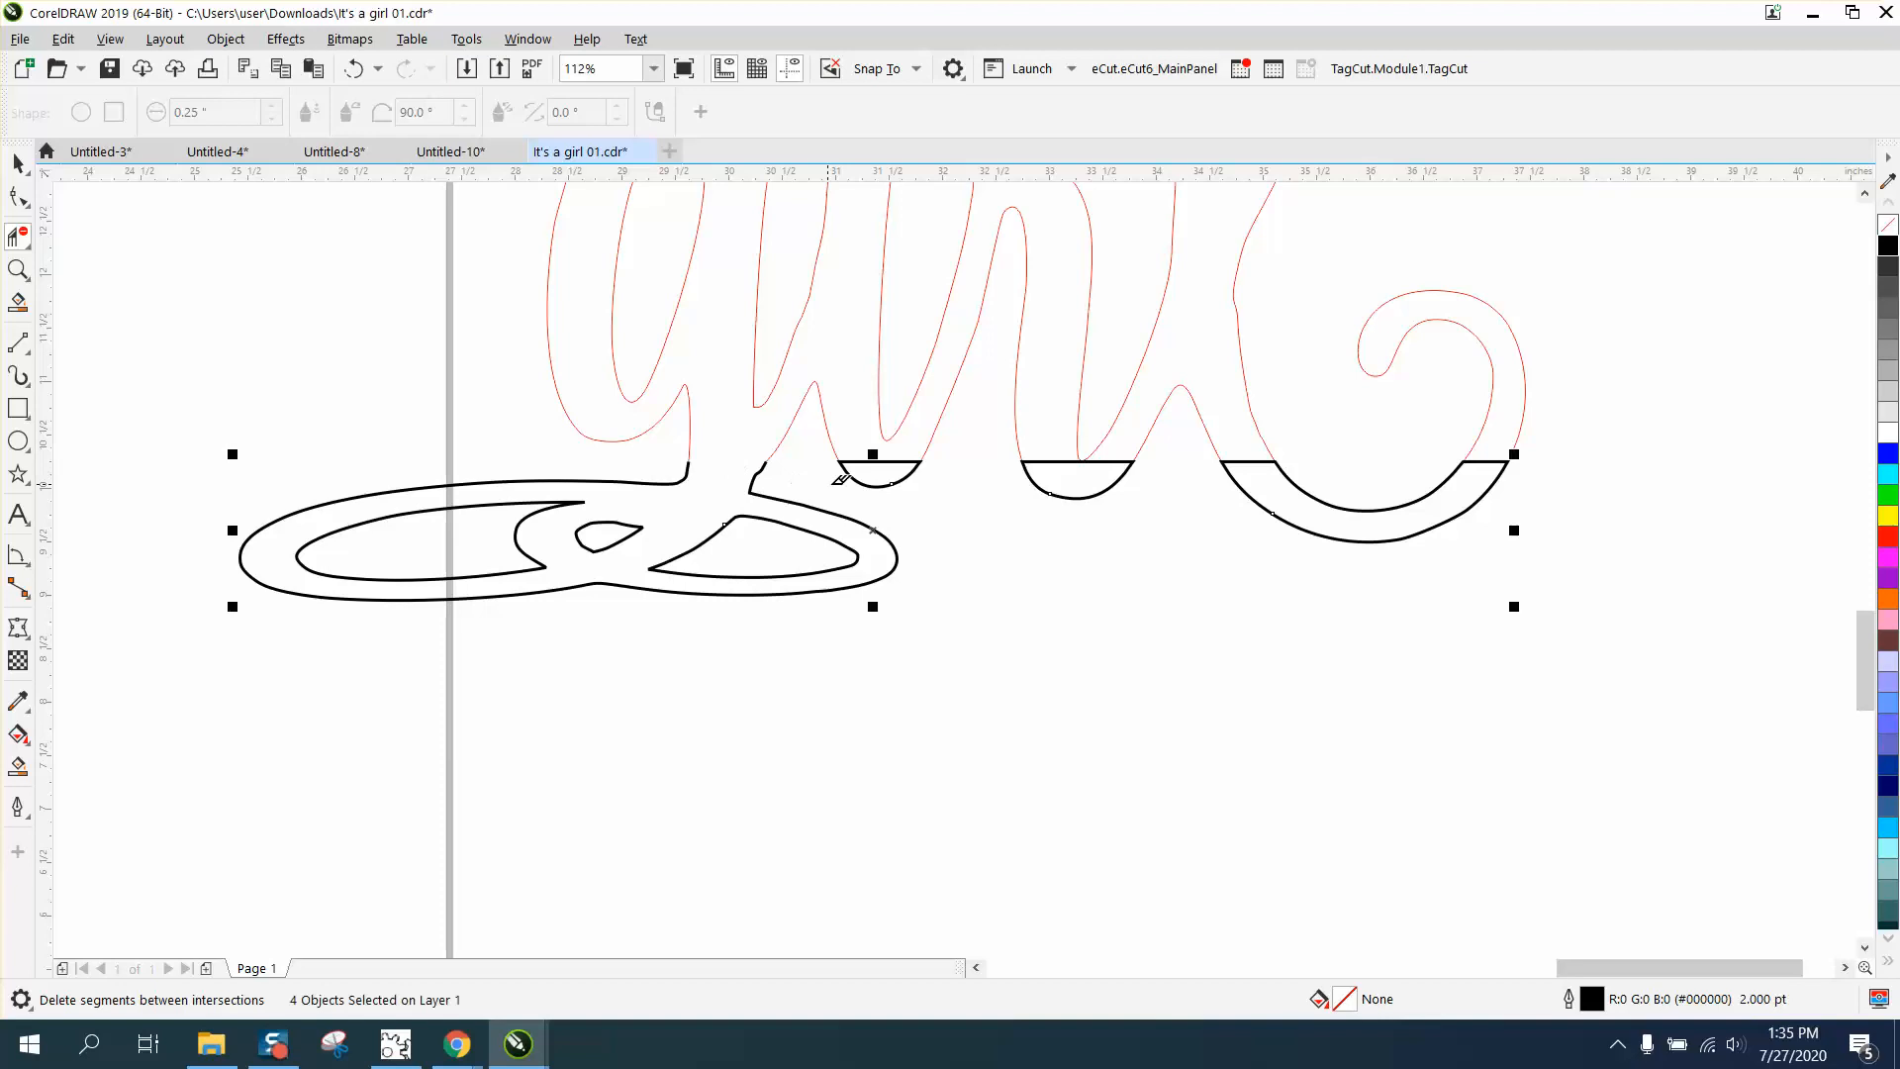
{"action": "left_click", "coordinate": [896, 457]}
{"action": "left_click", "coordinate": [1108, 461]}
{"action": "left_click", "coordinate": [1489, 462]}
{"action": "left_click", "coordinate": [1253, 460]}
- Move the original lettering, its flourish and the edge segments between the letters 16 in left, off the base
{"action": "scroll", "coordinate": [1301, 503], "scroll_direction": "down", "scroll_amount": 3}
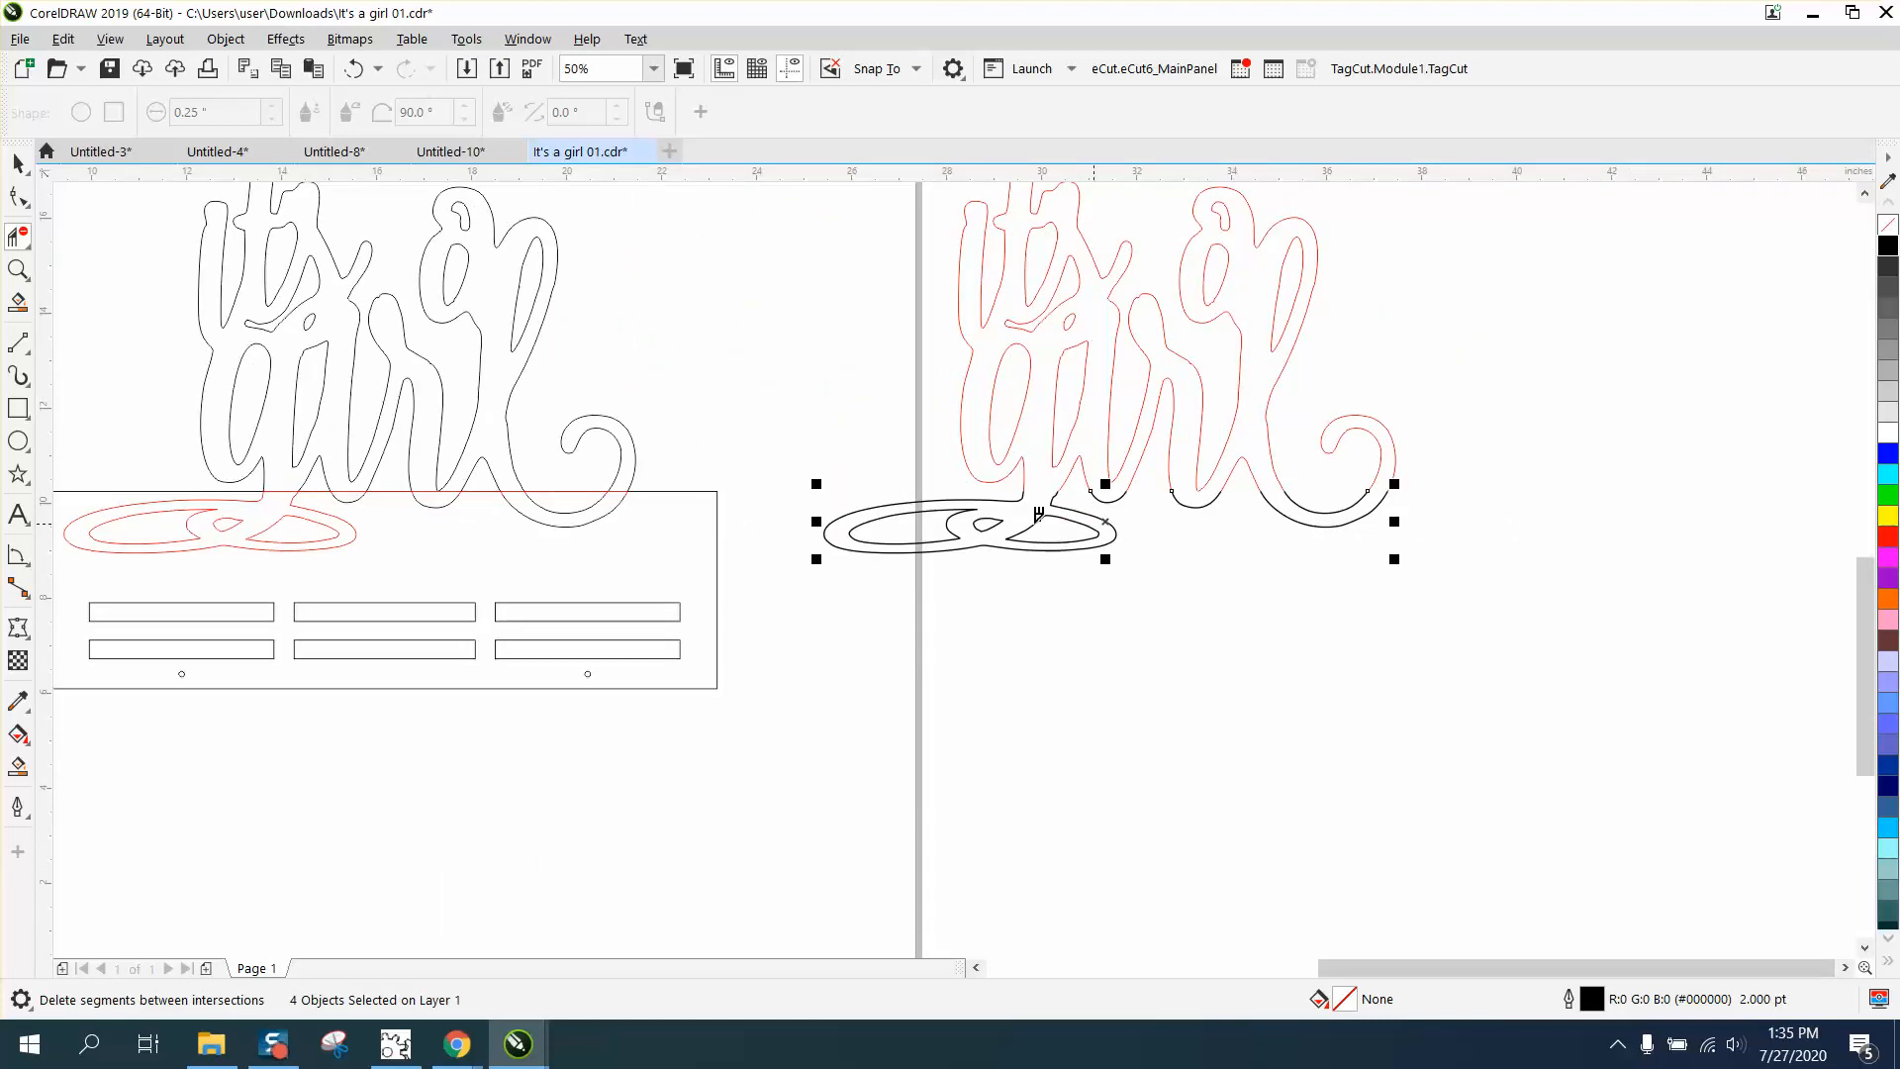
{"action": "scroll", "coordinate": [745, 506], "scroll_direction": "down", "scroll_amount": 2}
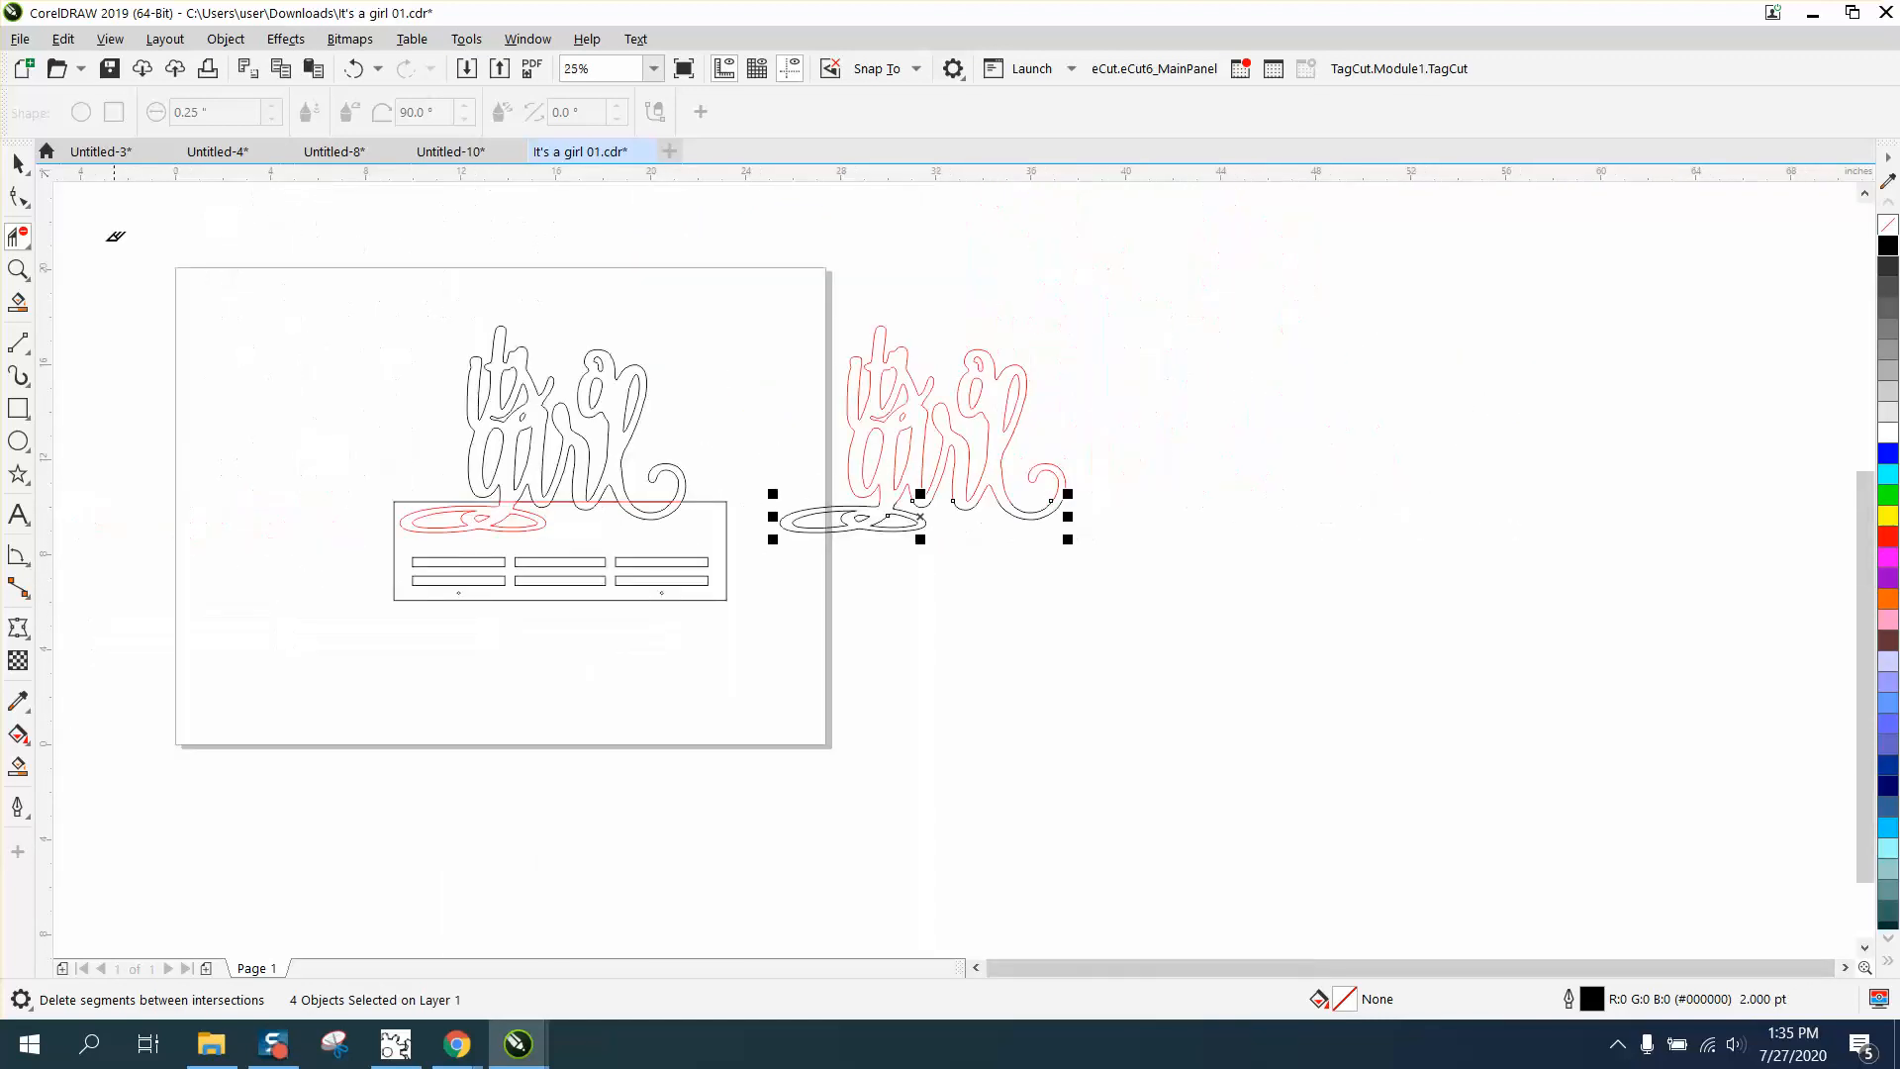
{"action": "left_click", "coordinate": [18, 163]}
{"action": "left_click_drag", "start_coordinate": [358, 306], "coordinate": [727, 547]}
{"action": "key", "text": "shift+Left"}
{"action": "key", "text": "shift+Left"}
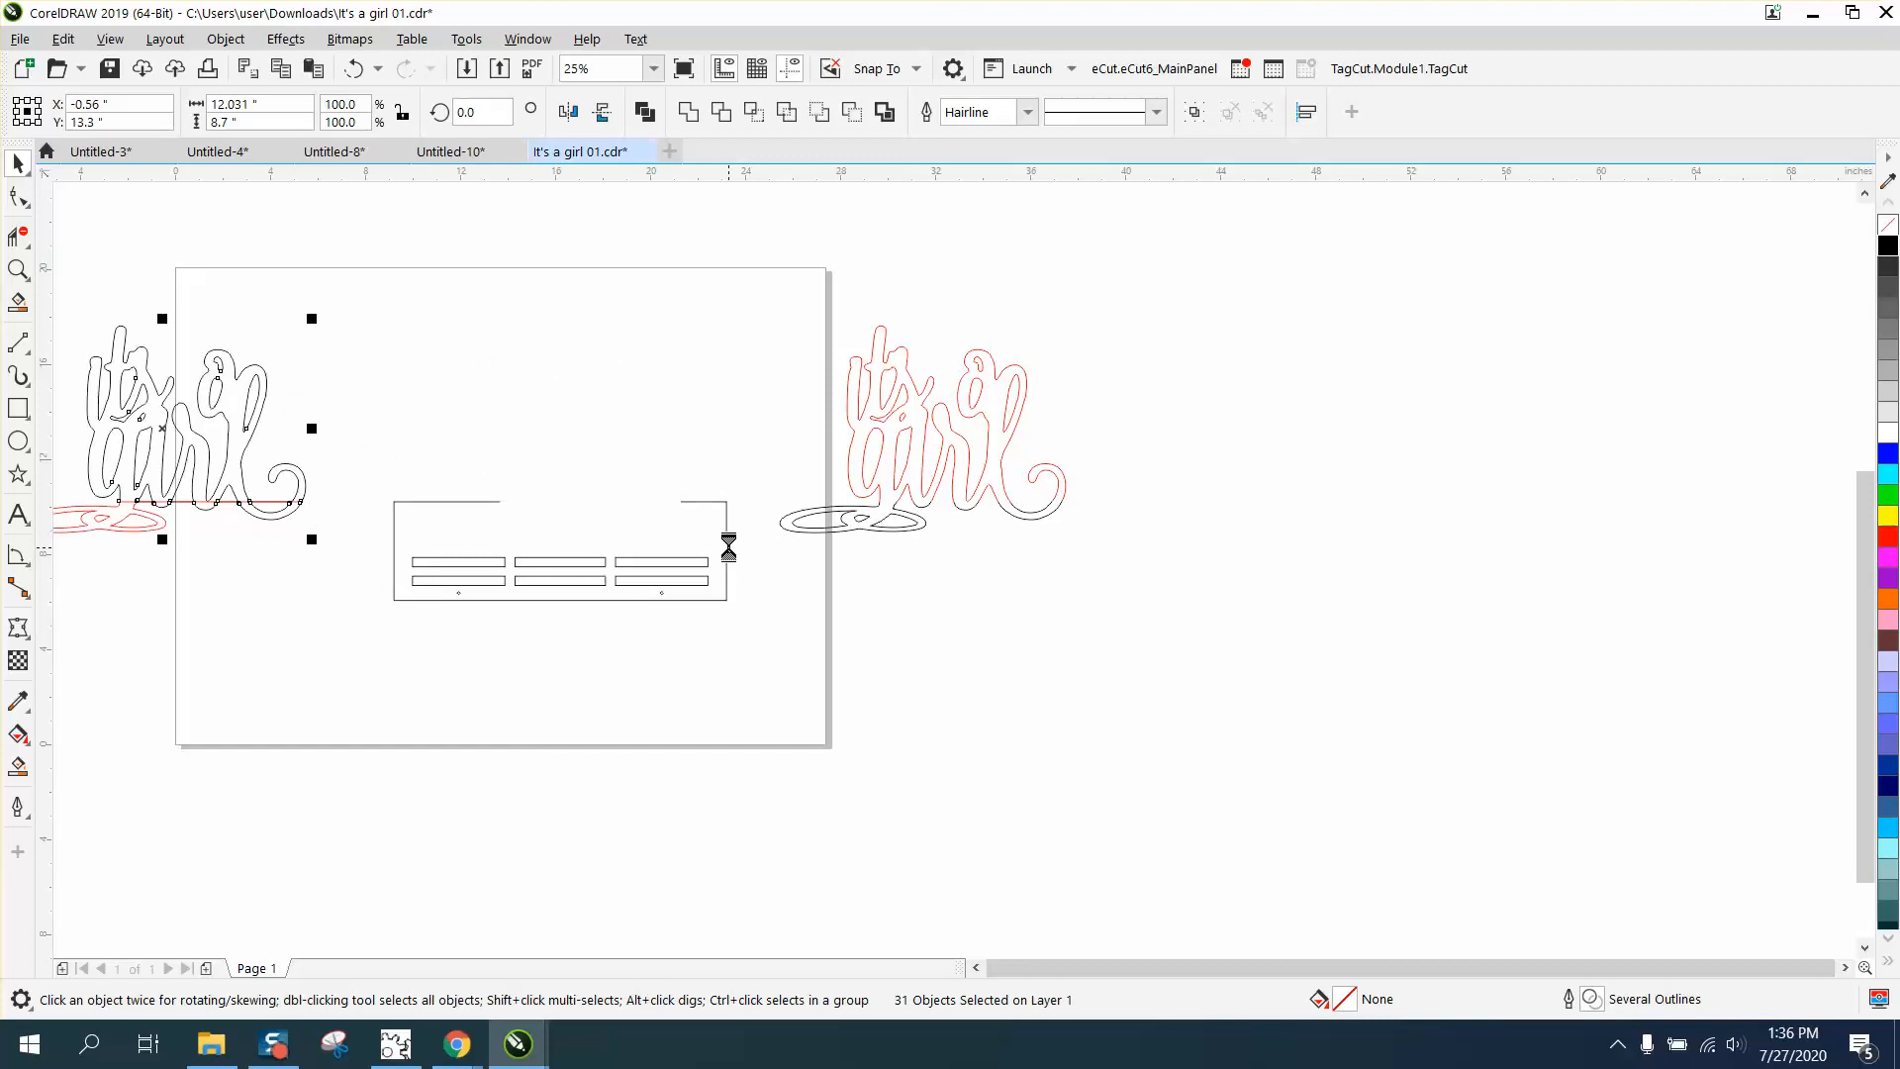
- Move the rebuilt red lettering with its black lower pieces 16 in left onto the base
{"action": "left_click_drag", "start_coordinate": [780, 294], "coordinate": [796, 386]}
{"action": "left_click_drag", "start_coordinate": [1121, 587], "coordinate": [1124, 590]}
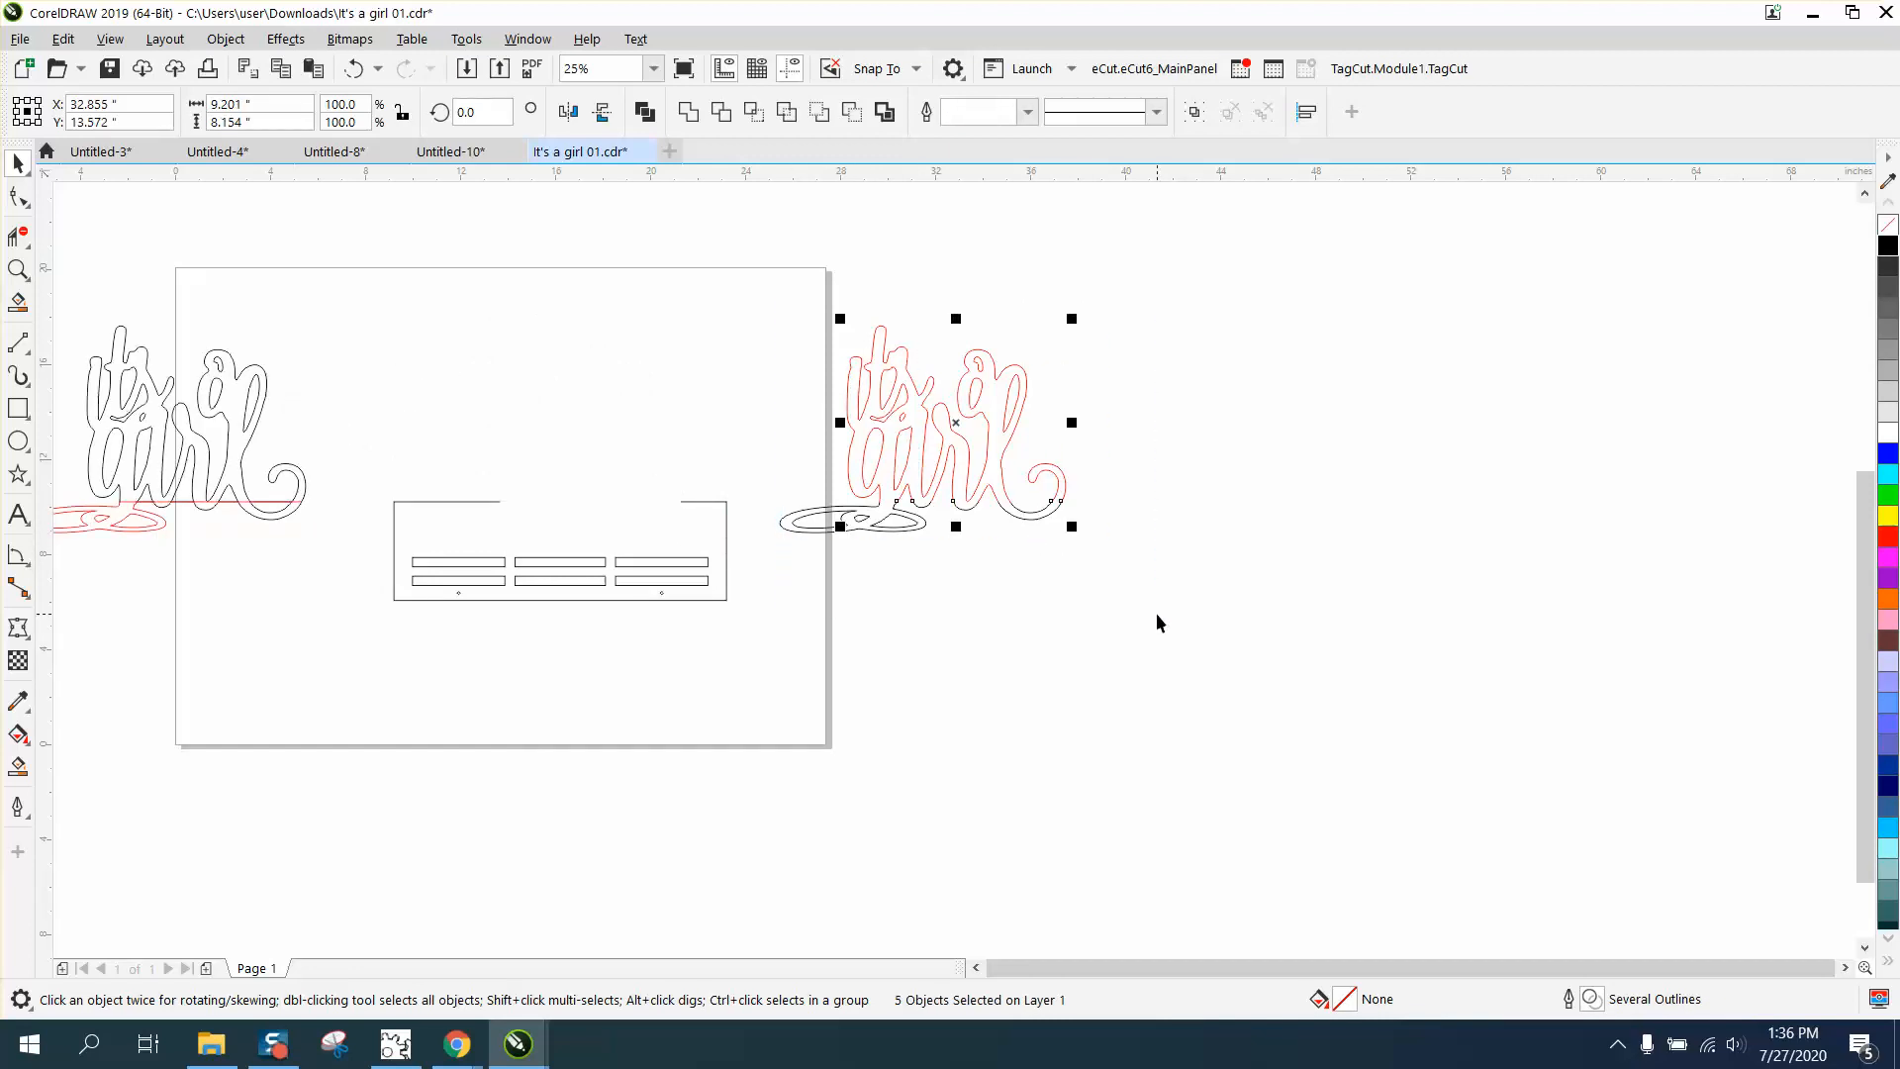
{"action": "left_click_drag", "start_coordinate": [746, 303], "coordinate": [1249, 651]}
{"action": "key", "text": "shift+Left"}
{"action": "key", "text": "shift+Left"}
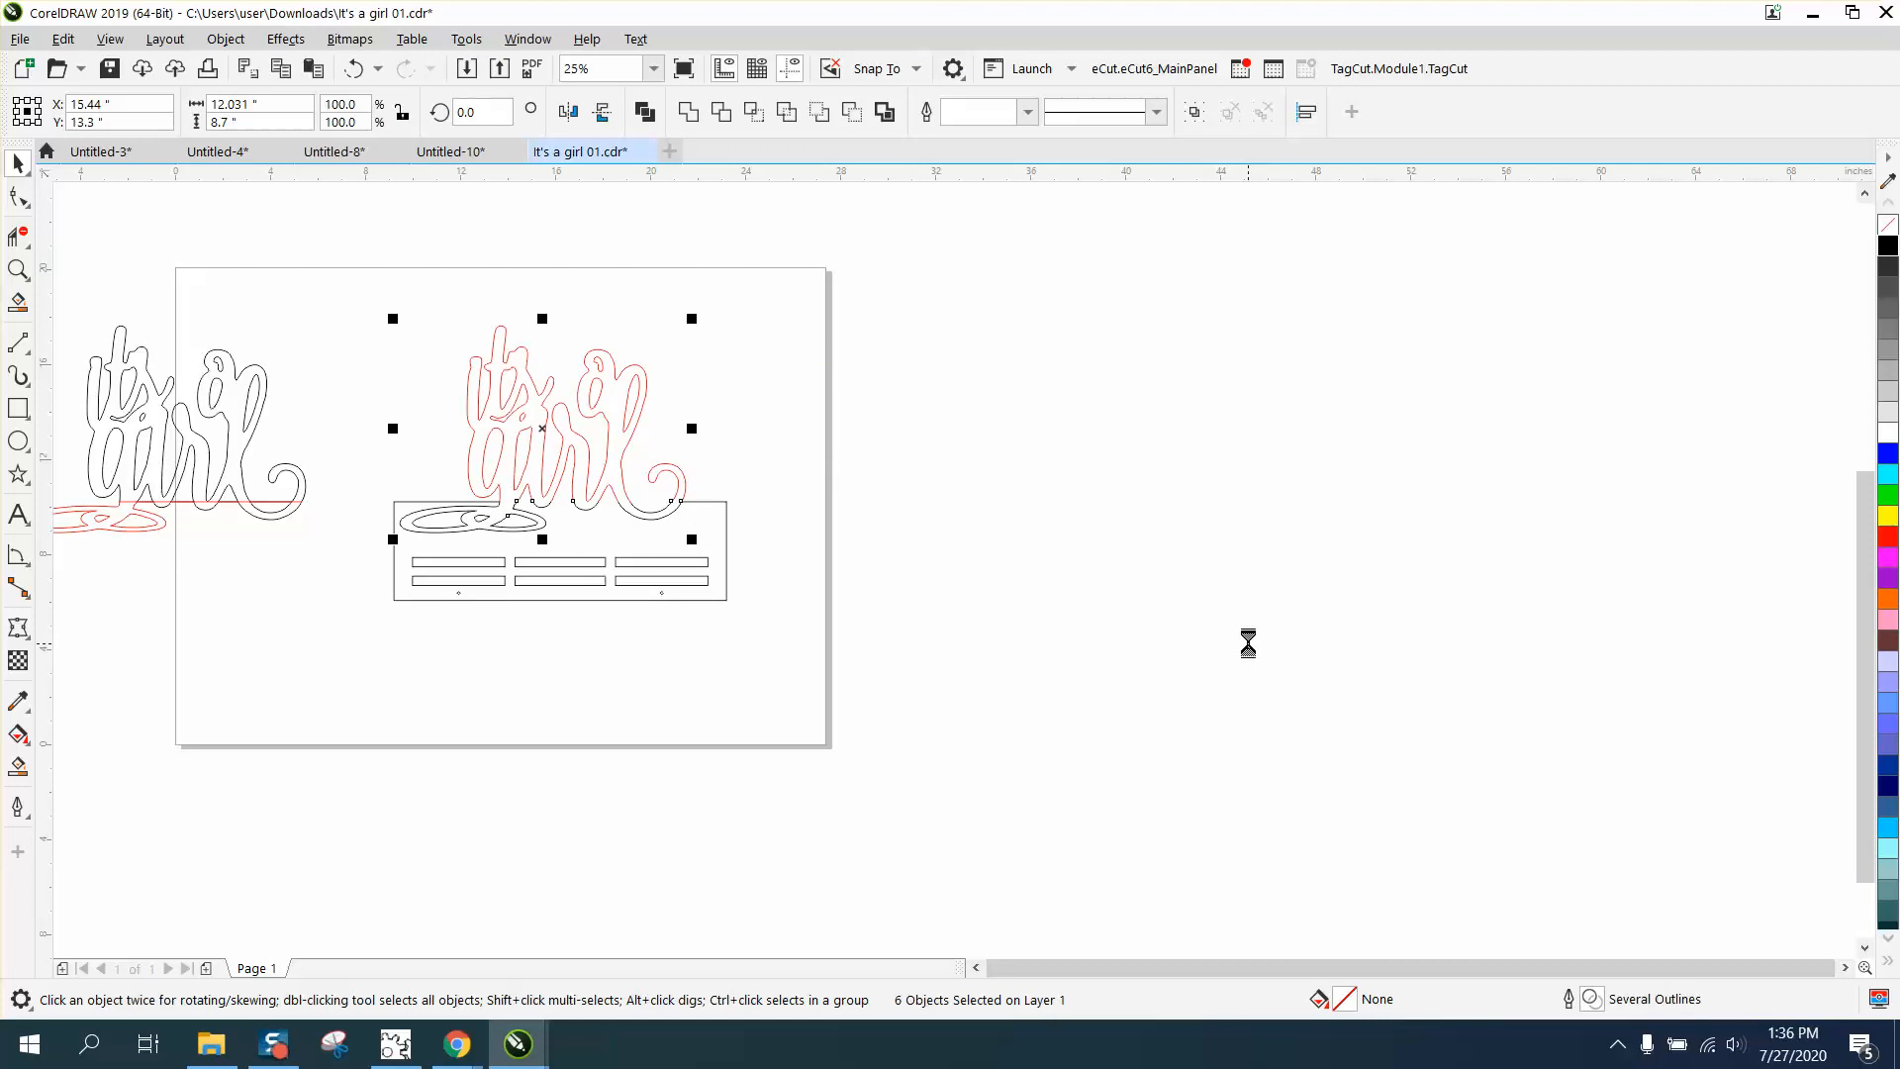
- Set the base's outer outline to red from the RGB palette, keeping the hairline width
{"action": "left_click", "coordinate": [18, 269]}
{"action": "left_click_drag", "start_coordinate": [338, 317], "coordinate": [977, 710]}
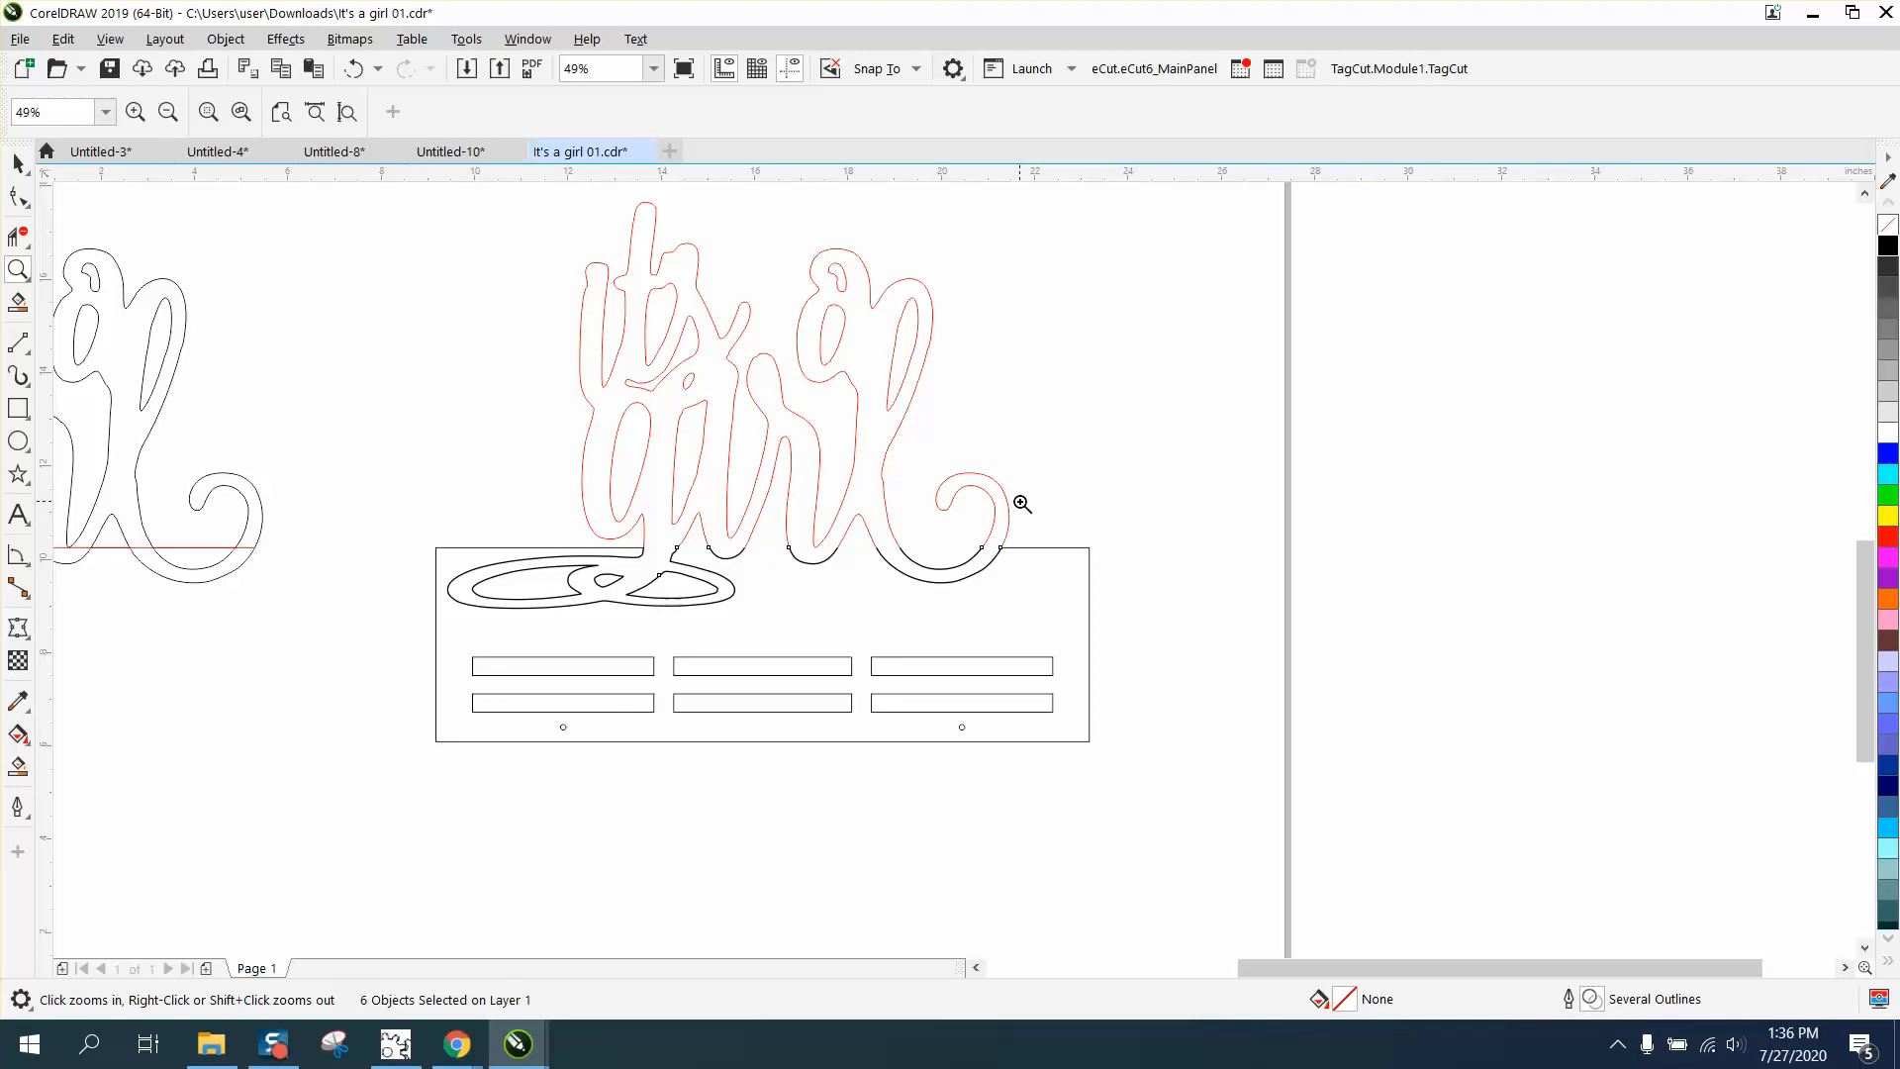
{"action": "left_click", "coordinate": [18, 163]}
{"action": "left_click", "coordinate": [1089, 547]}
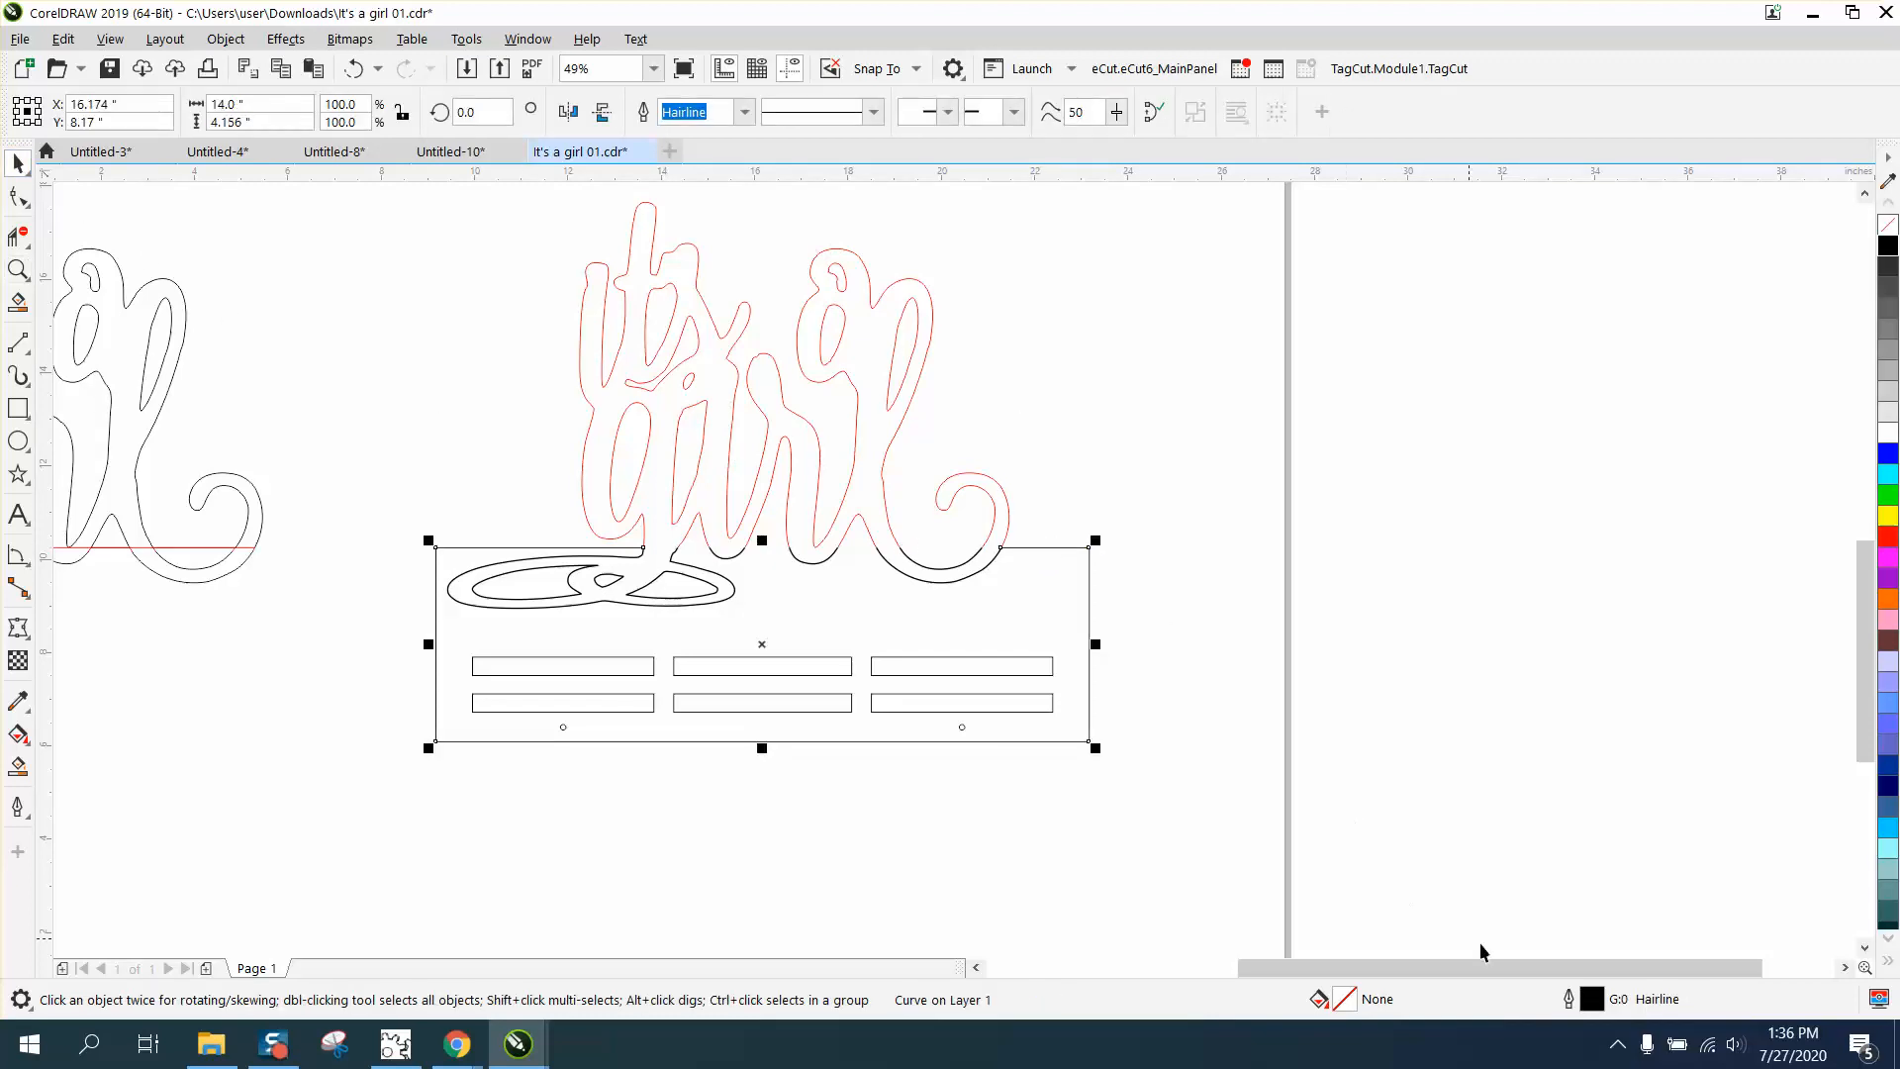
{"action": "double_click", "coordinate": [1592, 999]}
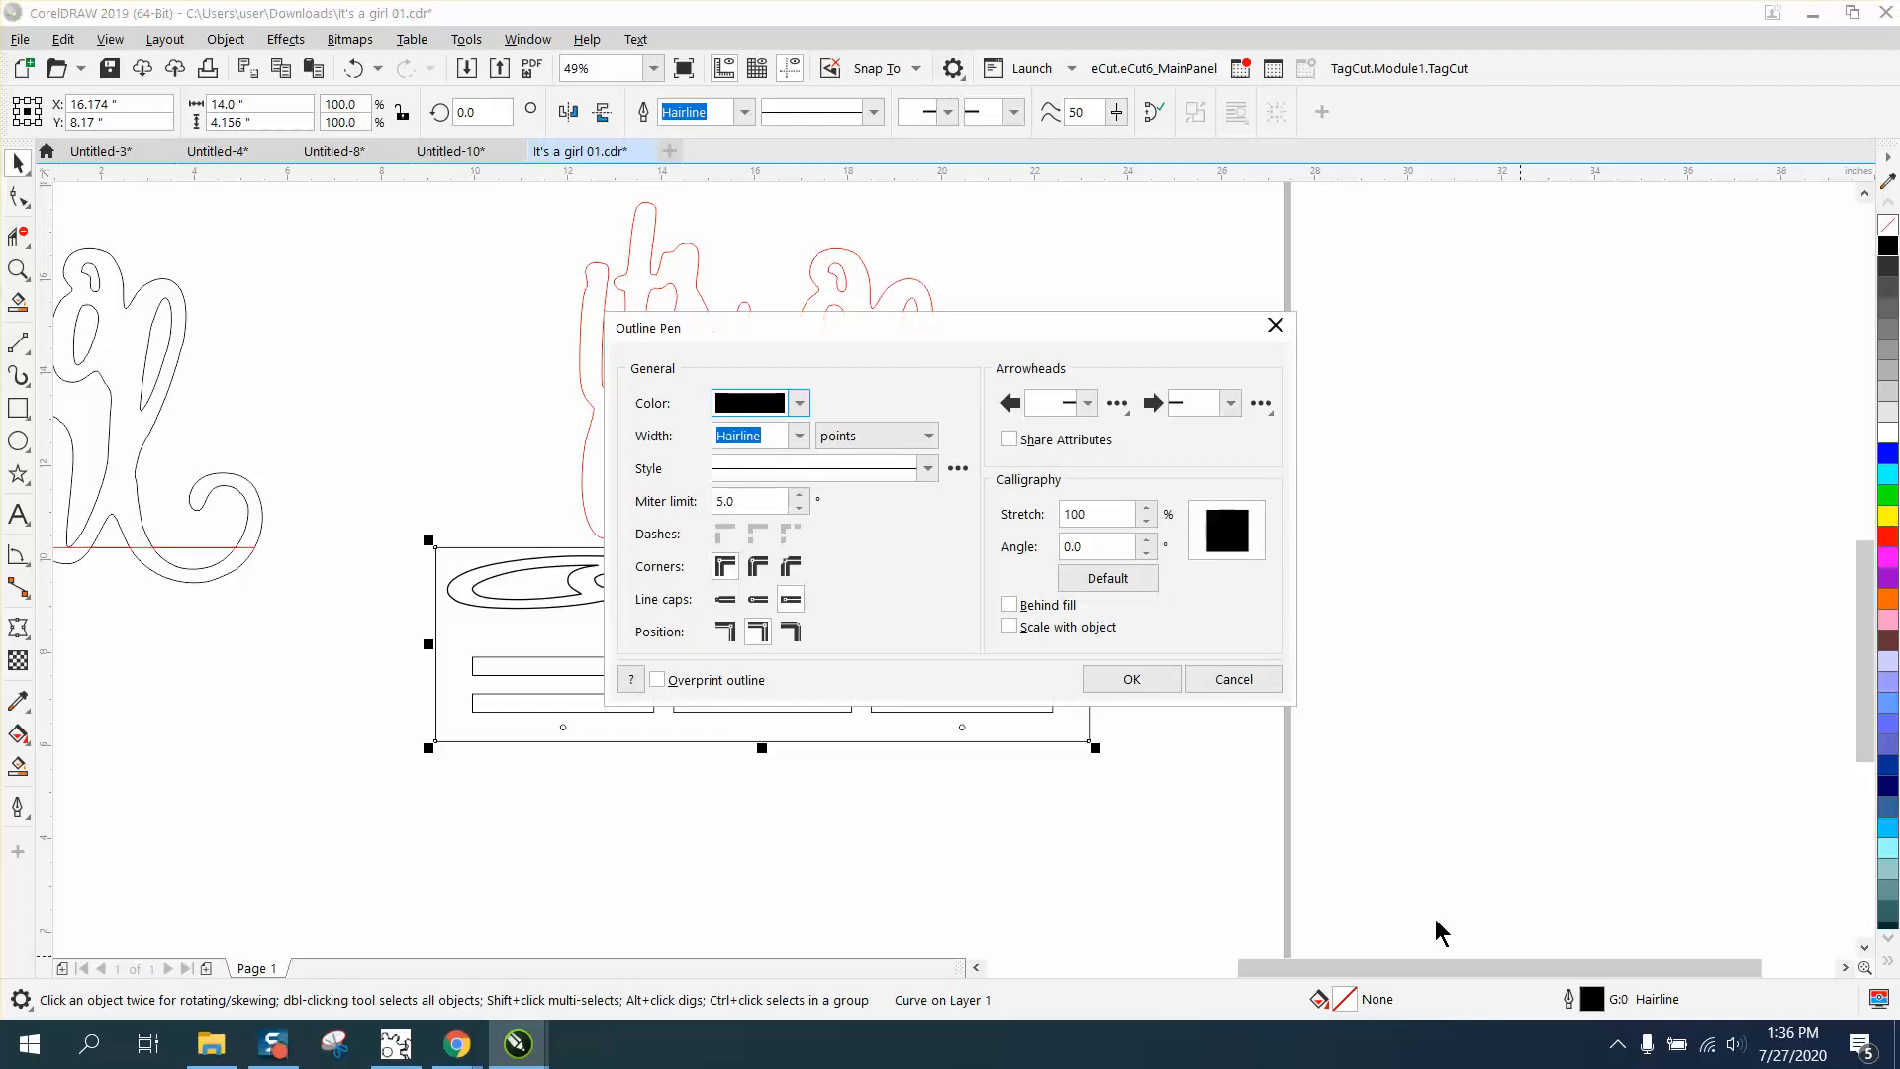
{"action": "left_click", "coordinate": [798, 403]}
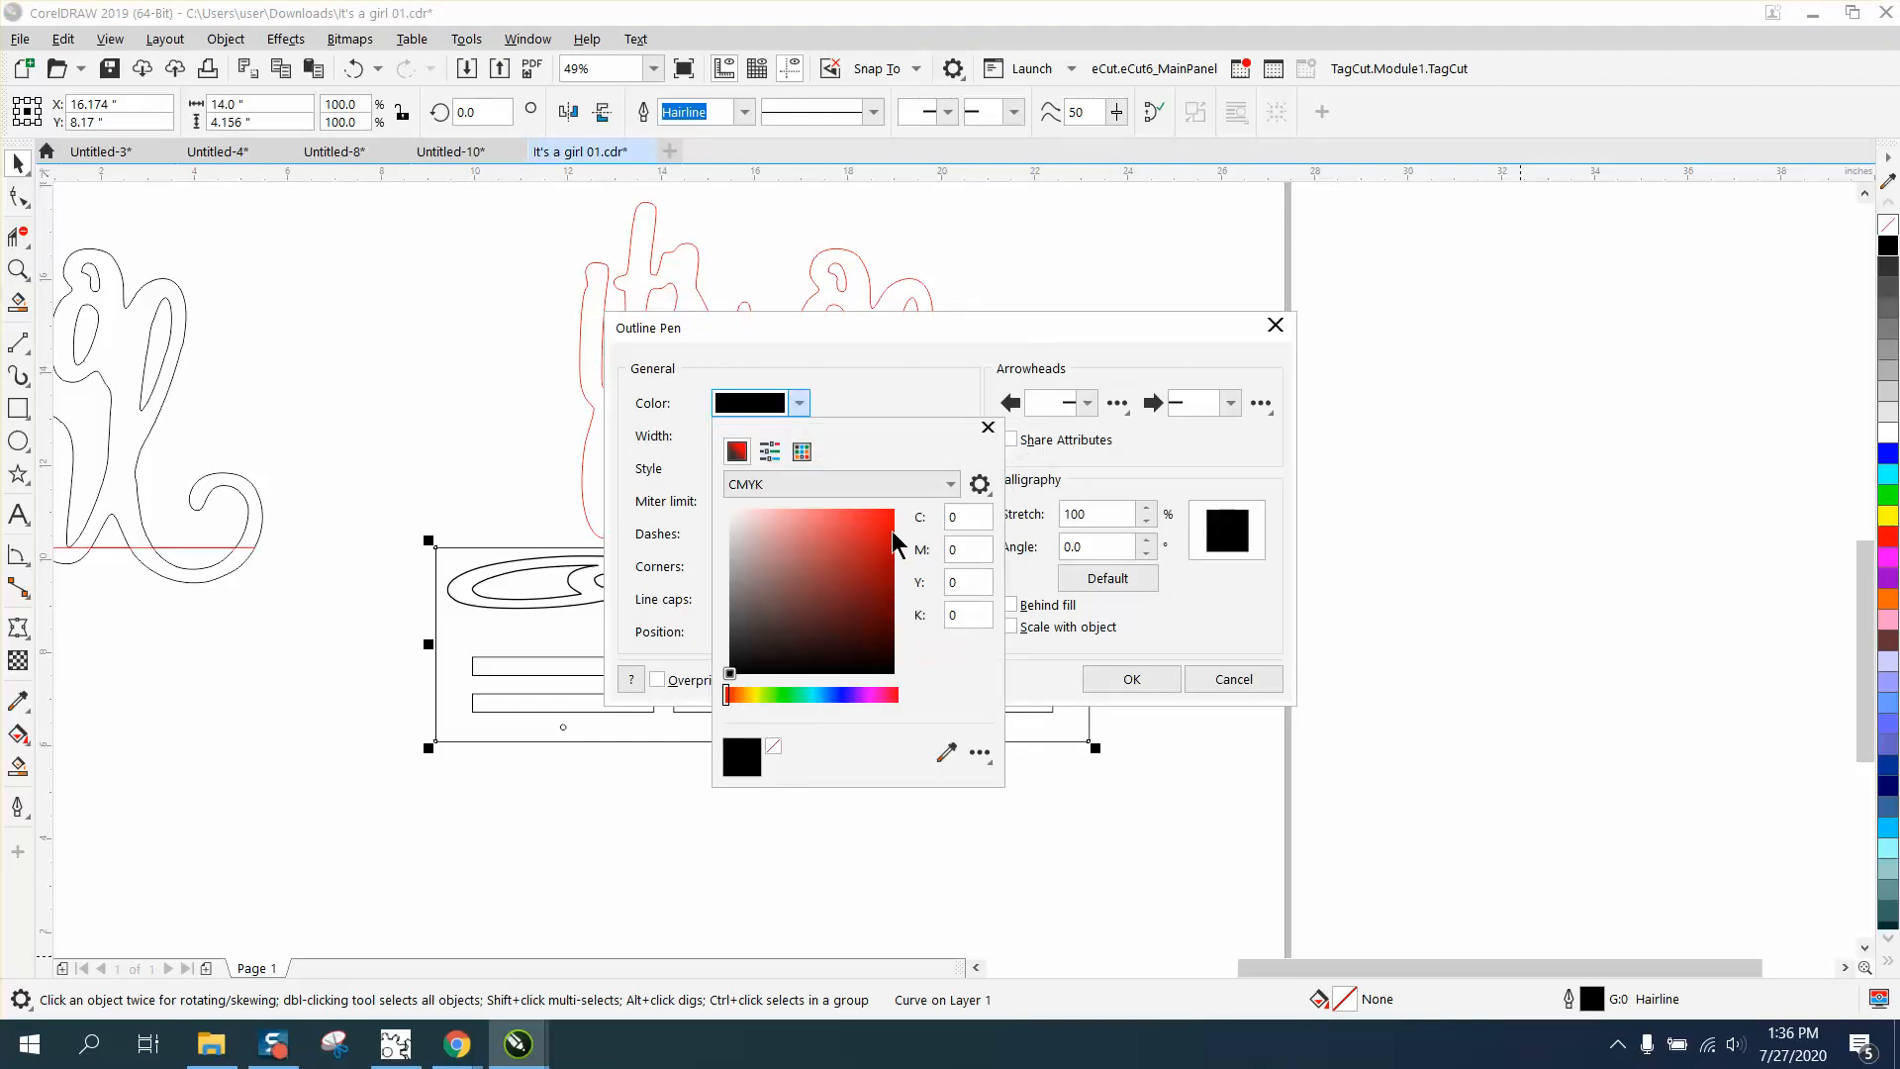
{"action": "left_click", "coordinate": [948, 485]}
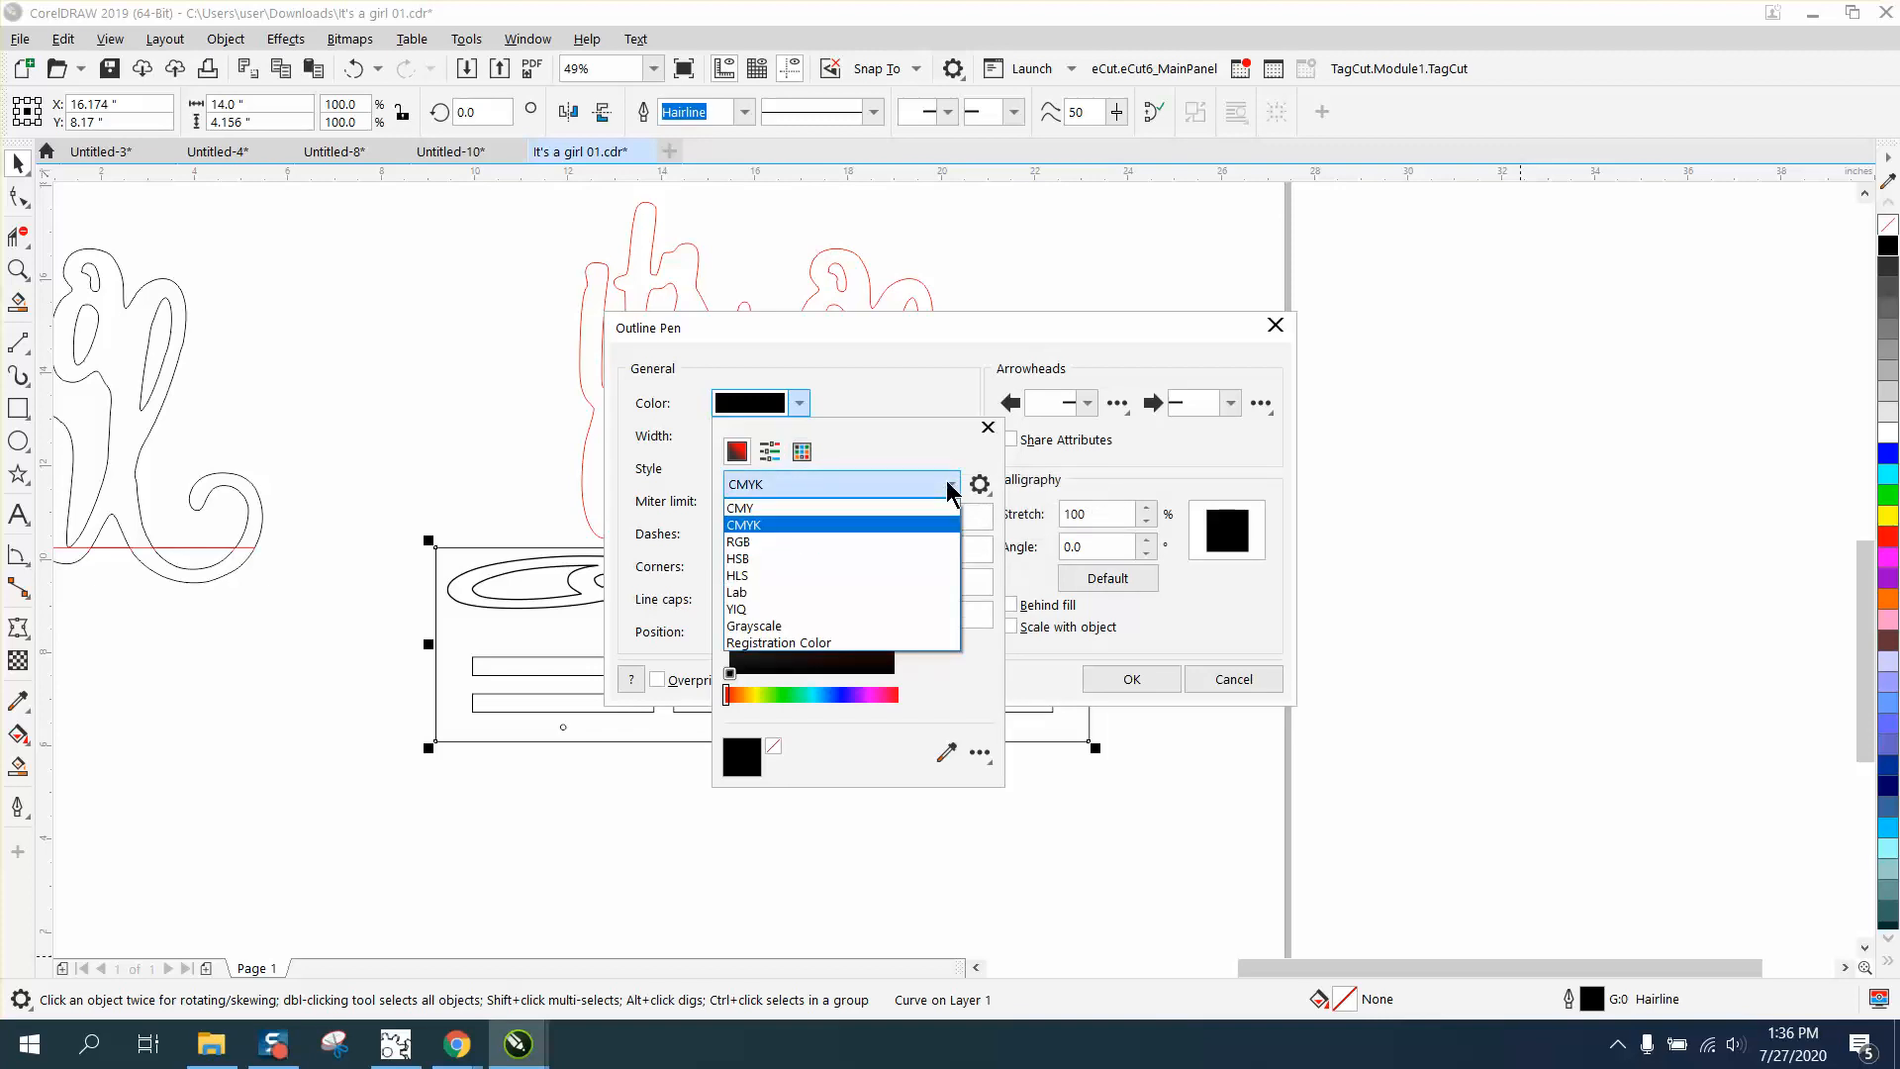
{"action": "left_click", "coordinate": [746, 537]}
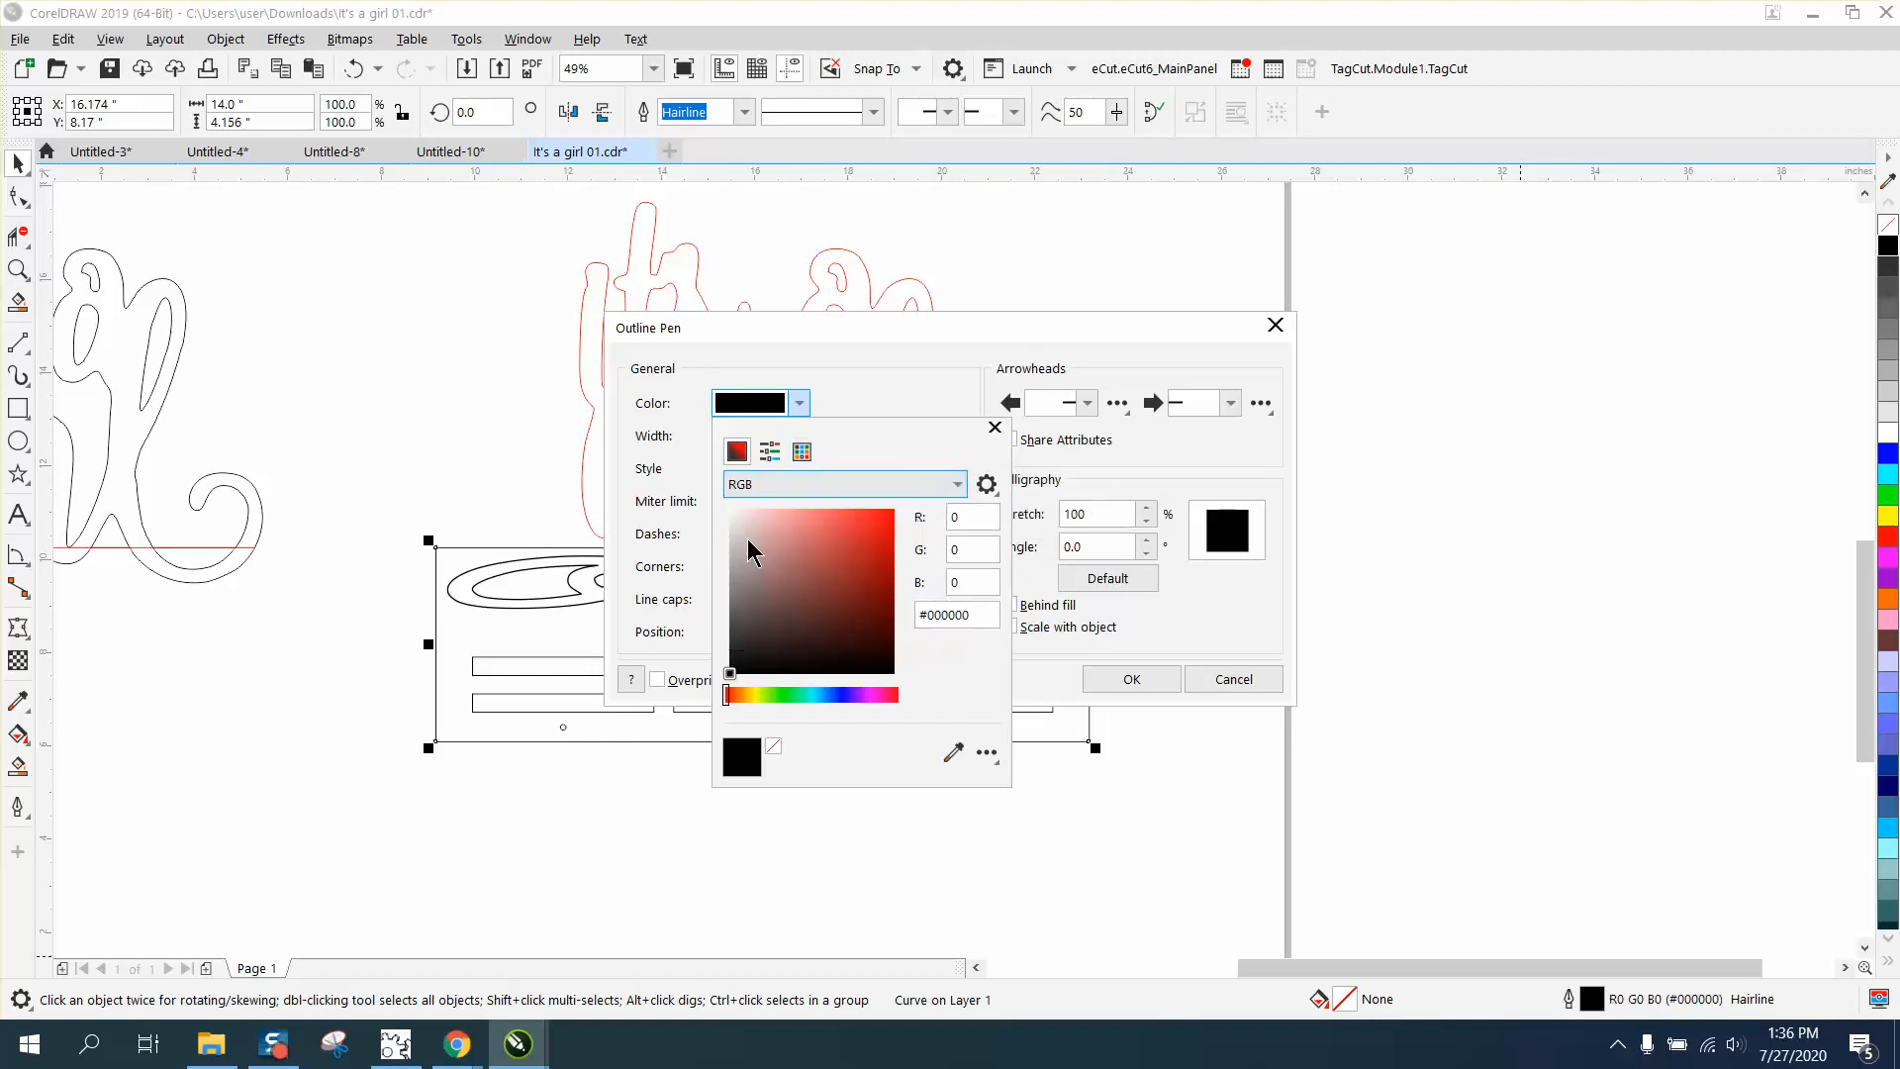
{"action": "left_click", "coordinate": [802, 451]}
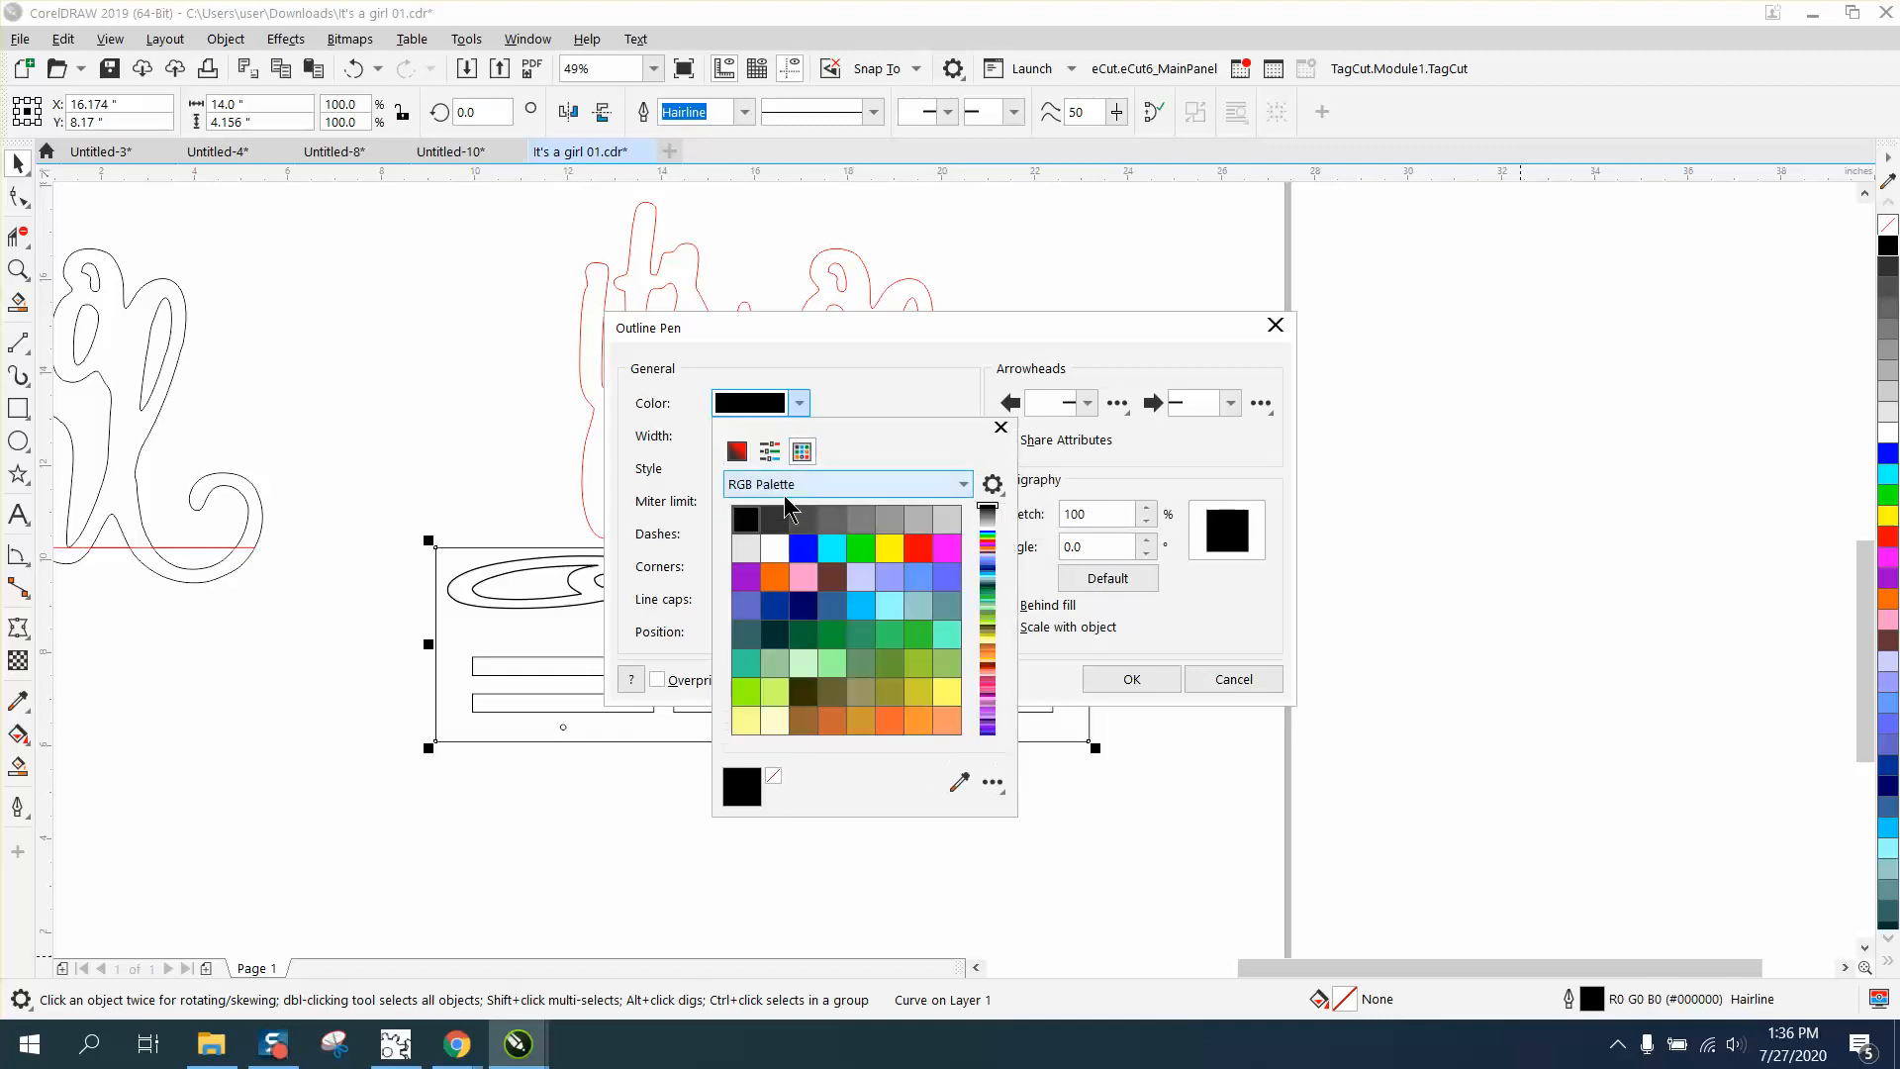
{"action": "left_click", "coordinate": [925, 545]}
{"action": "left_click", "coordinate": [1132, 679]}
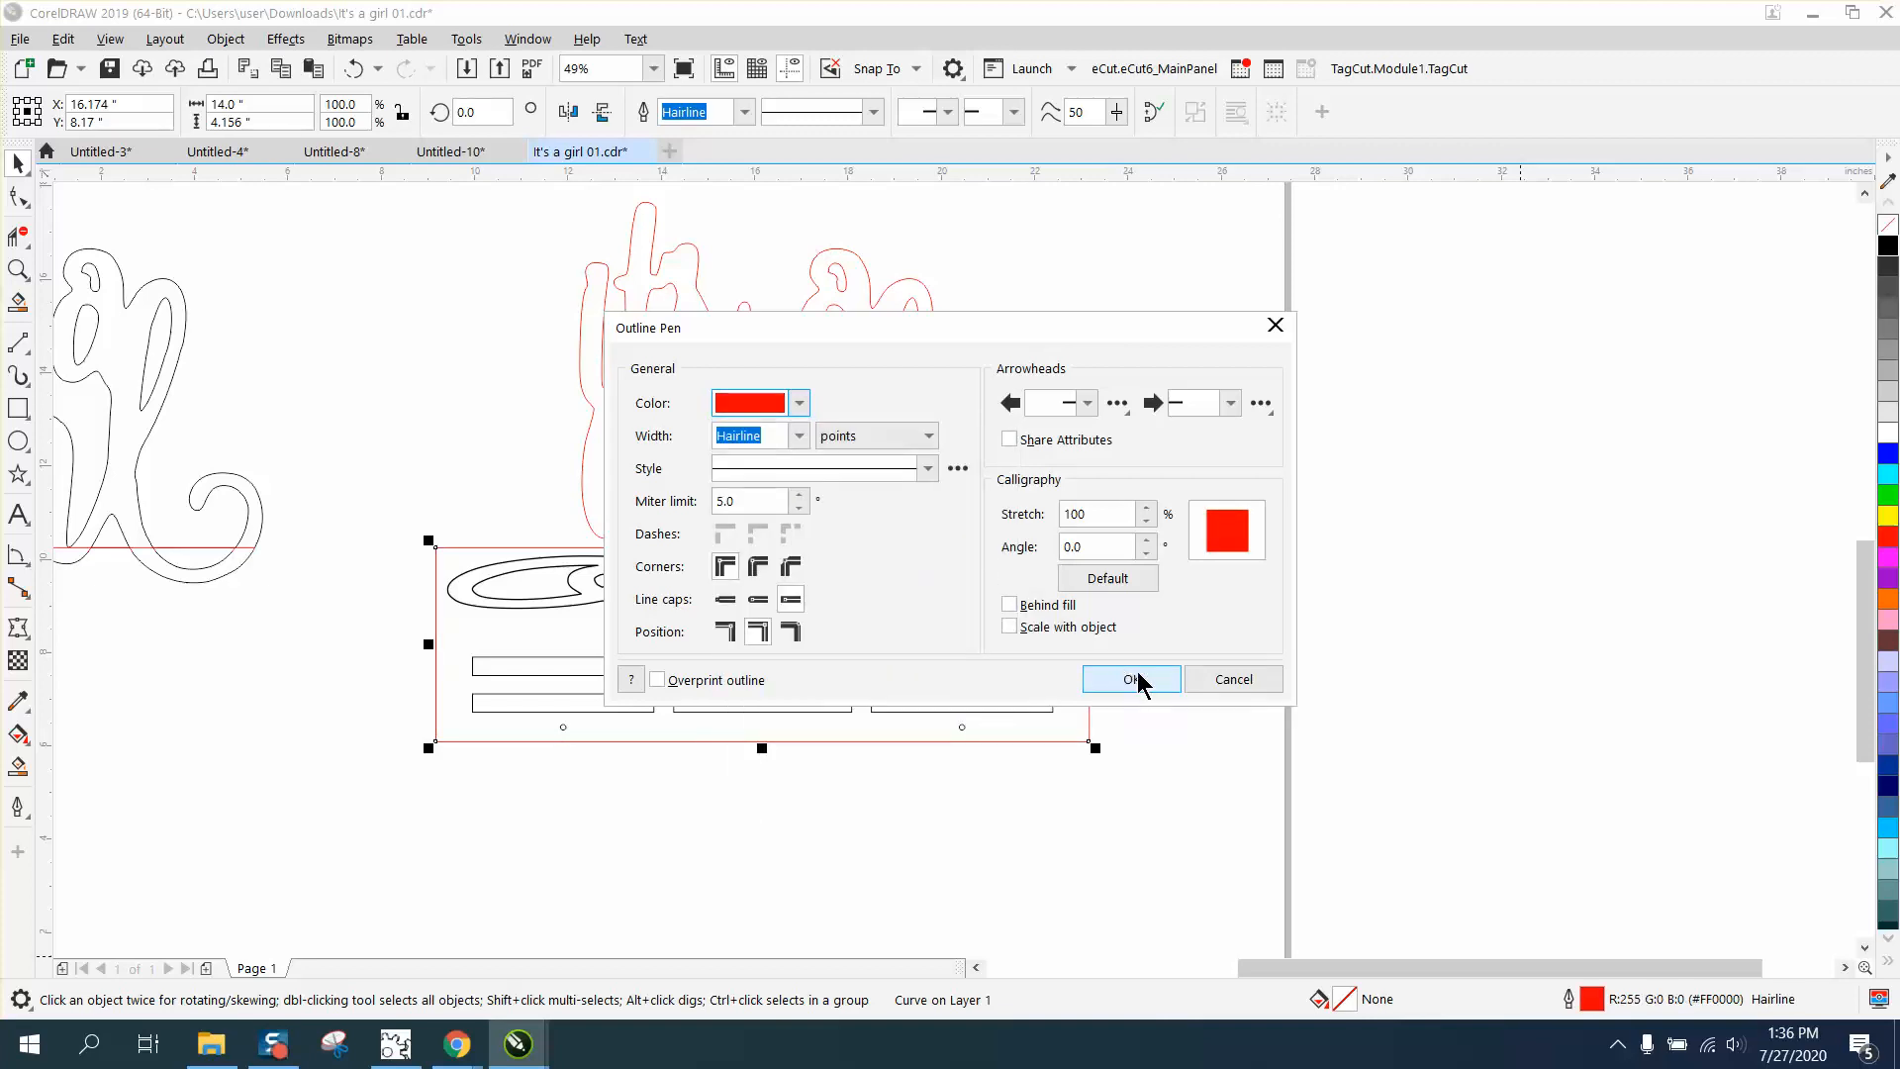
{"action": "left_click", "coordinate": [1154, 684]}
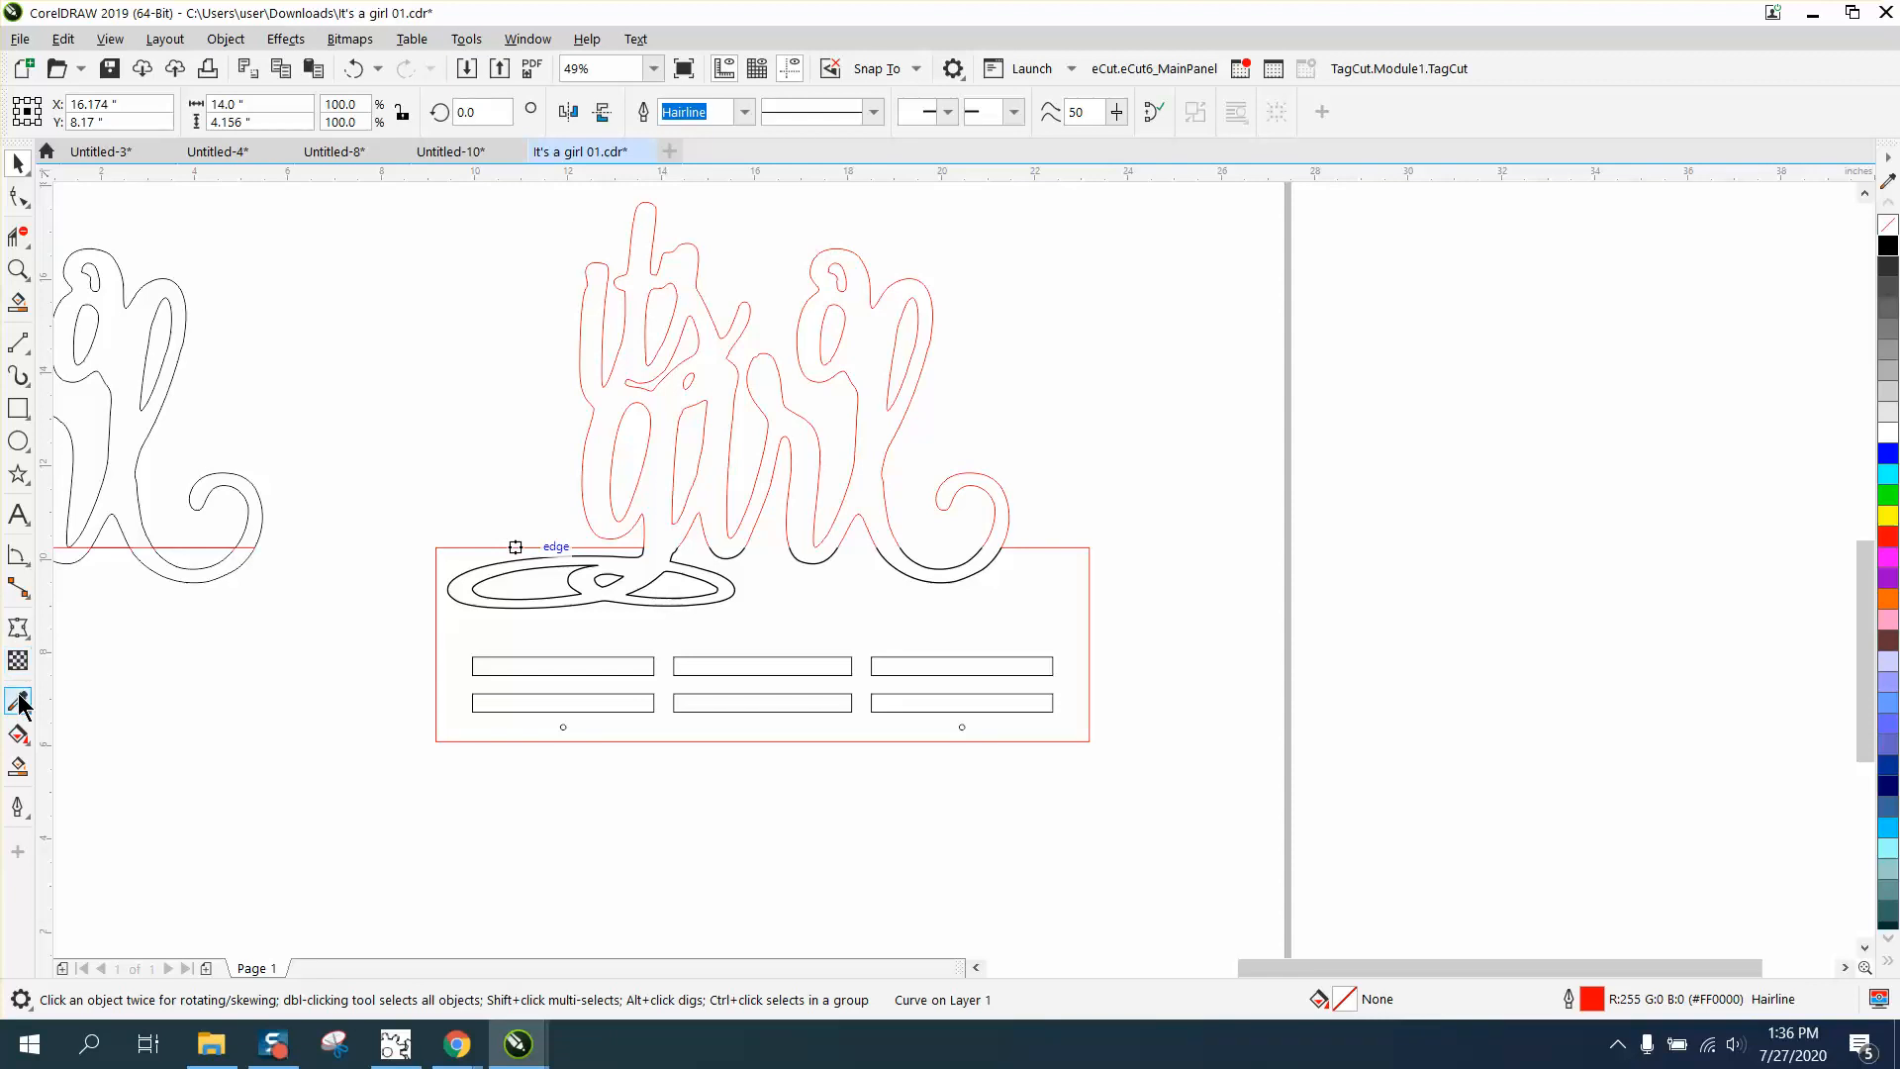
- Try filling the lettering and the base with green using Smart Fill, and undo the fills
{"action": "left_click", "coordinate": [19, 767]}
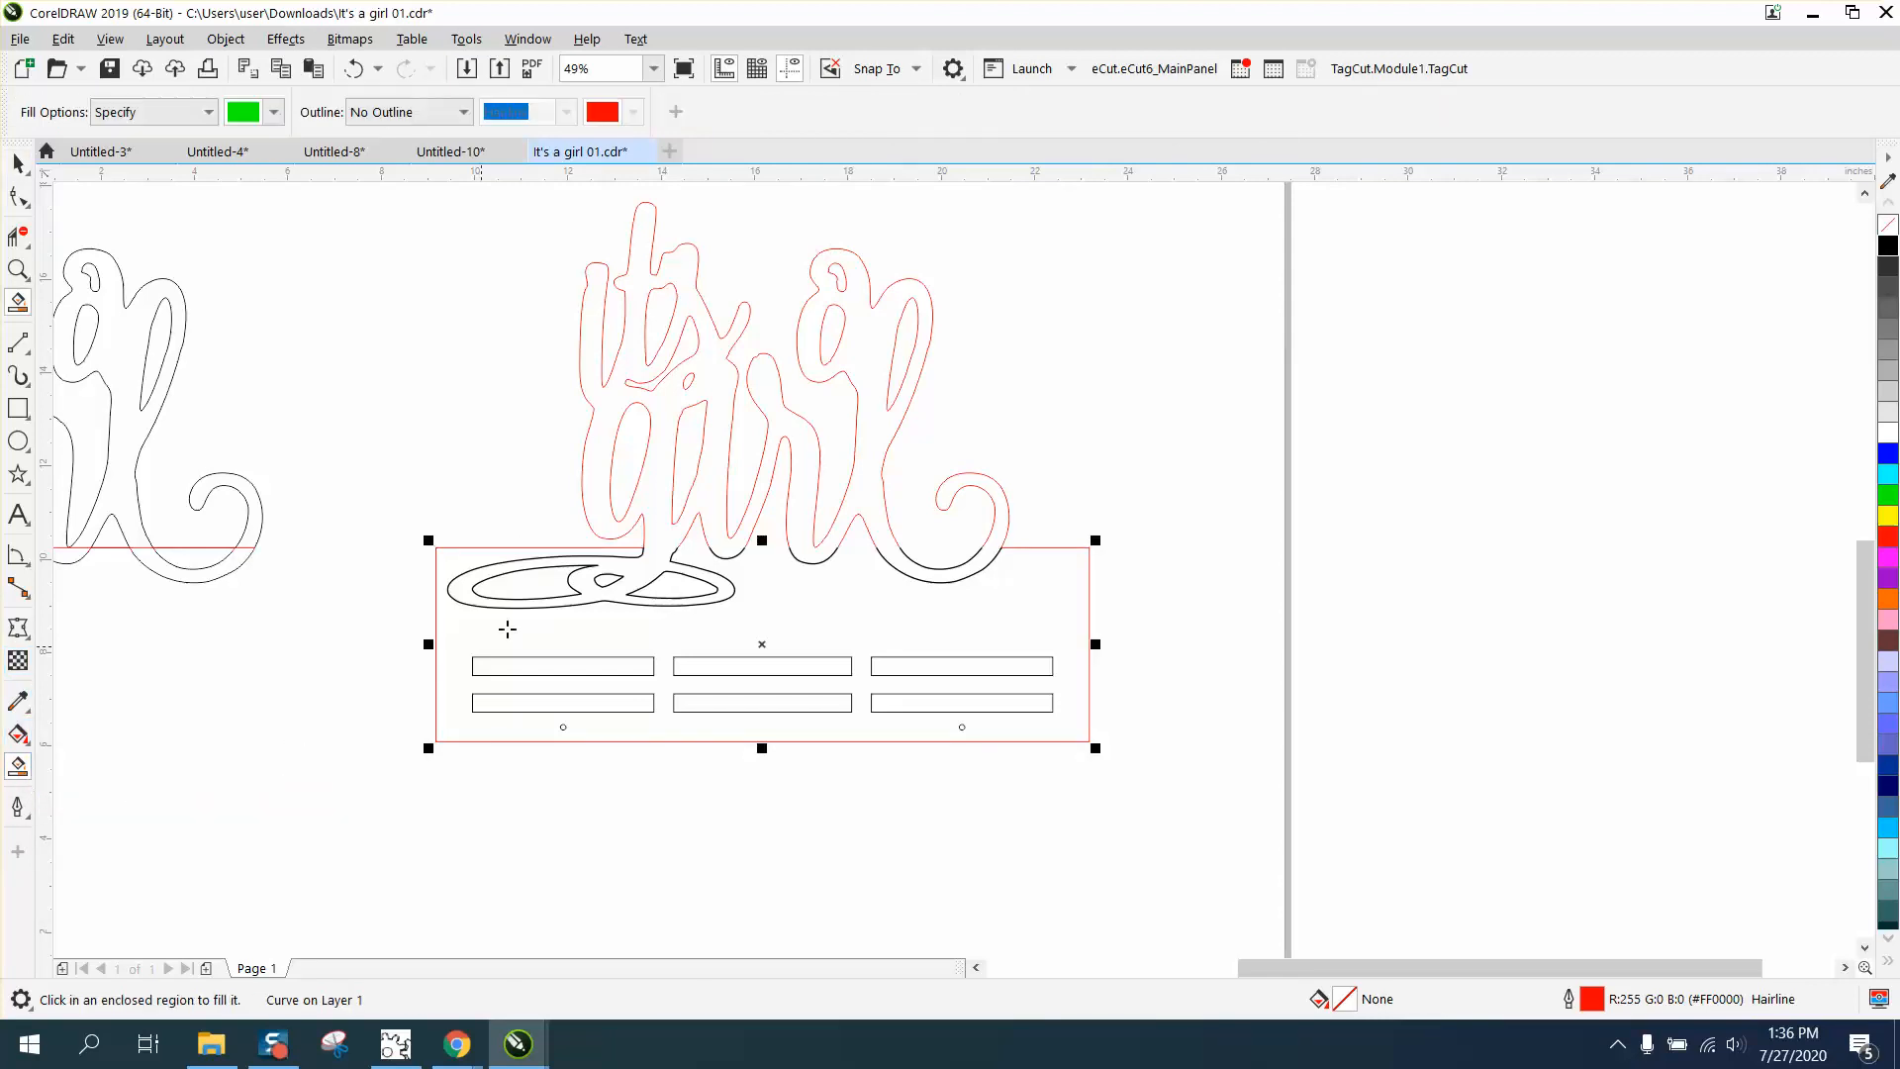
{"action": "left_click", "coordinate": [721, 459]}
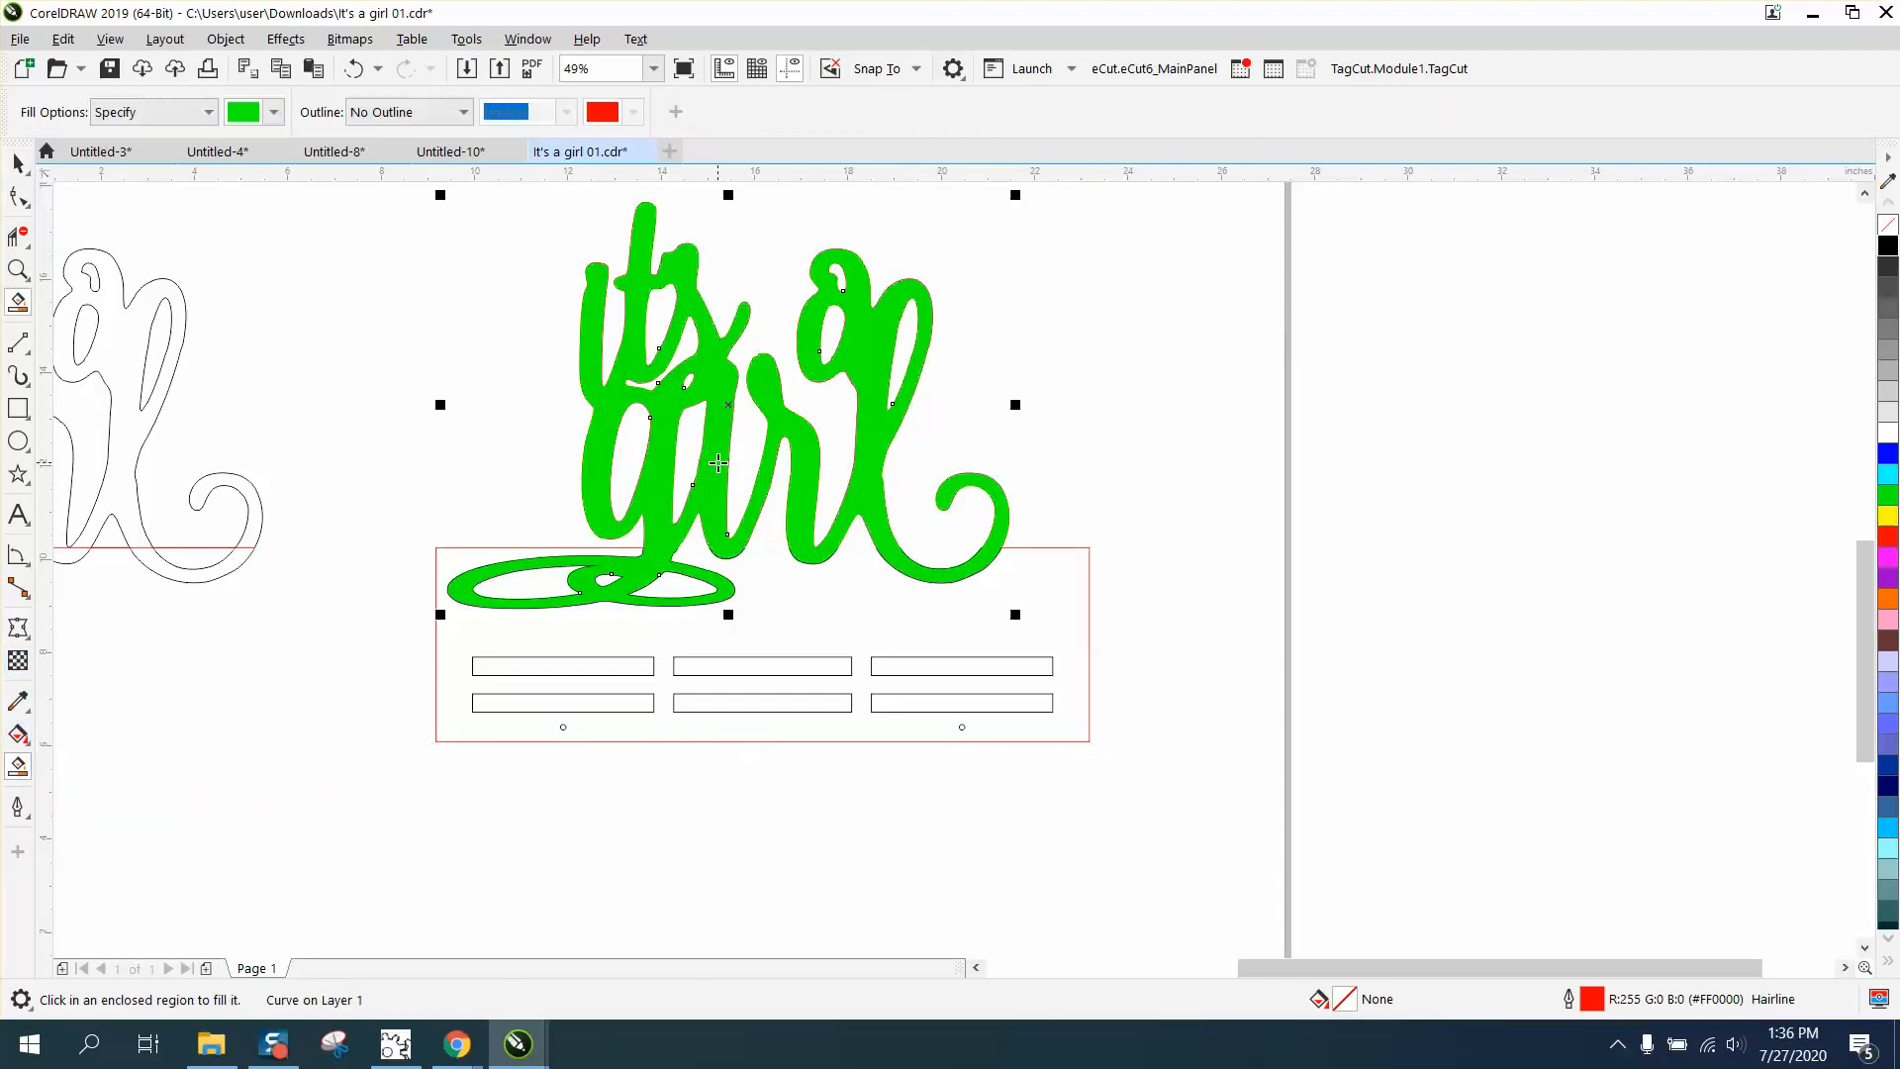
{"action": "left_click", "coordinate": [798, 594]}
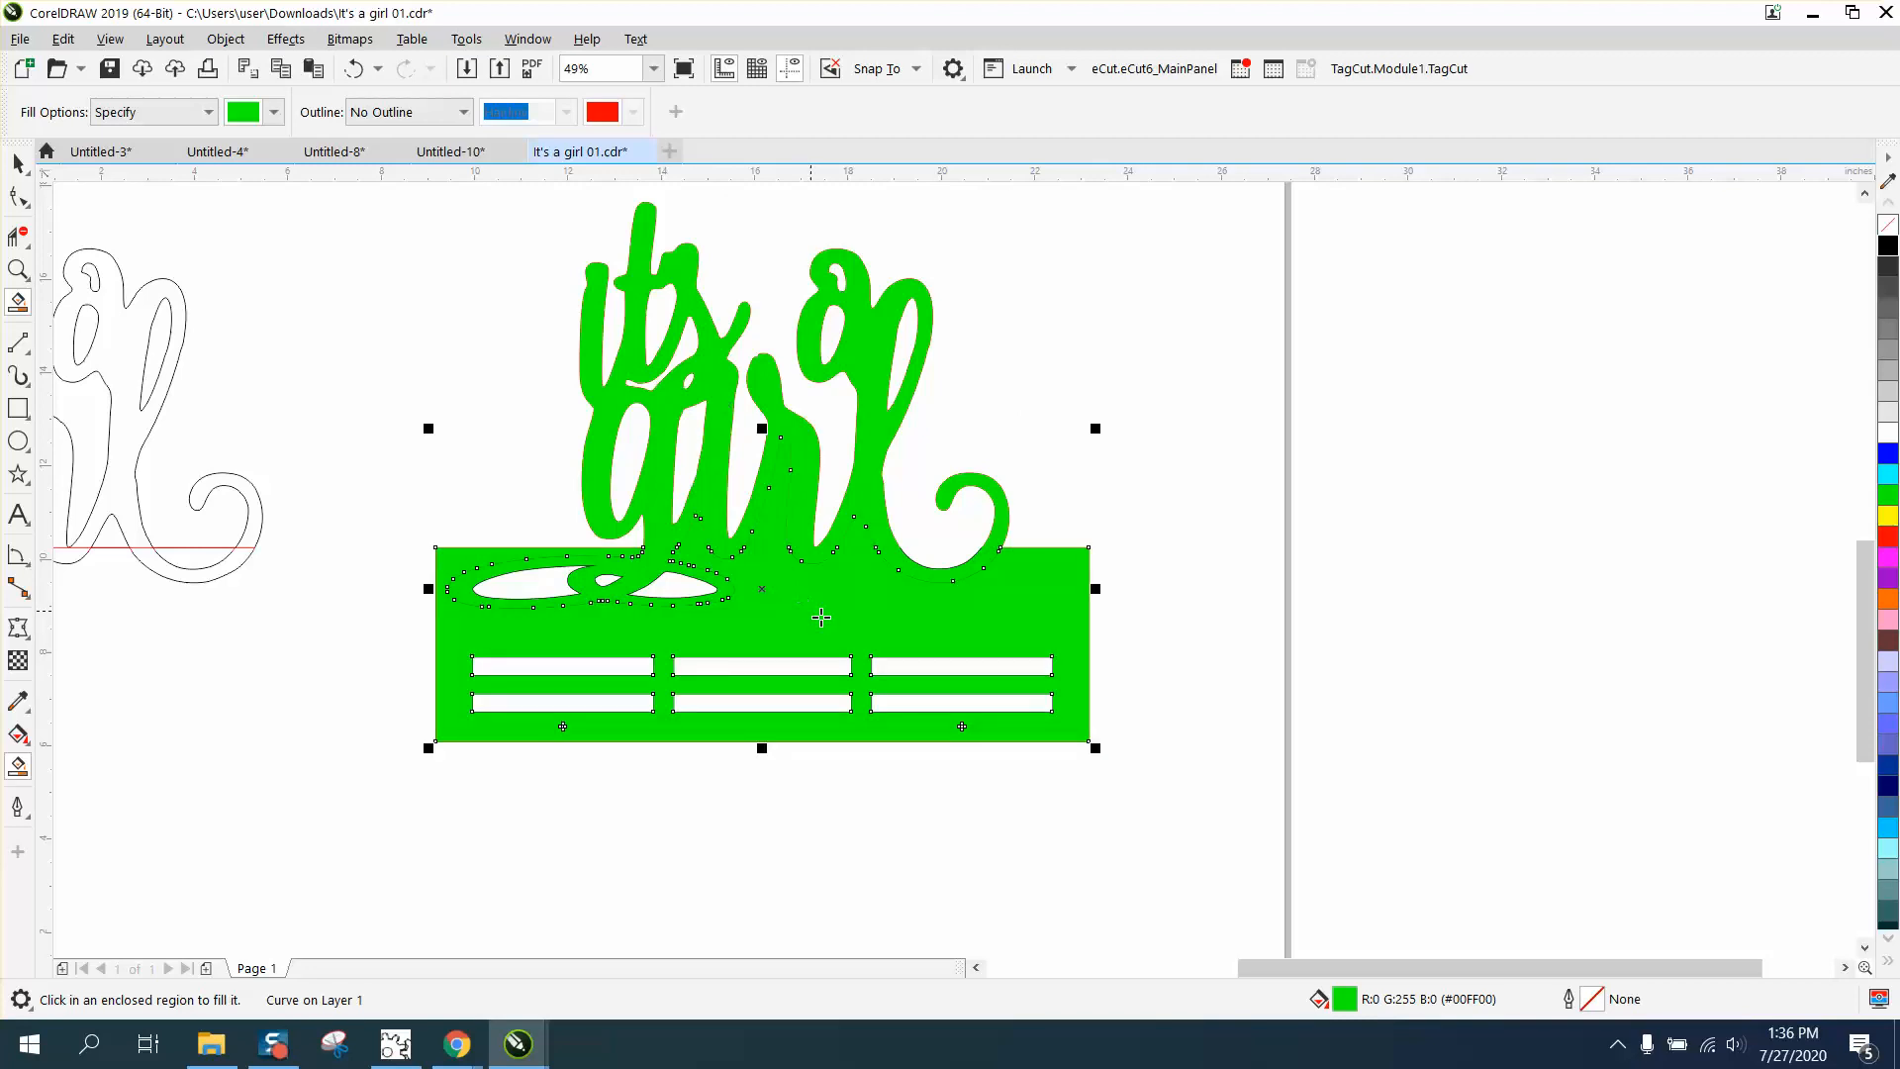
{"action": "left_click", "coordinate": [353, 69]}
{"action": "left_click", "coordinate": [353, 71]}
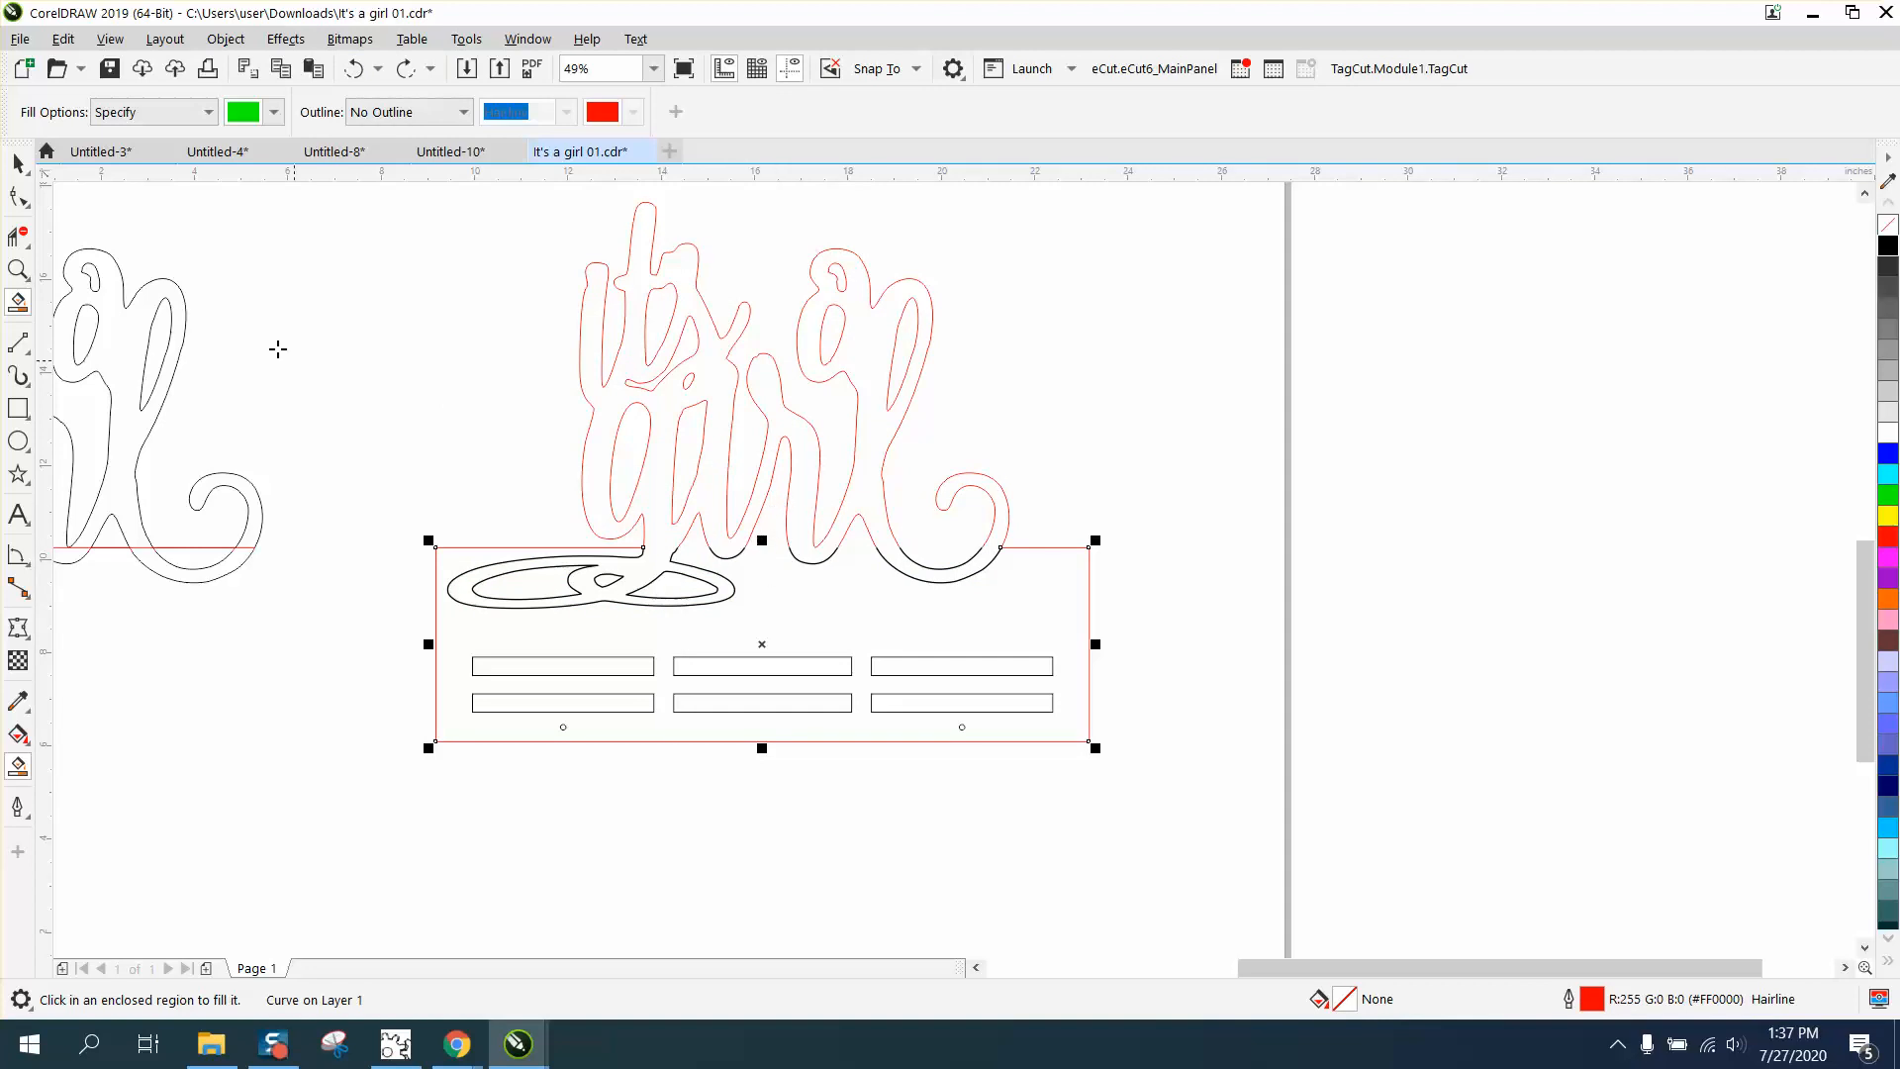
- Close the gap in the base's top edge with a 2-Point Line from the flourish's neck to the outer end of the final curl
{"action": "left_click", "coordinate": [18, 164]}
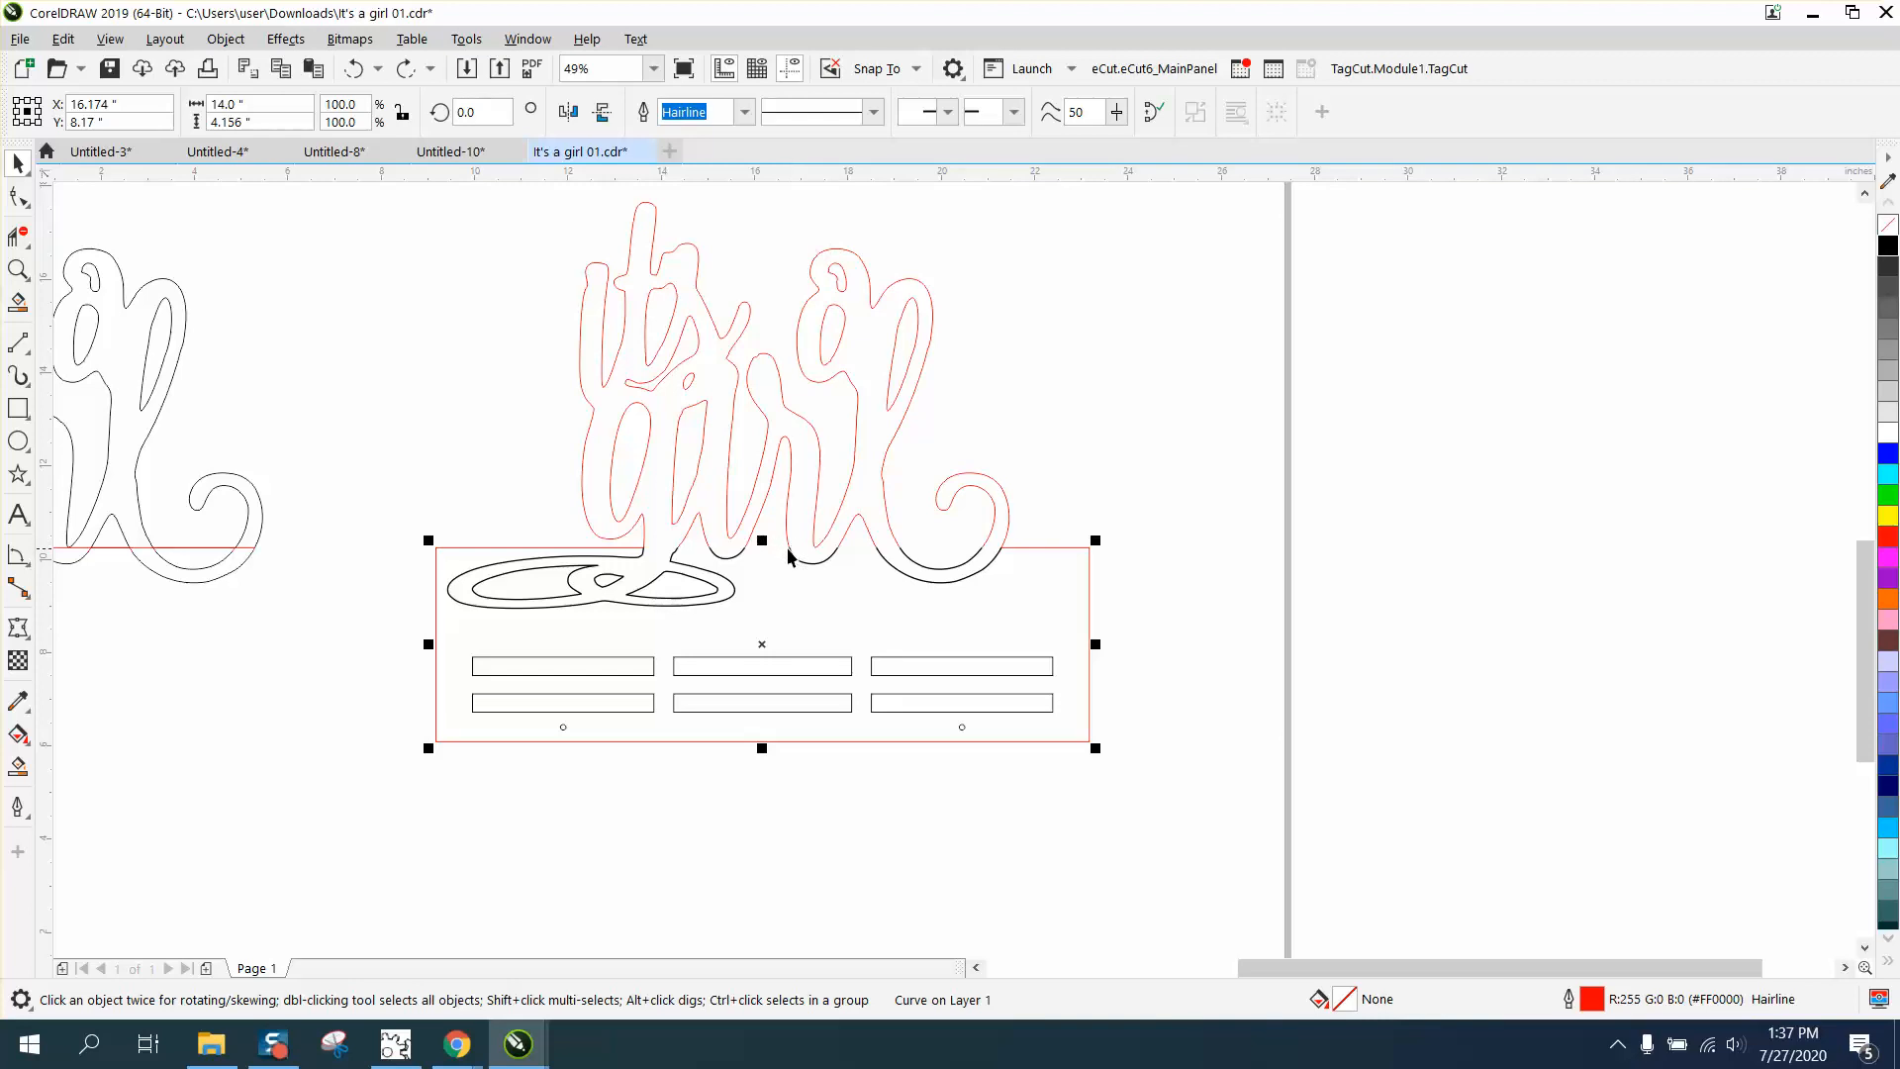
{"action": "left_click", "coordinate": [18, 269]}
{"action": "left_click_drag", "start_coordinate": [448, 407], "coordinate": [1254, 658]}
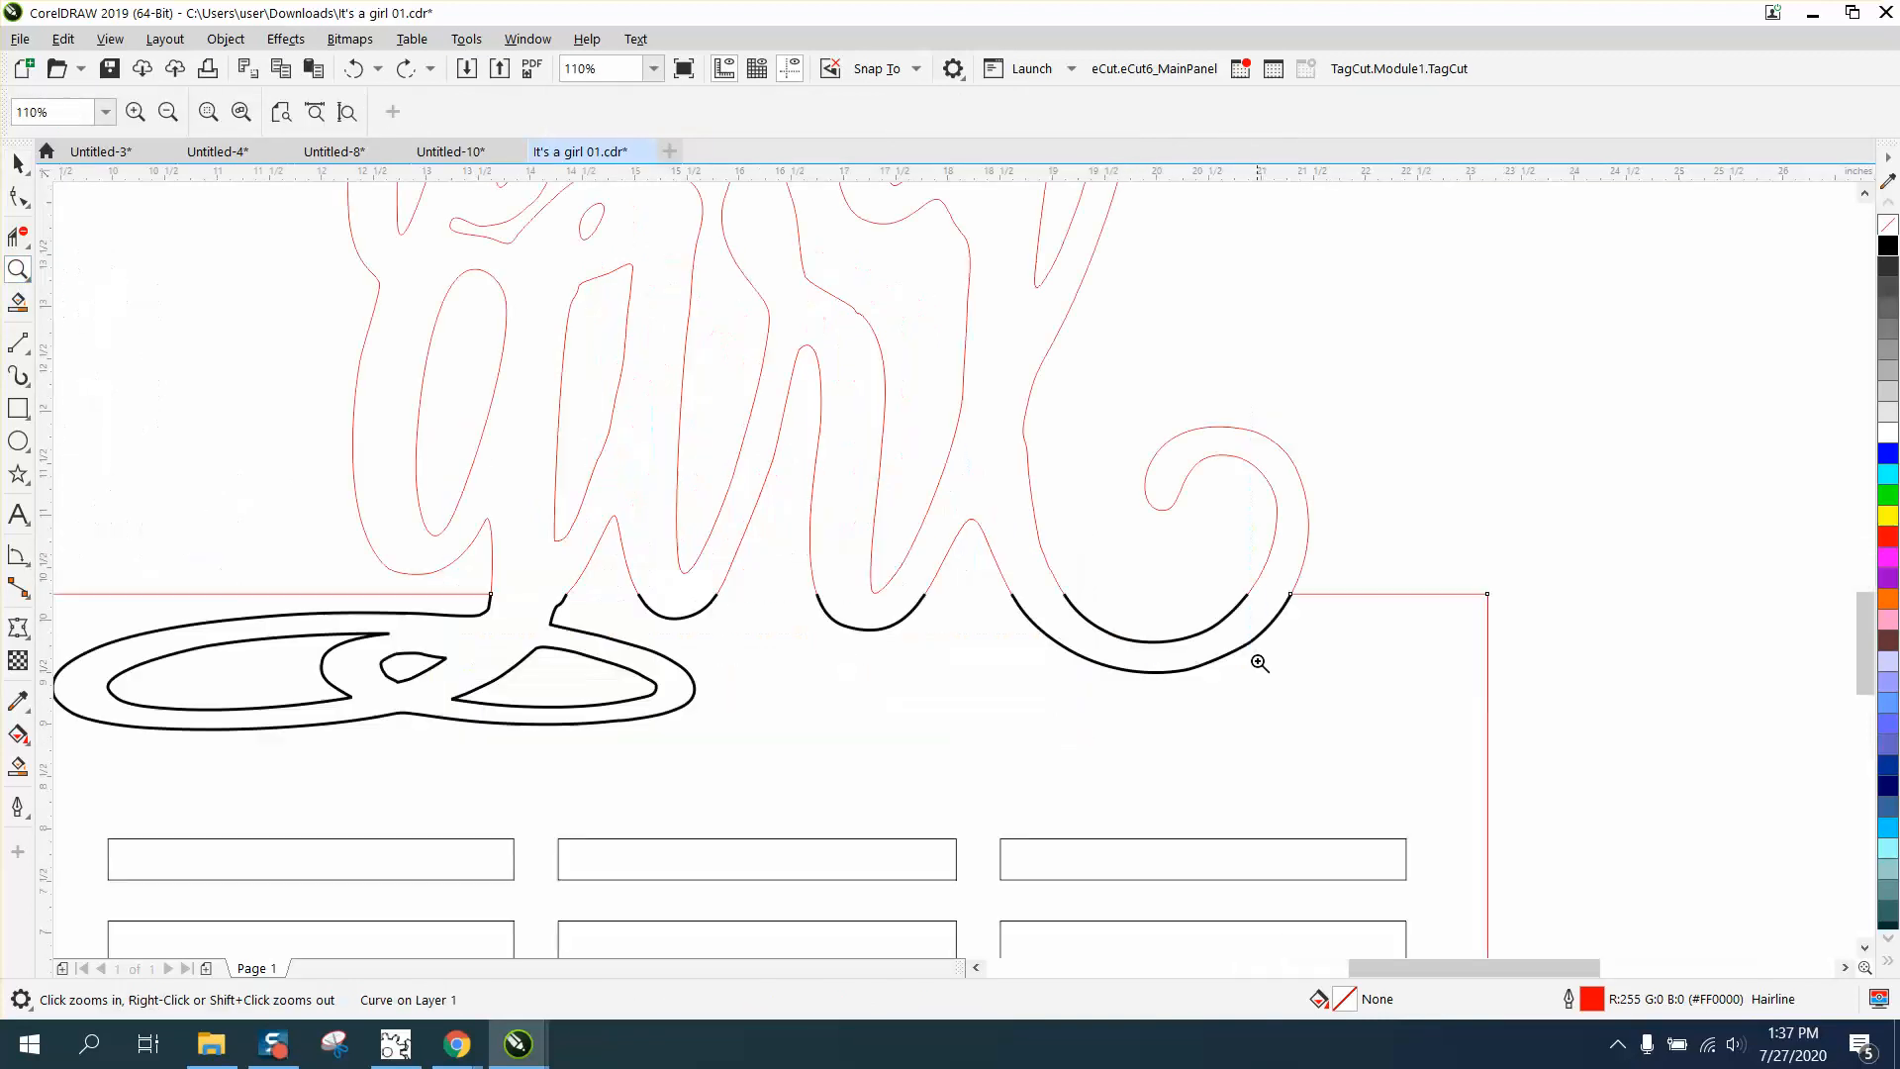
{"action": "left_click", "coordinate": [30, 355]}
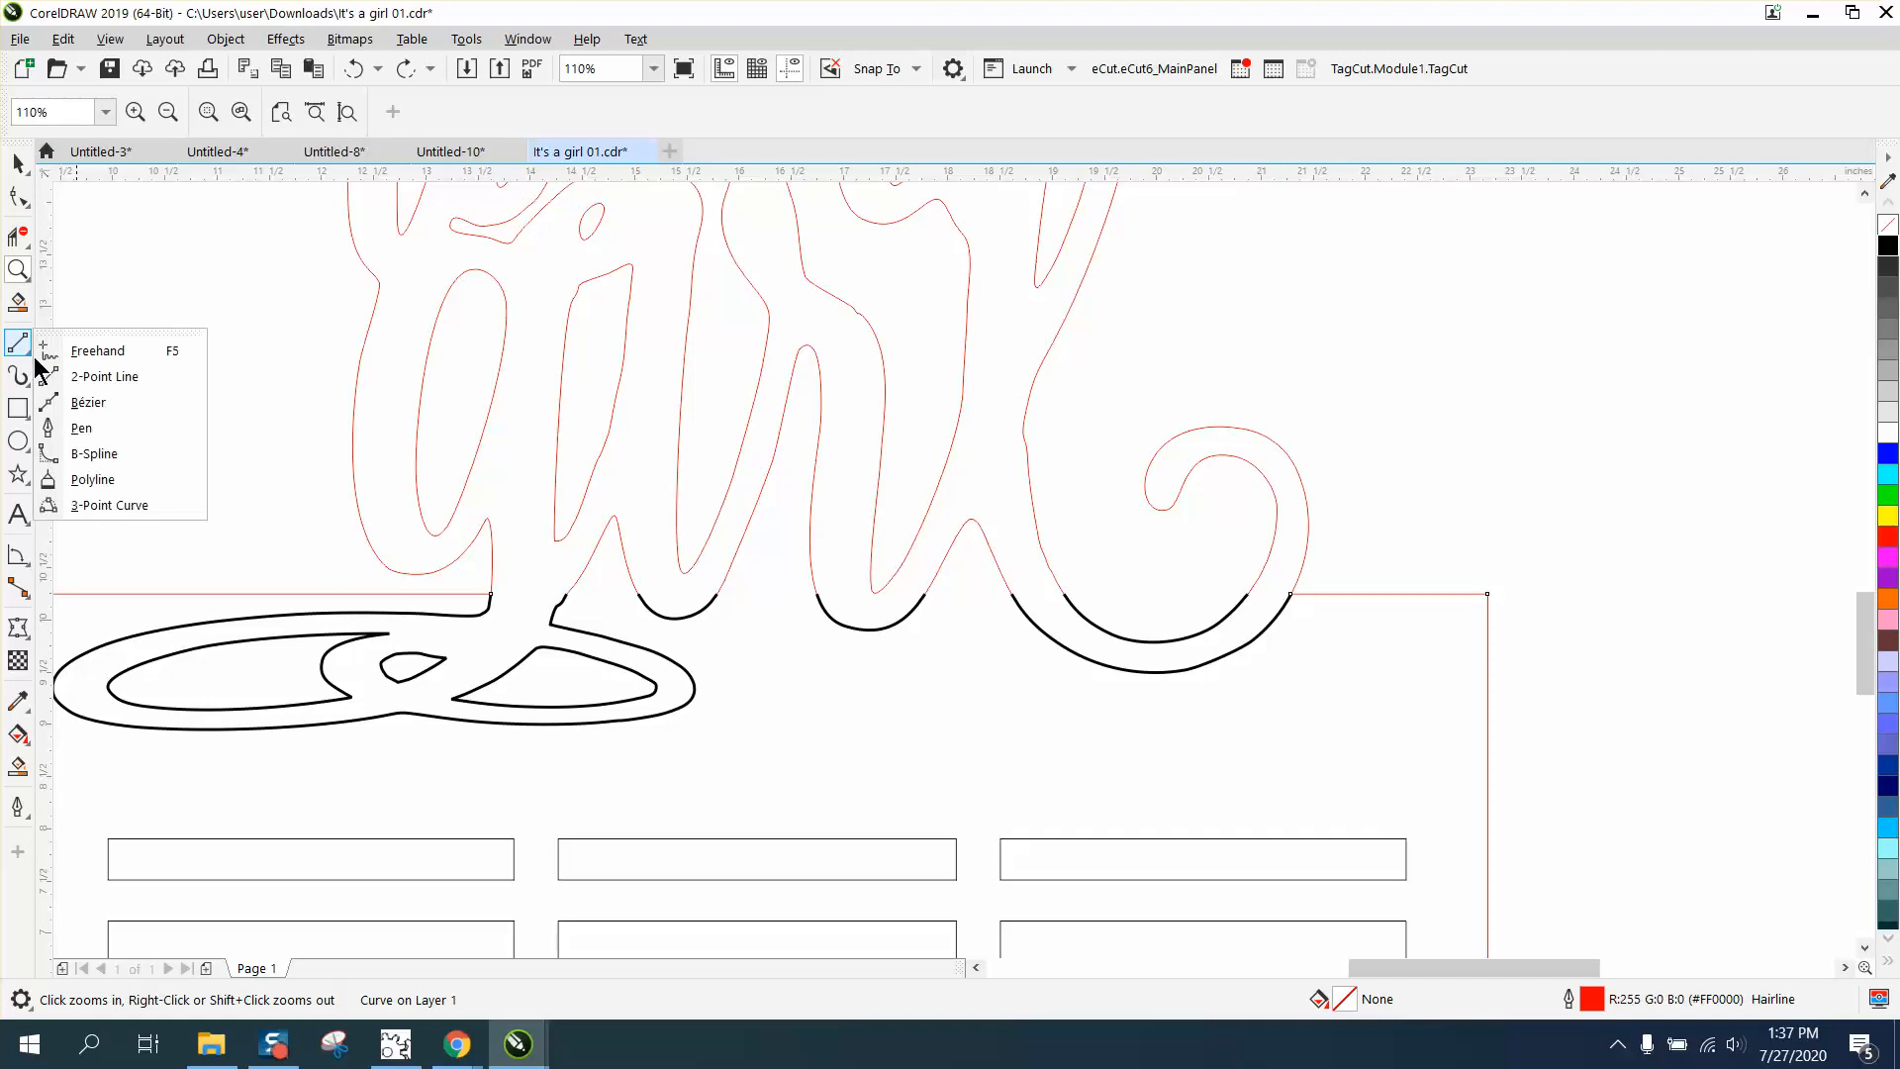
{"action": "left_click", "coordinate": [89, 376]}
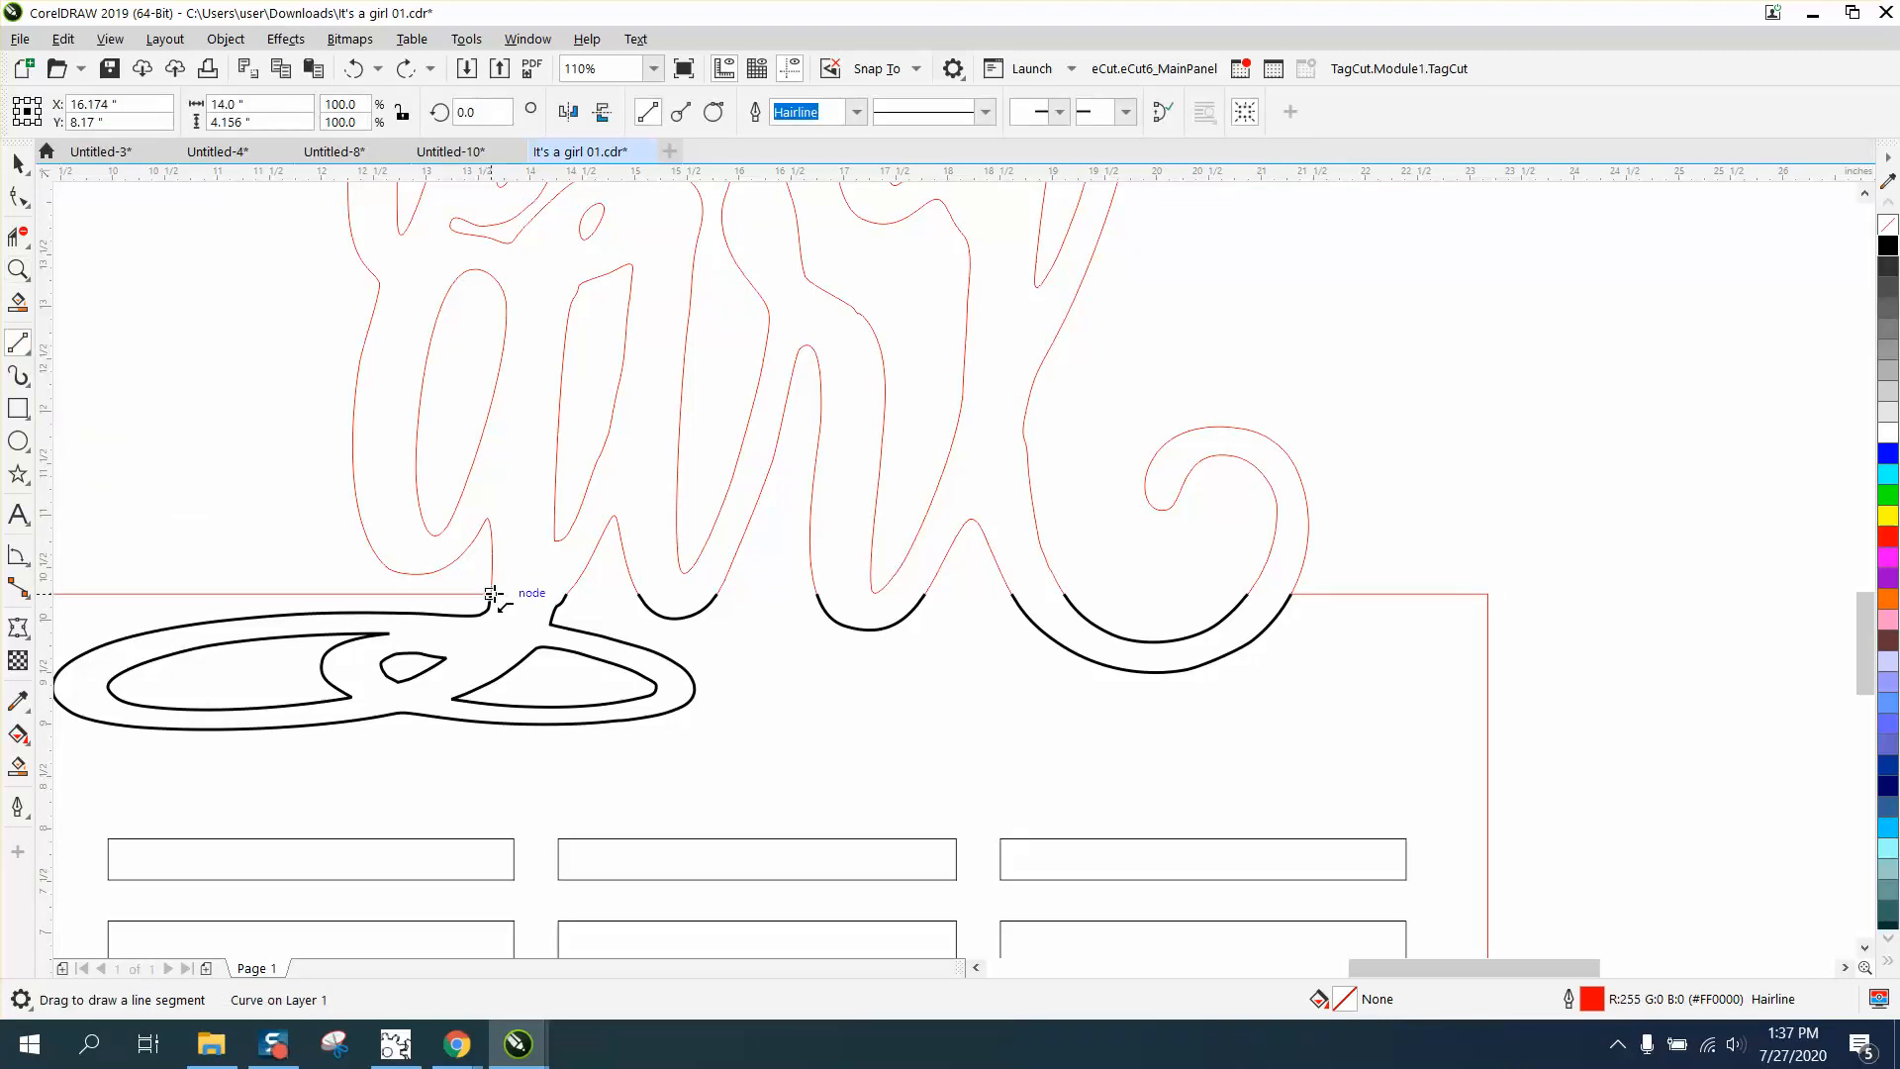
{"action": "left_click_drag", "start_coordinate": [492, 594], "coordinate": [1288, 603]}
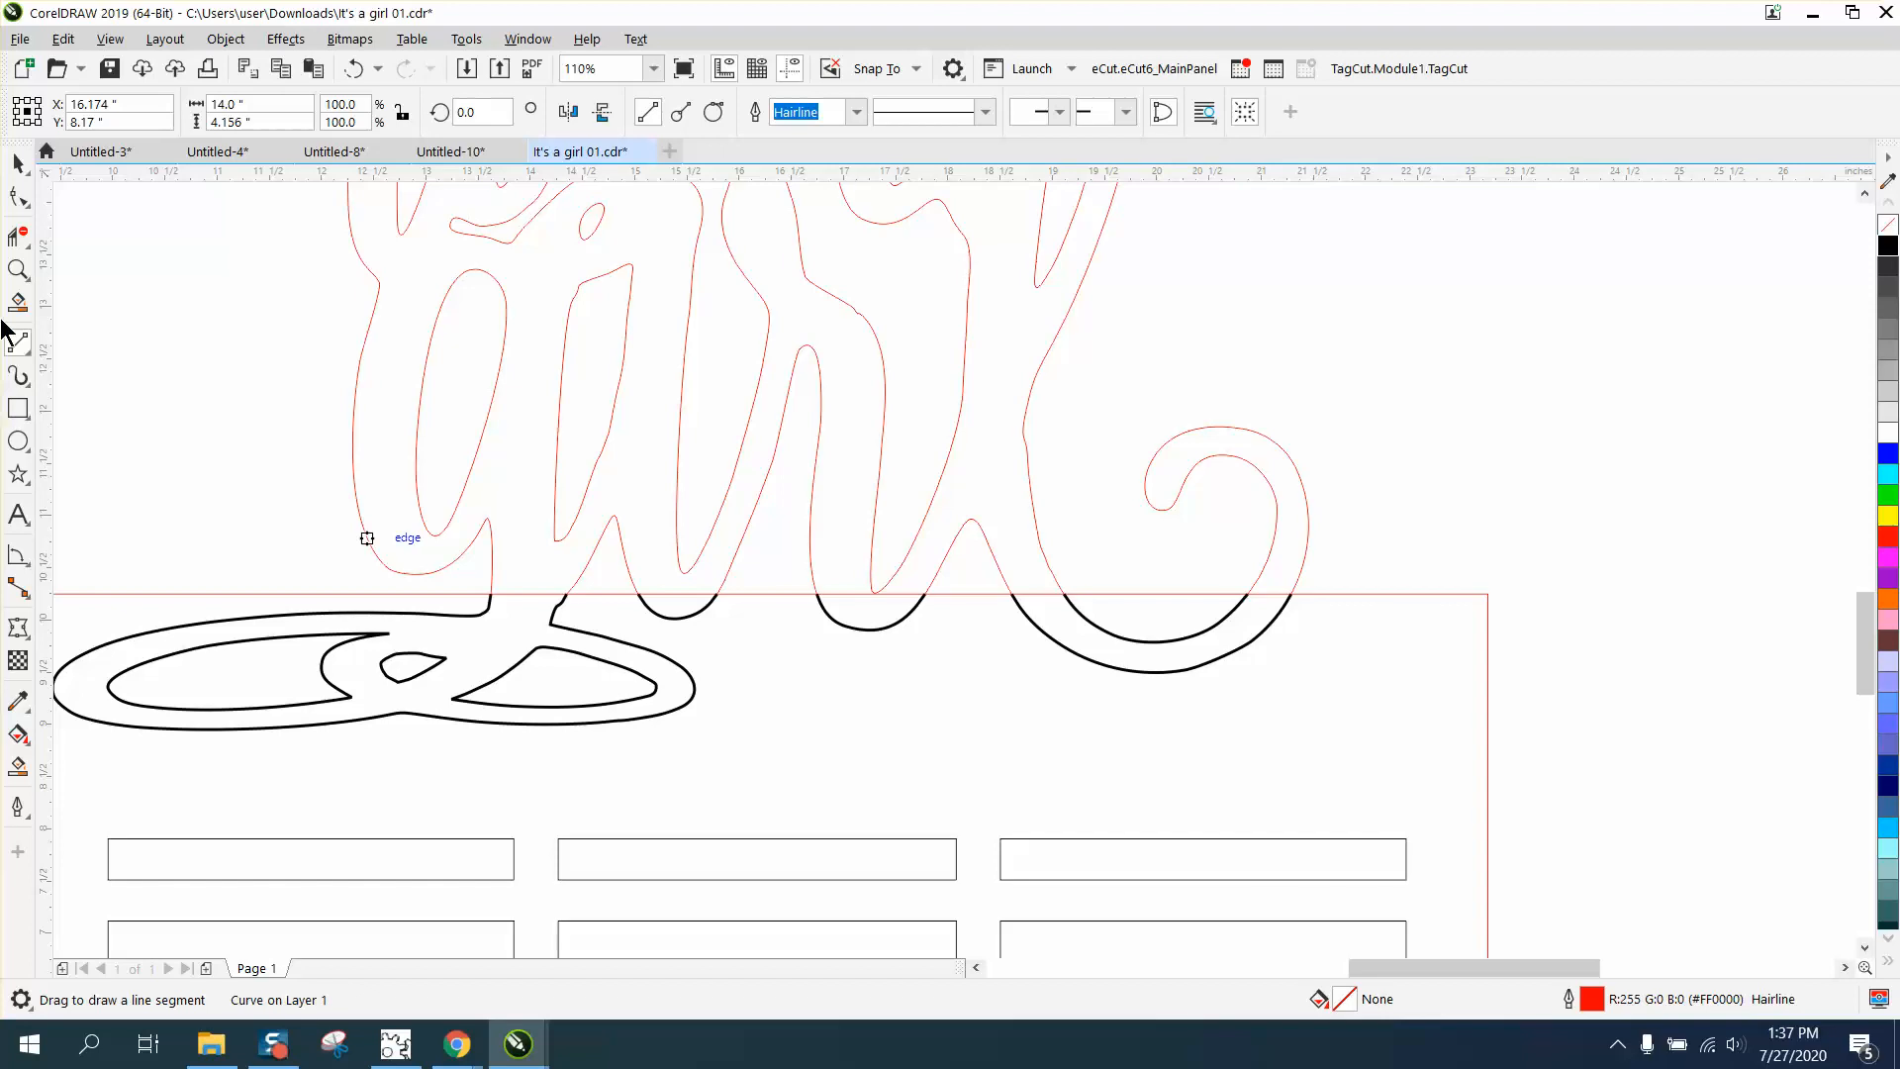
- Delete the base's top edge segments crossing the letter strokes, the flourish's neck and the inside of the final curl
{"action": "left_click", "coordinate": [17, 237]}
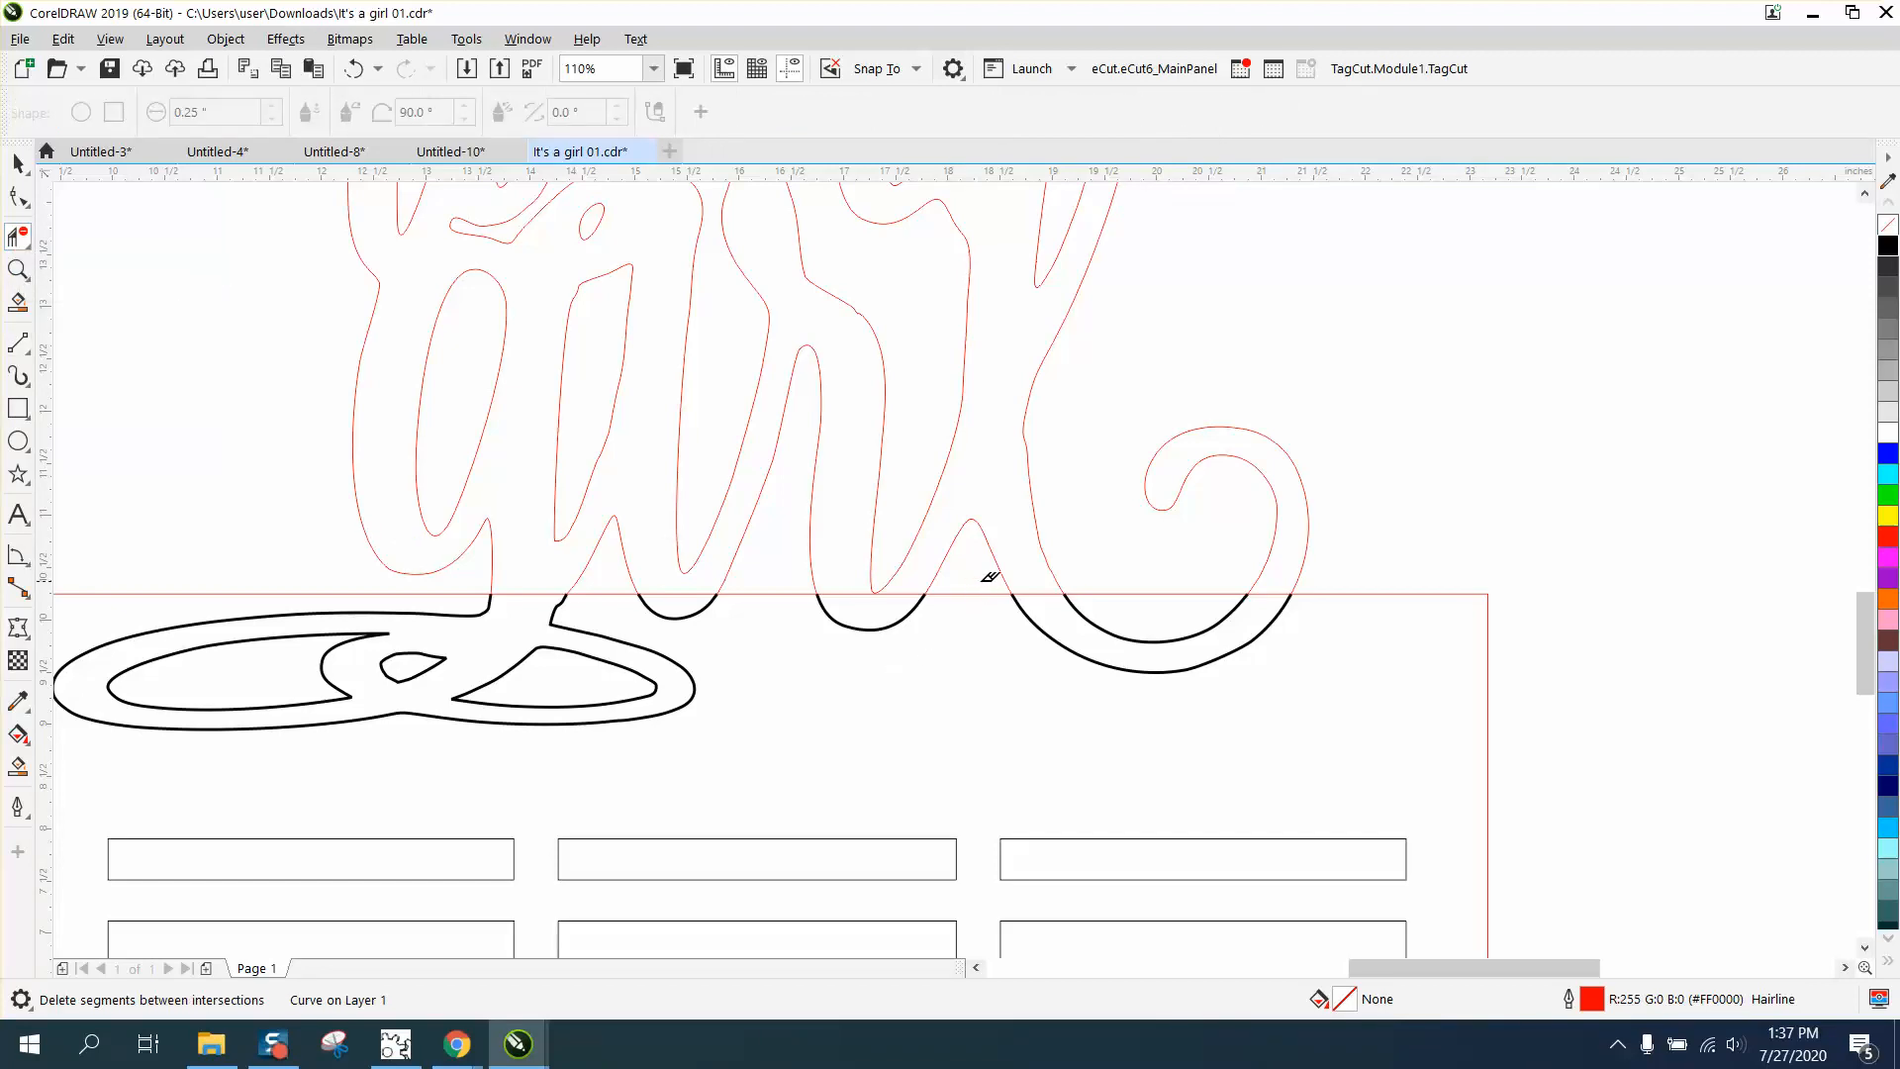
{"action": "left_click", "coordinate": [1047, 593]}
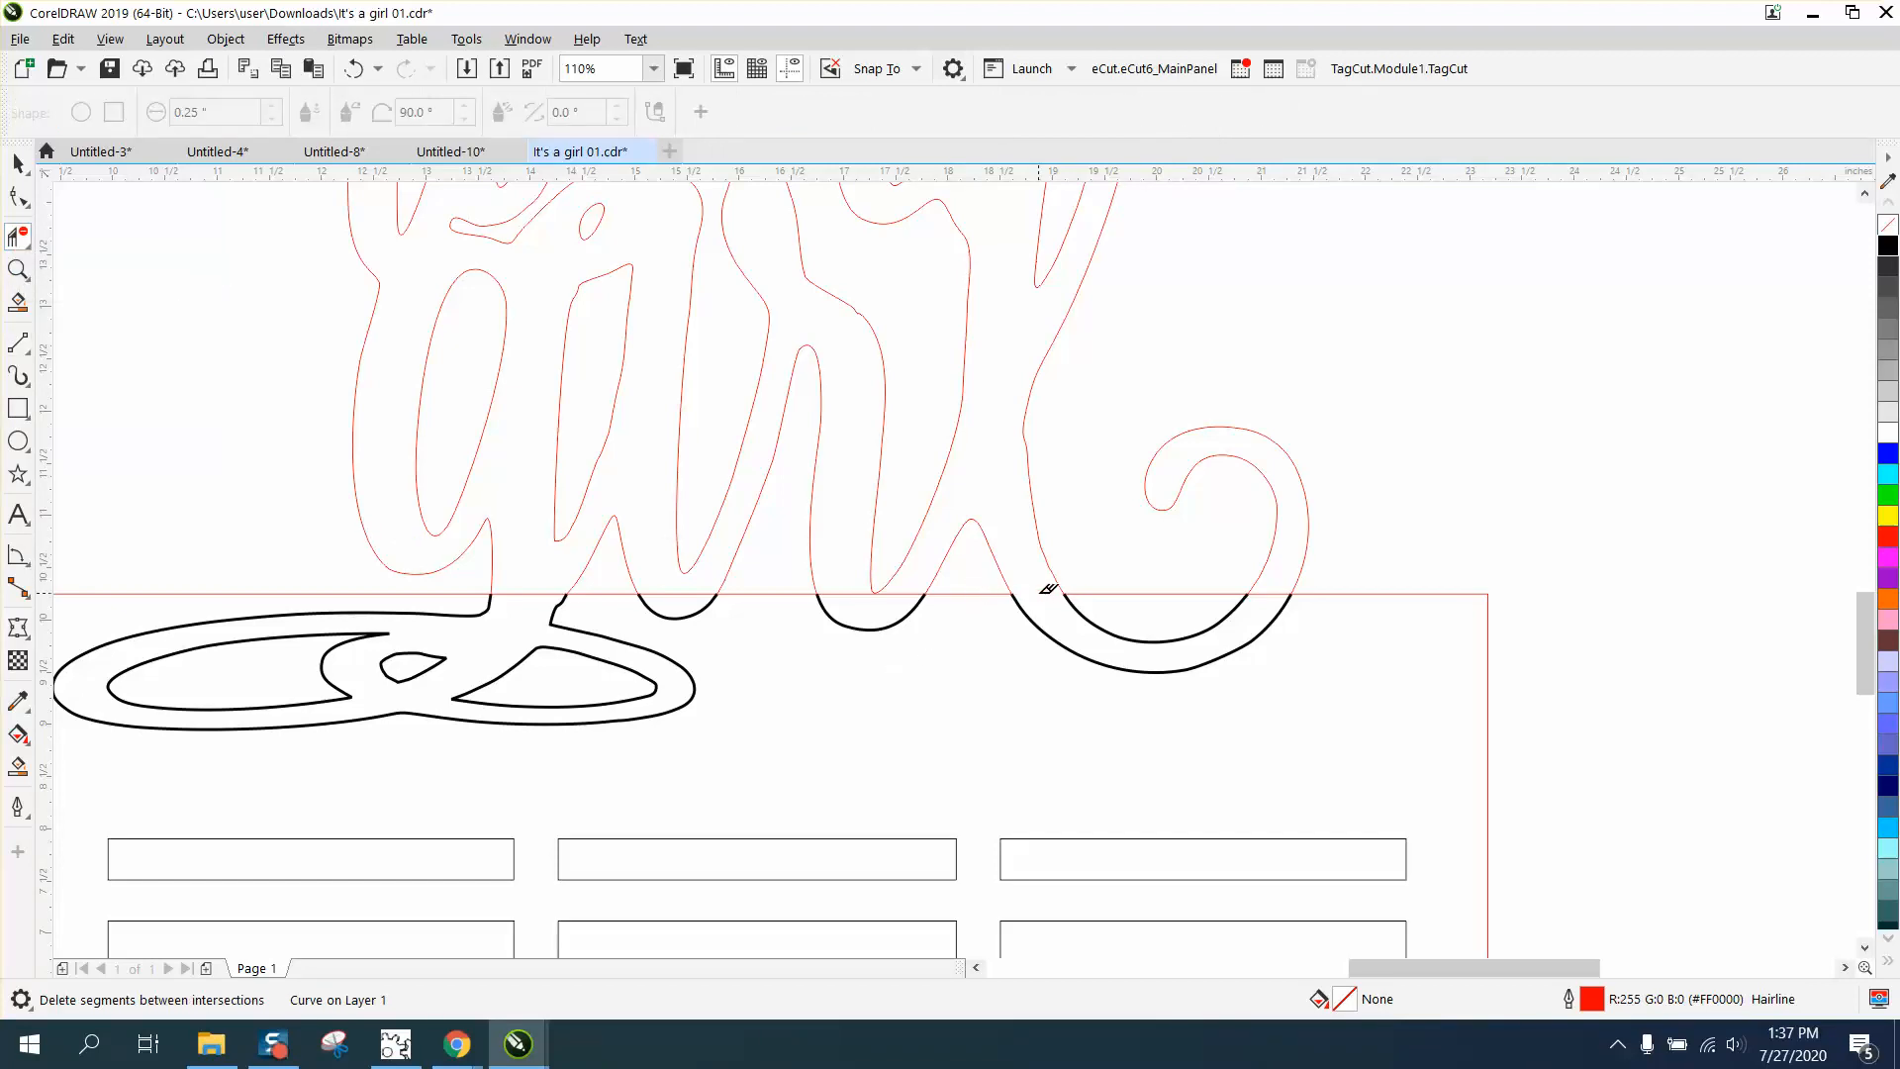
{"action": "left_click", "coordinate": [915, 594]}
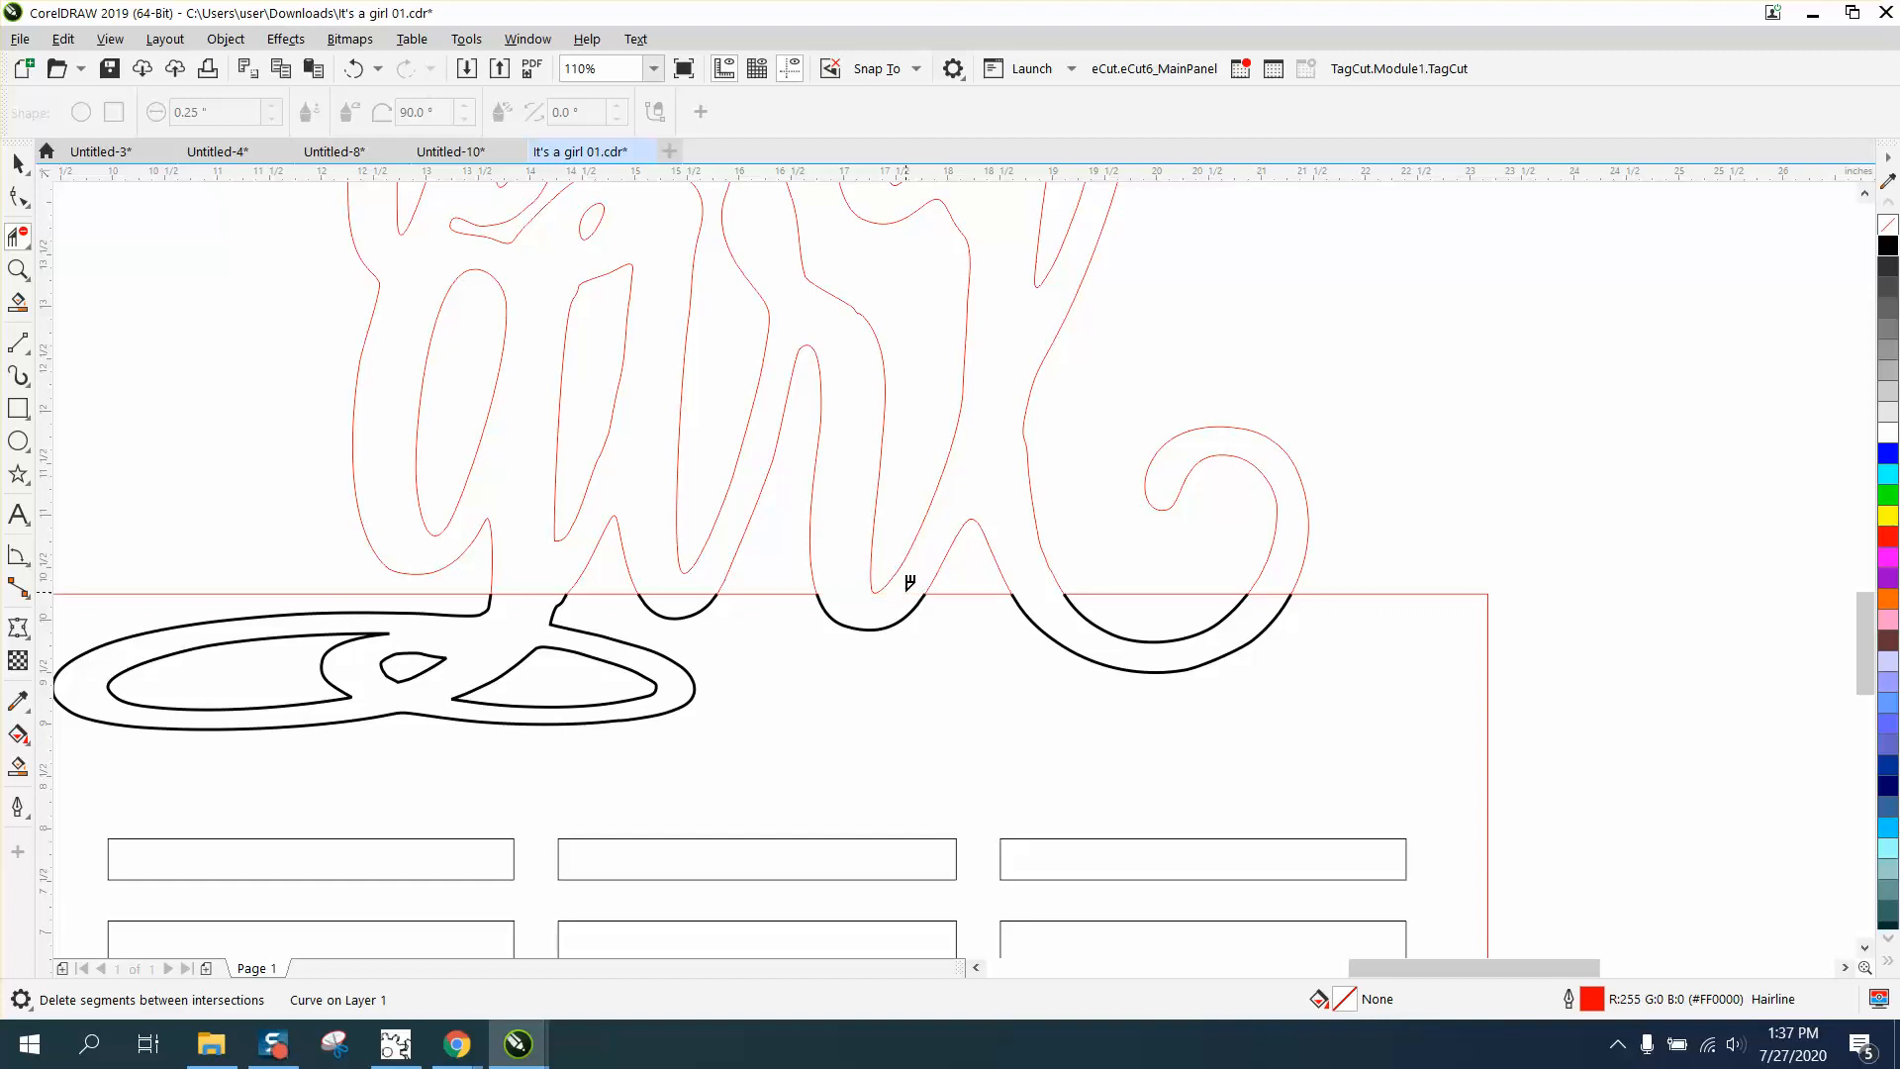
{"action": "left_click", "coordinate": [694, 587]}
{"action": "left_click", "coordinate": [544, 590]}
{"action": "left_click", "coordinate": [1166, 592]}
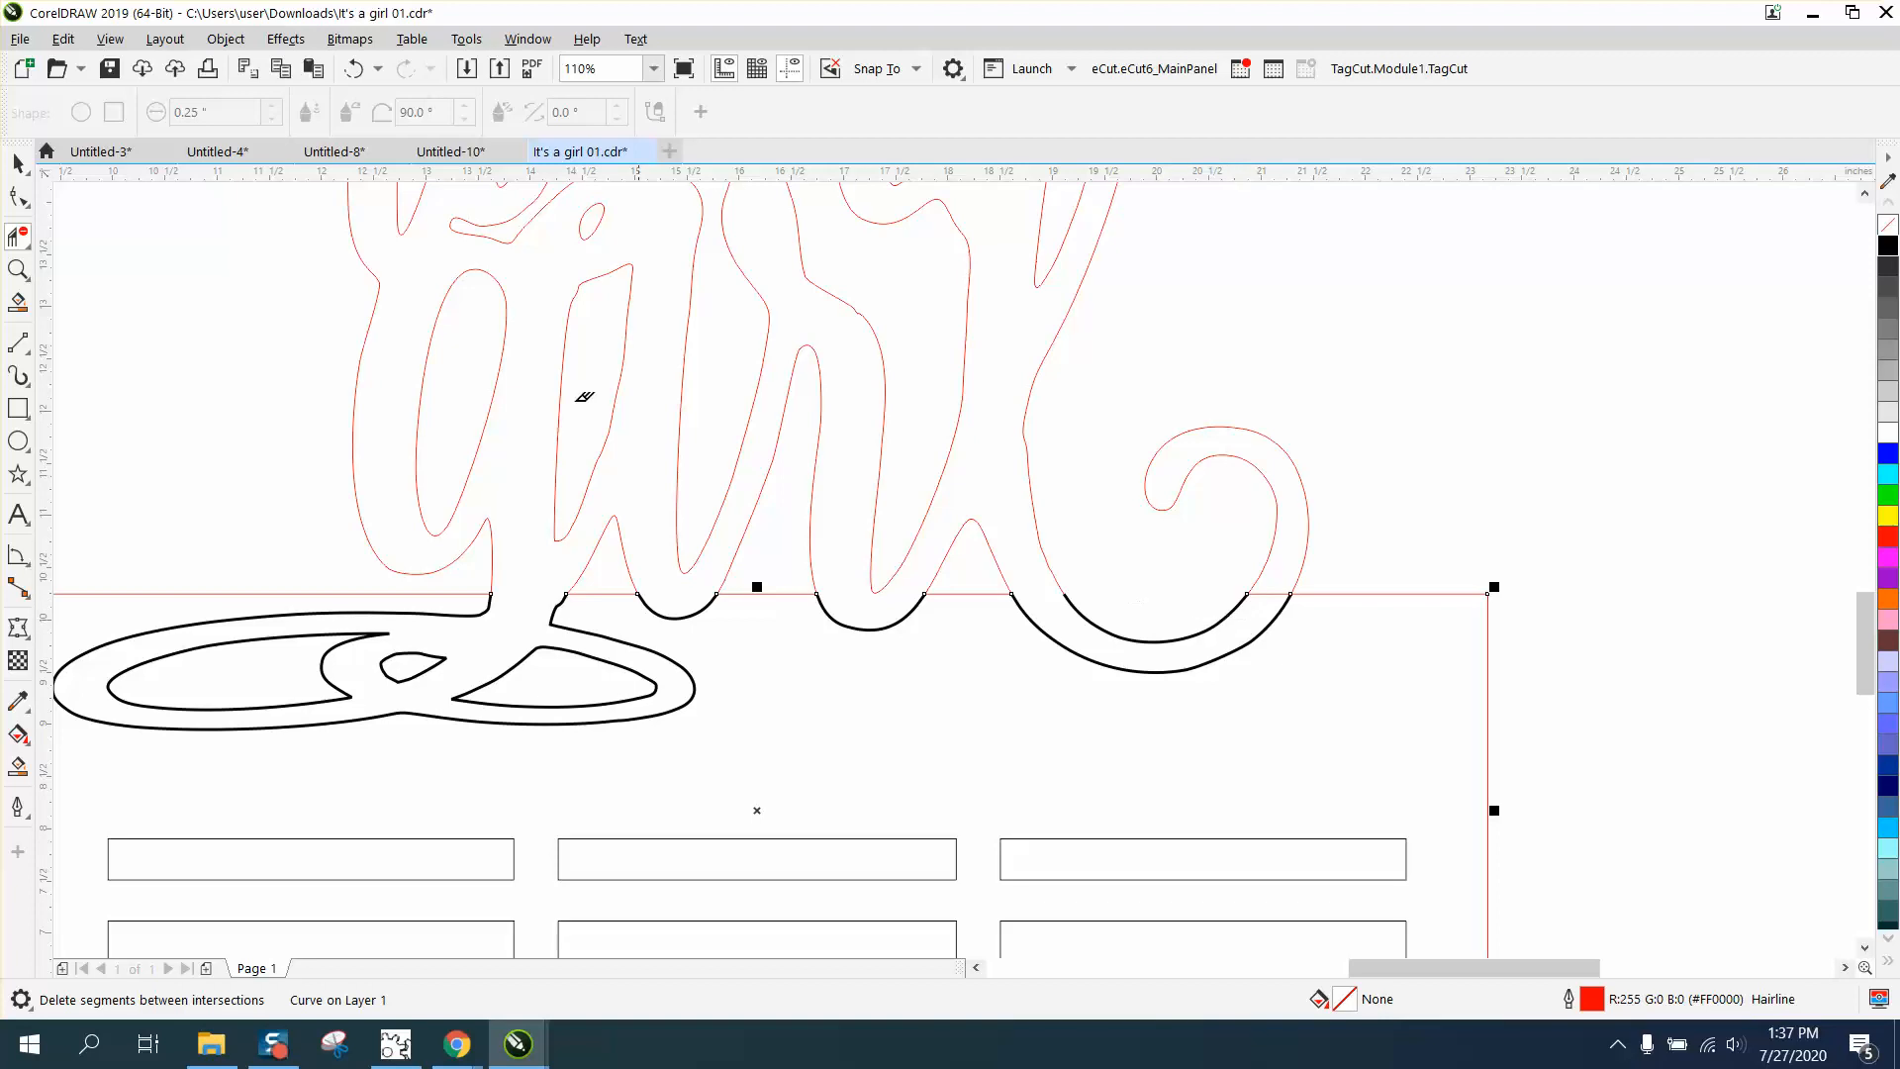
- Break apart the black lower piece of the final curl into its inner and outer arcs
{"action": "left_click", "coordinate": [18, 163]}
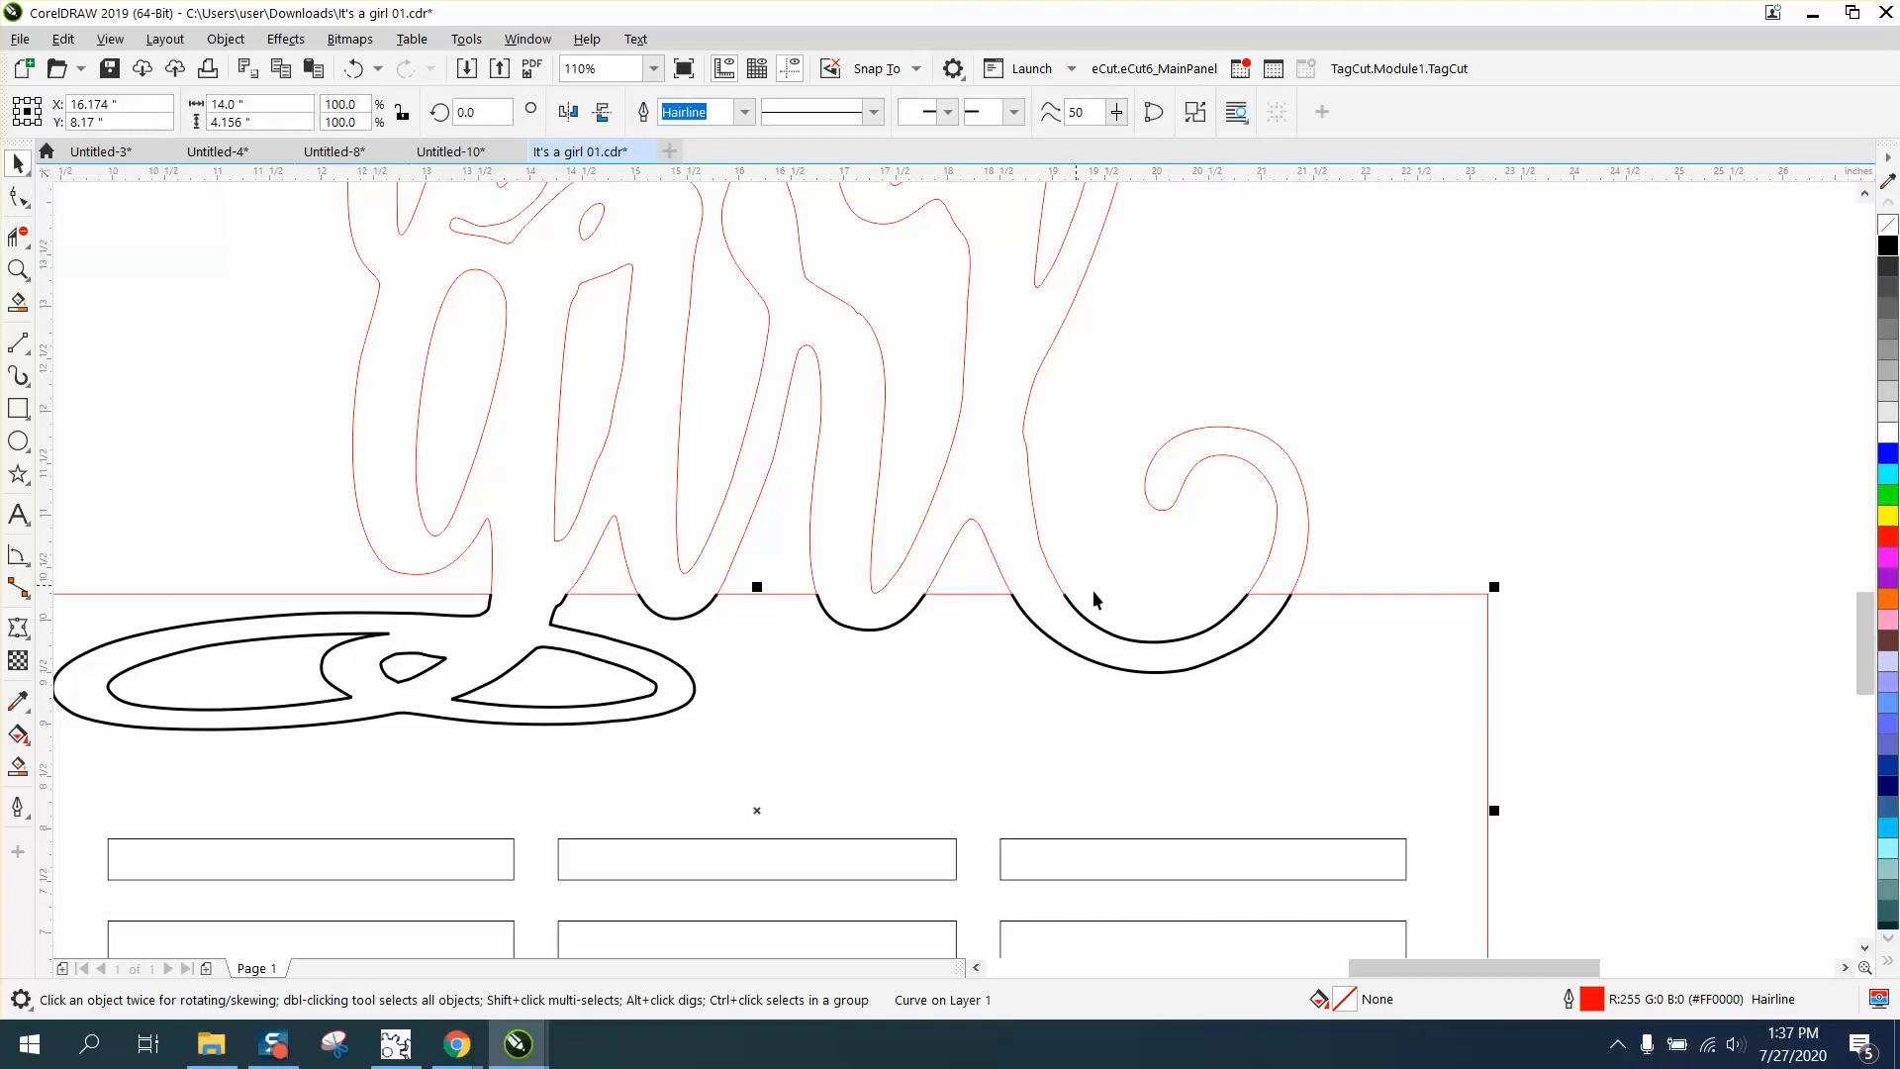
{"action": "left_click", "coordinate": [1153, 648]}
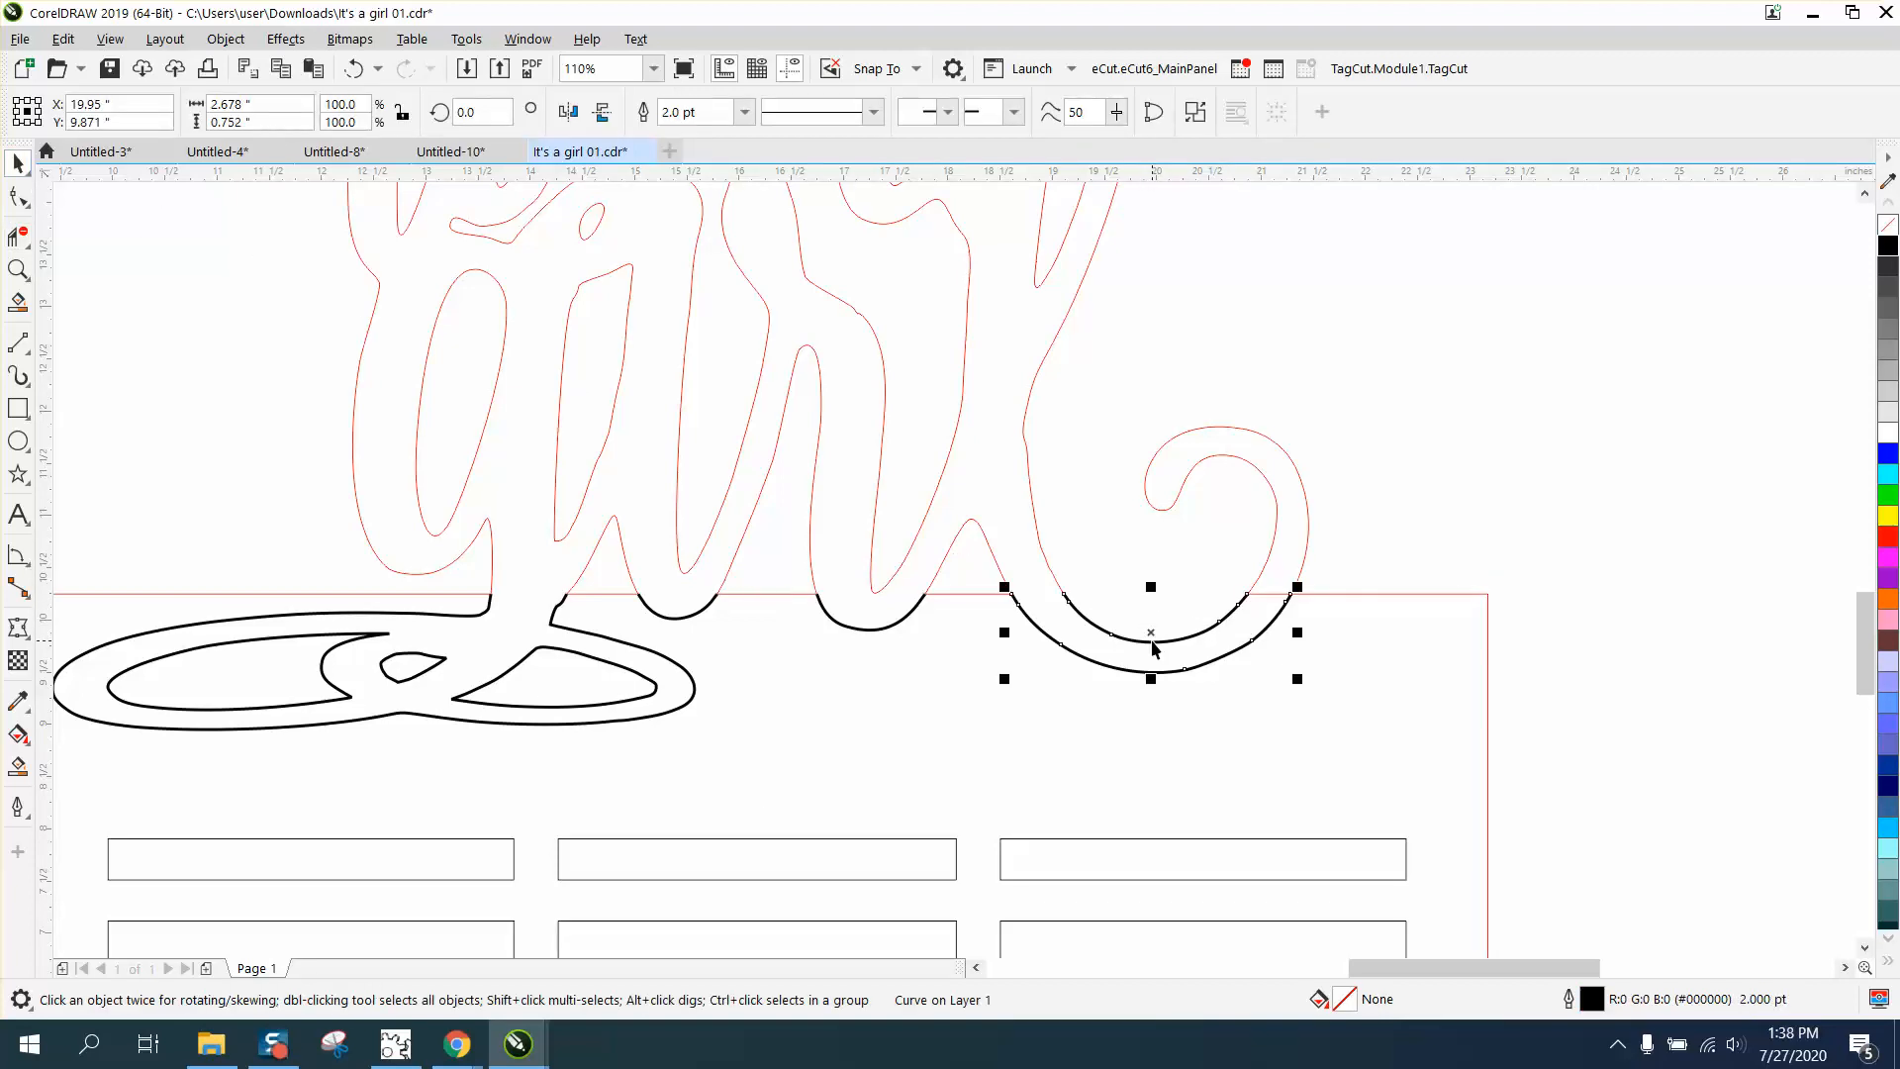
{"action": "left_click", "coordinate": [225, 39]}
{"action": "left_click", "coordinate": [335, 574]}
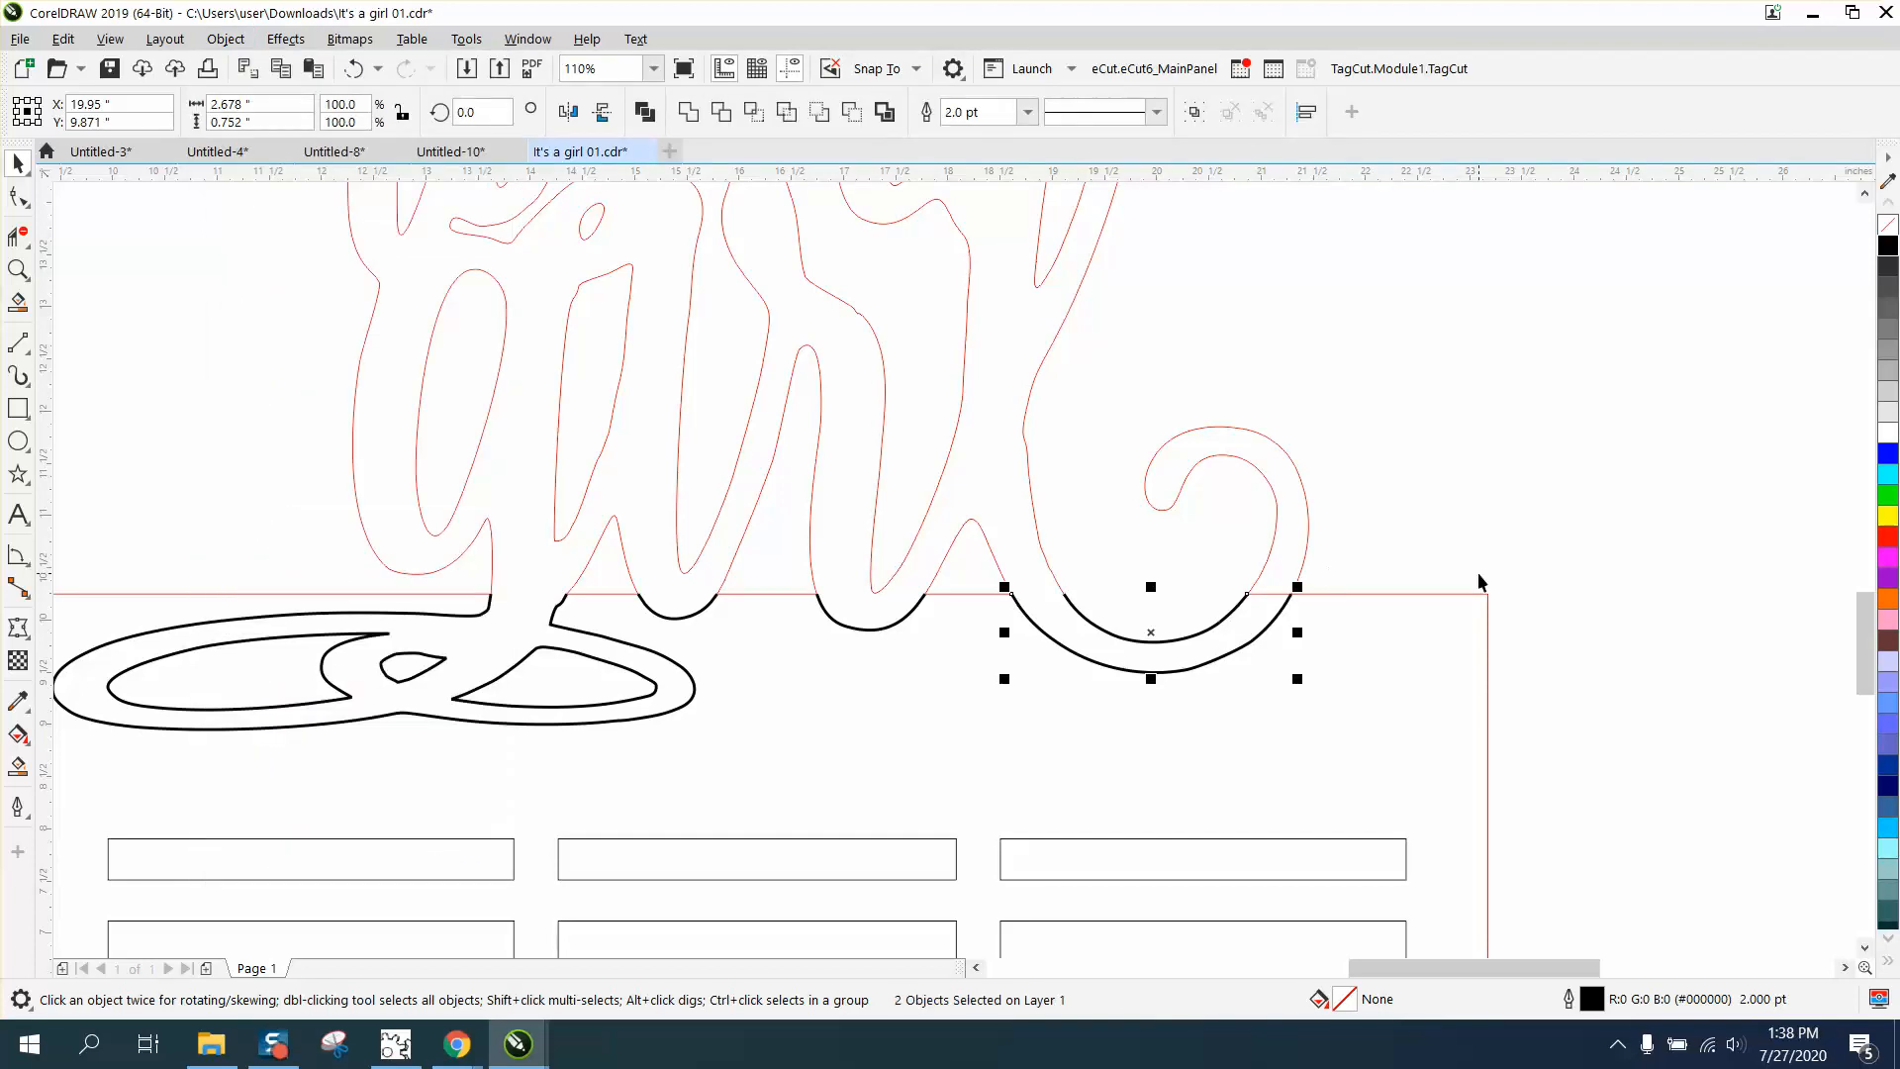
{"action": "left_click", "coordinate": [1476, 572]}
- Set the final curl's inner lower arc to a hairline outline in red from the RGB palette
{"action": "left_click", "coordinate": [1233, 619]}
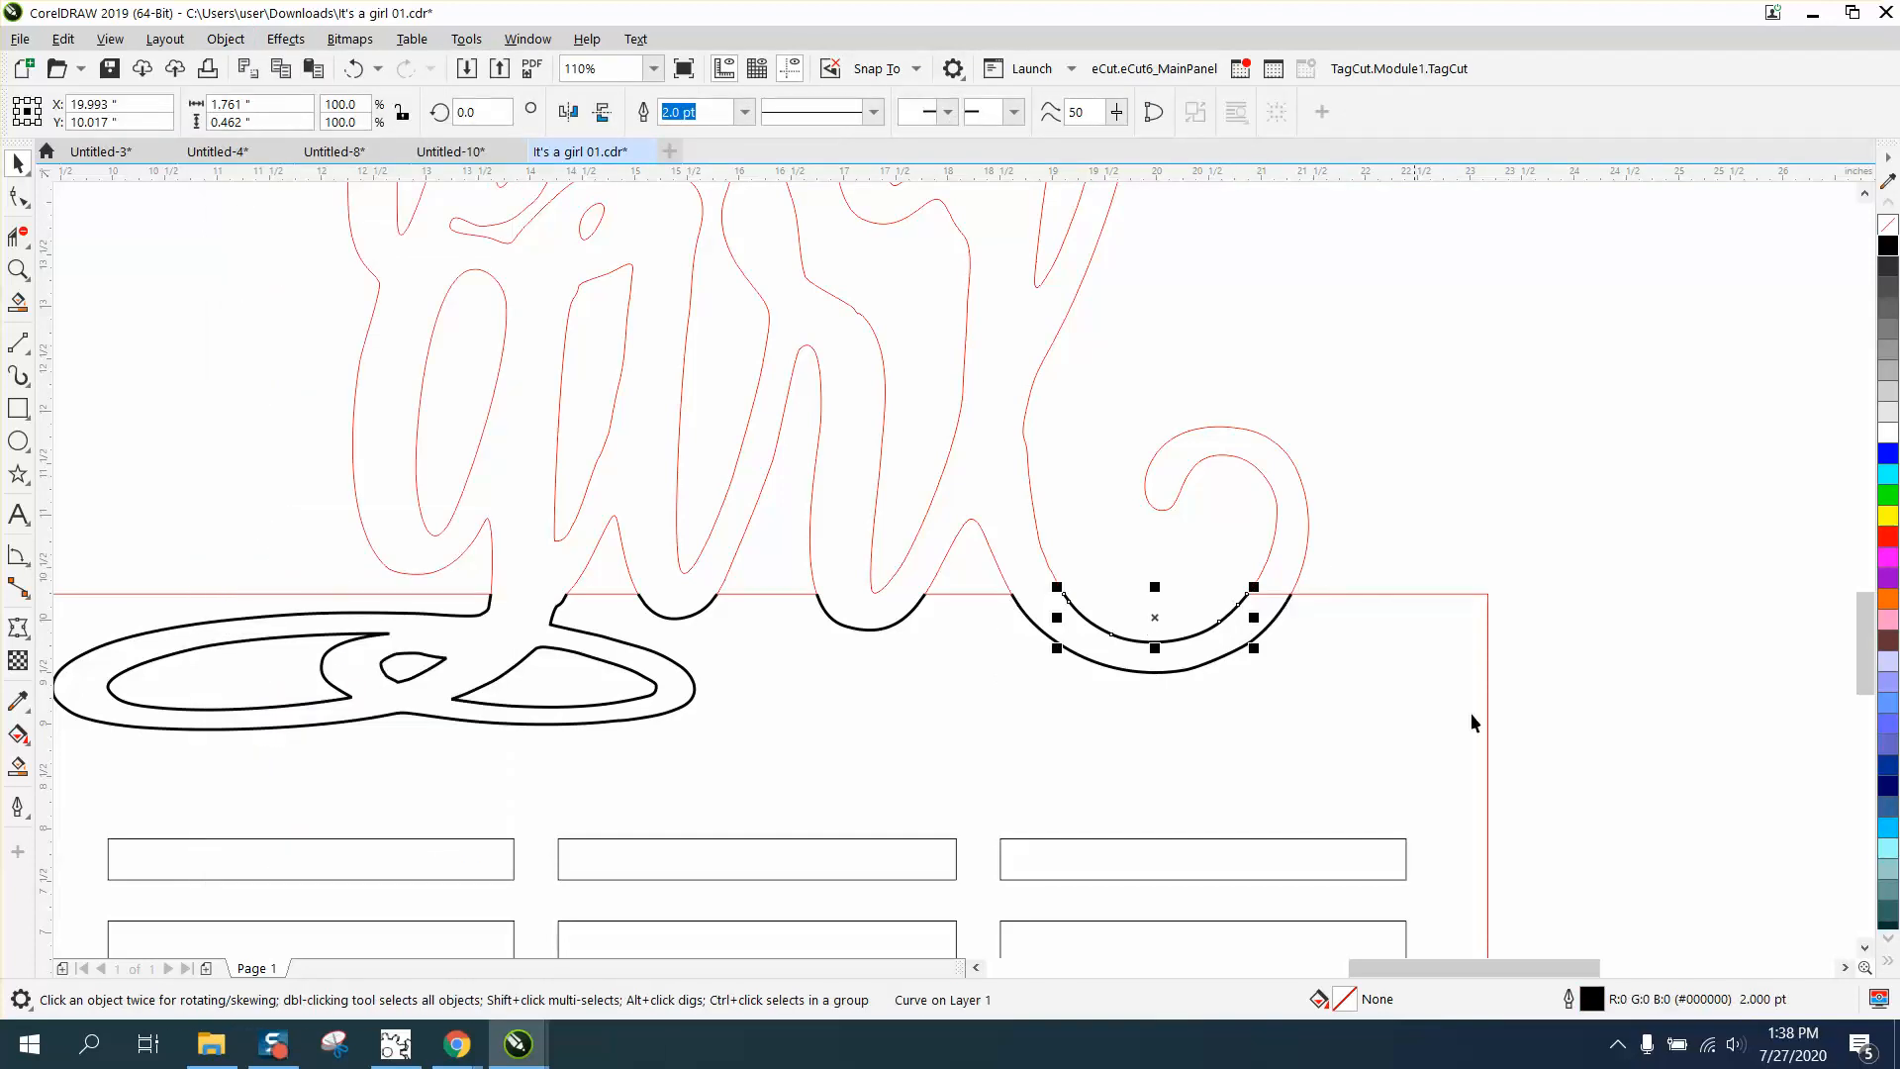
{"action": "double_click", "coordinate": [1593, 1001]}
{"action": "left_click", "coordinate": [798, 436]}
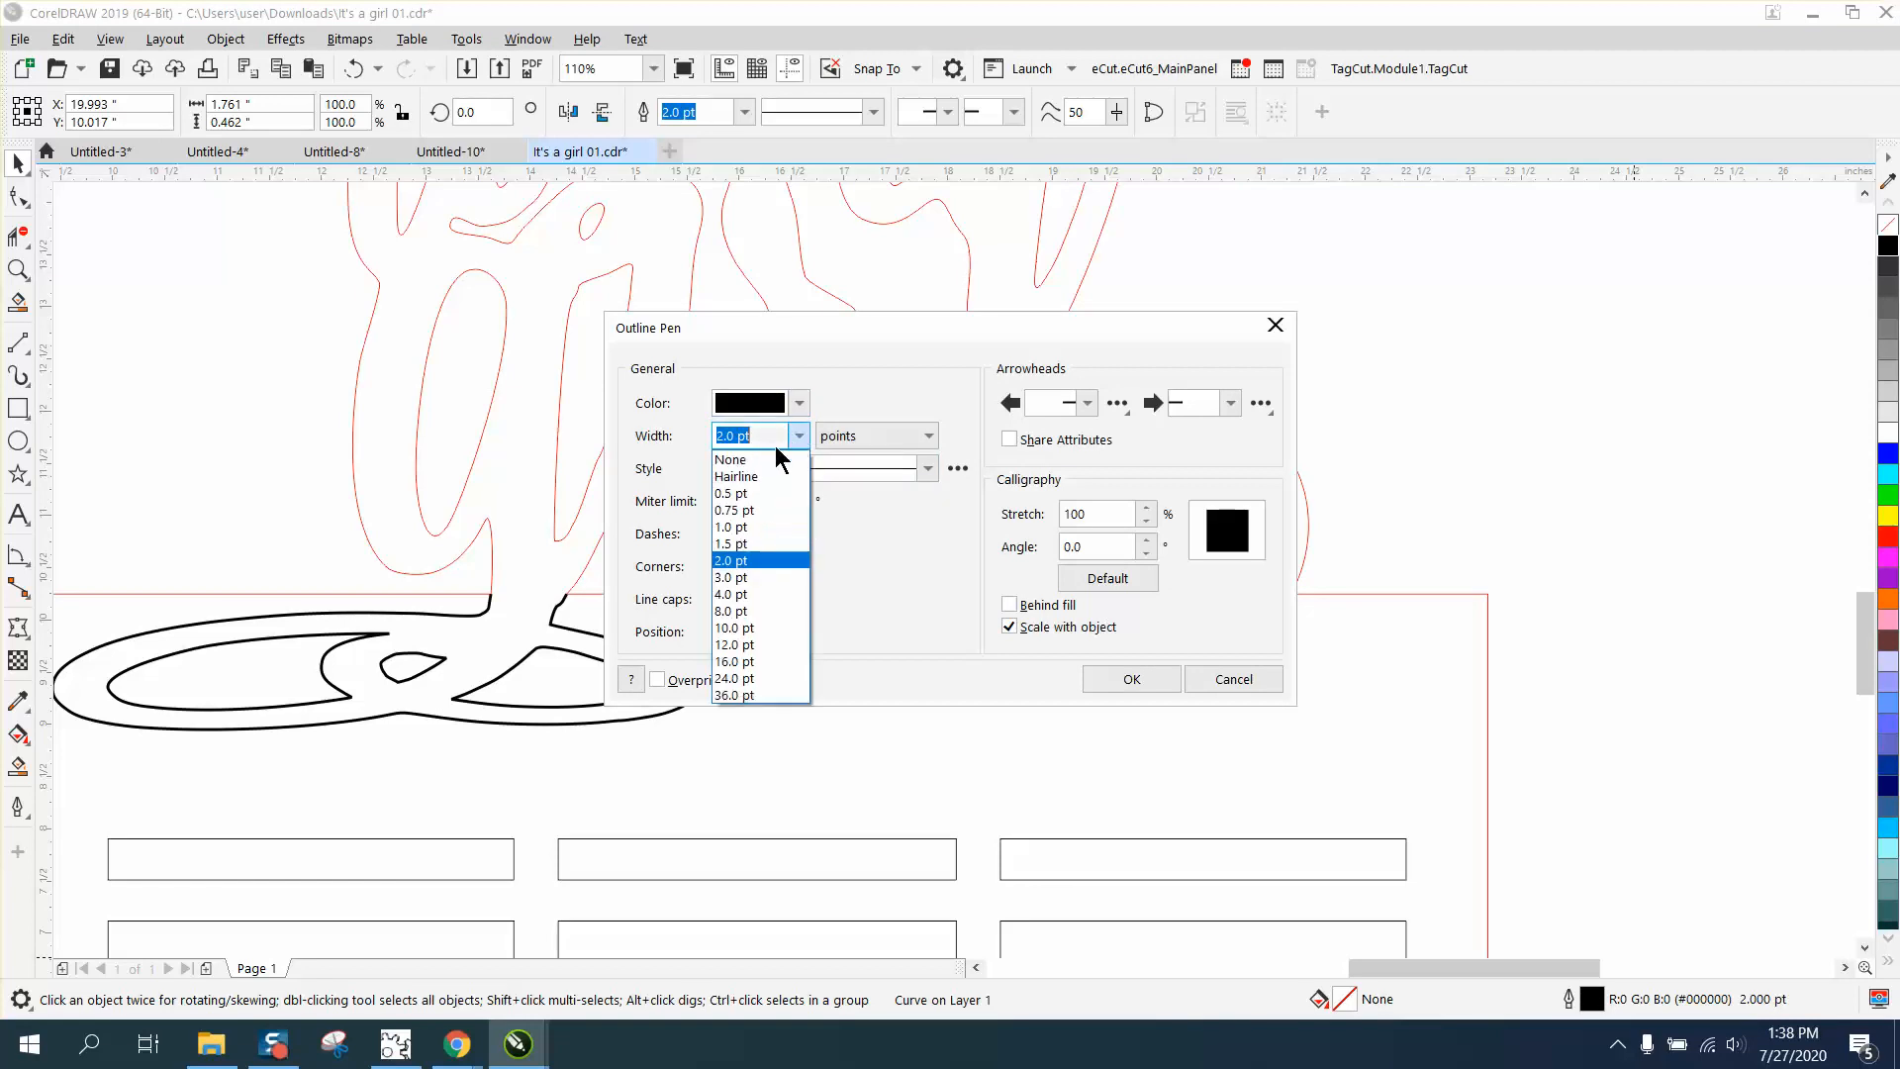
{"action": "left_click", "coordinate": [751, 479]}
{"action": "left_click", "coordinate": [799, 403]}
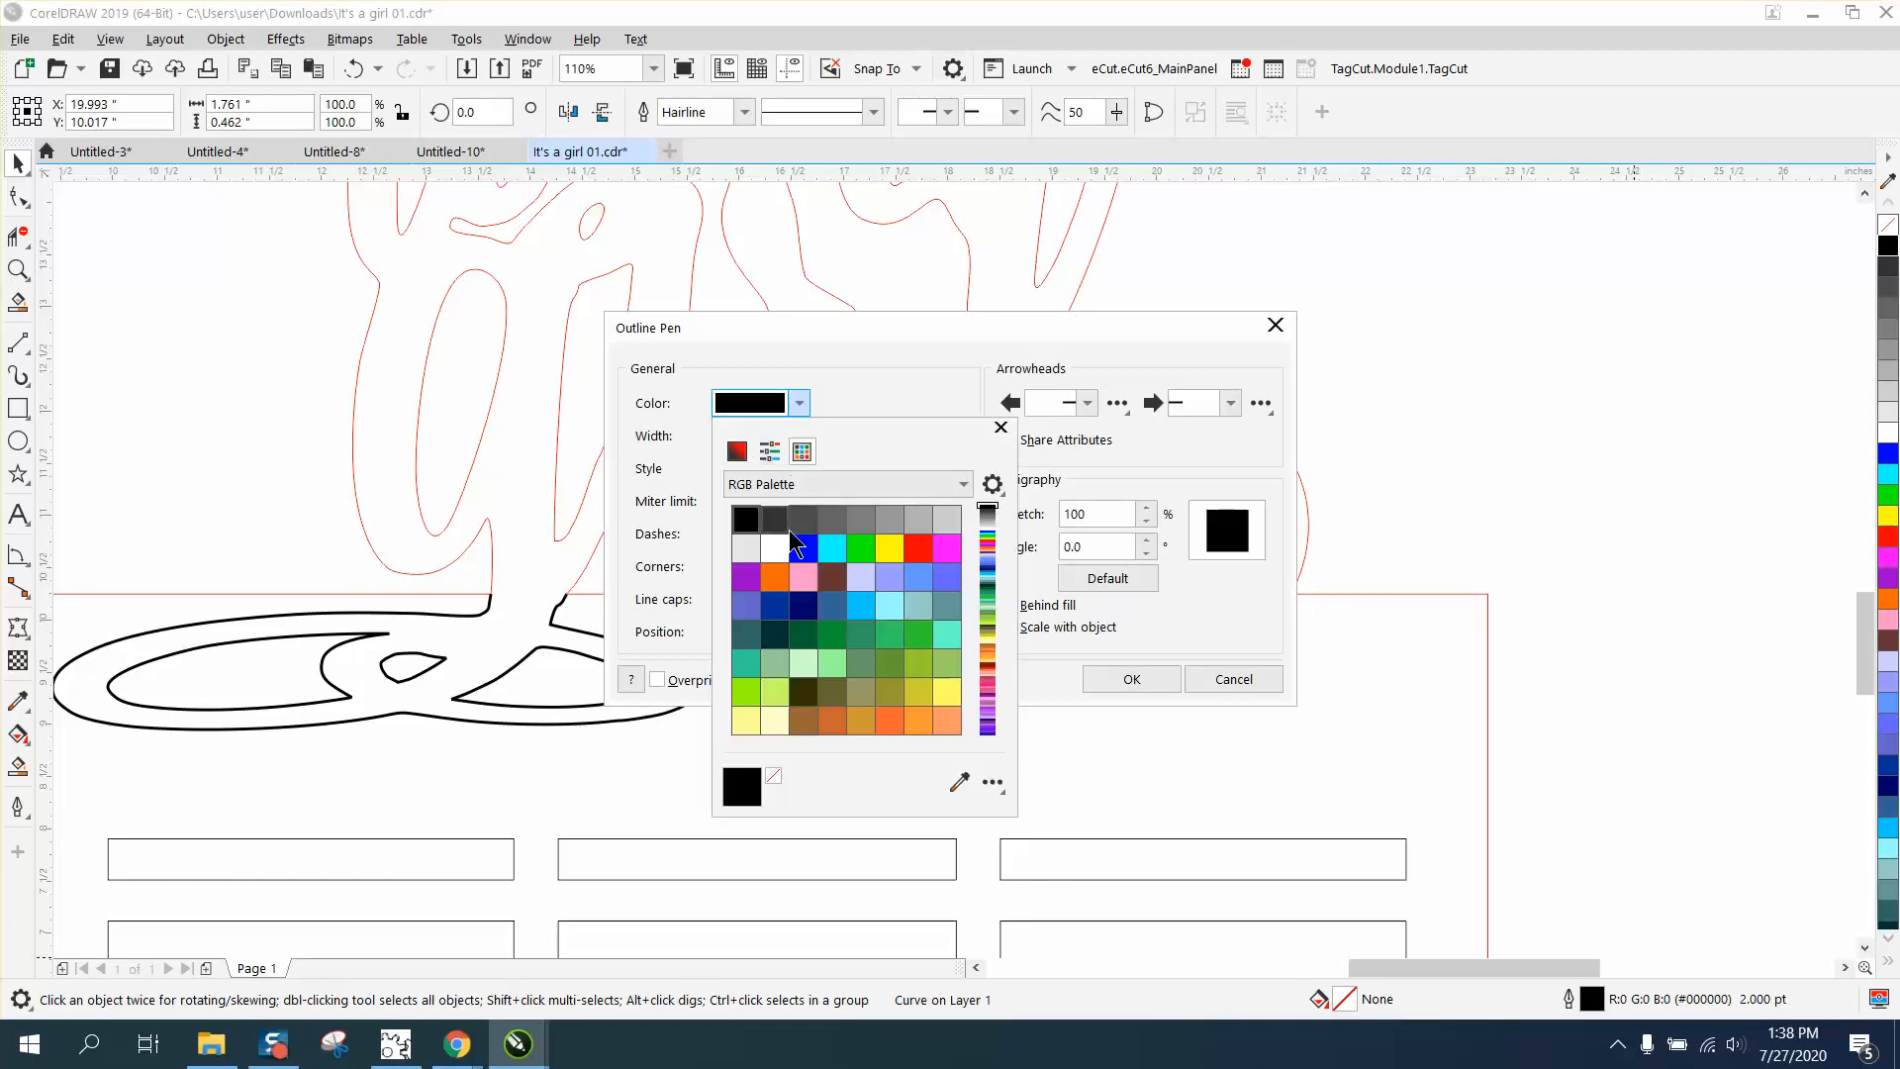
{"action": "left_click", "coordinate": [918, 547]}
{"action": "left_click", "coordinate": [1130, 683]}
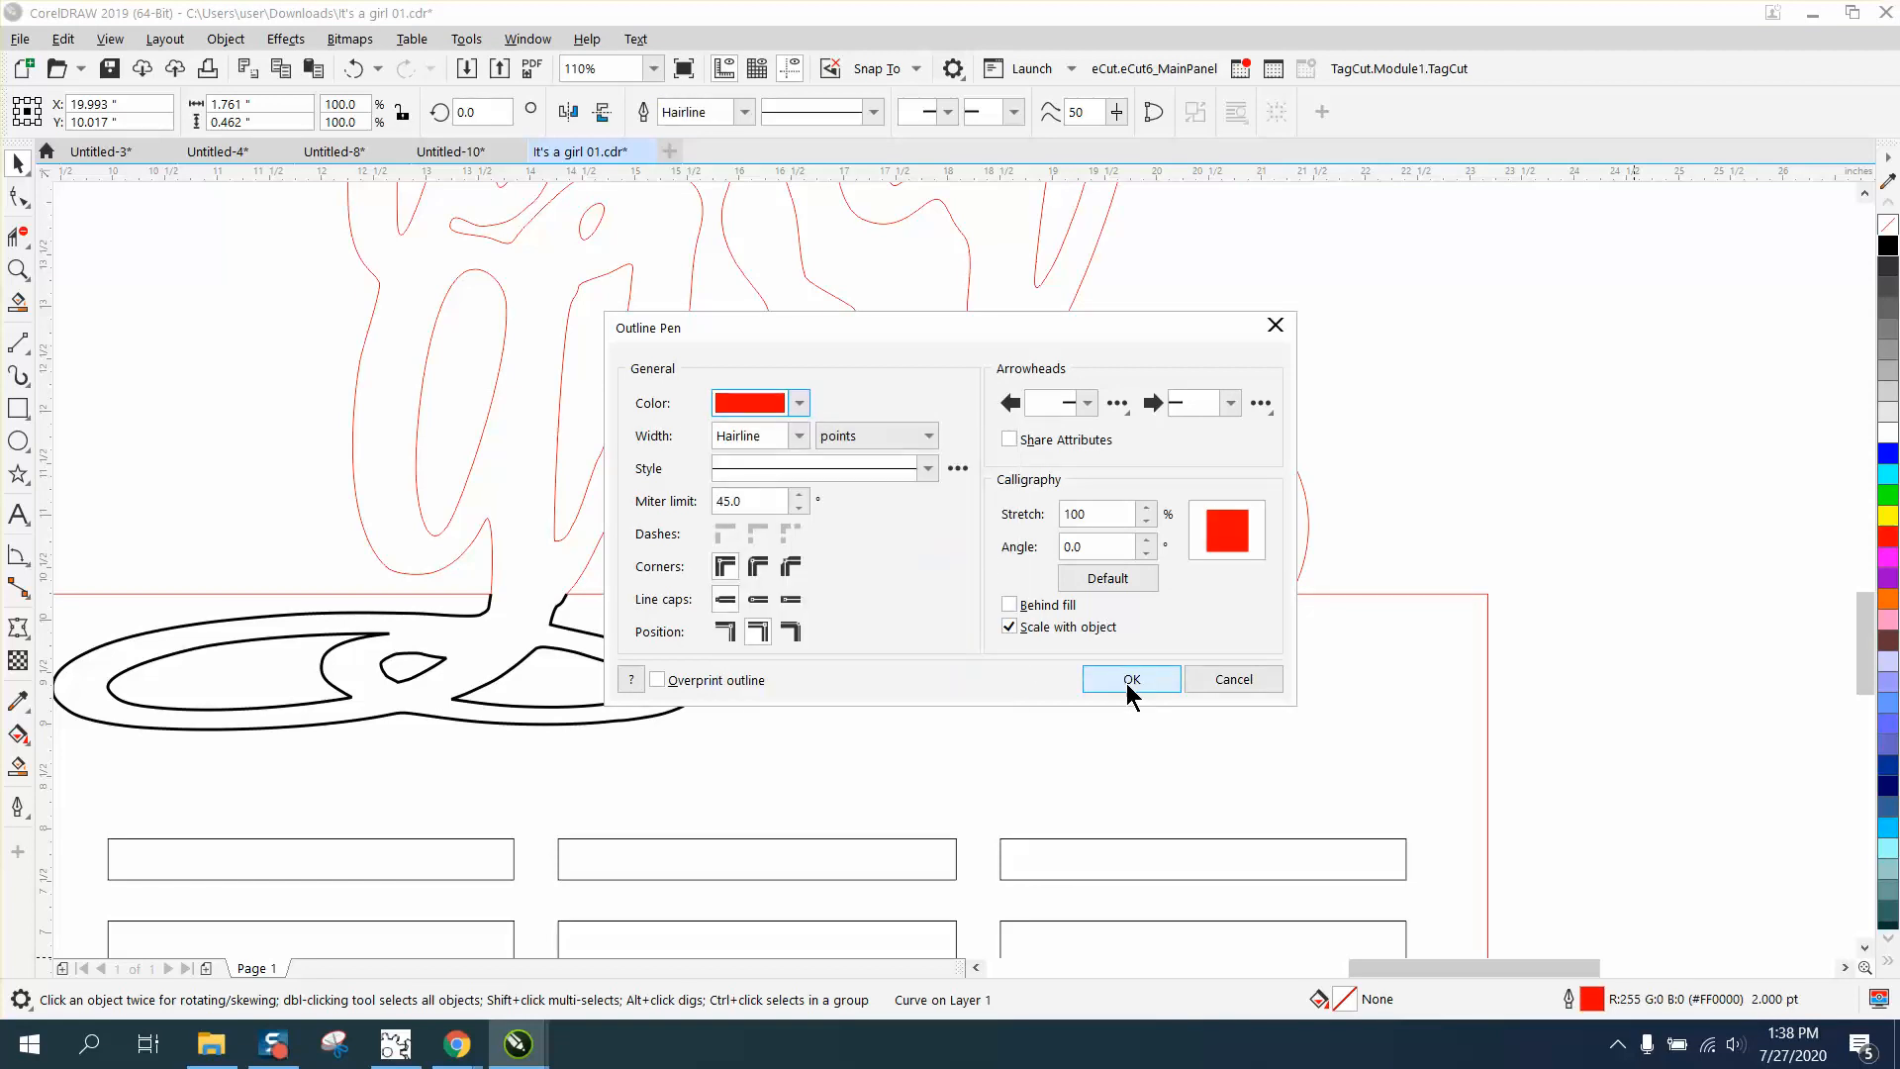
{"action": "left_click", "coordinate": [1130, 683]}
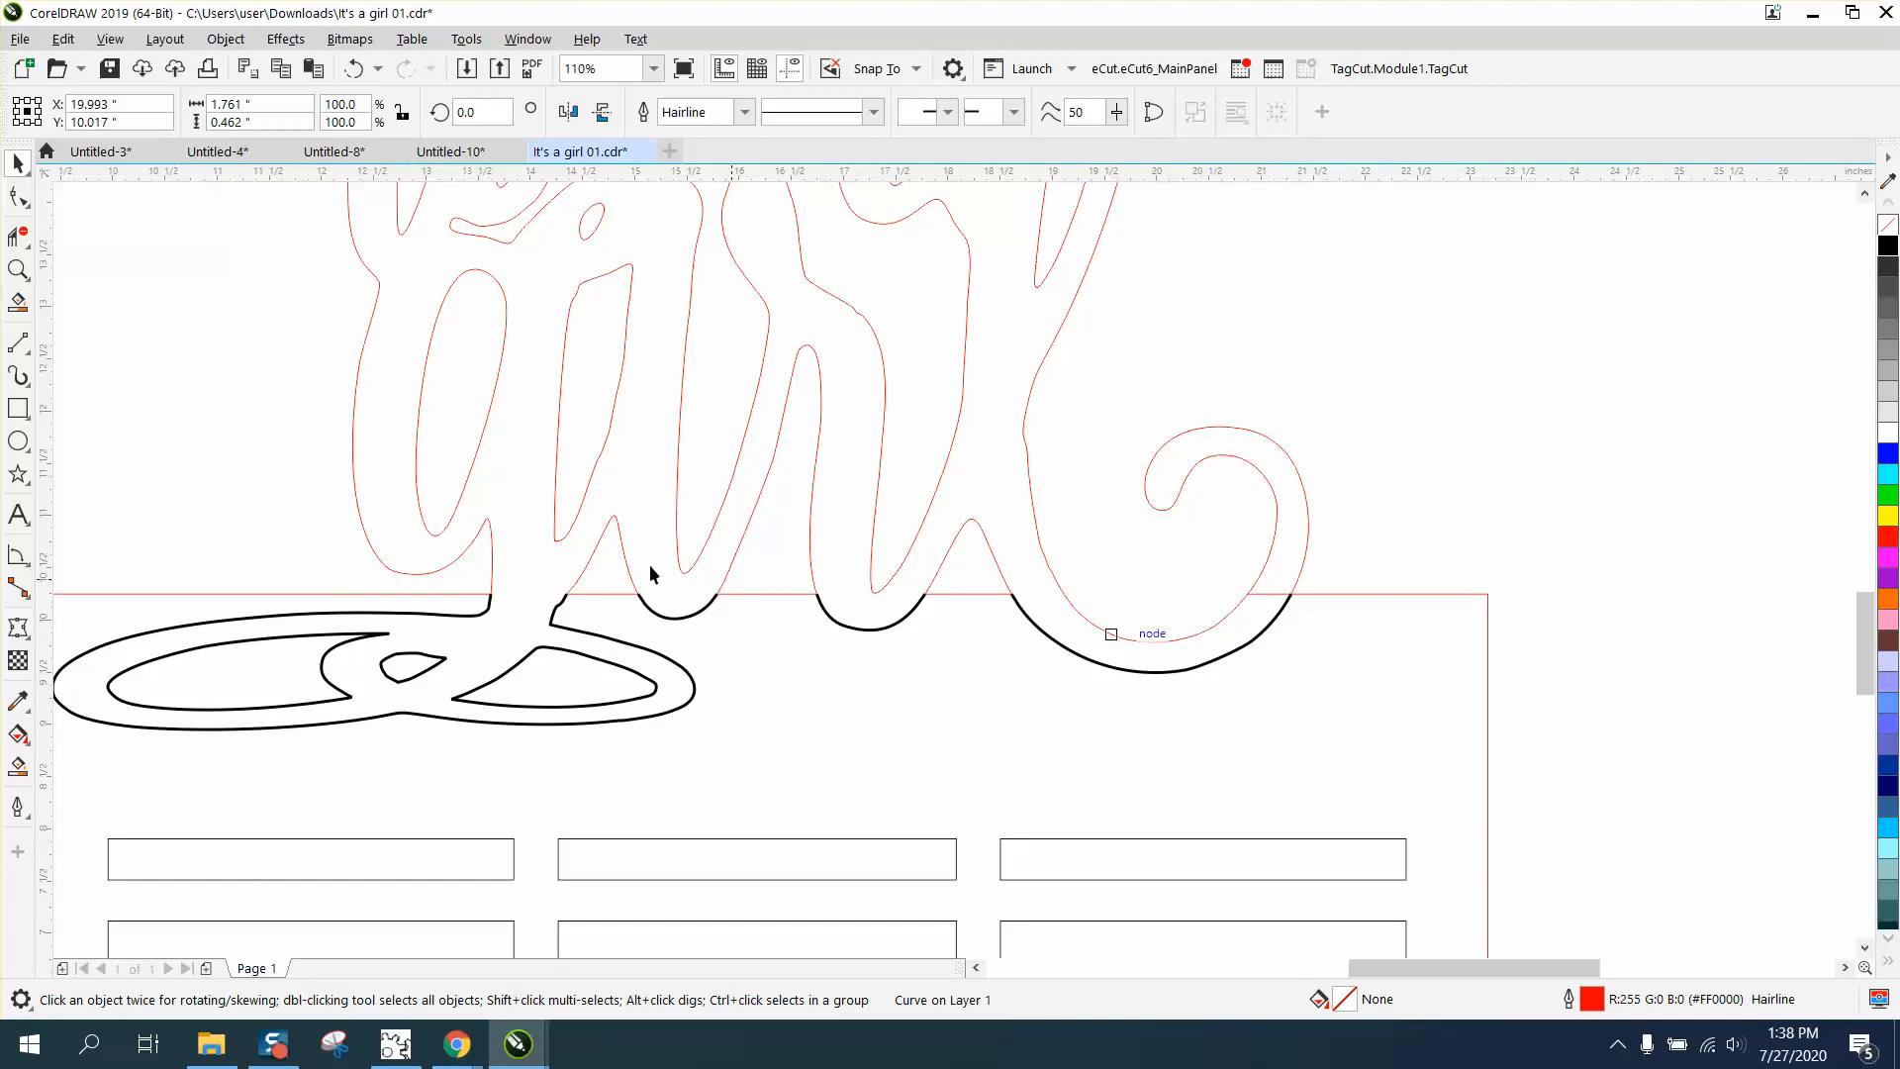
- Delete the base's top edge segment between the inner and outer arcs at the curl's outer side
{"action": "left_click", "coordinate": [18, 235]}
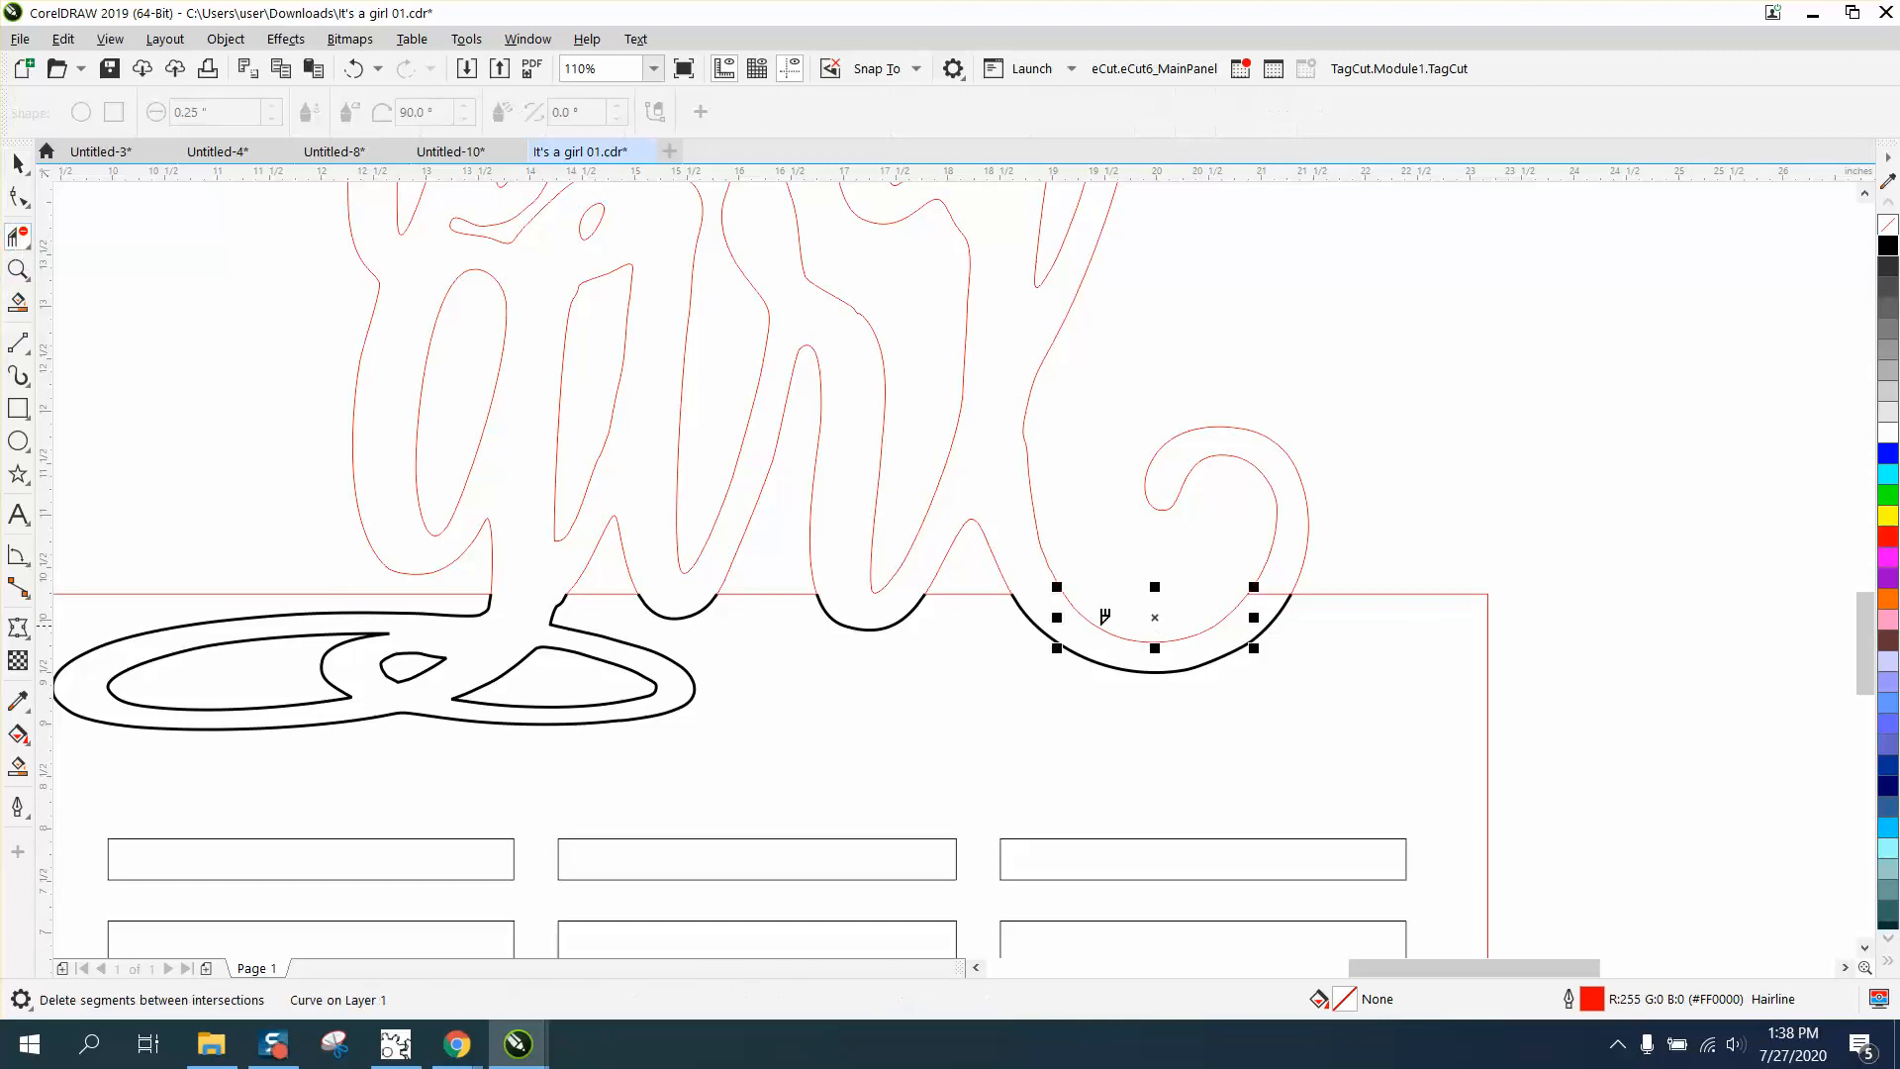
{"action": "left_click", "coordinate": [1273, 585]}
{"action": "left_click", "coordinate": [18, 163]}
- Move the black letter bottoms and the curl's two lower arcs 8 in right
{"action": "scroll", "coordinate": [426, 382], "scroll_direction": "down", "scroll_amount": 2}
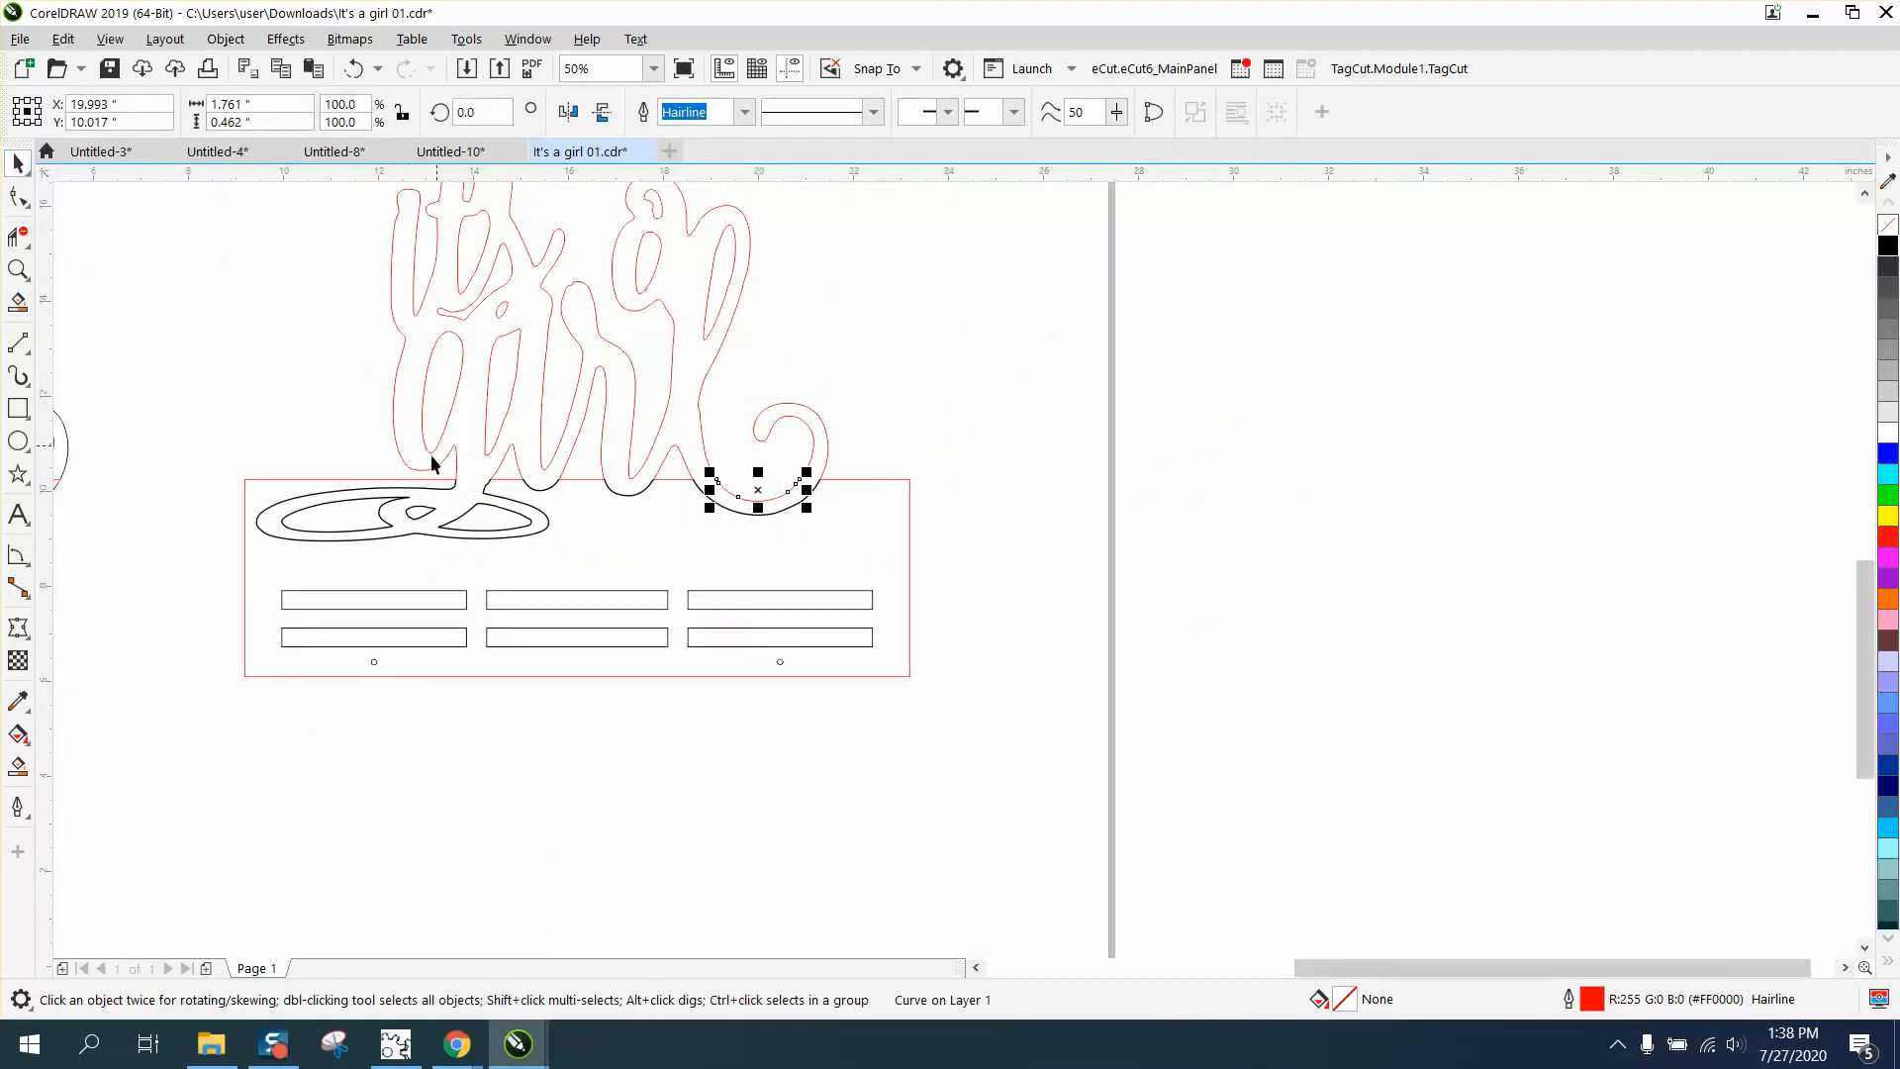
{"action": "left_click", "coordinate": [218, 467]}
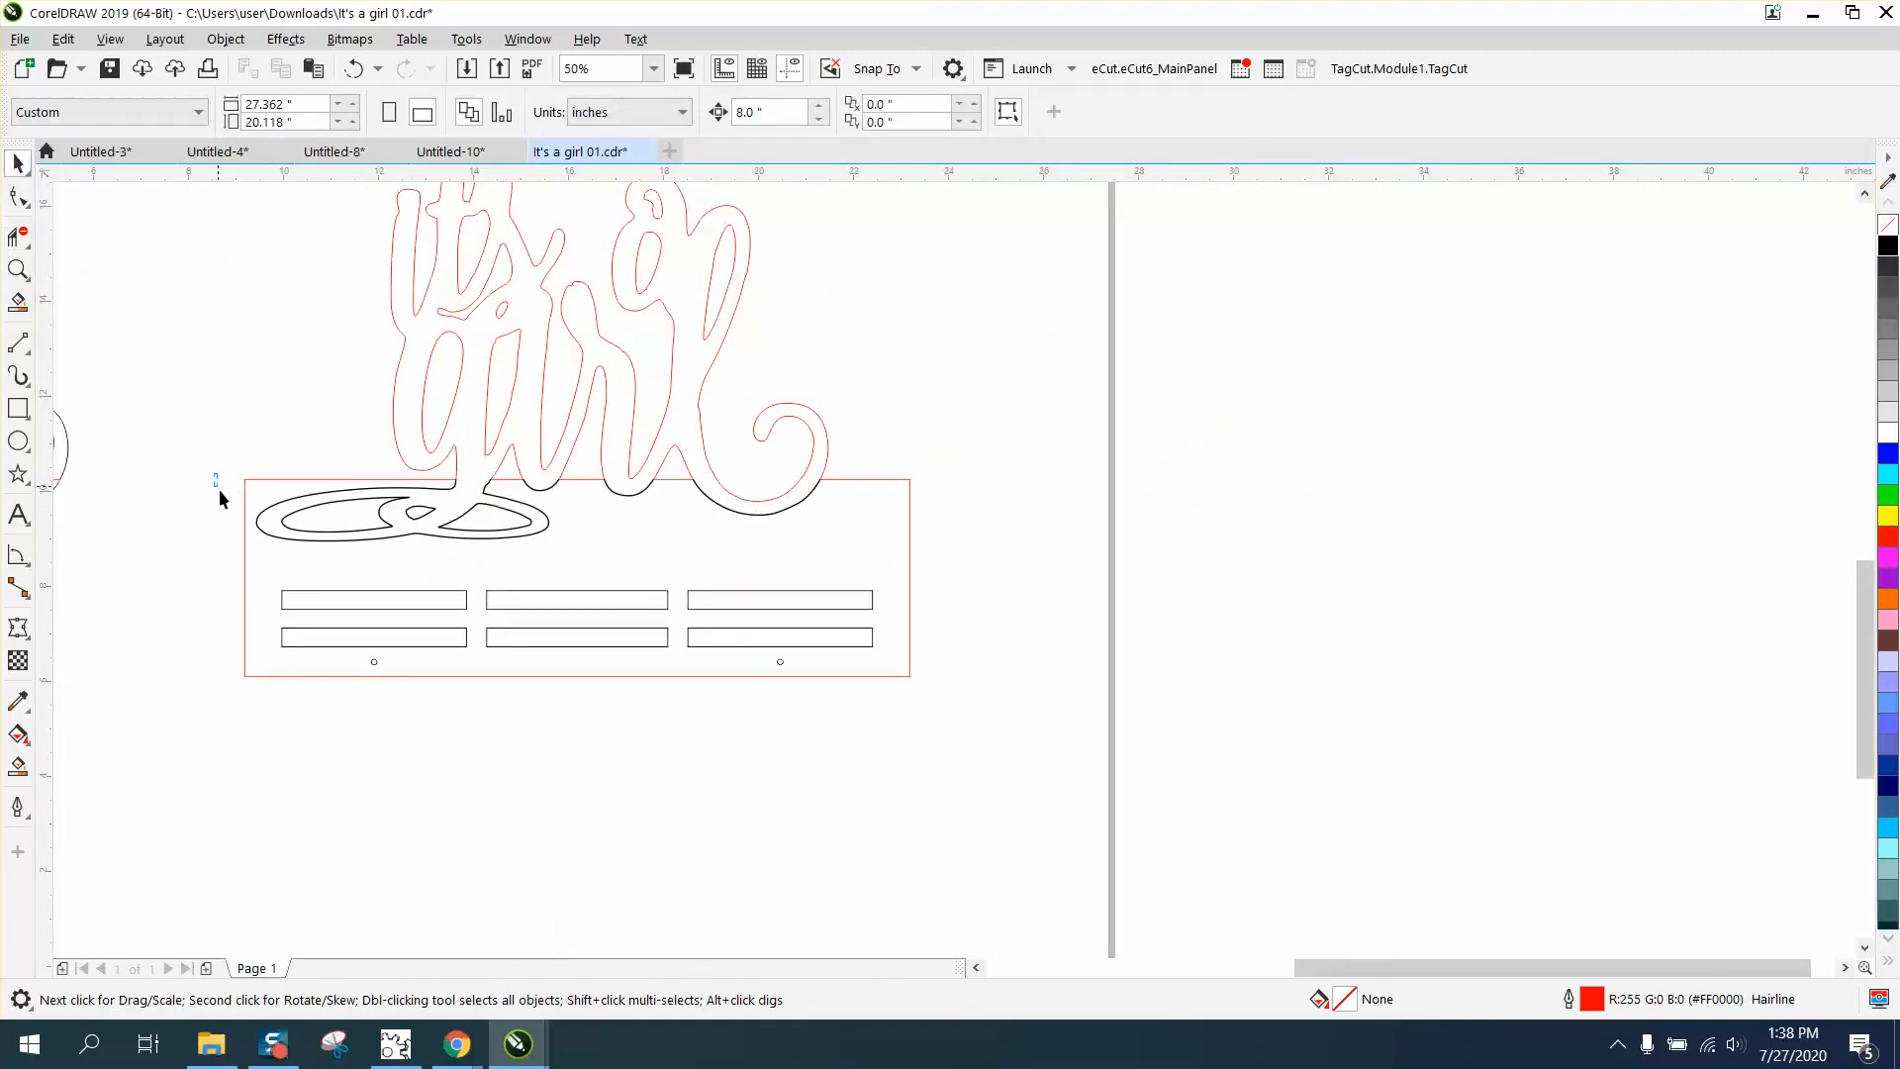
{"action": "left_click_drag", "start_coordinate": [219, 489], "coordinate": [725, 532]}
{"action": "left_click_drag", "start_coordinate": [887, 541], "coordinate": [887, 542]}
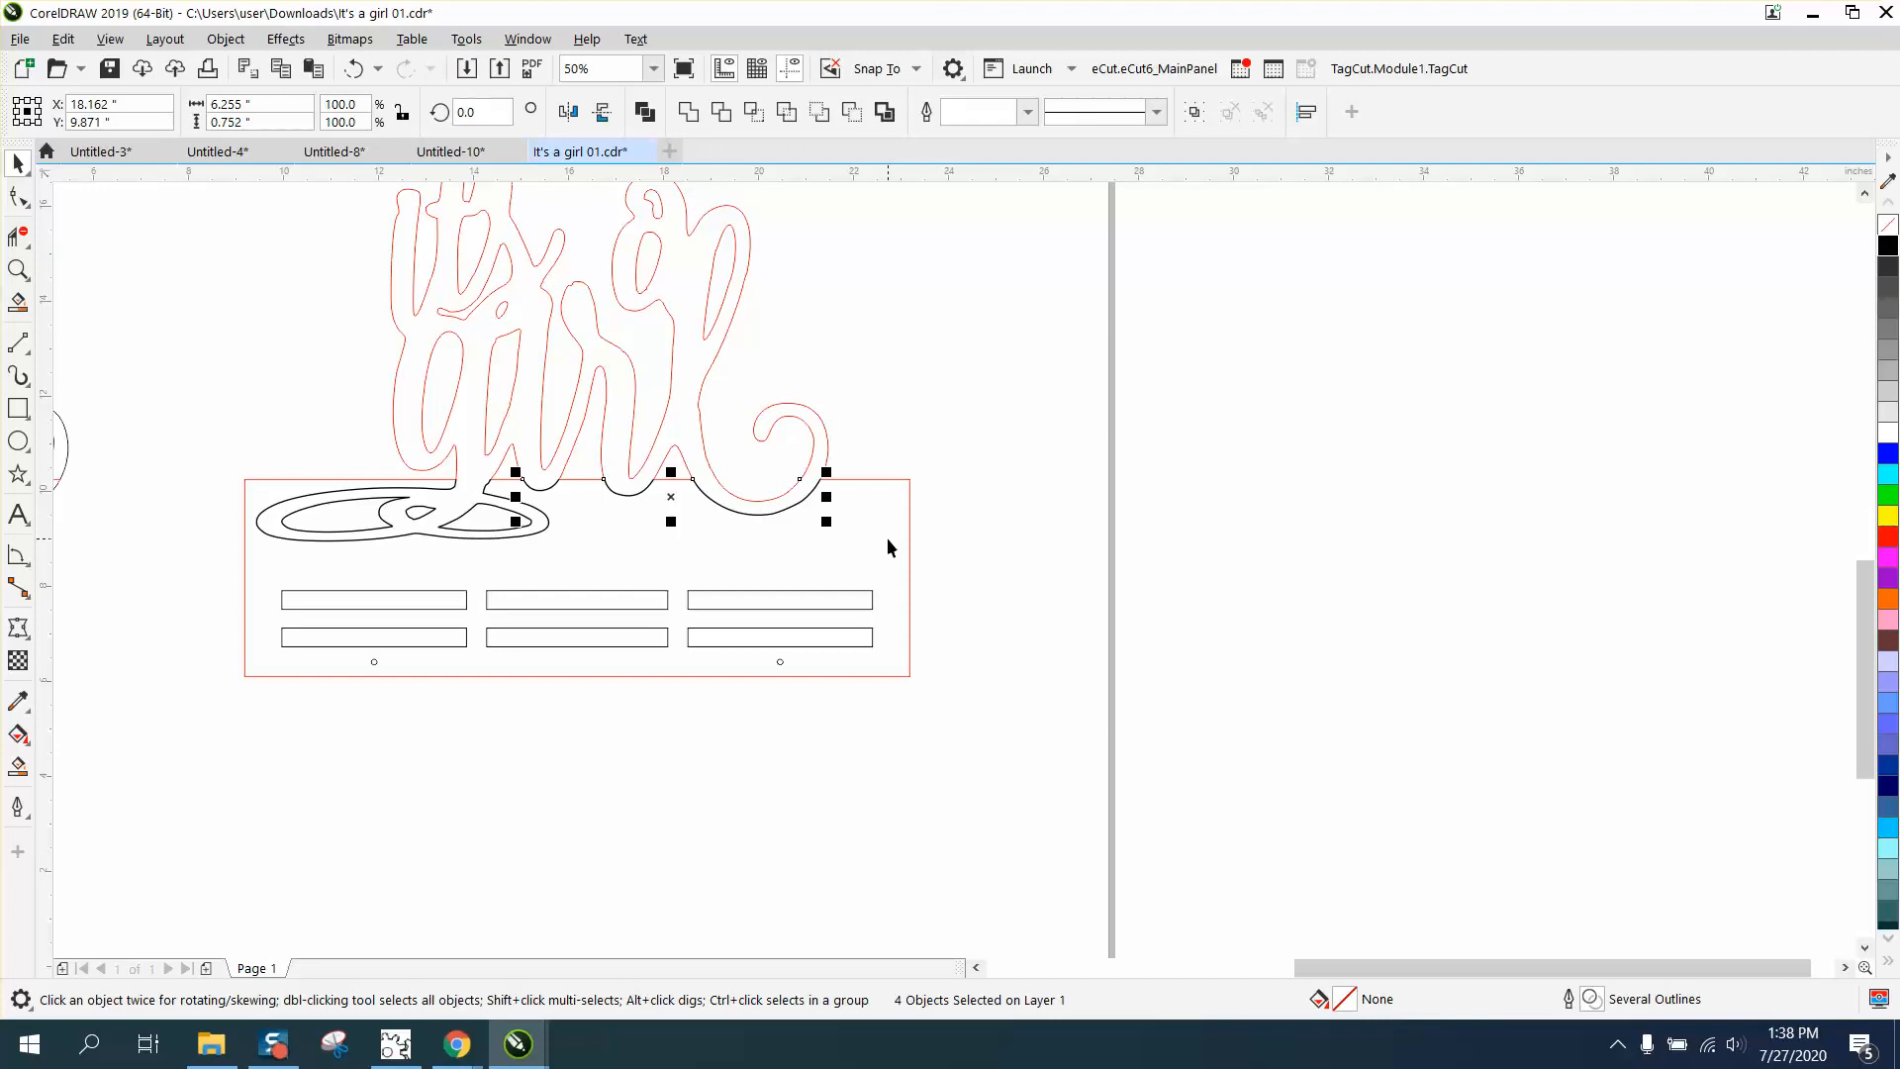
{"action": "key", "text": "Right"}
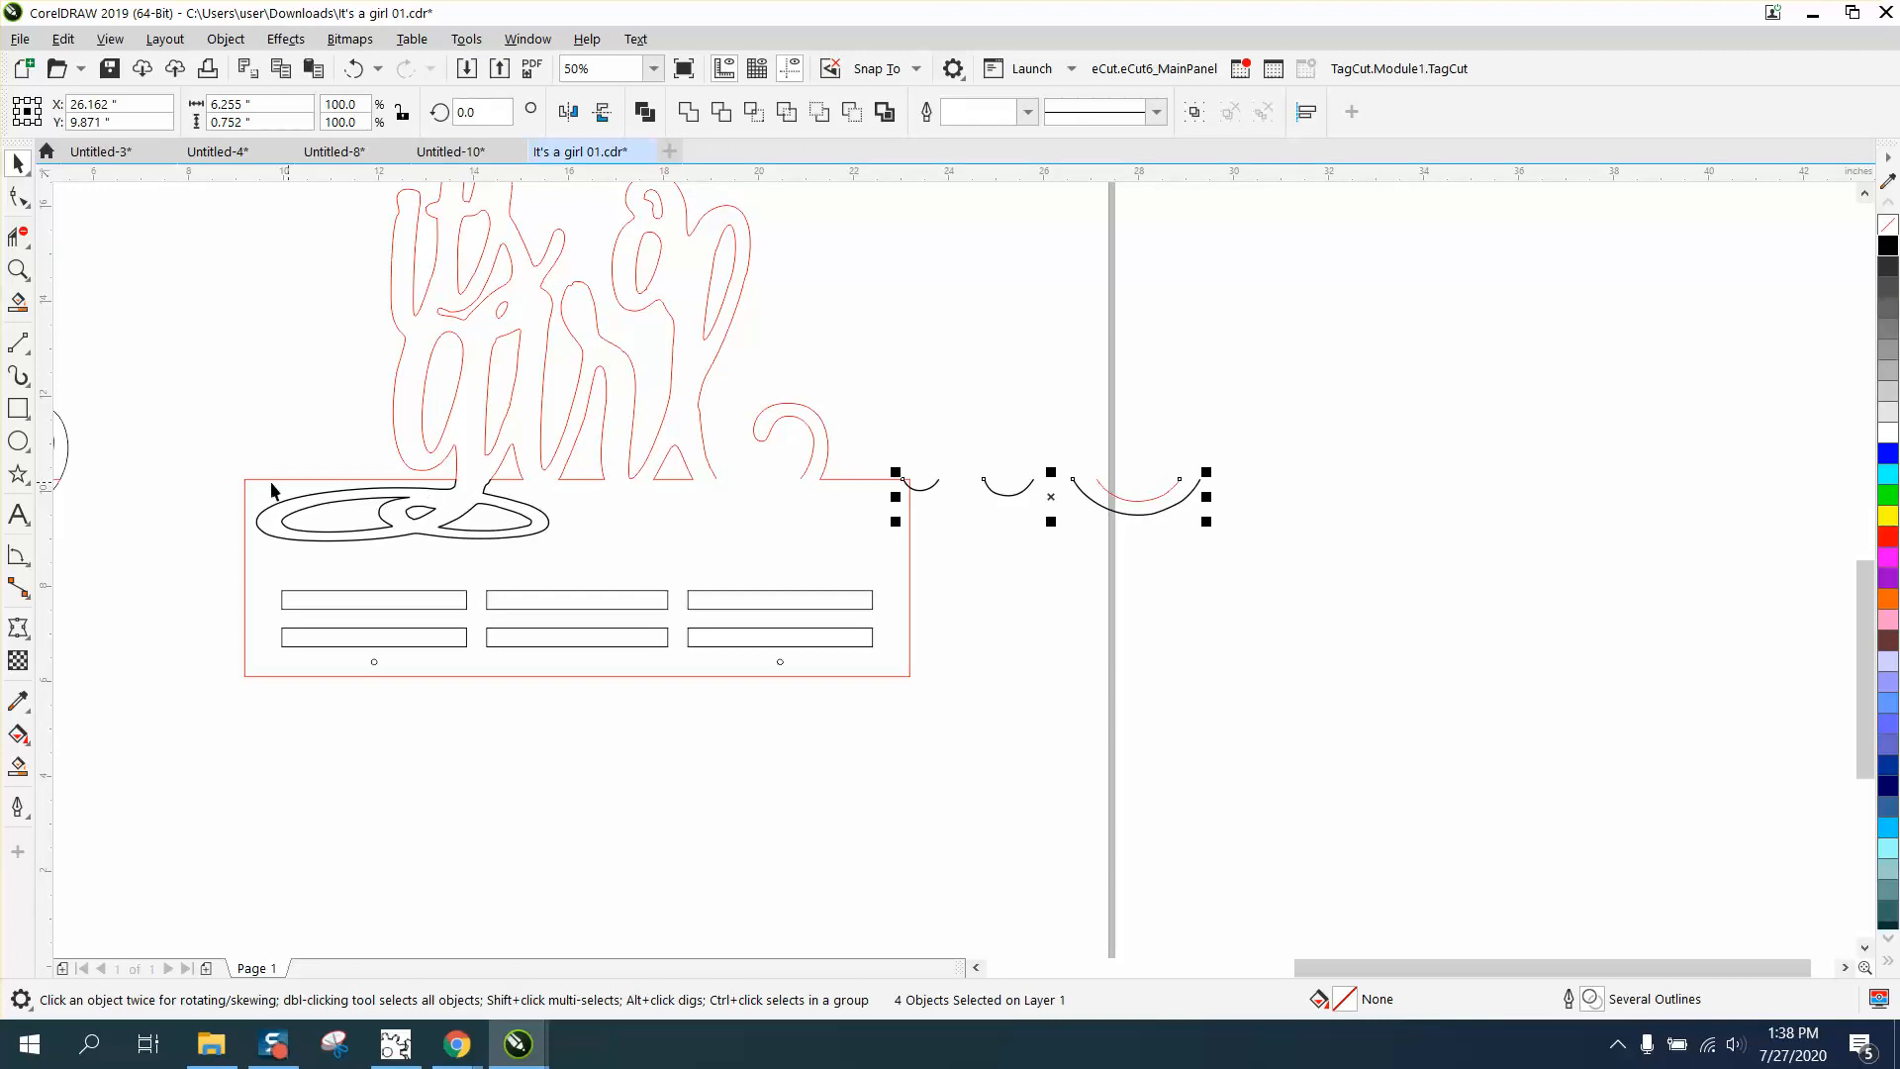
- Move the black flourish 24 in right, off the base
{"action": "left_click_drag", "start_coordinate": [215, 469], "coordinate": [572, 560]}
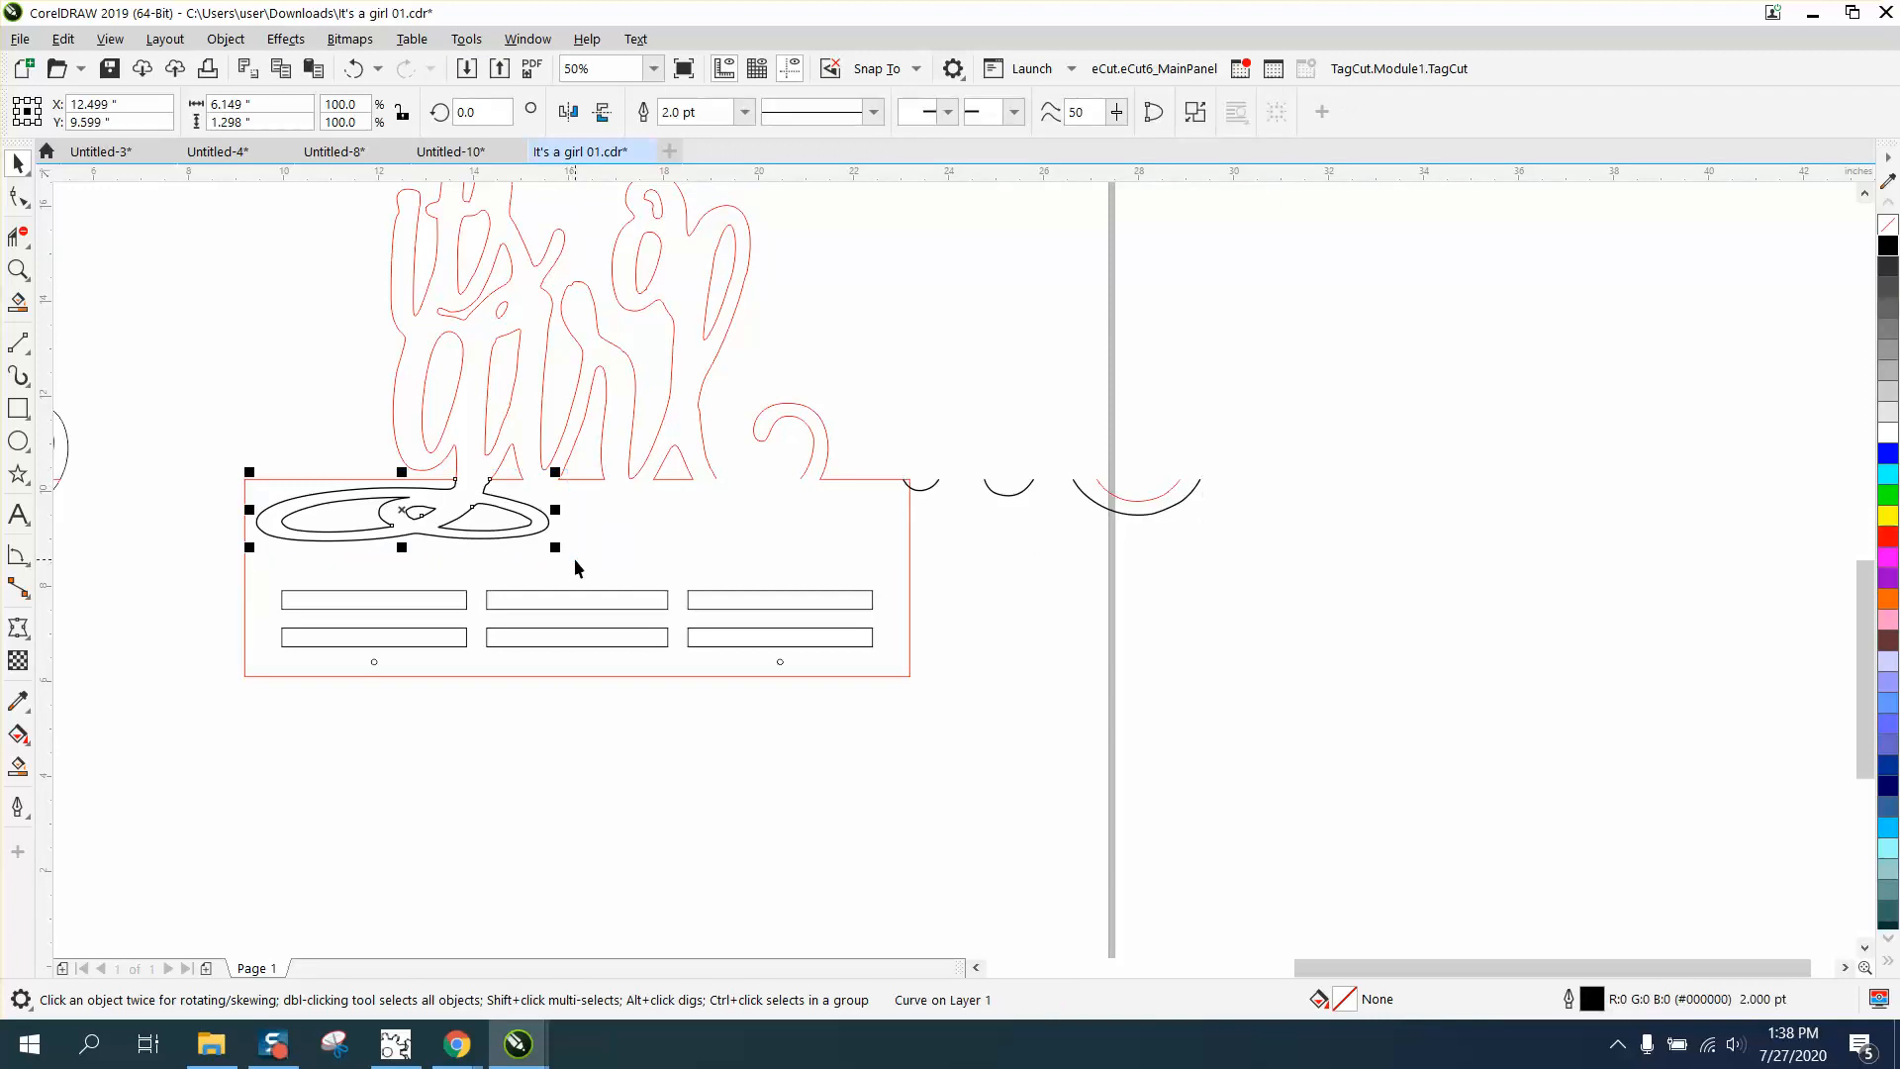
{"action": "key", "text": "Right"}
{"action": "key", "text": "Right"}
{"action": "key", "text": "Right"}
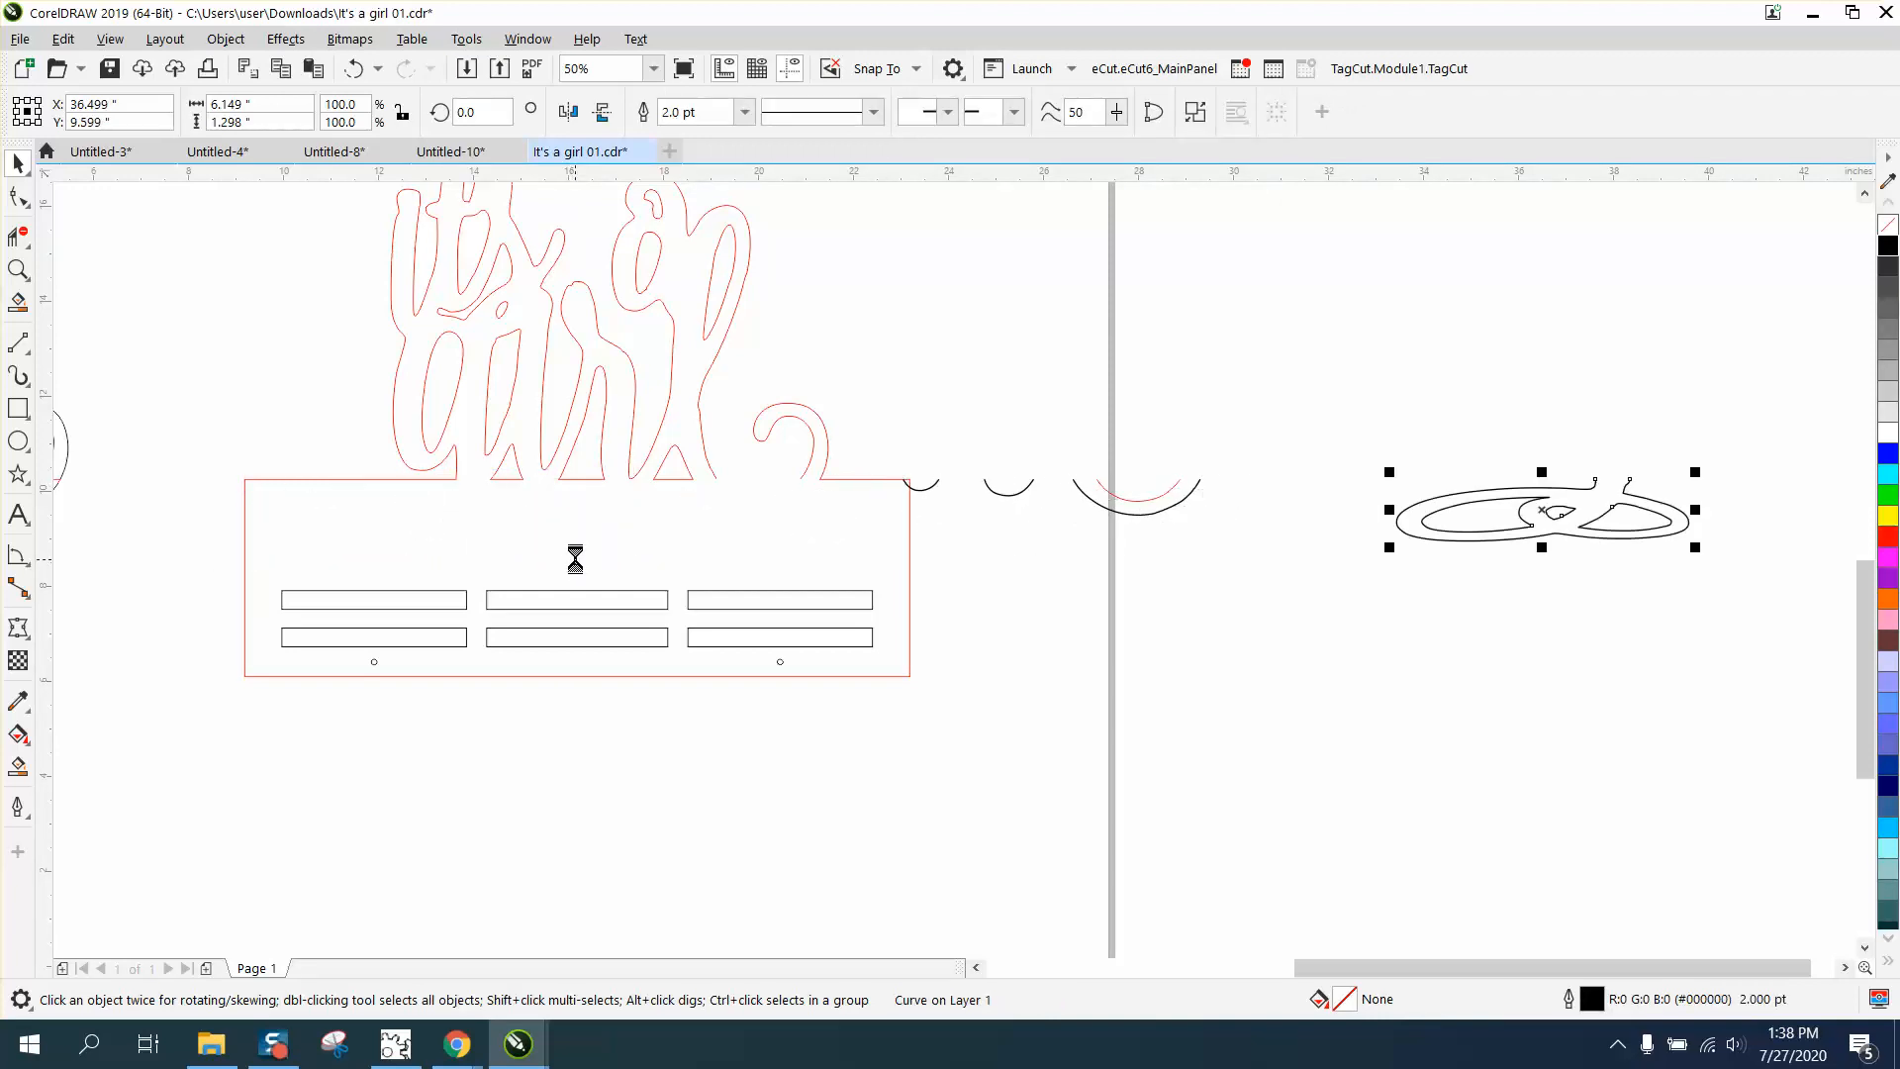
- Move the red inner arc 8 in left back onto the curl, and the three black arcs another 16 in right
{"action": "left_click", "coordinate": [1133, 503]}
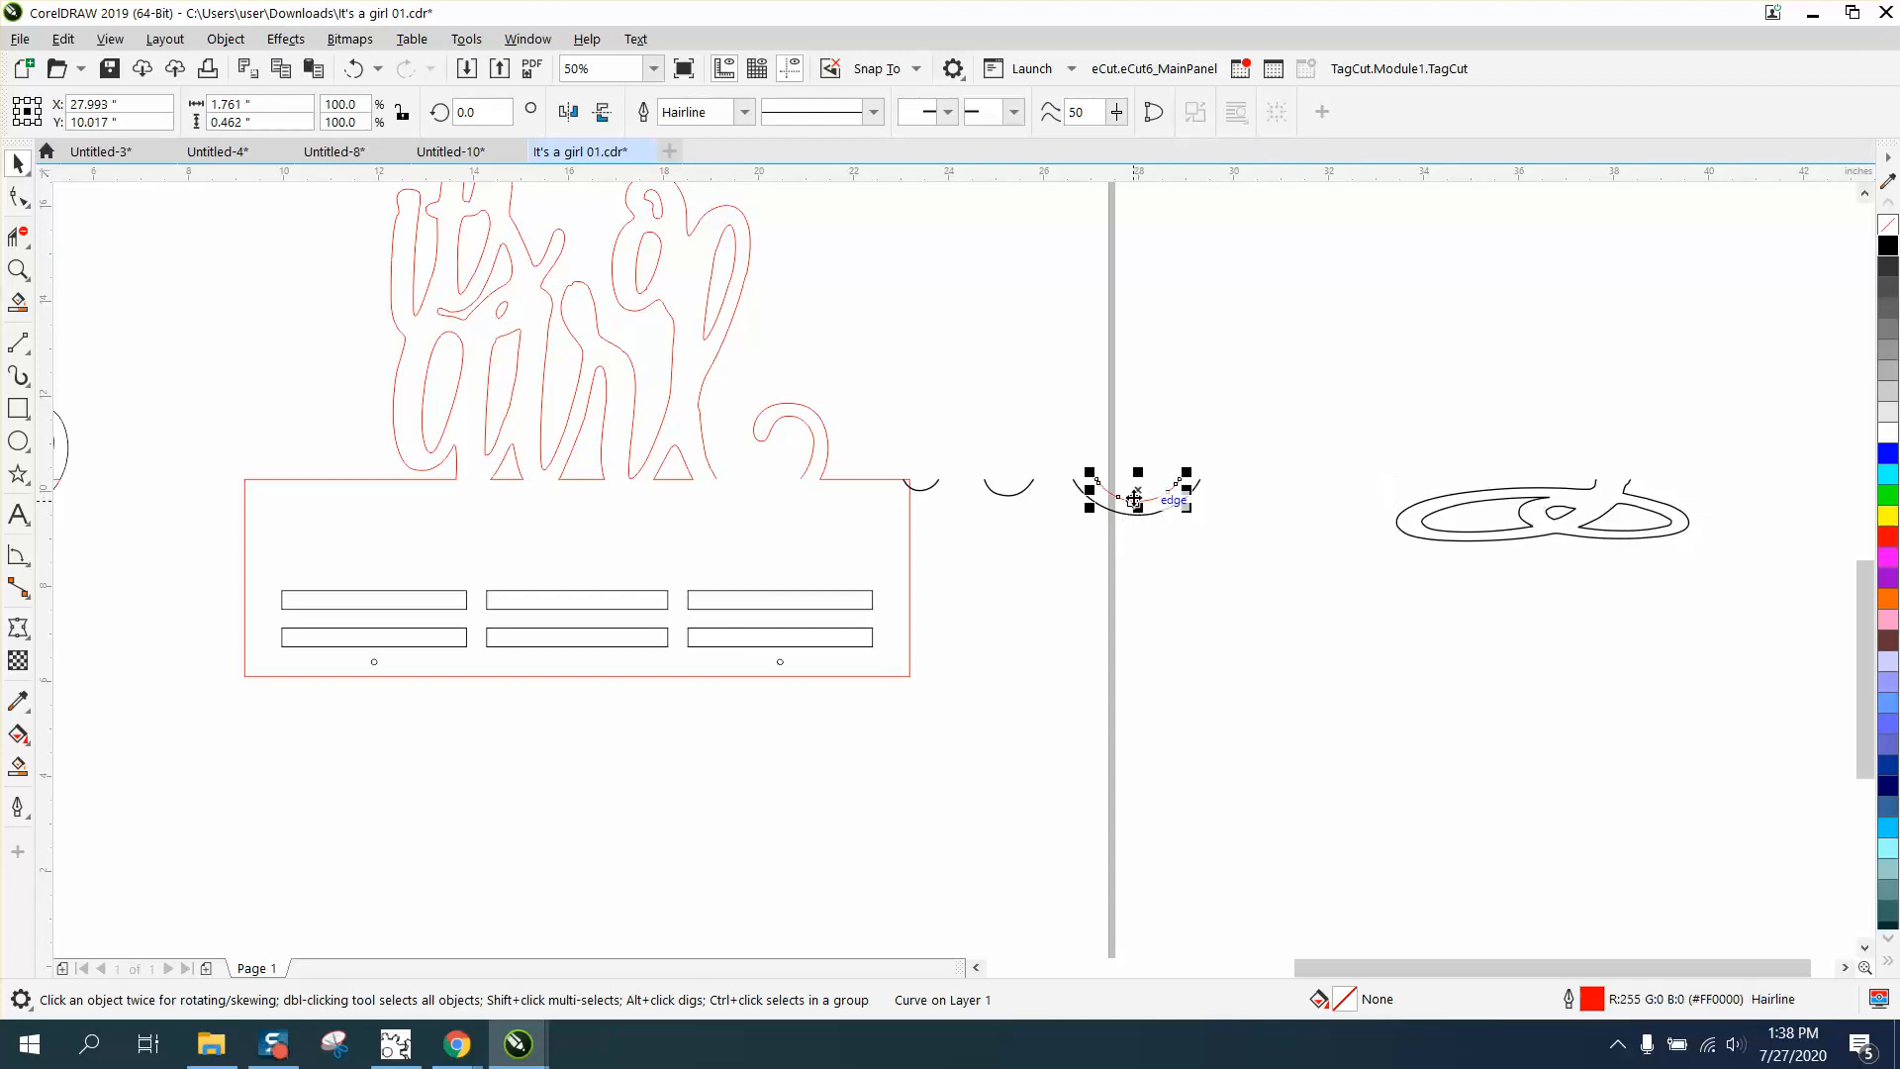
{"action": "key", "text": "Left"}
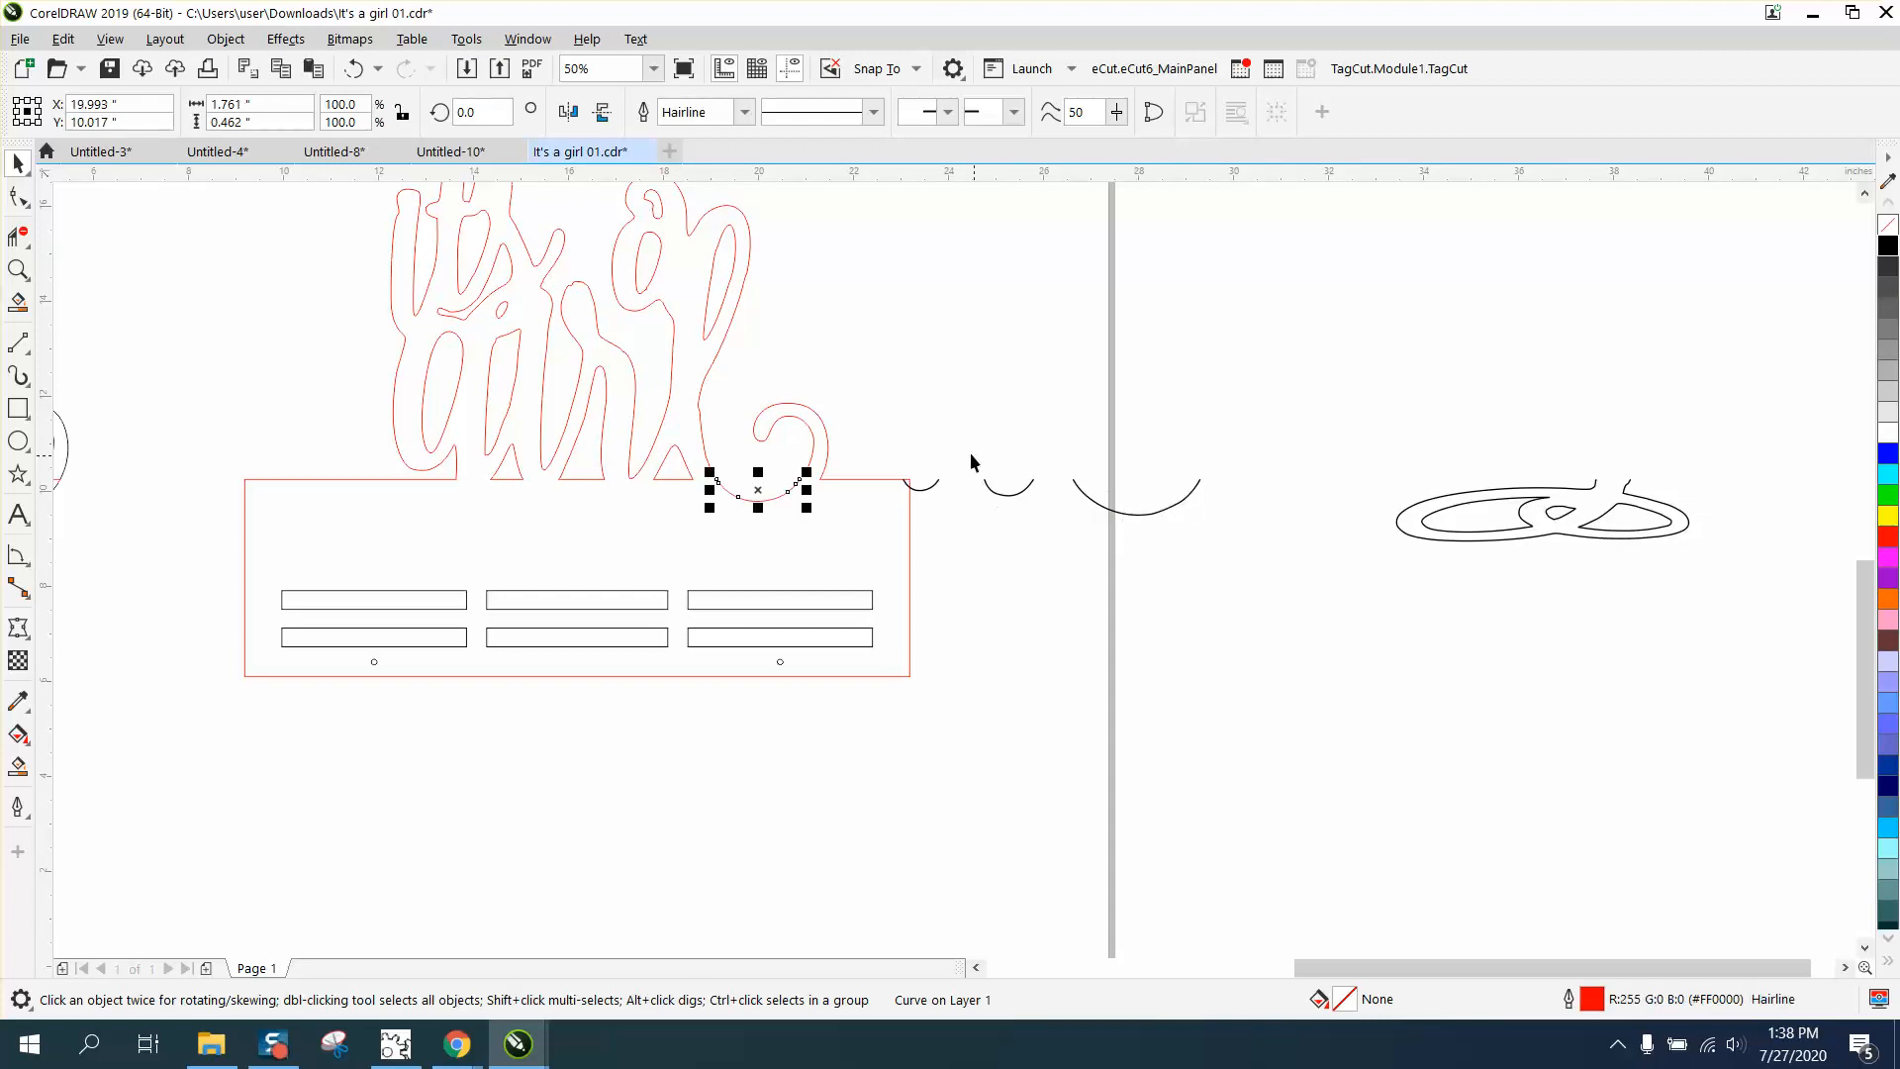
{"action": "left_click_drag", "start_coordinate": [892, 440], "coordinate": [1221, 542]}
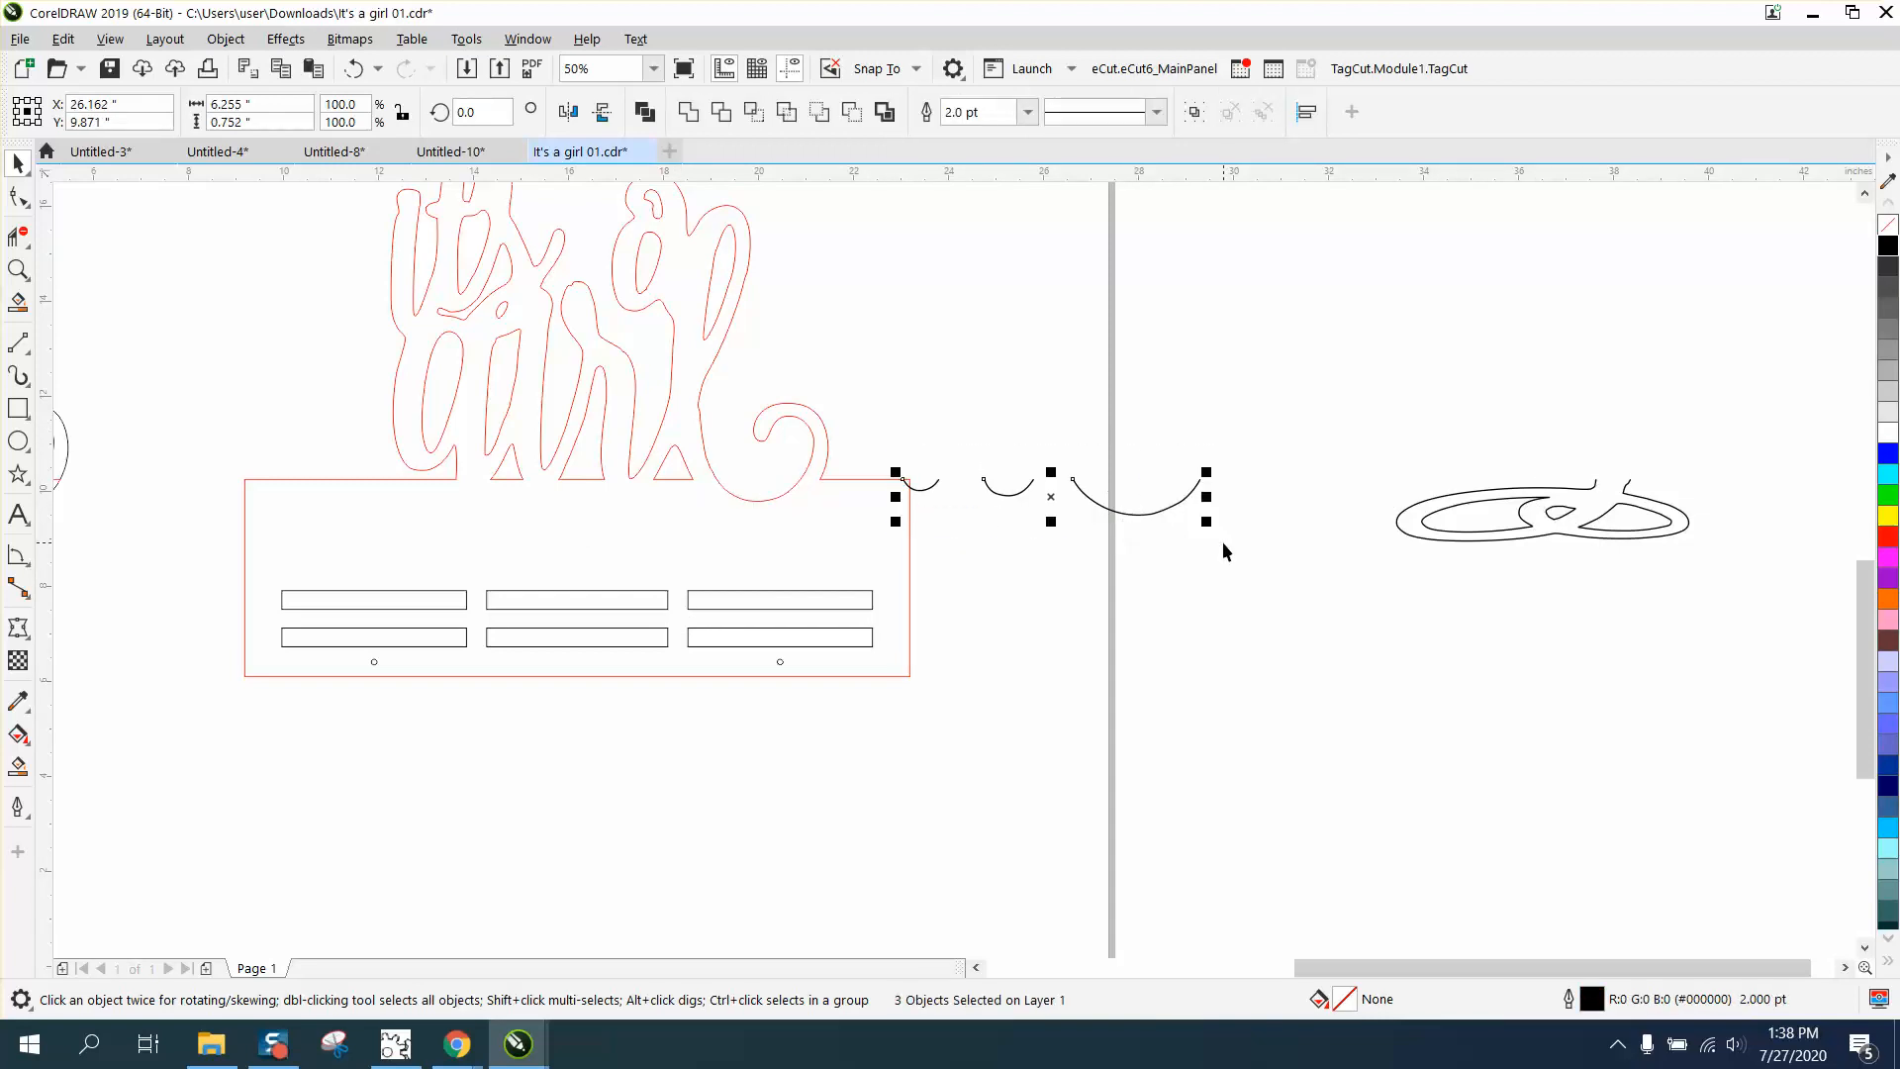
{"action": "key", "text": "Right"}
{"action": "key", "text": "Right"}
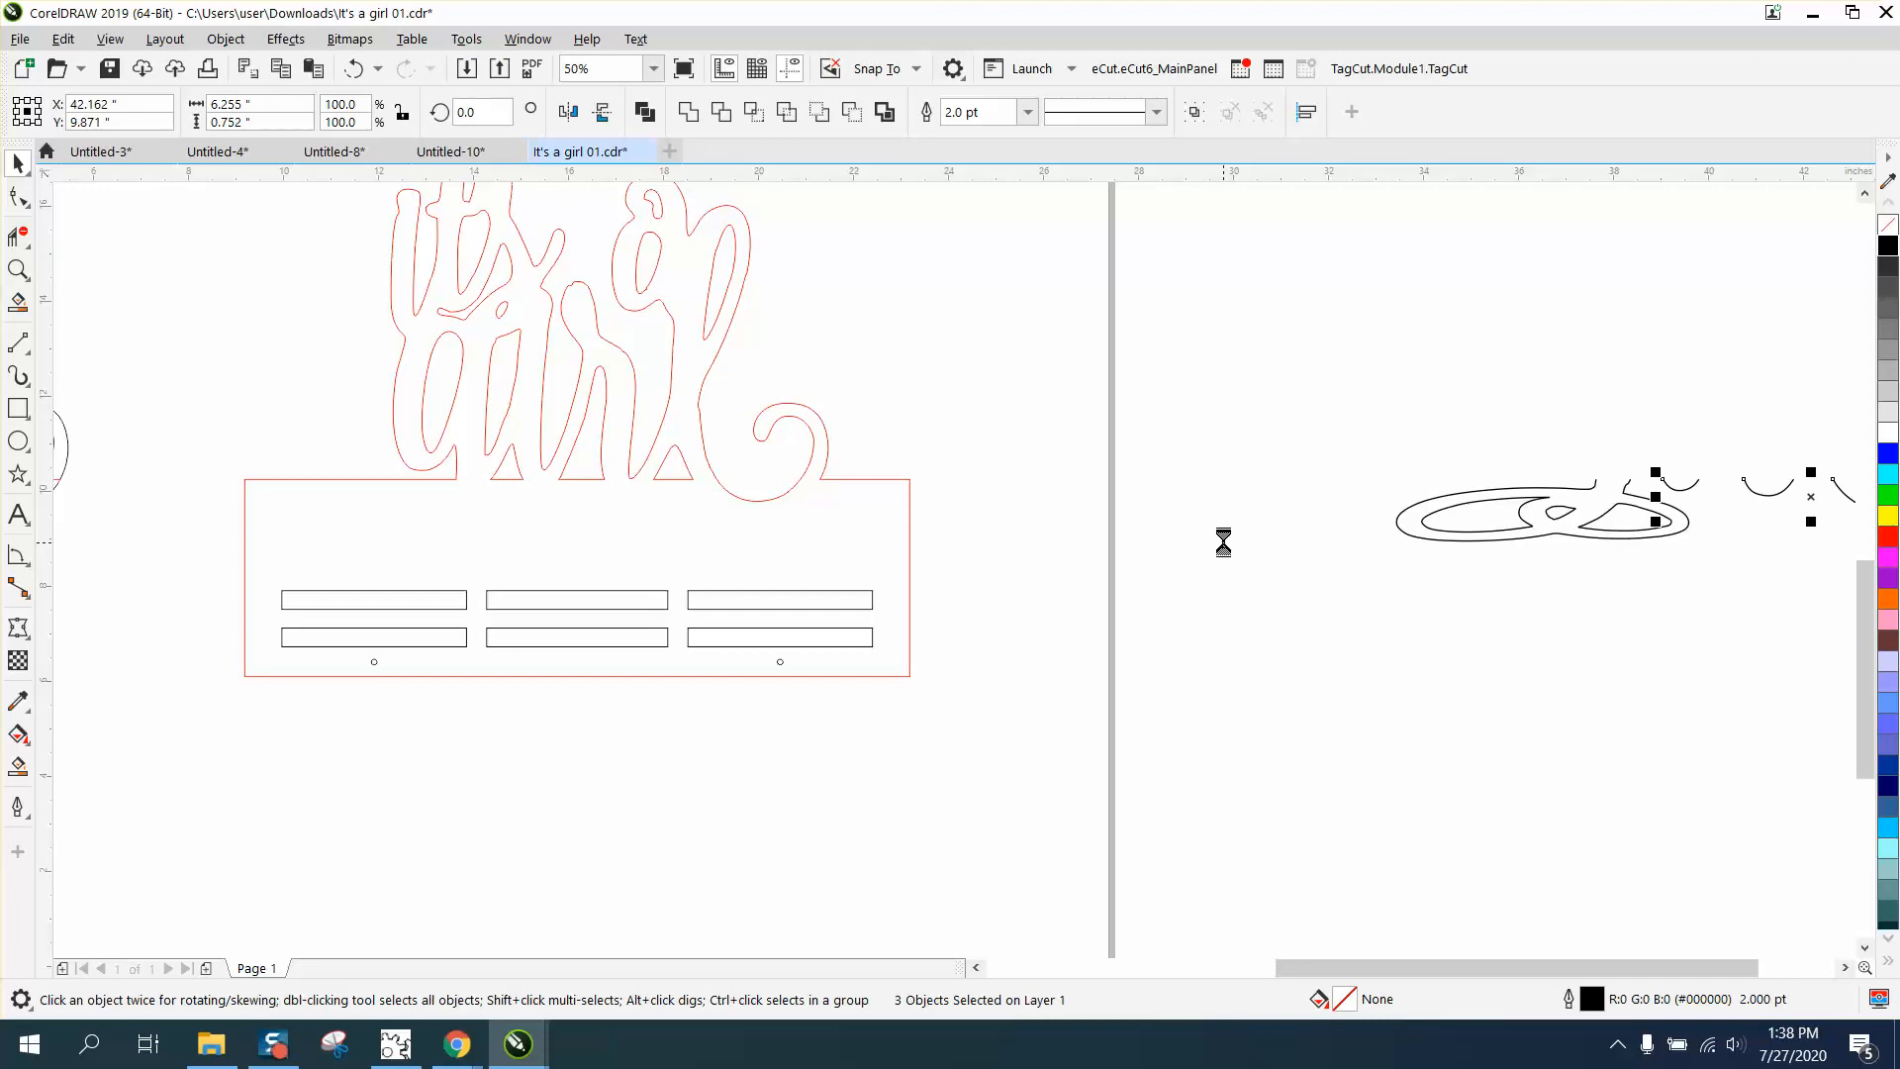
- Fill the joined lettering and base with cyan, without an outline, using Smart Fill and leaving the slots and holes empty
{"action": "left_click", "coordinate": [18, 269]}
{"action": "left_click_drag", "start_coordinate": [357, 423], "coordinate": [955, 584]}
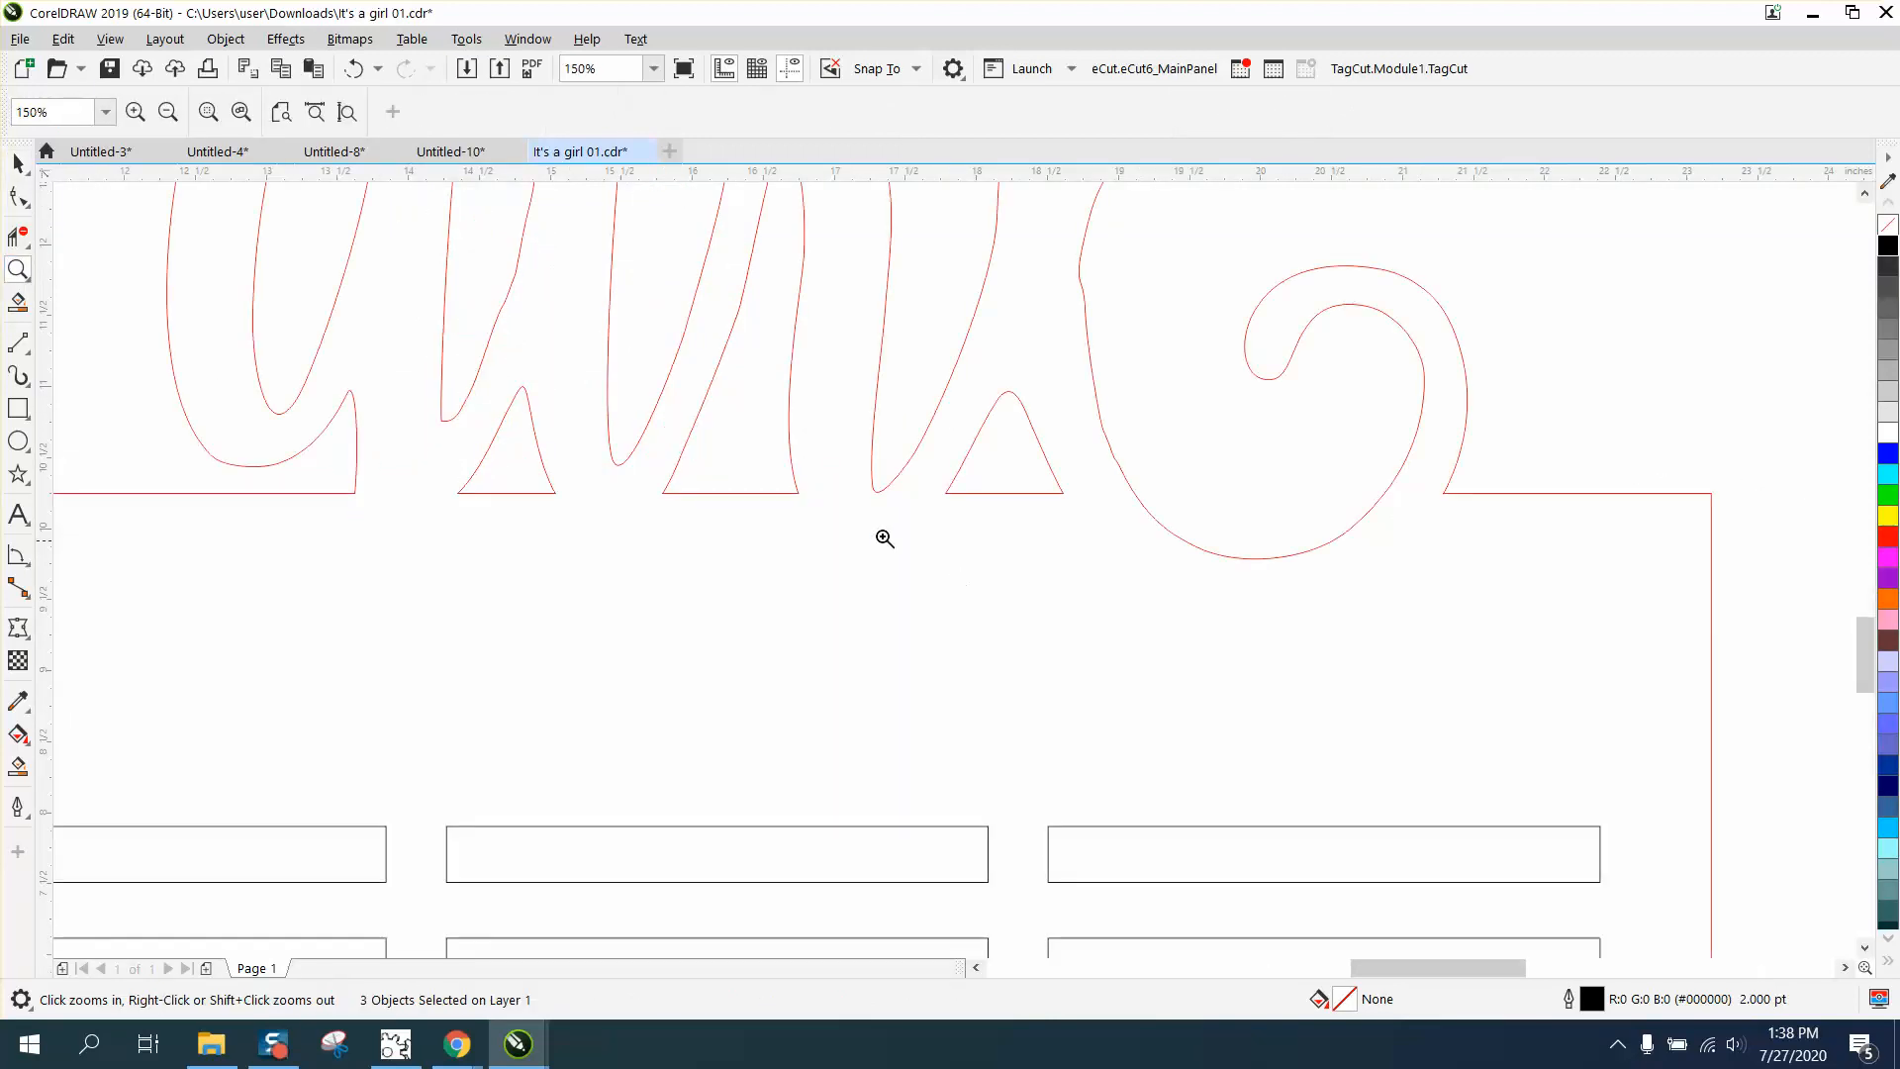
{"action": "scroll", "coordinate": [866, 528], "scroll_direction": "down", "scroll_amount": 2}
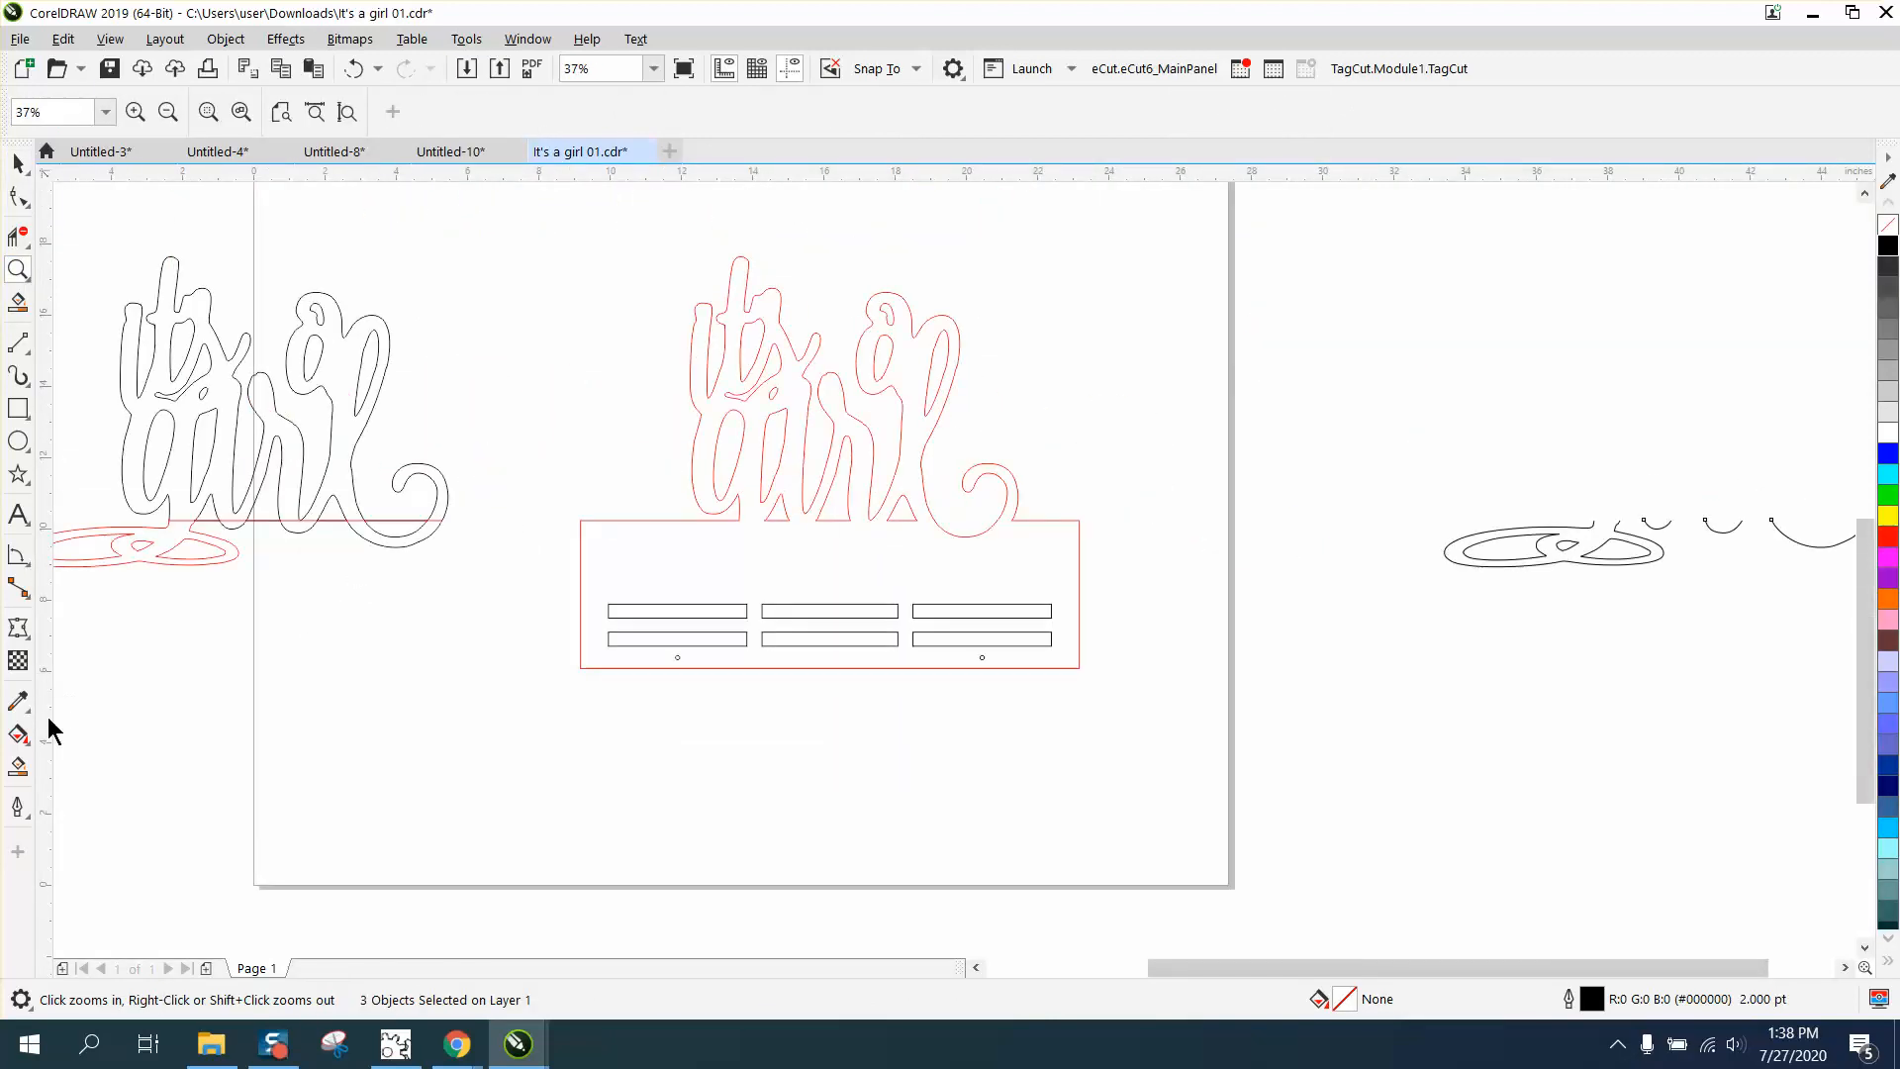
{"action": "left_click", "coordinate": [19, 767]}
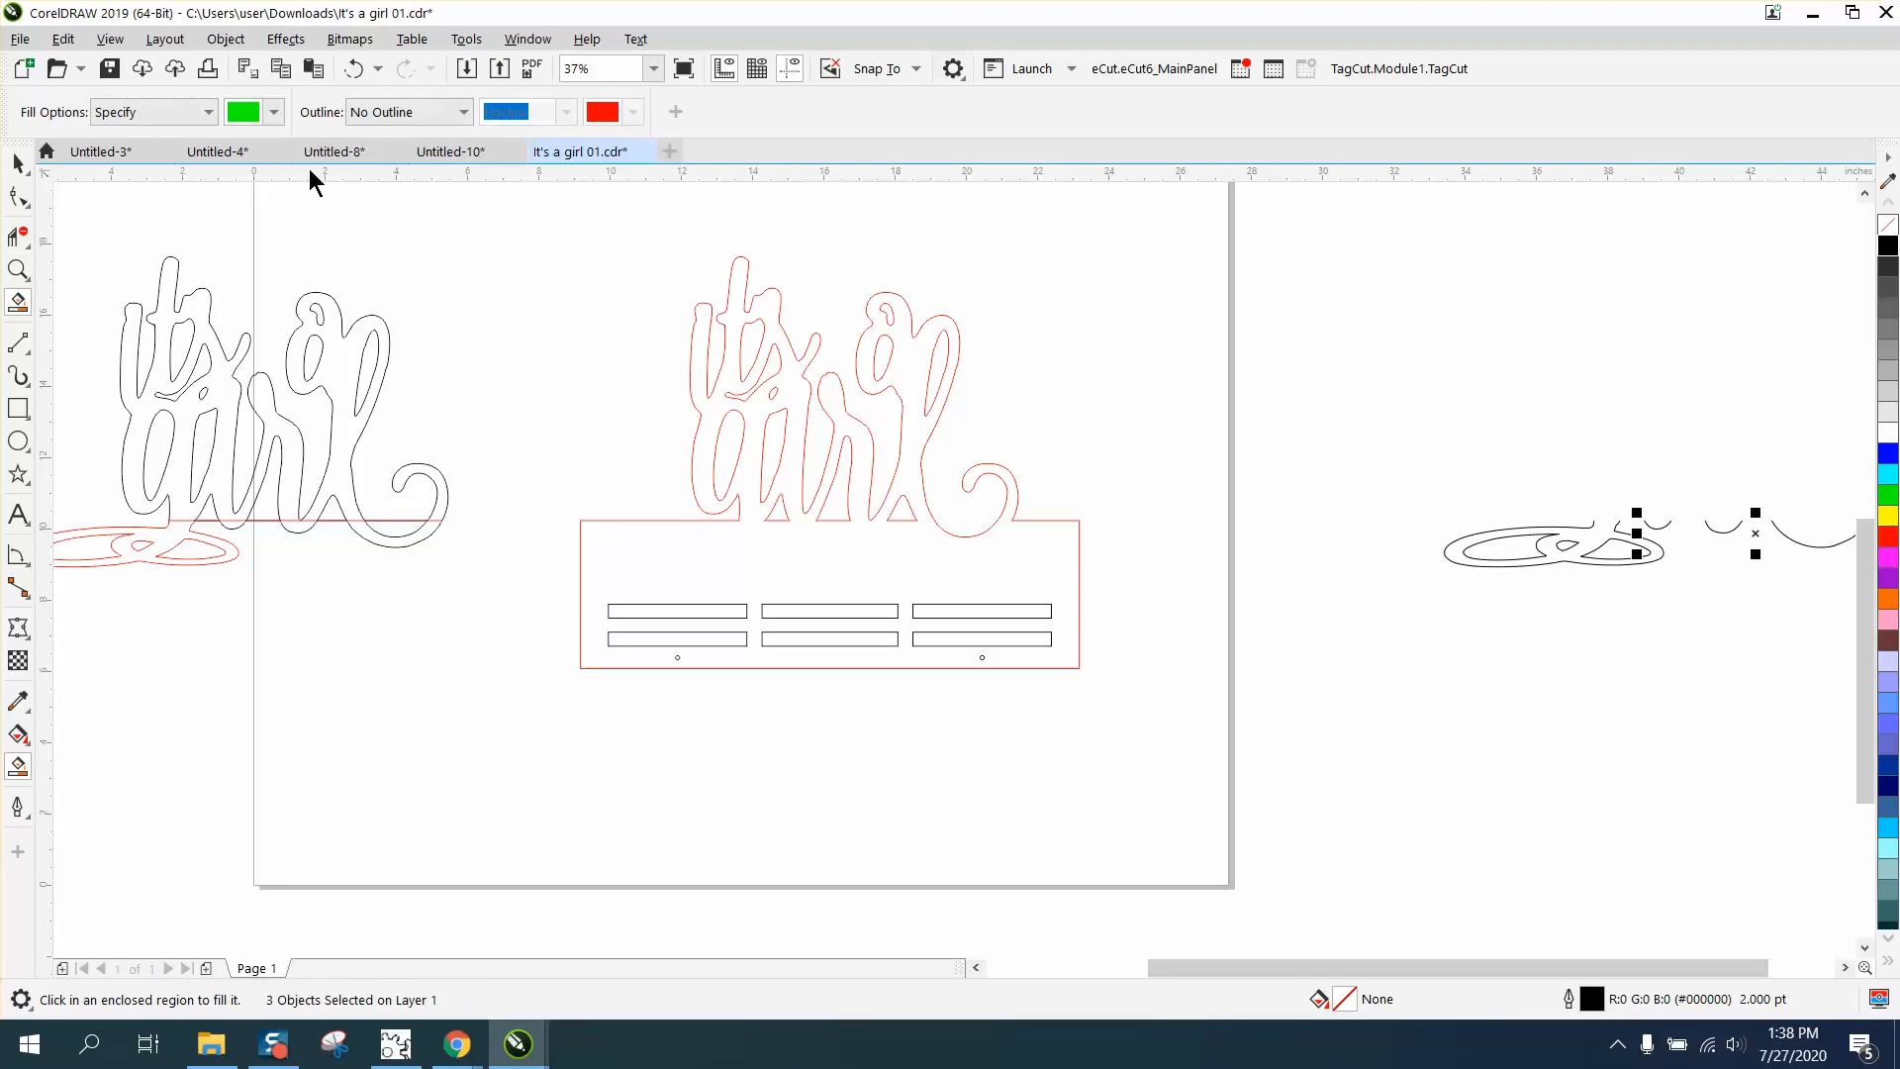
{"action": "left_click", "coordinate": [270, 112]}
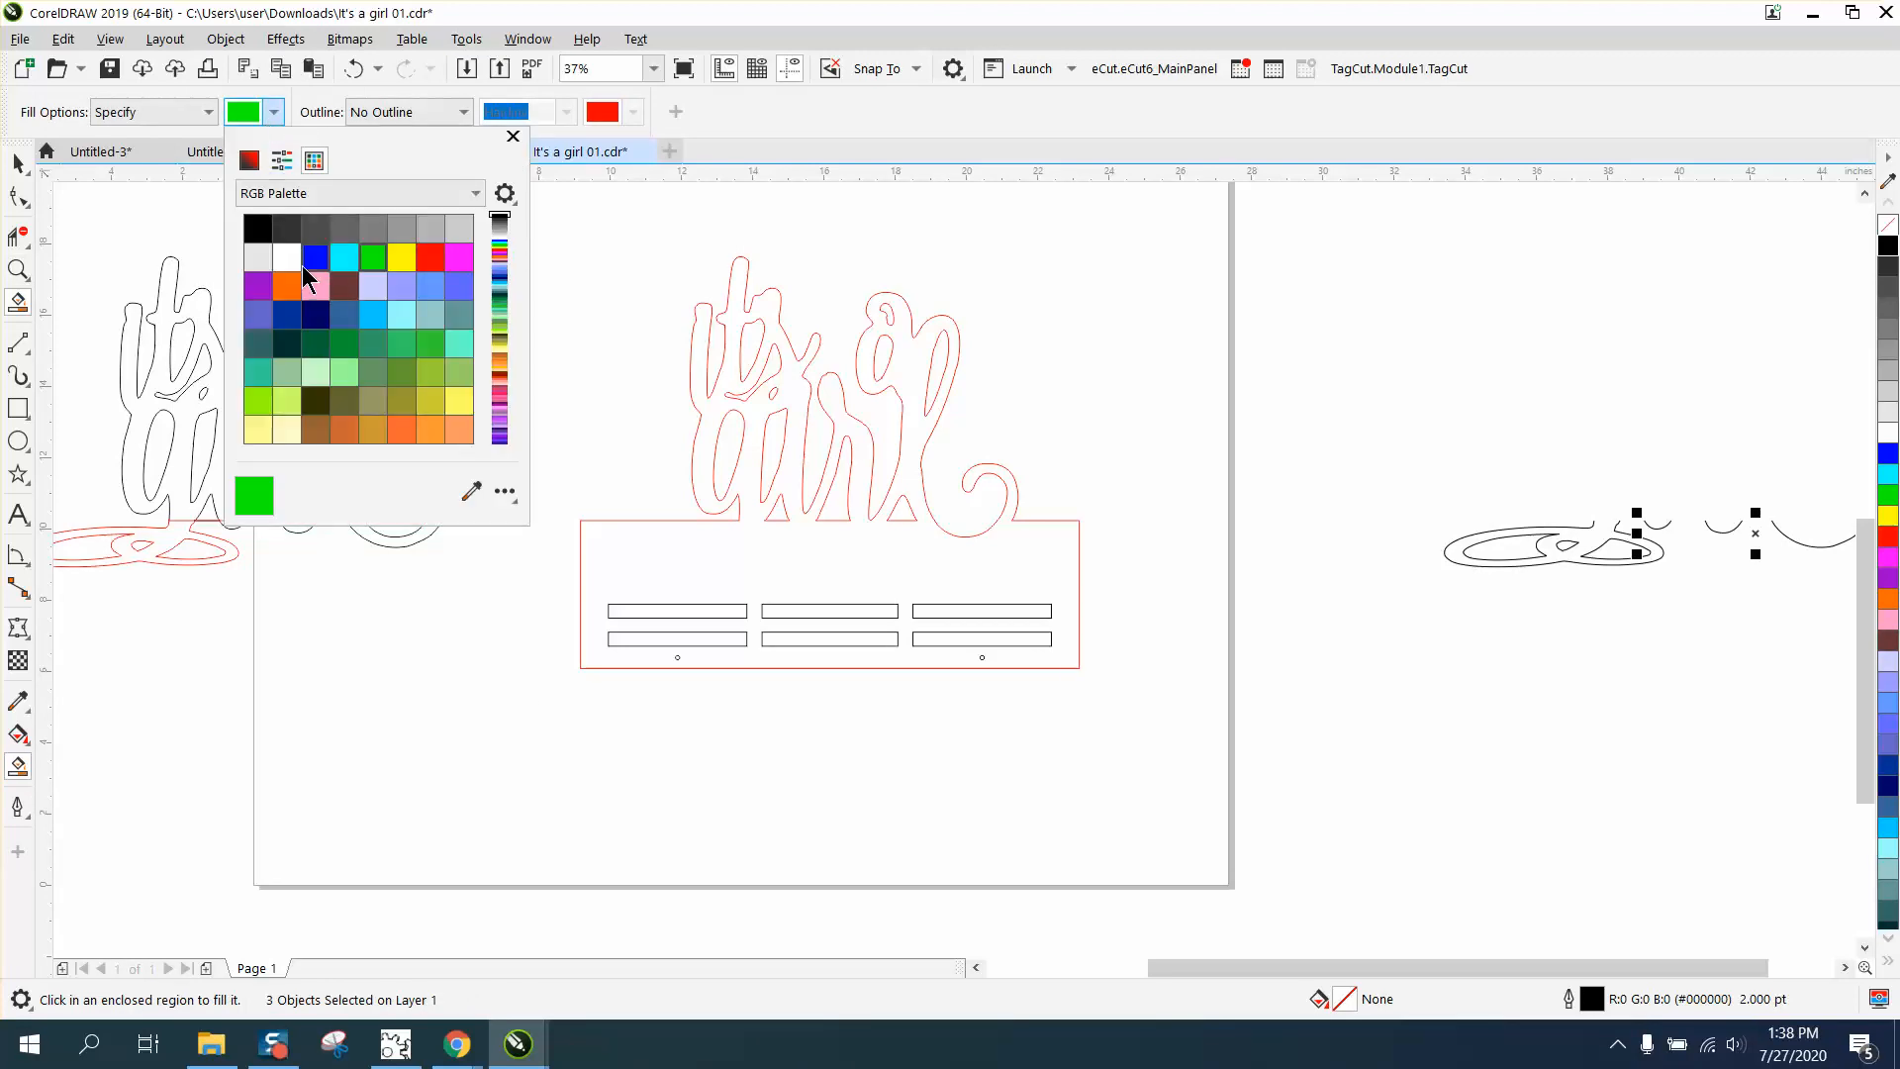
{"action": "left_click", "coordinate": [344, 256]}
{"action": "left_click", "coordinate": [700, 544]}
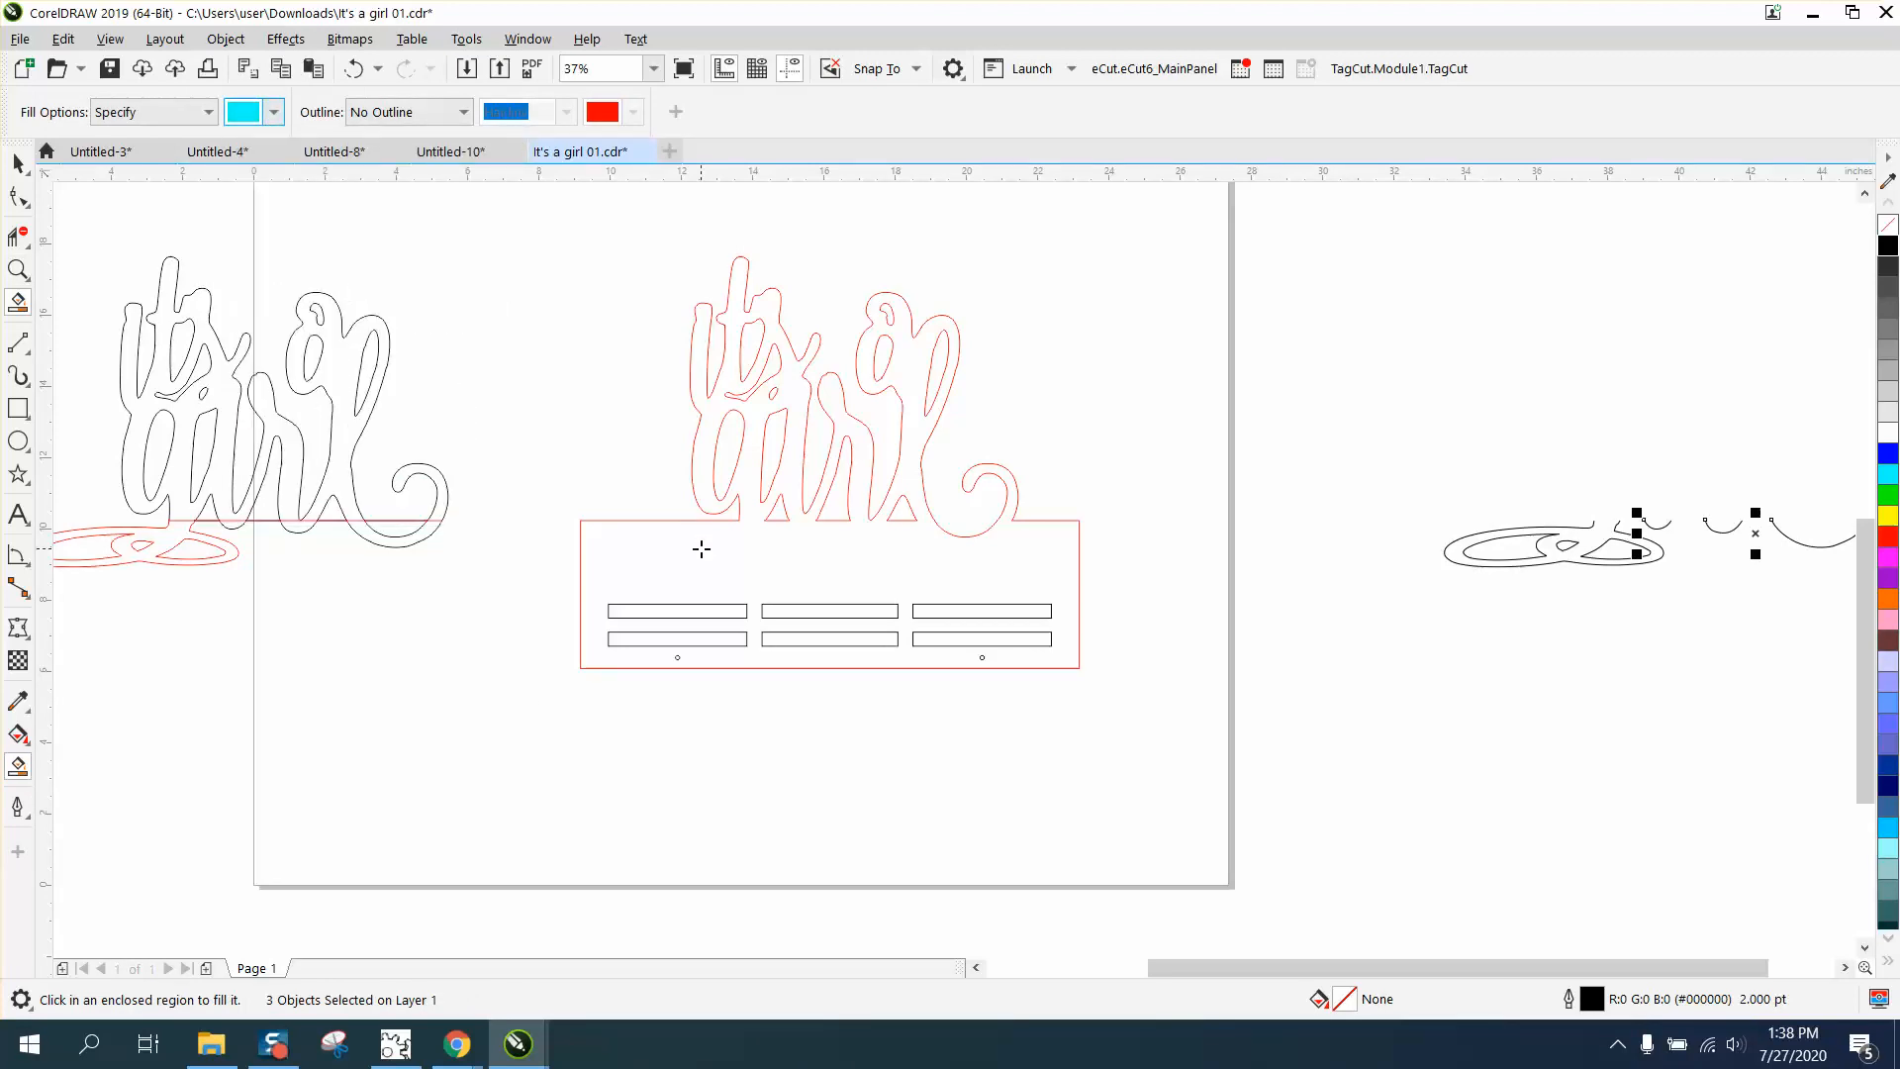
{"action": "left_click", "coordinate": [701, 544]}
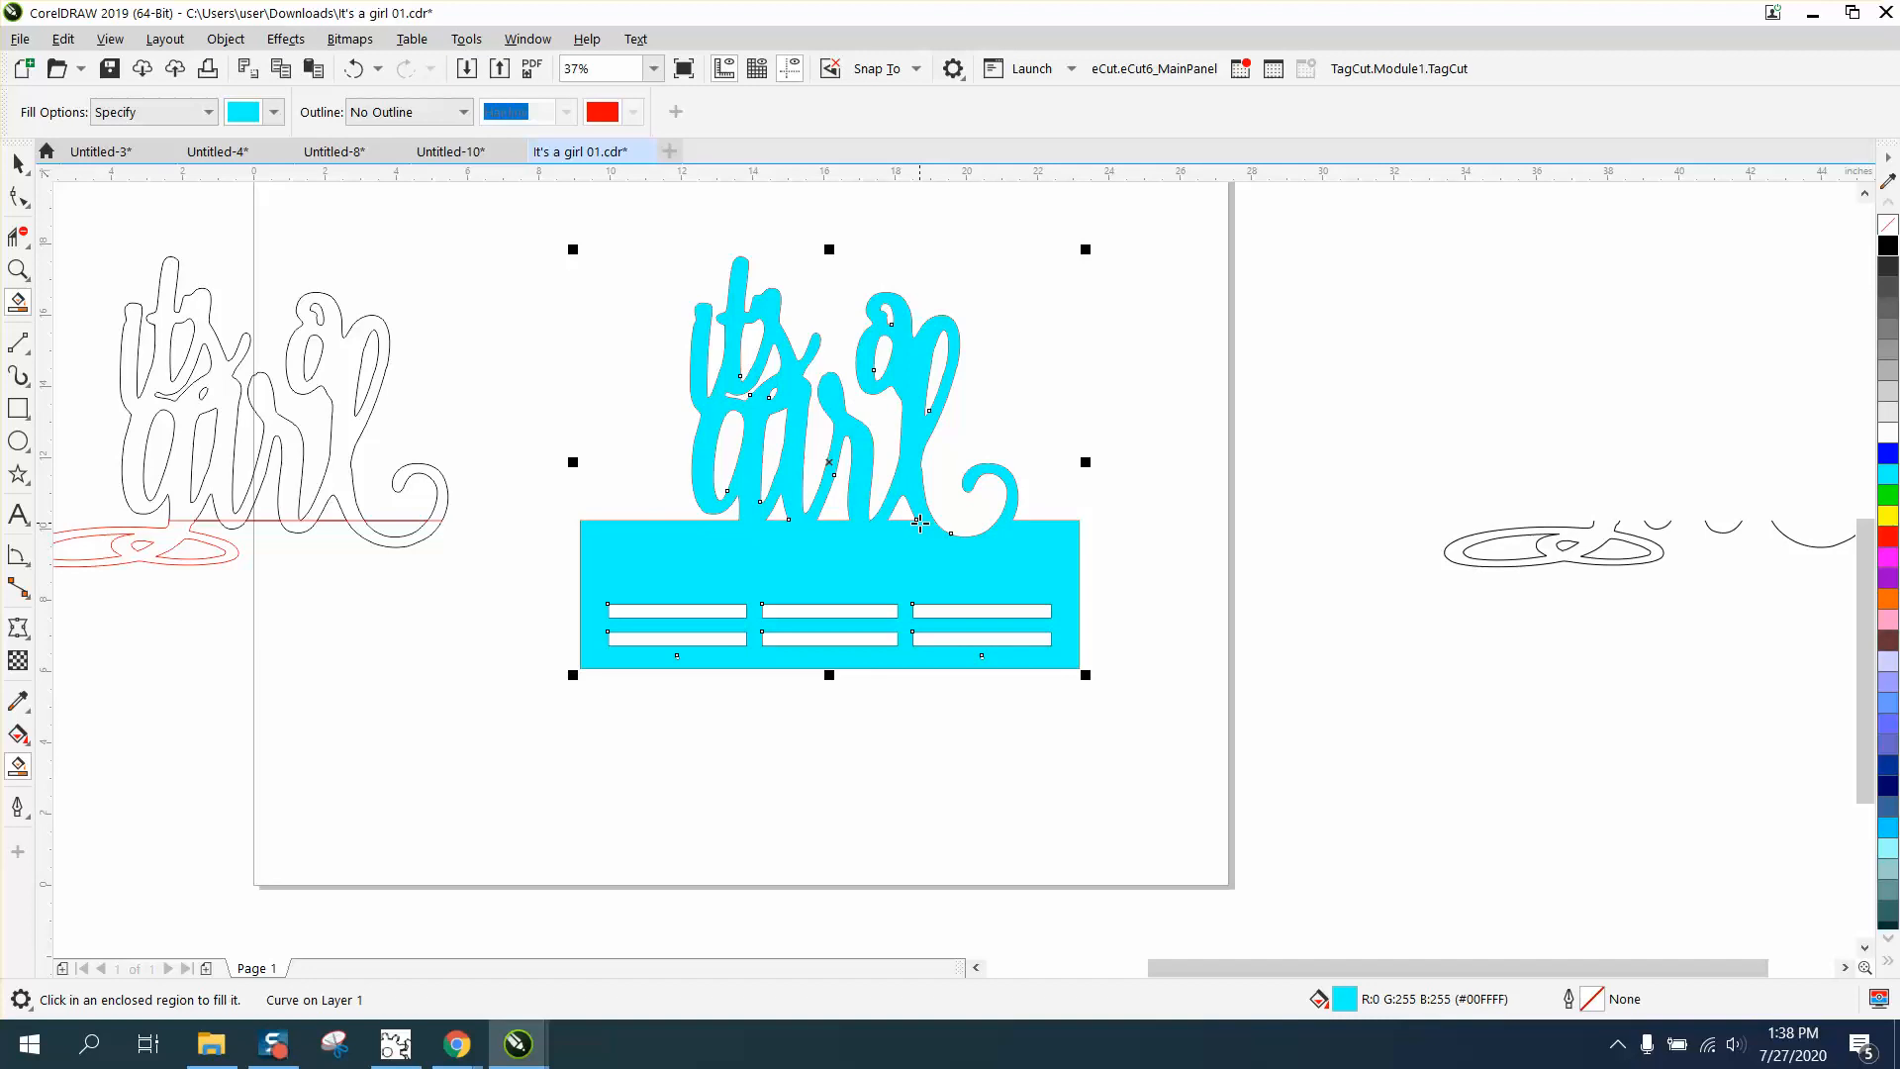
- Move the four black objects, the flourish and the lower arcs, 24 in left back onto the filled sign
{"action": "left_click", "coordinate": [18, 163]}
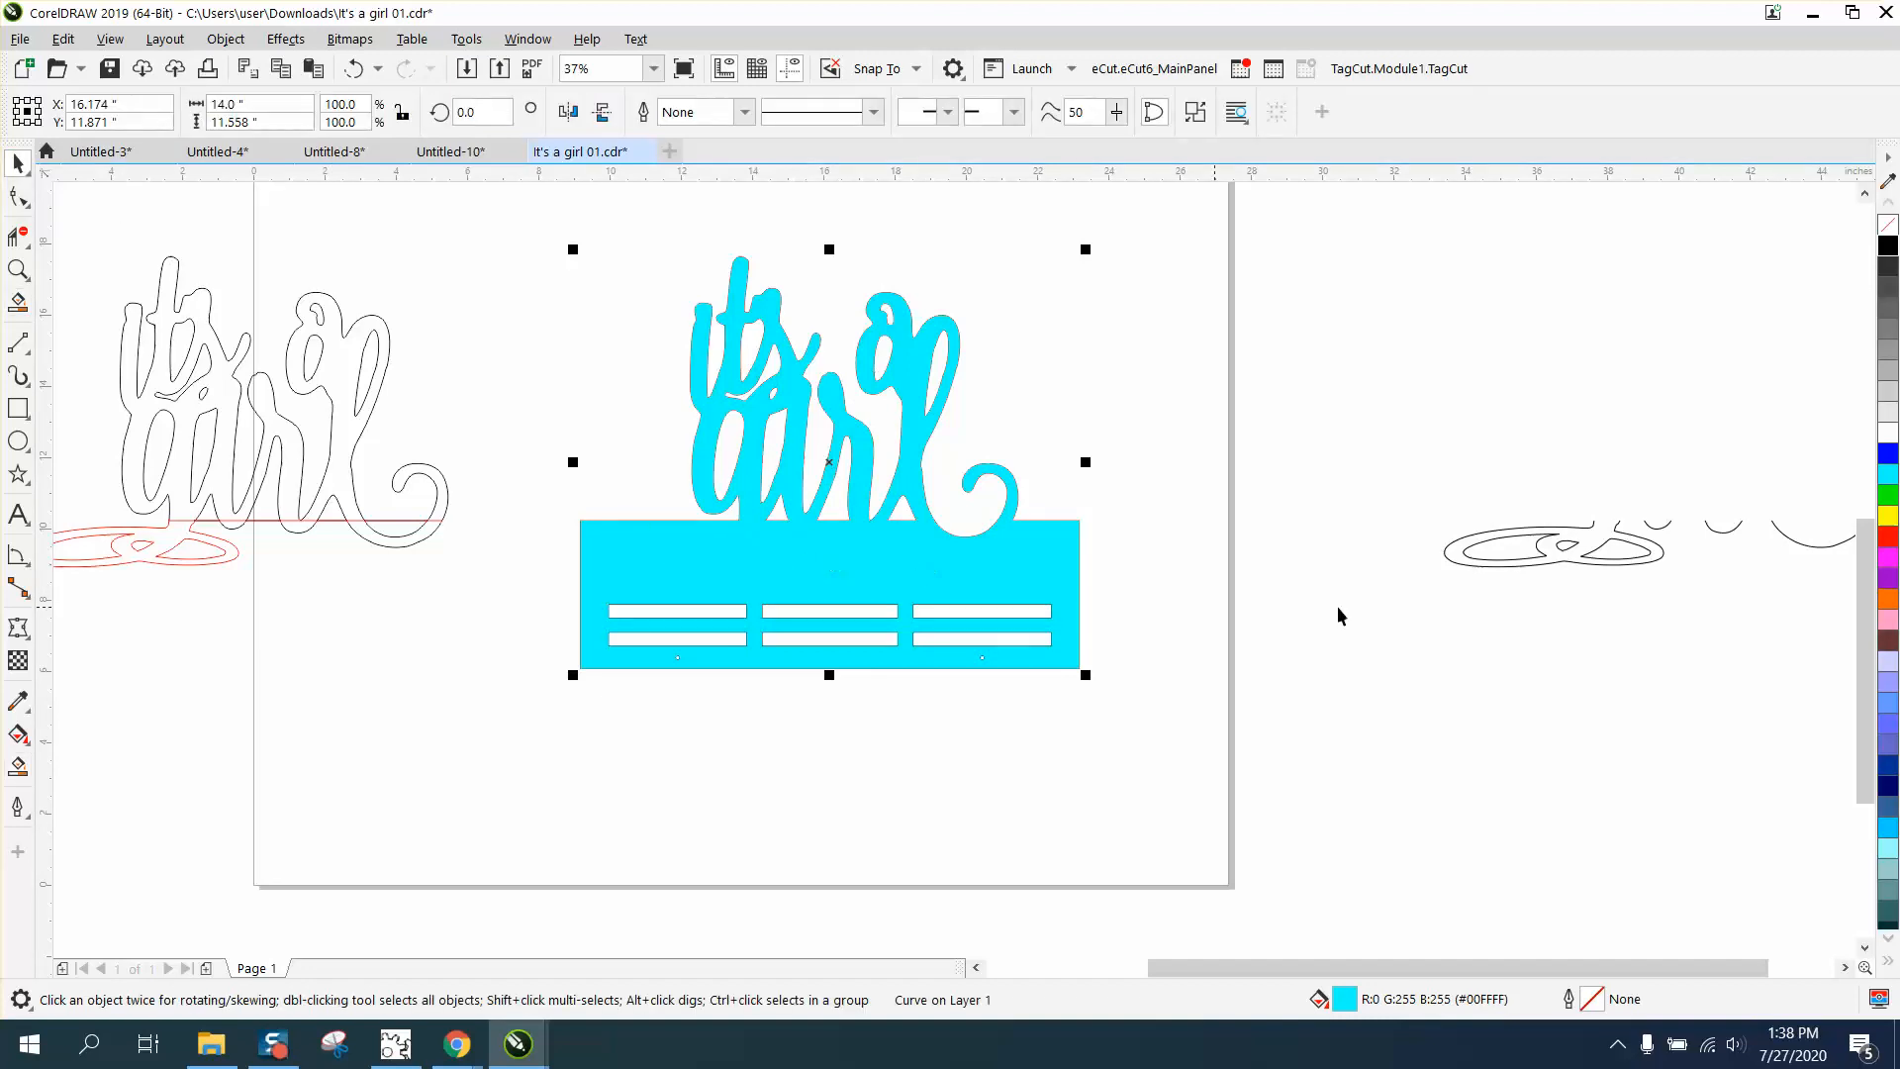
{"action": "scroll", "coordinate": [282, 363], "scroll_direction": "down", "scroll_amount": 1}
{"action": "left_click", "coordinate": [26, 172]}
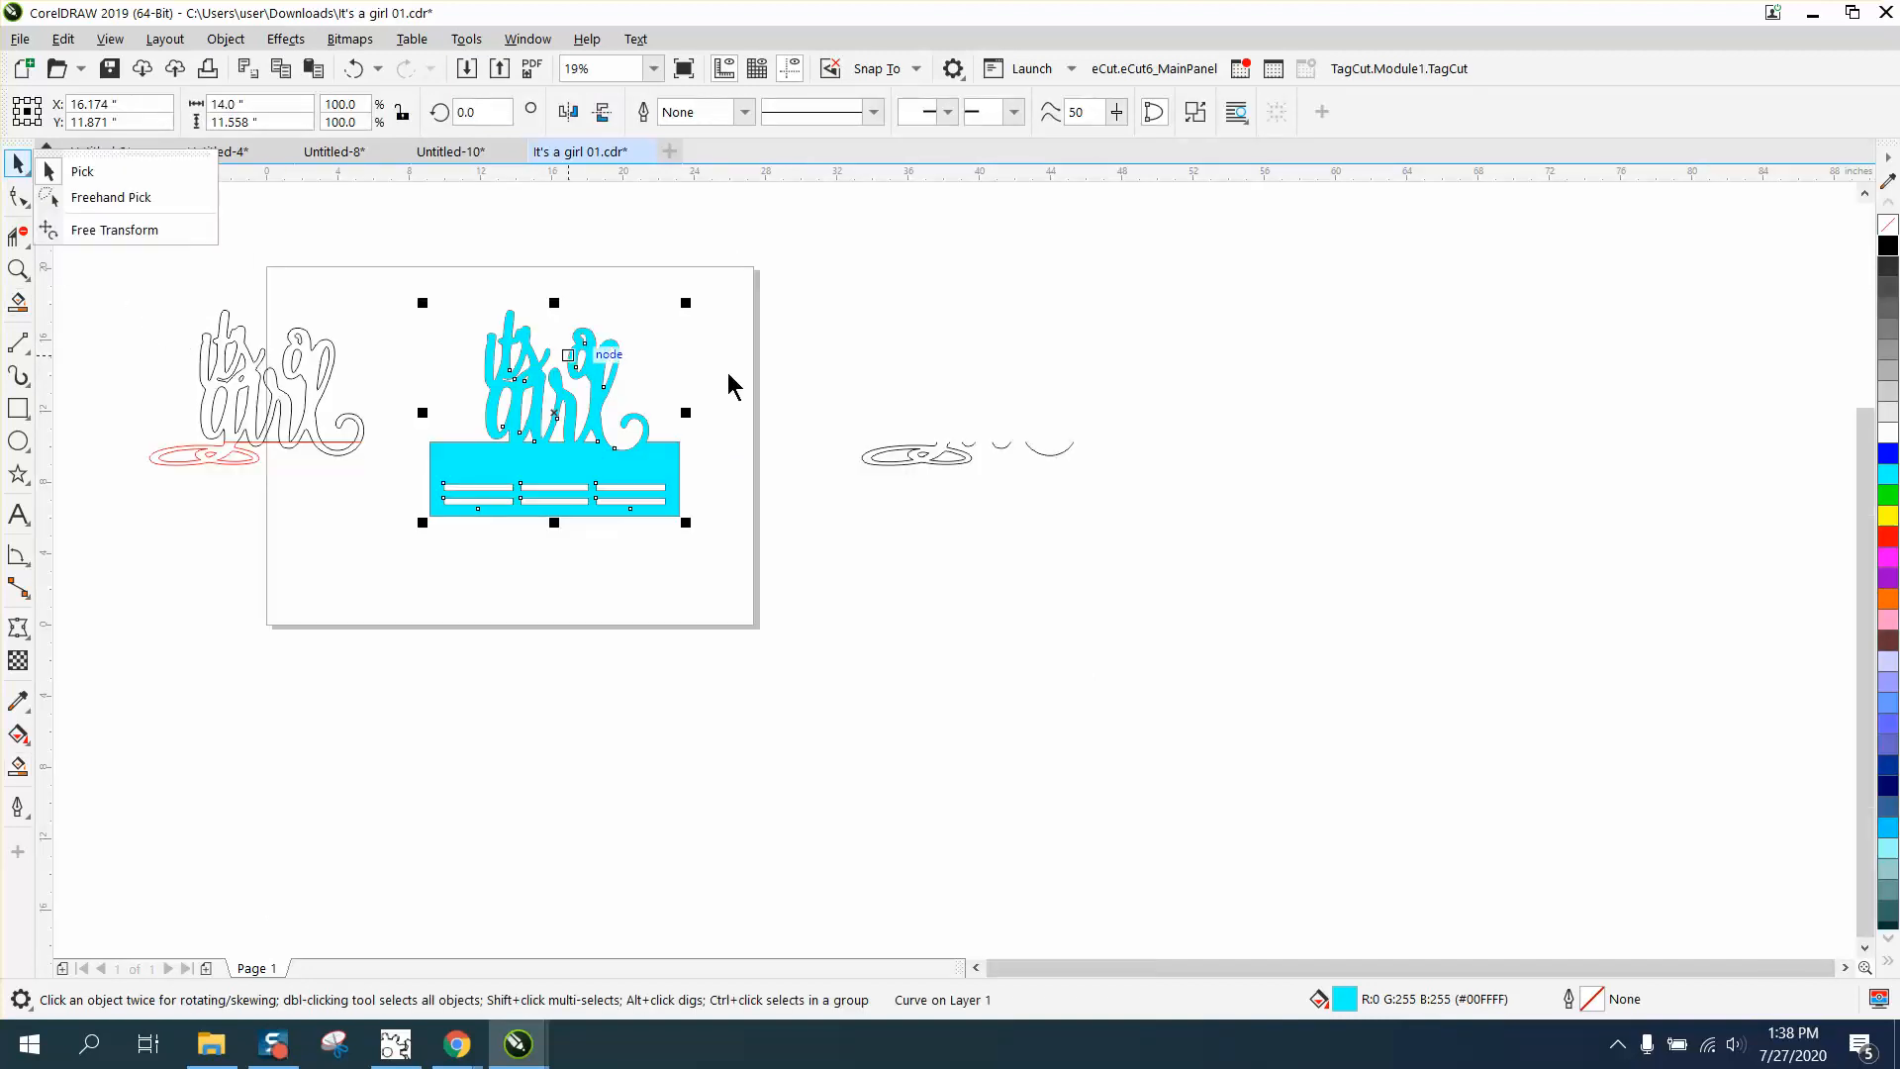
{"action": "left_click", "coordinate": [979, 492]}
{"action": "left_click_drag", "start_coordinate": [810, 390], "coordinate": [1091, 510]}
{"action": "key", "text": "Left"}
{"action": "key", "text": "Left"}
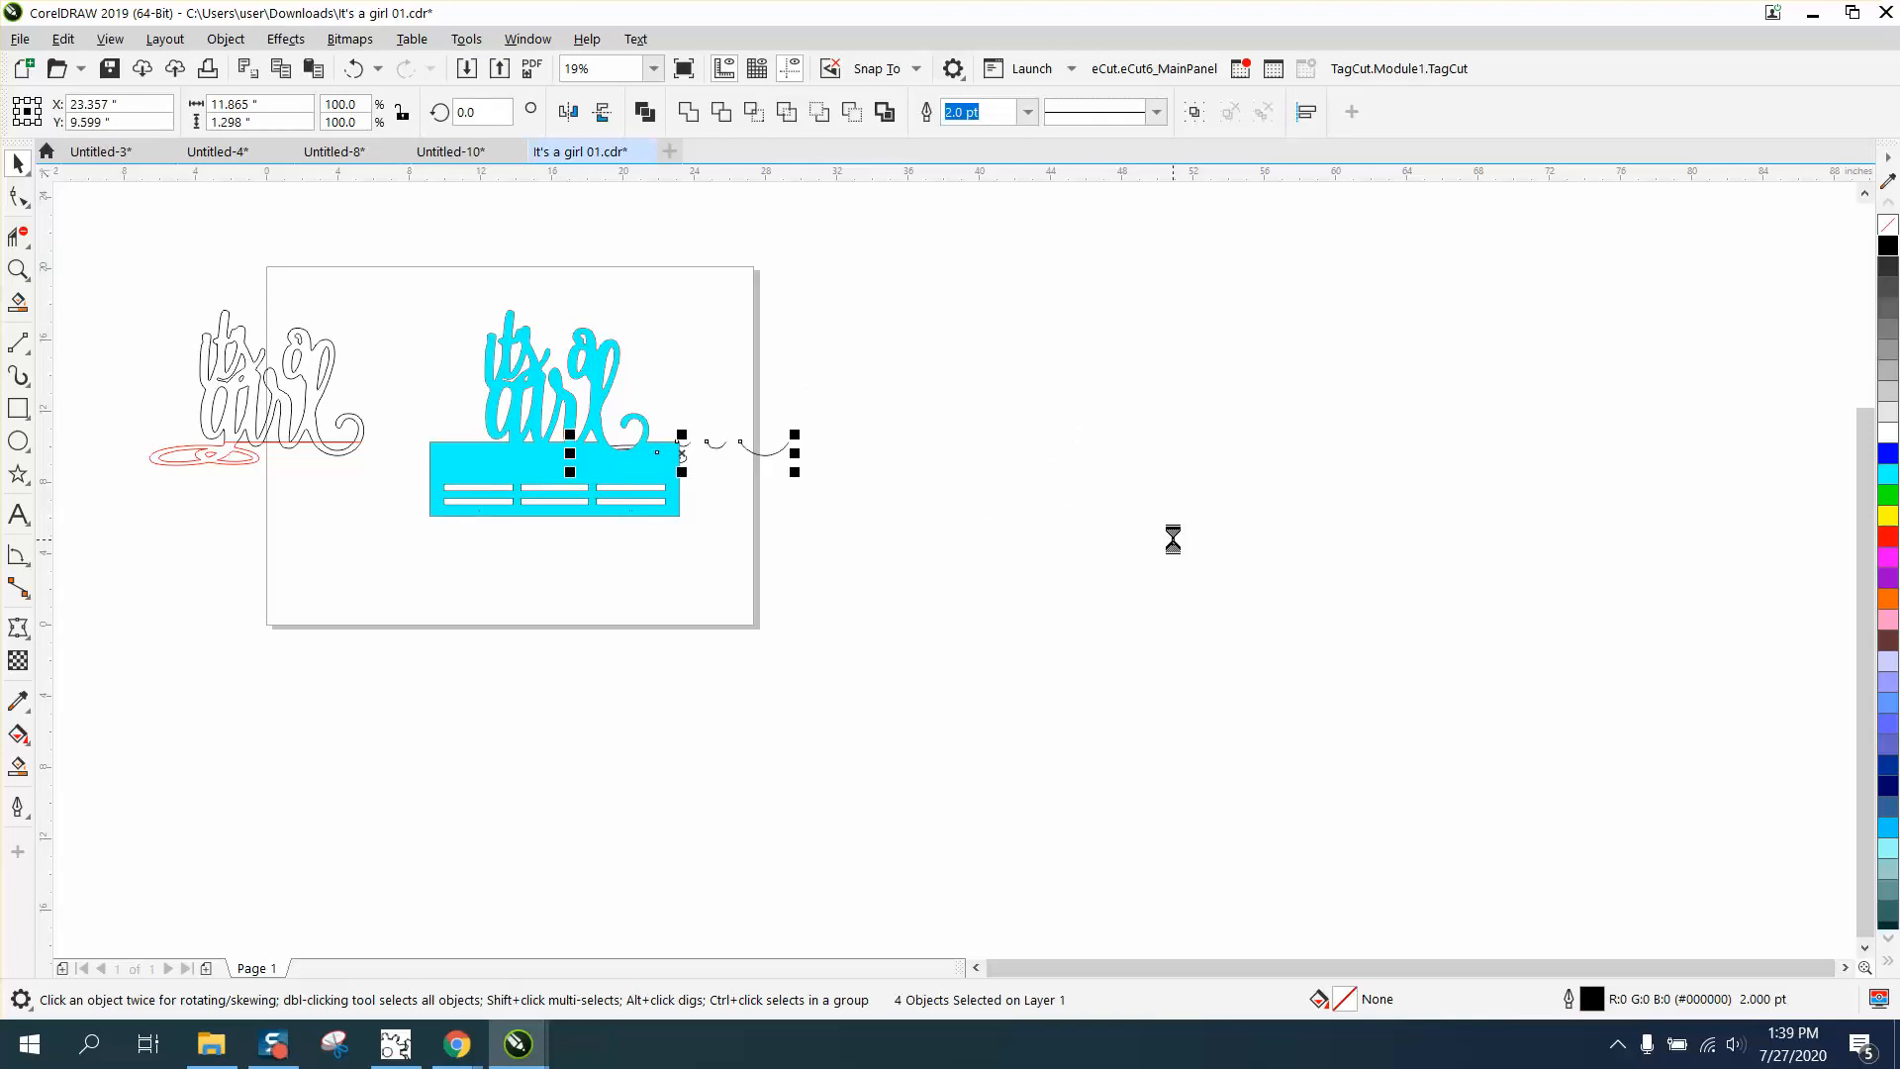
{"action": "key", "text": "Left"}
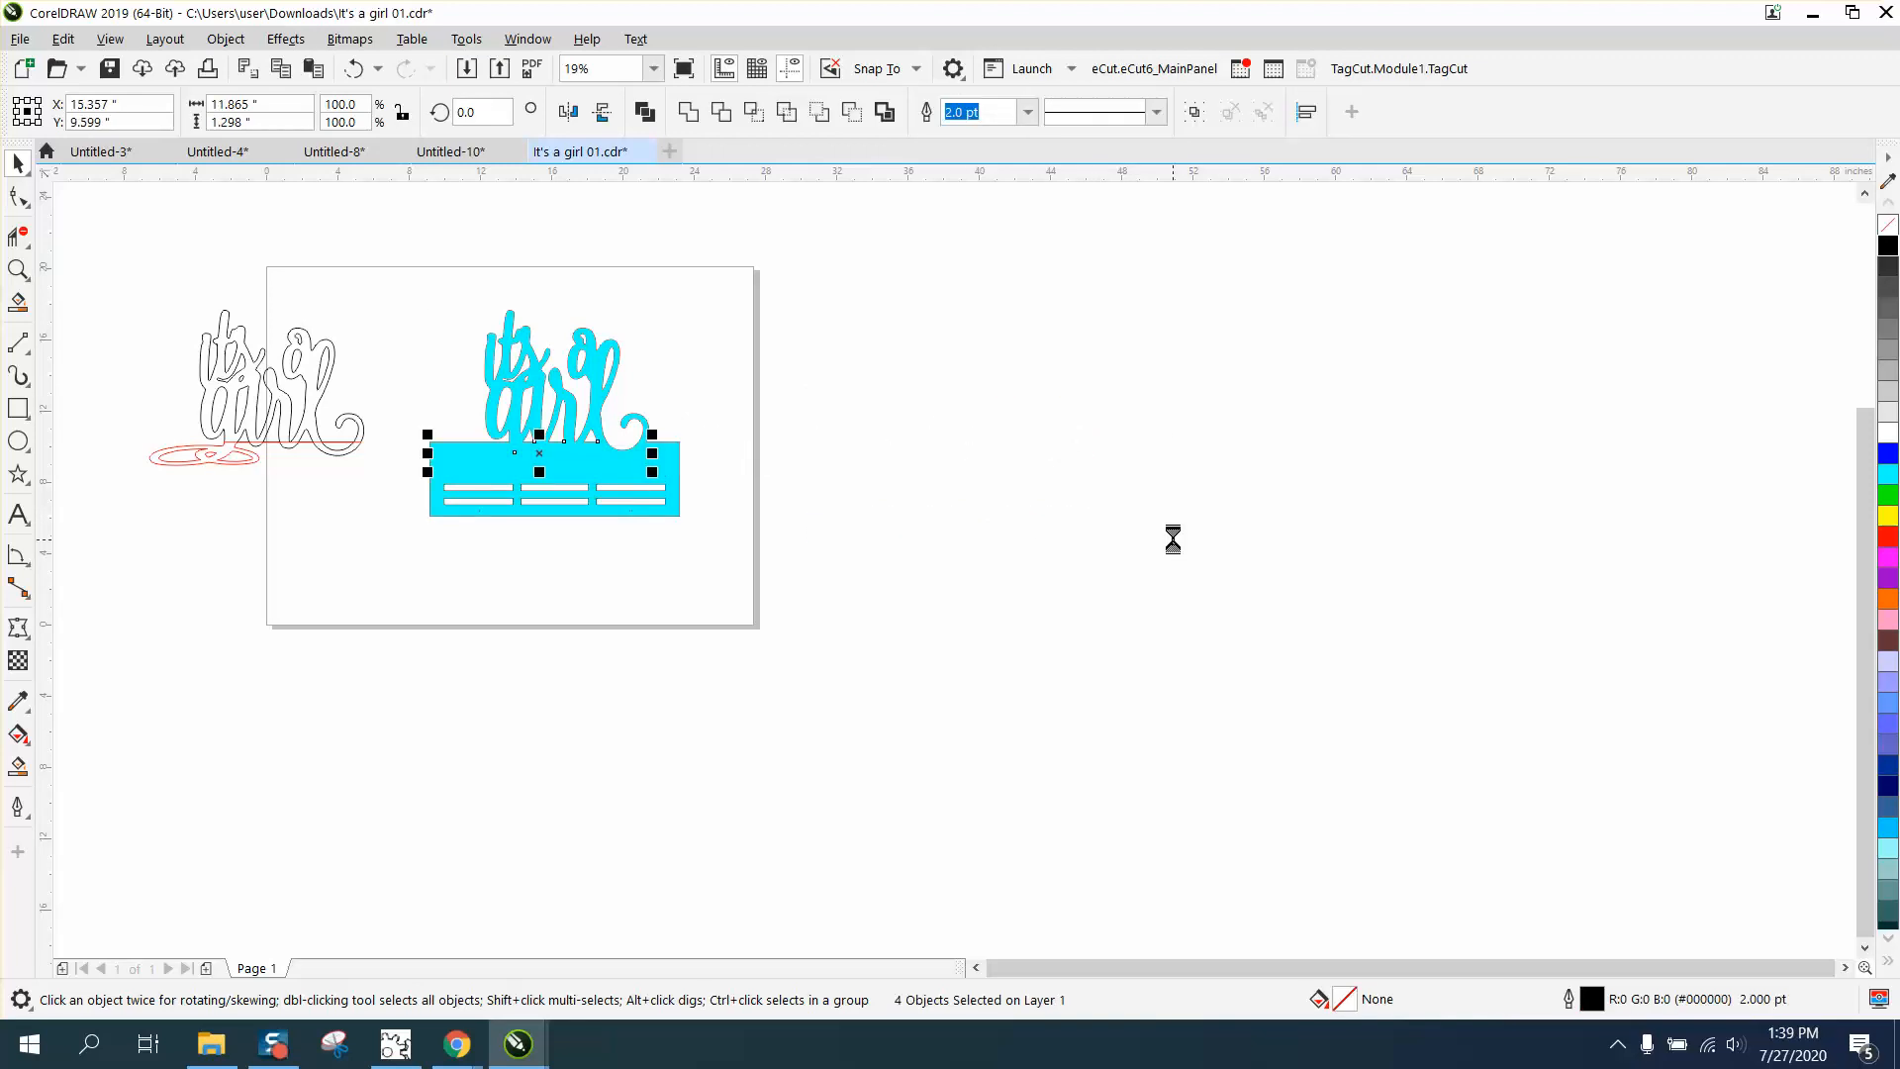
- Bring the selected black flourish and arcs to the front of the cyan shape
{"action": "left_click", "coordinate": [226, 38]}
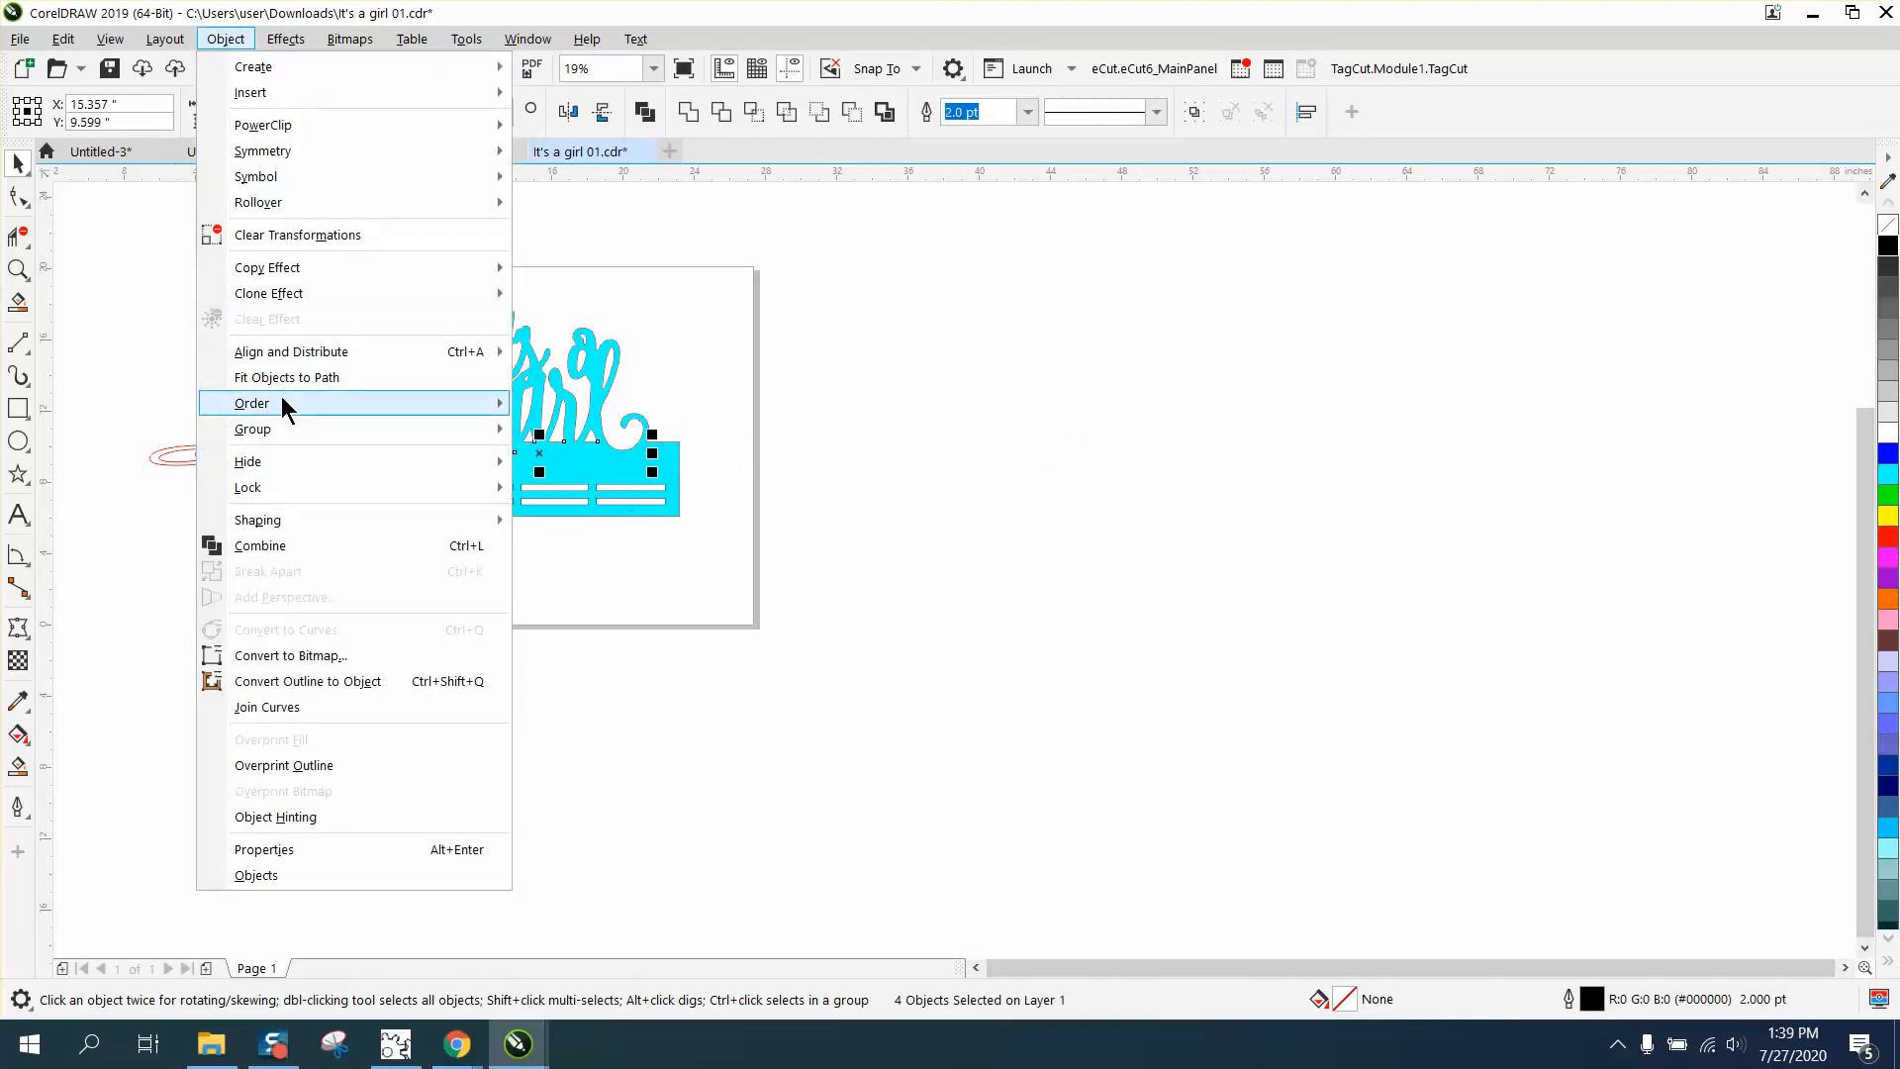
{"action": "mouse_move", "coordinate": [281, 400]}
{"action": "left_click", "coordinate": [587, 406]}
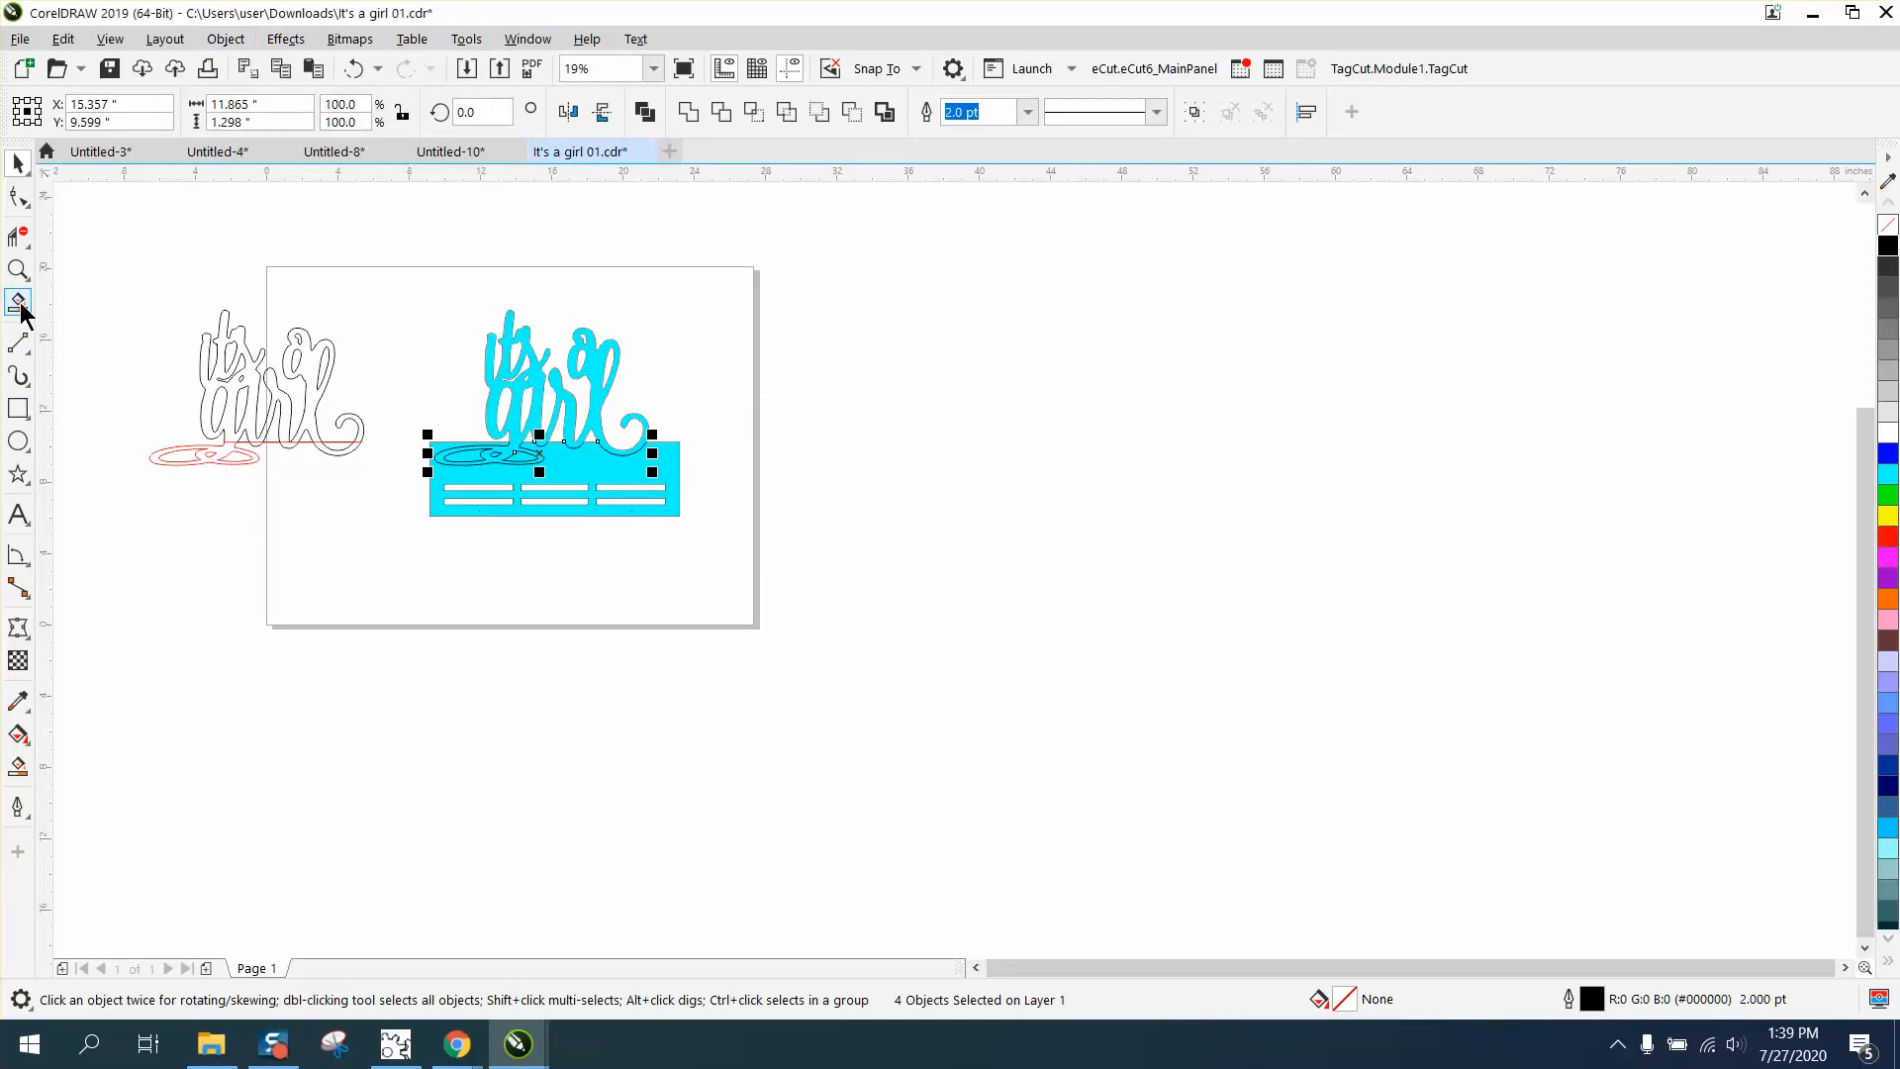
- Examine the filled sign up close and as a whole, checking how the black flourish and letter bottoms line up on the base
{"action": "left_click", "coordinate": [18, 269]}
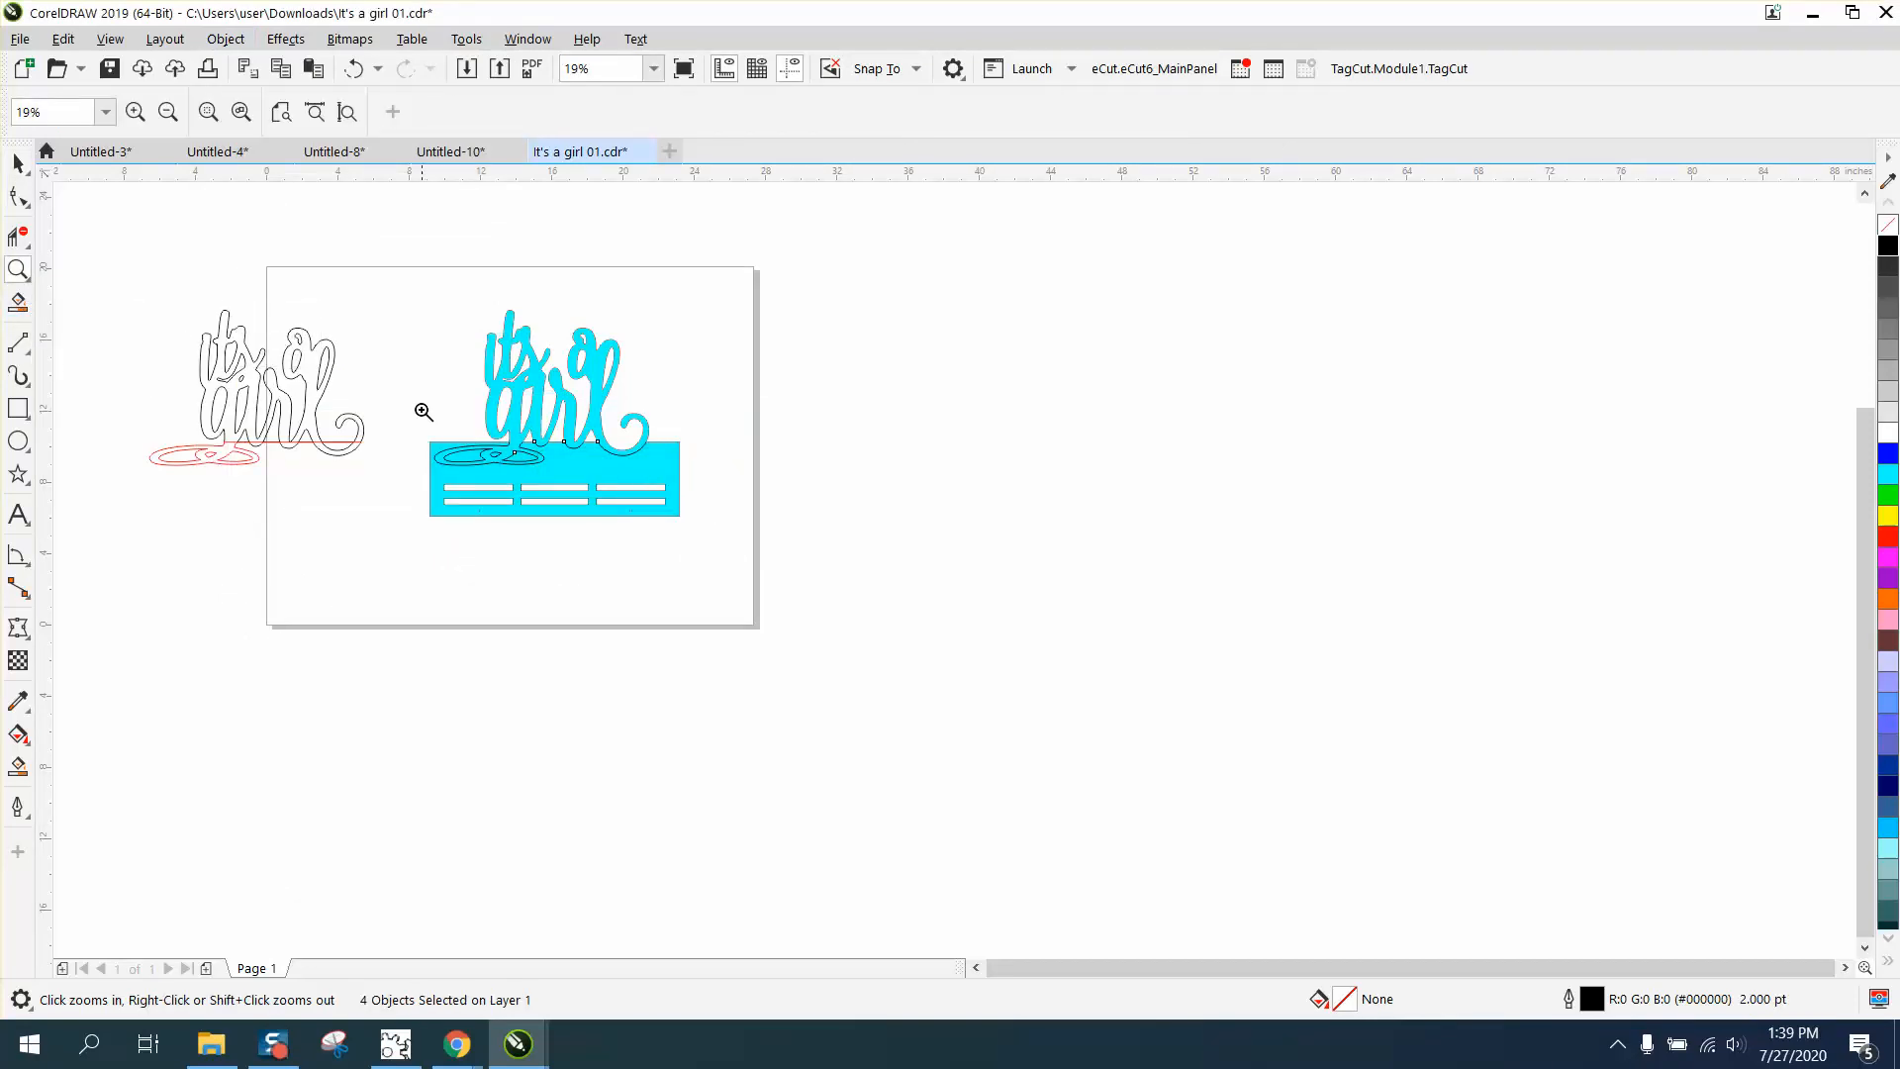
{"action": "left_click_drag", "start_coordinate": [410, 408], "coordinate": [746, 549]}
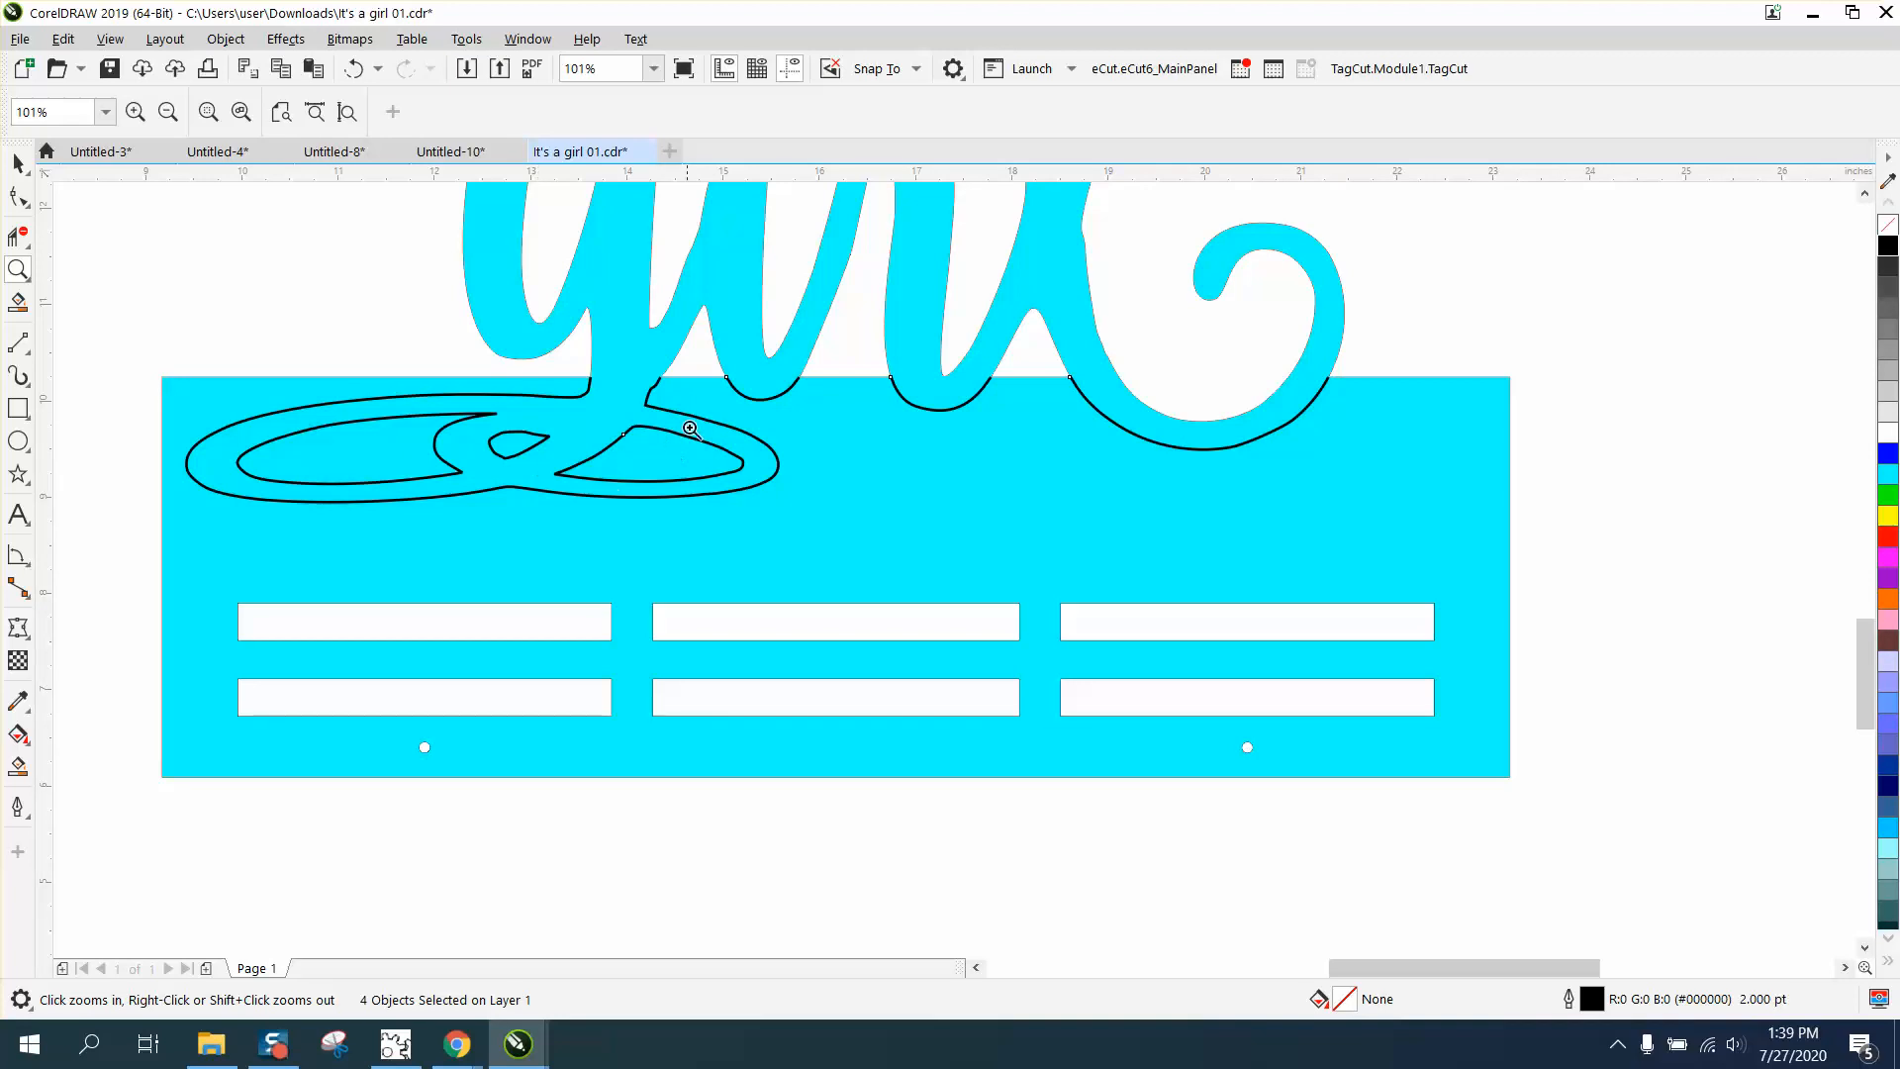
{"action": "right_click", "coordinate": [732, 415]}
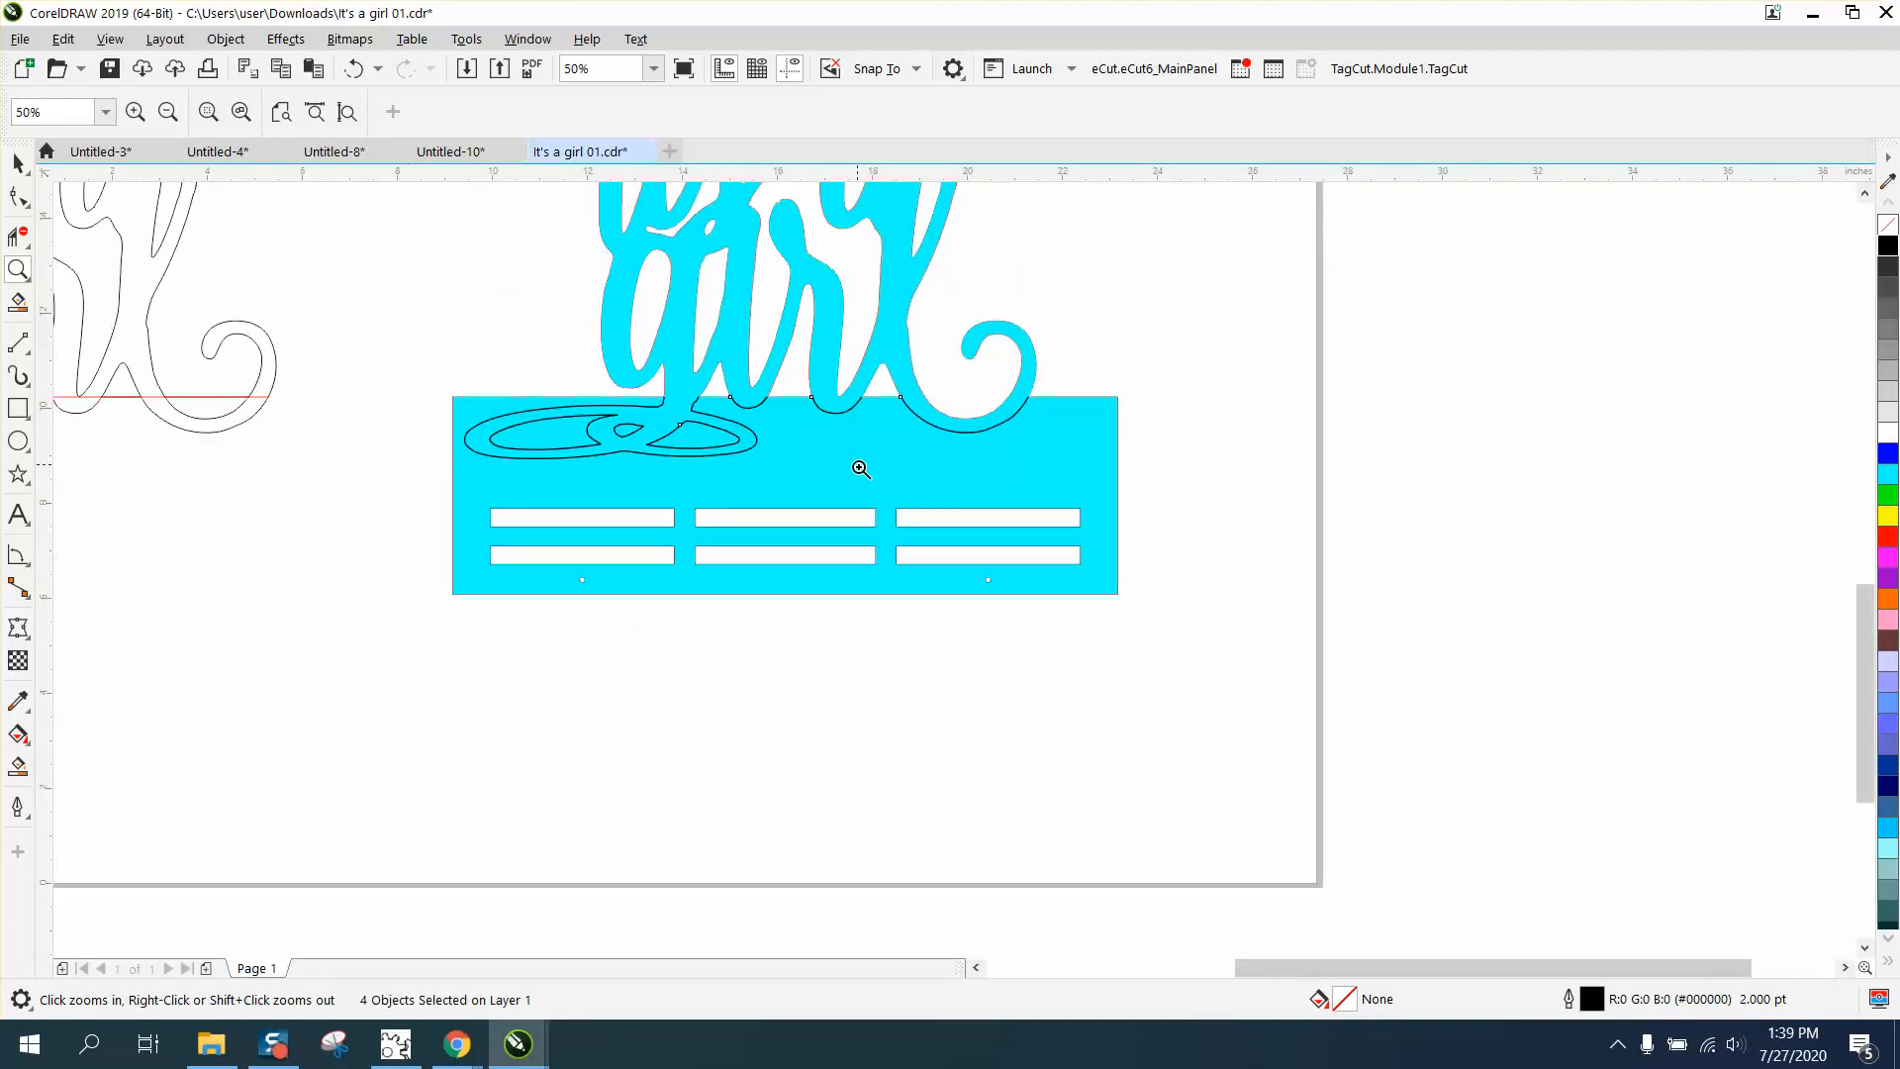
{"action": "scroll", "coordinate": [869, 477], "scroll_direction": "down", "scroll_amount": 2}
{"action": "right_click", "coordinate": [717, 424]}
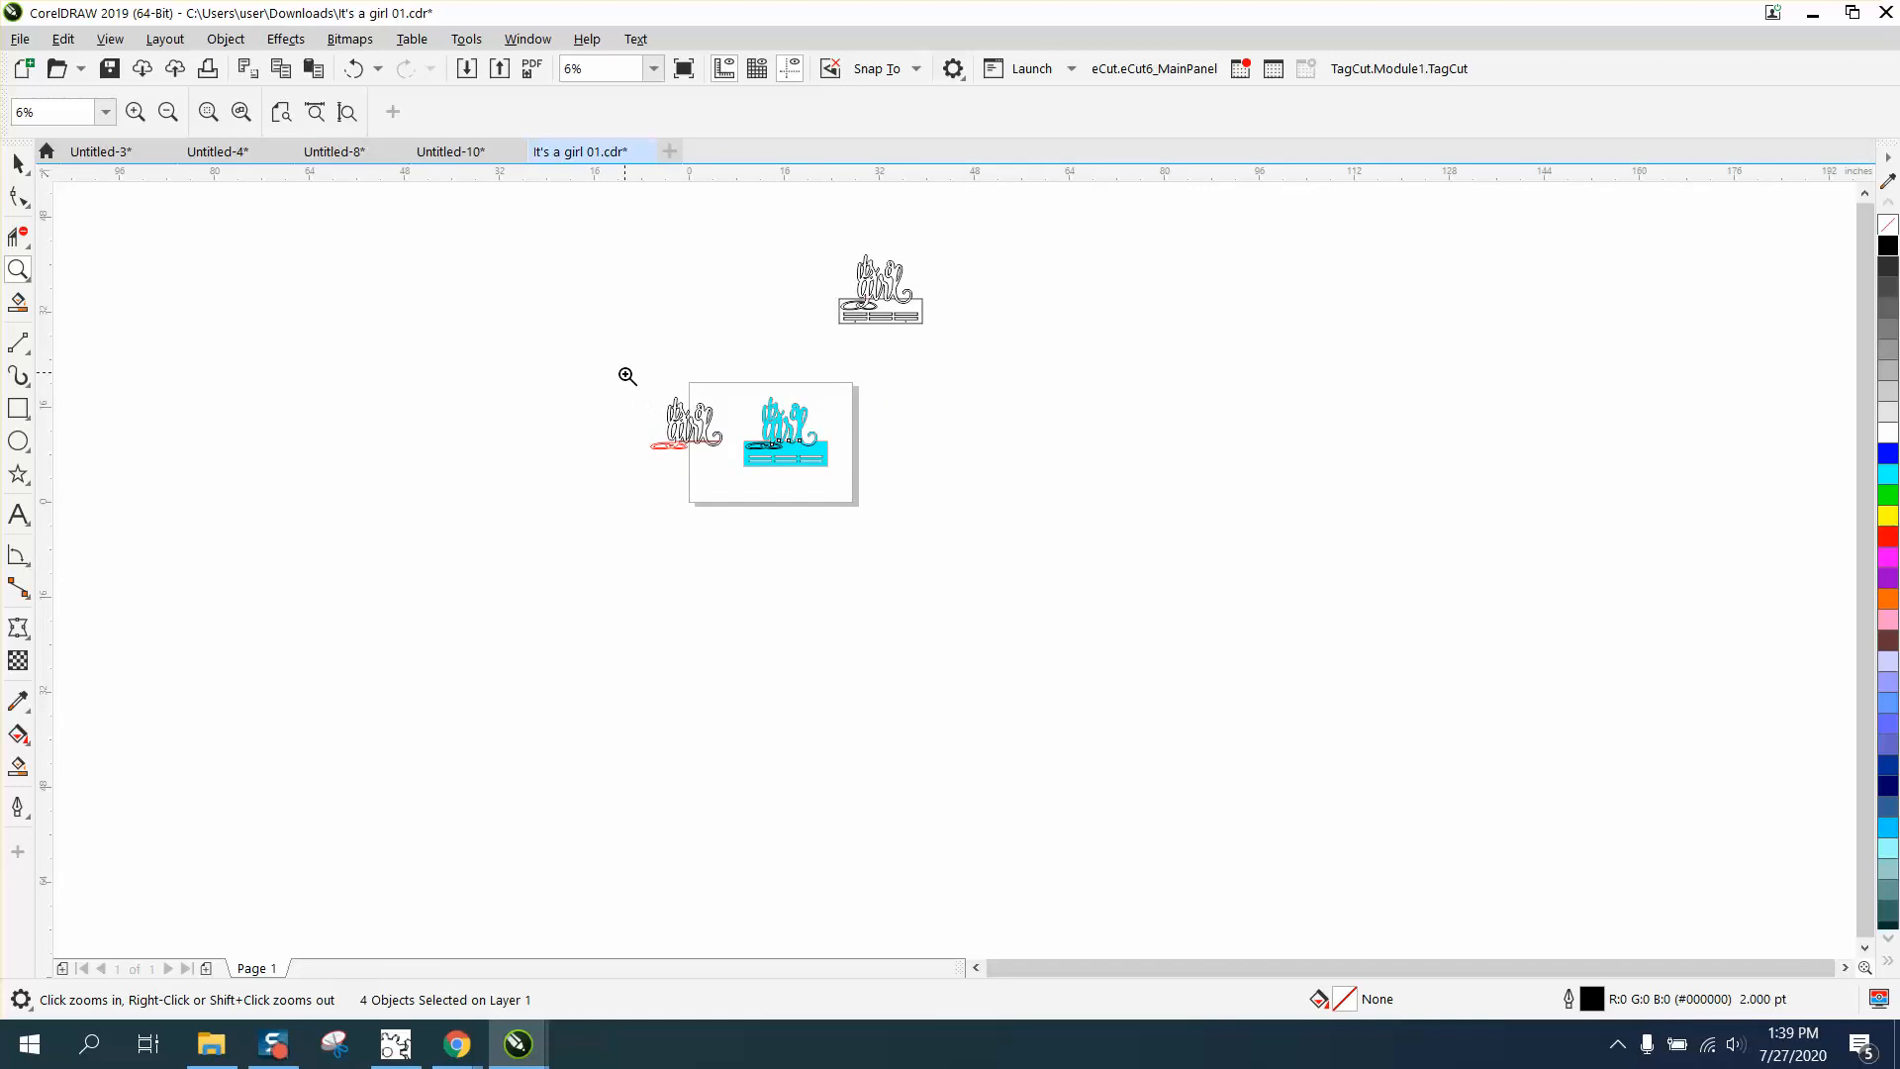
{"action": "left_click_drag", "start_coordinate": [631, 386], "coordinate": [919, 486]}
{"action": "left_click_drag", "start_coordinate": [764, 341], "coordinate": [1440, 781]}
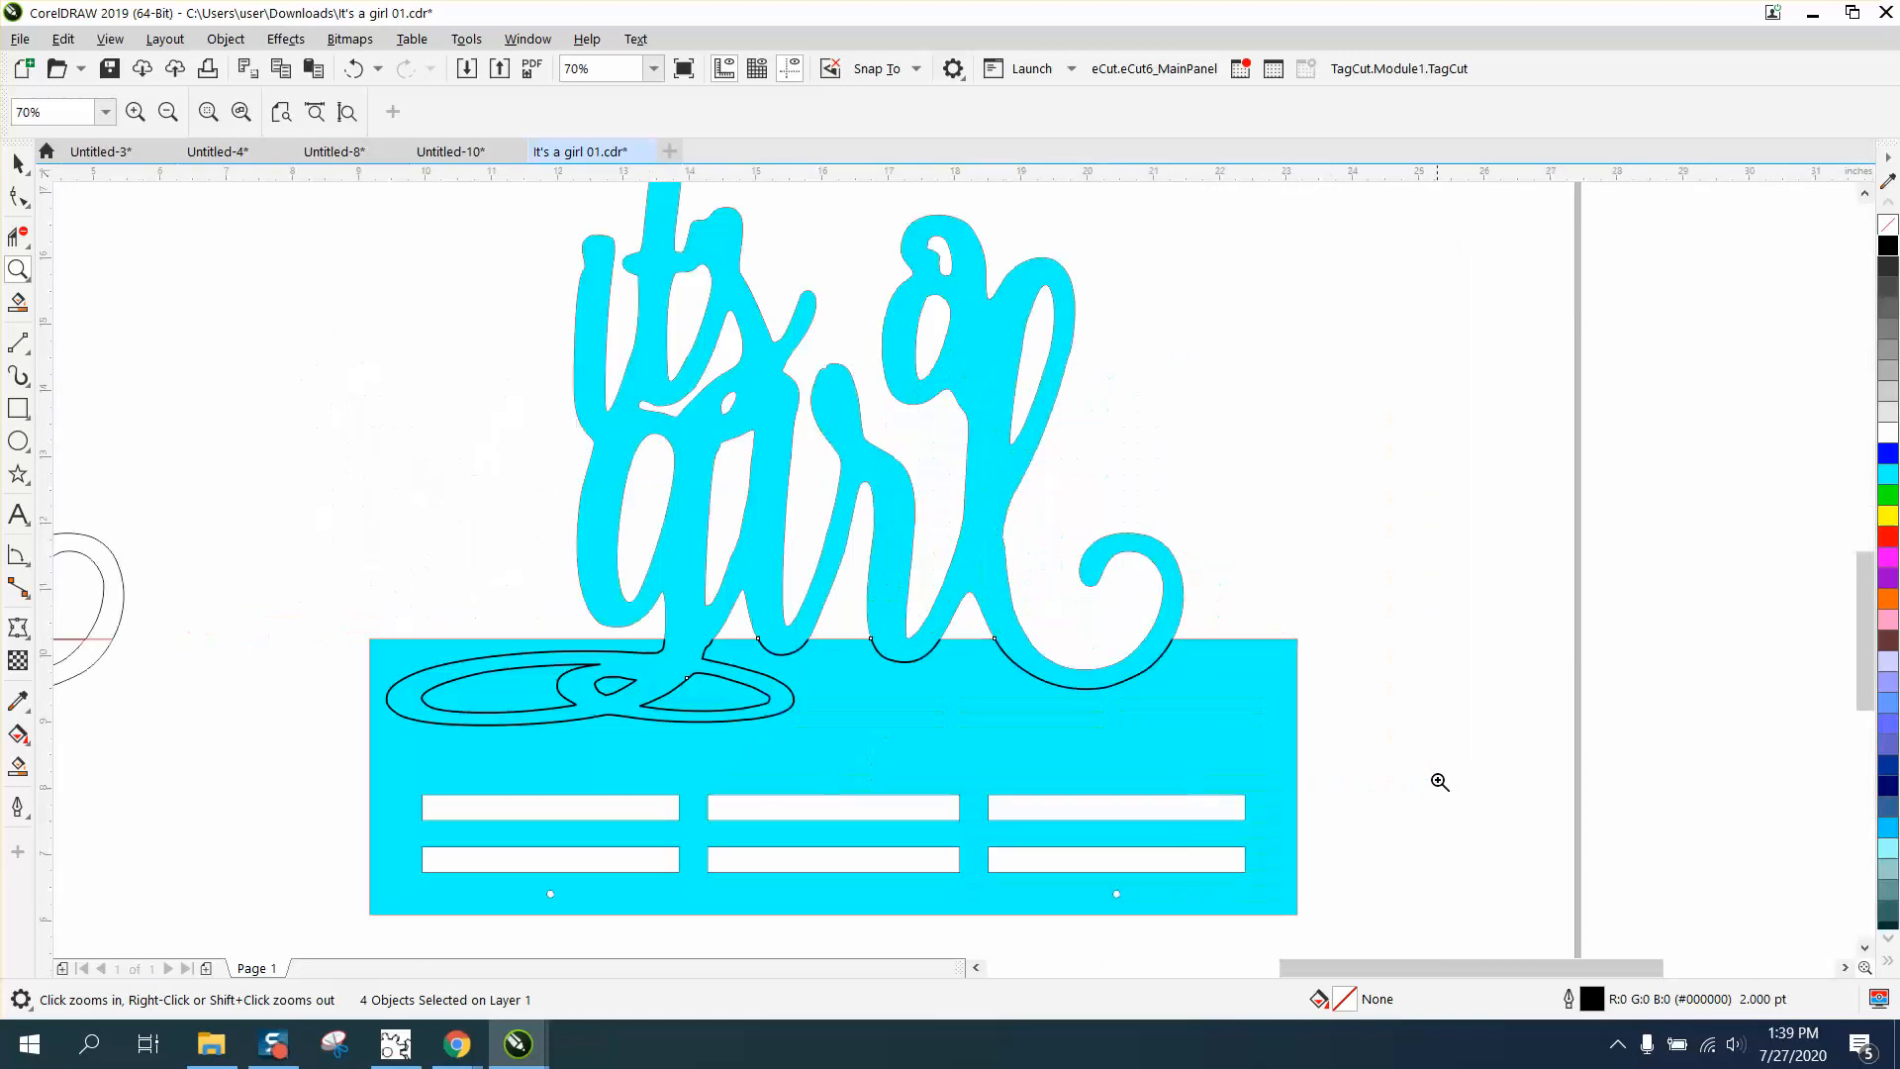
{"action": "right_click", "coordinate": [1299, 696]}
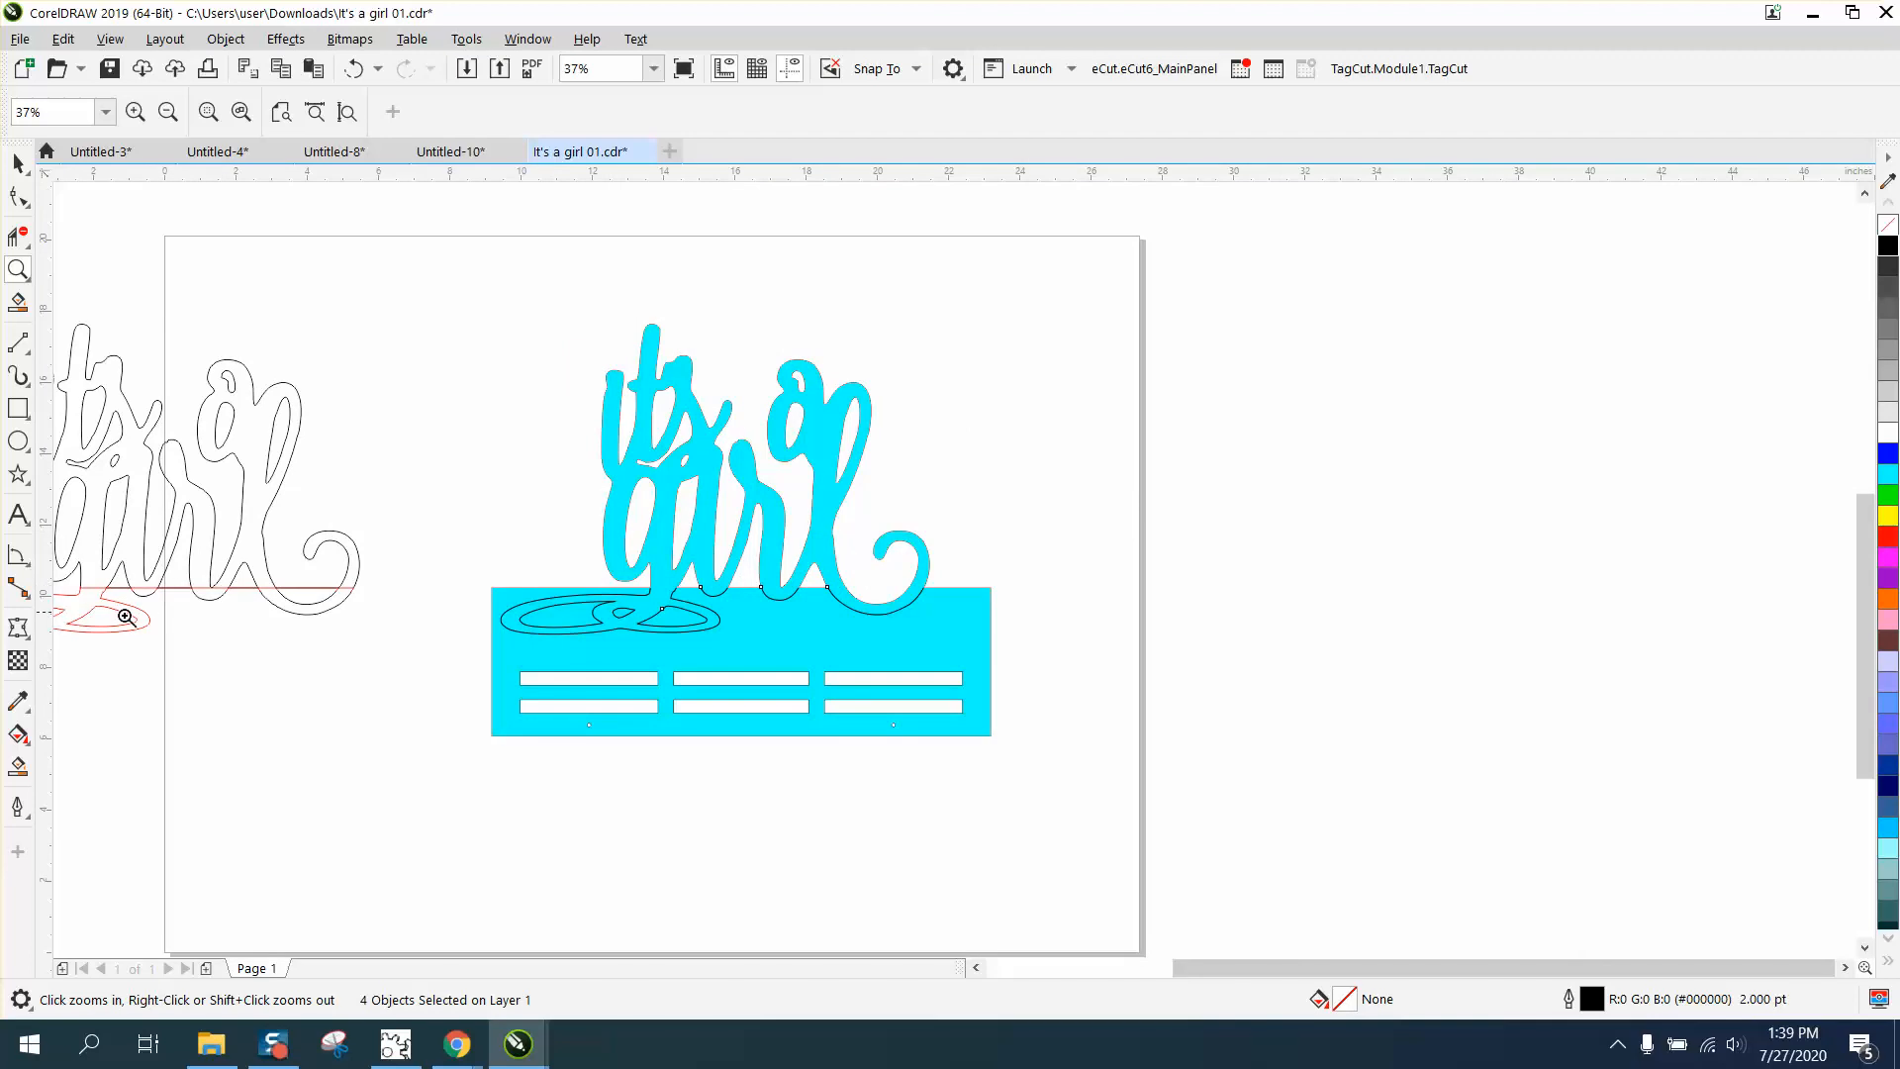